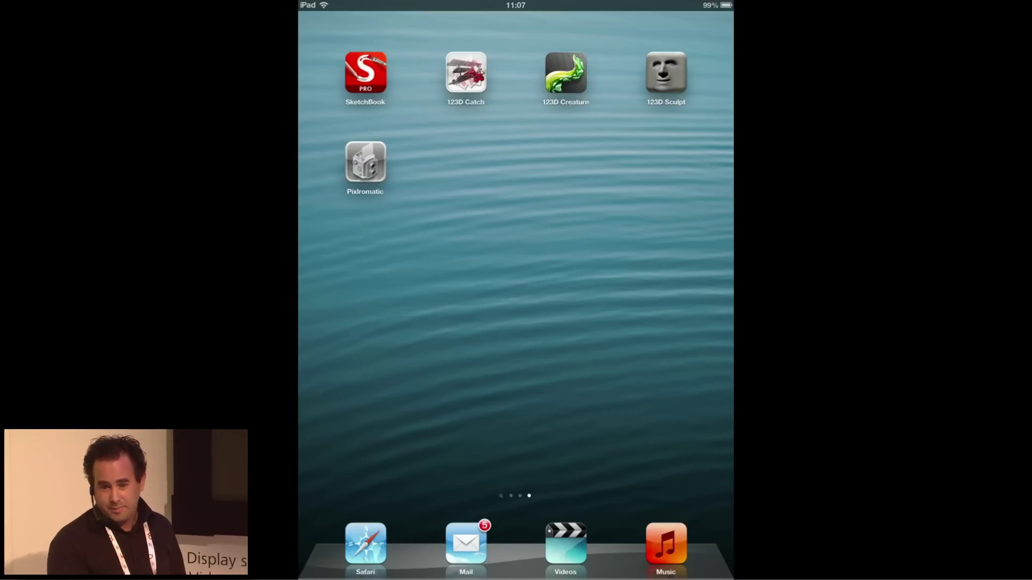
- Open 123D Catch on the iPad
left_click(465, 73)
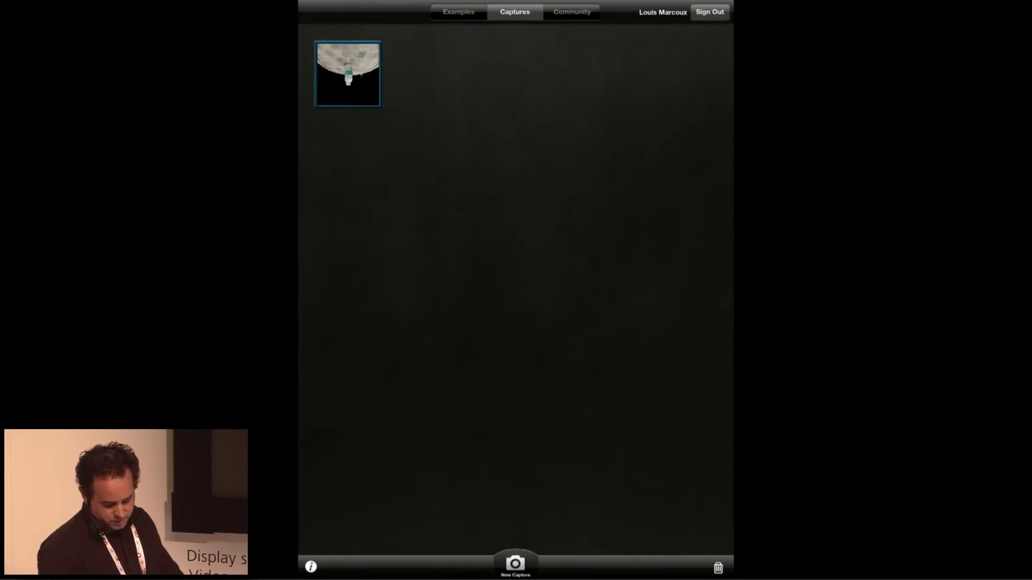
left_click(515, 564)
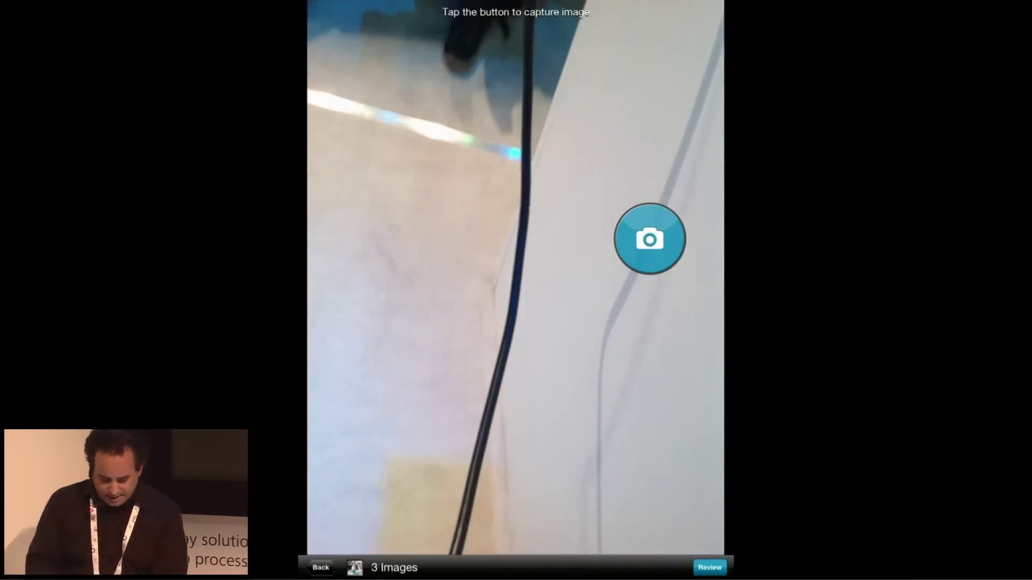
left_click(321, 567)
left_click(385, 510)
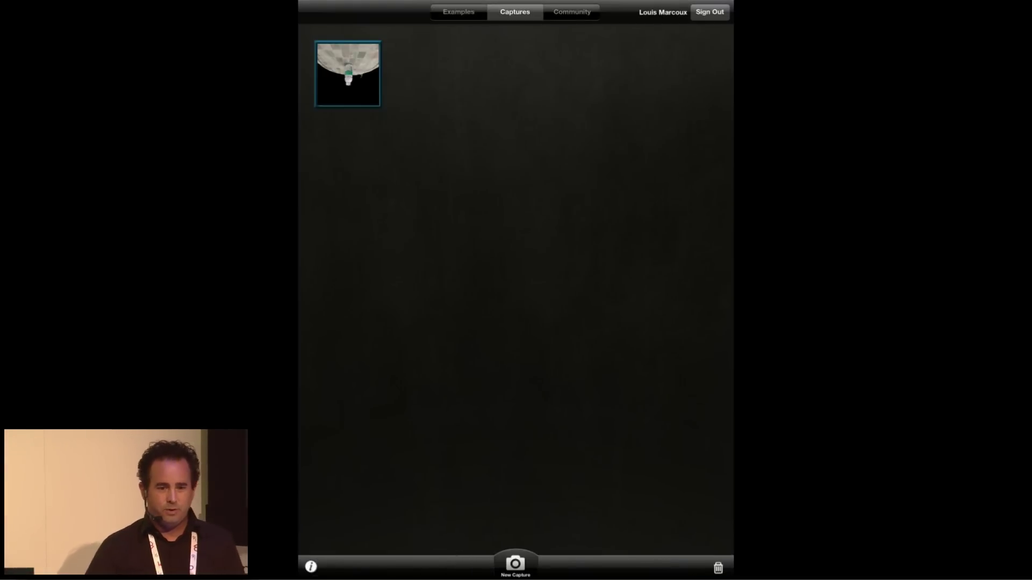
- Open the saved bottle capture and examine the 3D bottle on its tiled table from several angles
left_click(347, 74)
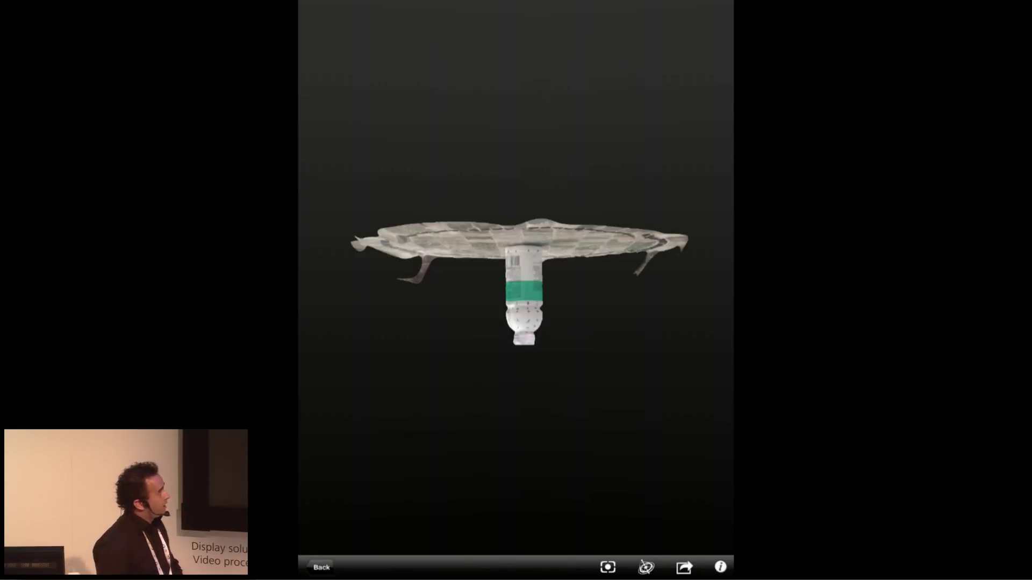
left_click_drag(516, 408, 521, 178)
scroll(505, 323, "up", 5)
left_click_drag(516, 268, 585, 339)
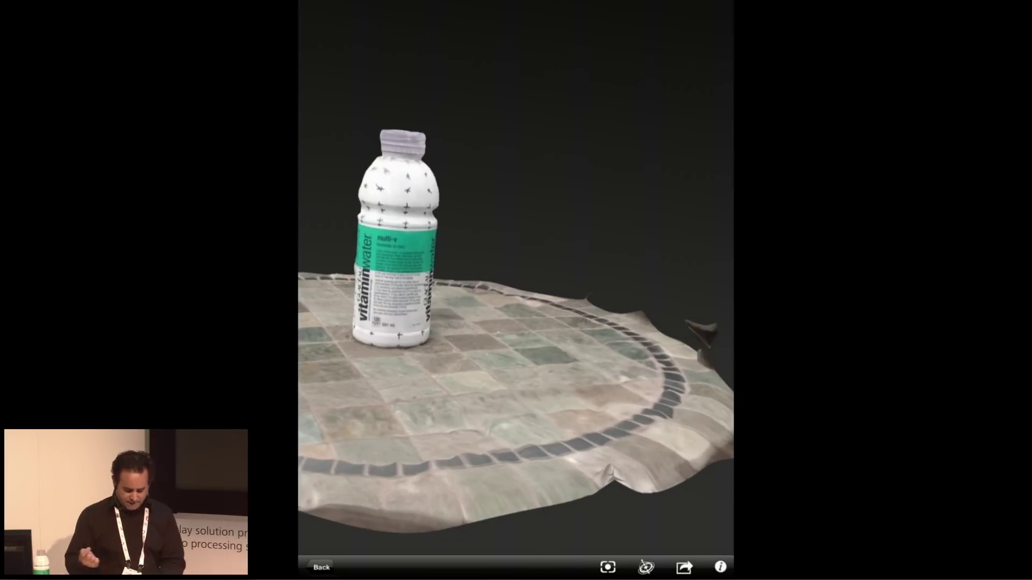
left_click(645, 568)
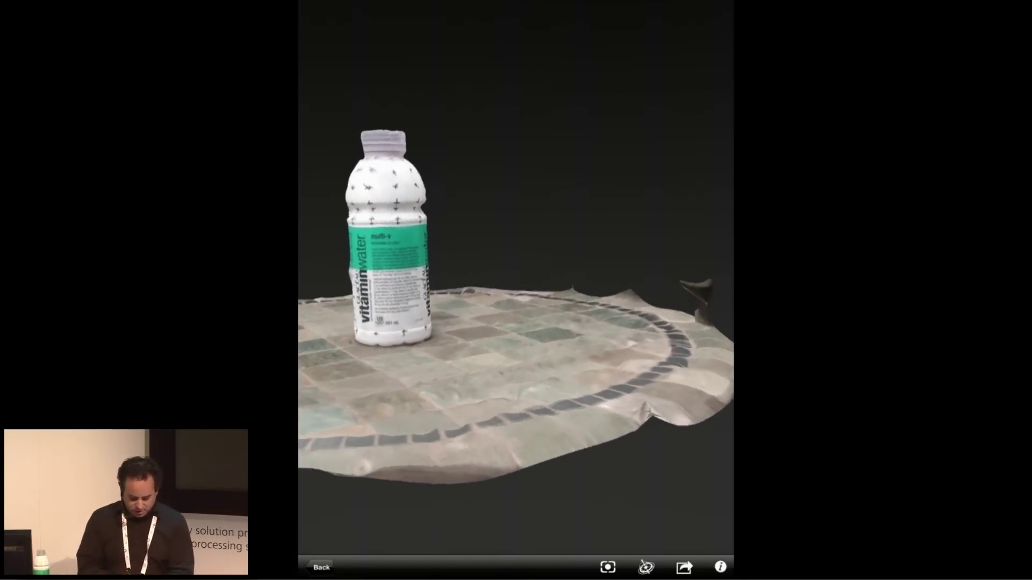
left_click(321, 568)
left_click(348, 74)
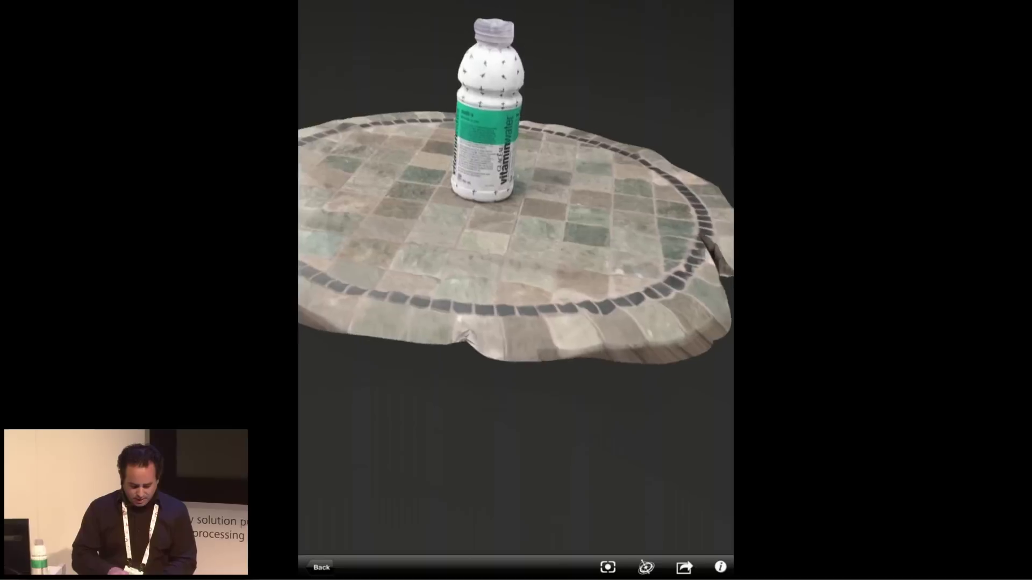
- Prepare an email draft with the bottle capture attached, and leave it for the iPad home screen
left_click(684, 567)
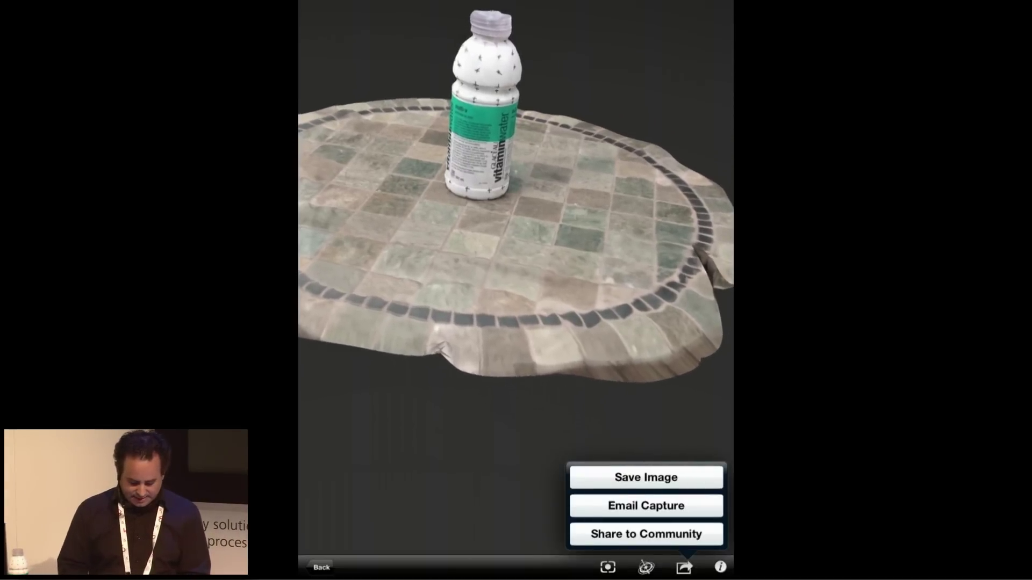
left_click(647, 505)
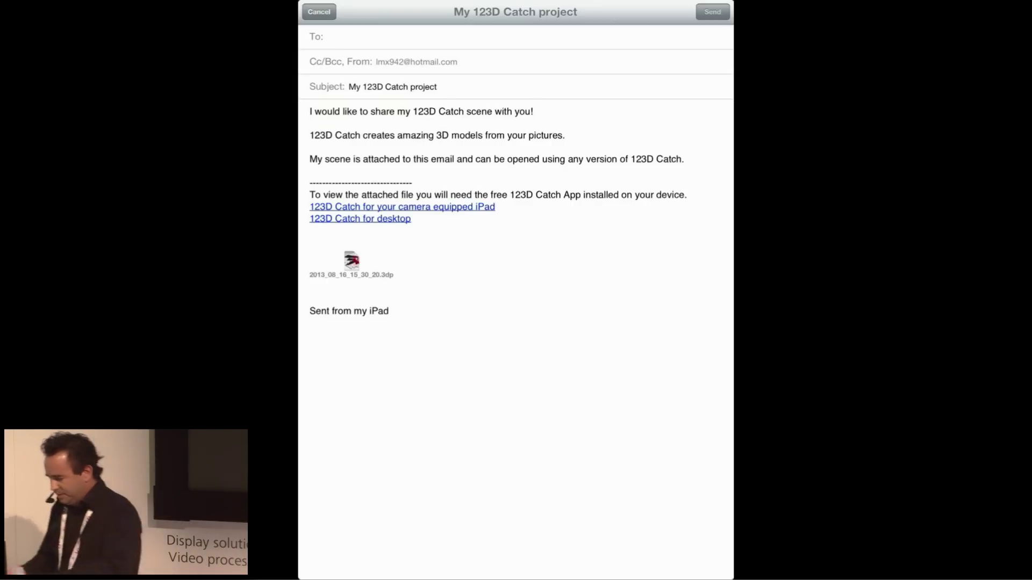
key("Home")
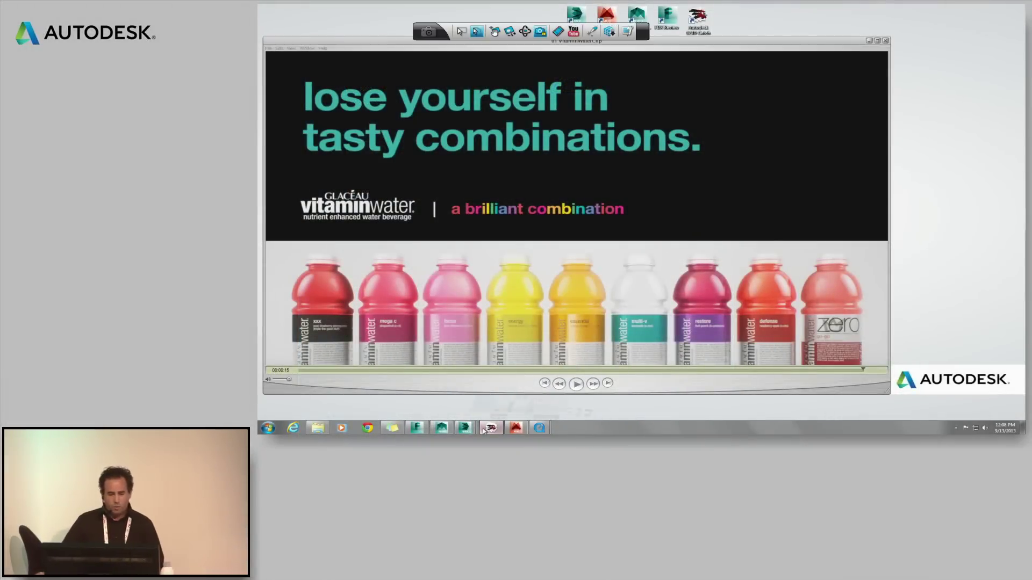
- Switch to 123D Catch on the desktop and examine the bottle model through its source photos and from orbiting viewpoints
left_click(483, 430)
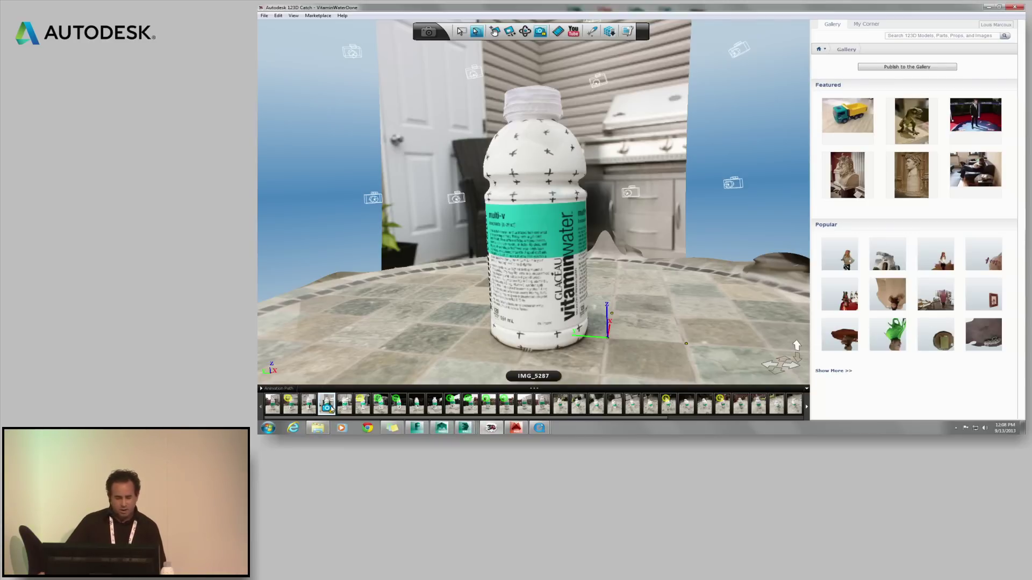
left_click(452, 404)
left_click(504, 408)
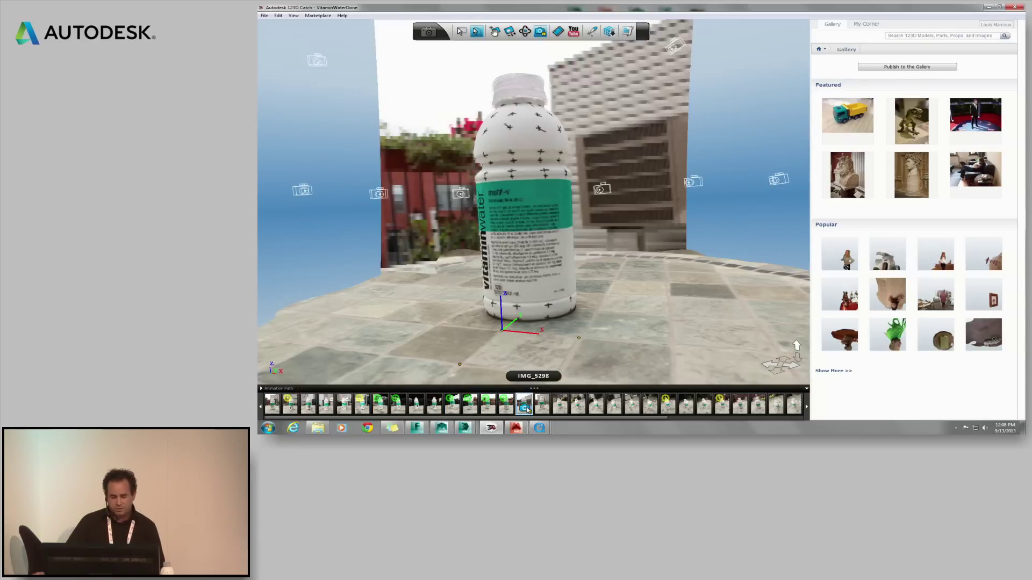
left_click(329, 408)
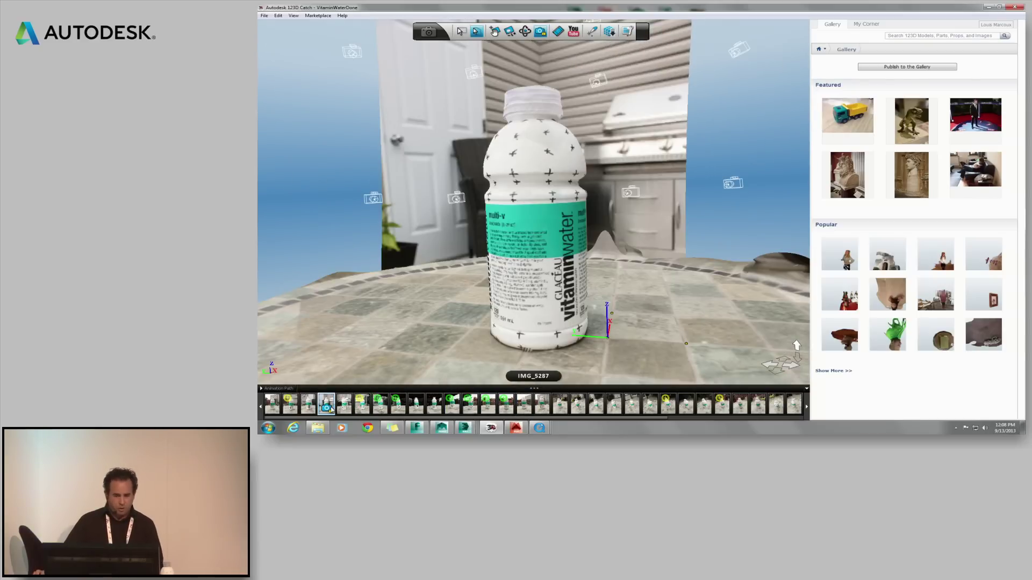
left_click(524, 31)
left_click_drag(564, 215, 546, 231)
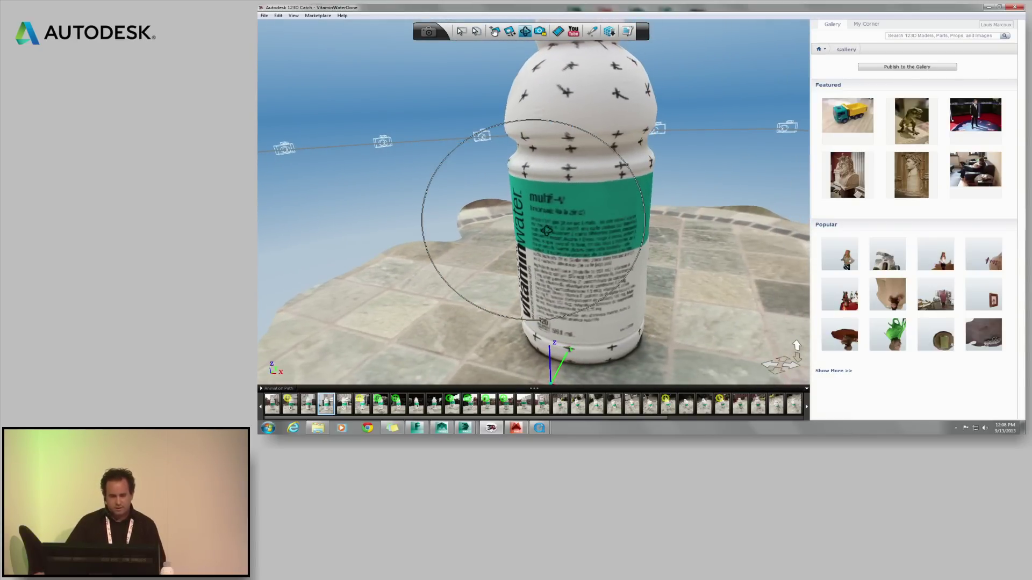
scroll(554, 237, "down", 5)
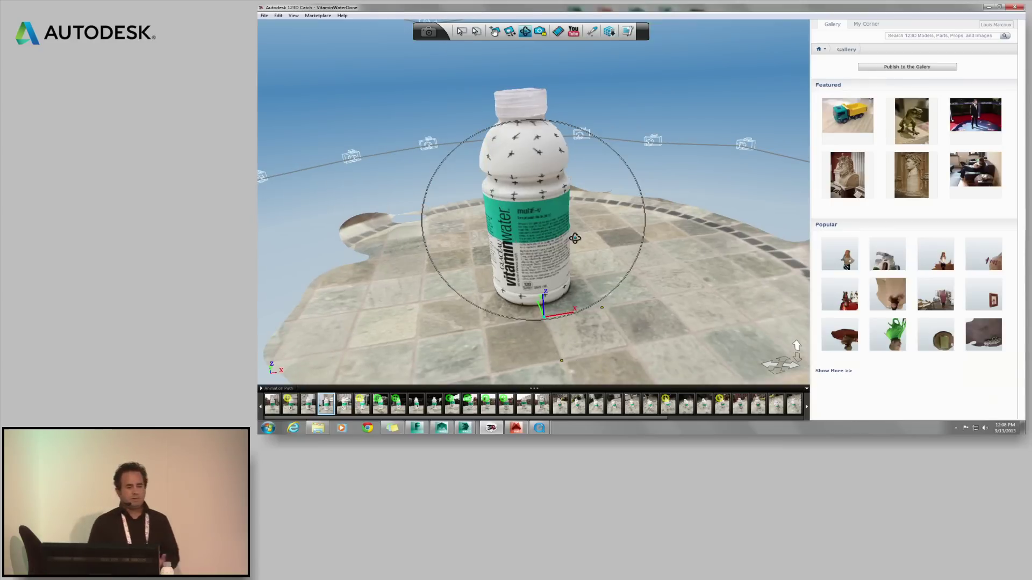
left_click_drag(575, 238, 559, 233)
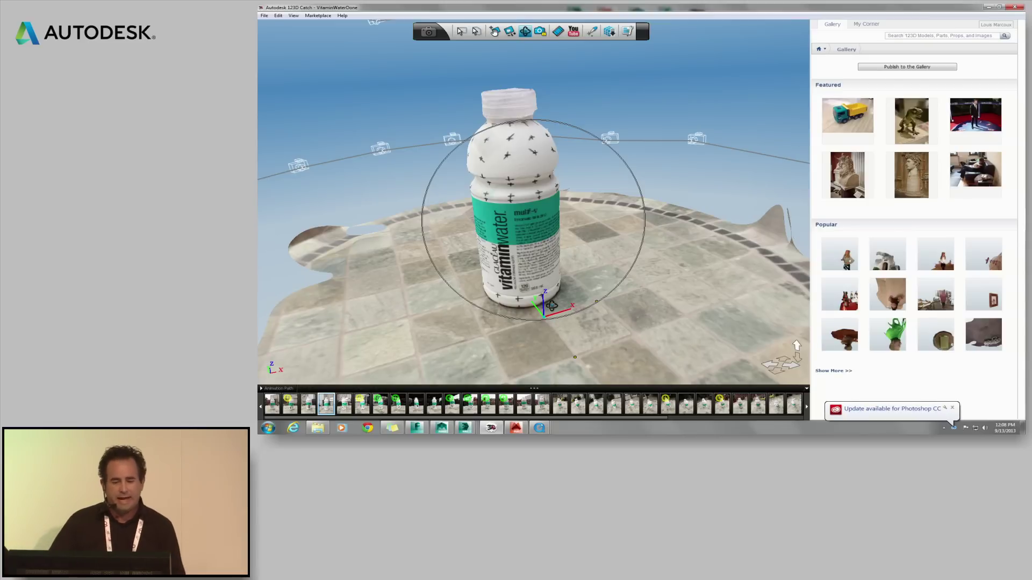
left_click(263, 16)
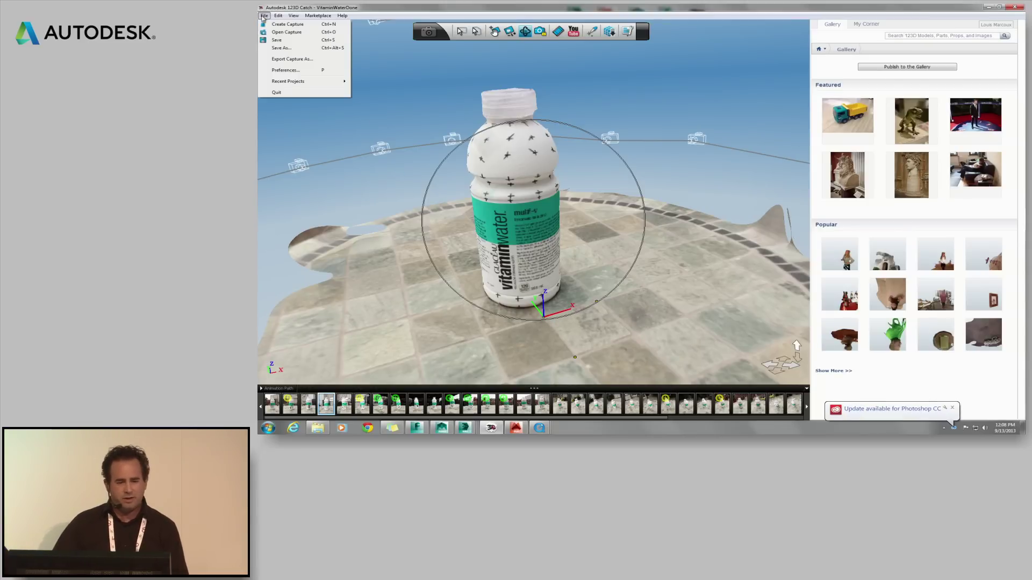
left_click(291, 60)
left_click(653, 213)
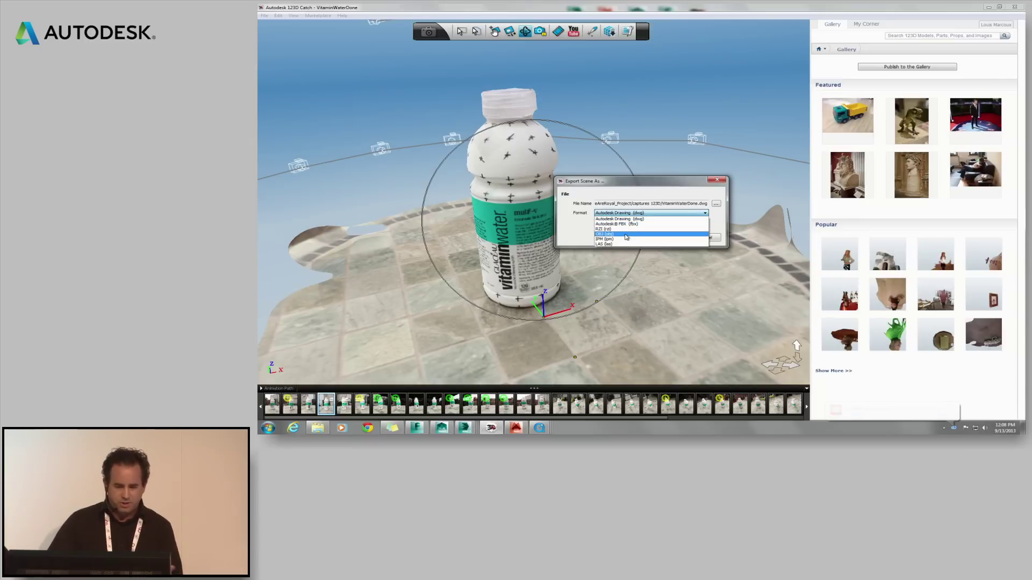
left_click(628, 224)
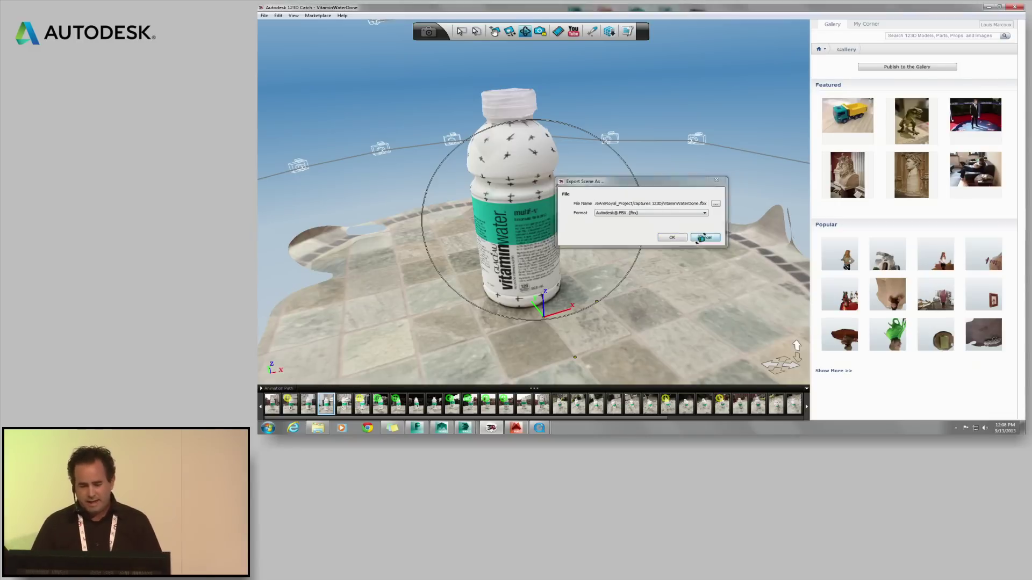
left_click(705, 238)
- Switch to the 02 VitaminWater_Short scene in 3ds Max and import the VitaminWaterBottleDemo FBX file with File content set to Add
mouse_move(460, 433)
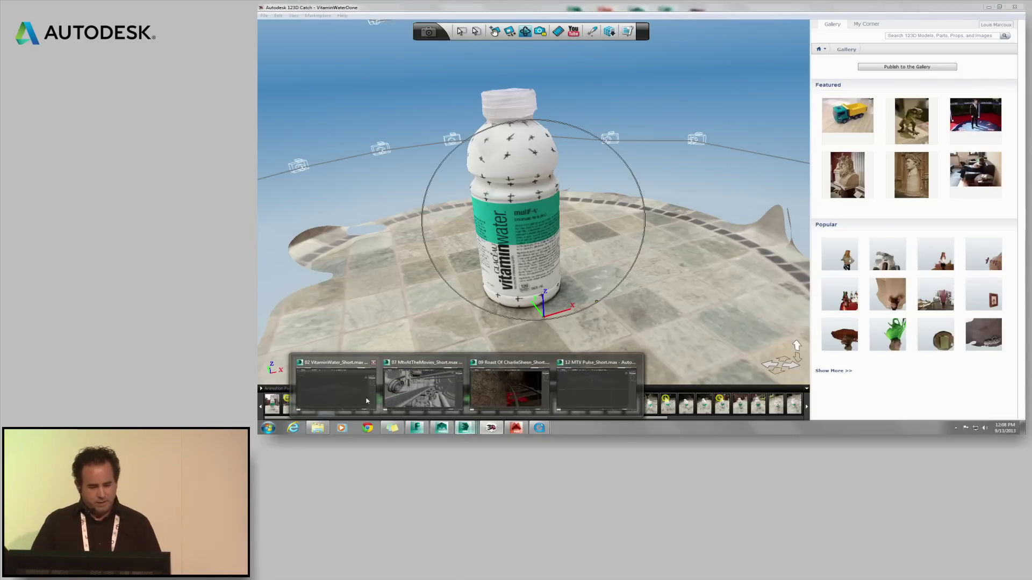
left_click(336, 384)
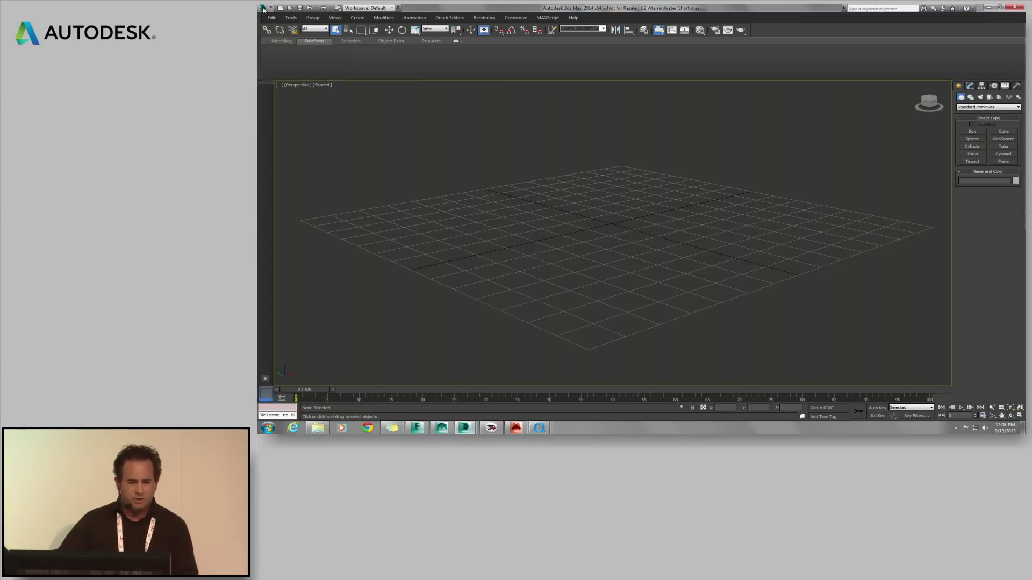
left_click(264, 9)
left_click(285, 106)
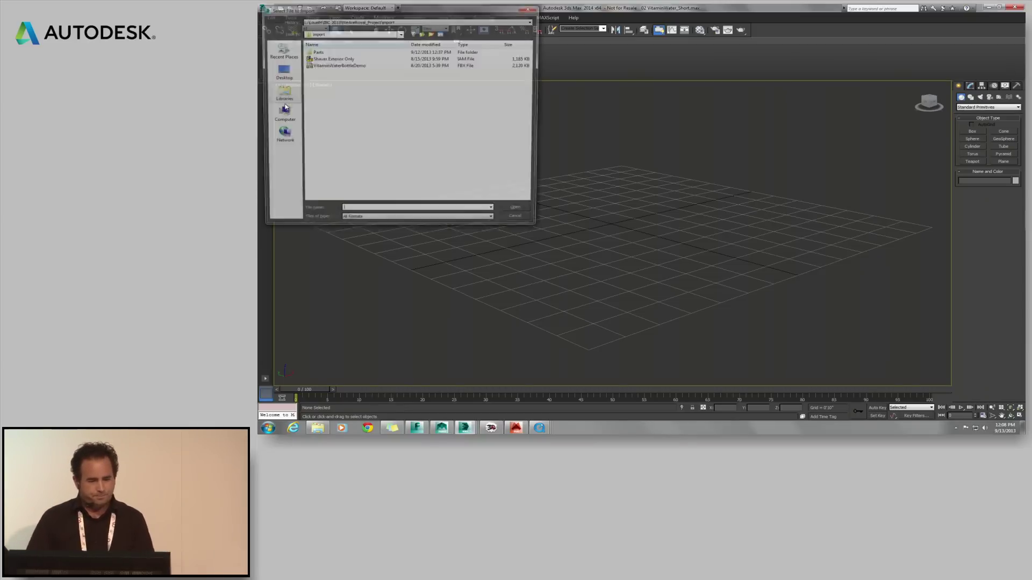
left_click(322, 65)
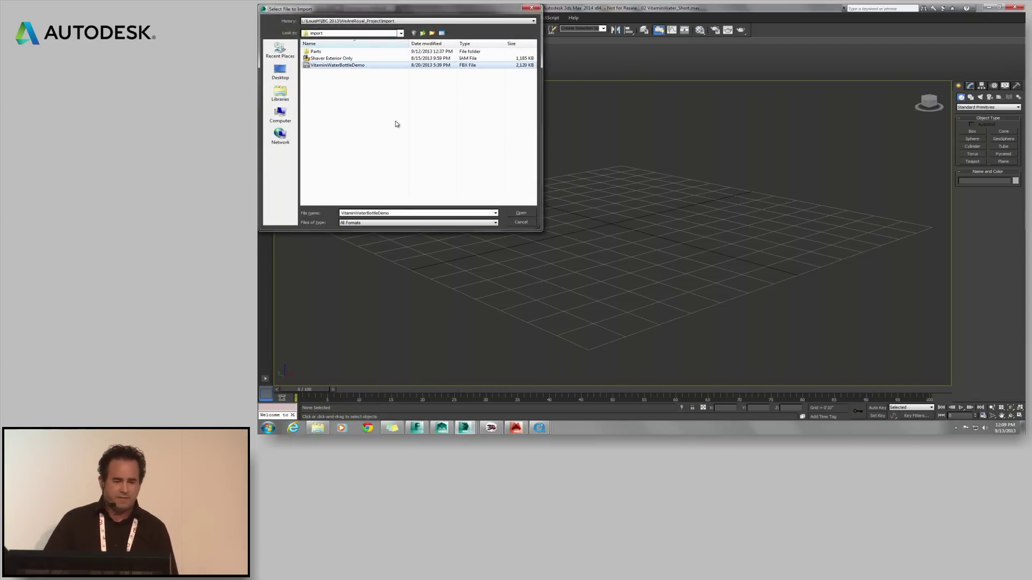
left_click(521, 213)
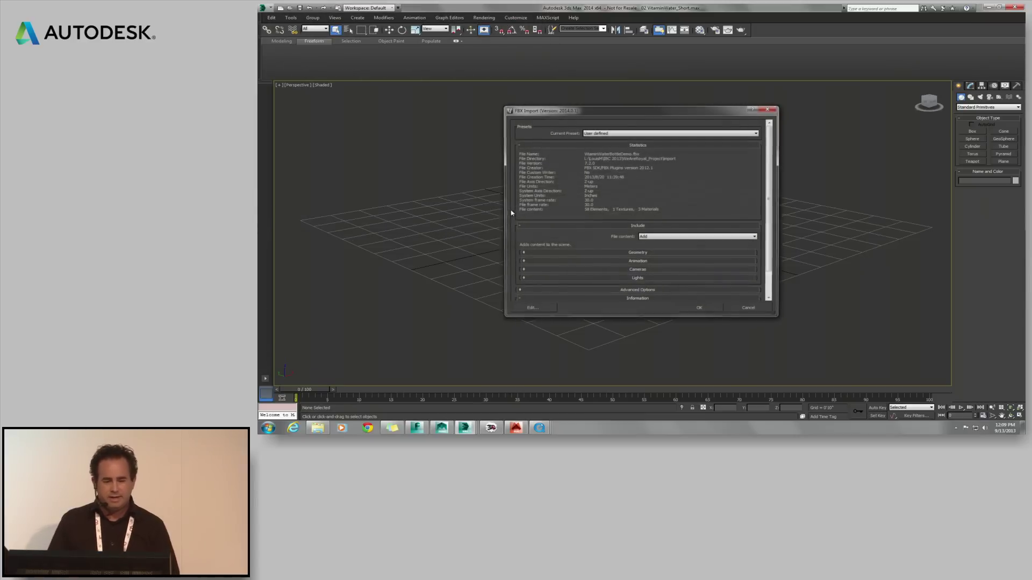
left_click(700, 309)
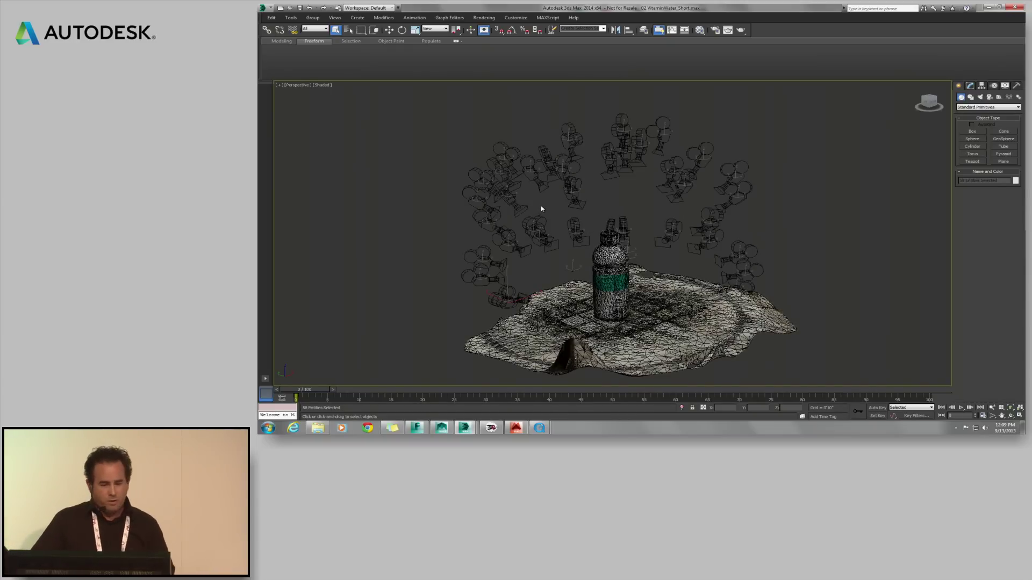
- Delete all the imported cameras and other extra objects, keeping only the textured bottle and table mesh
mouse_move(542, 209)
middle_mouse_down("alt")
mouse_move(534, 216)
mouse_move(546, 219)
middle_mouse_up("alt")
middle_click_drag(594, 251, 587, 233)
scroll(588, 232, "up", 8)
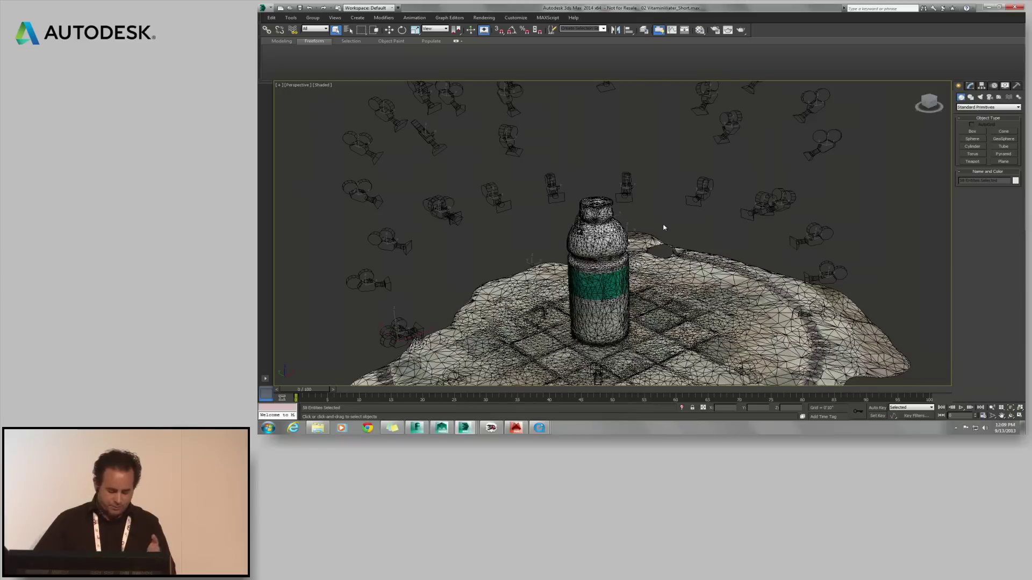
middle_click_drag(650, 237, 654, 221, "alt")
scroll(651, 230, "down", 2)
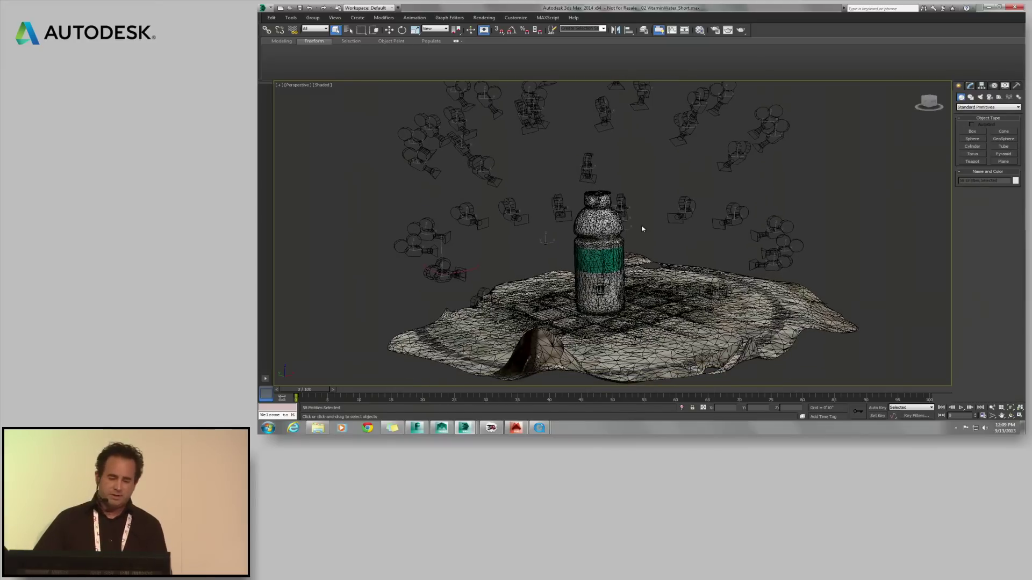
left_click(642, 229)
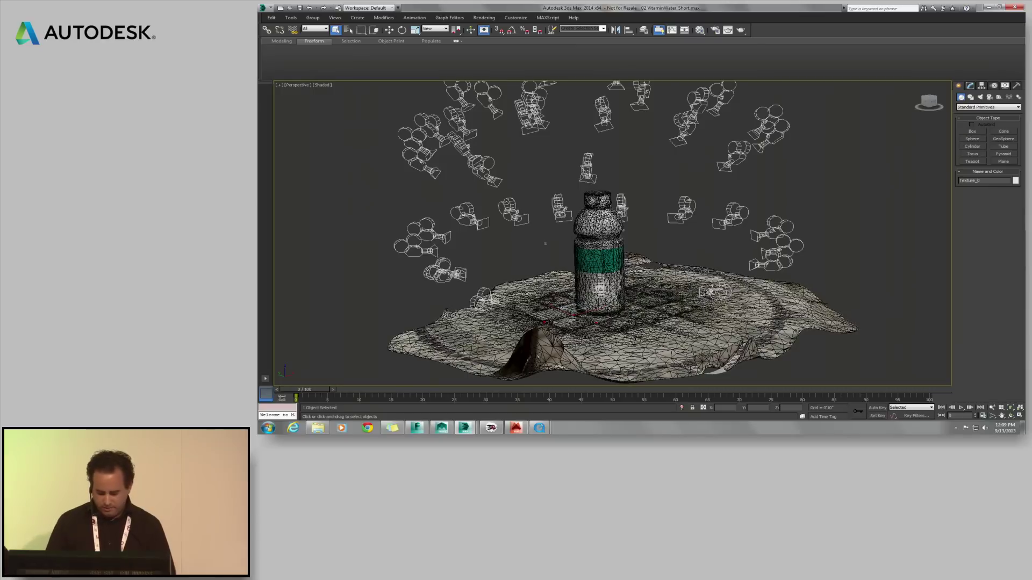
key("ctrl+i")
key("Delete")
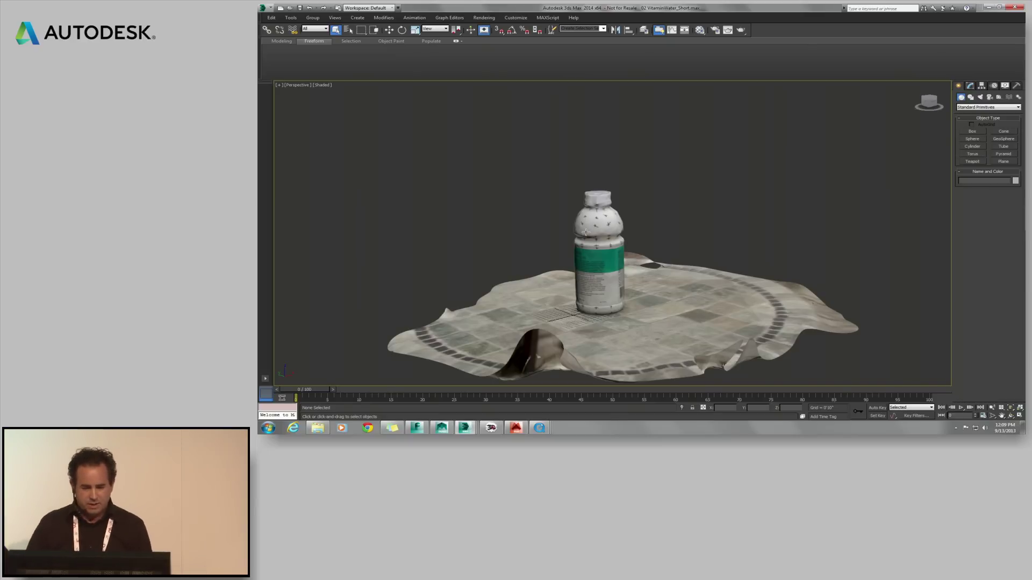
- Convert the bottle and table mesh to an Editable Poly
left_click(609, 251)
right_click(607, 249)
mouse_move(657, 317)
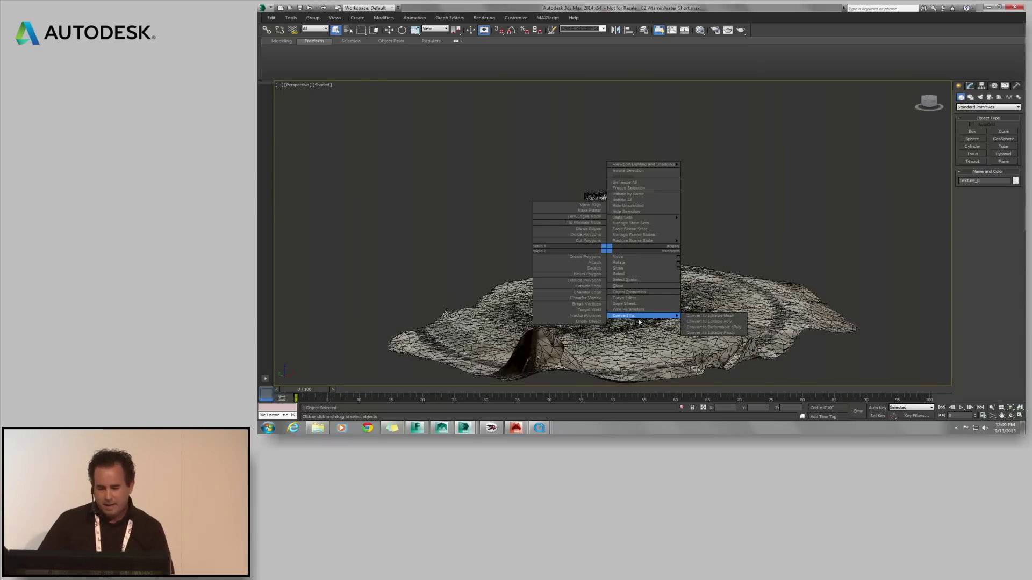
left_click(707, 321)
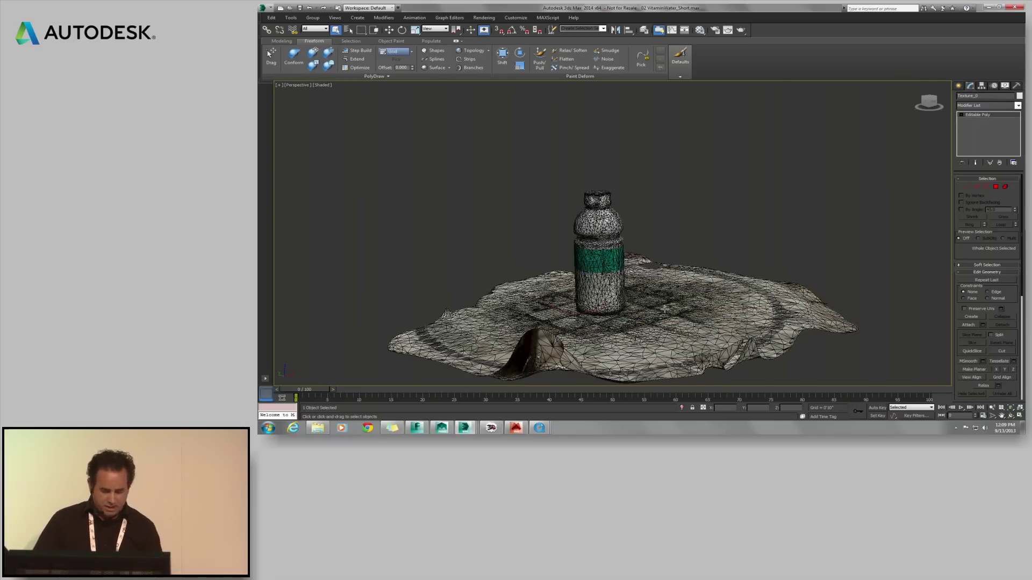
- Select the polygons of the bottle from its cap down to just below the green label
middle_click_drag(647, 307, 643, 296, "alt")
scroll(644, 298, "up", 2)
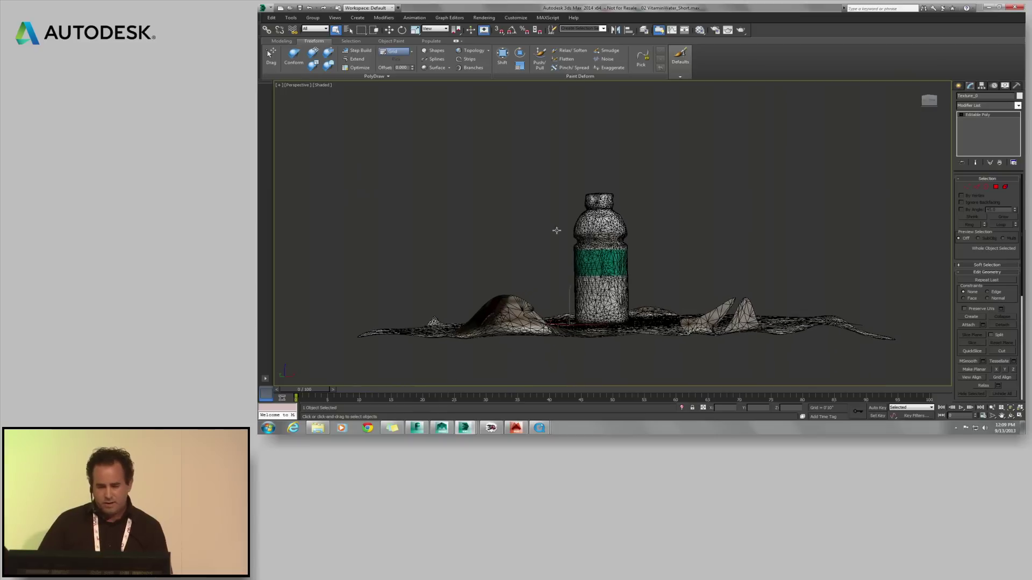
left_click(996, 188)
left_click_drag(553, 184, 667, 285)
middle_click_drag(704, 258, 633, 273, "alt")
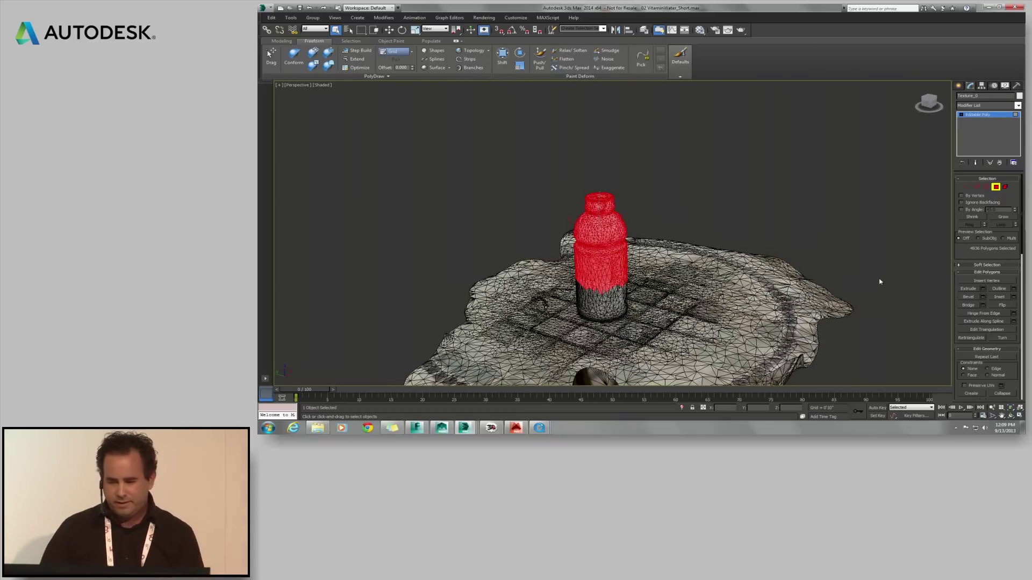
- Grow the polygon selection down to the base of the bottle and shrink it back by one ring
left_click(1010, 219)
left_click(1010, 219)
left_click(1010, 219)
left_click(1010, 219)
left_click(1010, 220)
left_click(979, 218)
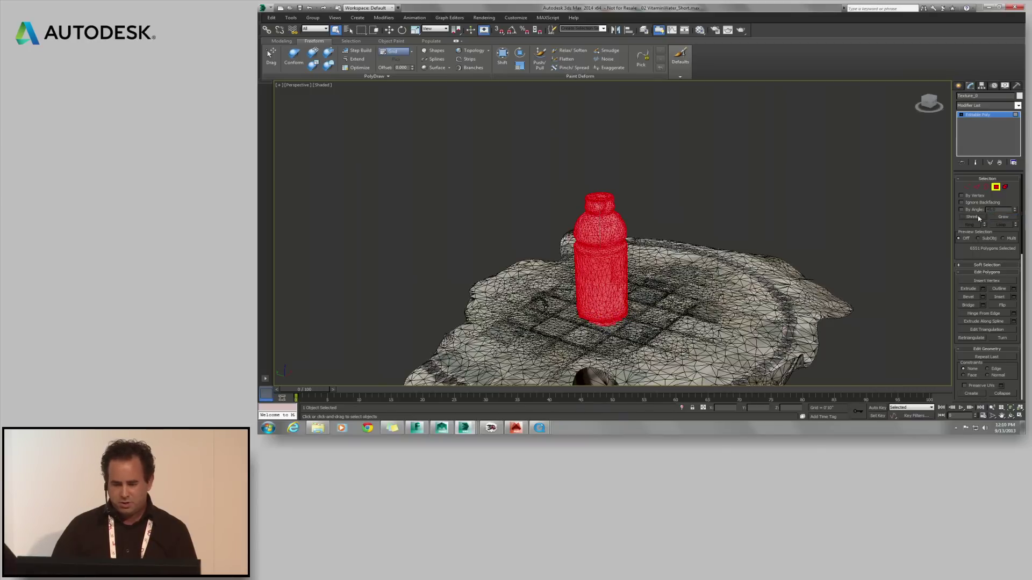
- Invert the polygon selection and delete the table polygons so only the bottle is kept
key("ctrl+i")
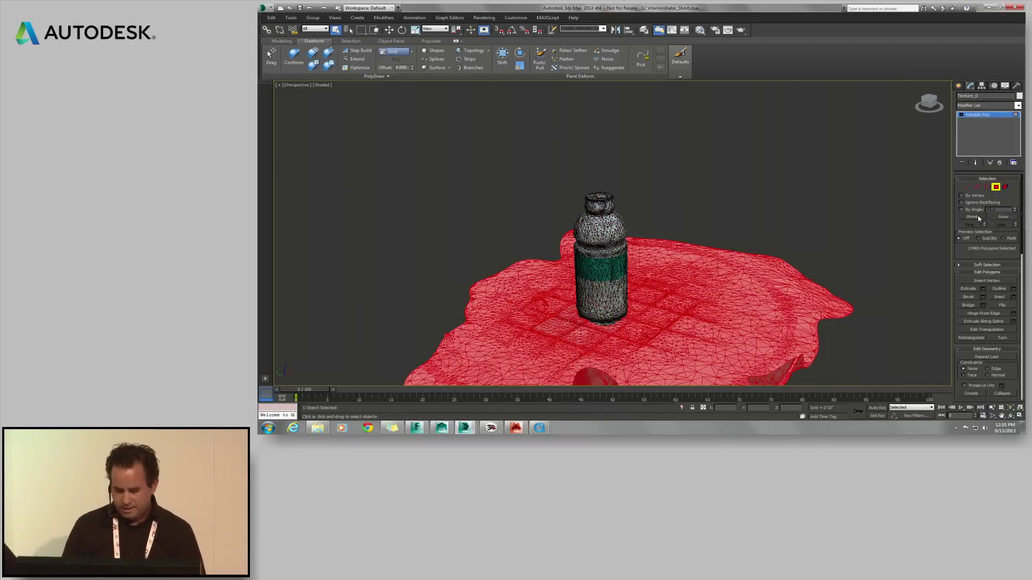
key("Delete")
middle_click_drag(695, 231, 764, 226, "alt")
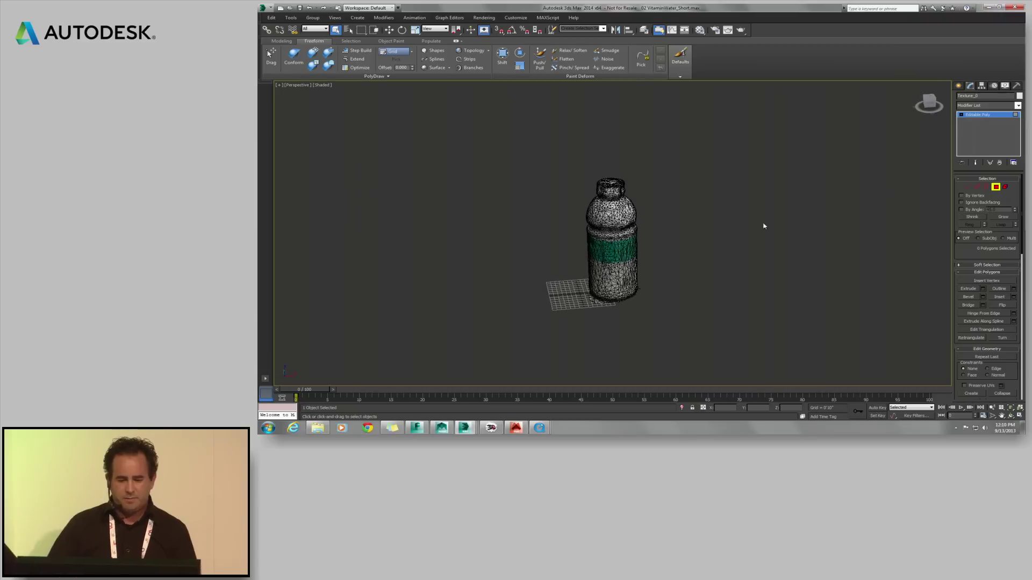
- Leave polygon level and scale the whole bottle mesh down uniformly to a fraction of its size
left_click(995, 187)
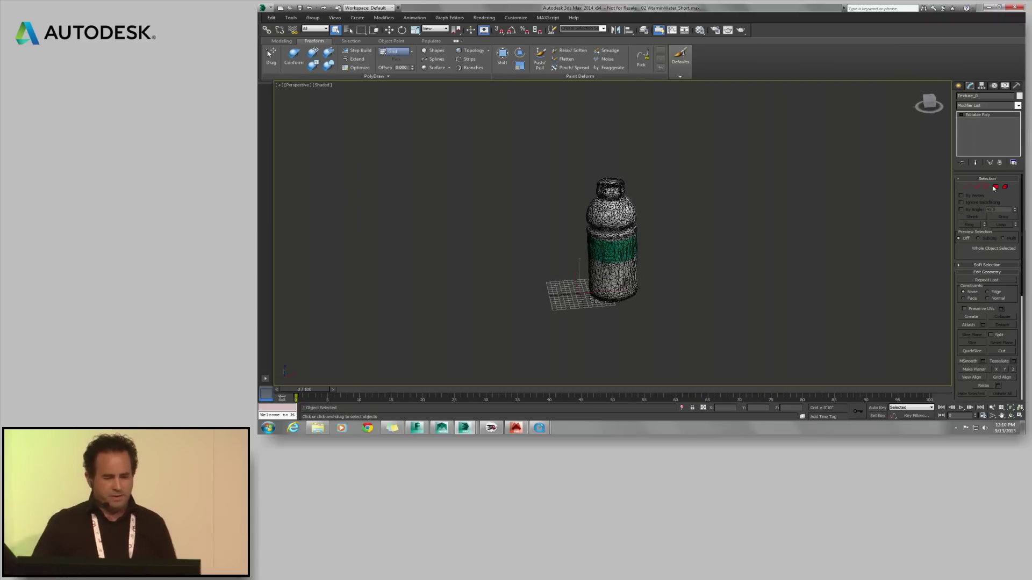
left_click(415, 29)
left_click_drag(536, 291, 497, 402)
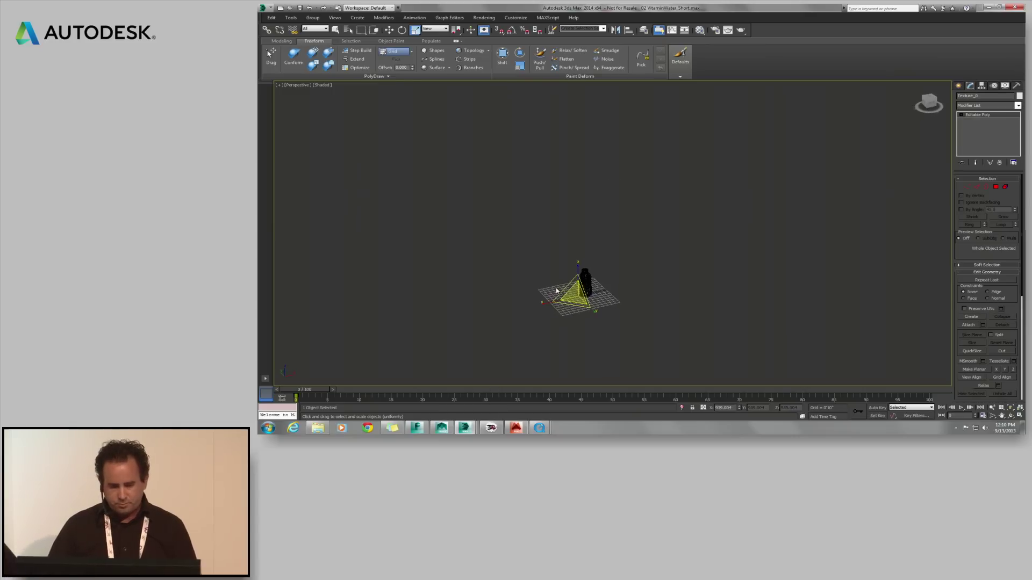
- Restore the scene state 01 Bottle Cleaned and Scaled and frame the textured bottle
right_click(615, 267)
mouse_move(622, 260)
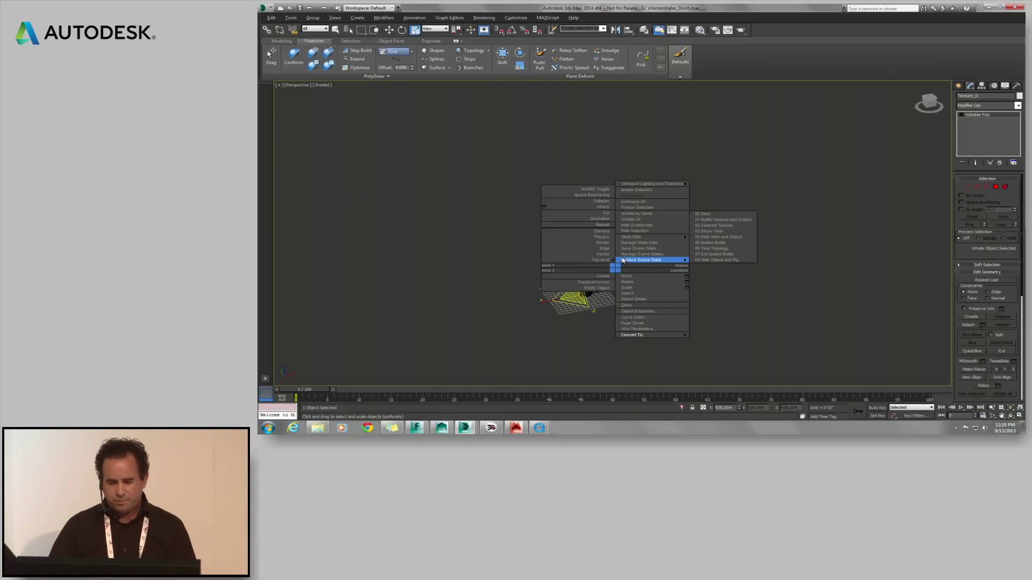
left_click(718, 219)
key("z")
mouse_move(597, 286)
middle_mouse_down("alt")
mouse_move(605, 256)
mouse_move(586, 295)
mouse_move(615, 294)
middle_mouse_up("alt")
scroll(586, 295, "up", 3)
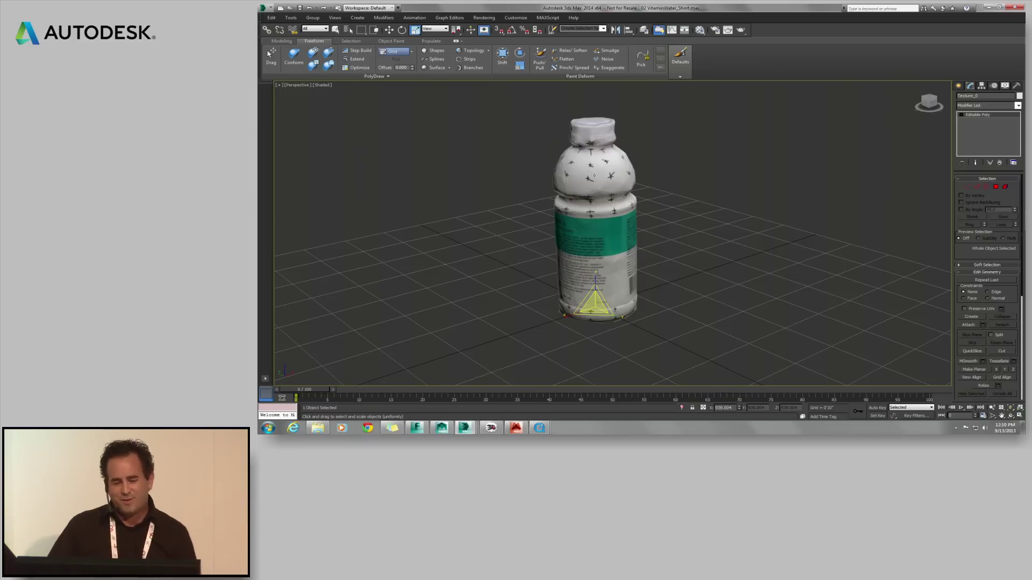
mouse_move(589, 183)
middle_mouse_down("alt")
mouse_move(559, 180)
mouse_move(588, 186)
mouse_move(586, 201)
middle_mouse_up("alt")
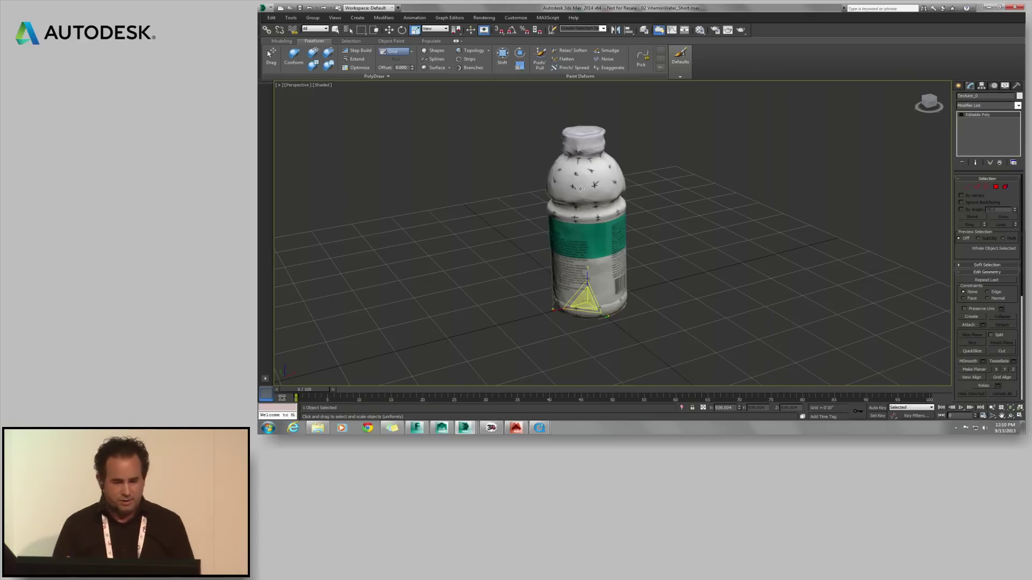
scroll(585, 184, "up", 7)
scroll(585, 183, "down", 5)
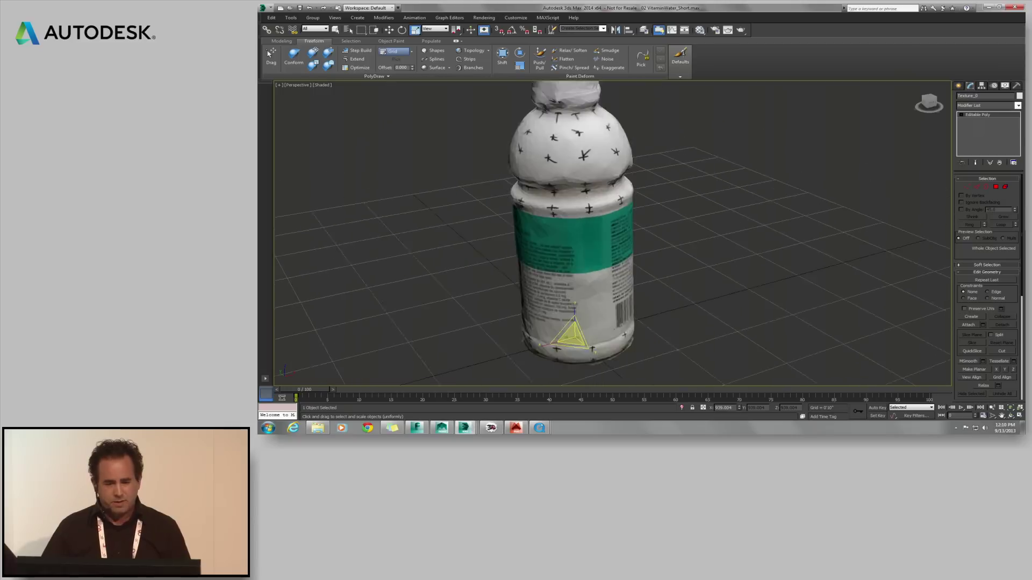
- Open Viewport Canvas and start the Clone tool on the cleaned bottle mesh's Diffuse Color map
left_click(291, 17)
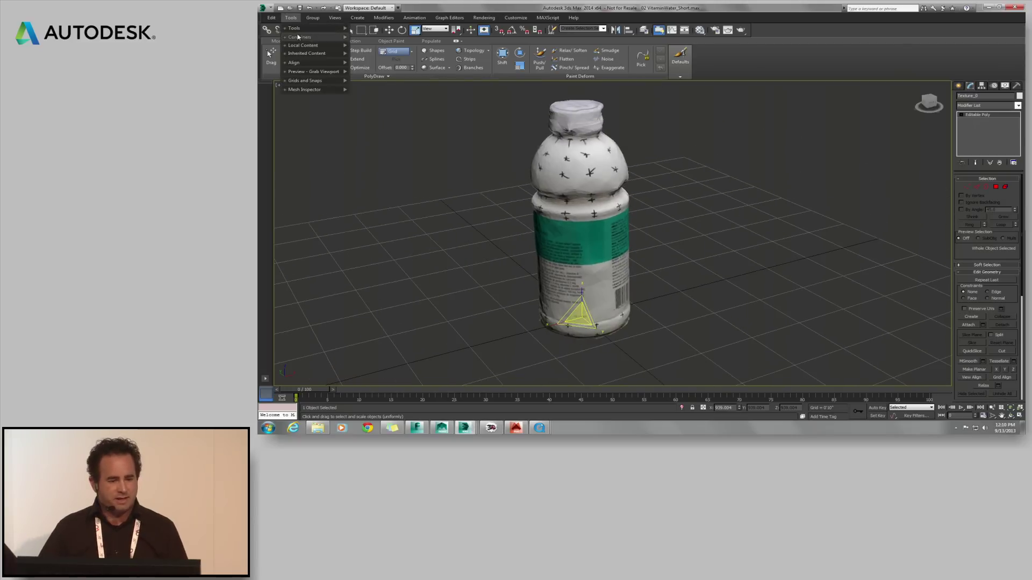
mouse_move(322, 28)
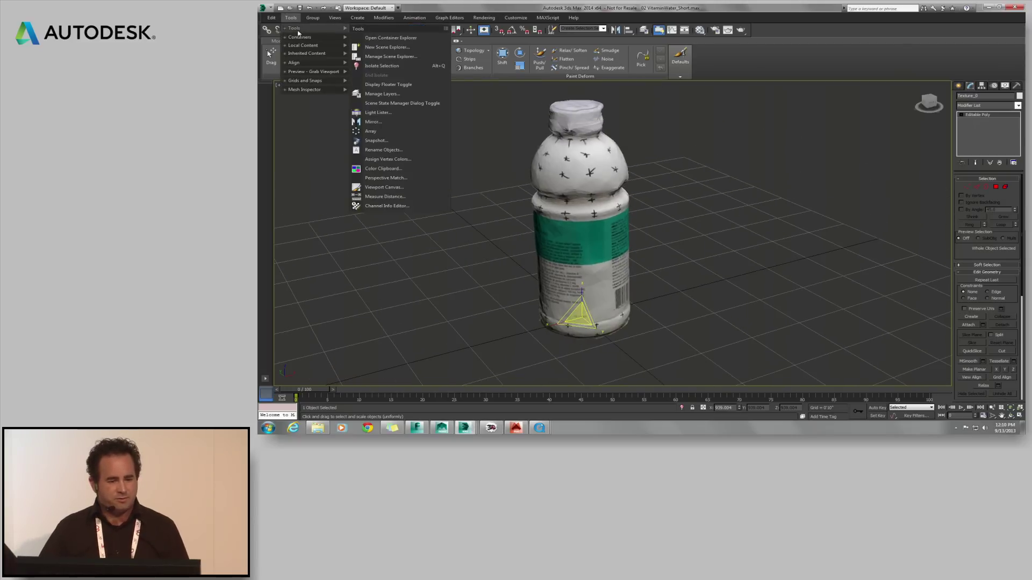
left_click(401, 188)
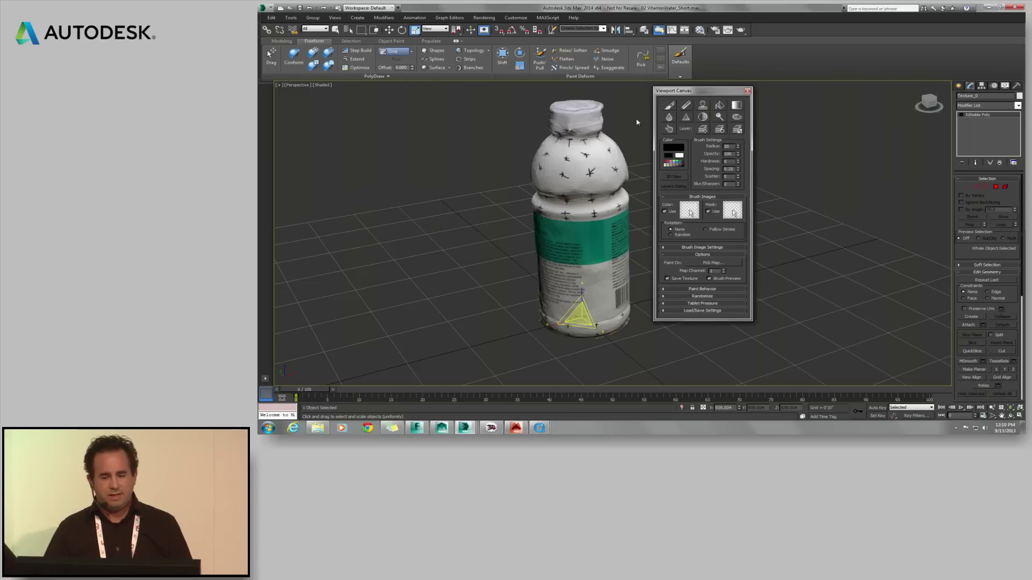
left_click_drag(693, 92, 428, 124)
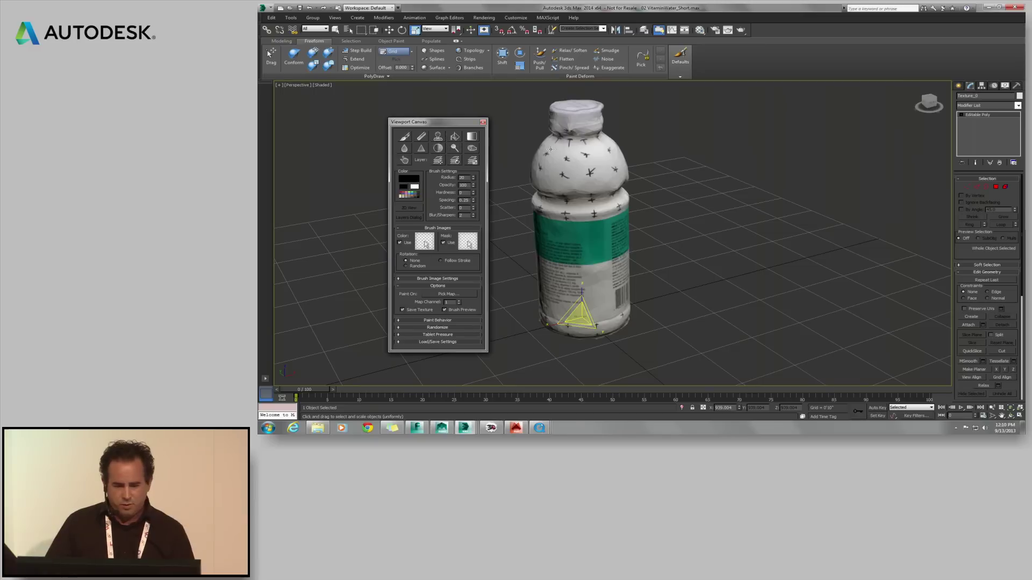
key("ctrl+z")
left_click(438, 136)
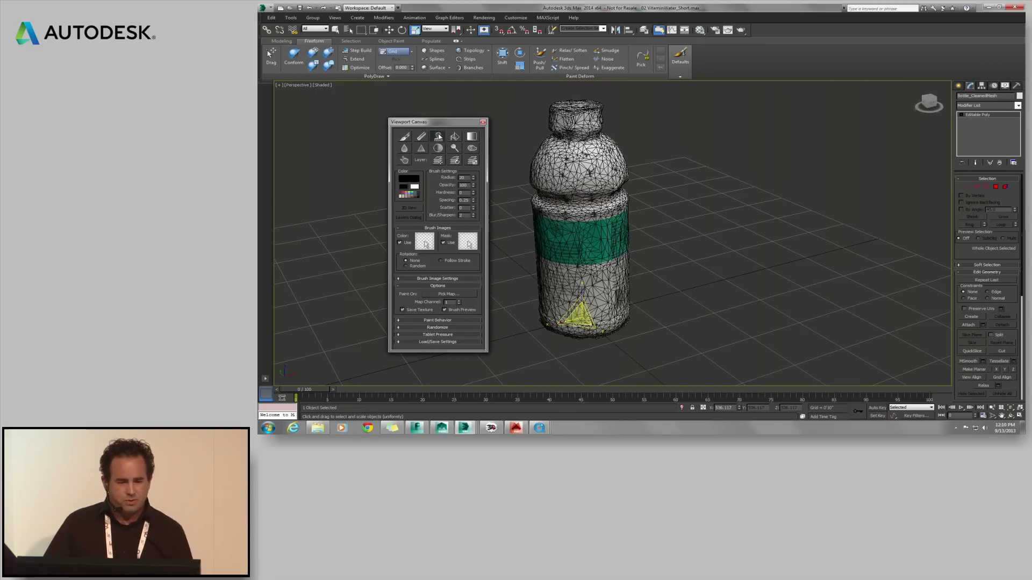
- Add a new paint layer above the Background layer and show the Paint Behavior settings with their clone source options
left_click(482, 148)
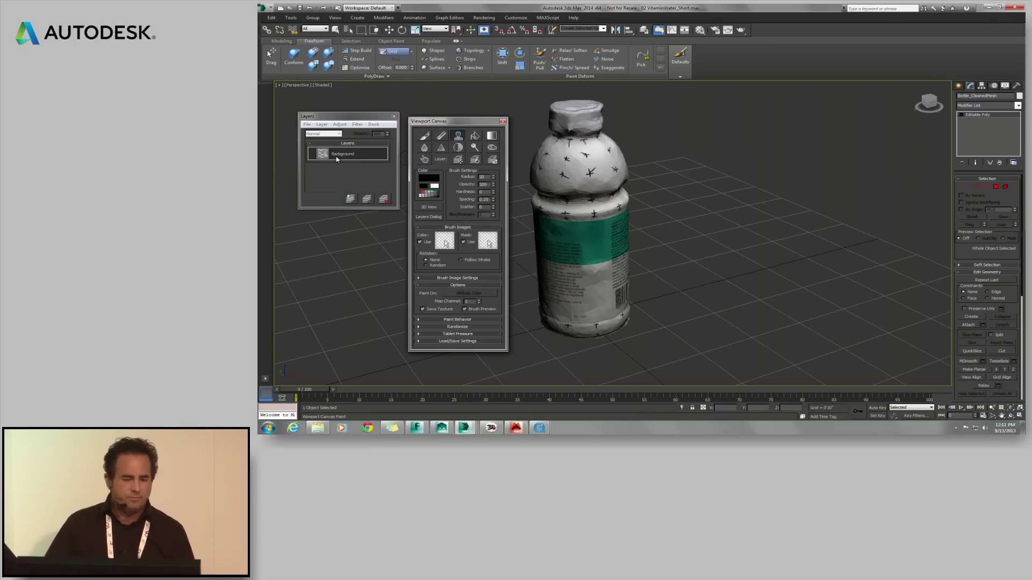
left_click(350, 199)
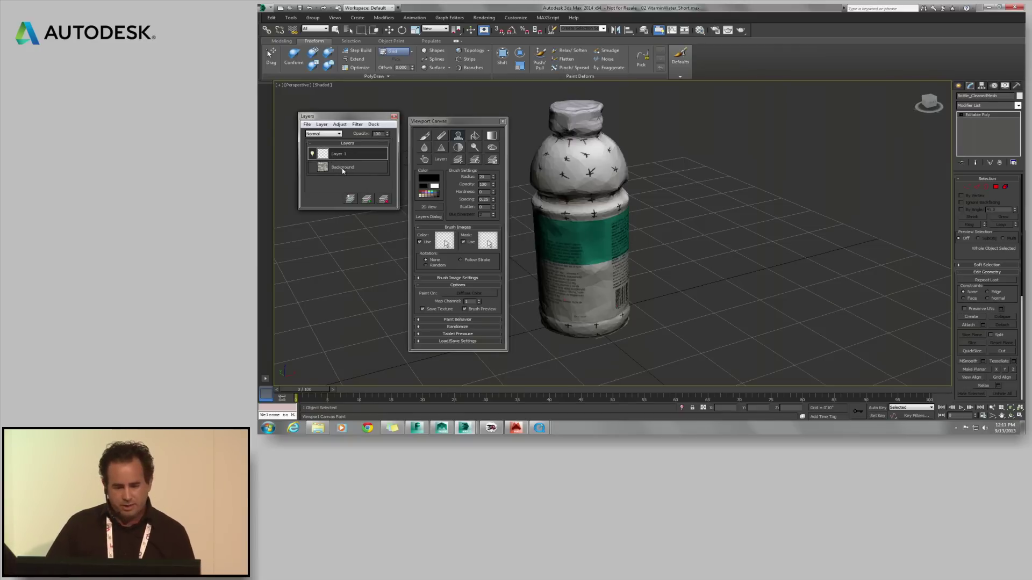
left_click(458, 319)
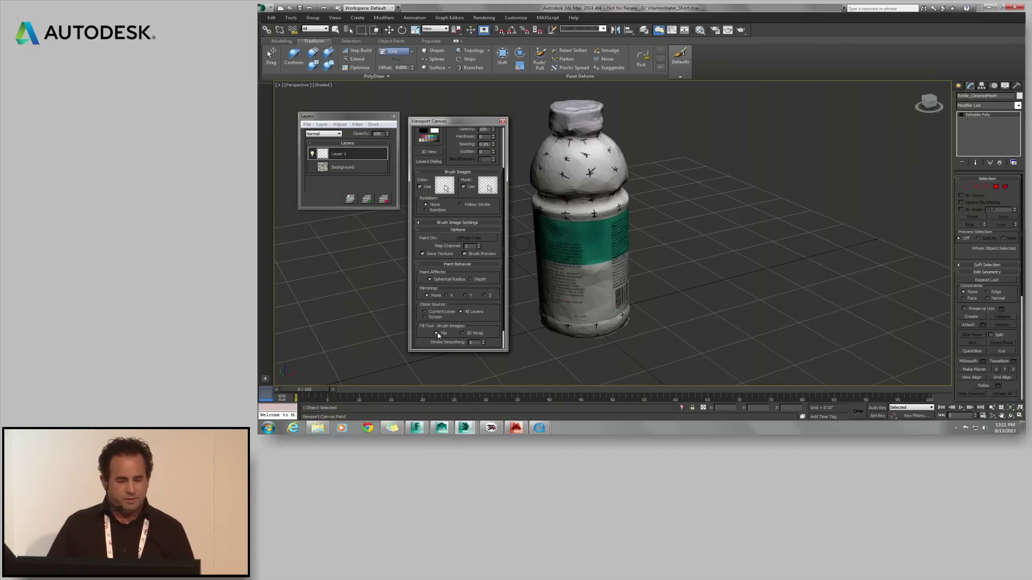
- Clone clean white texture over a black marker cross on the upper dome of the bottle
middle_click_drag(572, 223, 680, 262, "alt")
scroll(576, 221, "up", 4)
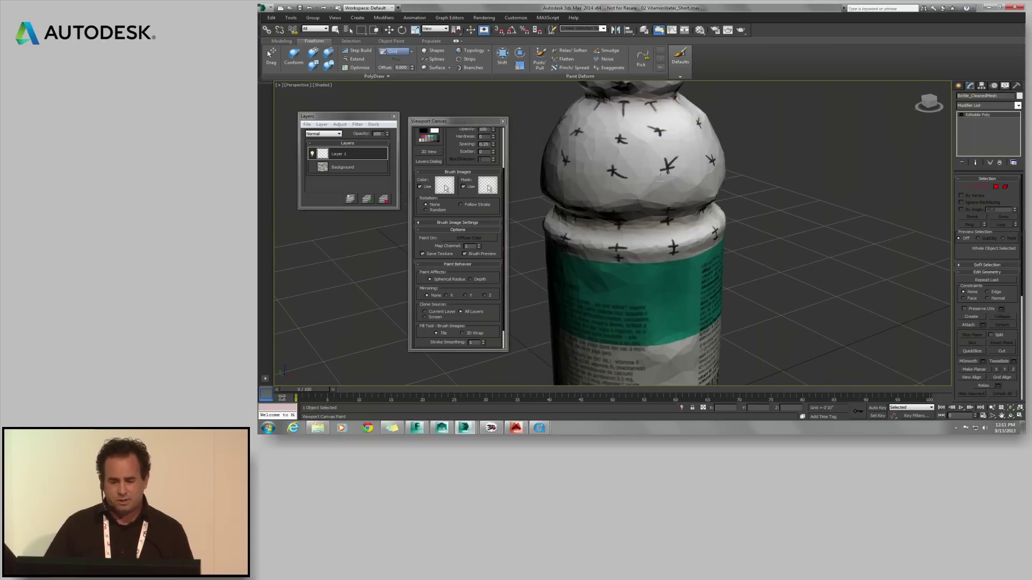
left_click_drag(611, 172, 612, 165)
middle_click_drag(624, 179, 627, 167, "alt")
left_click_drag(665, 144, 677, 141)
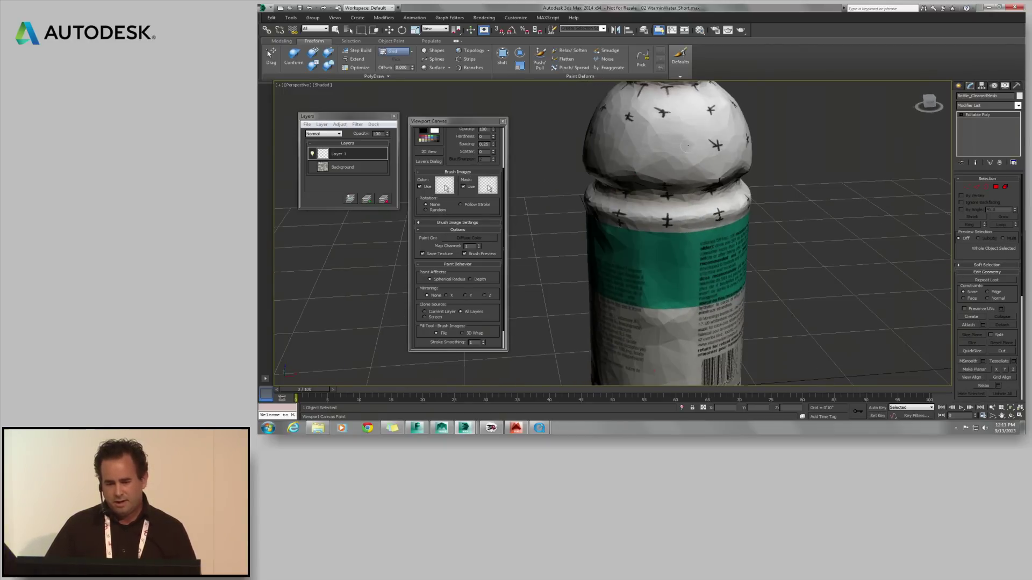
middle_click_drag(685, 148, 694, 151, "alt")
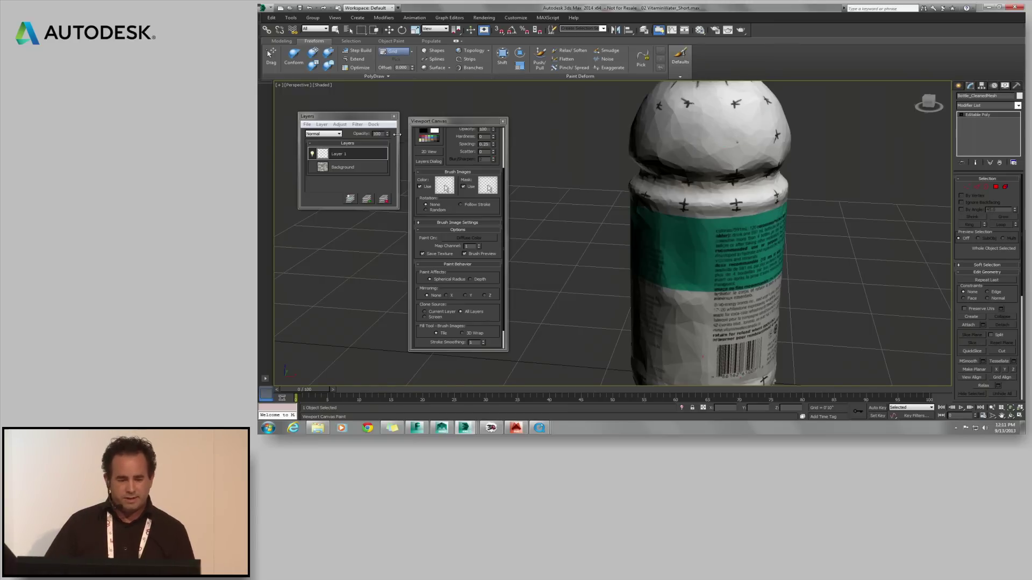
- End the clone painting, save the layers as the BottleDemo PSD replacing the material's texture, and close Viewport Canvas
left_click_drag(371, 119, 371, 120)
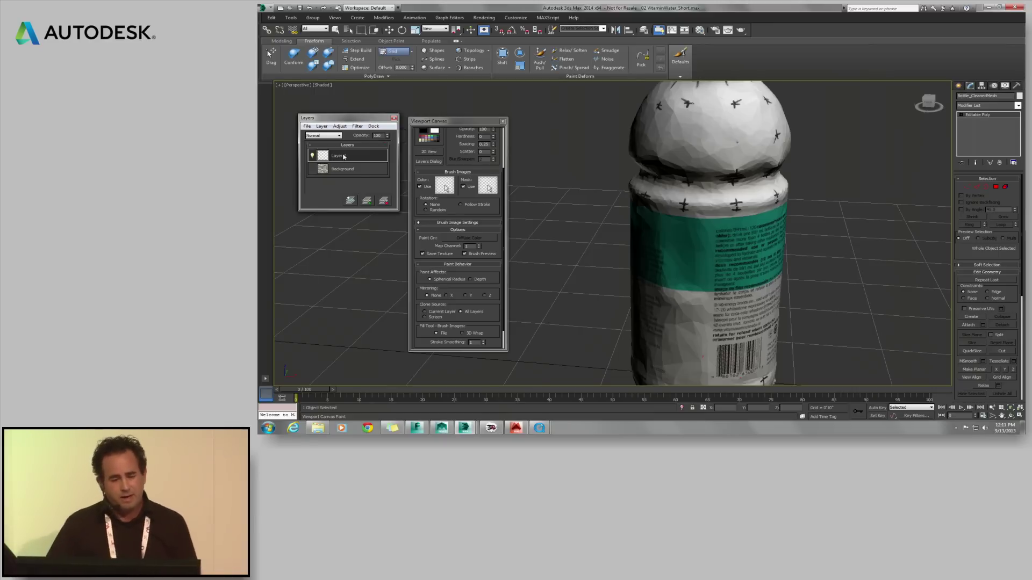
left_click_drag(448, 138, 449, 196)
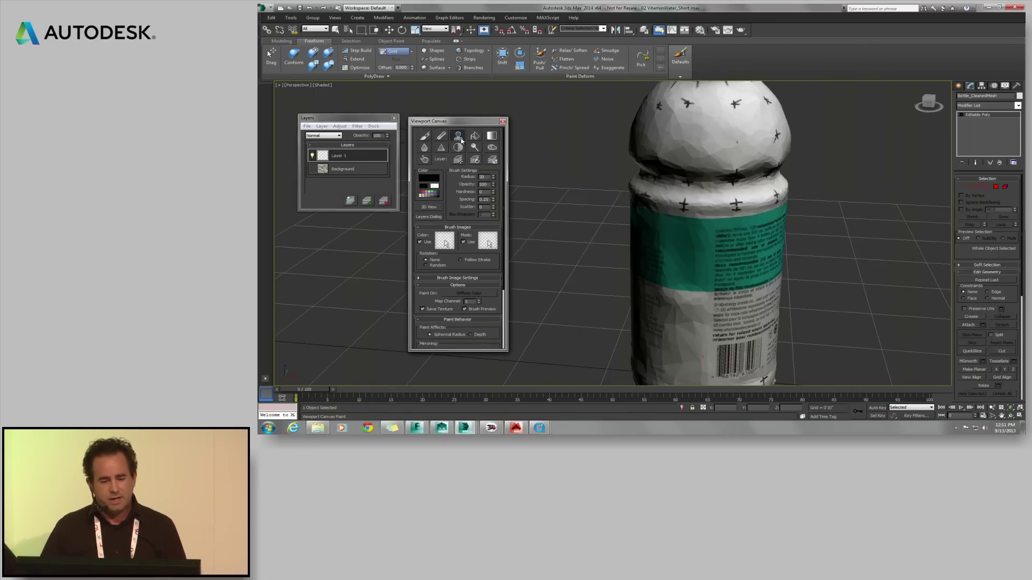
left_click(459, 136)
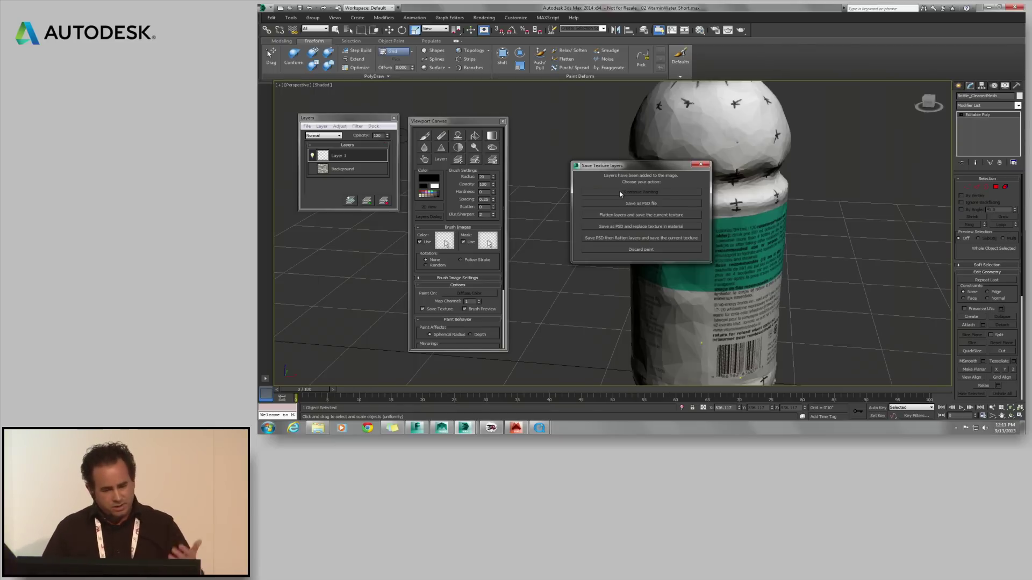
left_click(613, 226)
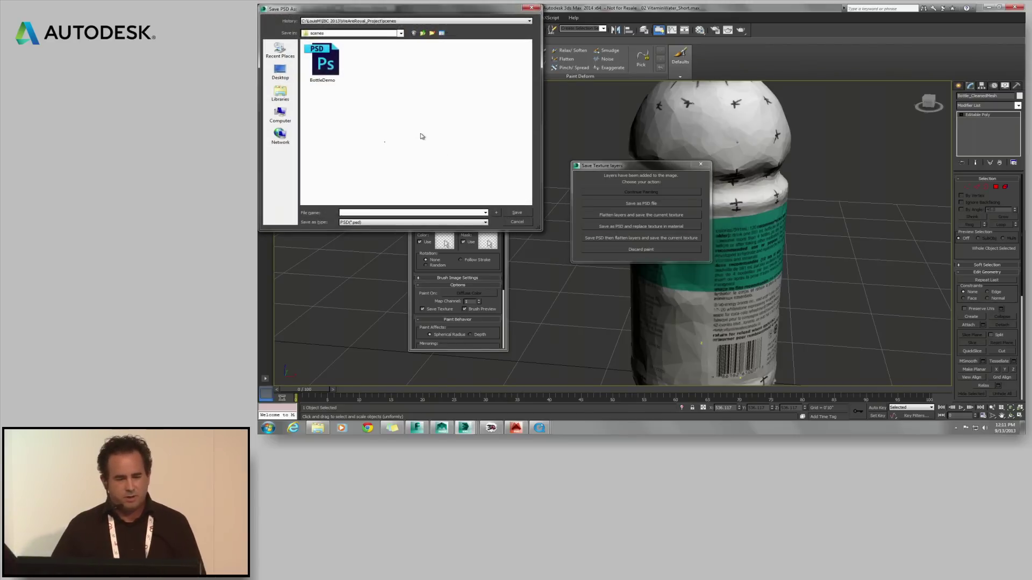
left_click(518, 222)
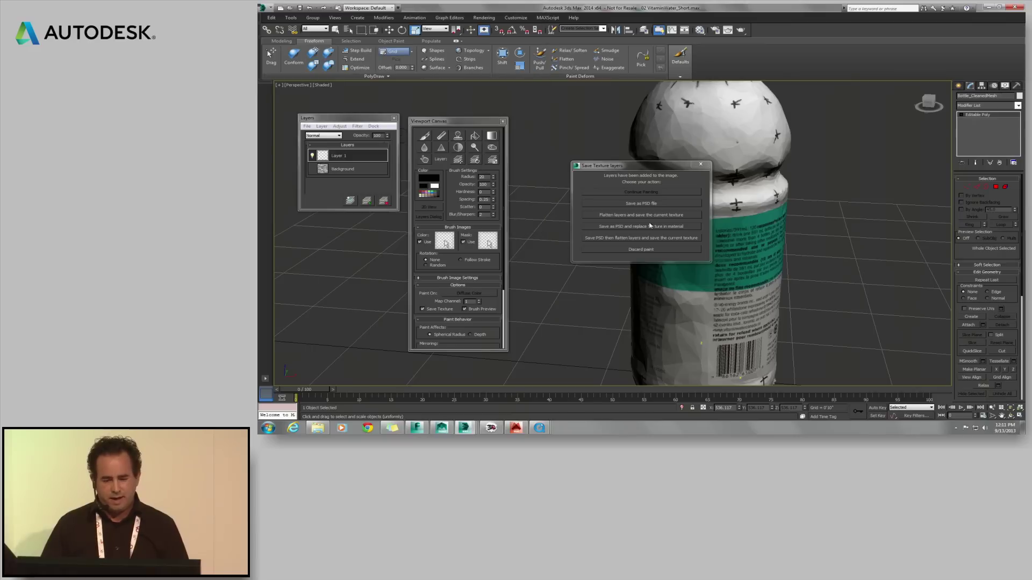
left_click(642, 228)
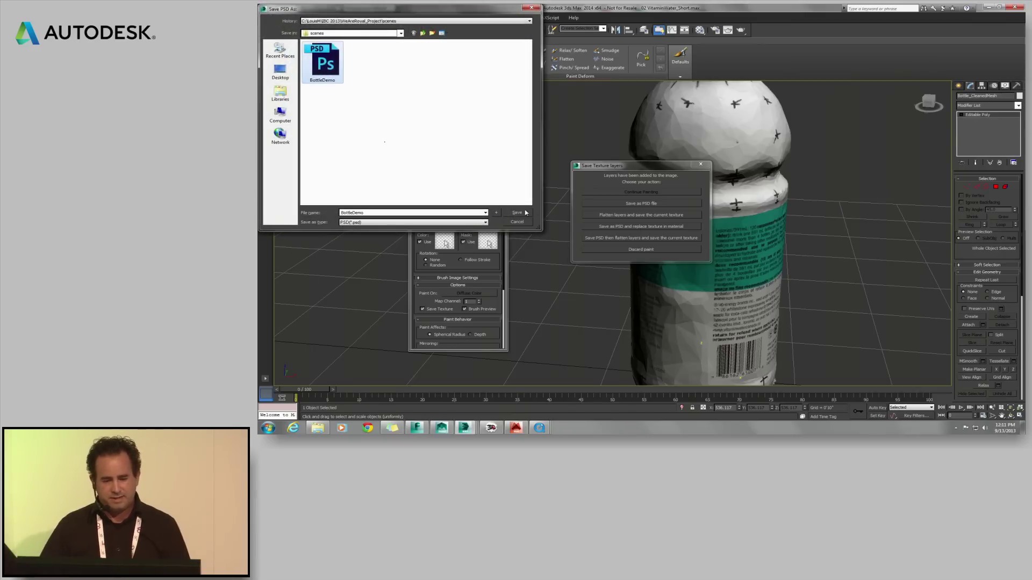
left_click(523, 212)
left_click(672, 241)
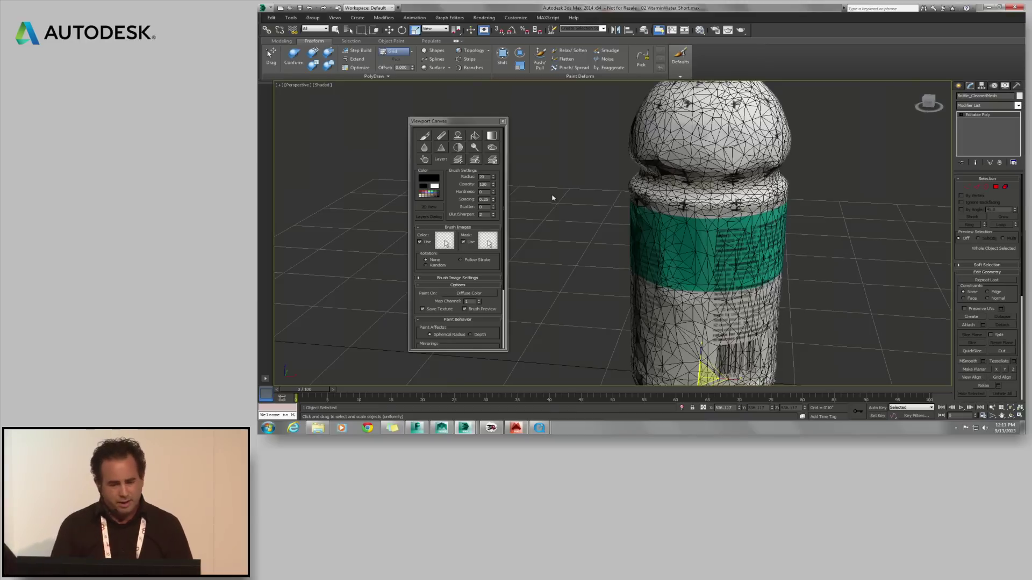
left_click(502, 122)
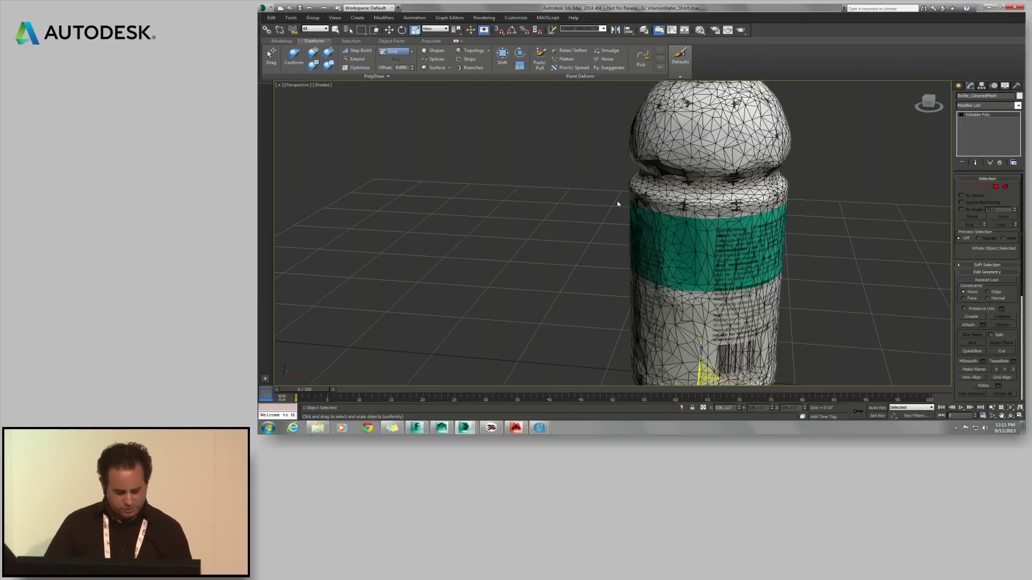
- Restore the scene state 02 Cleaned Texture and inspect the bottle from several sides
scroll(615, 202, "down", 5)
middle_click_drag(613, 201, 585, 203)
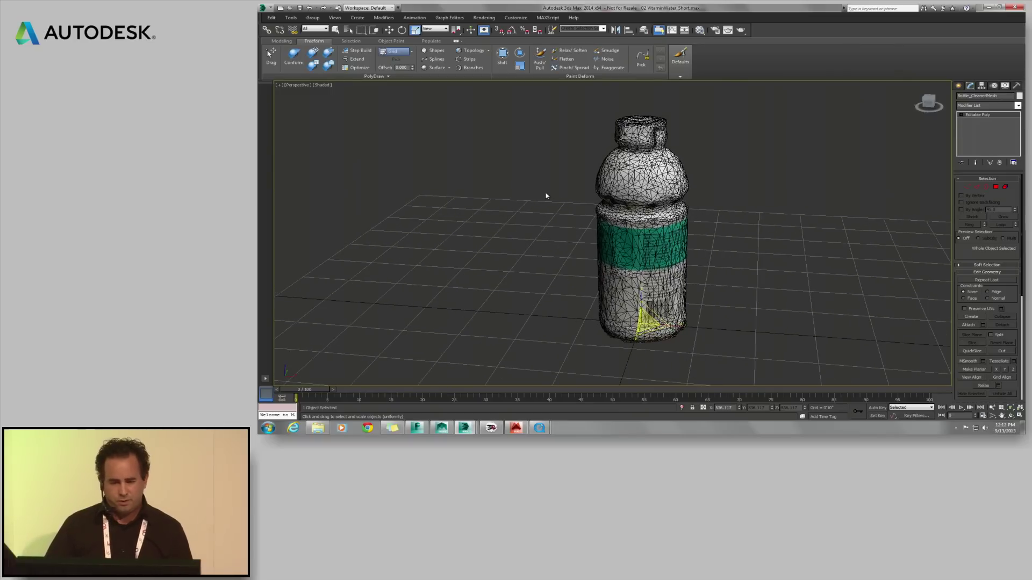
right_click(554, 189)
mouse_move(577, 184)
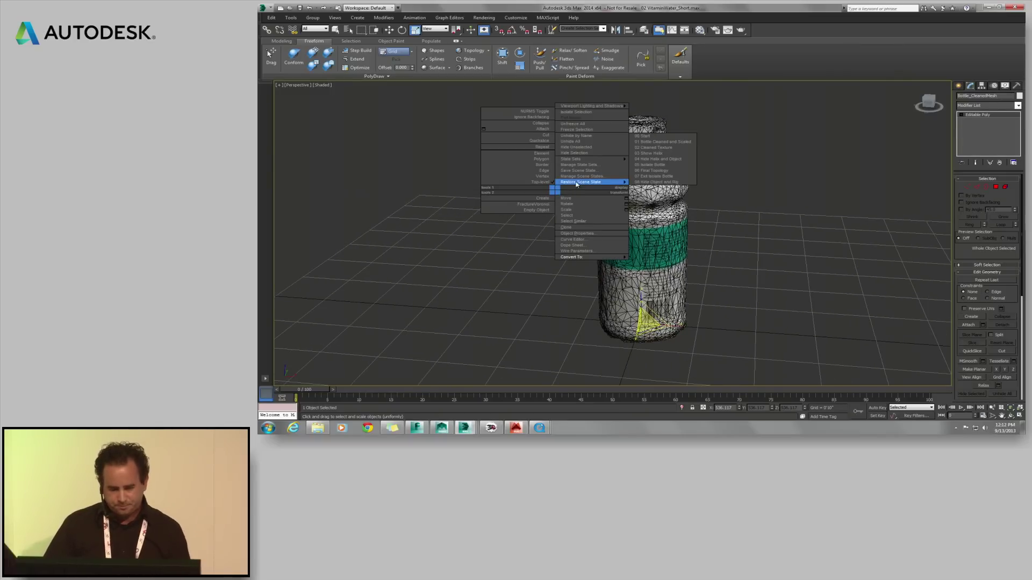
left_click(653, 149)
middle_click_drag(645, 188, 587, 191, "alt")
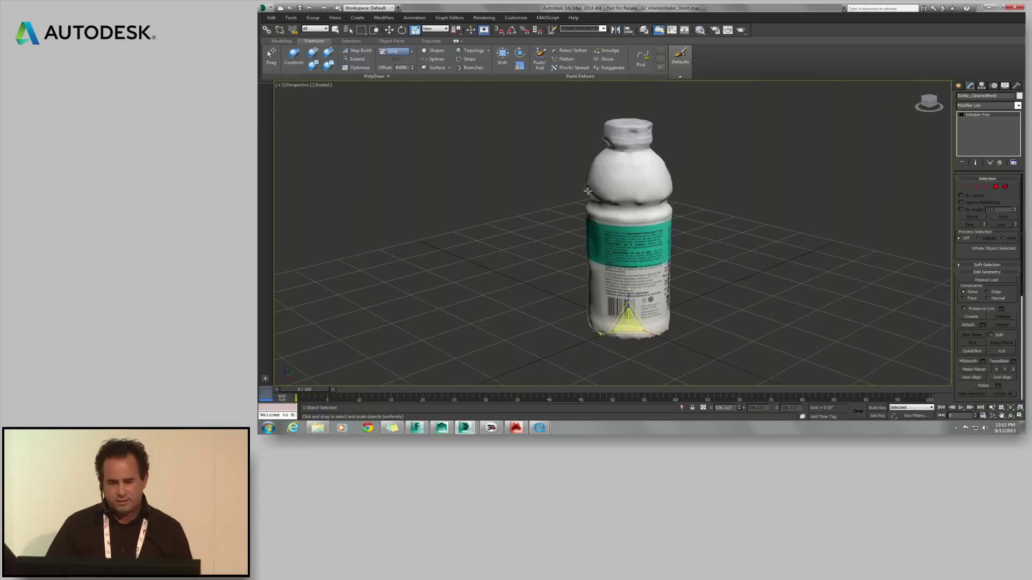
middle_click_drag(644, 162, 656, 188, "alt")
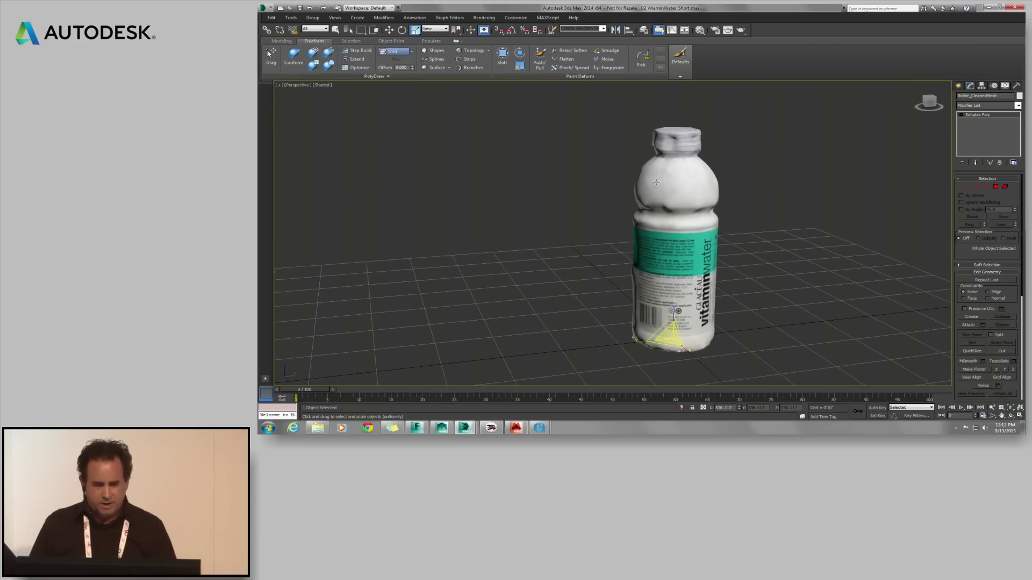
scroll(671, 219, "down", 3)
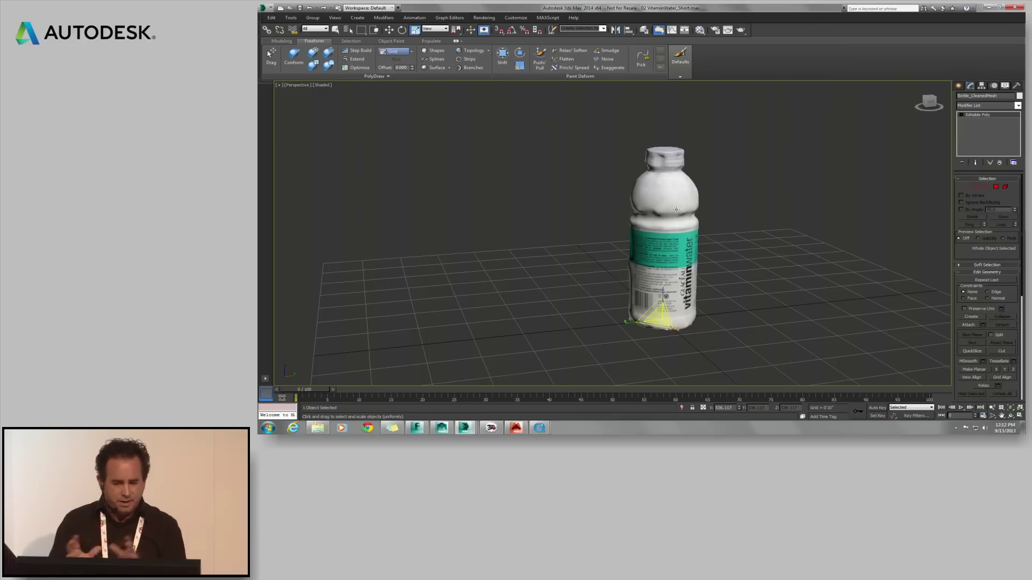
middle_click_drag(679, 214, 646, 212)
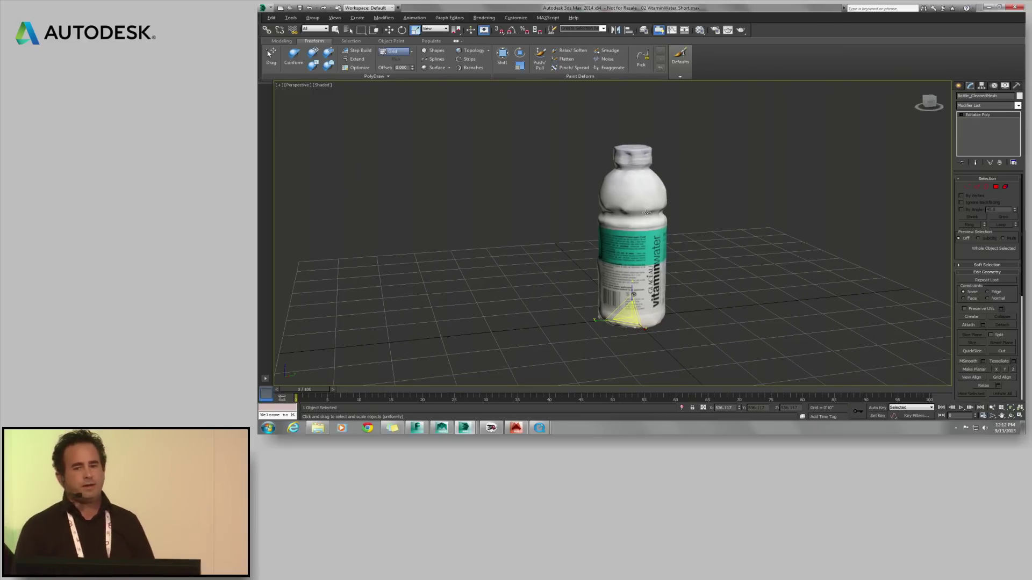
- Restore the scene state 03 Show Helix and view the whole helix strip around the bottle
right_click(695, 210)
mouse_move(707, 204)
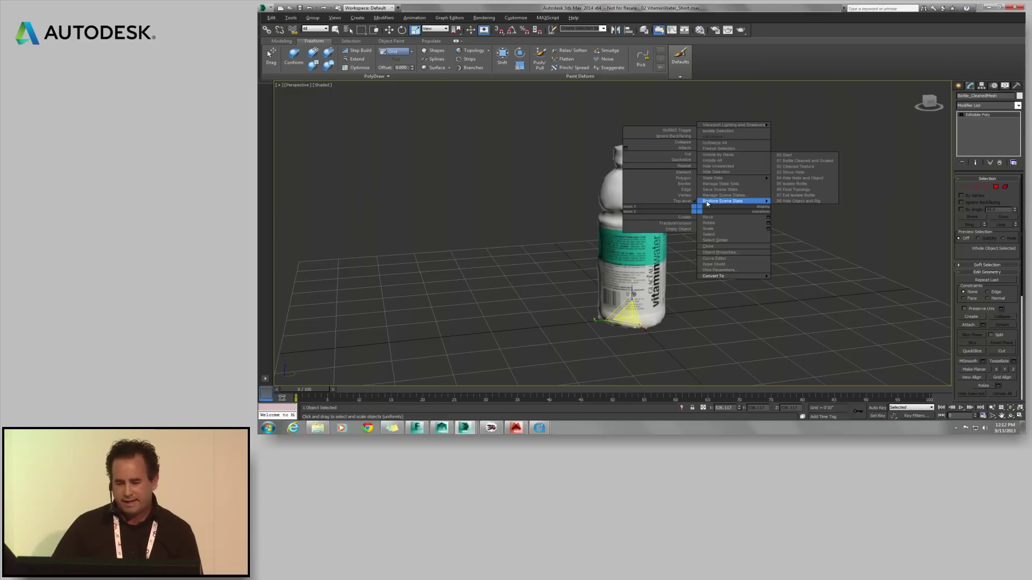
left_click(793, 172)
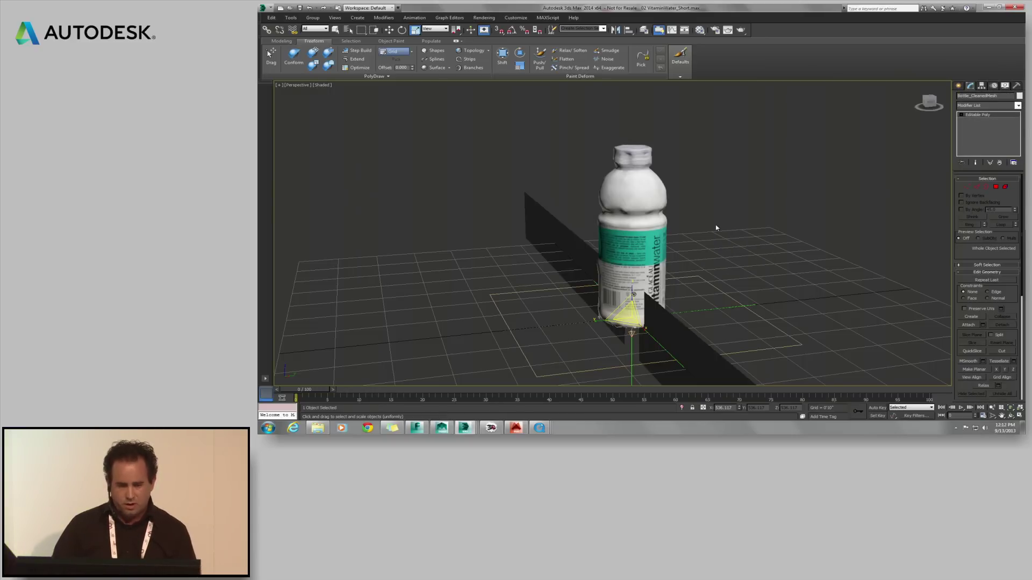
middle_click_drag(715, 228, 609, 231, "alt")
scroll(616, 246, "down", 5)
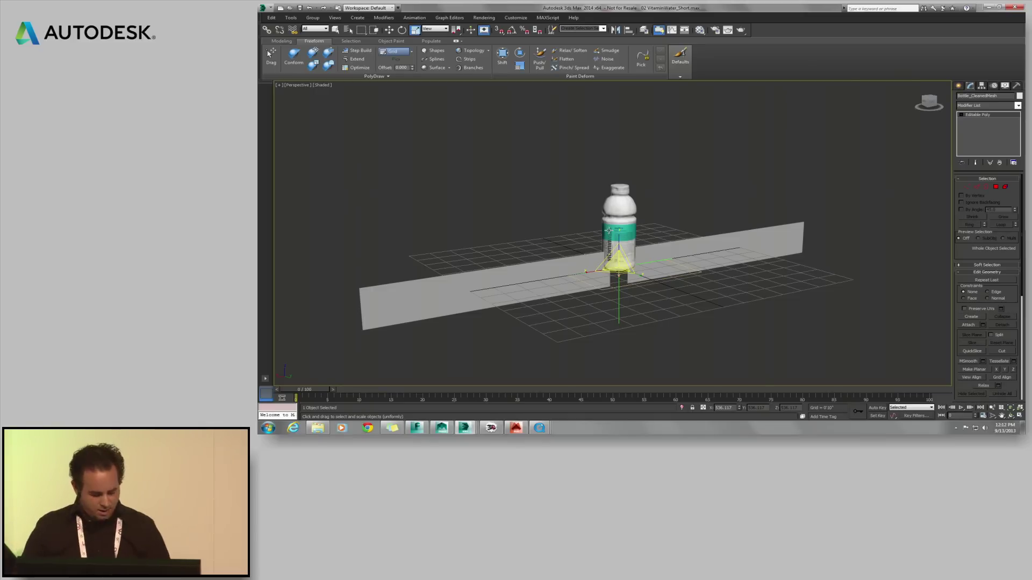
middle_click_drag(654, 241, 617, 224)
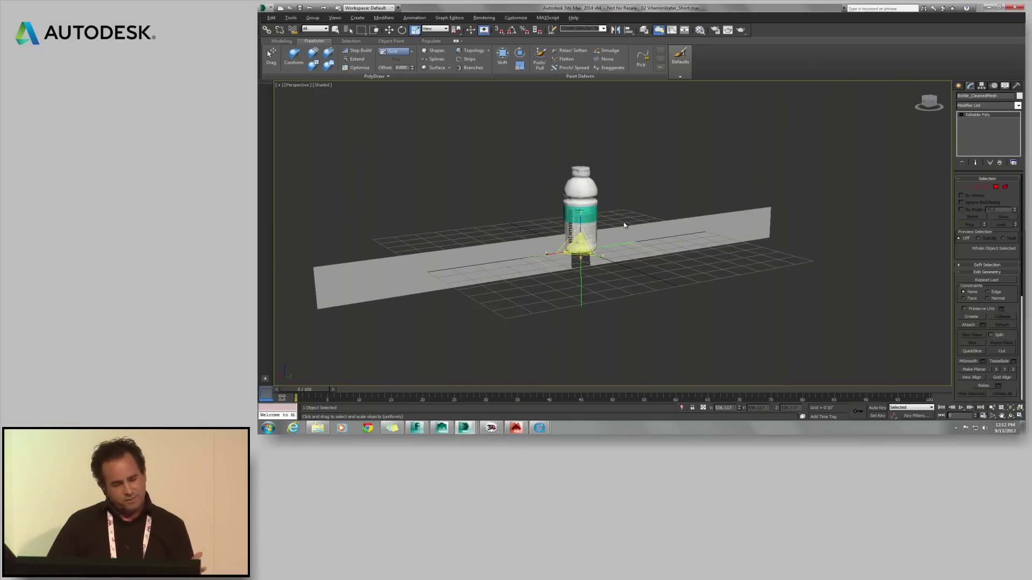
- Play the helix strip animation, stop it and return to the first frame
left_click(960, 408)
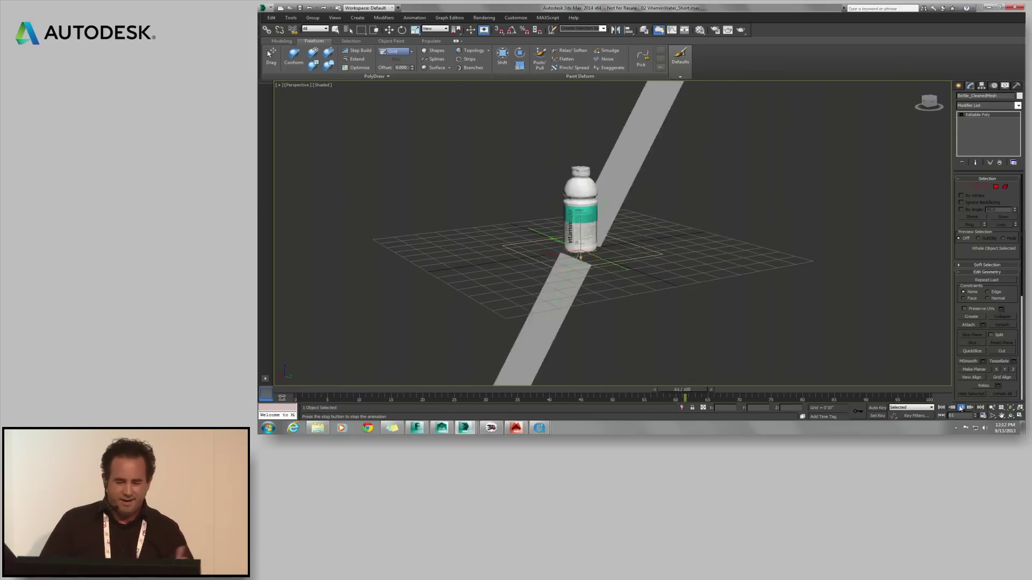
left_click(961, 408)
left_click(944, 408)
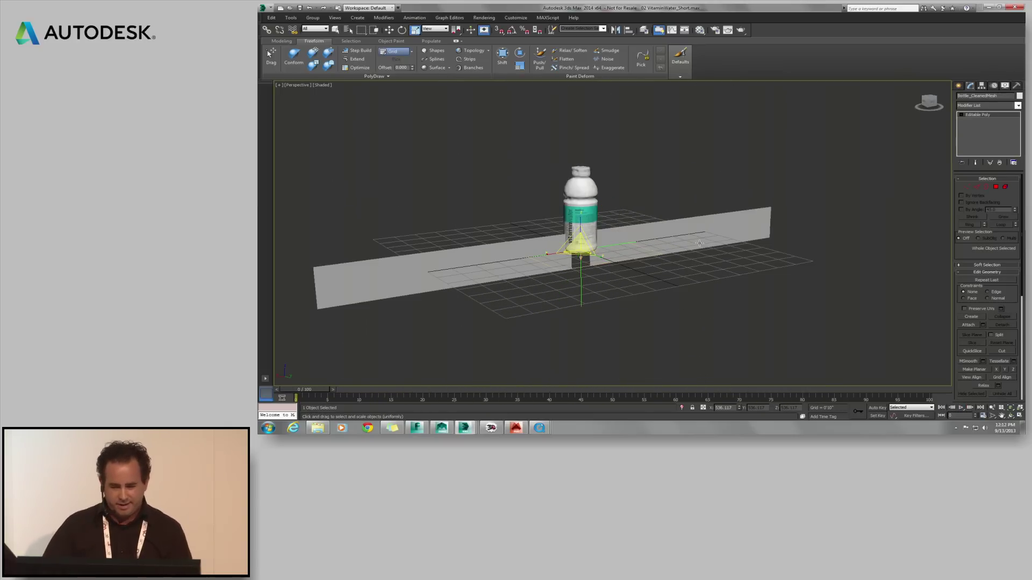
- Select both helix planes and try out the Amount of their Taper modifier, cancelling the change
left_click(699, 243)
left_click(593, 246, "ctrl")
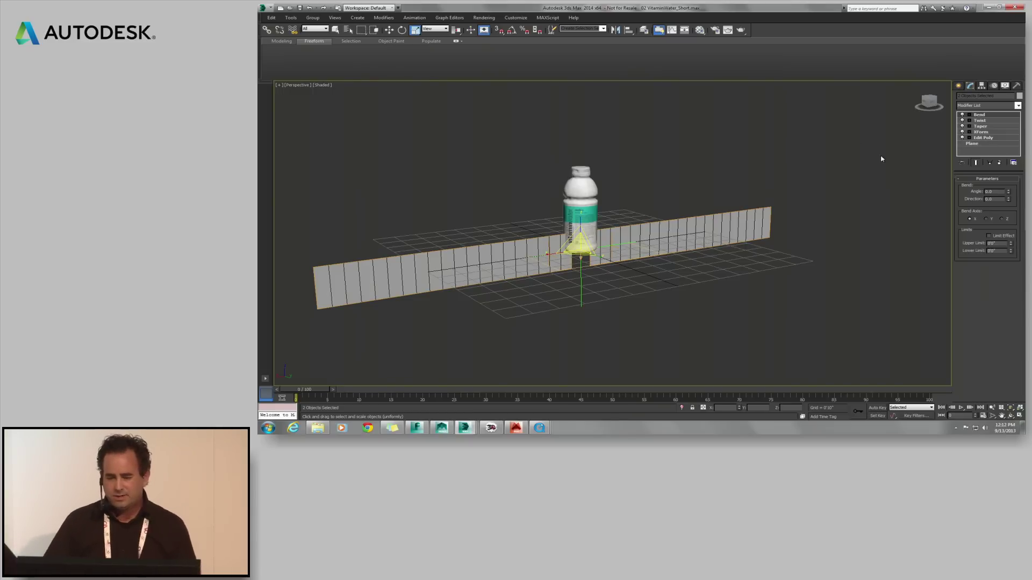
left_click(980, 126)
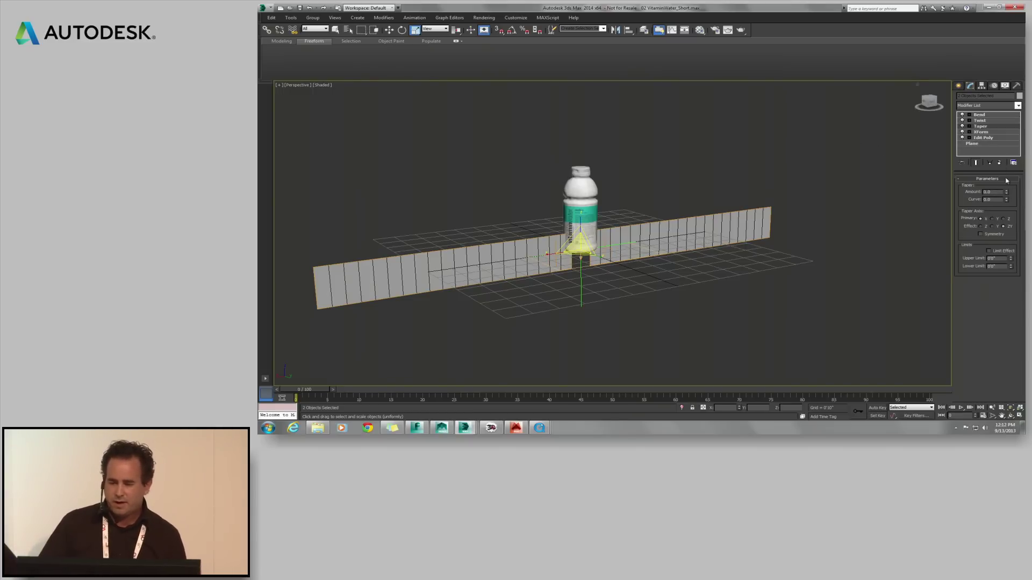
left_click_drag(1008, 192, 1005, 140)
right_click(1005, 139)
- Try out the Twist and Bend angles on the selected helix planes, cancelling each change
left_click(979, 121)
left_click_drag(1004, 192, 1001, 91)
right_click(1000, 91)
left_click(983, 115)
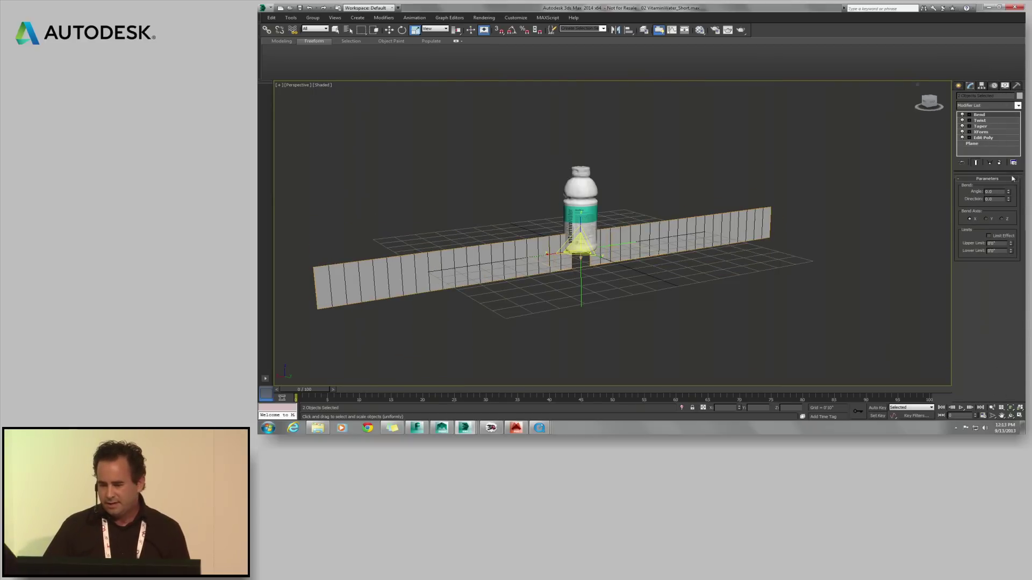
left_click_drag(1008, 193, 976, 204)
right_click(977, 205)
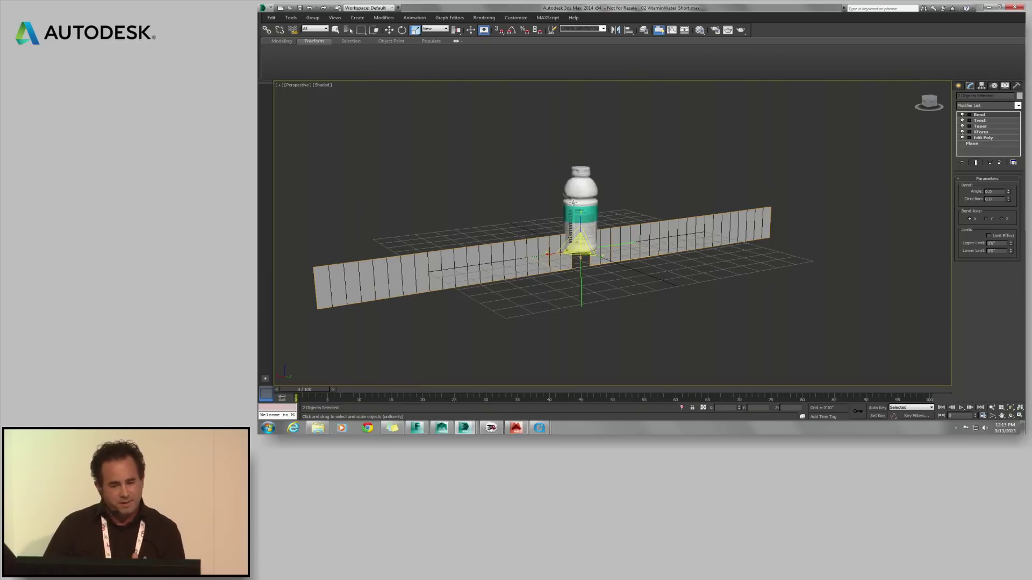
- Open Particle View and enable both helix bottle events, HelixFinalRightLeft and HelixFinalRight
key("6")
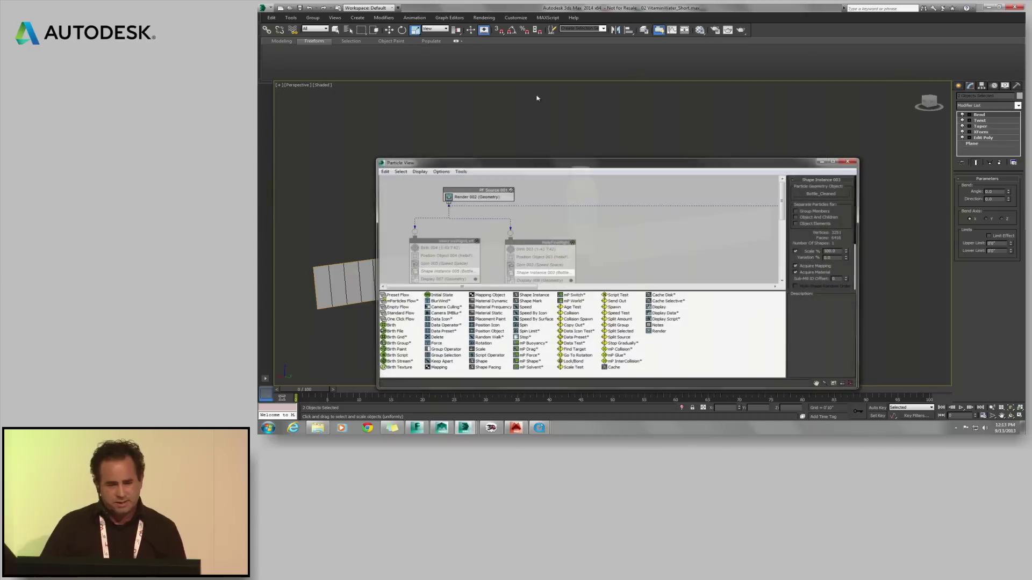
left_click_drag(585, 161, 631, 99)
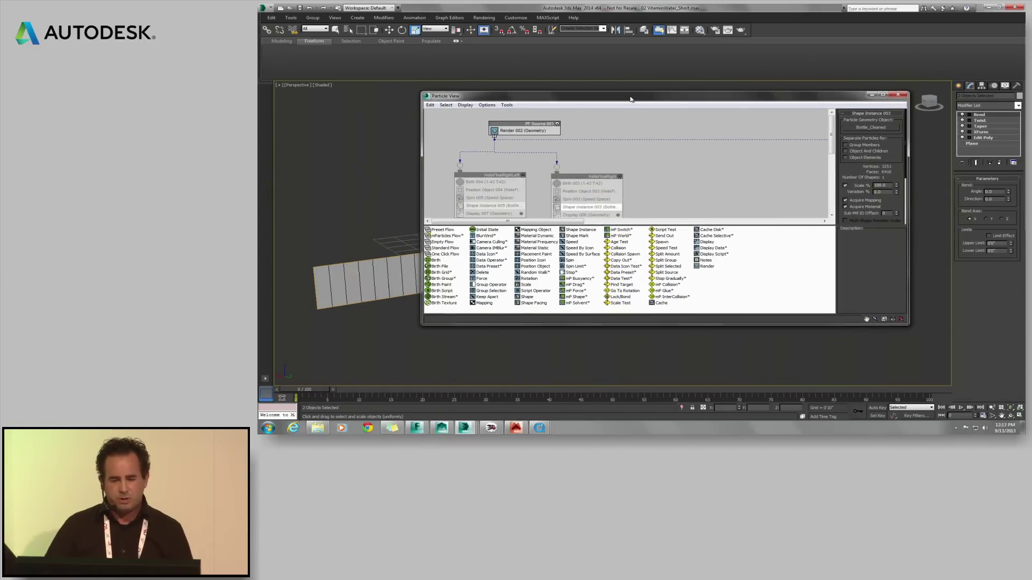
left_click(522, 176)
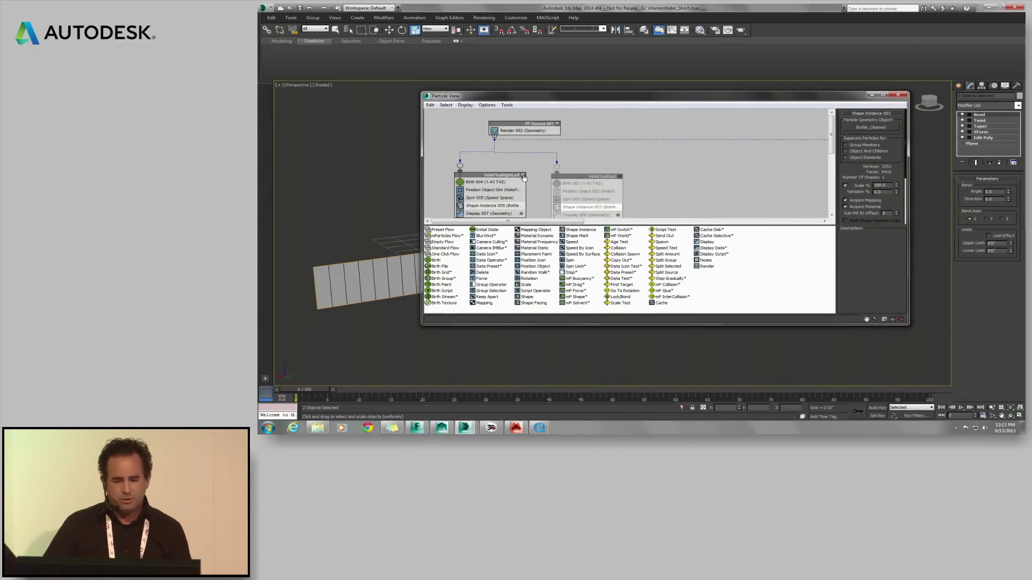
left_click(620, 177)
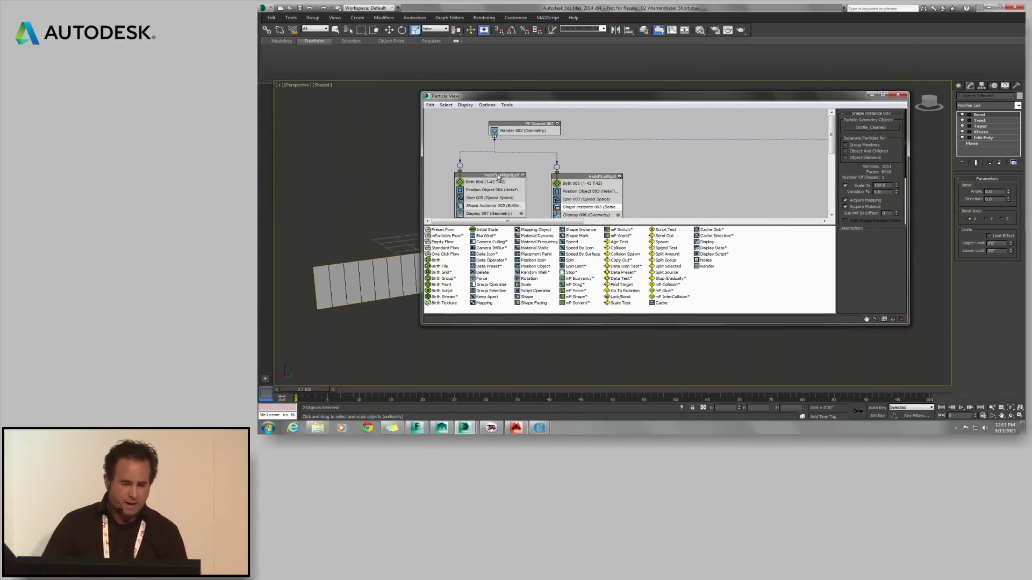
- Examine the Position Object operators of both events and the Birth and Spin operators of the HelixFinalRightLeft event
left_click_drag(830, 143, 830, 160)
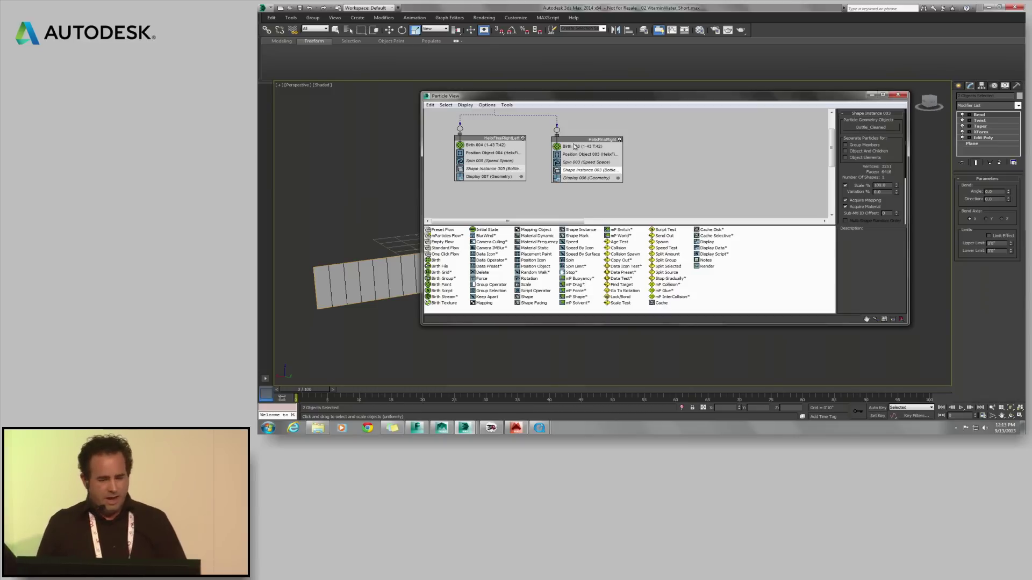
left_click(500, 153)
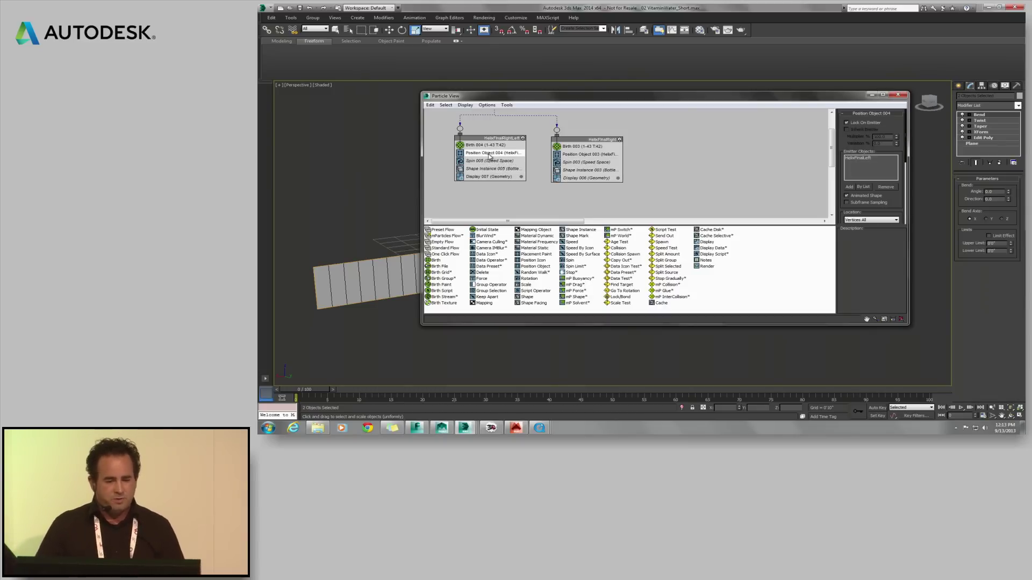
left_click(598, 155)
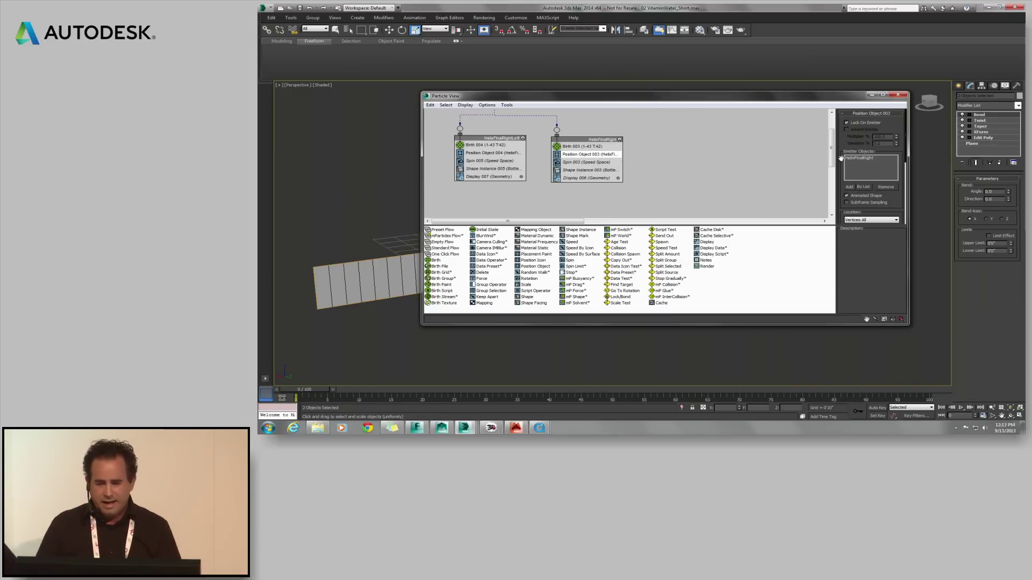
scroll(868, 197, "down", 2)
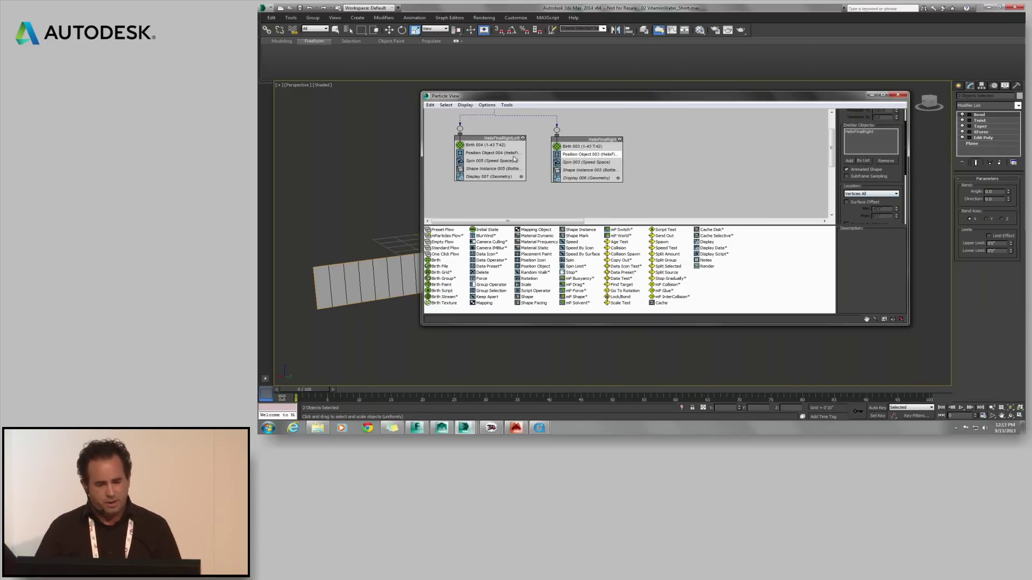
left_click(490, 145)
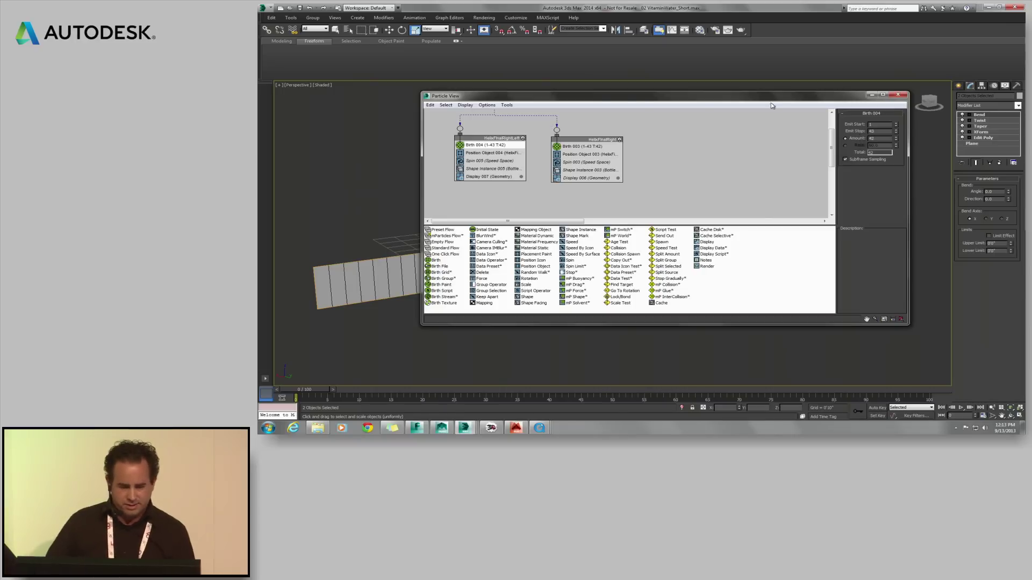
left_click(490, 162)
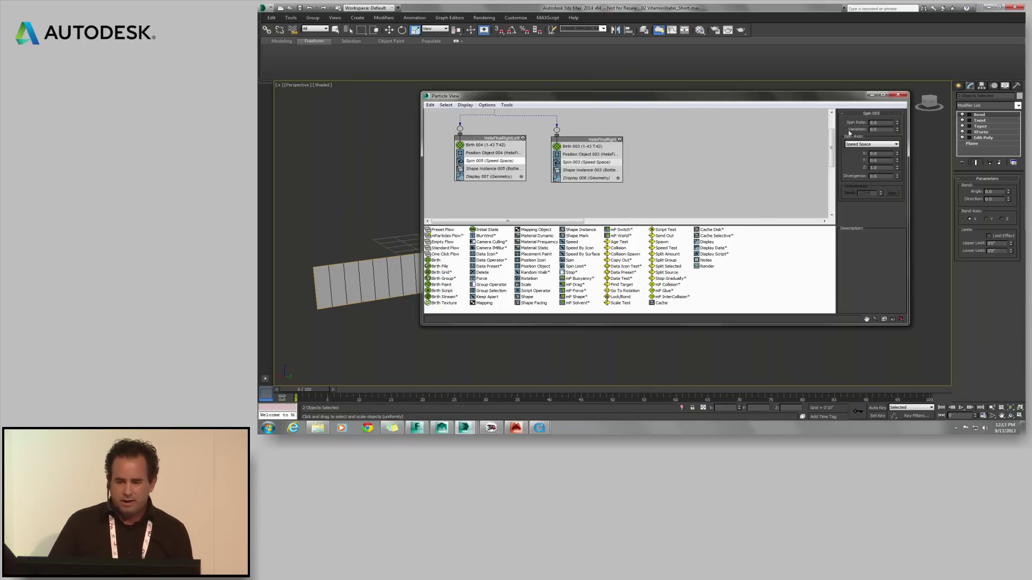
- Minimize Particle View, play the particle bottle animation and return to the first frame
left_click(871, 95)
left_click(961, 407)
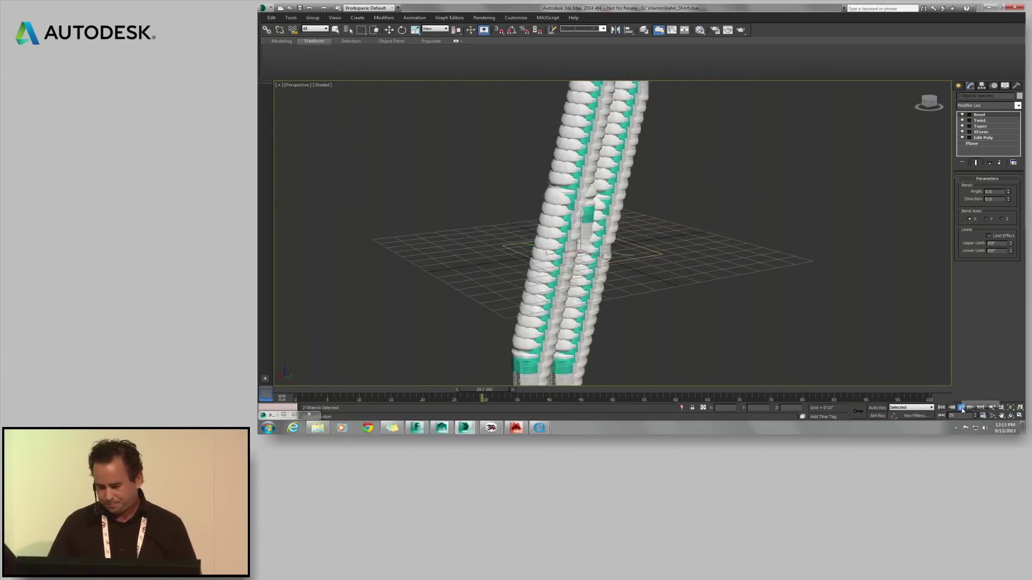
left_click(941, 407)
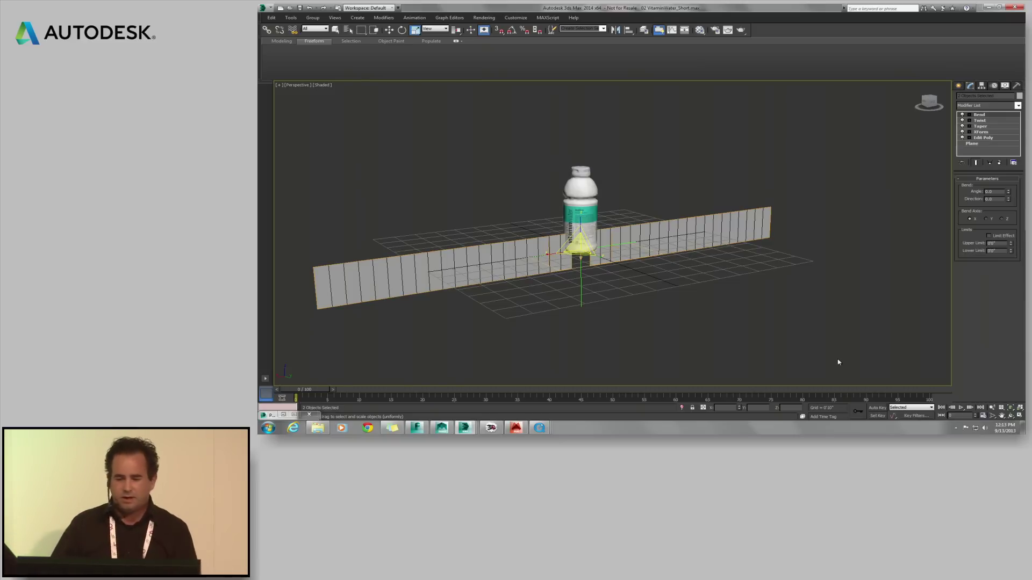
- Show the camera view full size, restore the scene state 04 Hide Helix and Object, and play the bottle animation to frame 84
right_click(710, 187)
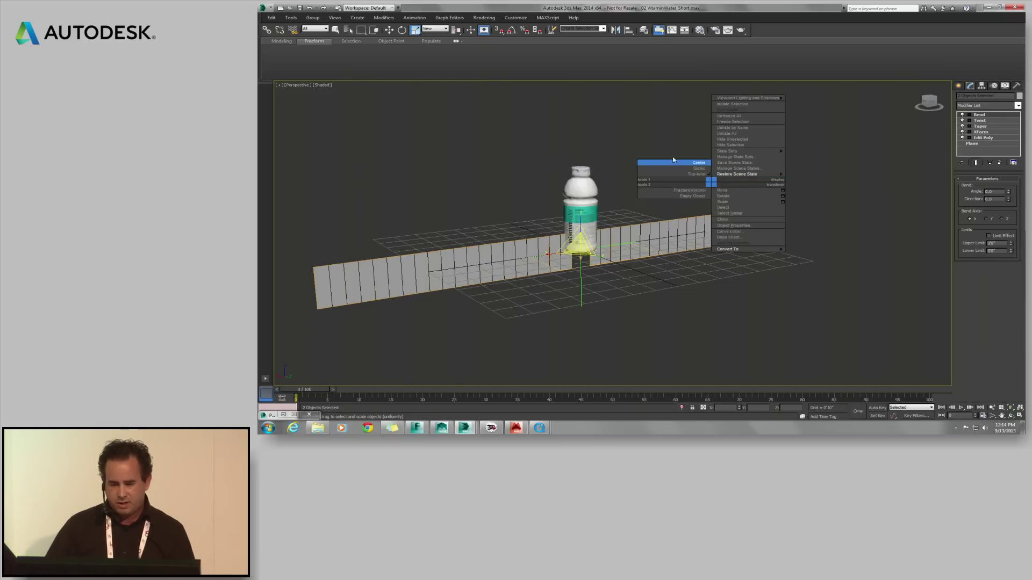
left_click(659, 143)
key("c")
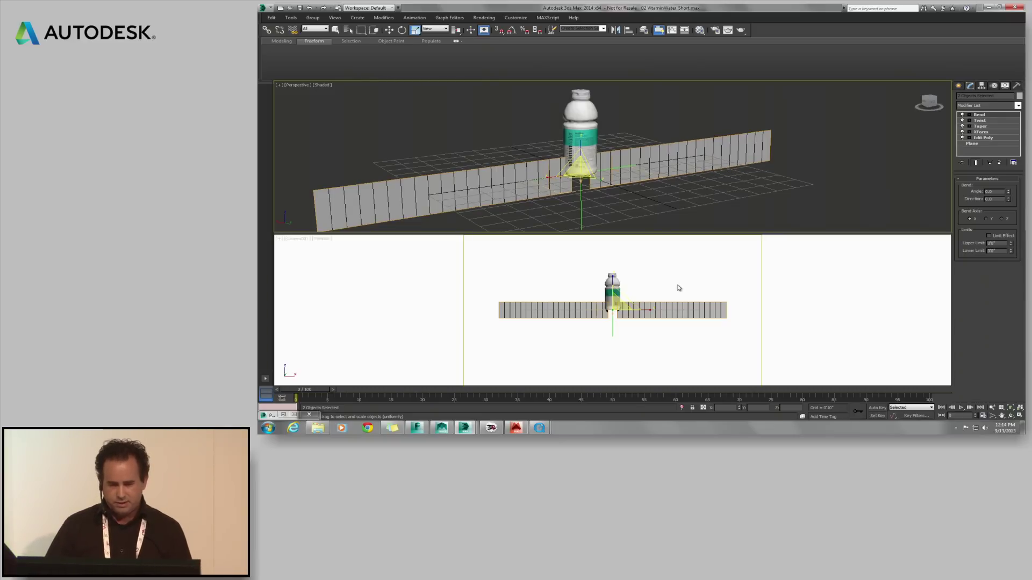
right_click(721, 203)
mouse_move(752, 192)
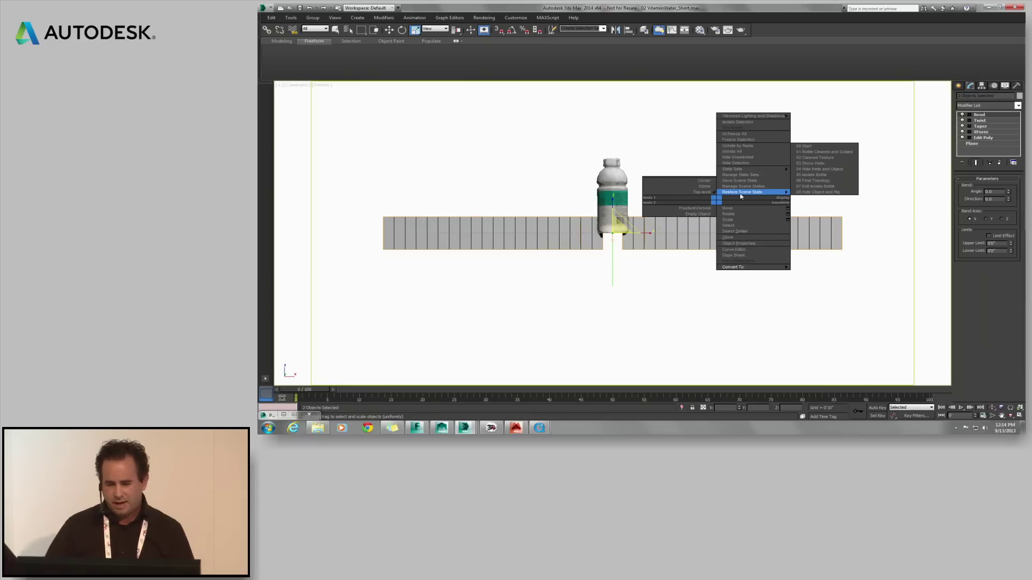
left_click(816, 170)
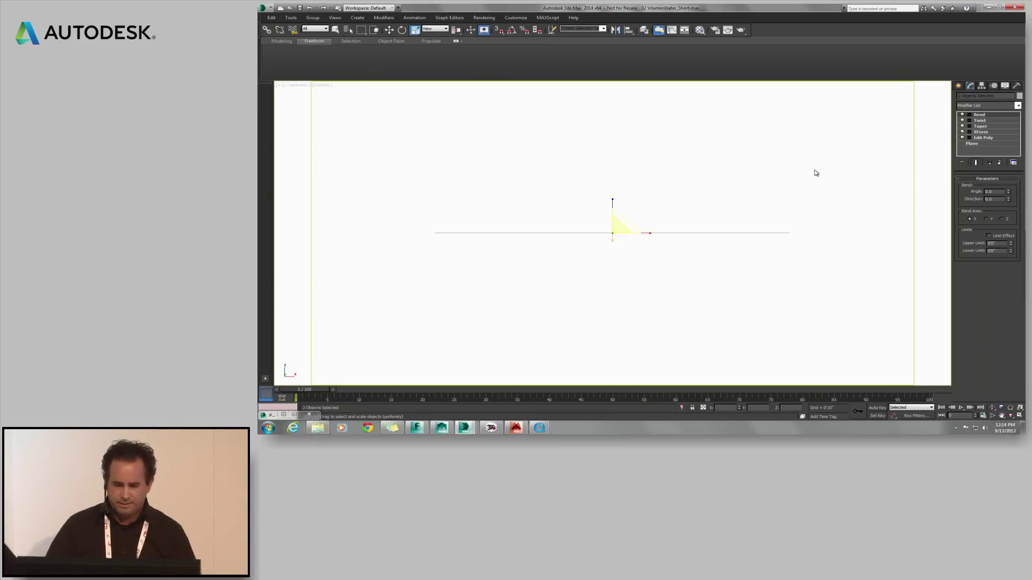
left_click(960, 408)
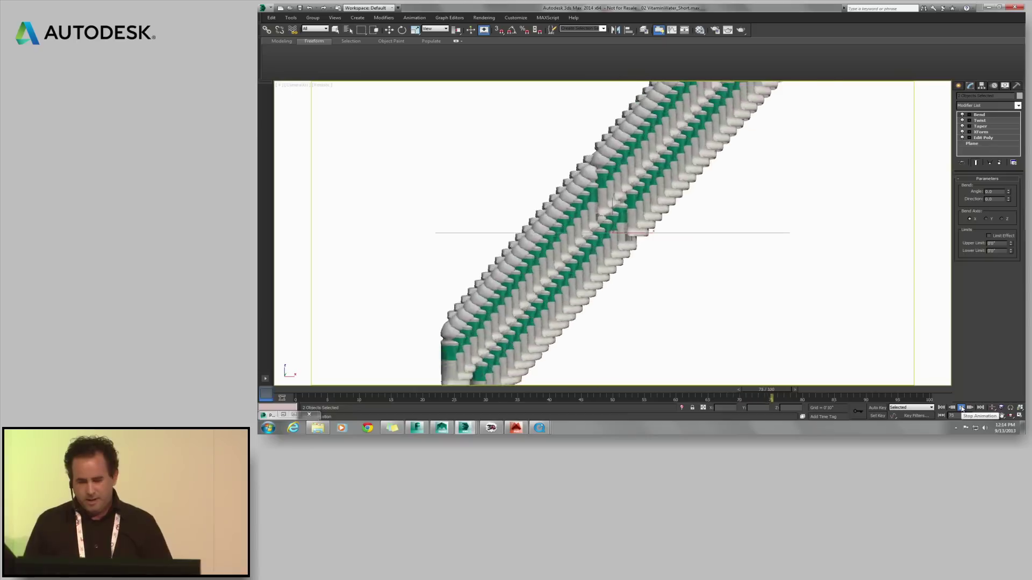
left_click(961, 408)
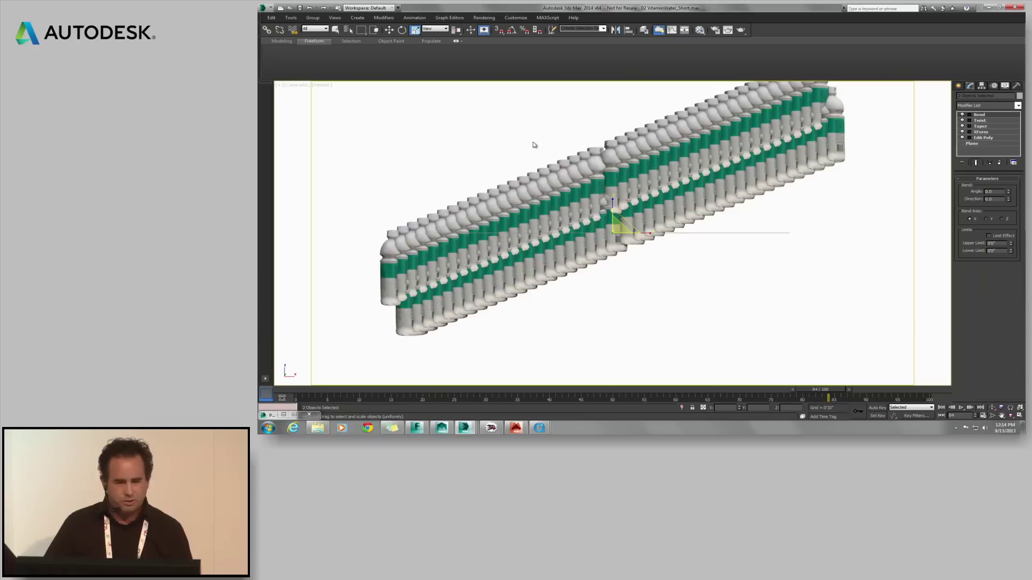
- Open the Parameter Collector and place it beside the bottles in the camera view
left_click(418, 18)
mouse_move(420, 30)
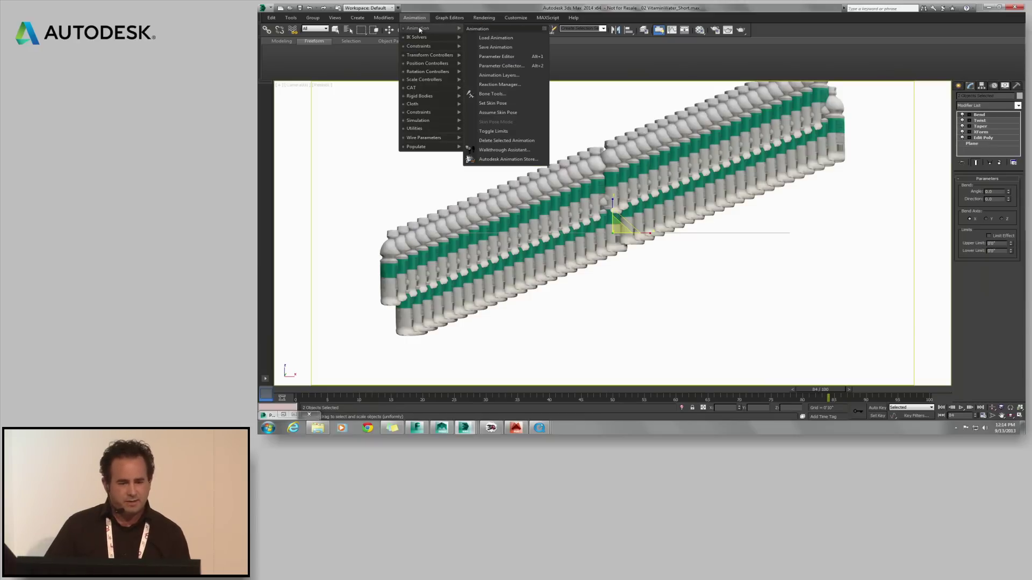
left_click(501, 66)
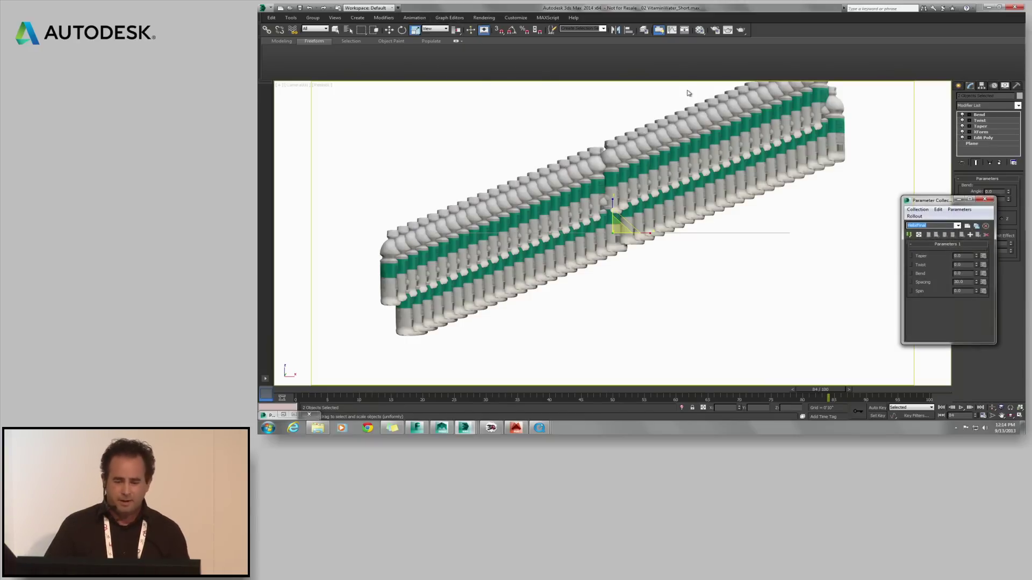
left_click_drag(928, 196, 920, 185)
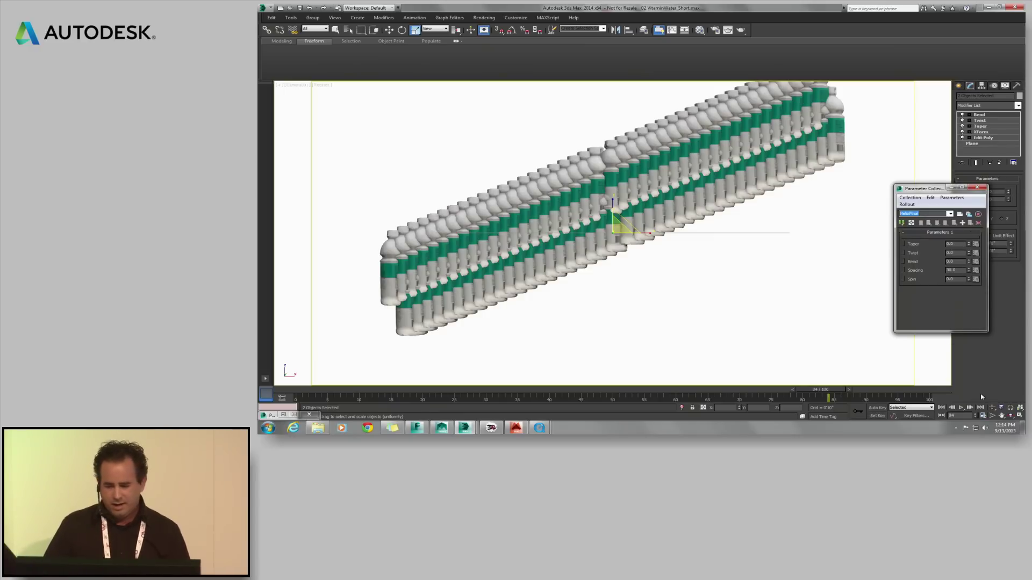
- Adjust the collected Taper, Bend, Spacing and Spin values during playback, trying a Spacing of 10, and return to the split viewport layout
left_click(961, 408)
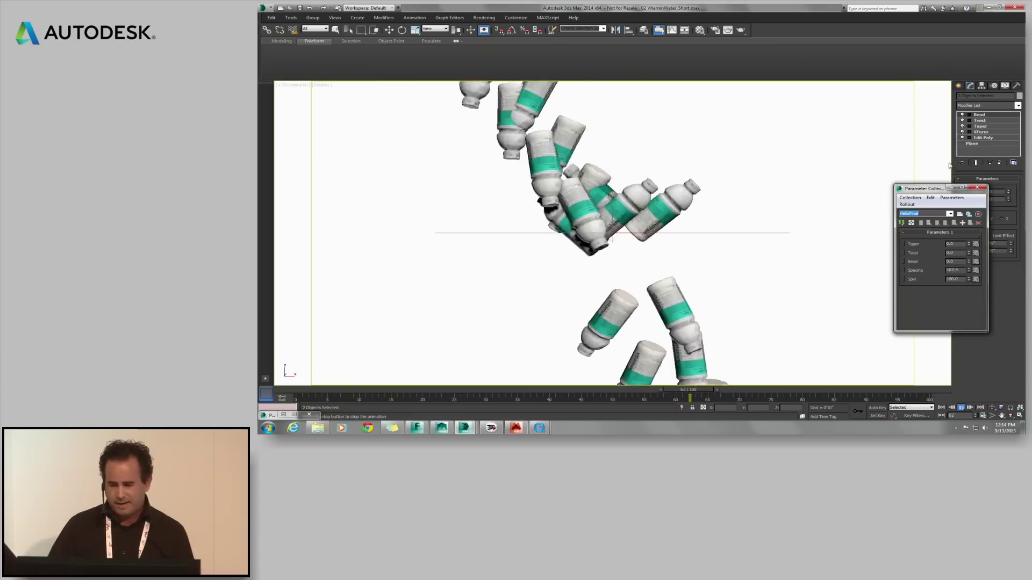
left_click_drag(959, 271, 905, 276)
type("10")
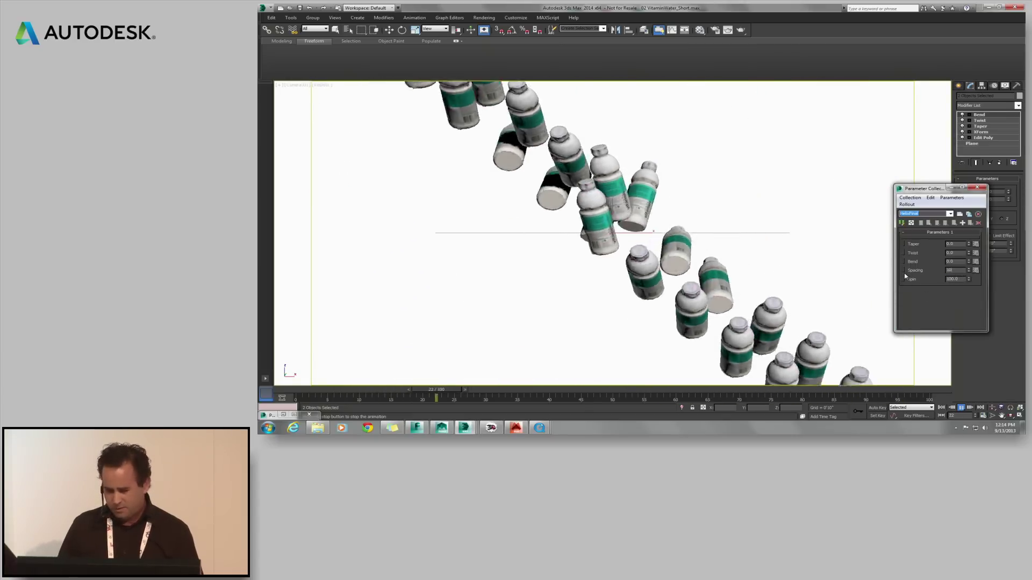
key("Return")
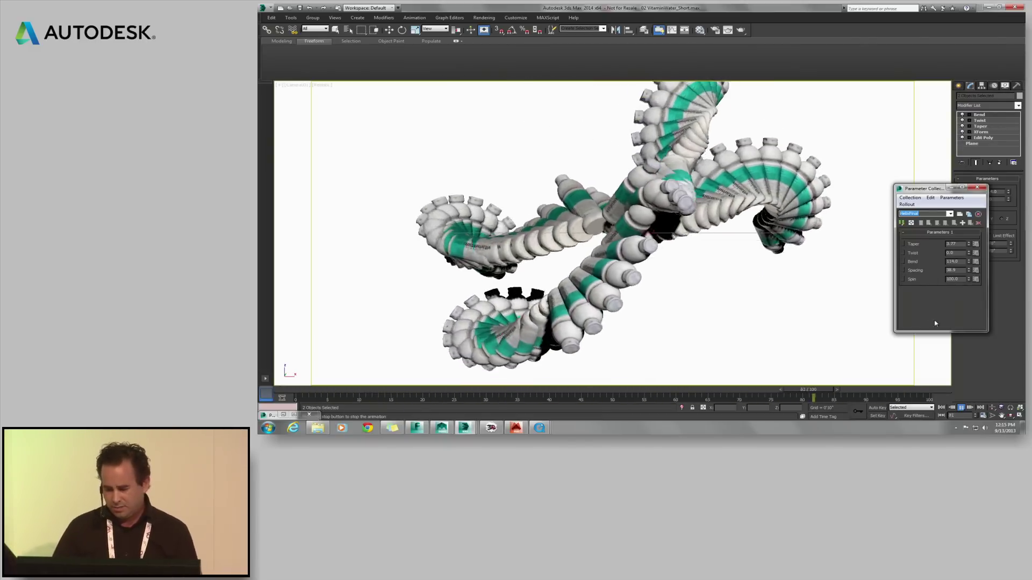
left_click(960, 408)
key("alt+w")
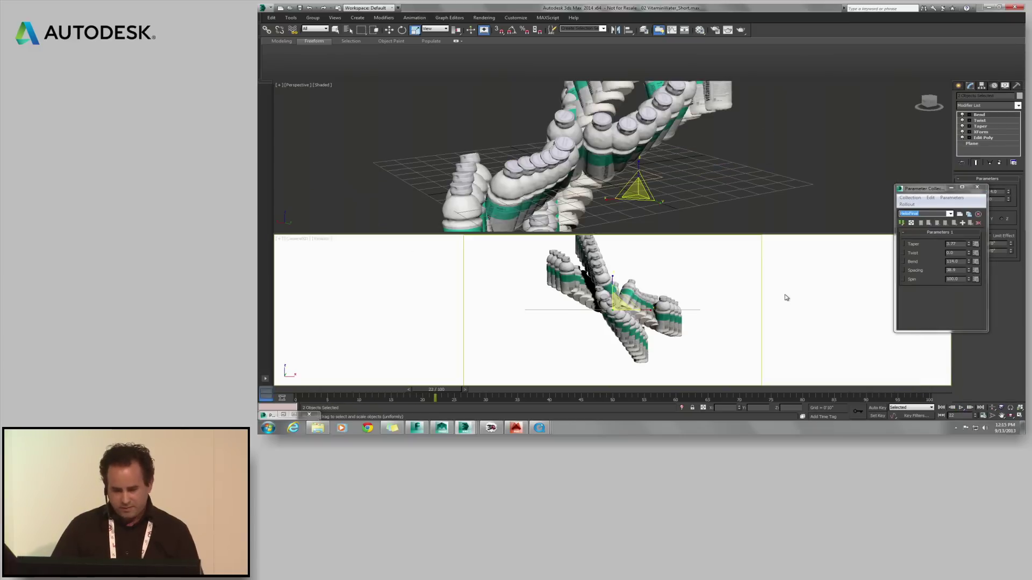
- Show the perspective view full size, turn on the Tube event and the two greyed-out events beside and below it in Particle View, and minimize Particle View
right_click(654, 164)
key("alt+w")
scroll(655, 205, "down", 5)
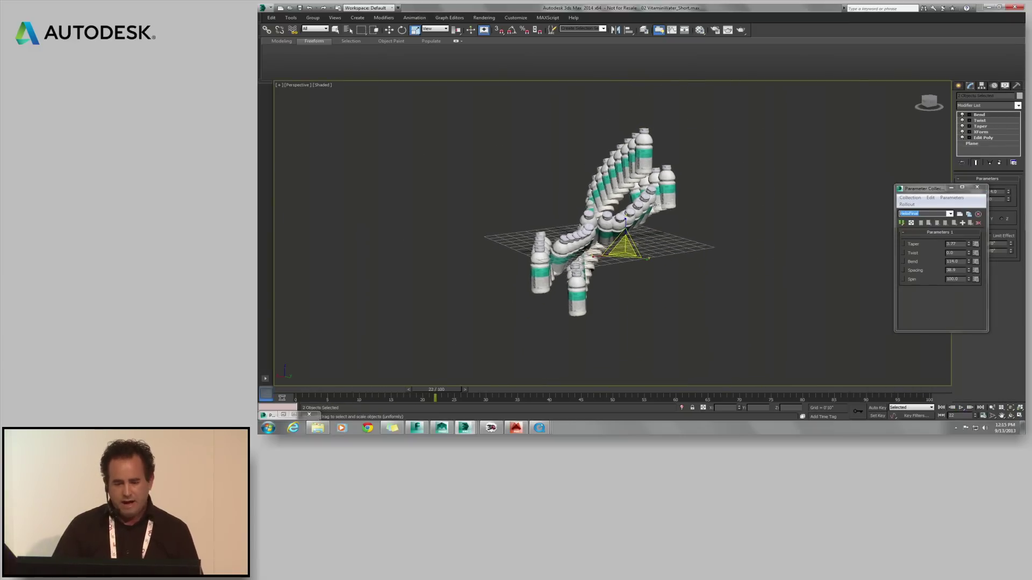
key("6")
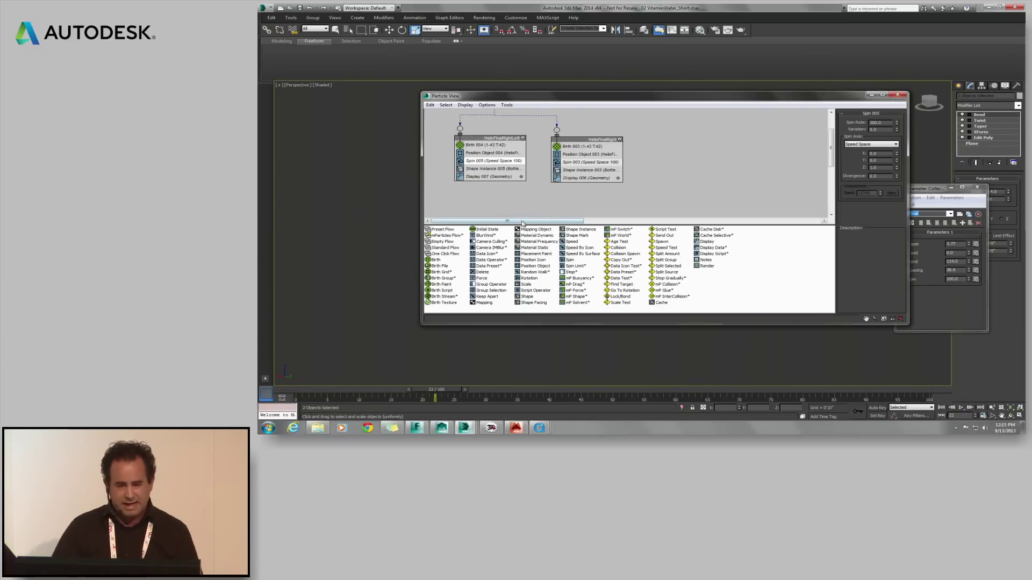
left_click_drag(532, 221, 628, 230)
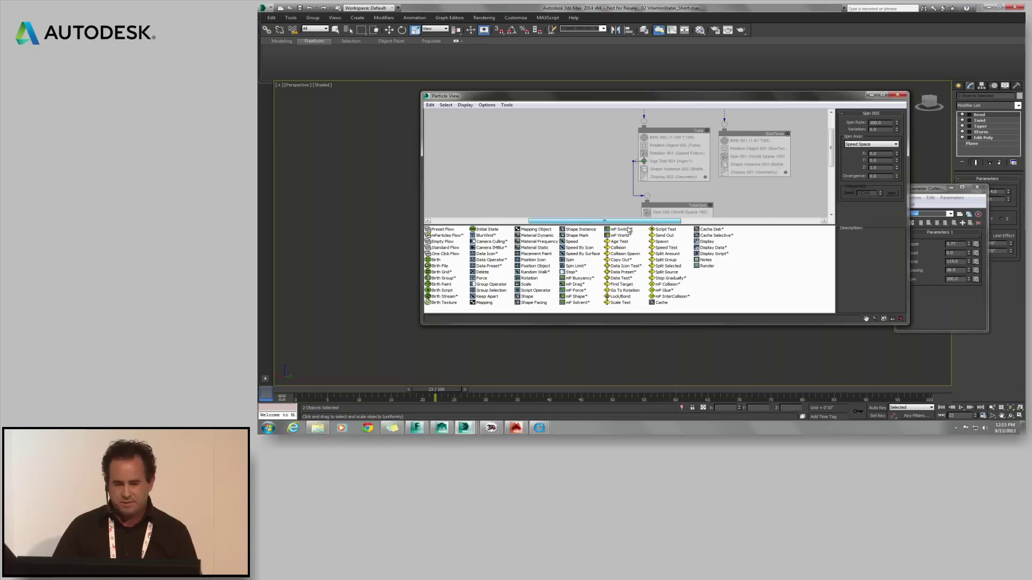
left_click(708, 131)
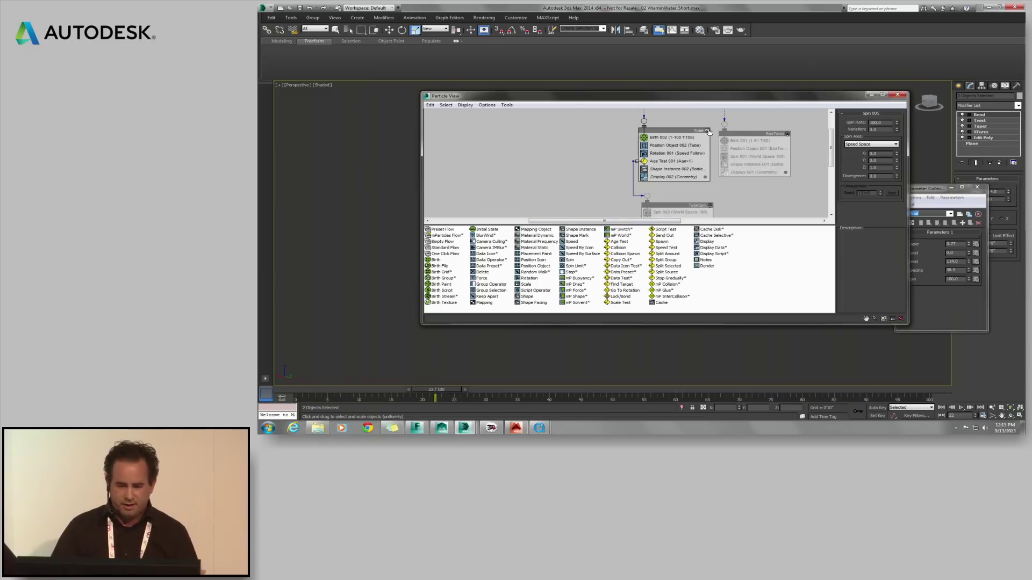
left_click(787, 135)
scroll(719, 155, "down", 3)
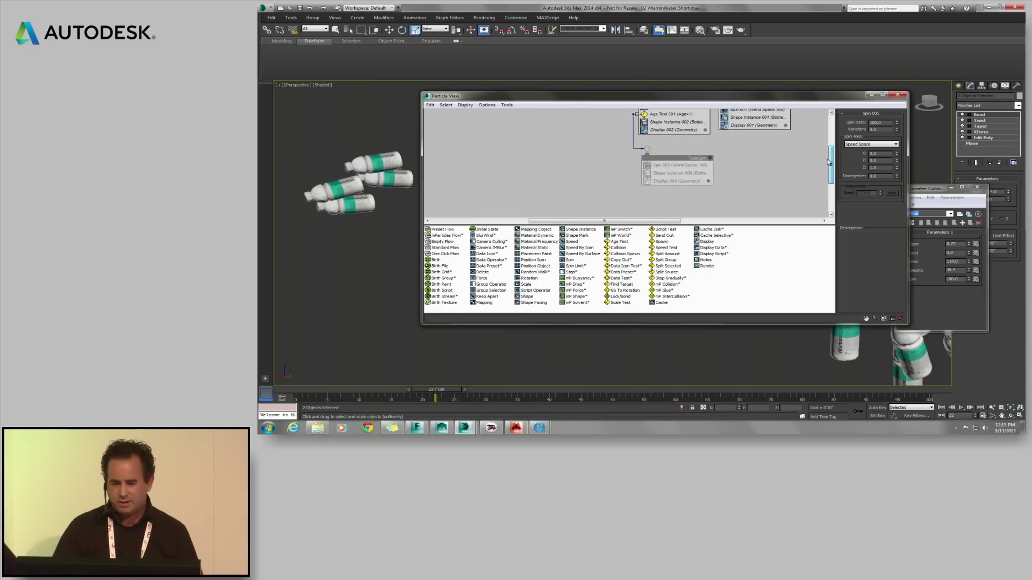
left_click(709, 155)
left_click(872, 95)
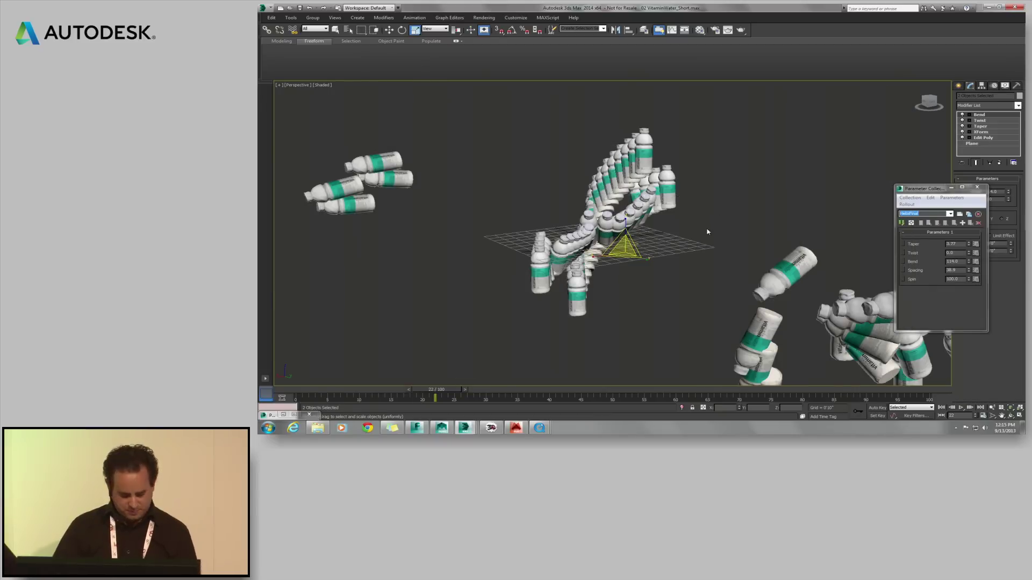
- Play the animation of all the particle bottle flows from the first frame in the perspective view and return to the first frame
scroll(723, 219, "down", 3)
middle_click_drag(723, 219, 669, 208, "alt")
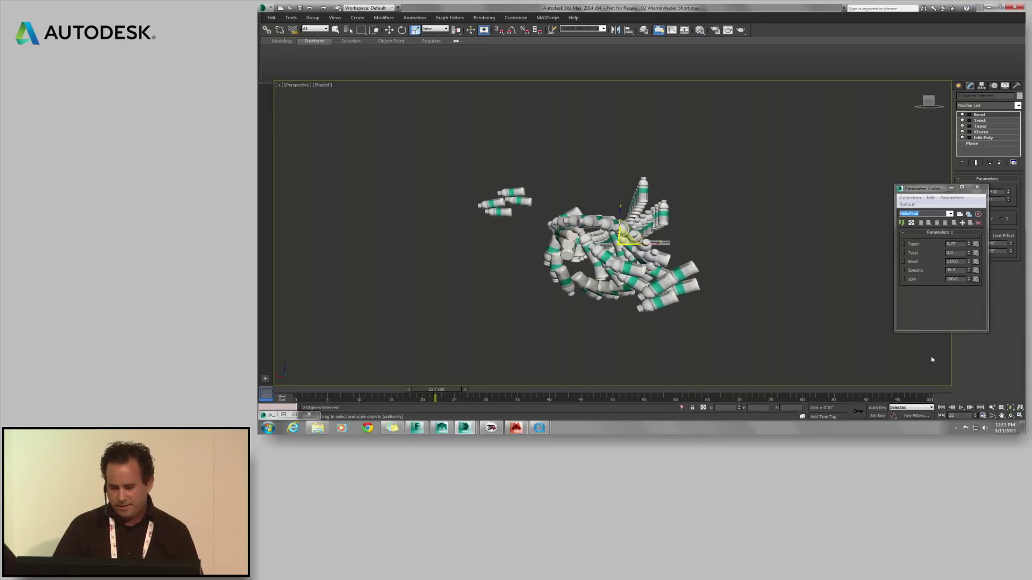
left_click(941, 407)
left_click(961, 407)
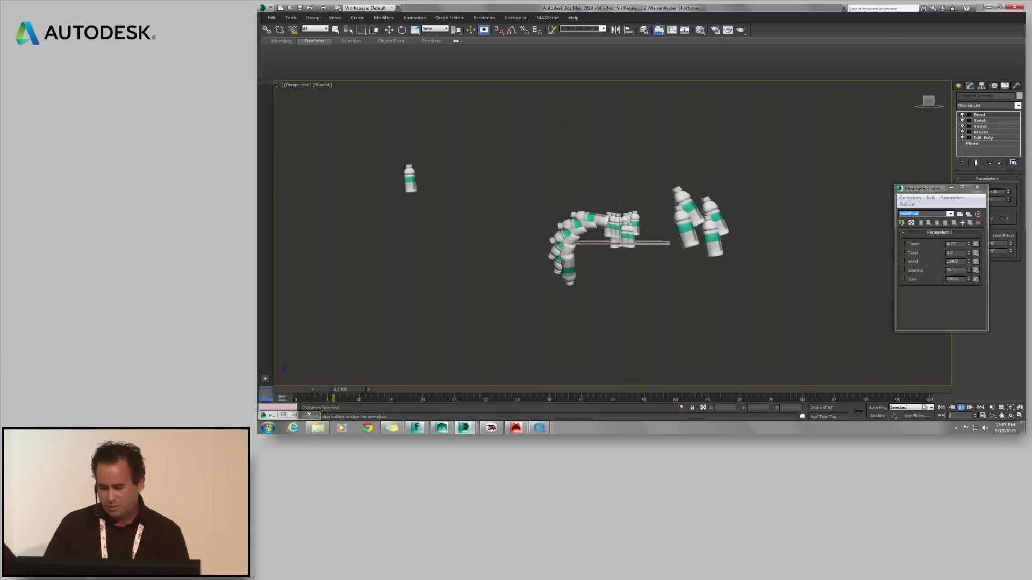
left_click(941, 407)
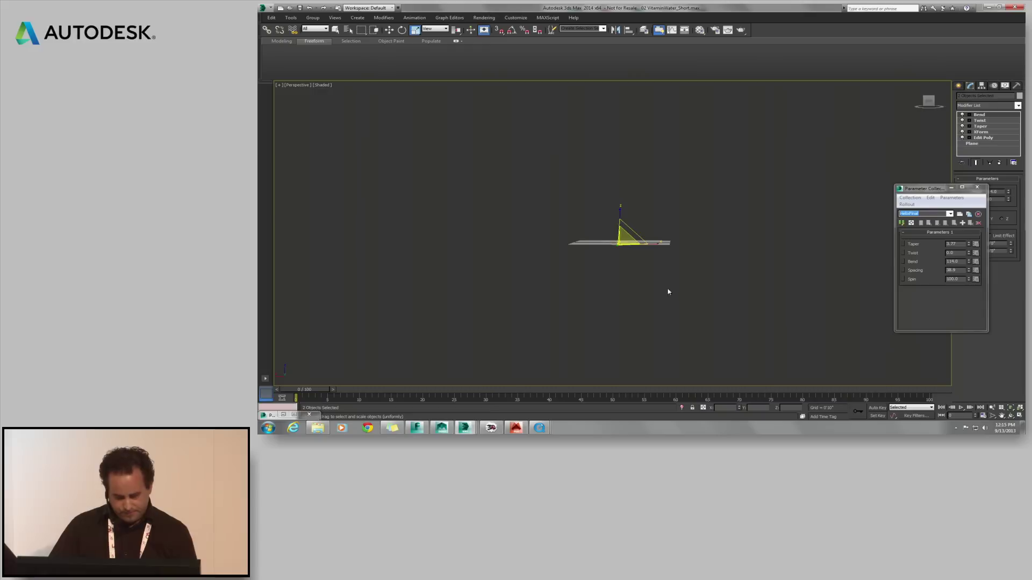
- Restore the scene state that isolates the cleaned bottle, frame the bottle in the perspective view and close the Parameter Collector
right_click(650, 259)
mouse_move(691, 250)
left_click(737, 237)
scroll(737, 238, "up", 1)
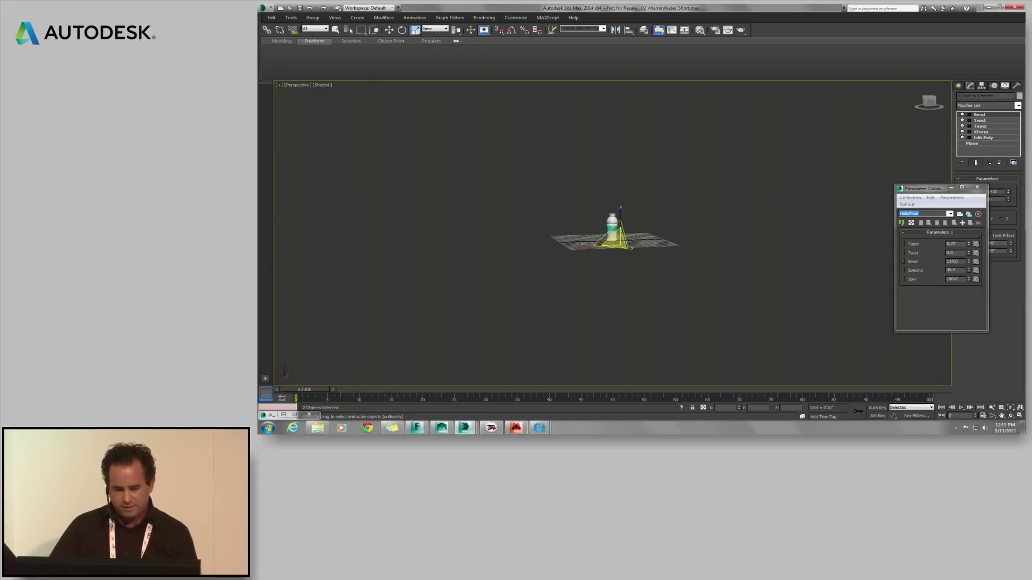
left_click(665, 237)
key("z")
scroll(654, 258, "up", 8)
middle_click_drag(713, 261, 608, 284)
left_click(978, 190)
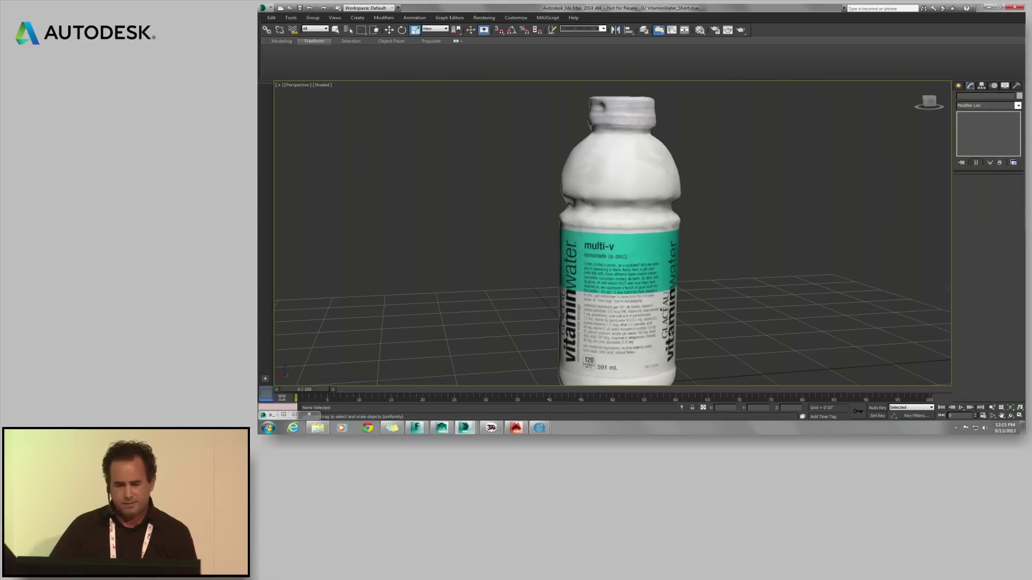
- Create a new empty object for retopologizing the bottle
scroll(694, 233, "down", 5)
middle_click_drag(693, 232, 699, 237, "alt")
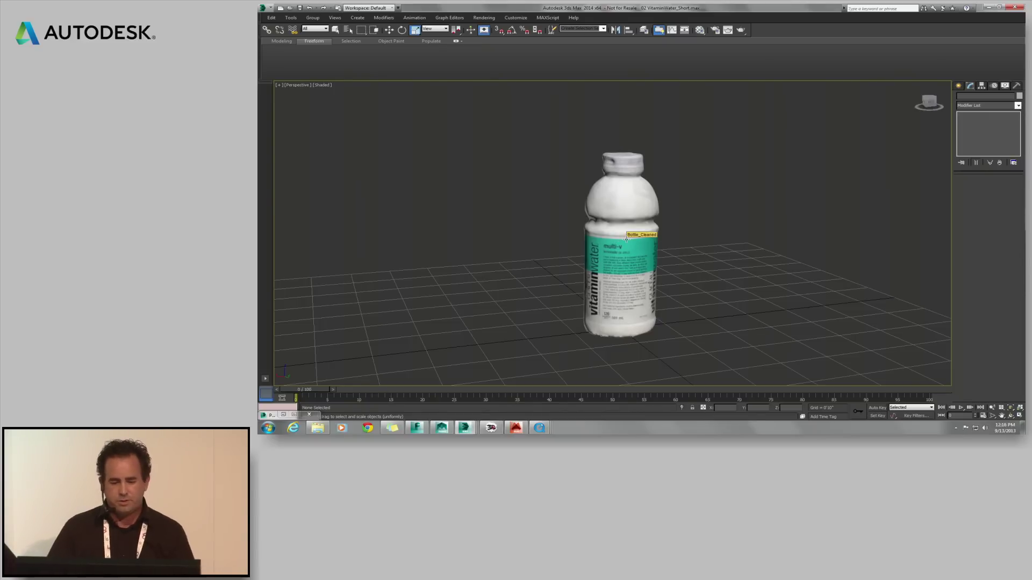
right_click(698, 233)
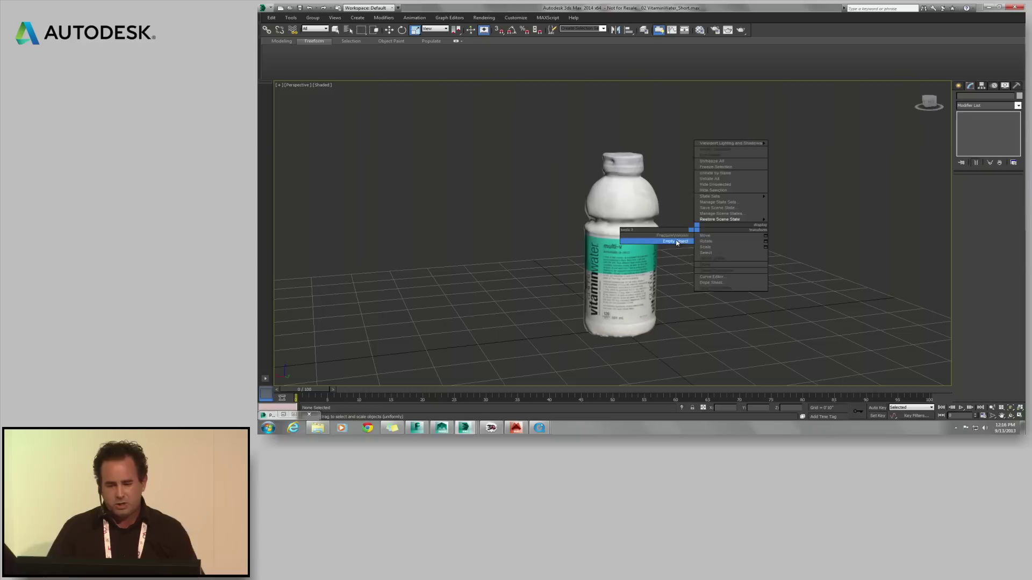
left_click(676, 241)
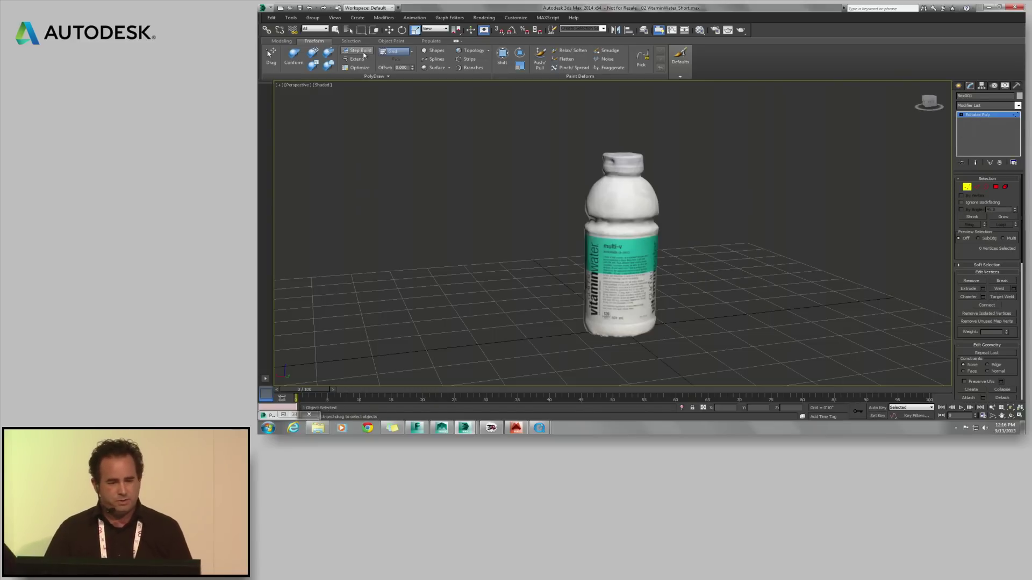
- Set PolyDraw to draw on the surface of Bottle_Cleaned with an offset of 0.1
left_click(395, 51)
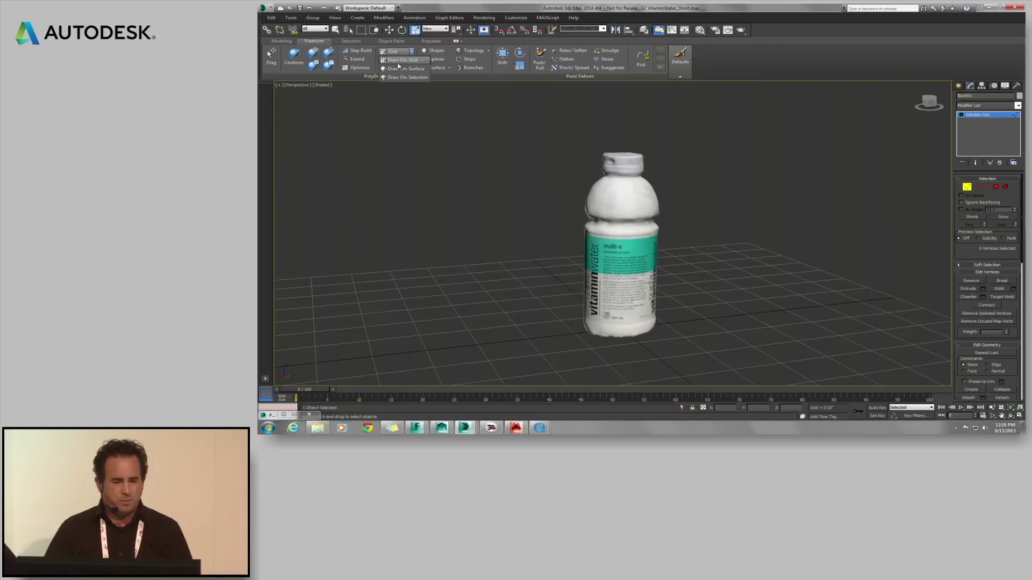
left_click(402, 68)
left_click(399, 63)
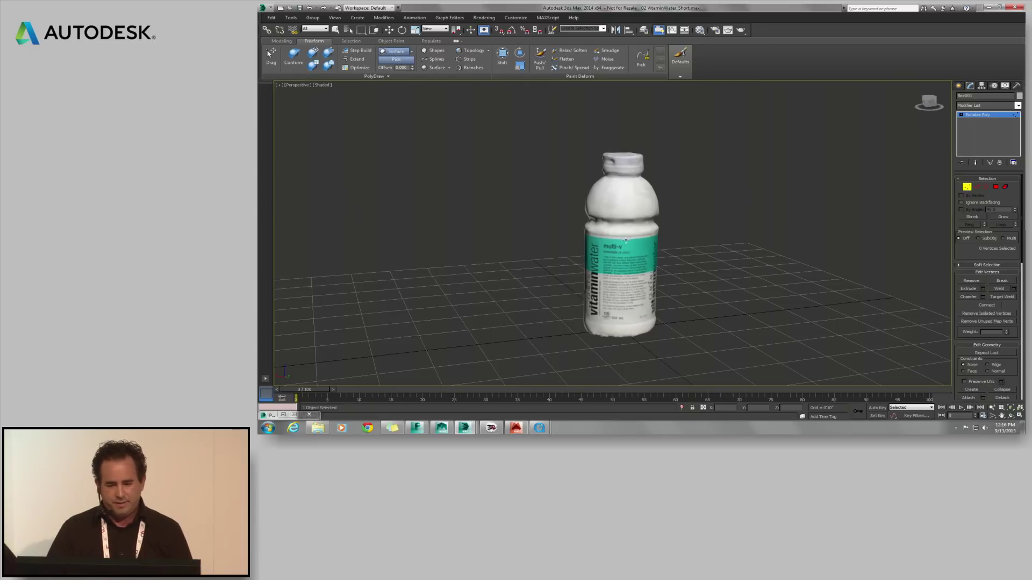
left_click(614, 204)
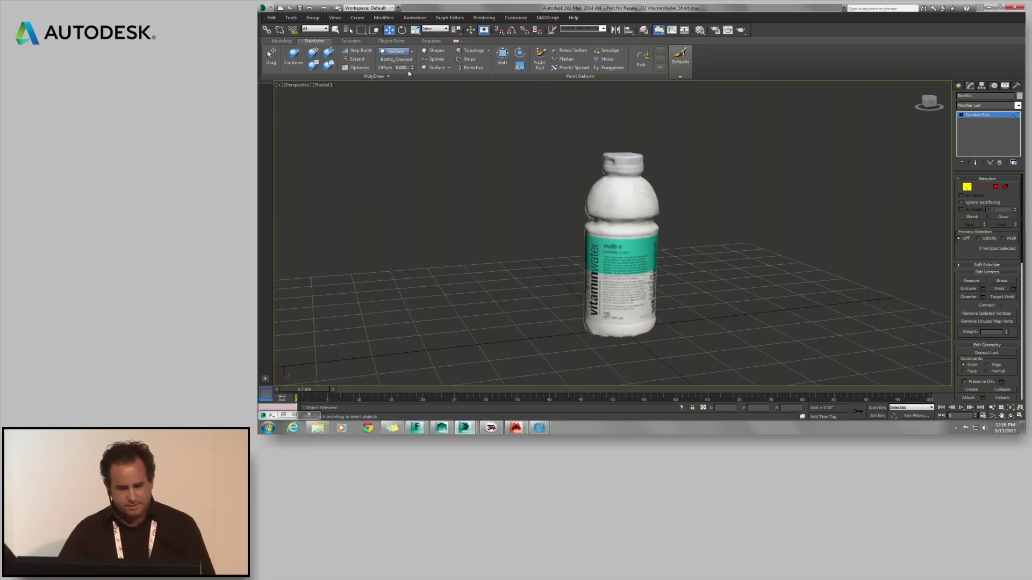
type("0.1")
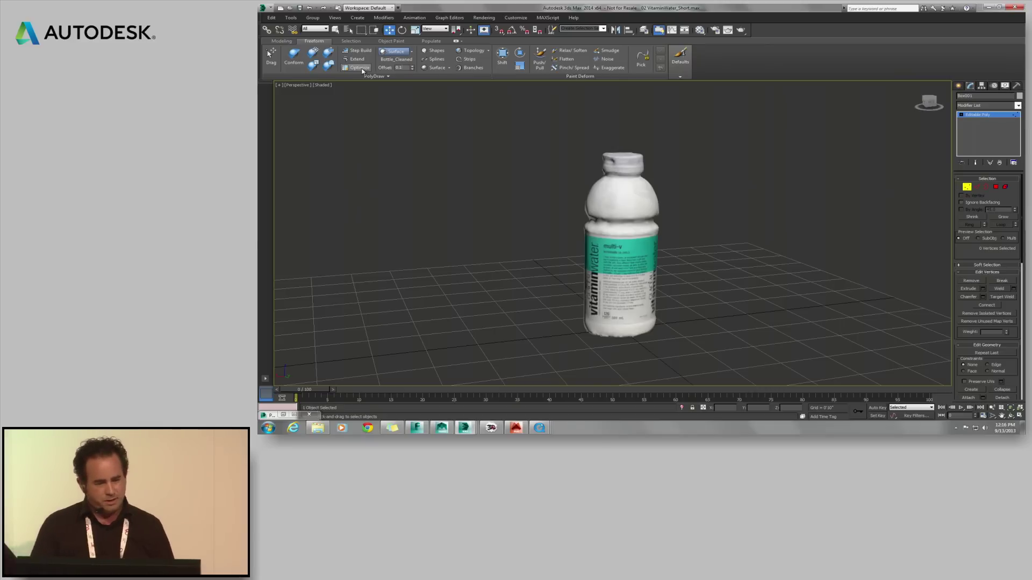
key("Return")
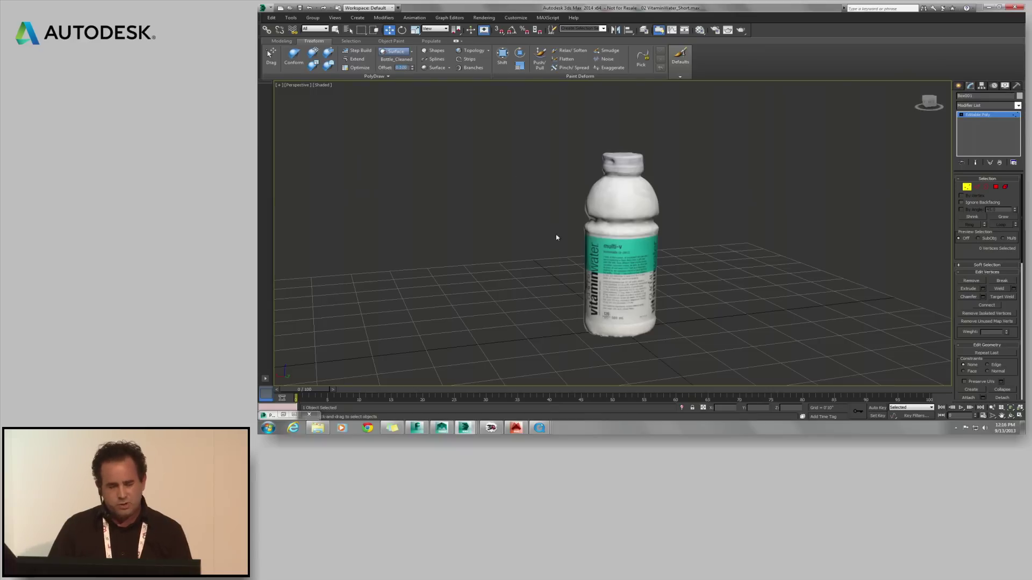
- Use Step Build to lay points and build new polygons on the green band of the bottle's label
left_click(355, 50)
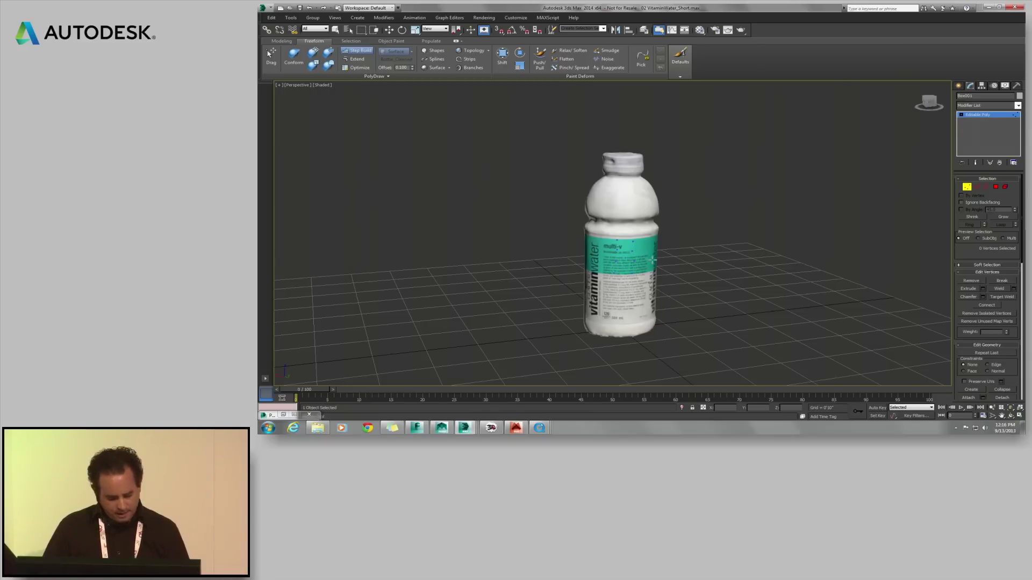
left_click_drag(627, 237, 625, 268)
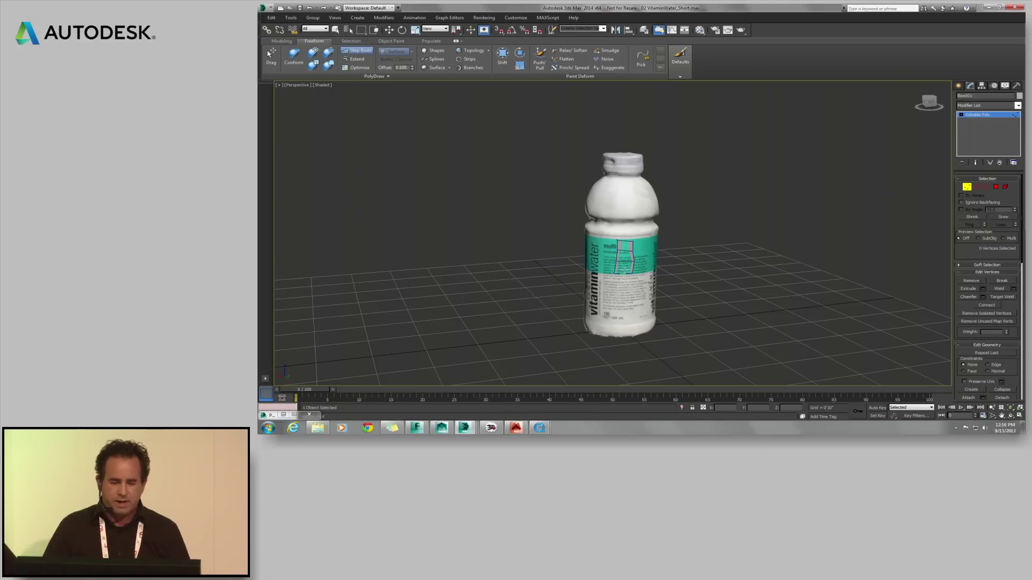
middle_click_drag(624, 258, 645, 254, "alt")
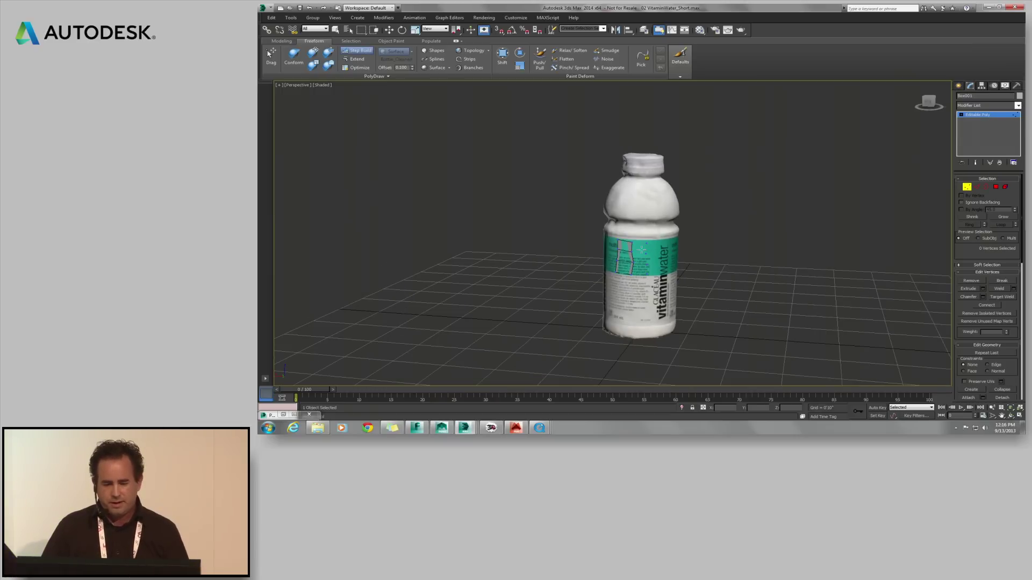
middle_click_drag(645, 272, 617, 261, "alt")
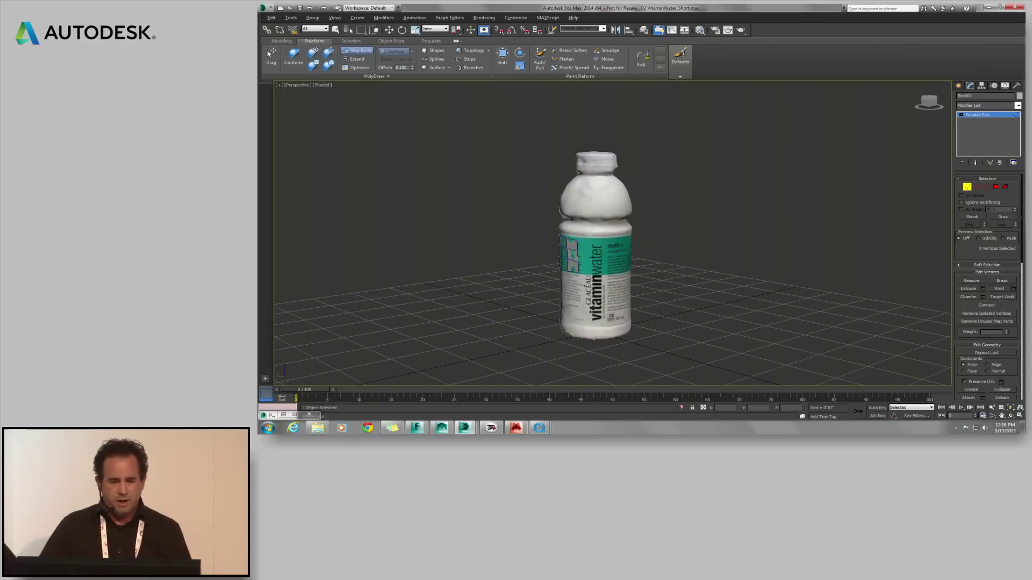
- Use the Topology tool to sketch a grid of crossing lines over the bottle's green label band and generate quads from it
left_click(474, 50)
middle_click_drag(620, 166, 613, 237, "alt")
left_click_drag(588, 246, 657, 259)
left_click_drag(582, 268, 640, 269)
mouse_move(588, 230)
left_mouse_down()
mouse_move(598, 270)
mouse_move(611, 280)
left_mouse_up()
mouse_move(616, 229)
left_mouse_down()
mouse_move(616, 279)
mouse_move(596, 282)
left_mouse_up()
middle_click_drag(631, 282, 622, 260, "alt")
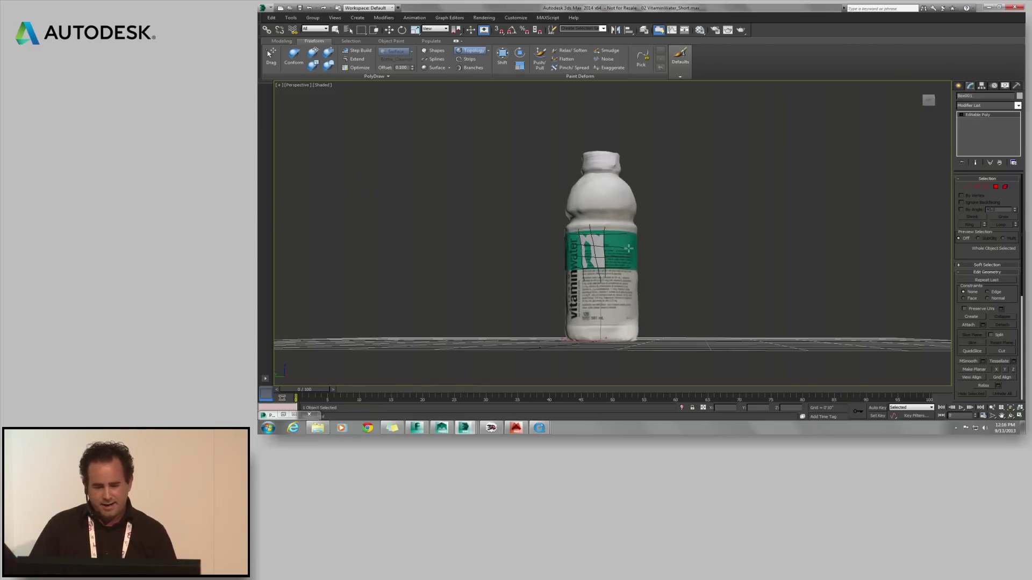
left_click_drag(612, 223, 614, 276)
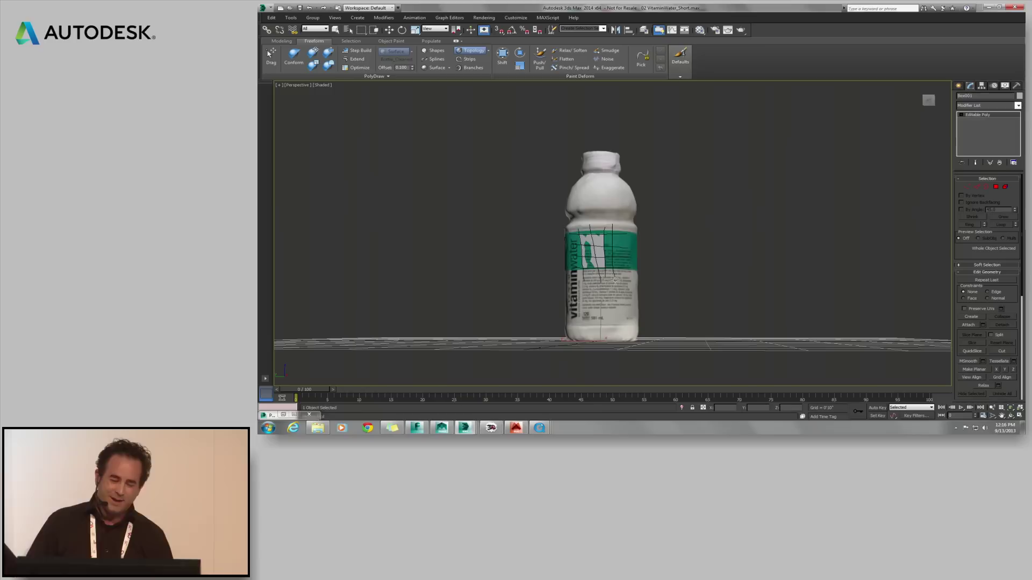
left_click_drag(618, 229, 619, 274)
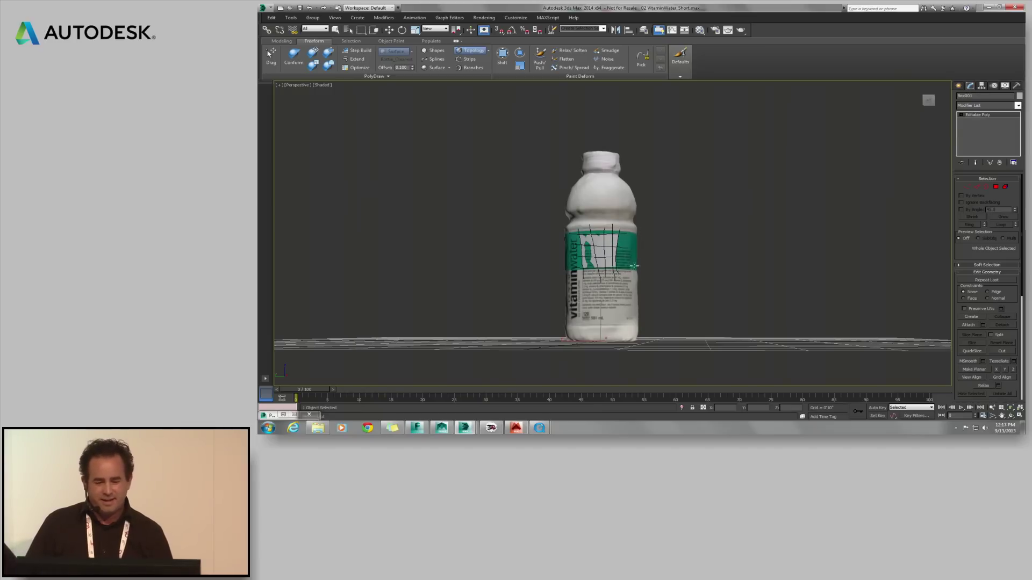
key("w")
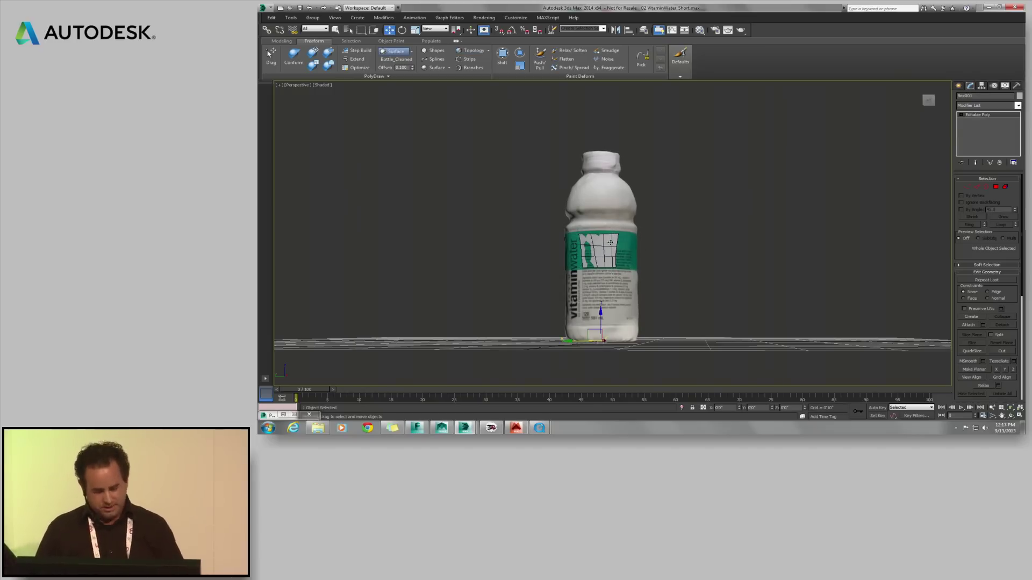
- Restore the scene state 06 Final Topology and view the retopologized bottle from several angles
middle_click_drag(610, 242, 670, 230, "alt")
right_click(667, 226)
mouse_move(717, 220)
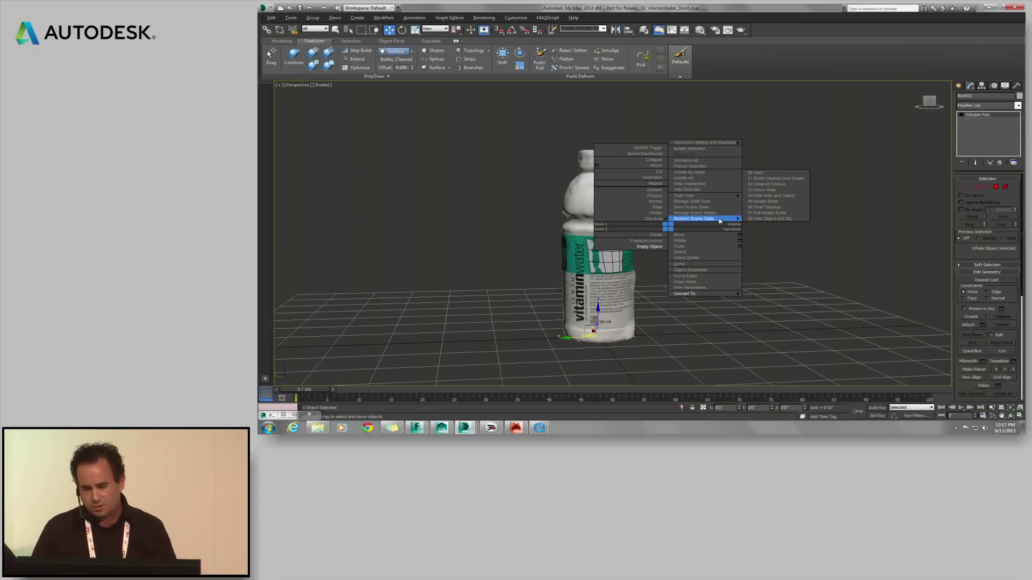
left_click(764, 207)
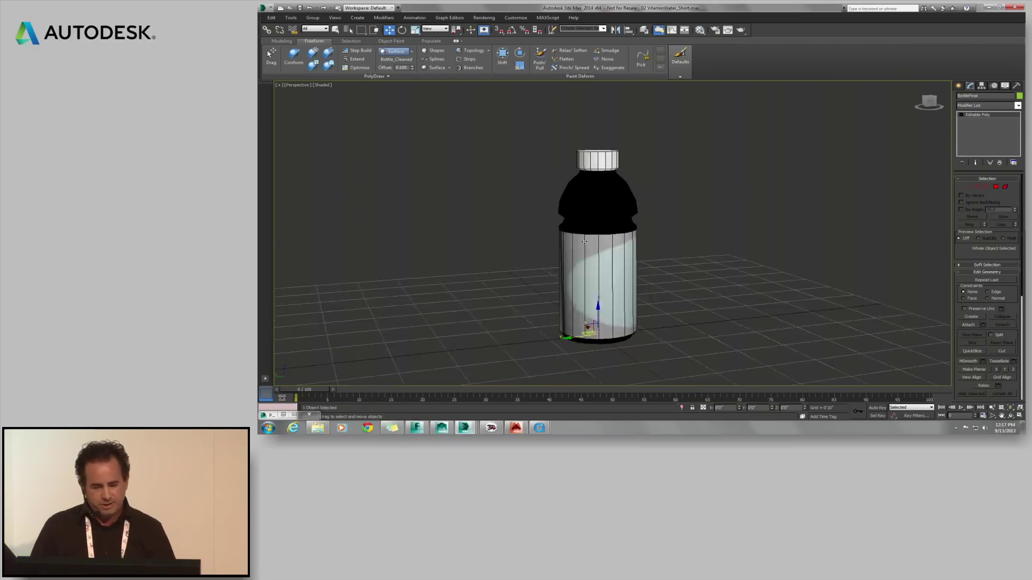
middle_click_drag(584, 241, 581, 290, "alt")
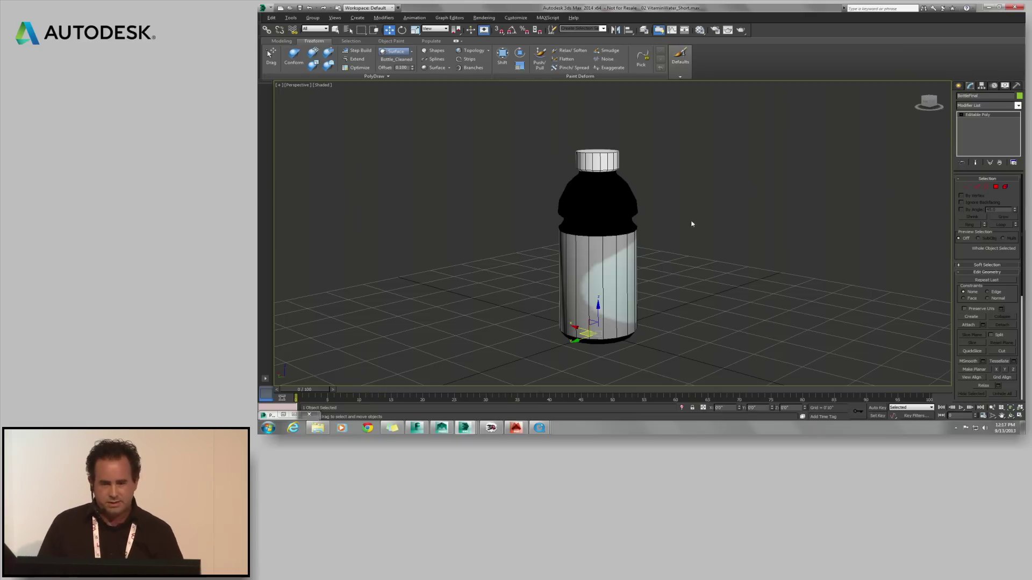
- Open the Slate Material Editor and move the bottle sticker and BottleCap material nodes upward to spread out the graph
left_click(699, 29)
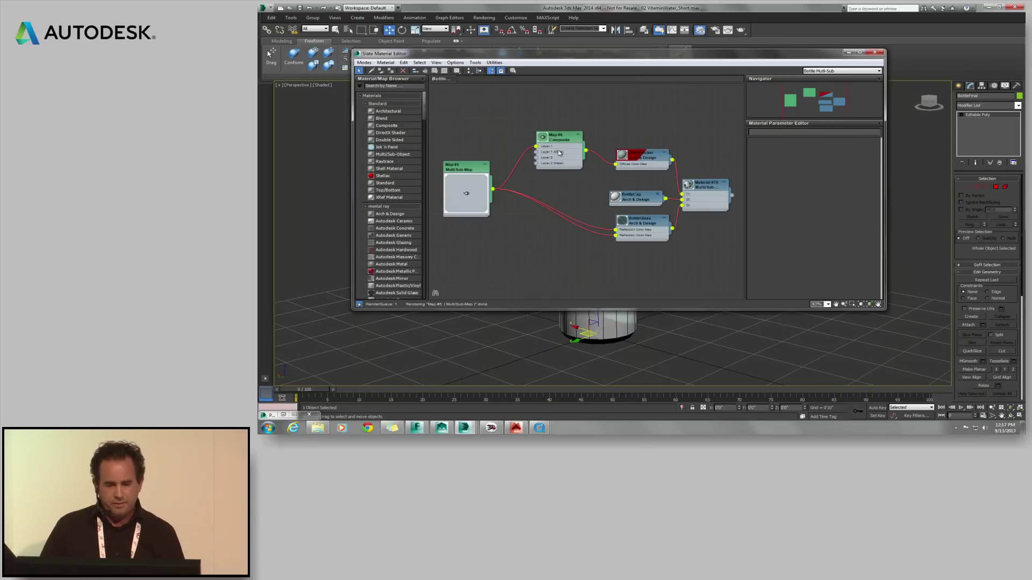
left_click_drag(643, 158, 644, 140)
left_click_drag(632, 199, 631, 174)
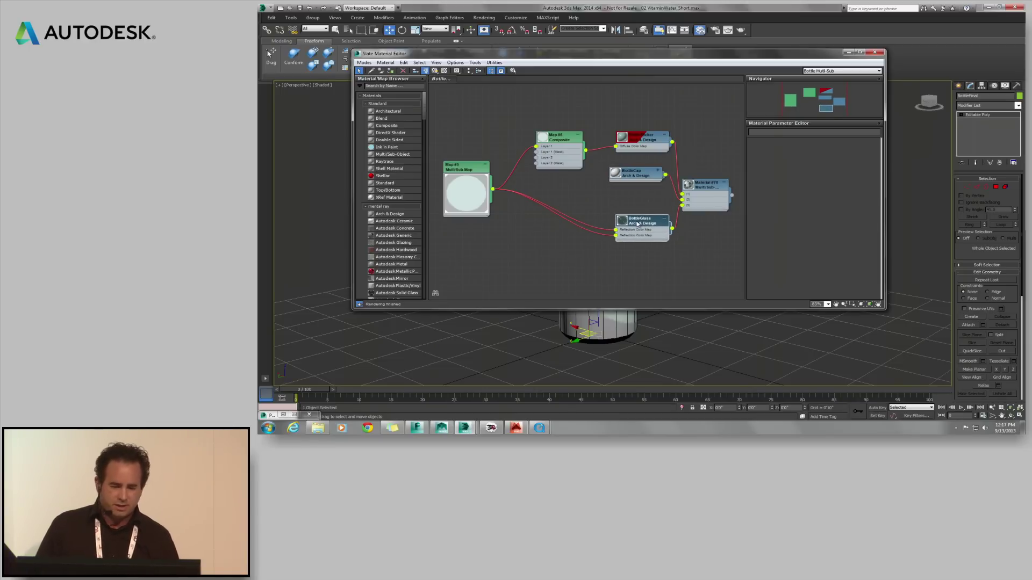
- Examine the sticker and BottleGlass materials and open the parameters of the Multi/Sub-Map that feeds them
left_click(651, 141)
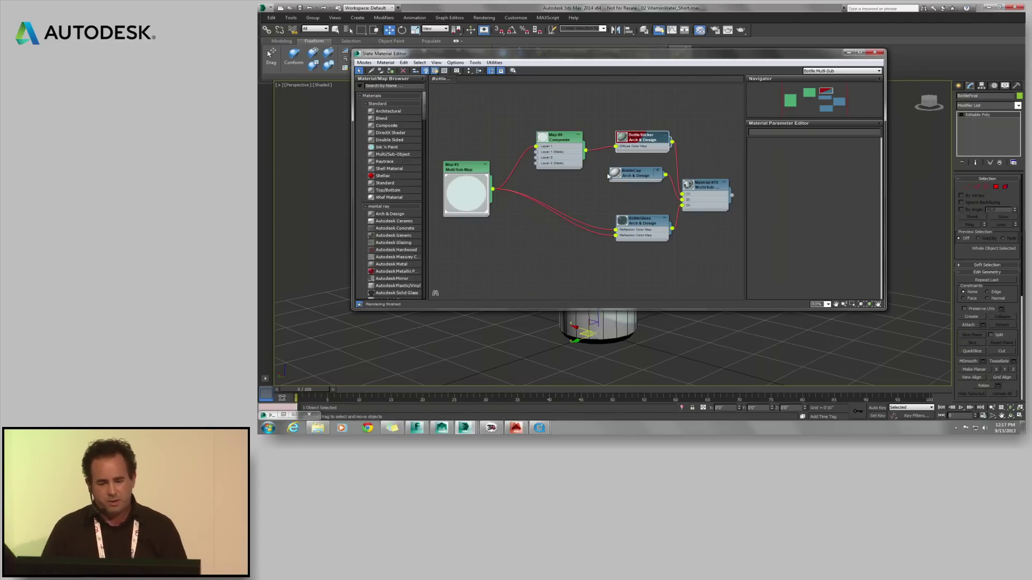
left_click(631, 222)
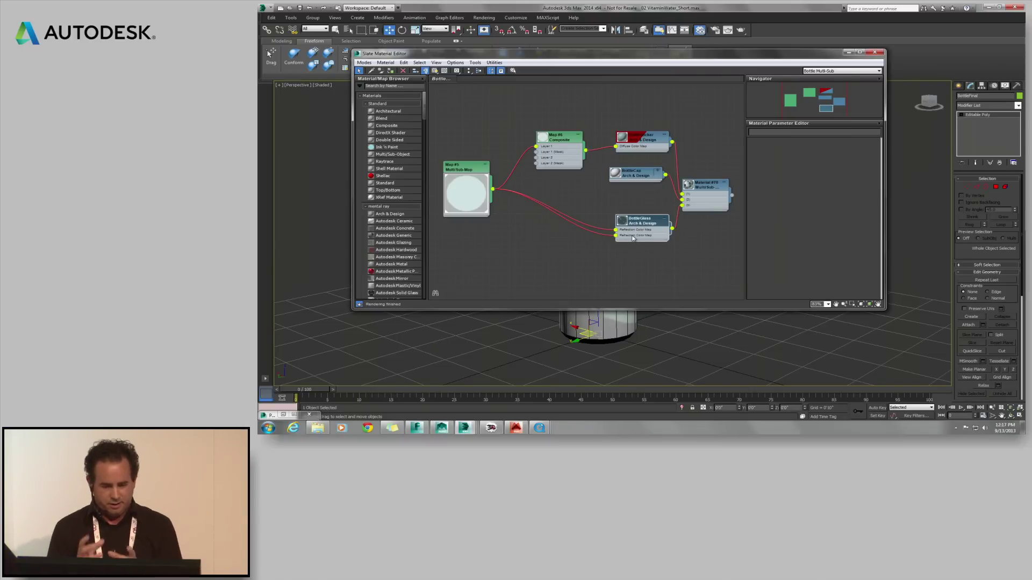
double_click(471, 171)
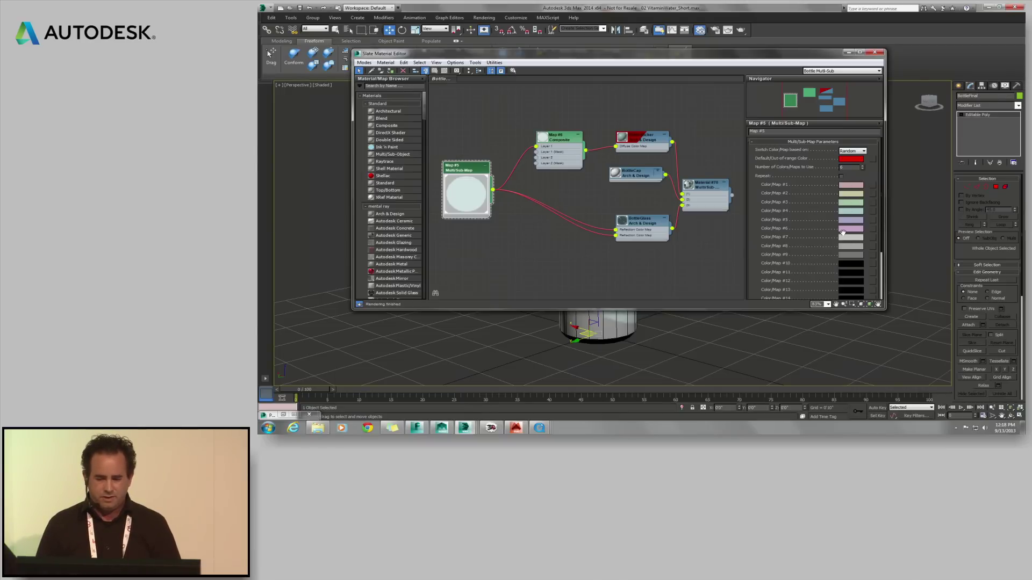
- Change Color/Map #1 of the Multi/Sub-Map to a more saturated red
left_click(850, 185)
left_click_drag(542, 85, 552, 85)
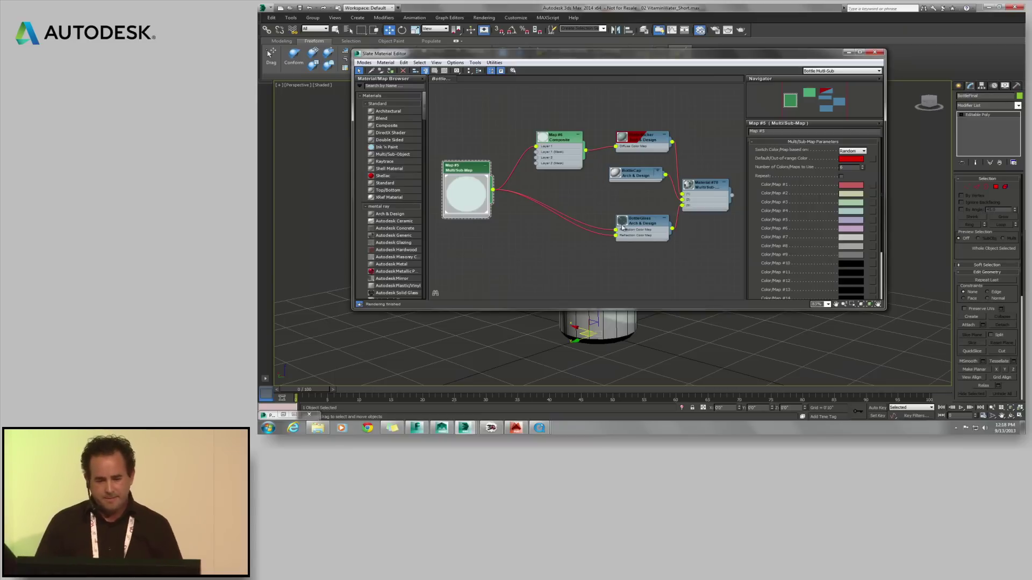
- Assign a Vector Map to Layer 2 of the Composite map and place its node above the Multi/Sub-Map node
double_click(559, 138)
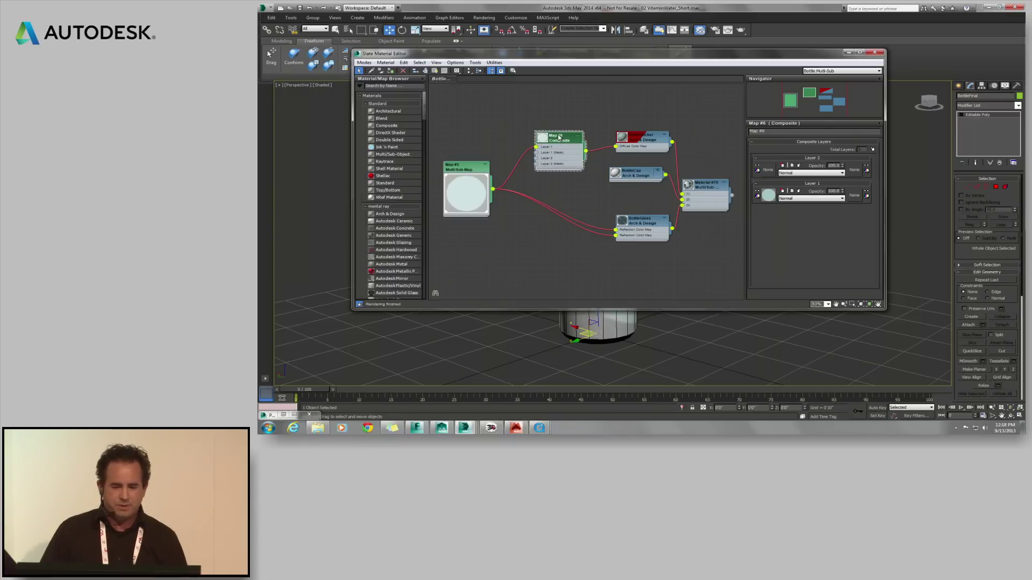
left_click(767, 171)
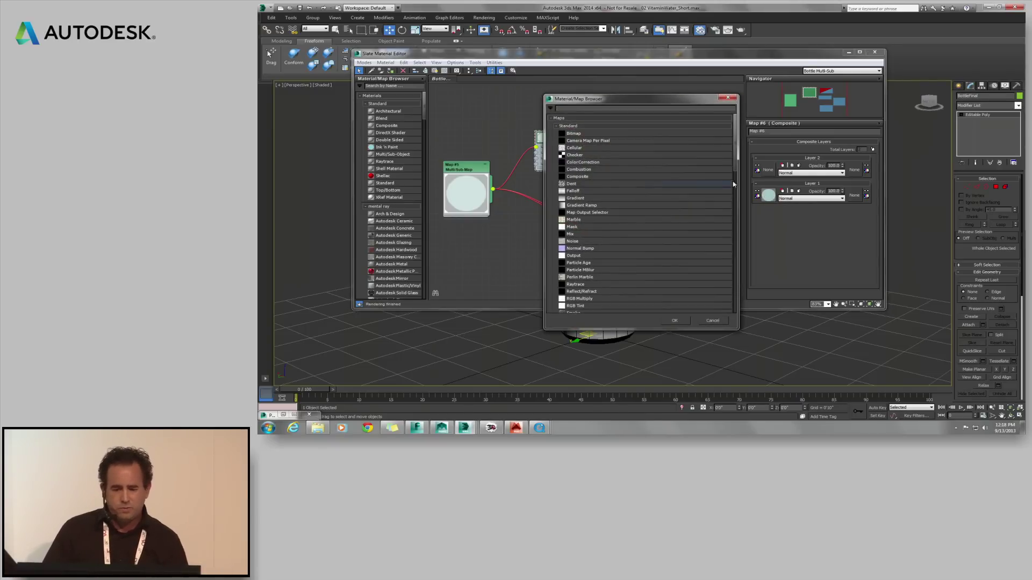
left_click_drag(734, 170, 731, 211)
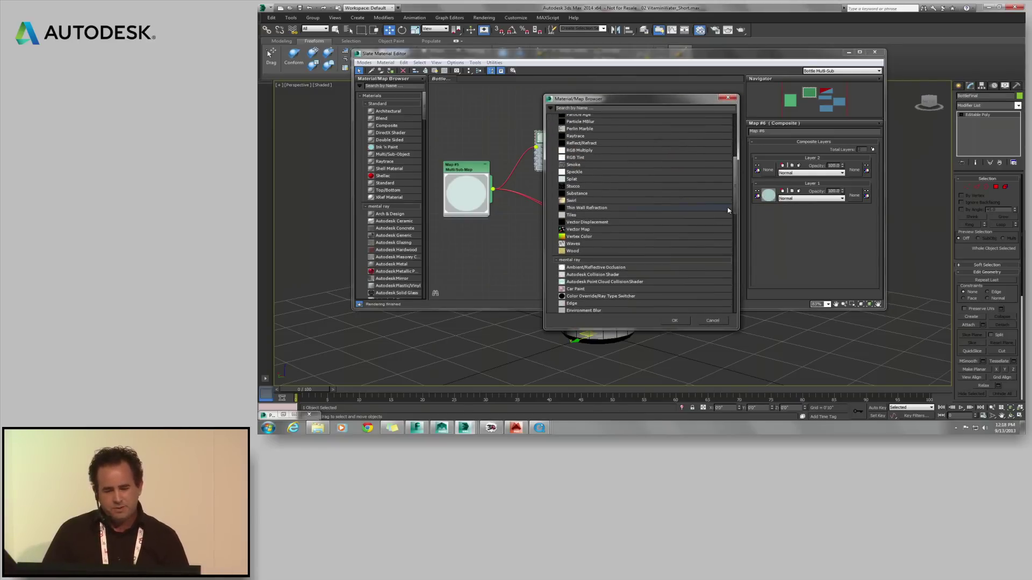
double_click(579, 229)
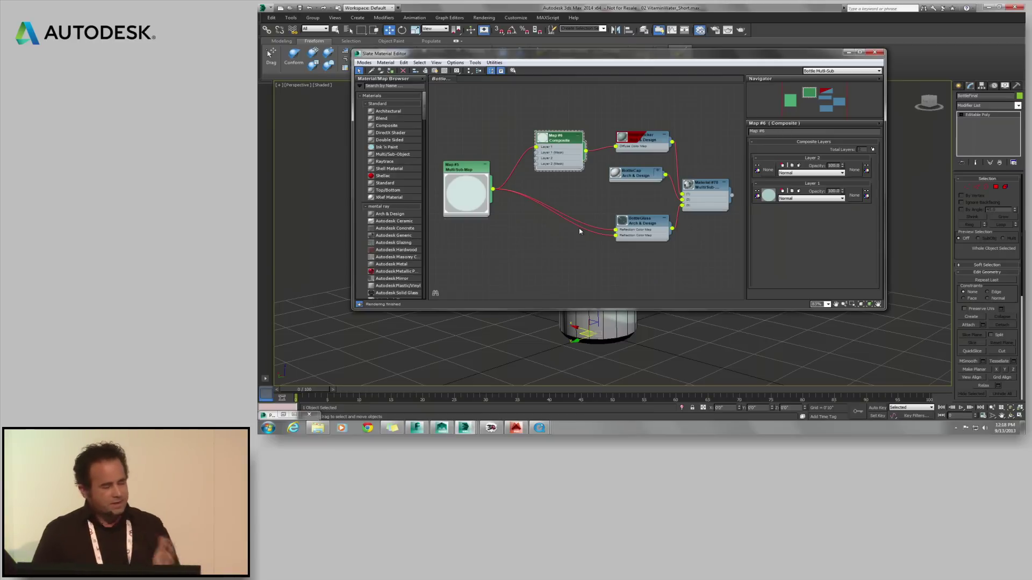
left_click_drag(473, 157, 474, 119)
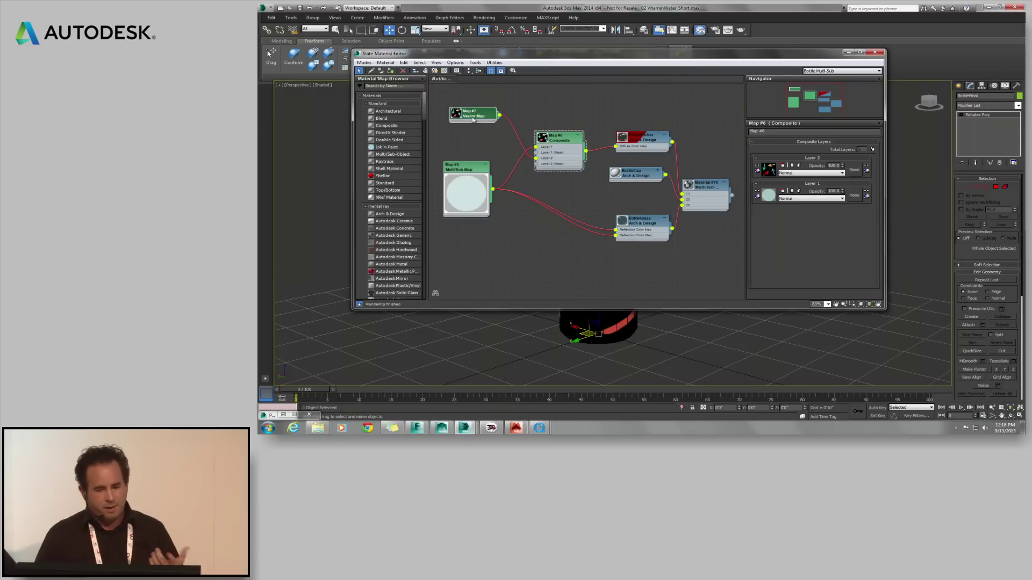
- Load the Illustrator file 03 VitaminWaterLabel as the vector file of the new Vector Map
double_click(472, 119)
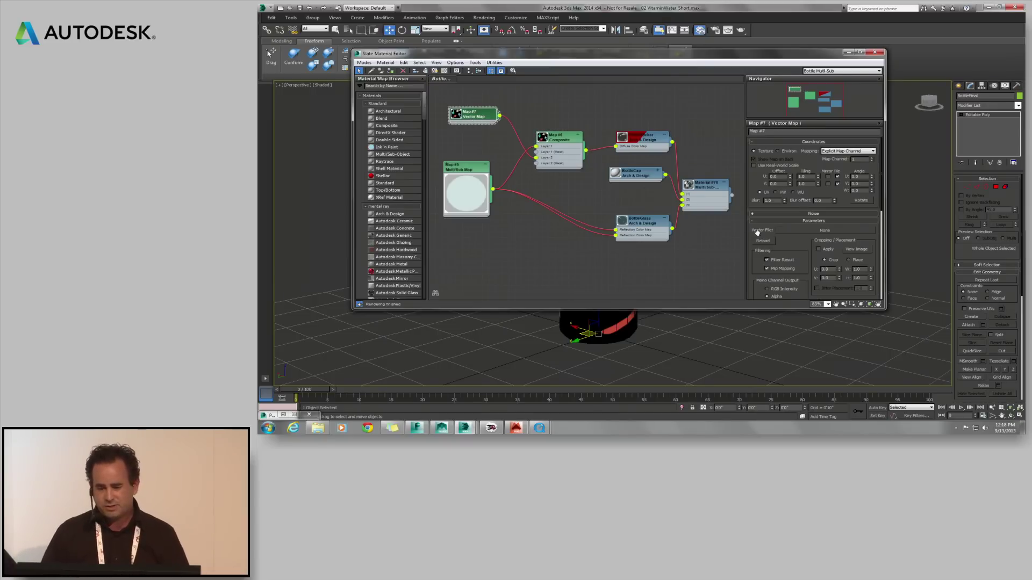
left_click(797, 231)
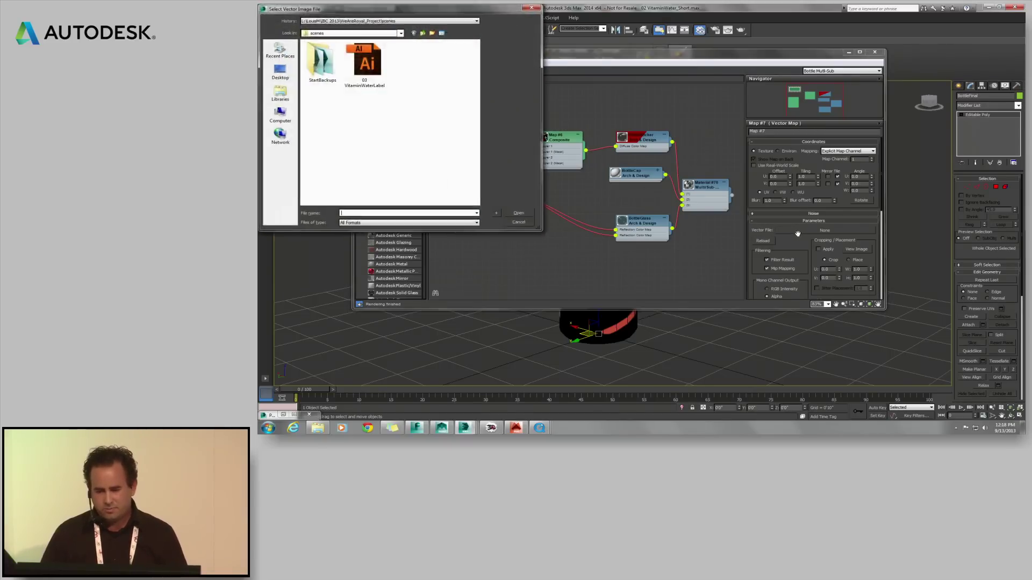
left_click(364, 64)
left_click(403, 223)
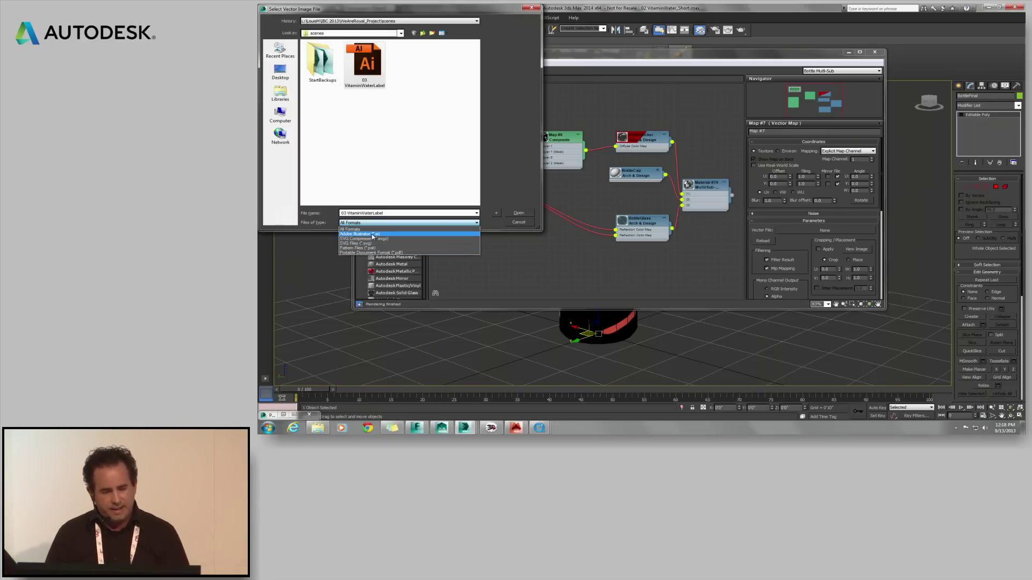
left_click(426, 120)
left_click(367, 73)
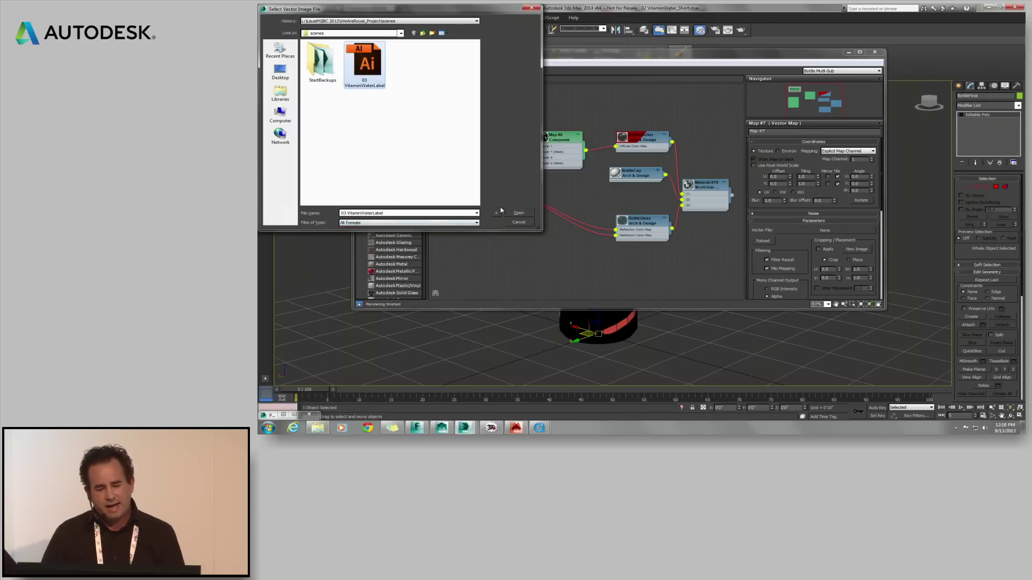
double_click(365, 70)
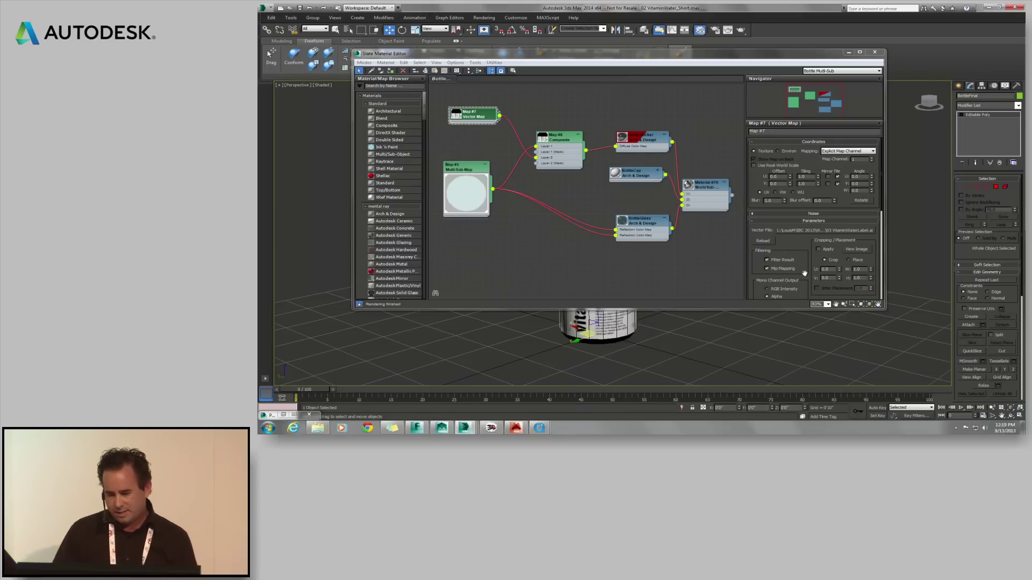
- View the label image of the Vector Map, toggle its alpha and color channel displays, and close the image window
scroll(803, 273, "down", 3)
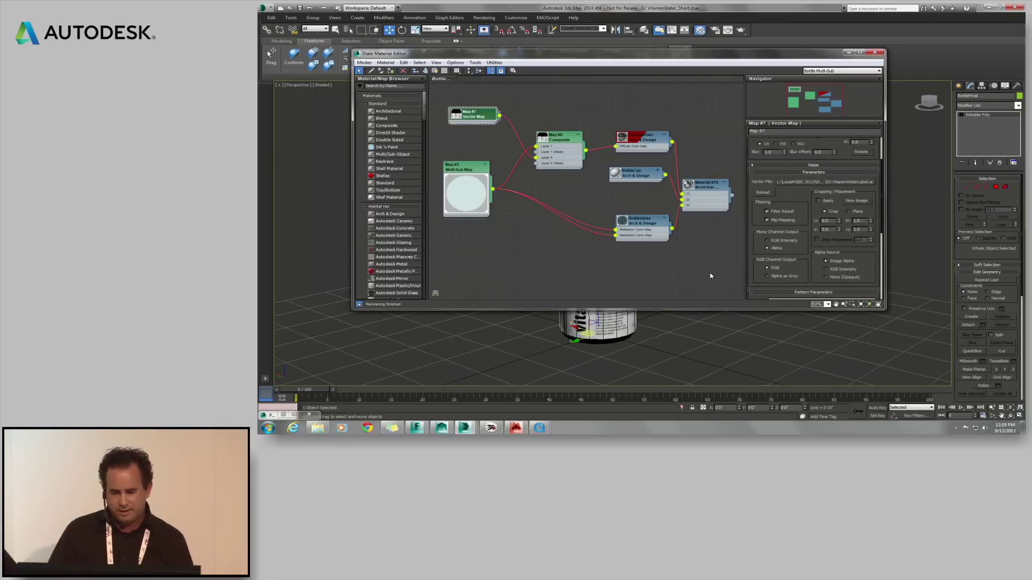
left_click(494, 145)
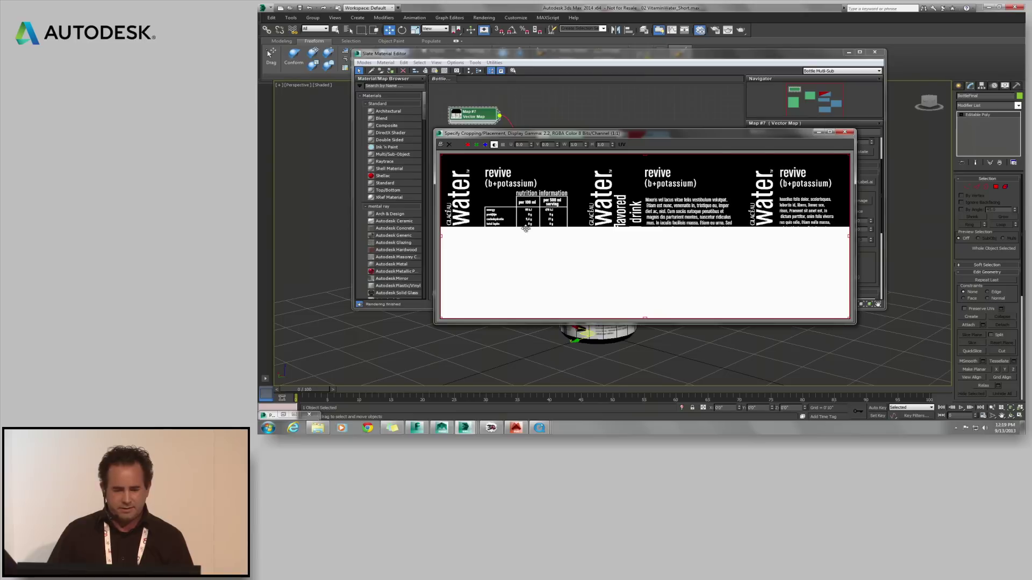
left_click(485, 145)
left_click(476, 145)
left_click(467, 145)
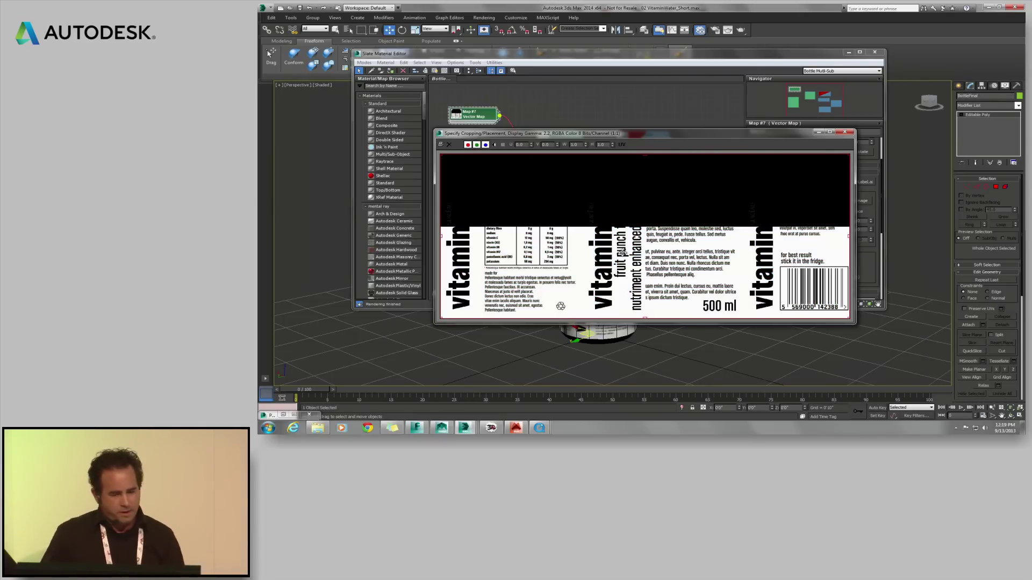
left_click(842, 133)
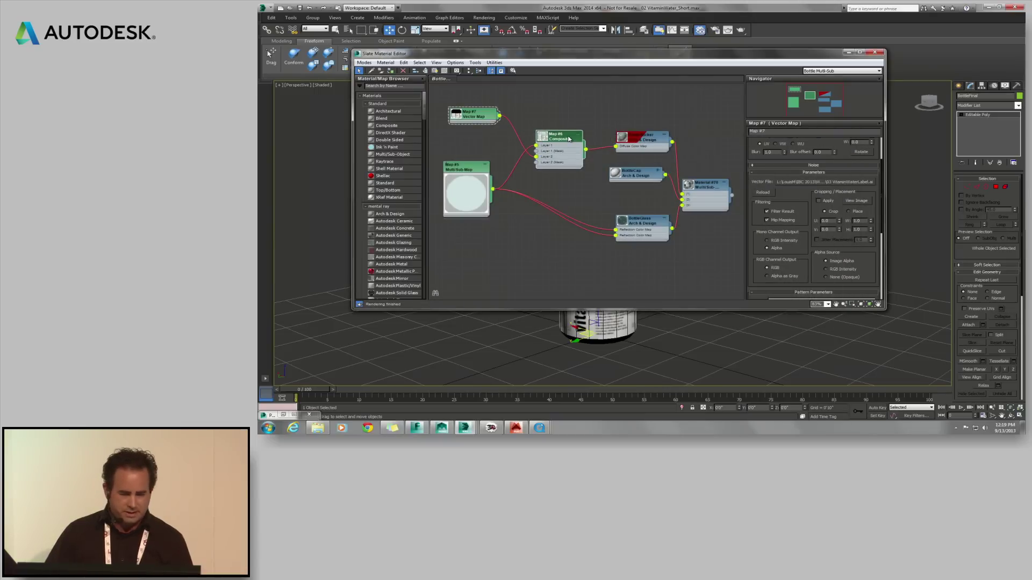
- Enlarge the BottleSticker node's preview to inspect the label, shrink it again, and close the Slate Material Editor
double_click(628, 139)
left_click_drag(638, 177, 728, 263)
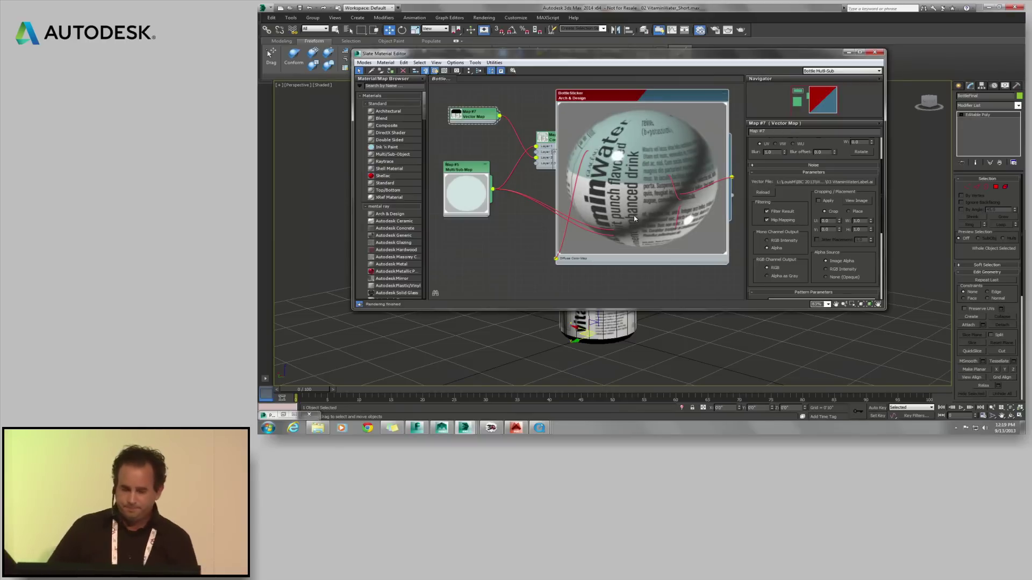
left_click(723, 95)
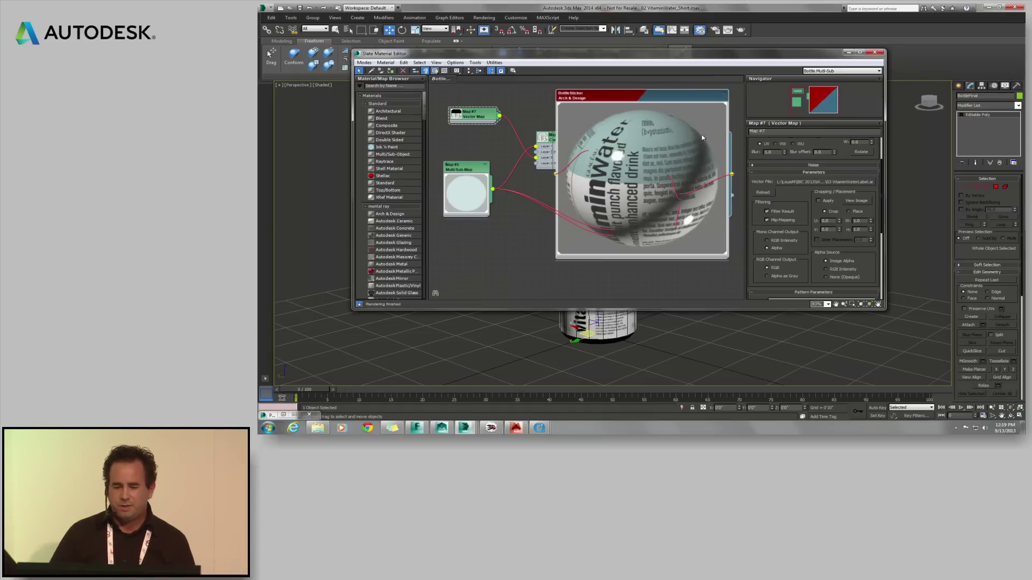
left_click_drag(660, 175, 557, 171)
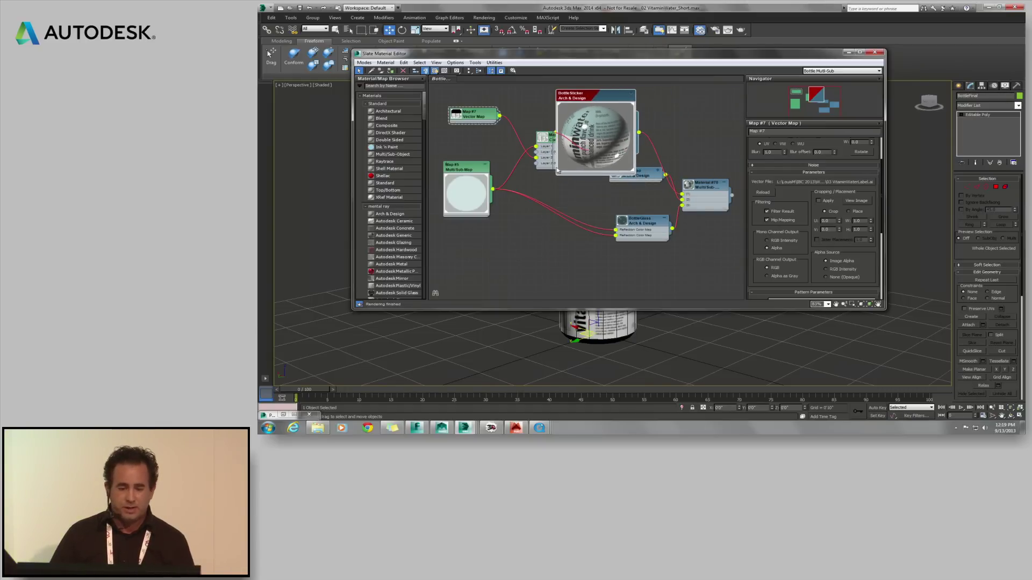
left_click(875, 52)
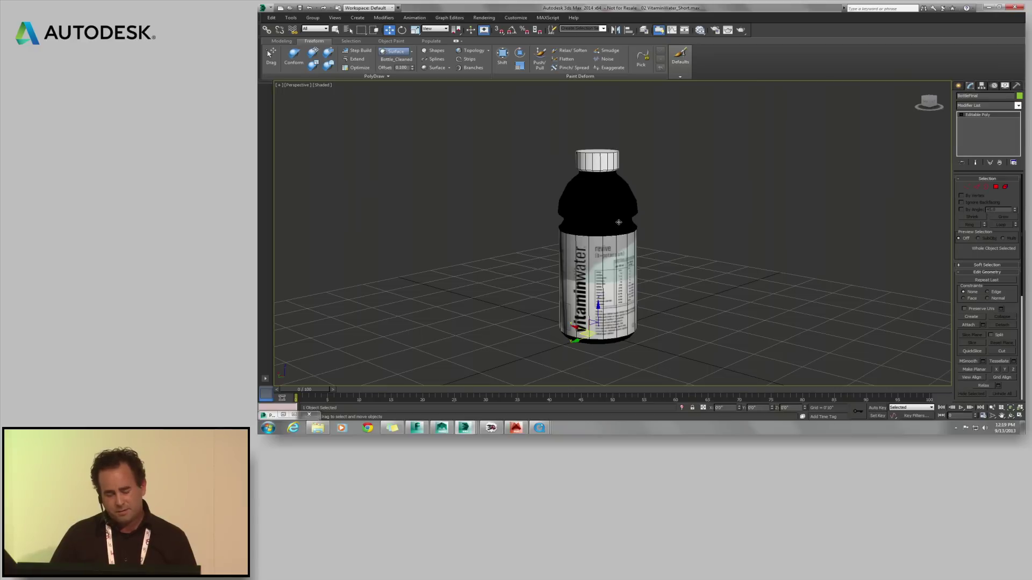
- In Particle View, replace the particle geometry object of Shape Instance 002 with the BottleFinal model and close the window
left_click(669, 255)
key("6")
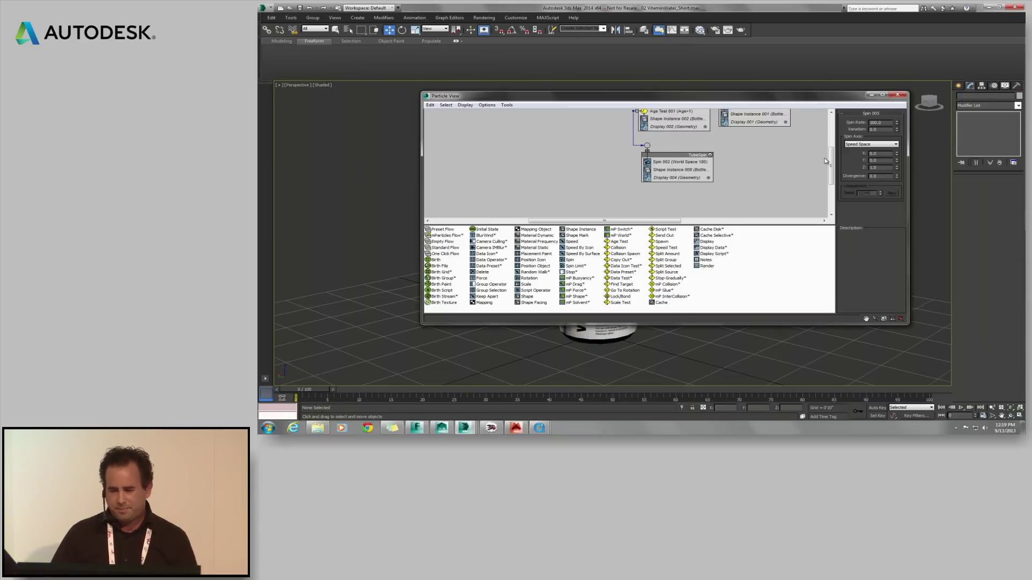
left_click_drag(831, 164, 830, 134)
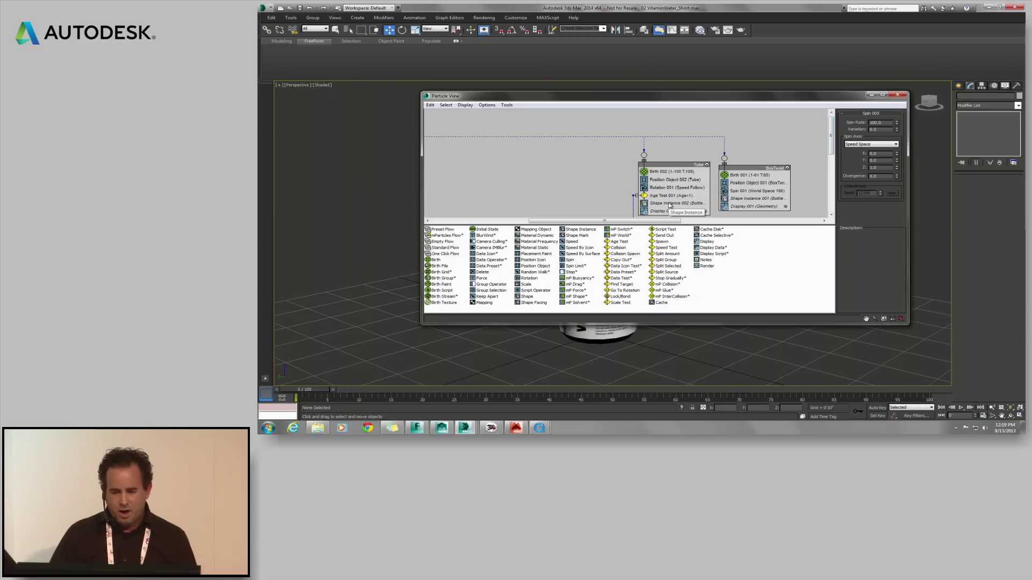
left_click(679, 204)
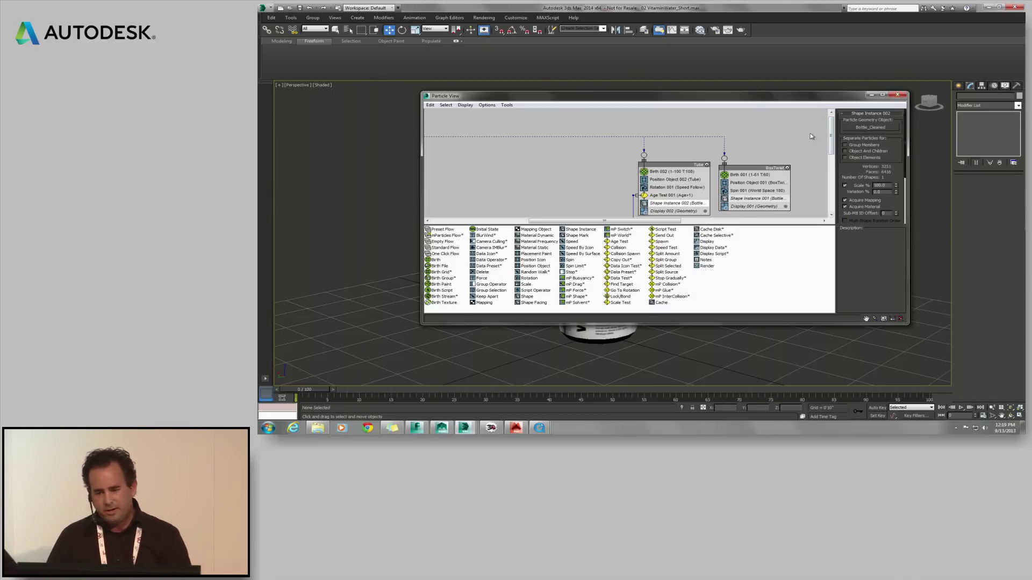
left_click_drag(750, 102, 632, 210)
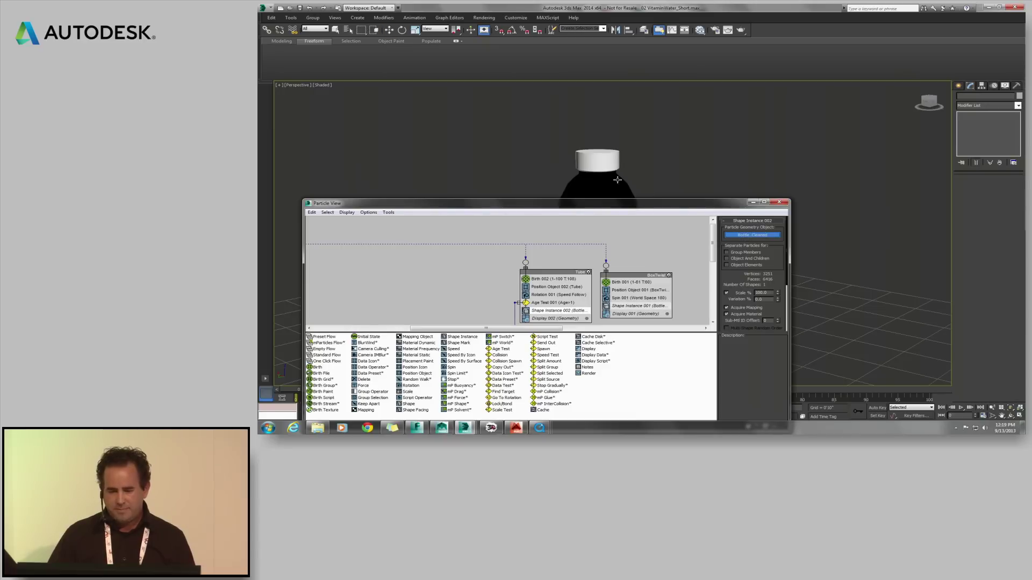
left_click(593, 175)
left_click_drag(734, 211, 804, 154)
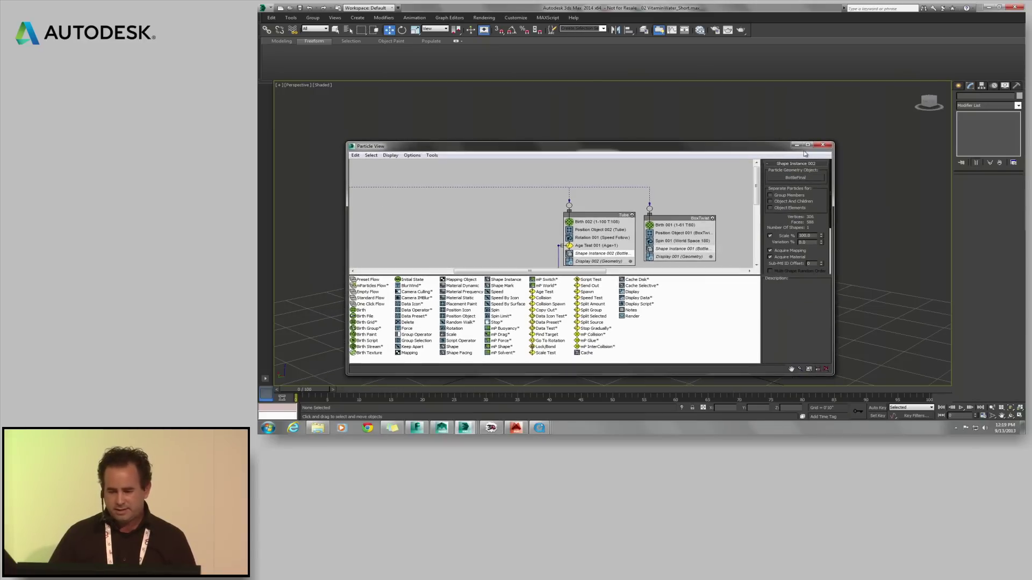
left_click(822, 146)
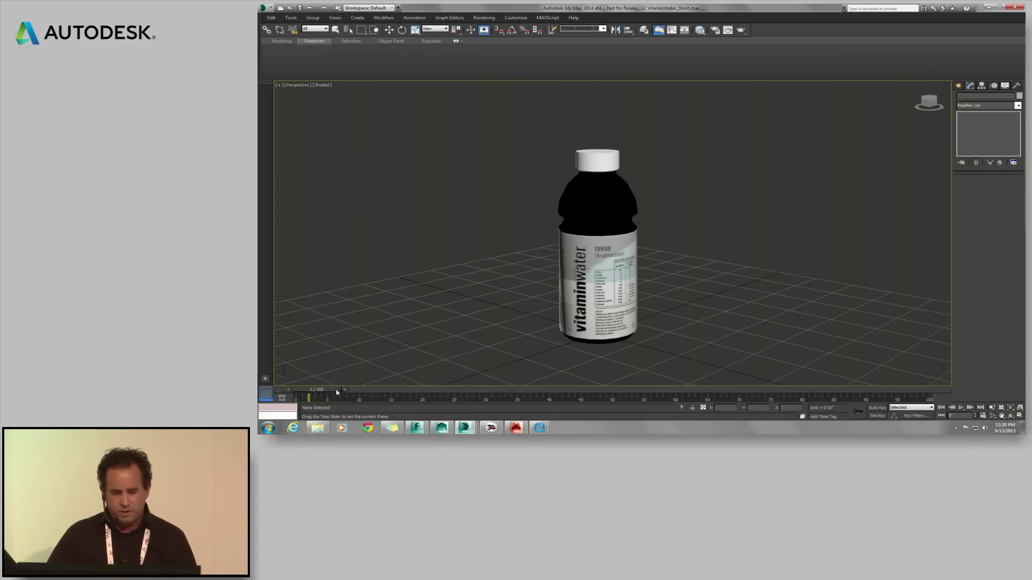
- Restore scene state 08 and play the bottle particle animation in the Perspective view, stopping at frame 64
right_click(585, 273)
right_click(769, 237)
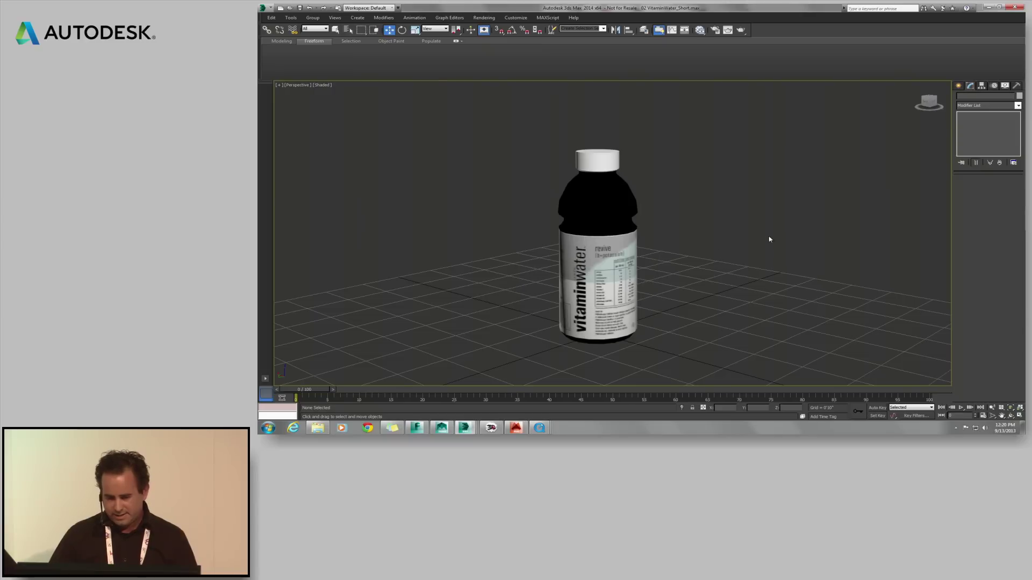
right_click(767, 233)
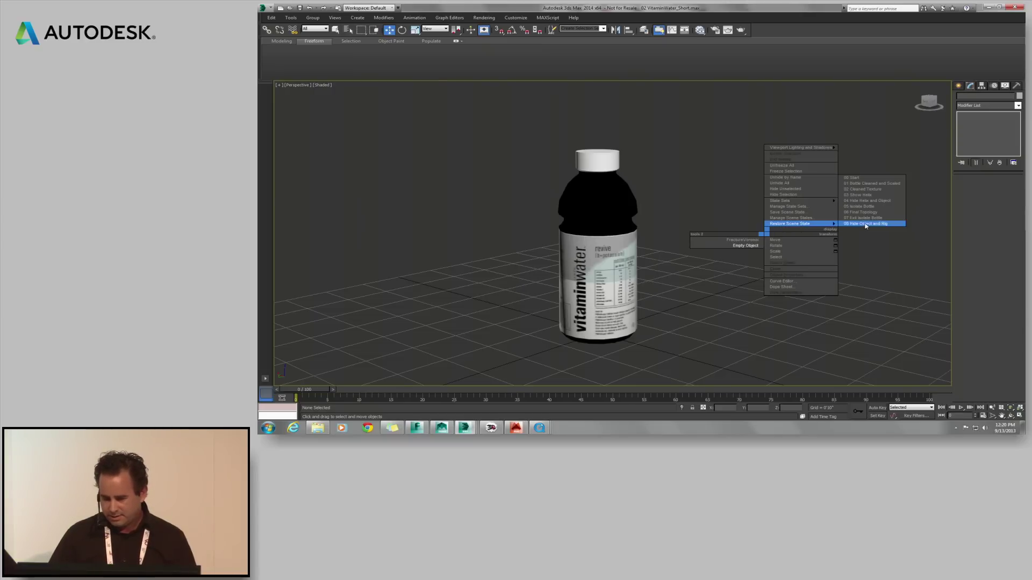
left_click(866, 222)
scroll(729, 285, "down", 5)
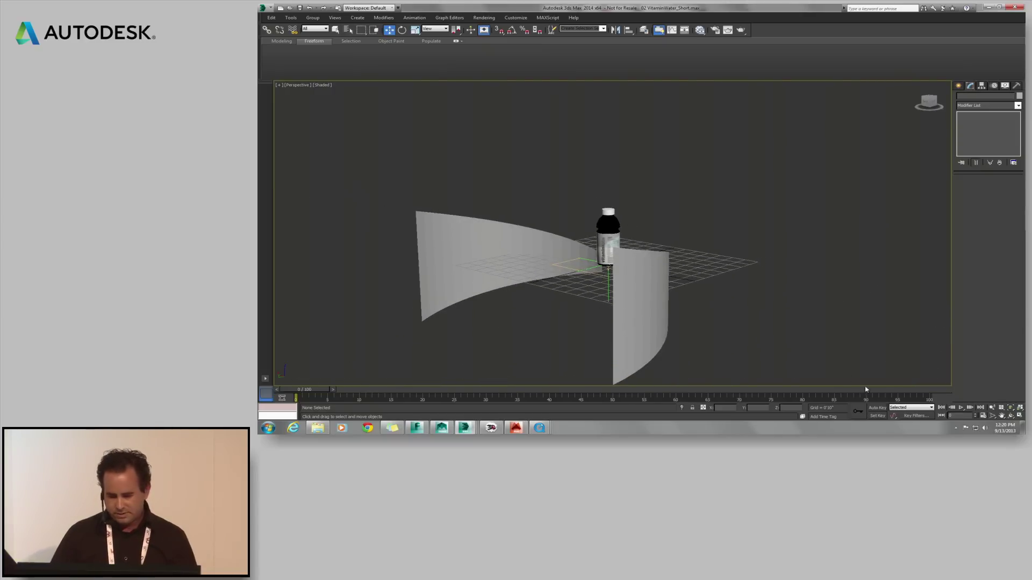
left_click(960, 407)
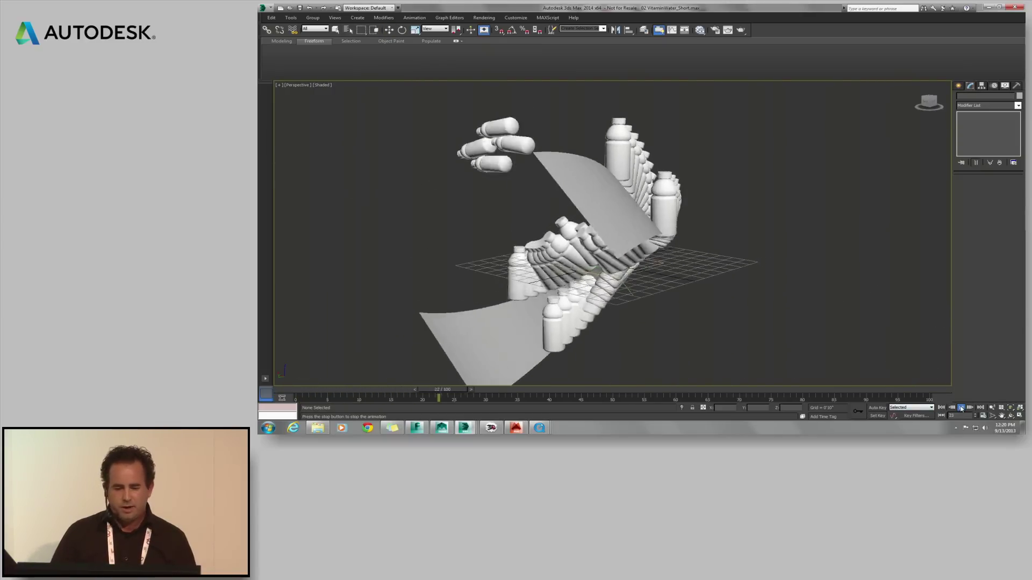
left_click(960, 408)
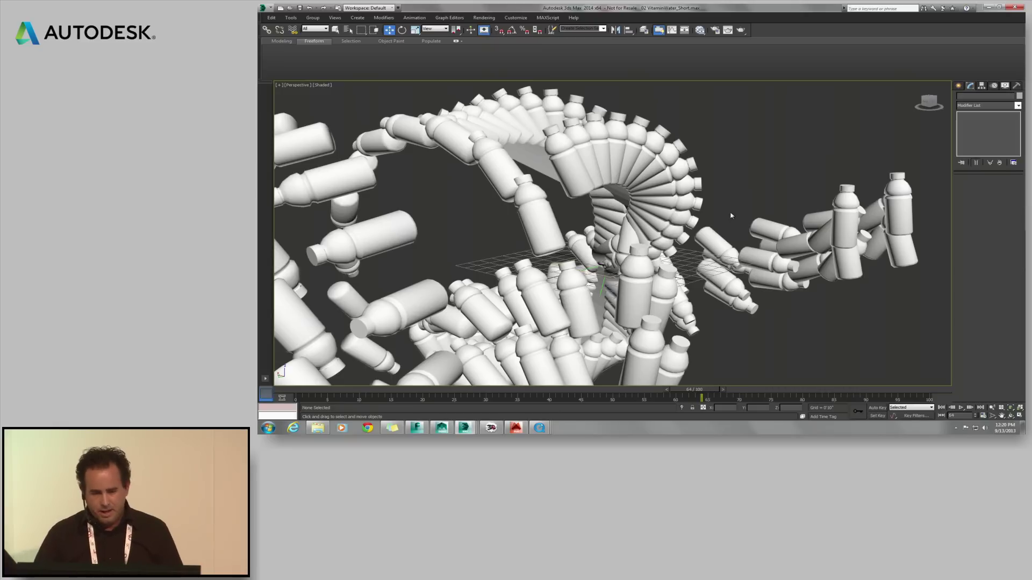
- Switch to the maximized camera view, rewind to frame 0 and play the bottle animation to about frame 87
right_click(724, 193)
left_click(806, 182)
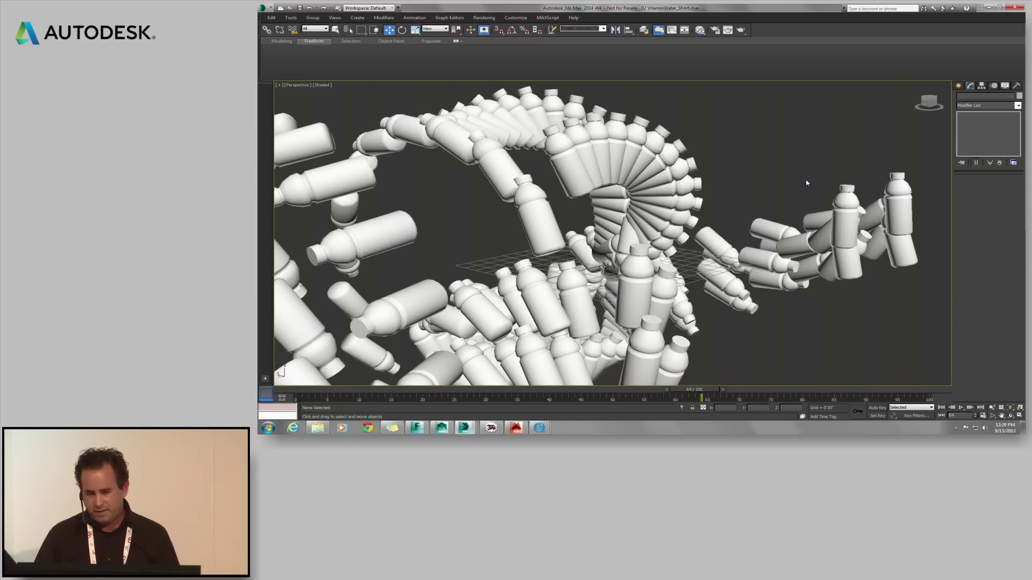
key("alt+w")
right_click(649, 266)
key("alt+w")
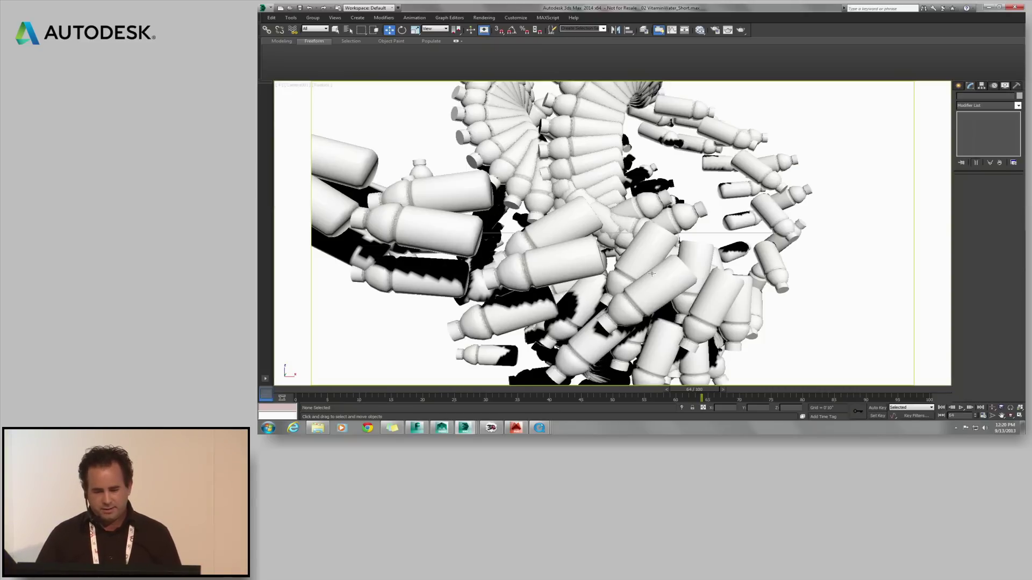
left_click(941, 408)
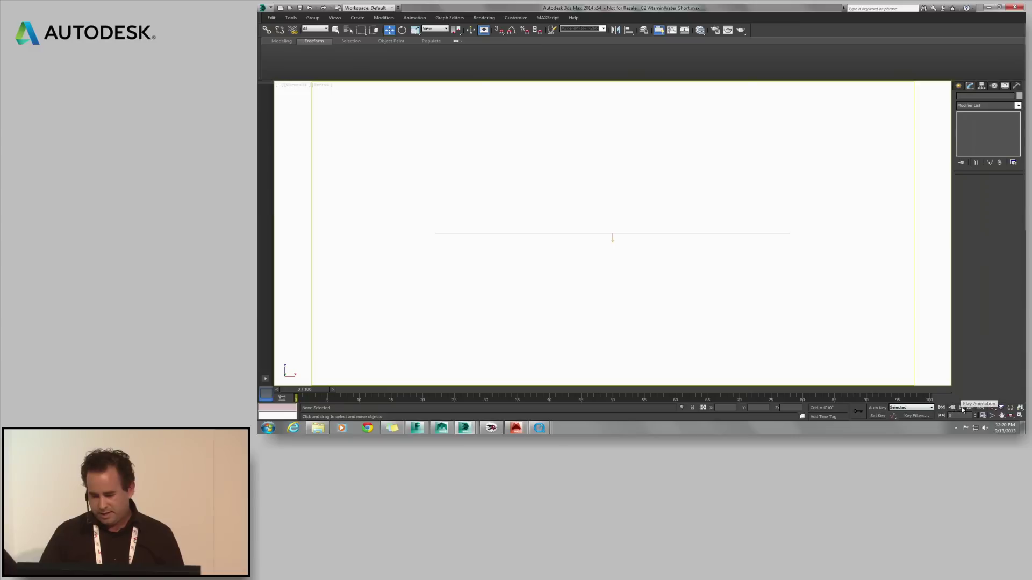
left_click(961, 408)
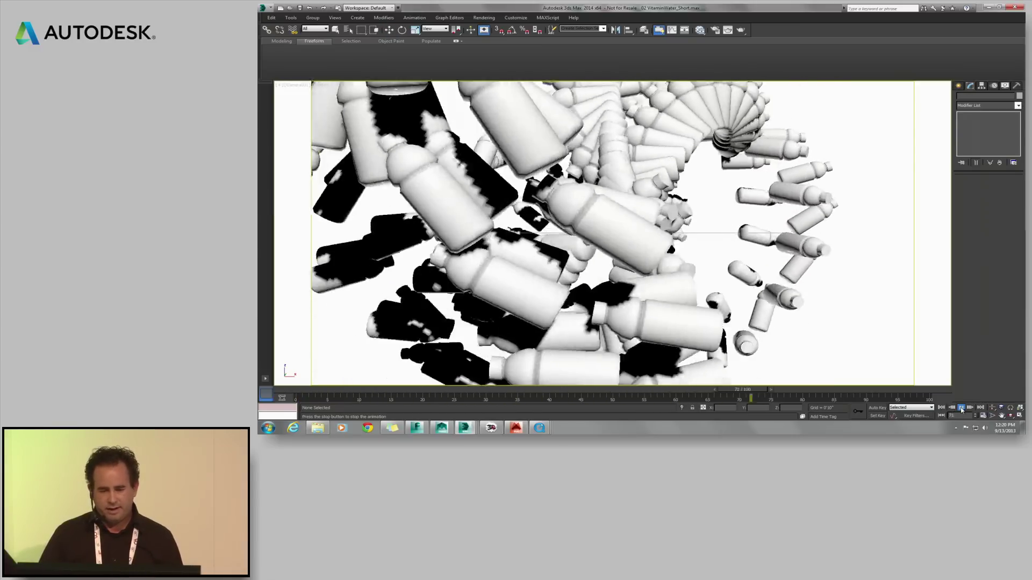
left_click(961, 408)
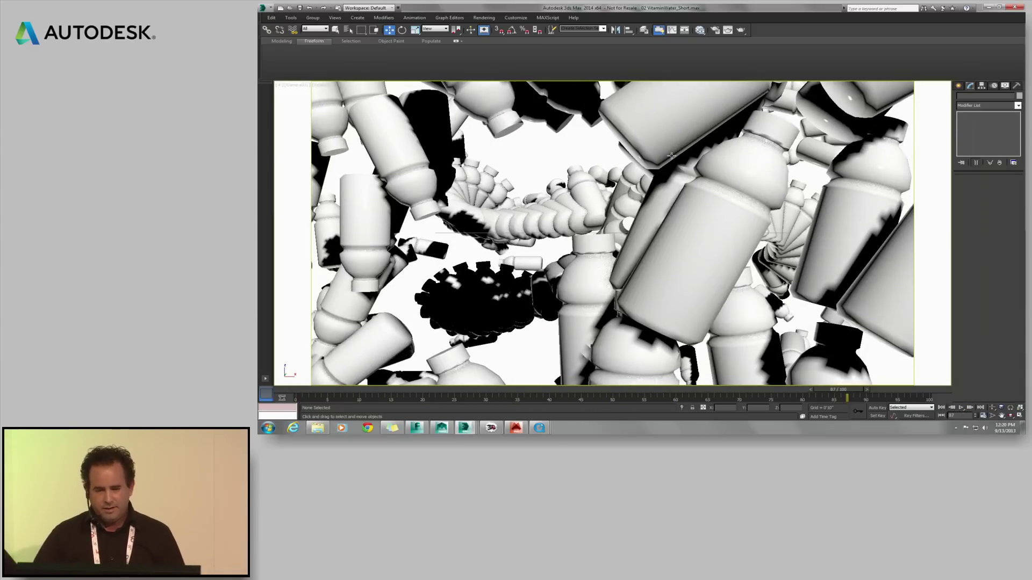
- Render frame 87 of the bottle animation through Camera001, cancel the render partway and close the frame window
left_click(741, 30)
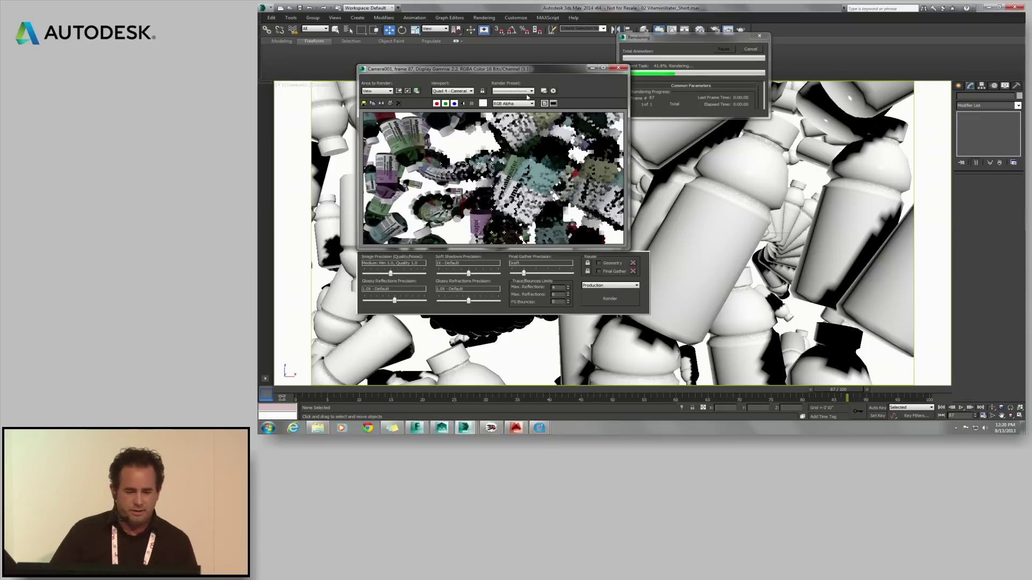
left_click(751, 50)
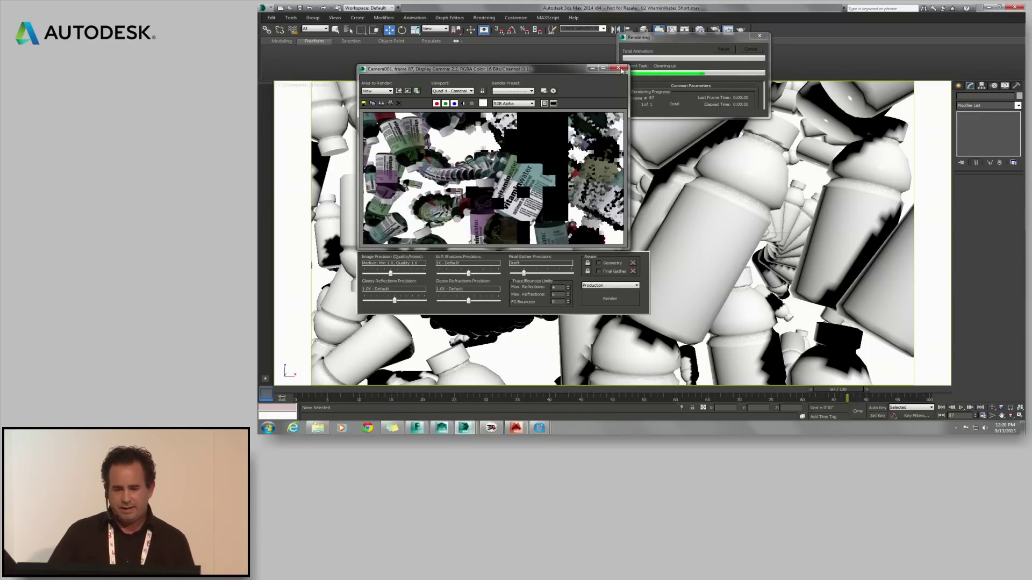
- Open the image file 05 VitaminWater Rendered Frame to inspect the finished bottle render, and close it
left_click(422, 17)
mouse_move(484, 19)
mouse_move(493, 37)
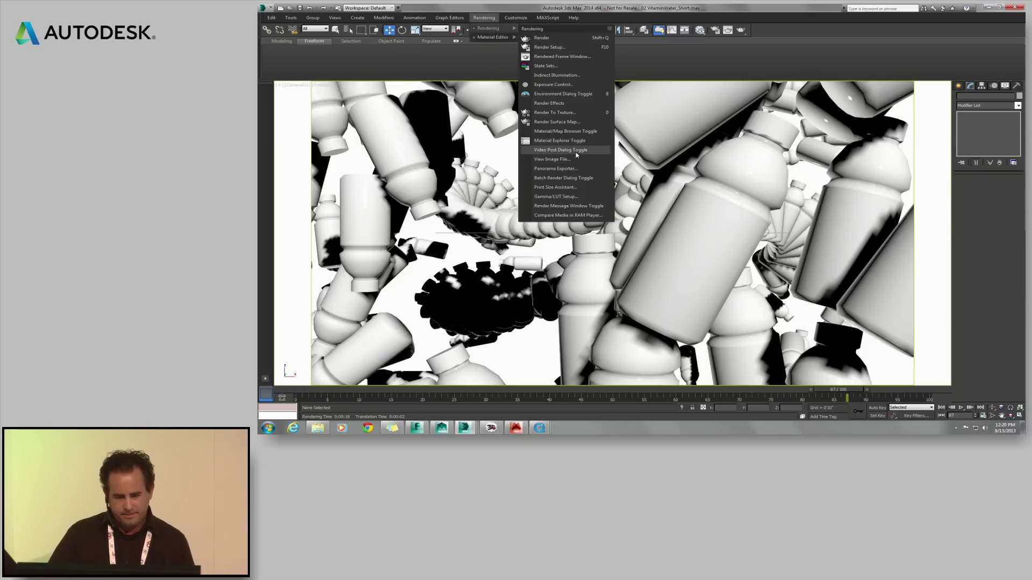
left_click(569, 159)
left_click(453, 67)
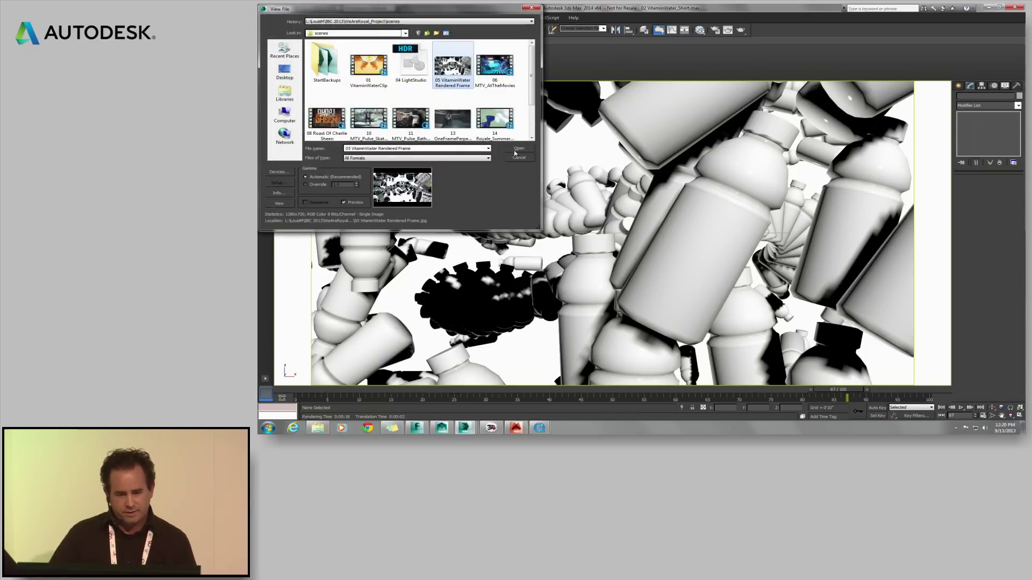
left_click(516, 150)
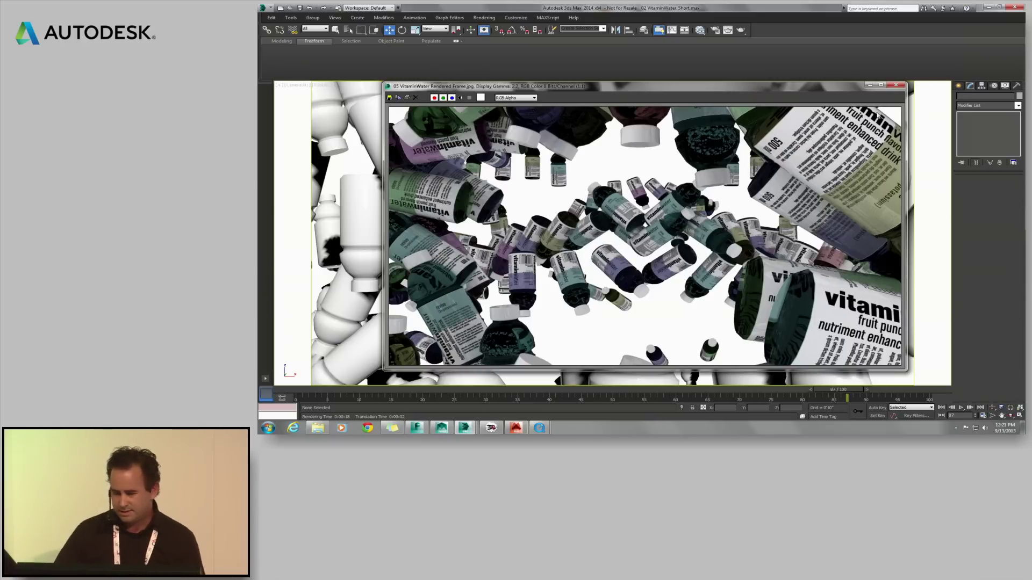
left_click(895, 85)
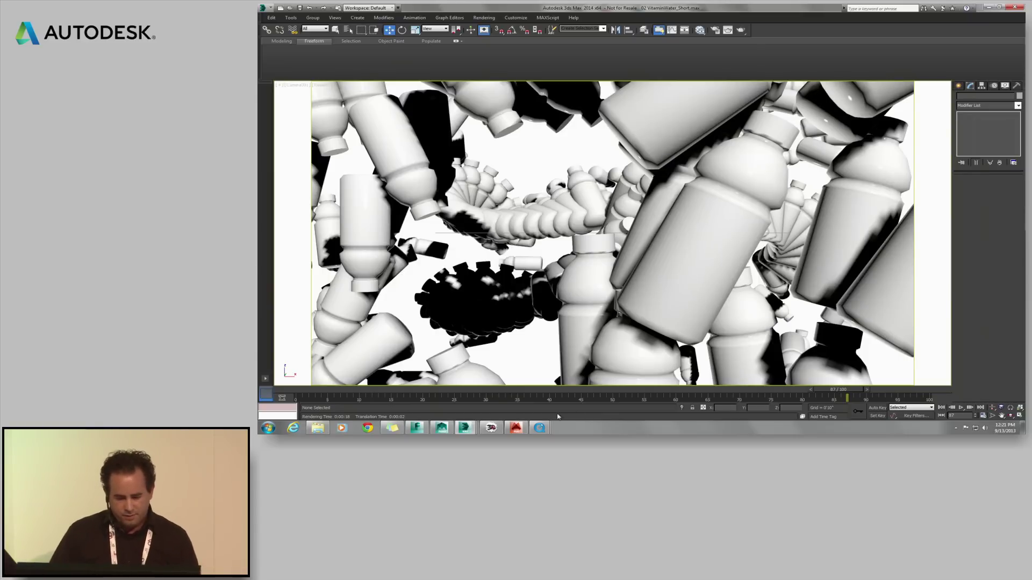
- Switch to the 06 MTV_AtTheMovies clip to watch it, and bring up the 07 MtvAtTheMovies_Short.max scene in 3ds Max
left_click(540, 428)
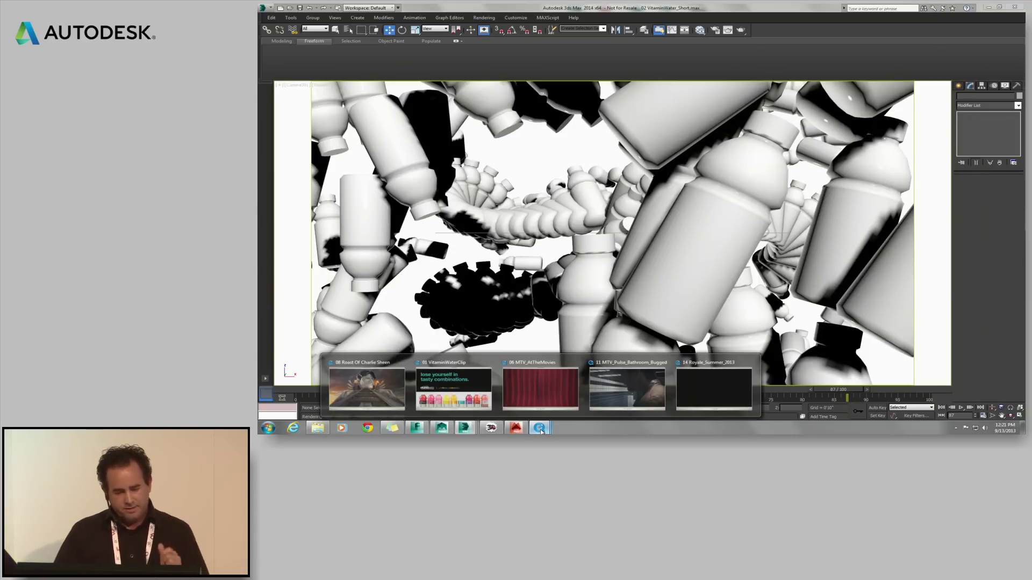
left_click(543, 395)
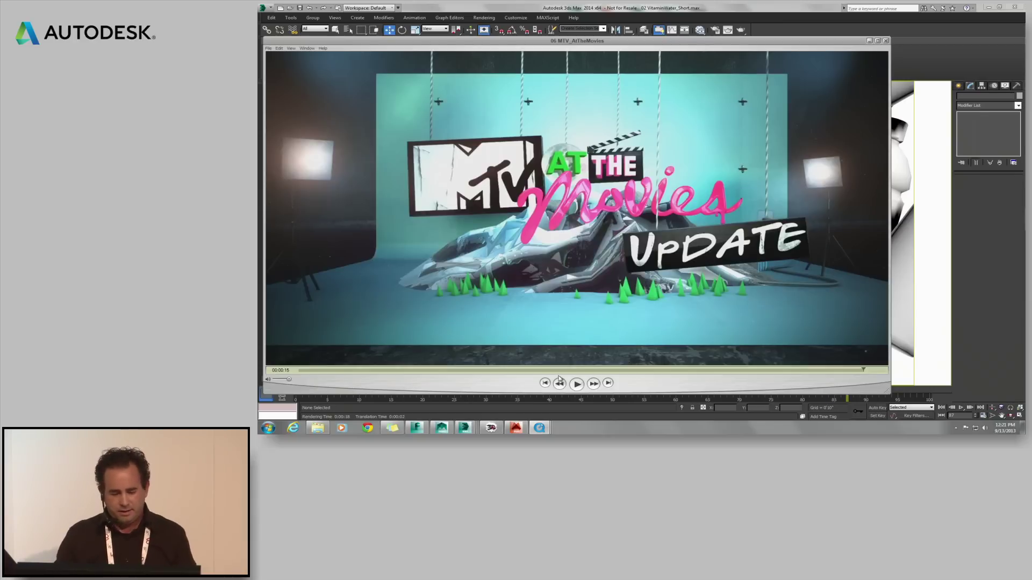
mouse_move(462, 429)
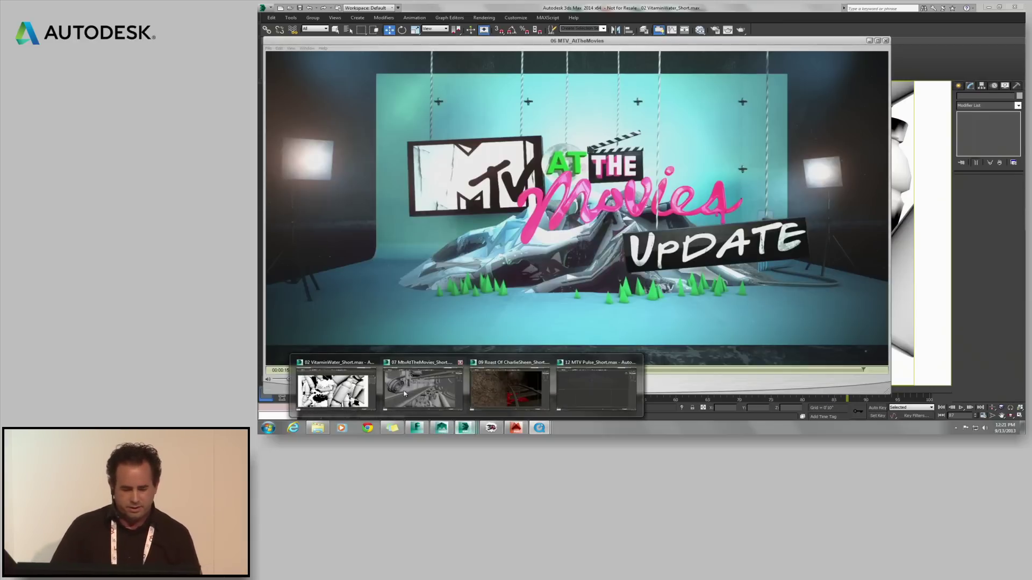
left_click(411, 399)
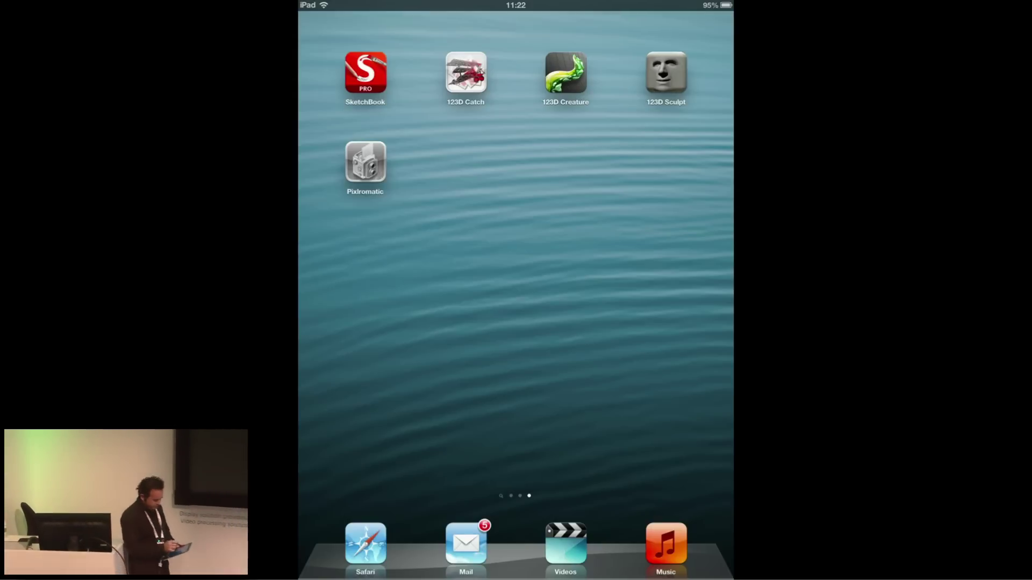
- Switch to 123D Creature on the iPad and create a new creature project
left_click(566, 72)
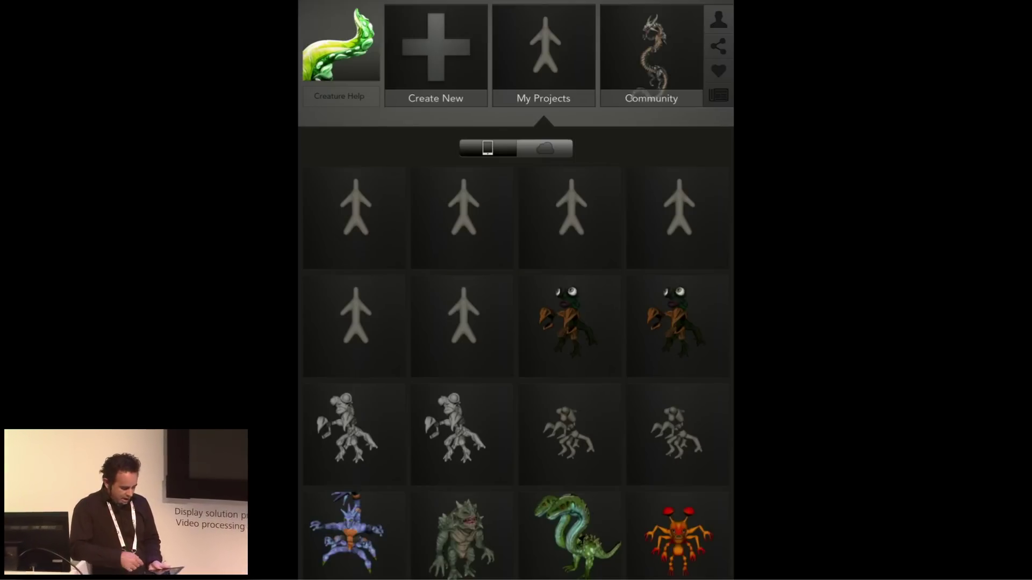
left_click(435, 54)
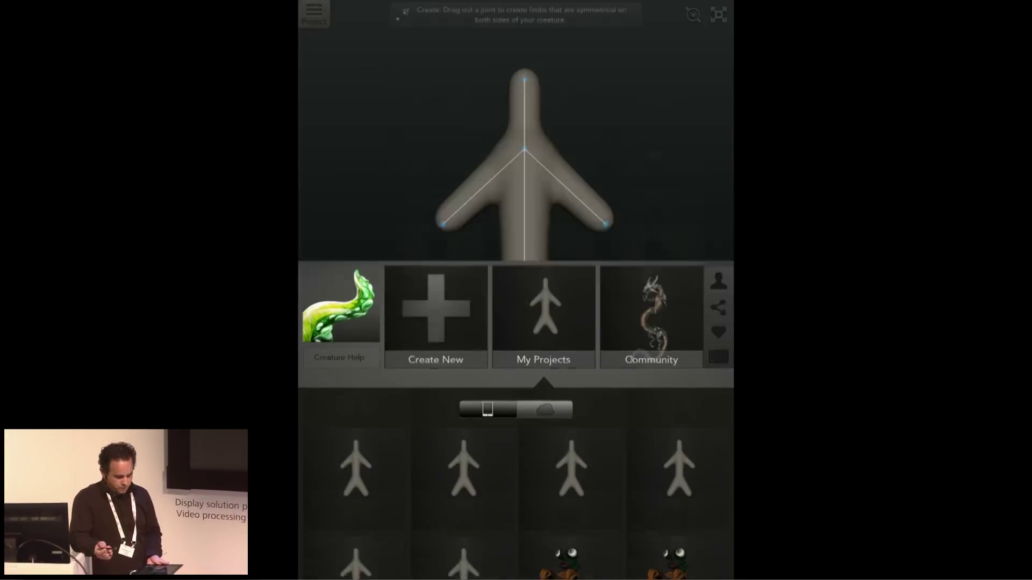
- Reposition the hip, chest and head joints of the base skeleton to give the creature a hunched, forward-leaning posture
left_click_drag(591, 430, 511, 430)
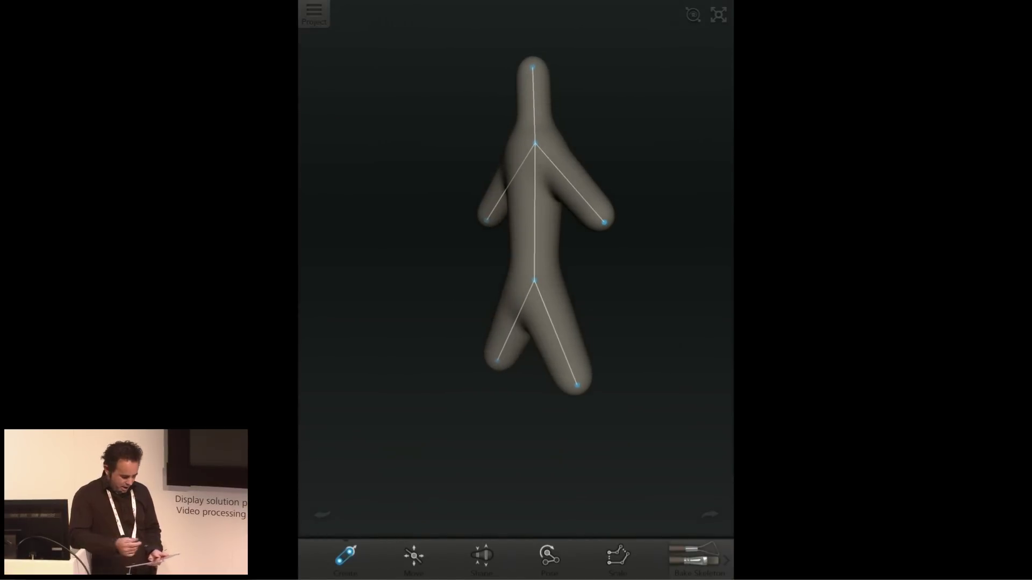
left_click(414, 556)
left_click_drag(535, 279, 512, 305)
left_click_drag(534, 143, 491, 210)
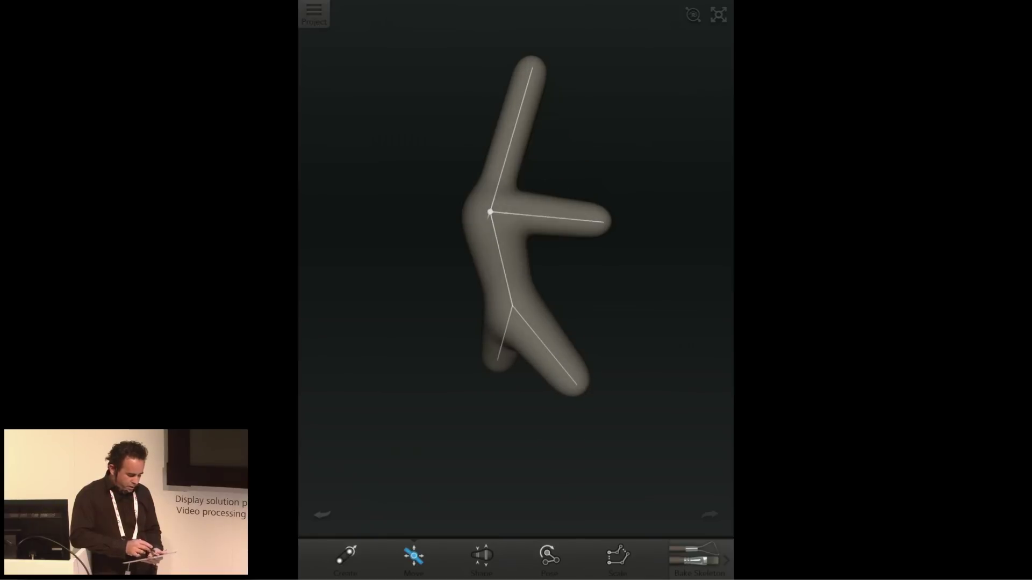
left_click_drag(533, 67, 420, 167)
left_click_drag(604, 222, 731, 296)
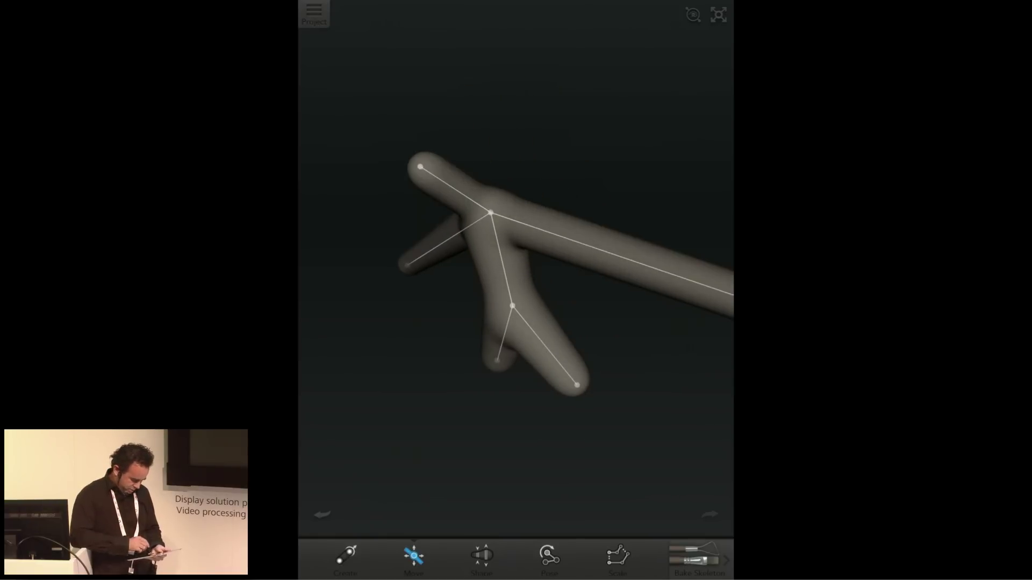
left_click(322, 514)
left_click_drag(604, 222, 731, 355)
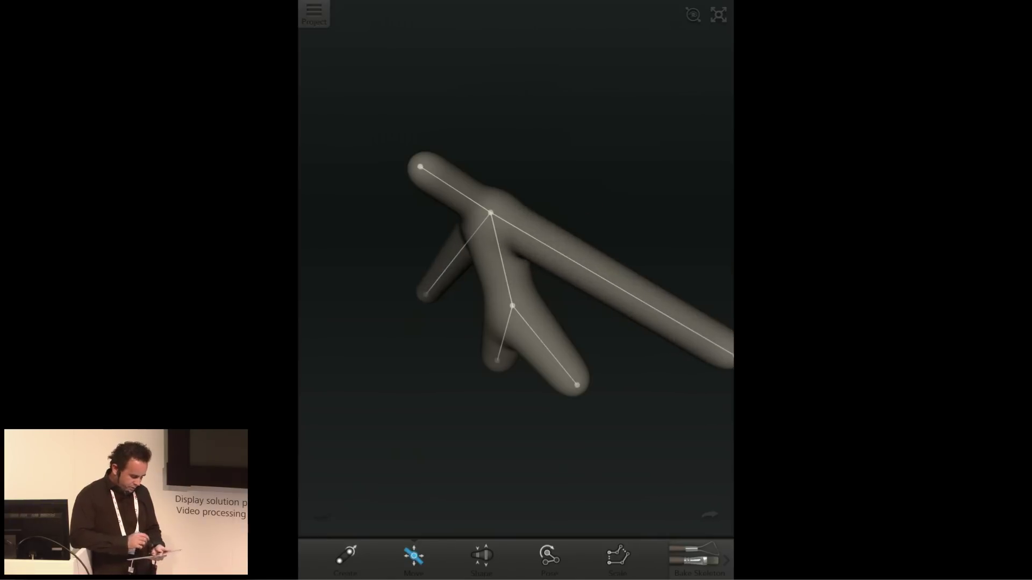
left_click(322, 515)
left_click_drag(602, 430, 545, 450)
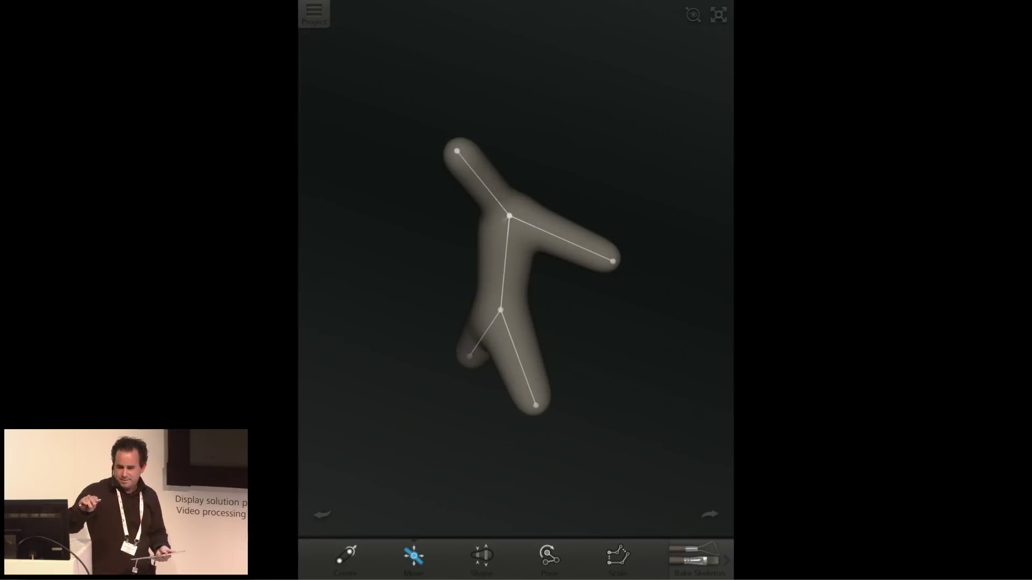
left_click_drag(612, 261, 697, 436)
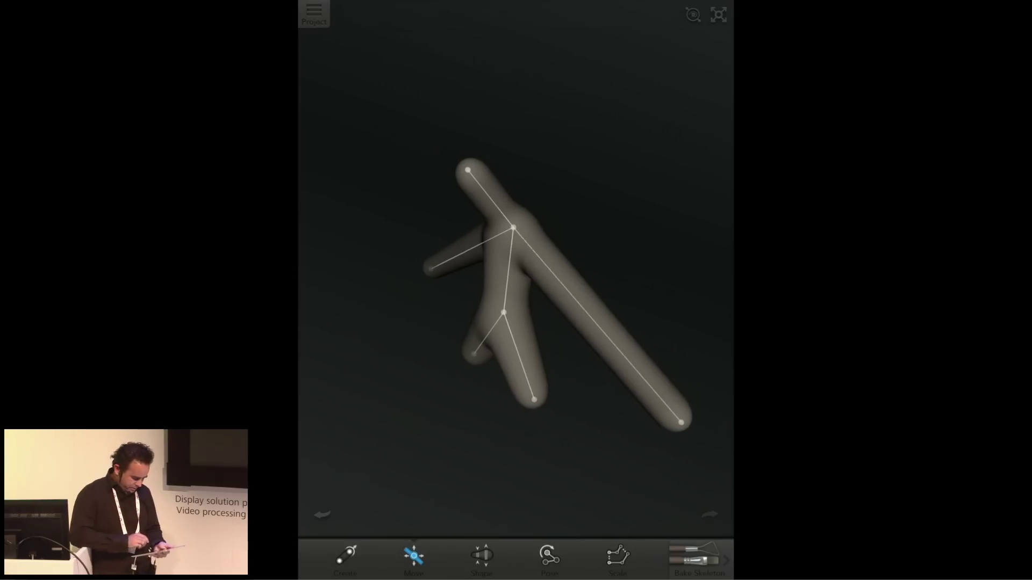
left_click(322, 515)
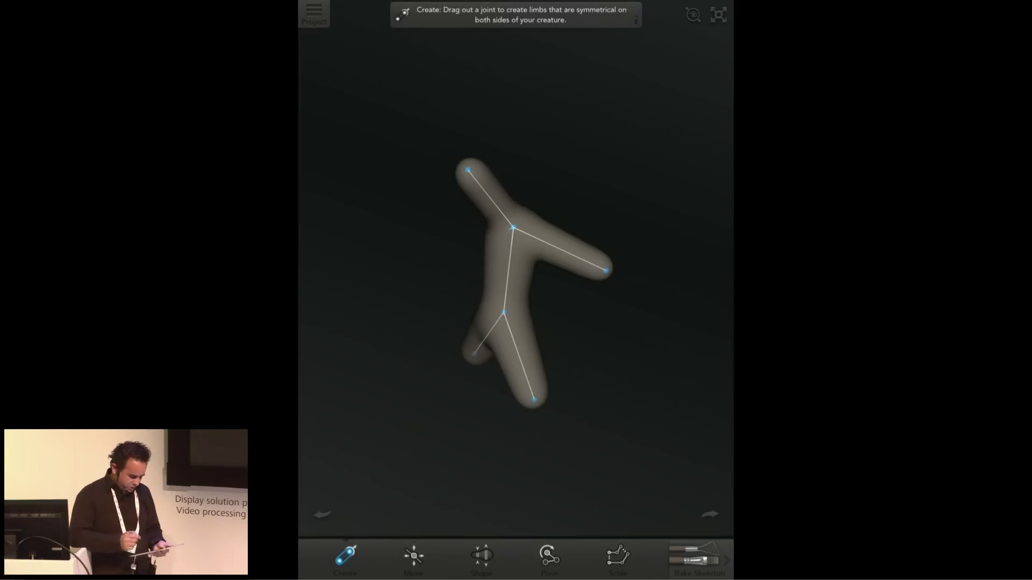
- Create long symmetrical forearms from the arm joints, ending in two-pronged, hooked claws
left_click_drag(601, 365, 580, 366)
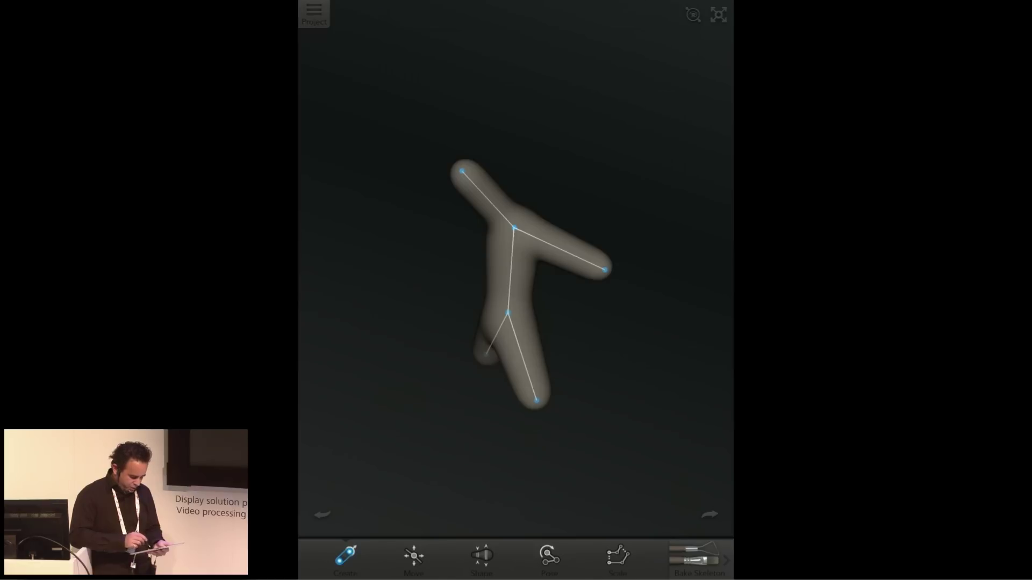
left_click_drag(605, 270, 346, 328)
left_click_drag(454, 334, 388, 396)
left_click_drag(602, 430, 606, 463)
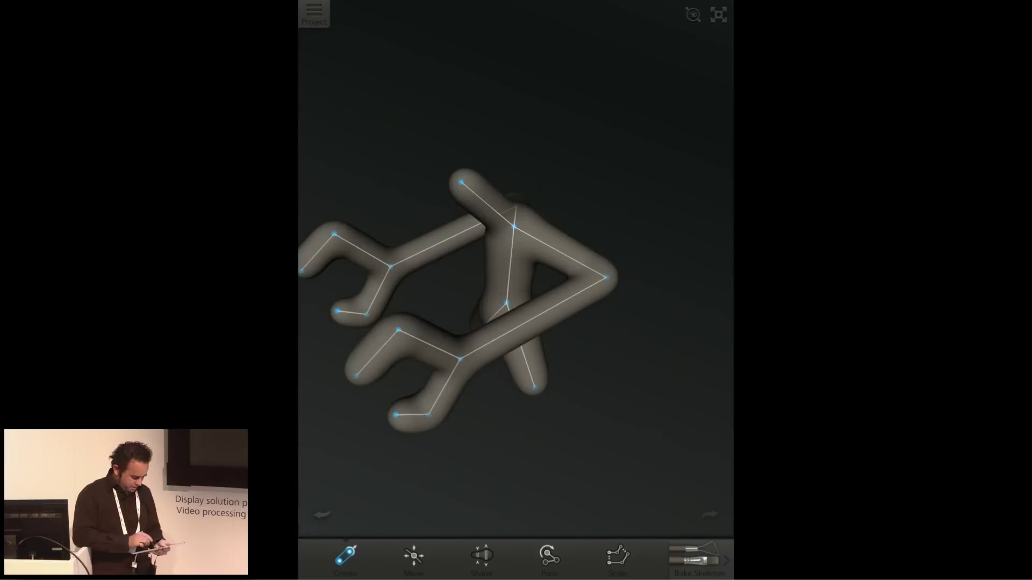
left_click_drag(396, 415, 352, 389)
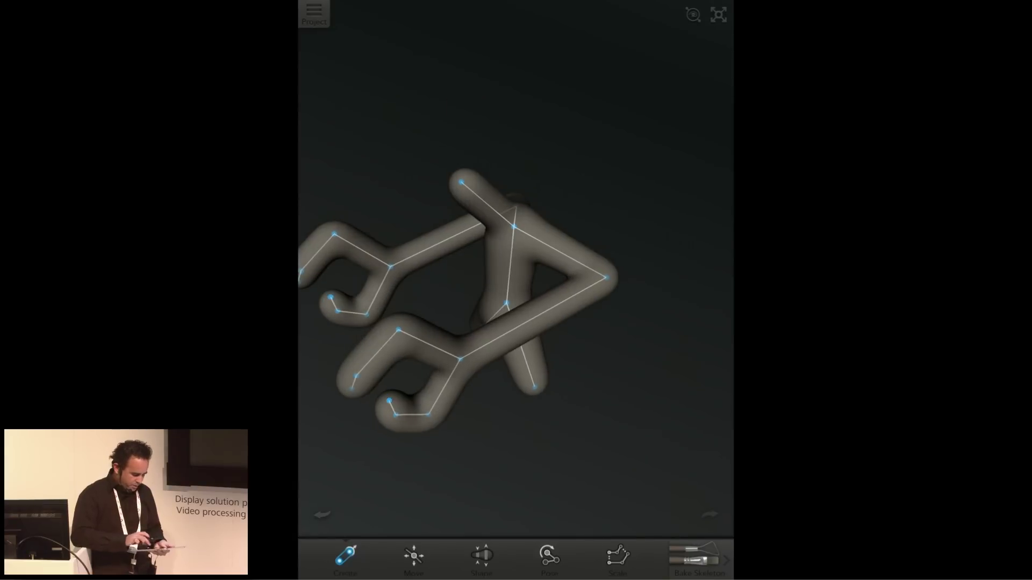
- Branch several short limbs off the creature's head joint
left_click_drag(618, 446, 589, 417)
left_click_drag(444, 181, 417, 208)
left_click_drag(565, 456, 619, 452)
left_click_drag(488, 159, 527, 158)
- Extend the creature's legs with symmetrical, forked lower segments
left_click_drag(617, 452, 514, 507)
left_click_drag(552, 401, 618, 408)
left_click_drag(618, 462, 522, 505)
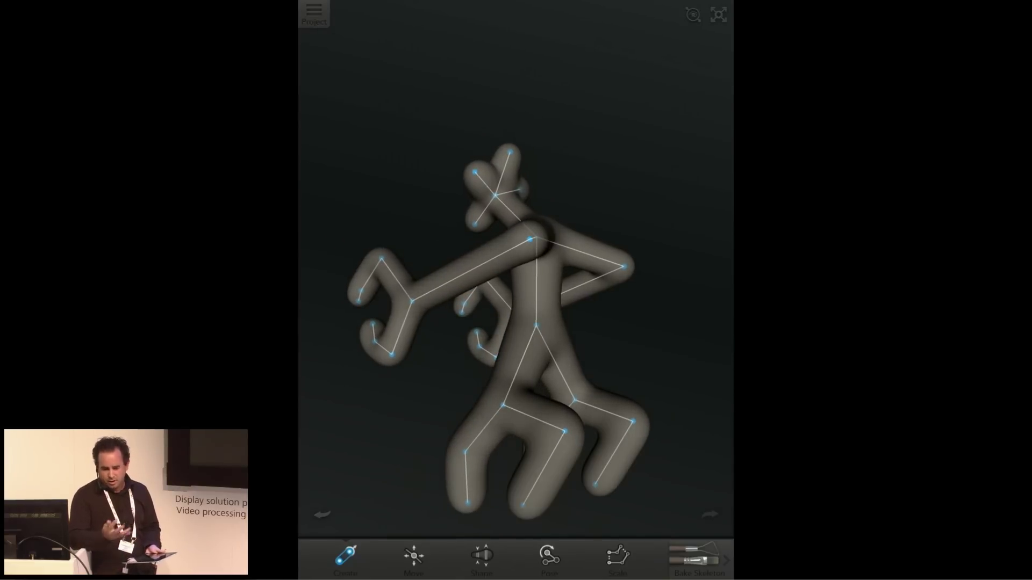
- Use the Shape tool to thicken the creature's long forearms and taper the tips of the upper claws
left_click_drag(536, 325, 548, 274)
left_click_drag(500, 457, 618, 462)
left_click_drag(585, 279, 528, 284)
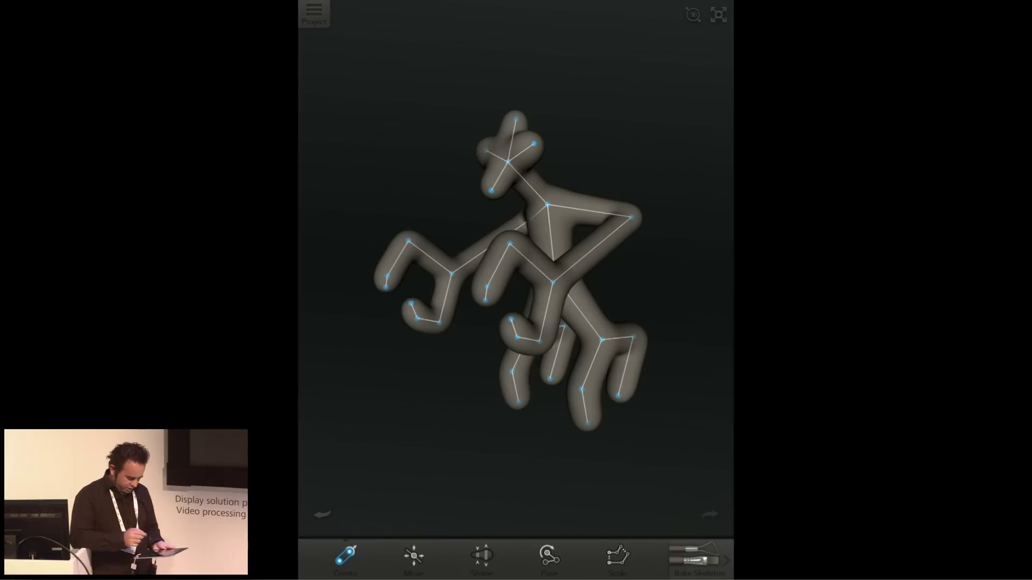
left_click(482, 556)
left_click_drag(628, 355, 628, 378)
left_click_drag(580, 259, 609, 217)
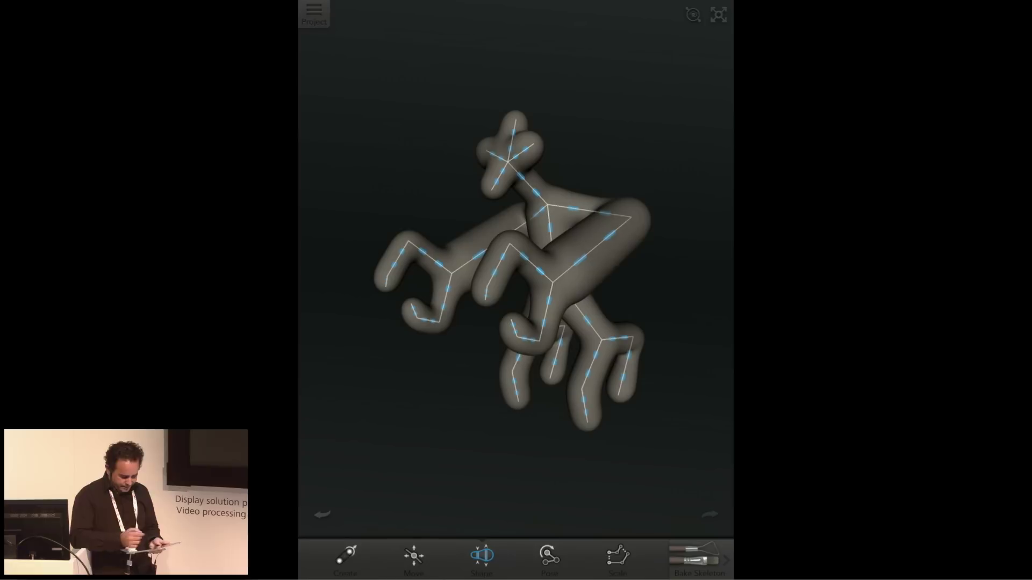
left_click_drag(486, 294, 485, 330)
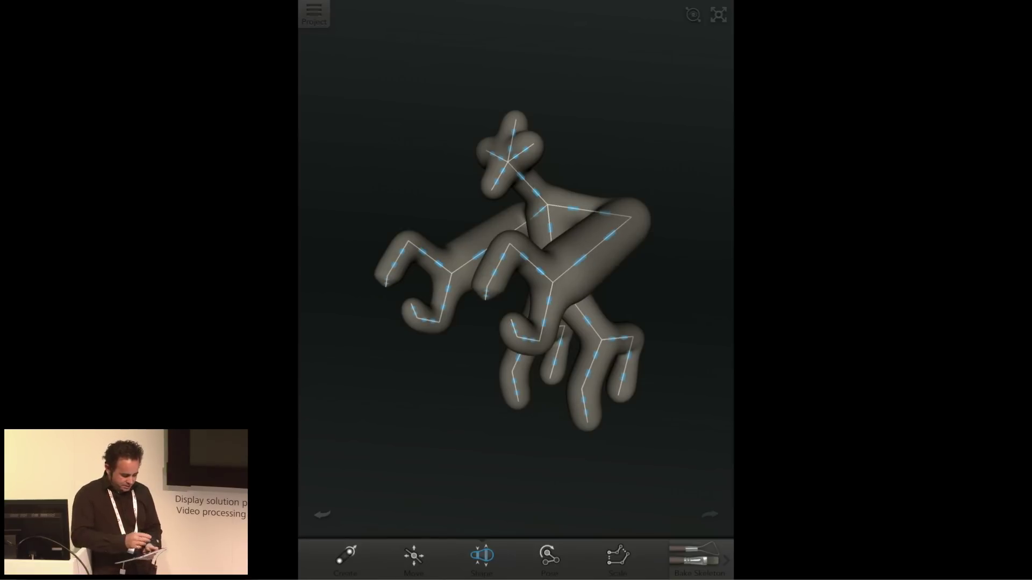
- Save the creature over the existing project and return to My Projects
left_click(314, 14)
left_click(609, 177)
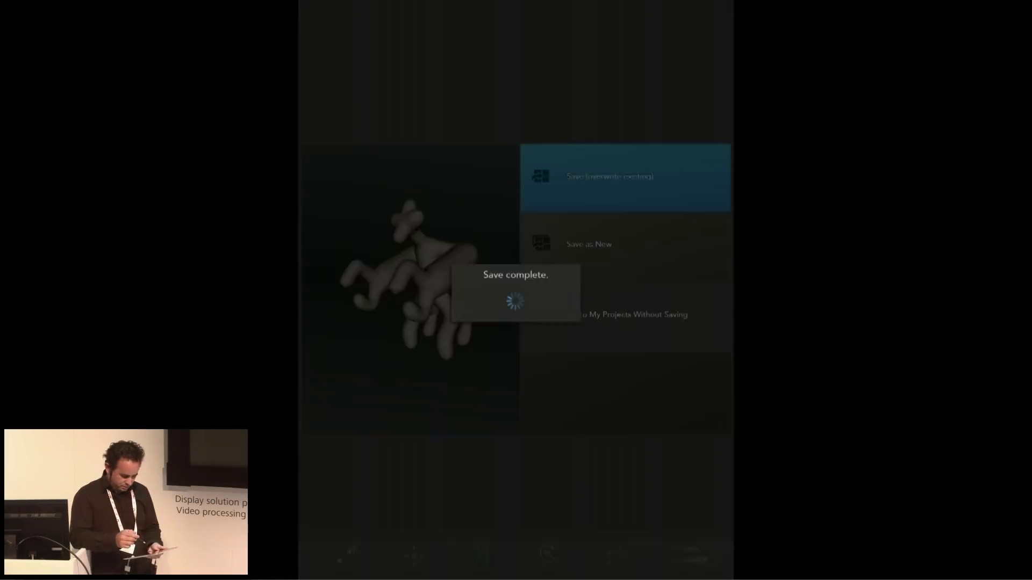
left_click(411, 289)
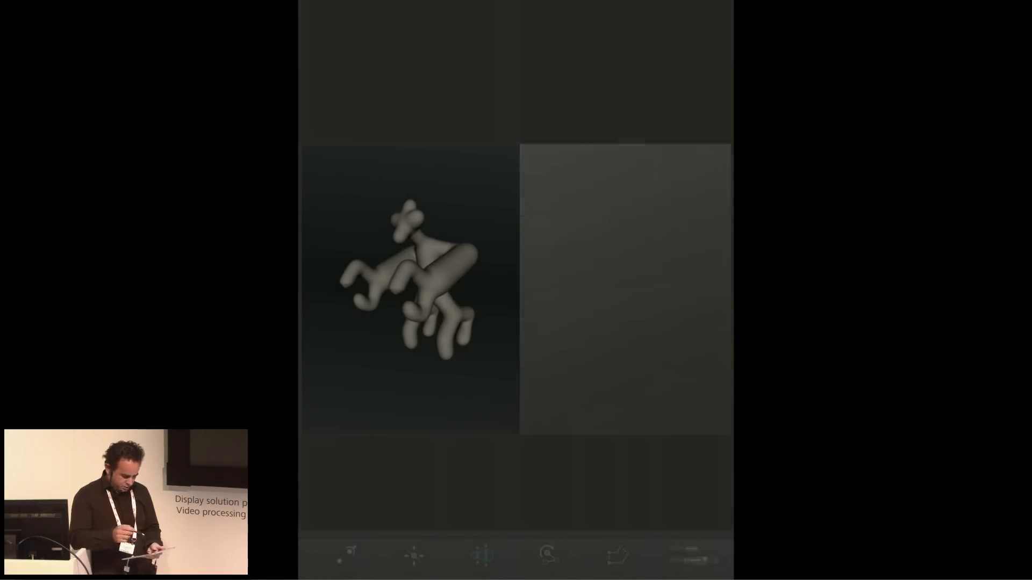
left_click(313, 15)
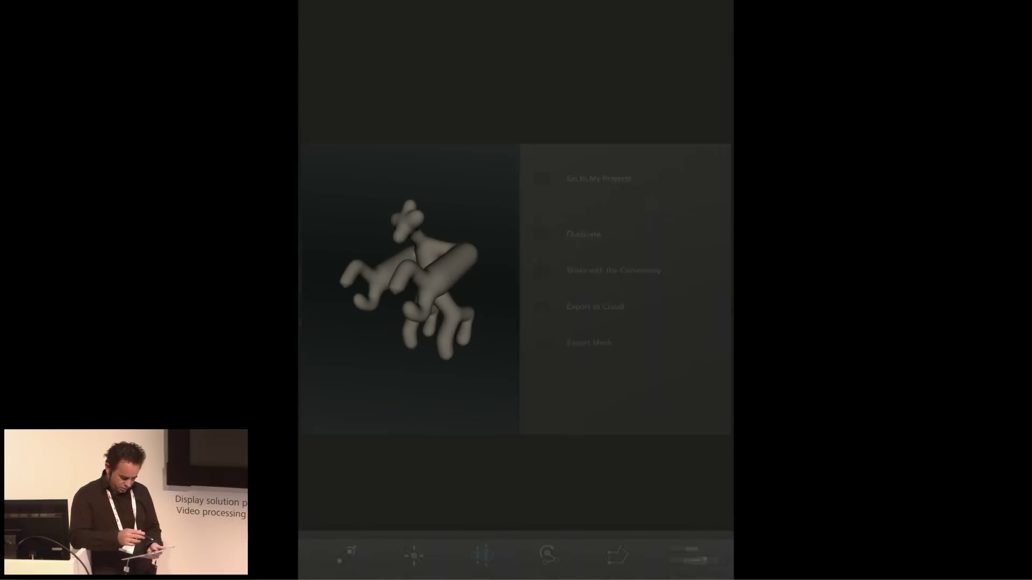
left_click(598, 178)
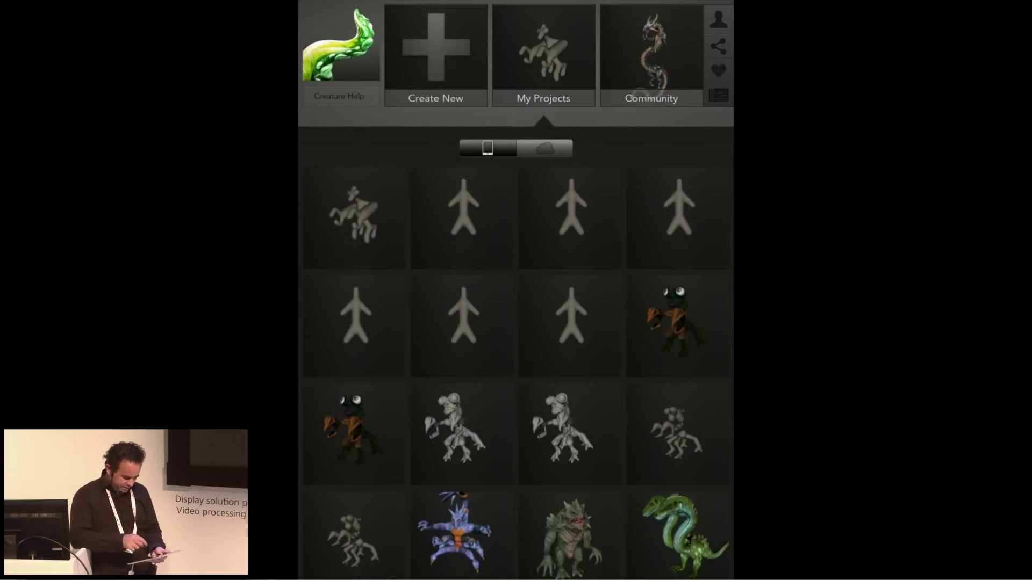
- Open the existing unpainted creature with tapered claws and bulbous eyes, and bake its skeleton for sculpting and painting
left_click(676, 432)
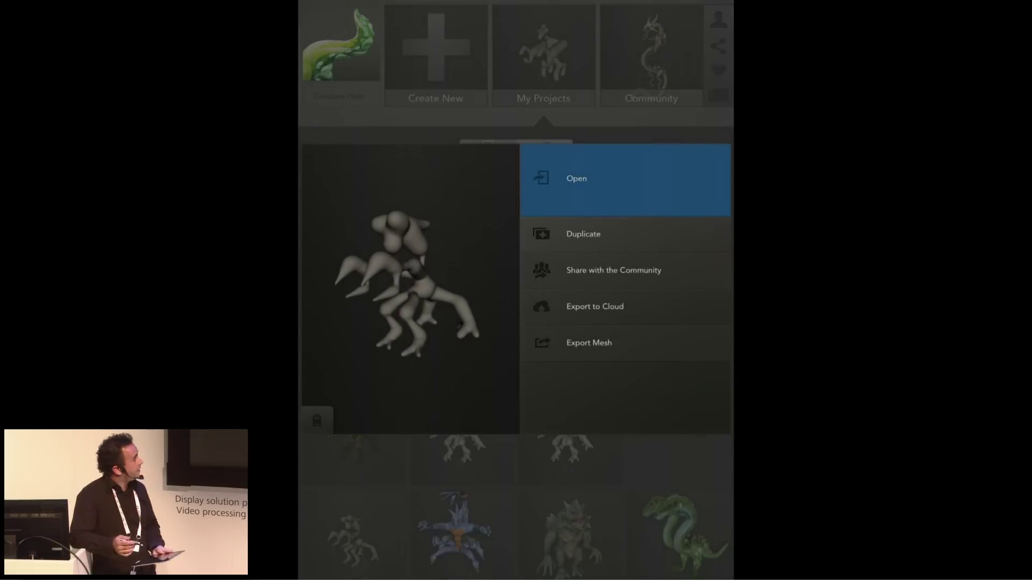
left_click(591, 179)
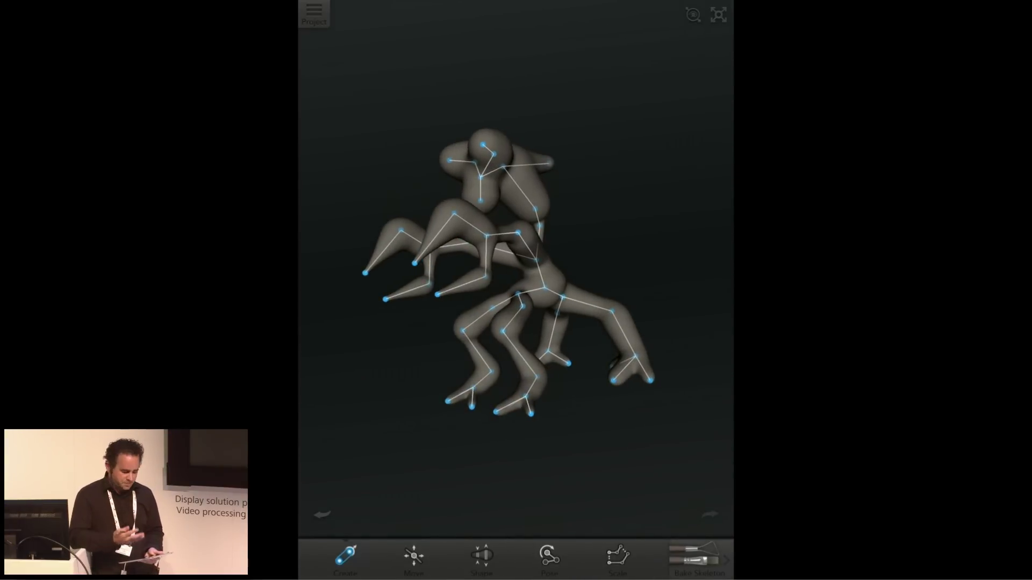
scroll(516, 290, "up", 4)
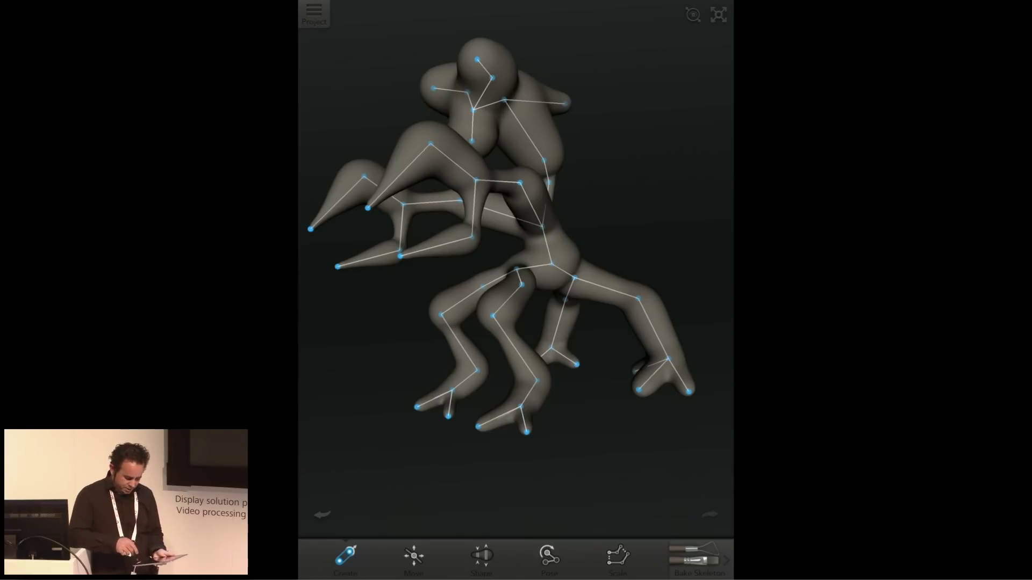
left_click(698, 559)
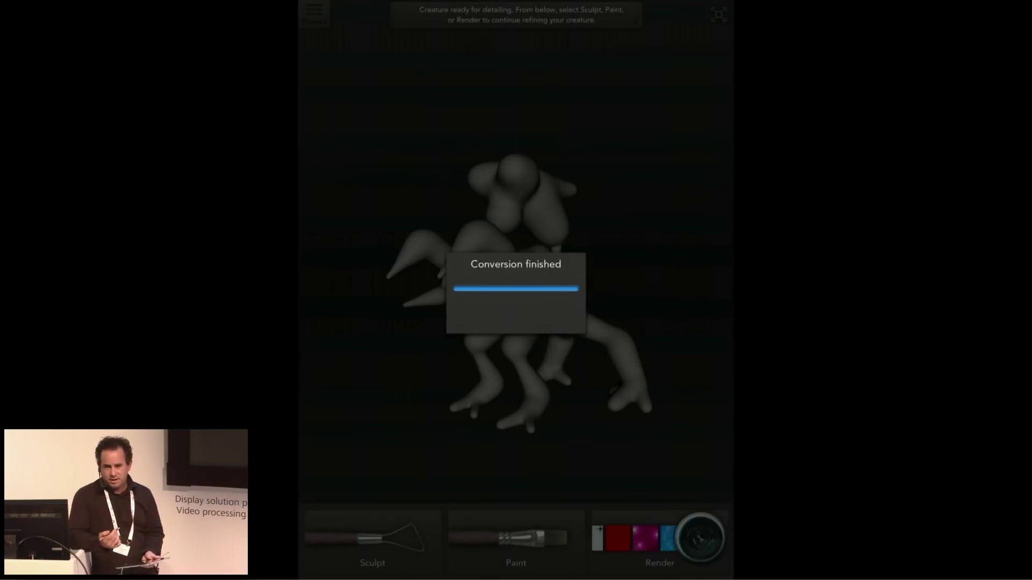
left_click_drag(556, 306, 534, 223)
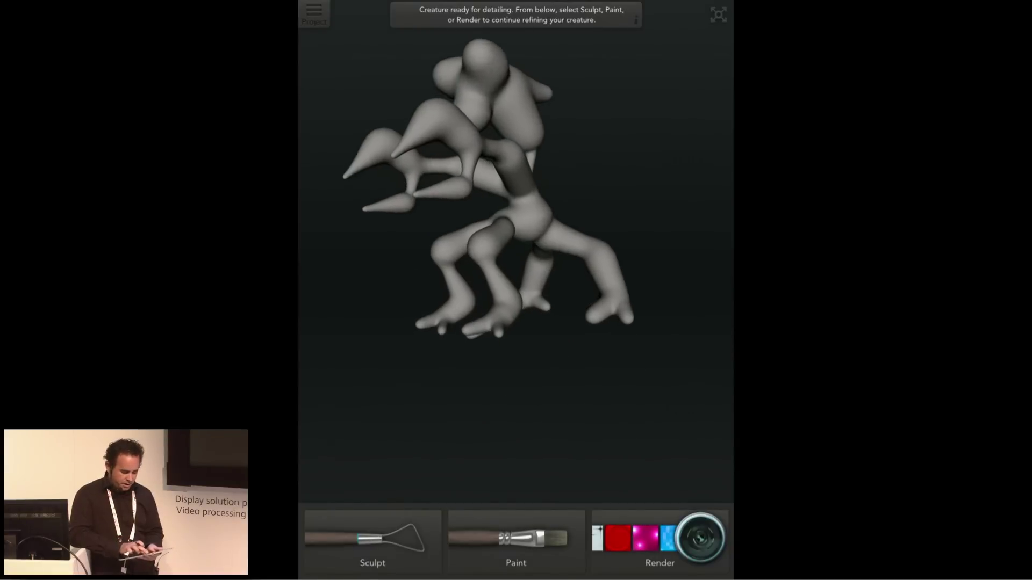
- Sculpt Out raised ridges along the shin and foot of the creature's rear leg with the smallest brush size
scroll(534, 223, "up", 3)
left_click_drag(484, 269, 529, 268)
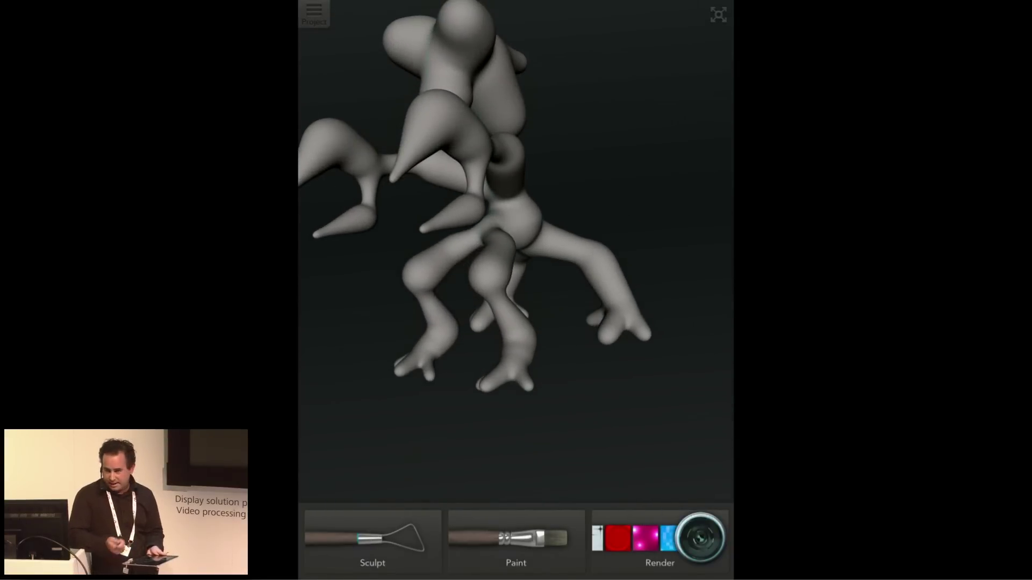
left_click(372, 540)
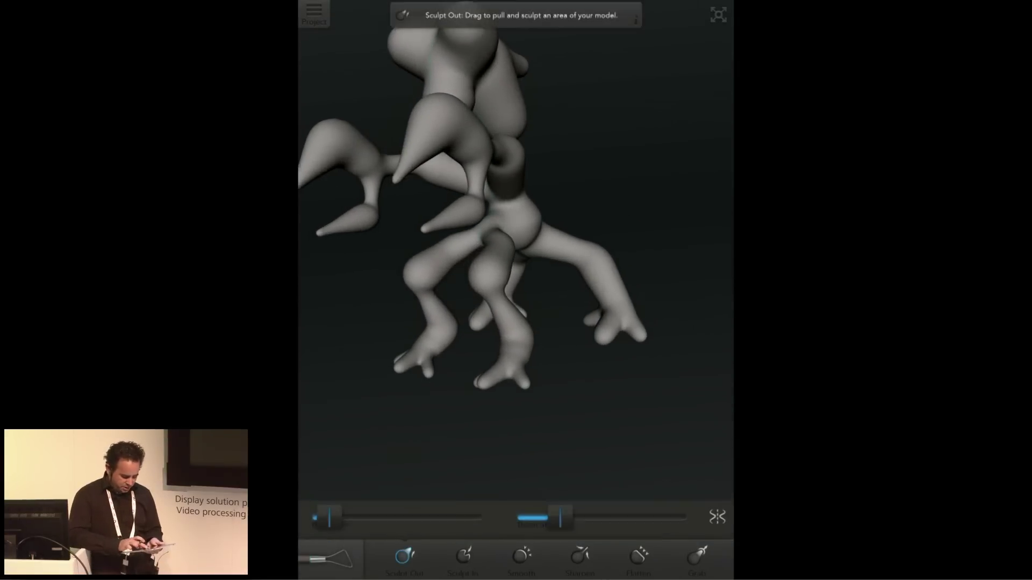
scroll(494, 225, "down", 3)
scroll(516, 241, "up", 5)
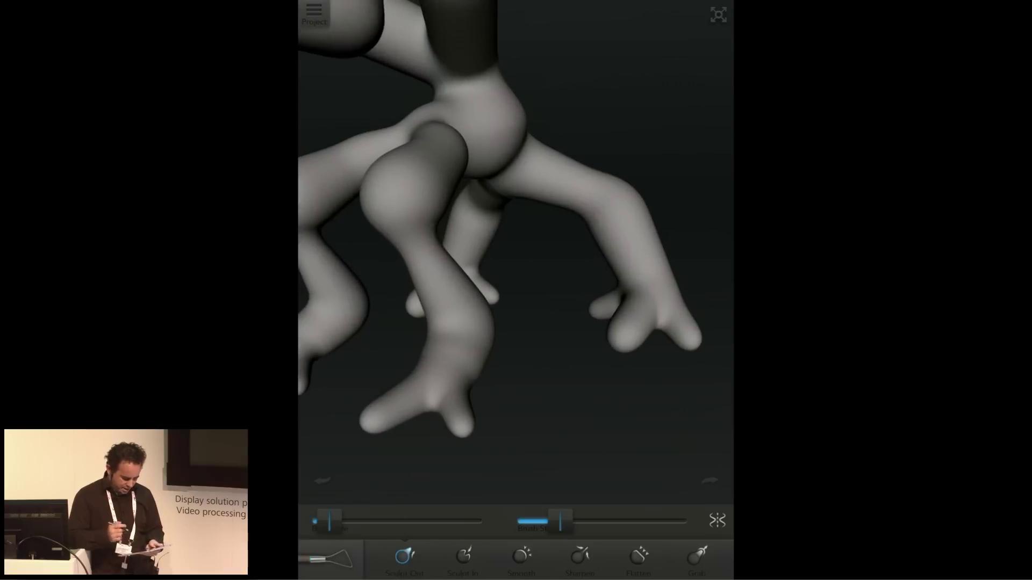
mouse_move(329, 521)
left_mouse_down()
mouse_move(348, 520)
mouse_move(319, 520)
left_mouse_up()
scroll(516, 242, "up", 3)
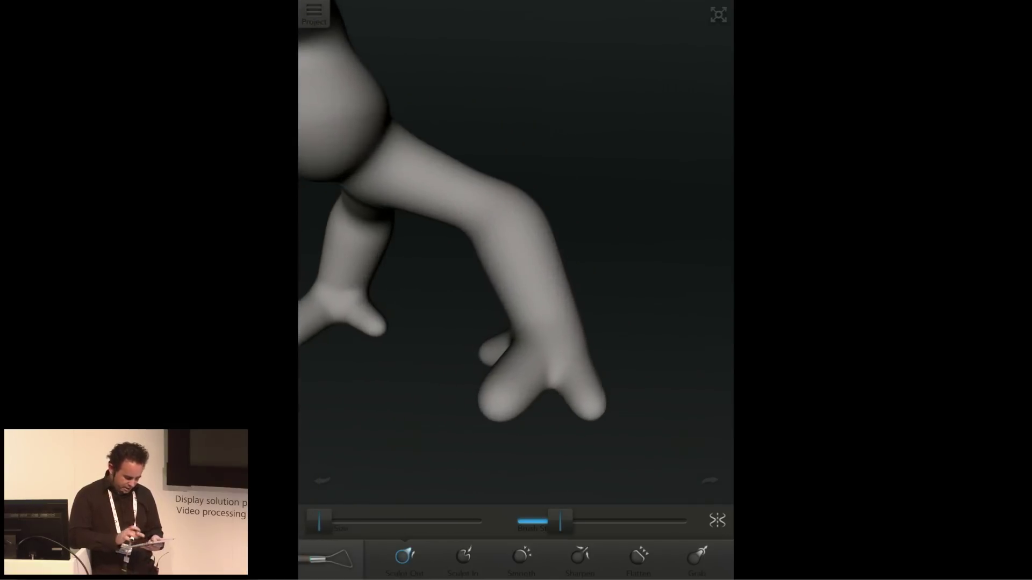
mouse_move(530, 344)
left_mouse_down()
mouse_move(509, 378)
mouse_move(523, 316)
left_mouse_up()
mouse_move(588, 379)
left_mouse_down()
mouse_move(570, 311)
mouse_move(573, 372)
left_mouse_up()
left_click_drag(534, 339, 504, 217)
mouse_move(504, 217)
left_mouse_down()
mouse_move(525, 295)
mouse_move(532, 225)
left_mouse_up()
left_click_drag(532, 226, 551, 296)
left_click_drag(492, 237, 513, 301)
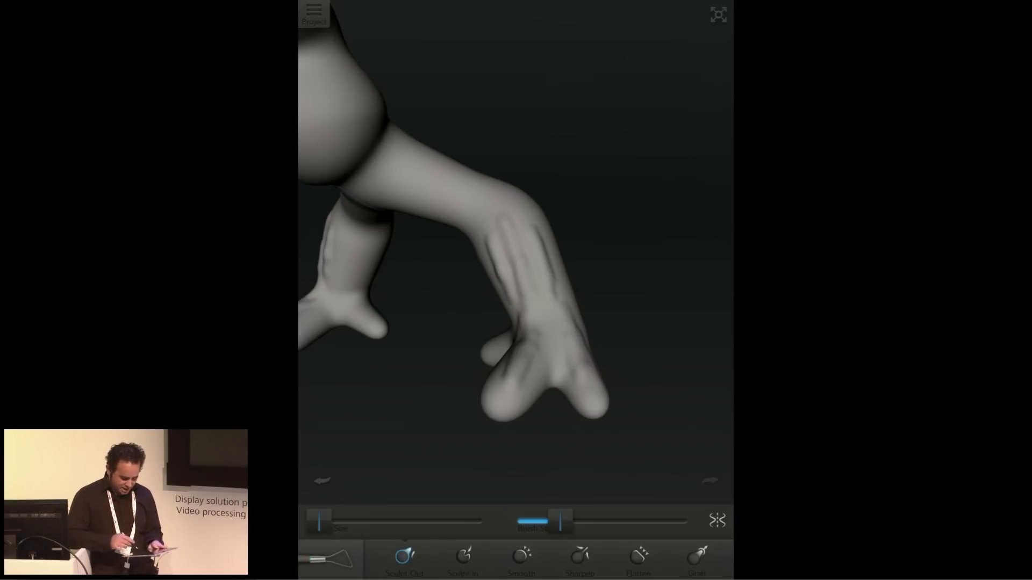
- Carve into the rear leg's shin with Sculpt In and pull its knee outward with Grab
left_click(462, 556)
mouse_move(516, 255)
left_mouse_down()
mouse_move(519, 290)
mouse_move(542, 307)
mouse_move(546, 236)
mouse_move(549, 276)
left_mouse_up()
left_click(521, 557)
left_click(579, 556)
left_click(638, 556)
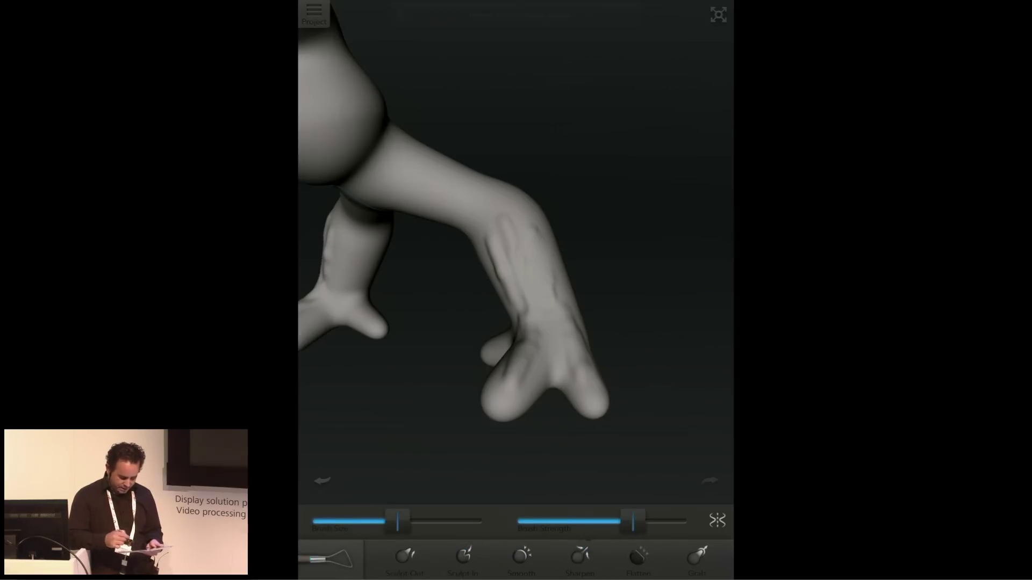
left_click(696, 556)
left_click_drag(519, 207, 531, 184)
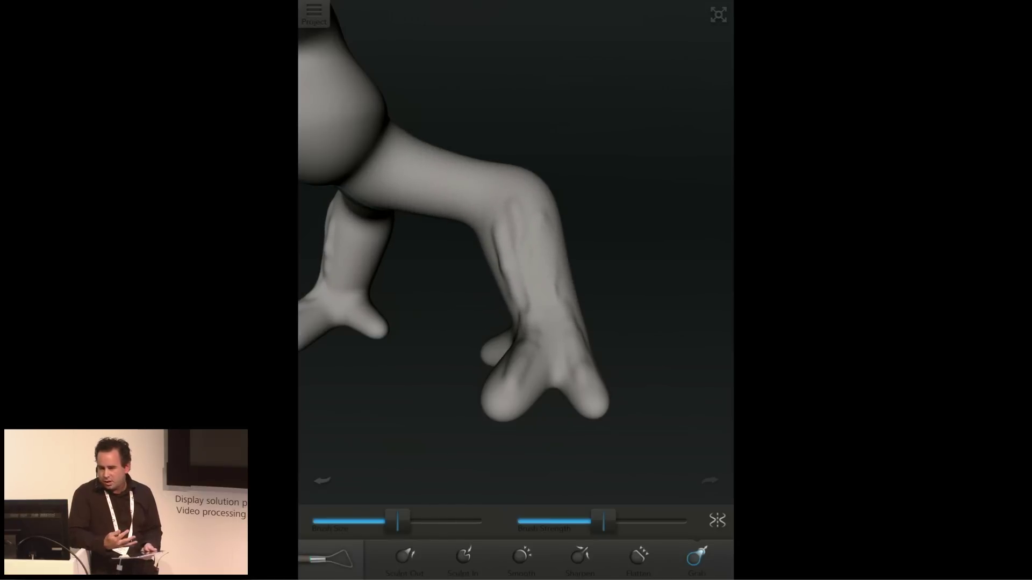
- Choose a green swatch and paint the rear leg's shin and thigh with the Paint Brush
left_click(331, 559)
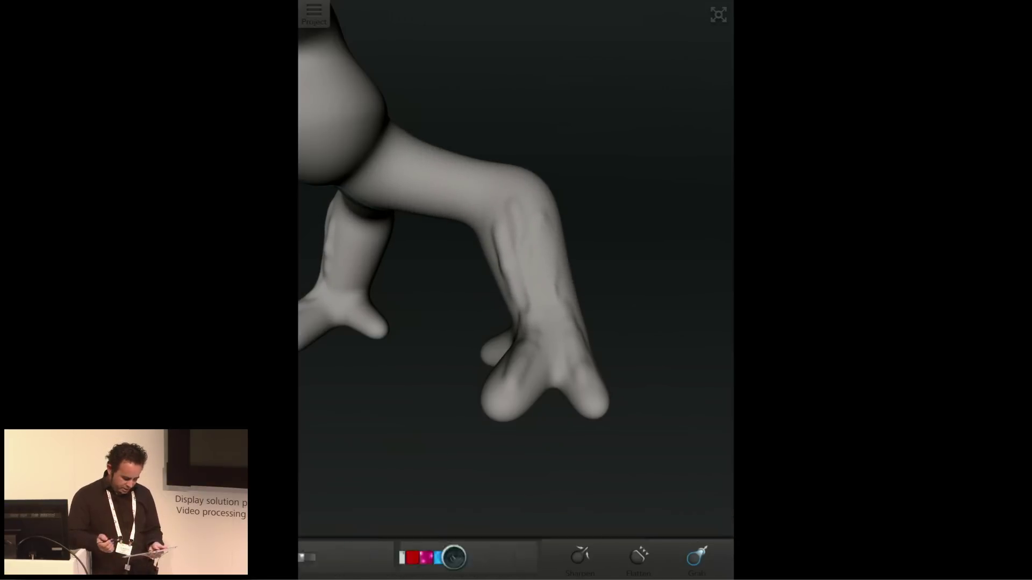
left_click(516, 540)
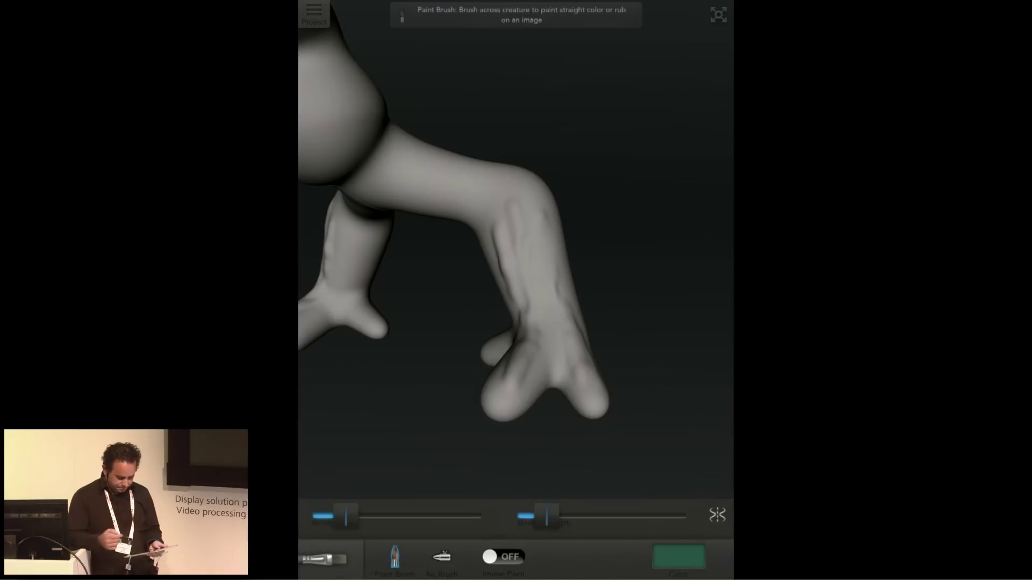
left_click(678, 556)
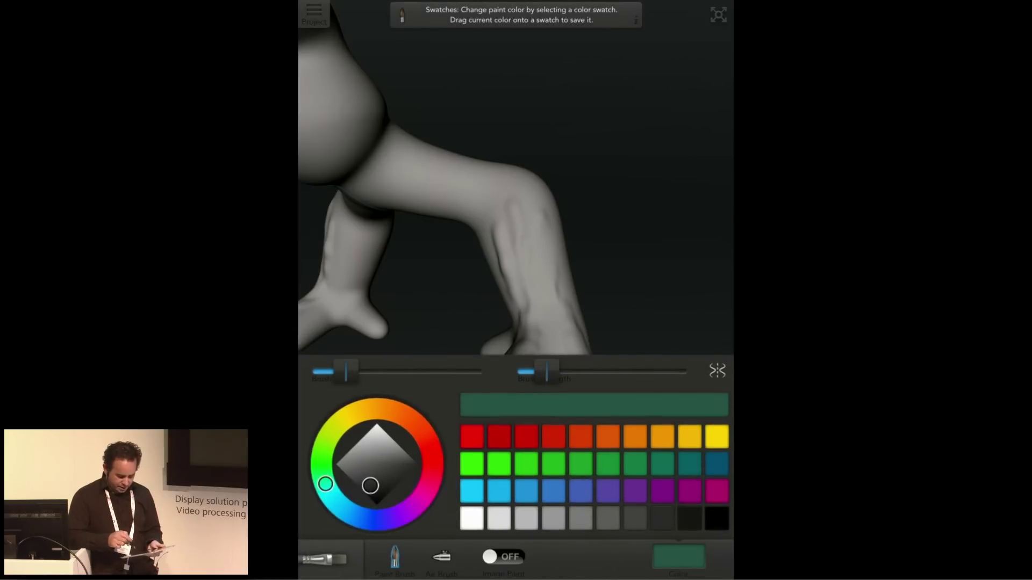
left_click(635, 464)
mouse_move(537, 226)
left_mouse_down()
mouse_move(527, 284)
mouse_move(504, 185)
mouse_move(497, 236)
mouse_move(546, 296)
mouse_move(473, 180)
mouse_move(422, 189)
left_mouse_up()
- Select the Air Brush and set the paint color to a darker green
left_click(442, 557)
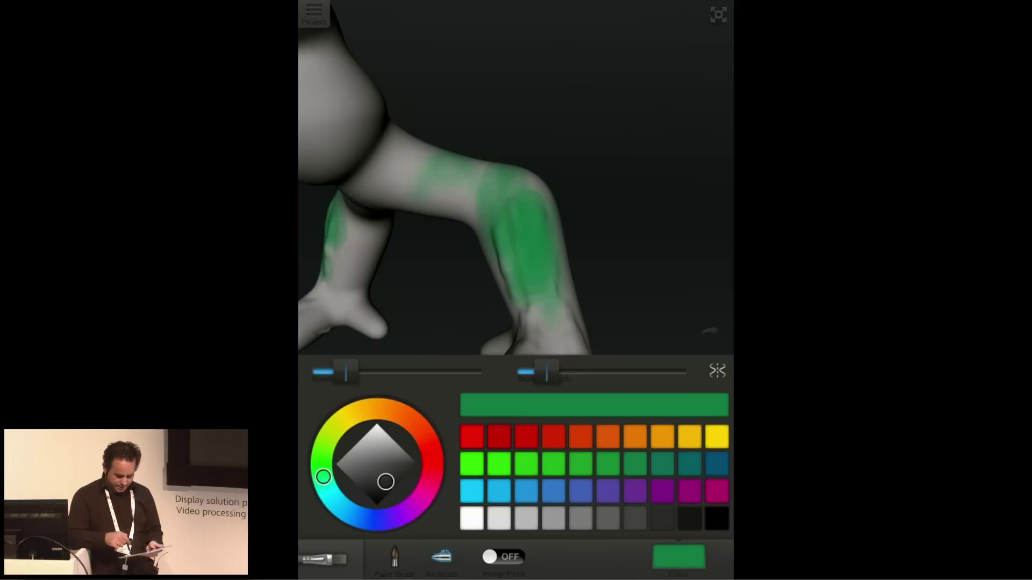
left_click_drag(386, 482, 376, 487)
left_click_drag(607, 226, 671, 172)
scroll(506, 228, "down", 3)
left_click(441, 557)
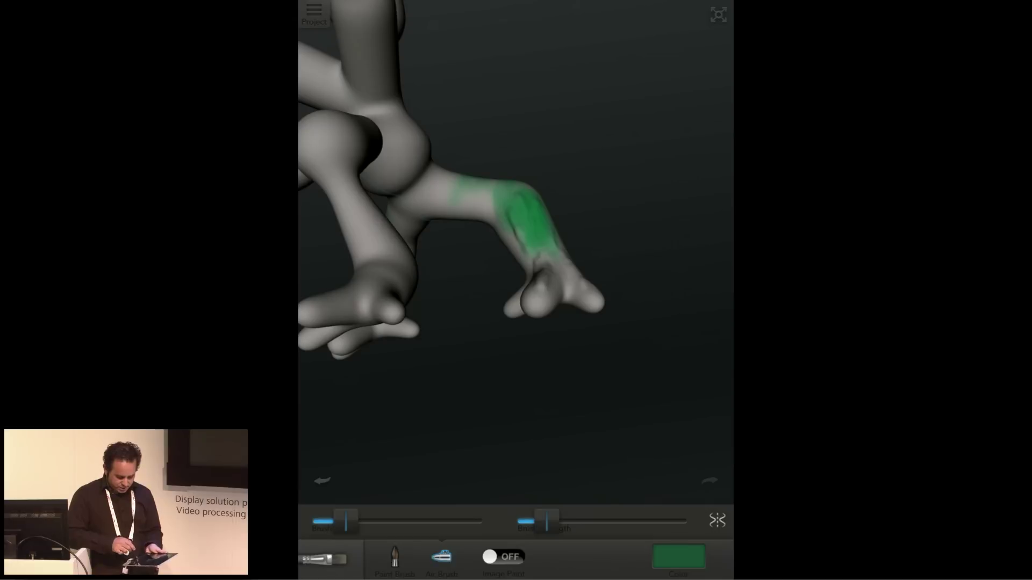
- Turn on Image Paint, line the head up with the portrait photo, and rub the face onto it
left_click(504, 557)
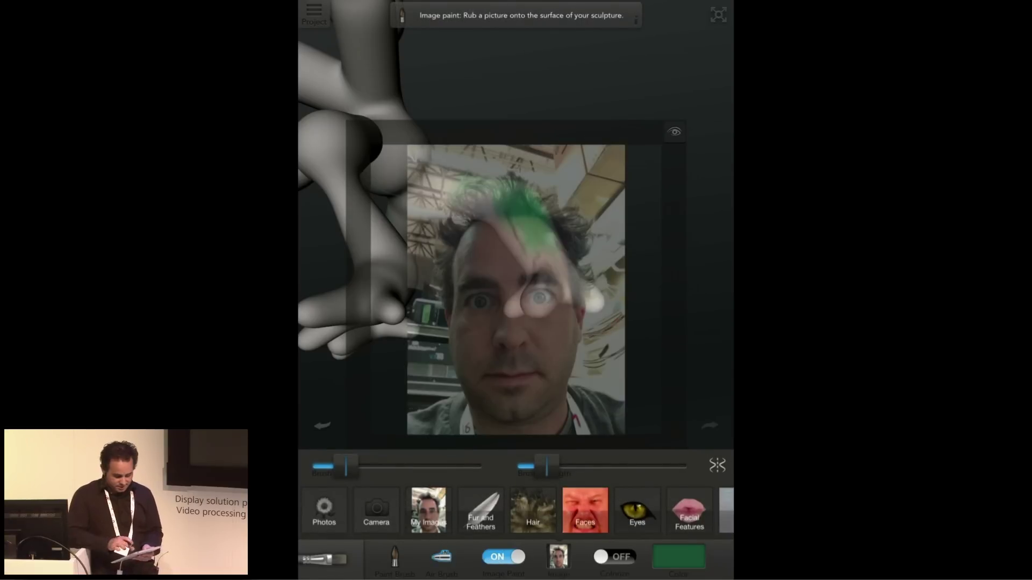
left_click_drag(526, 241, 538, 284)
scroll(511, 242, "down", 5)
scroll(511, 291, "up", 5)
left_click(376, 509)
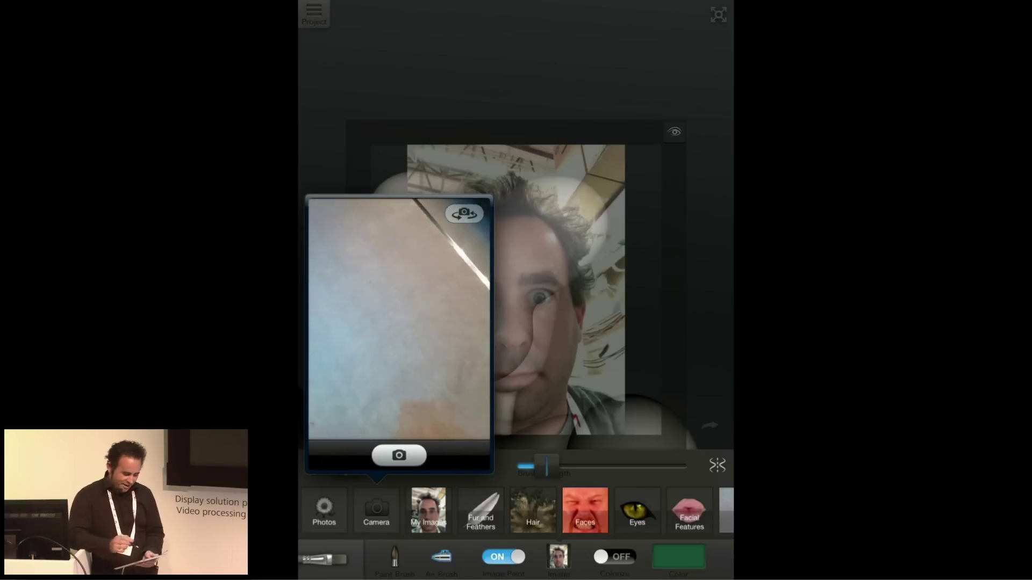
mouse_move(497, 349)
left_mouse_down()
mouse_move(497, 296)
mouse_move(481, 296)
mouse_move(538, 287)
mouse_move(529, 213)
left_mouse_up()
mouse_move(495, 295)
left_mouse_down()
mouse_move(496, 357)
mouse_move(532, 384)
mouse_move(530, 374)
mouse_move(519, 376)
mouse_move(527, 387)
mouse_move(518, 379)
left_mouse_up()
- Turn off symmetry, finish rubbing the portrait onto the nose and eyes, and turn off Image Paint
left_click(717, 465)
mouse_move(486, 323)
left_mouse_down()
mouse_move(478, 280)
mouse_move(513, 340)
left_mouse_up()
mouse_move(550, 283)
left_mouse_down()
mouse_move(516, 390)
mouse_move(536, 281)
mouse_move(489, 287)
left_mouse_up()
left_click(503, 557)
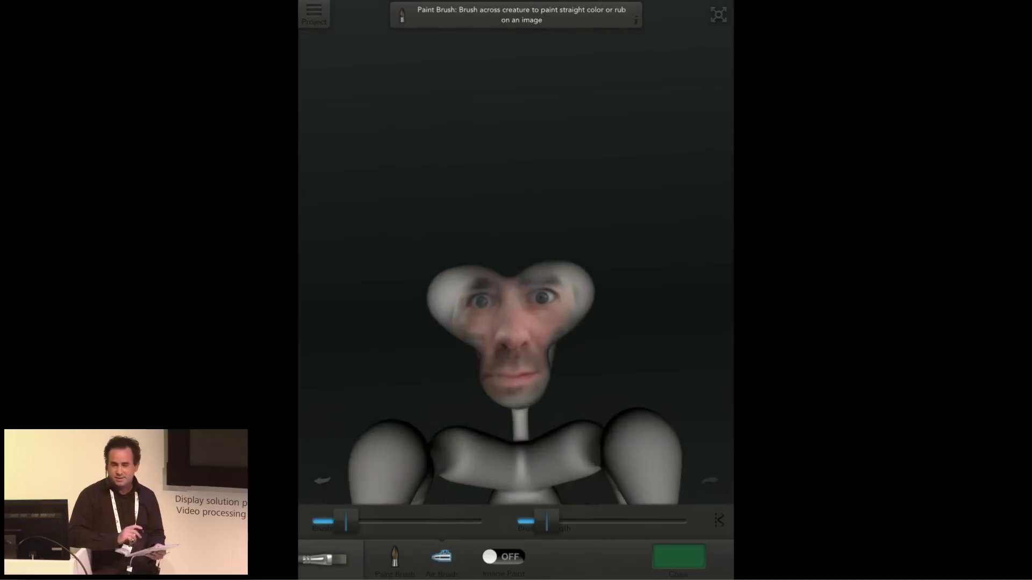
left_click_drag(607, 188, 516, 191)
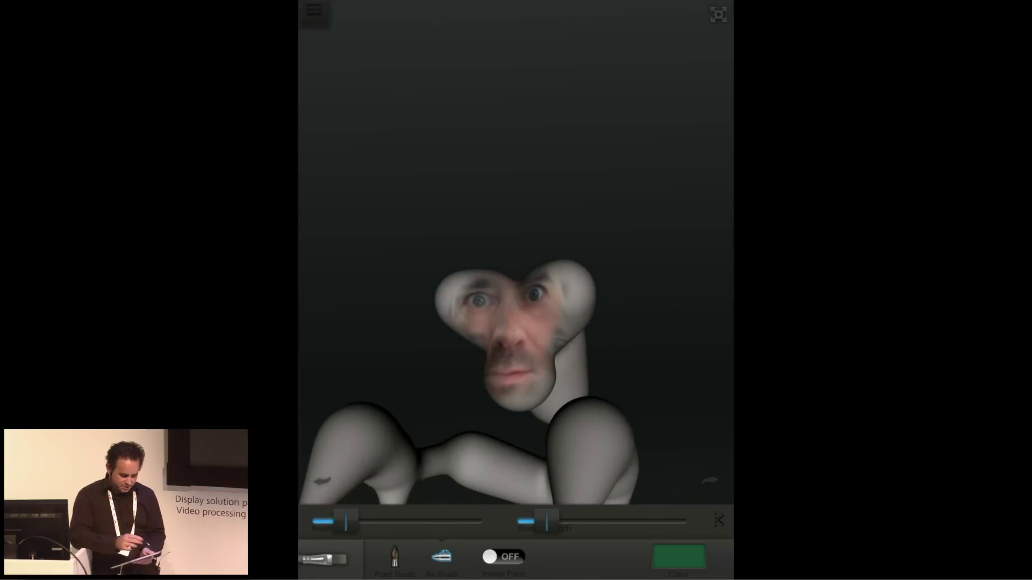
- Return to My Projects without saving the creature
left_click(314, 14)
left_click(411, 289)
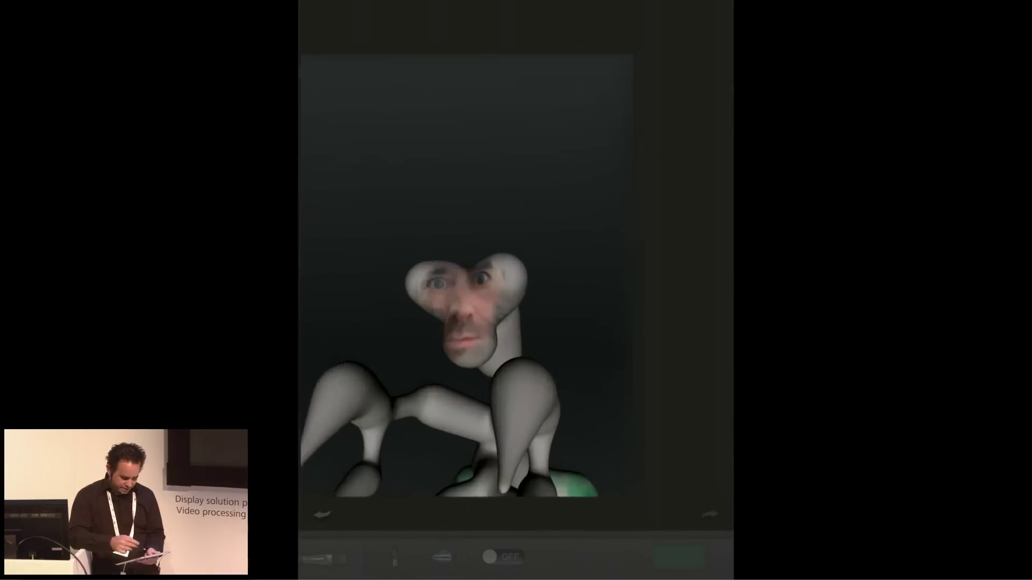
left_click(313, 15)
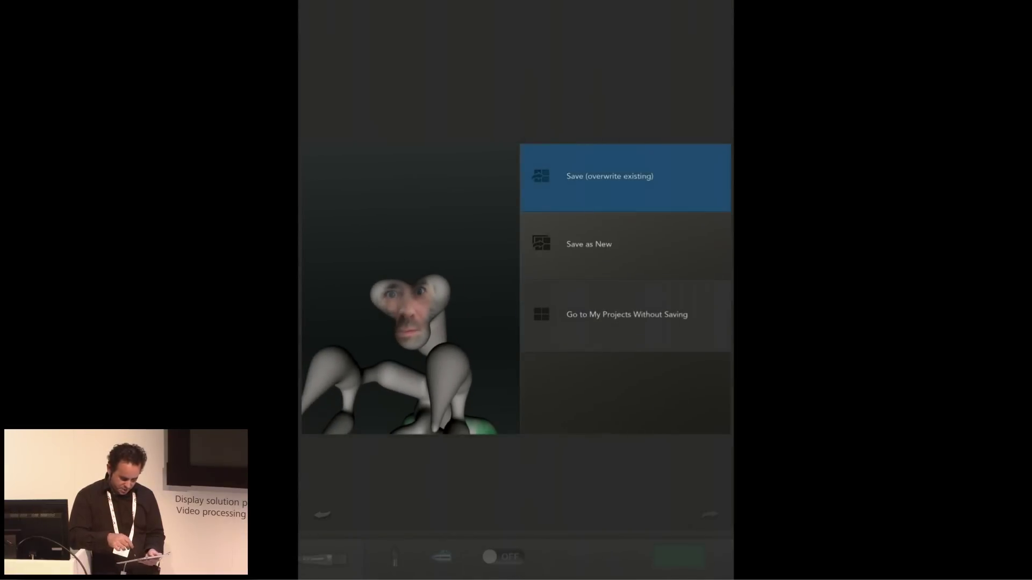
left_click(626, 315)
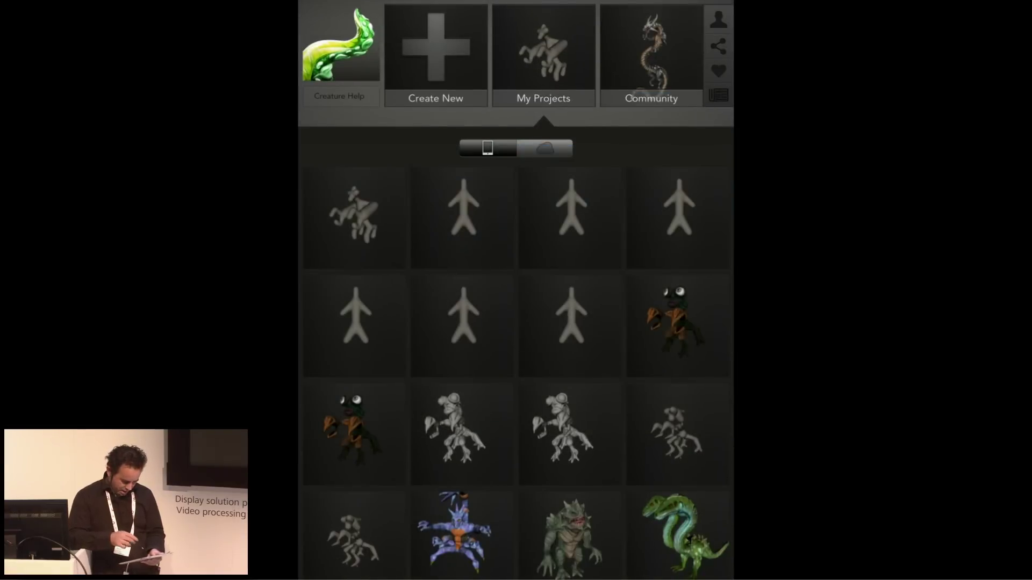
- Open the painted green creature with orange claws and inspect it from behind and from the side
left_click(354, 434)
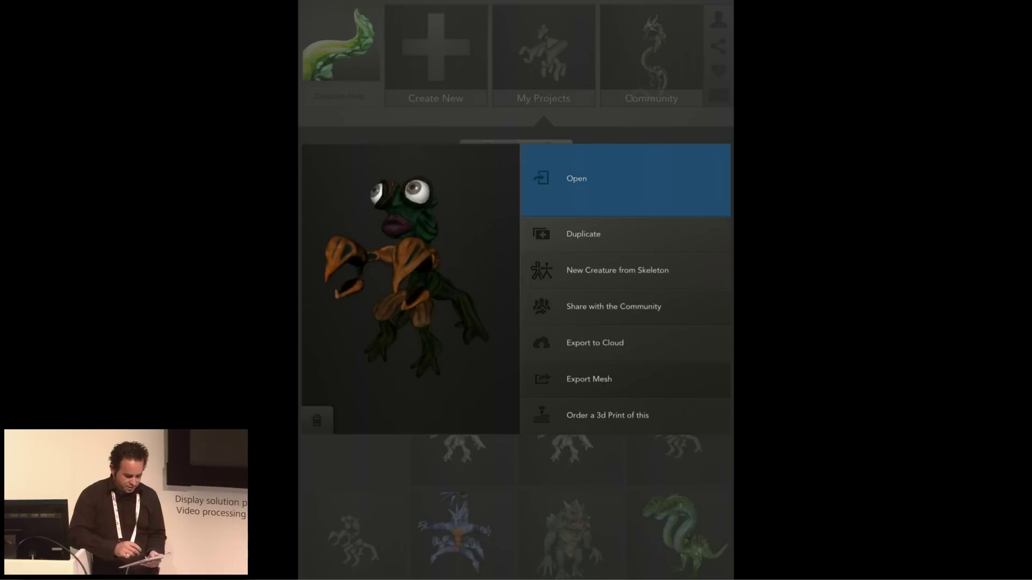
left_click(625, 180)
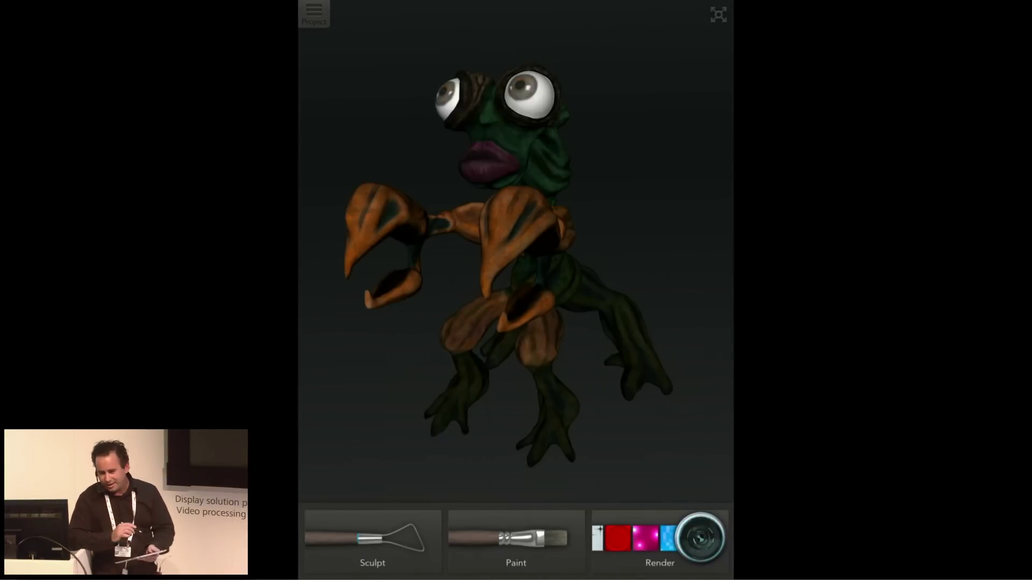
left_click_drag(430, 301, 623, 301)
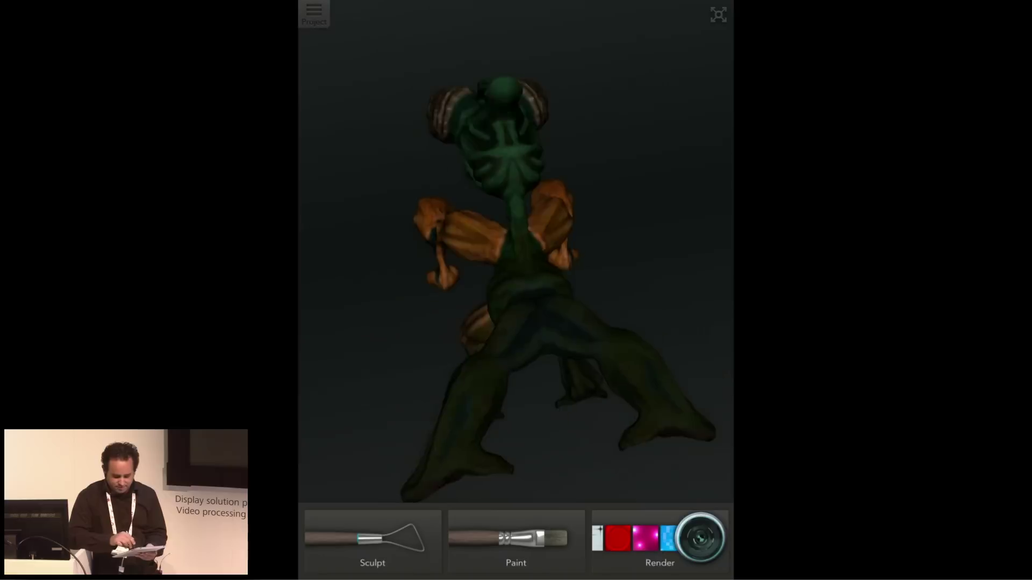
left_click_drag(462, 301, 510, 268)
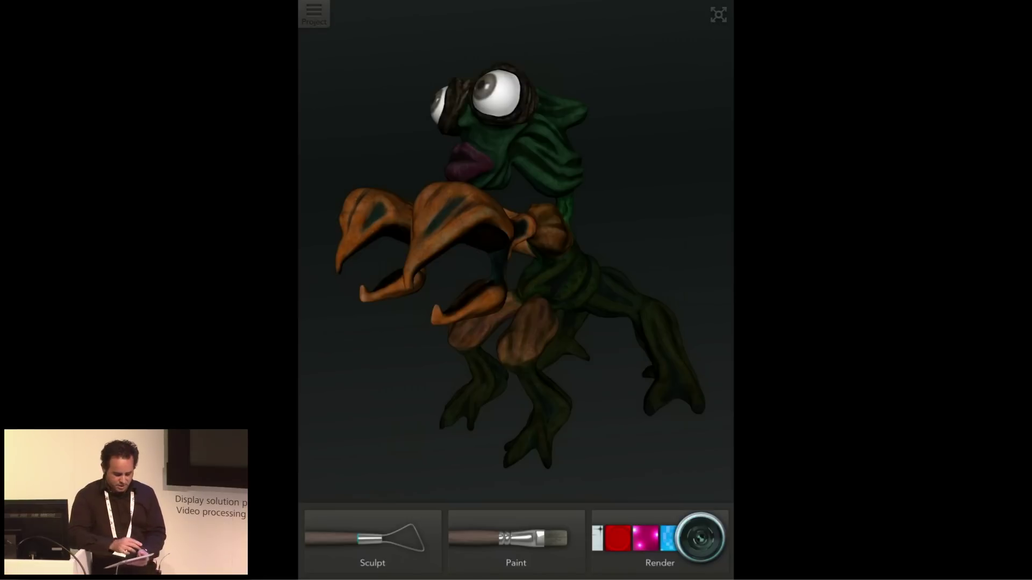
- Examine the mesh export options for the painted creature and close them without exporting
left_click(313, 14)
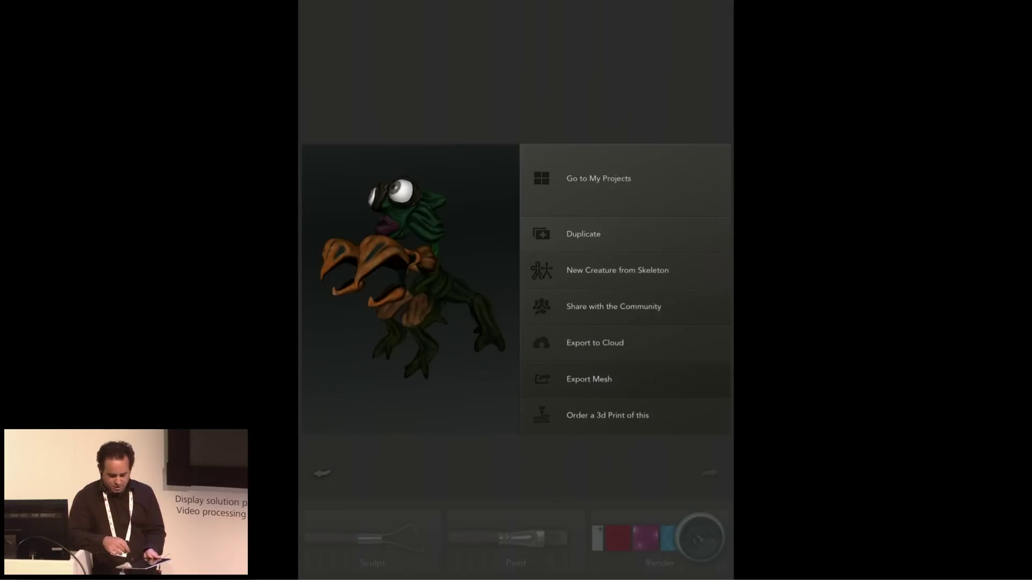
left_click(625, 380)
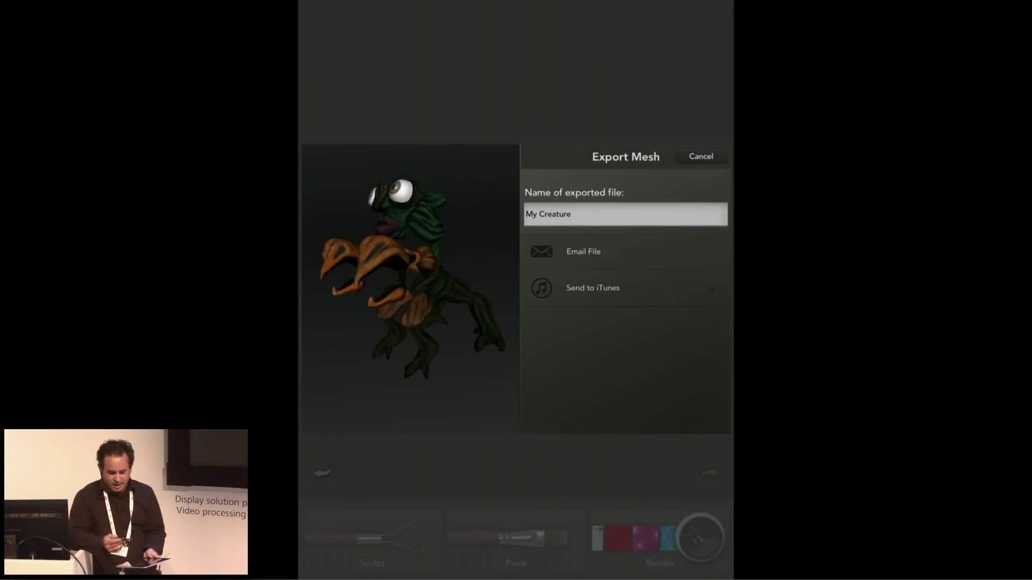
left_click(700, 156)
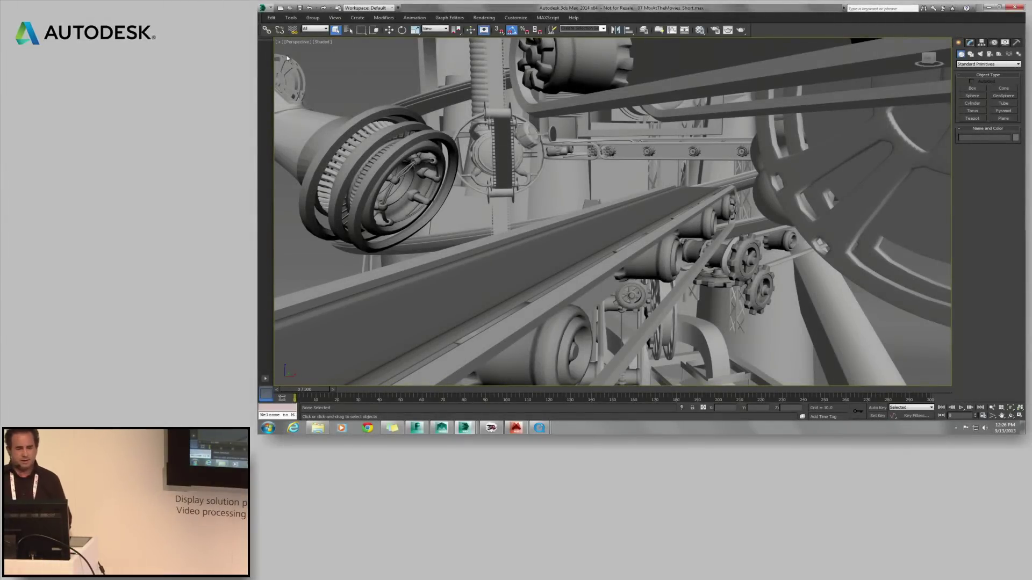
- In 3ds Max, import the SculptShape OBJ from the FourLegged folder into the current scene with the default import options
left_click(263, 8)
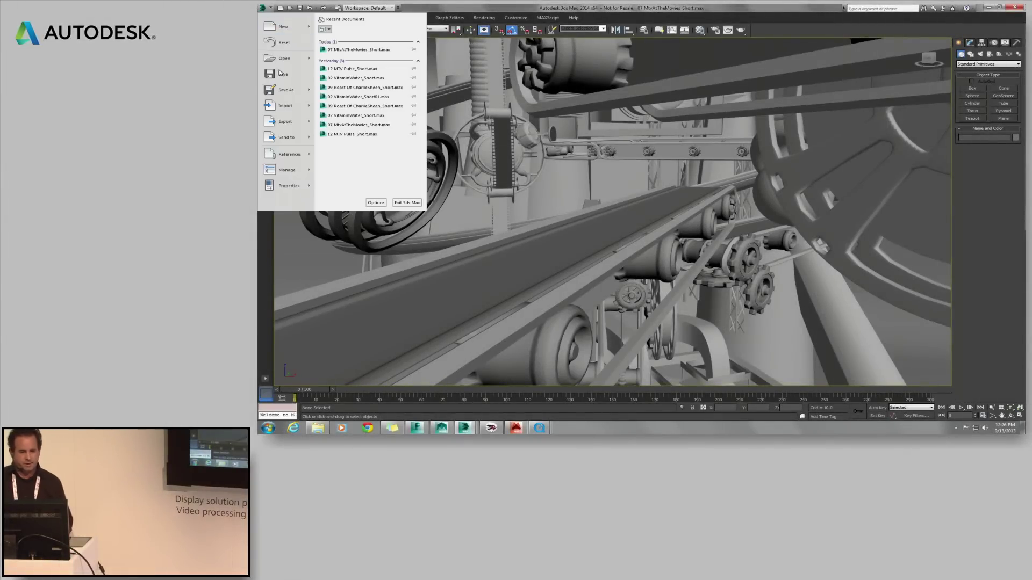
left_click(293, 111)
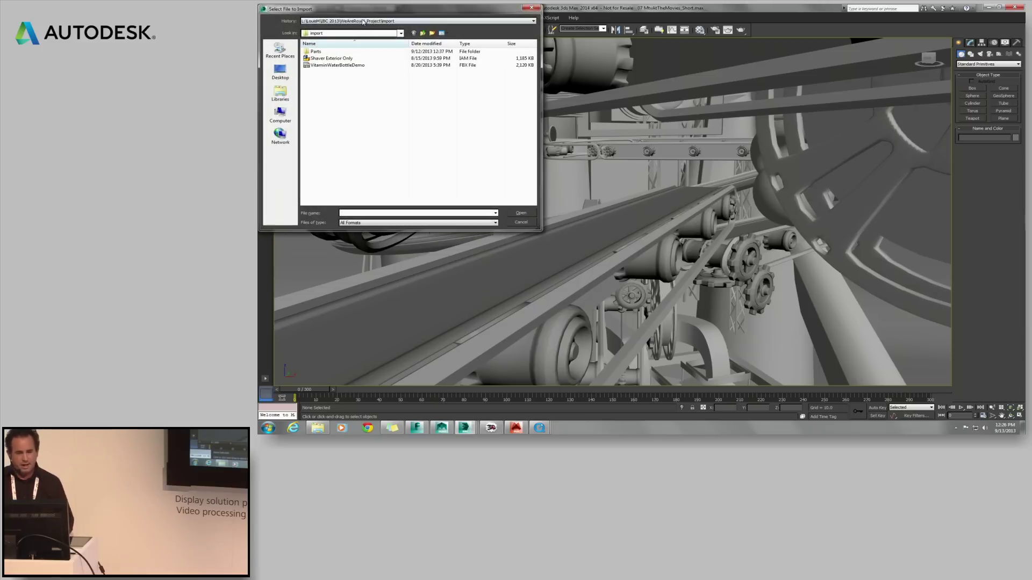
left_click(400, 21)
left_click(399, 32)
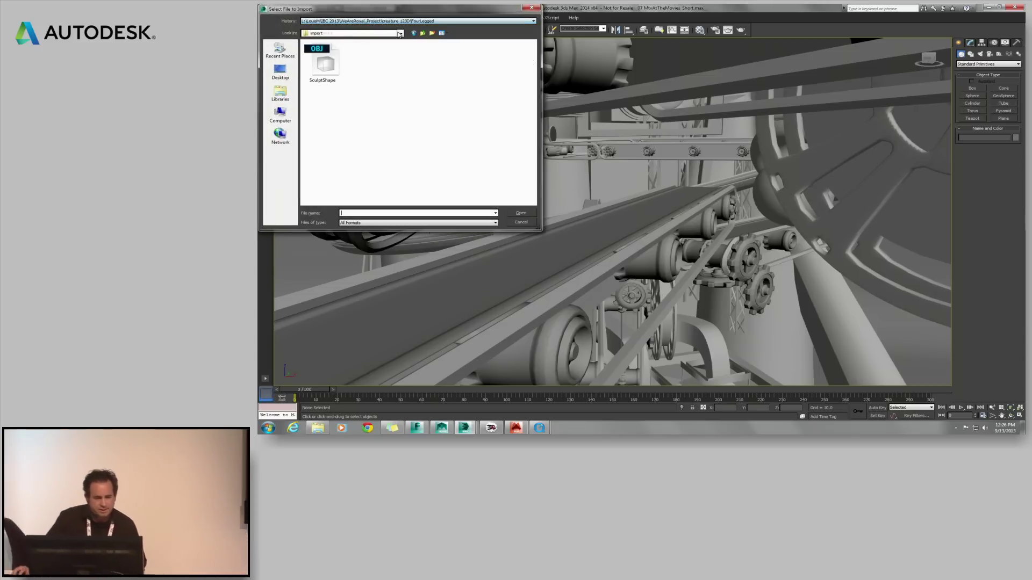
left_click(326, 64)
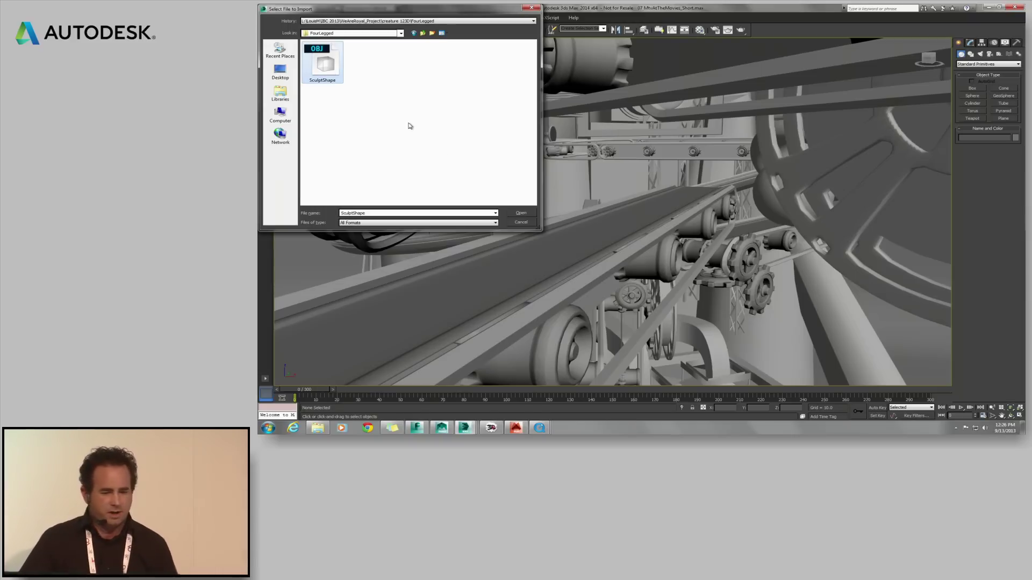
left_click(521, 212)
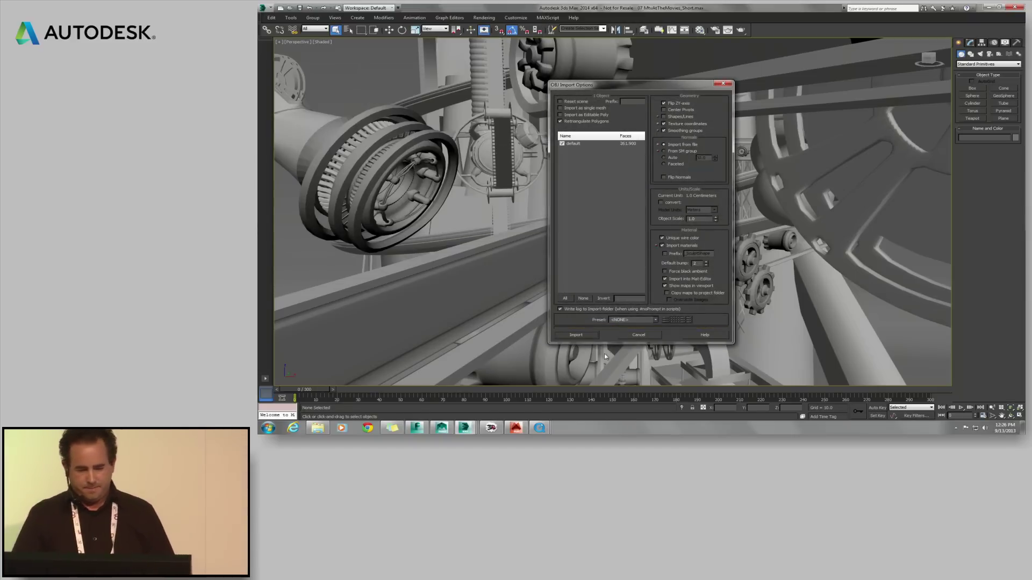
left_click(590, 326)
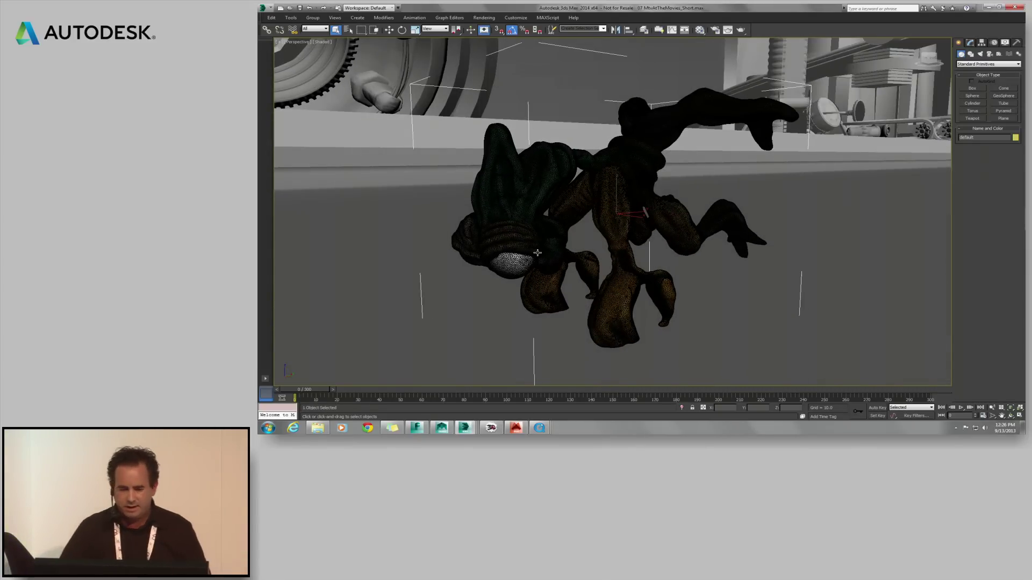
- Rotate the imported creature 90 degrees with the Transform Toolbox so it stands upright
middle_click_drag(544, 262, 539, 262, "alt")
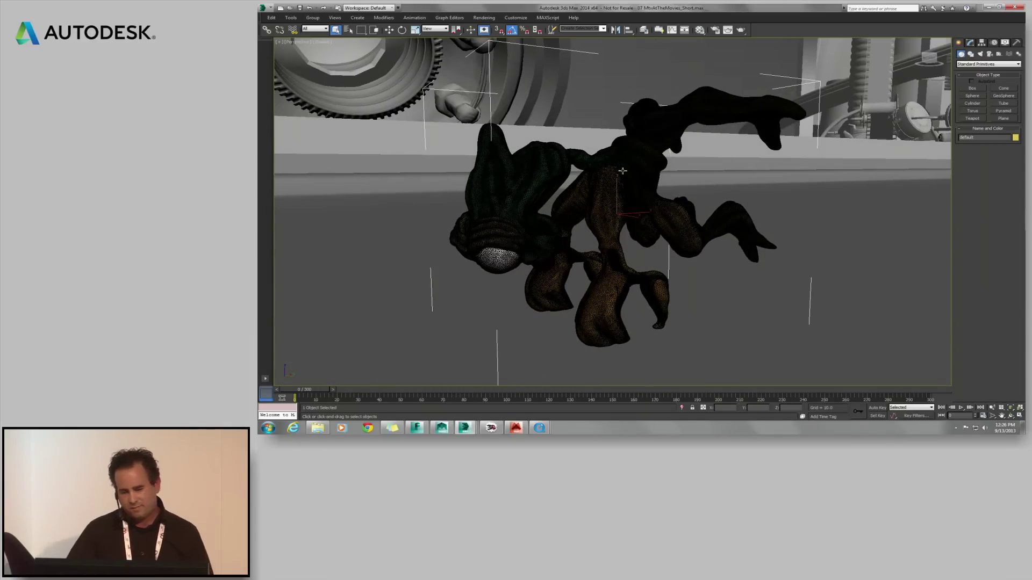
key("ctrl+t")
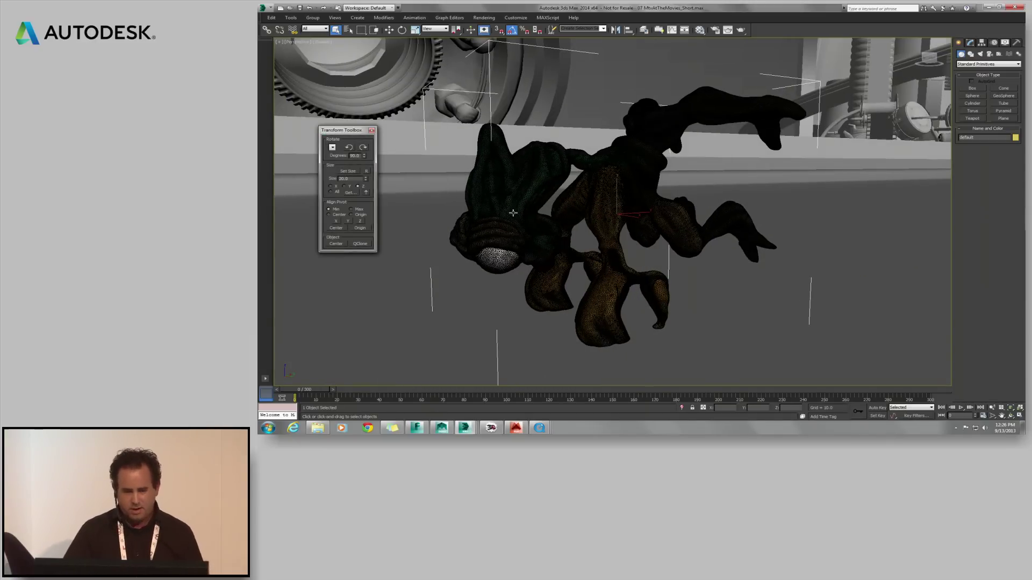
left_click(365, 151)
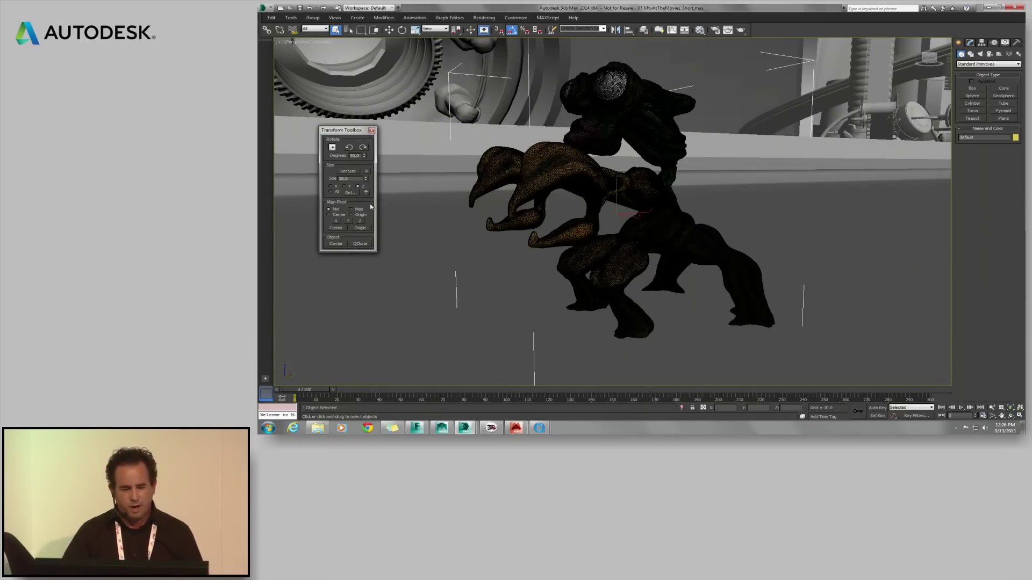
- Center the creature's pivot, align it to the minimum Z at the feet, and center the object in the scene
left_click(337, 228)
left_click(361, 221)
left_click(336, 244)
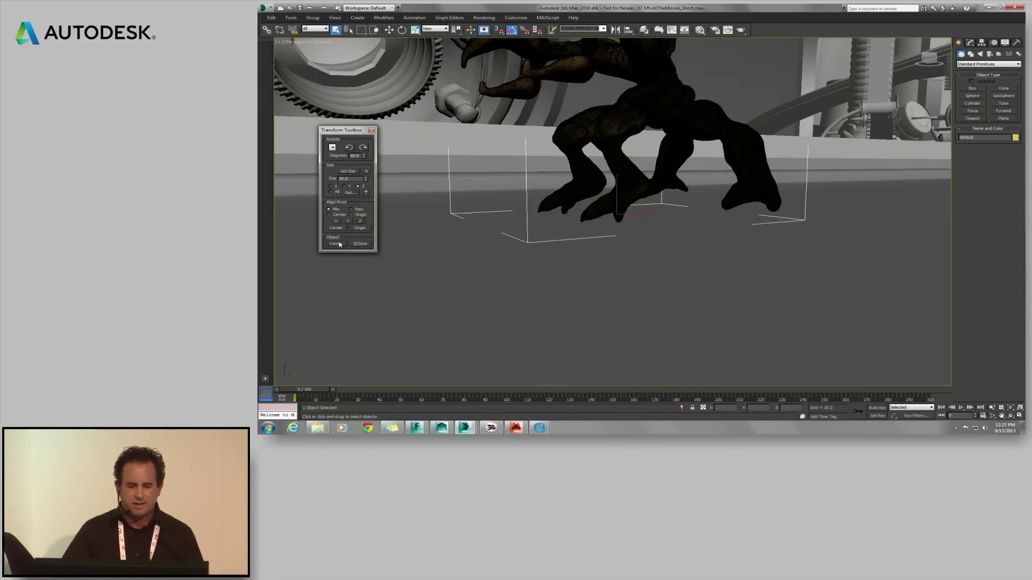
- Scale the creature up to stand large on the conveyor belt, reset its scale with the Transform Toolbox, and close the toolbox
middle_click_drag(483, 222, 508, 232, "alt")
scroll(553, 235, "down", 10)
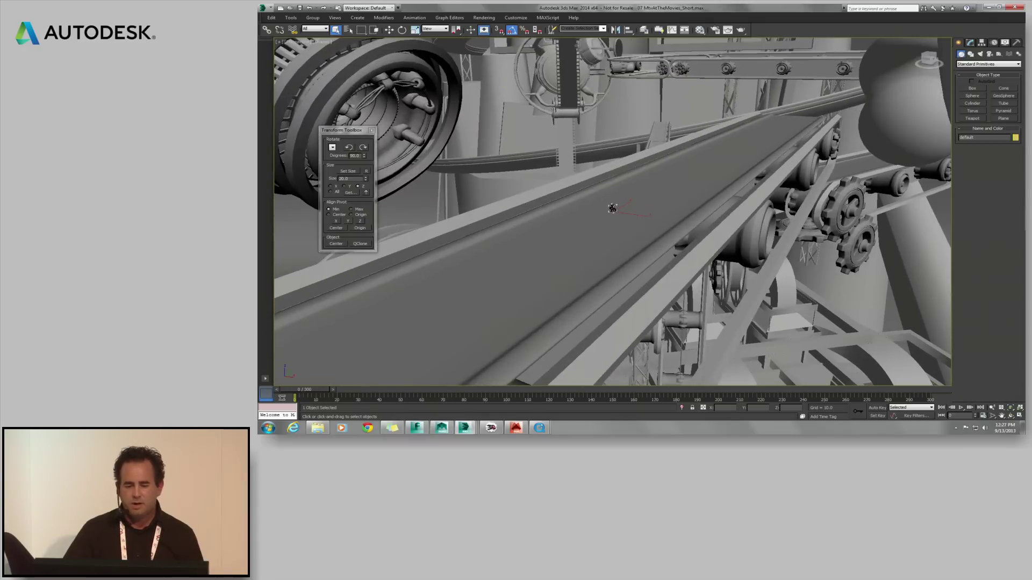
left_click(415, 30)
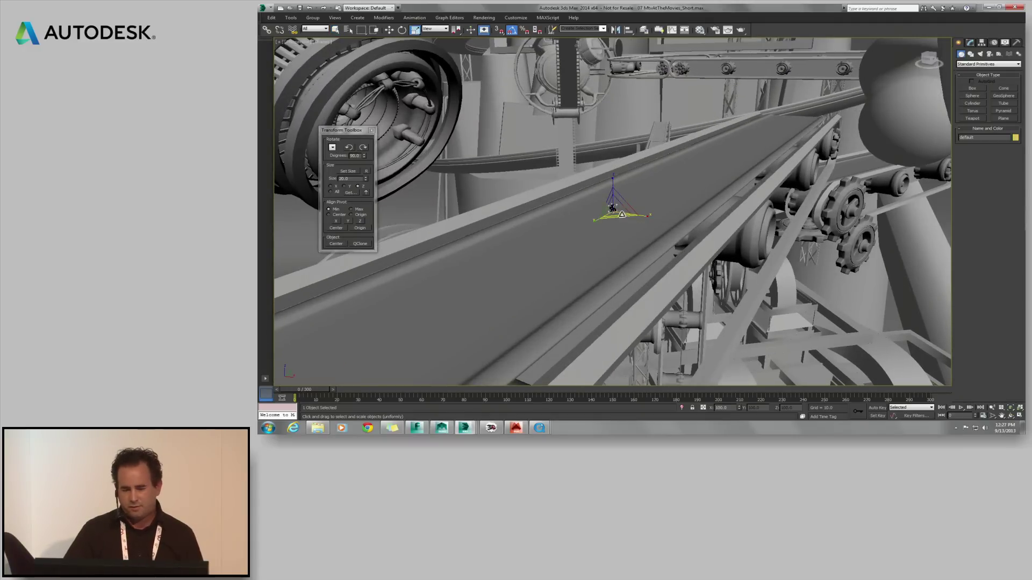
left_click_drag(617, 202, 632, 131)
mouse_move(632, 131)
middle_mouse_down("alt")
mouse_move(694, 129)
mouse_move(642, 122)
middle_mouse_up("alt")
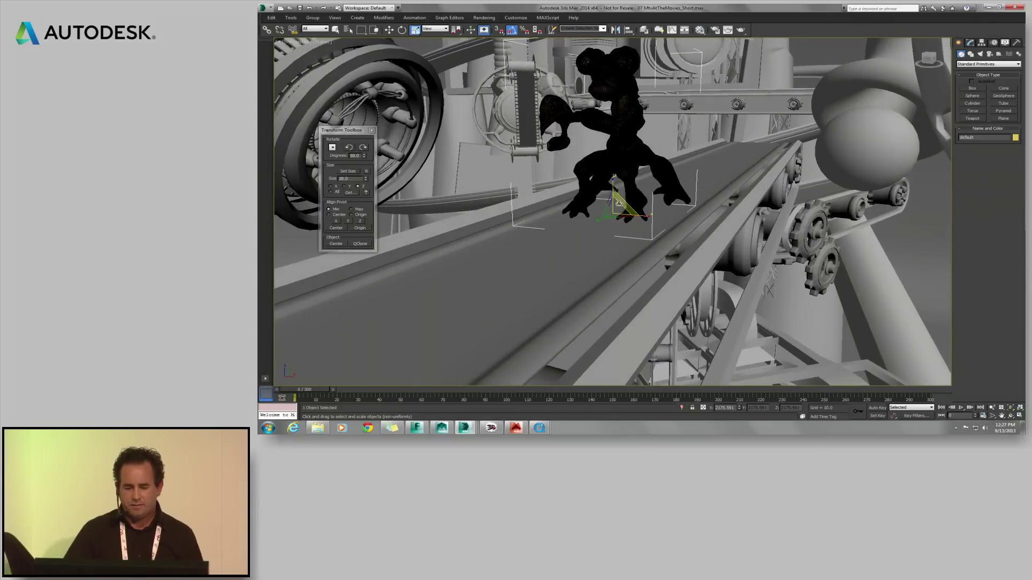
left_click_drag(615, 208, 616, 216)
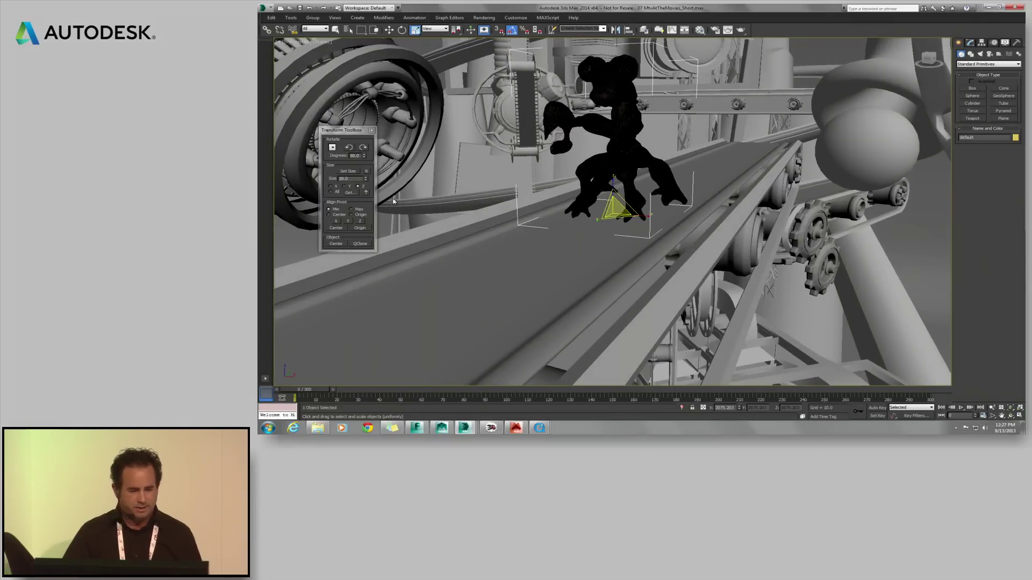
left_click(368, 171)
left_click(372, 130)
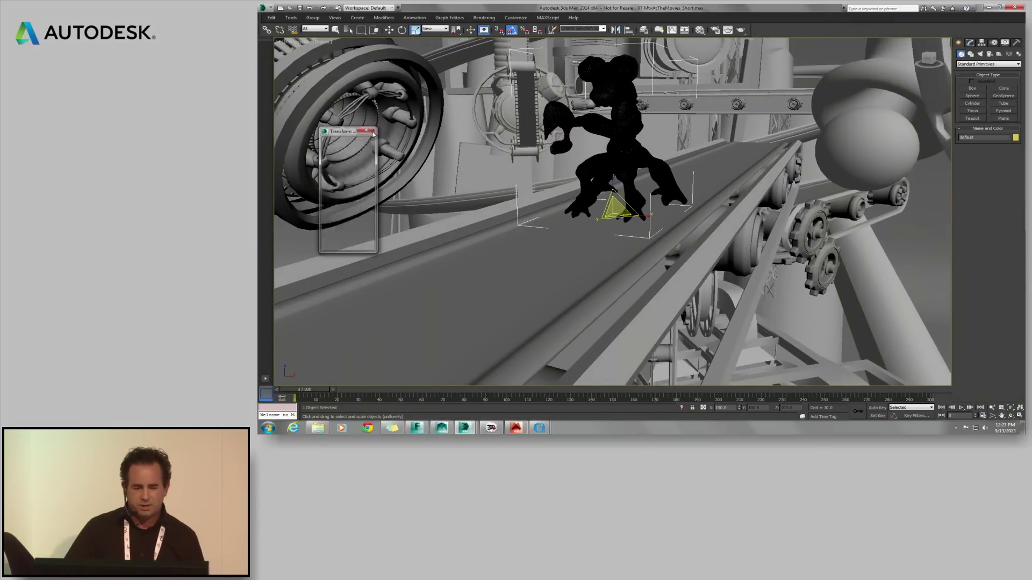
- Restore the Show Others scene state to bring the other monsters onto the conveyor belt
middle_click_drag(747, 144, 699, 145, "alt")
scroll(701, 146, "up", 2)
right_click(701, 144)
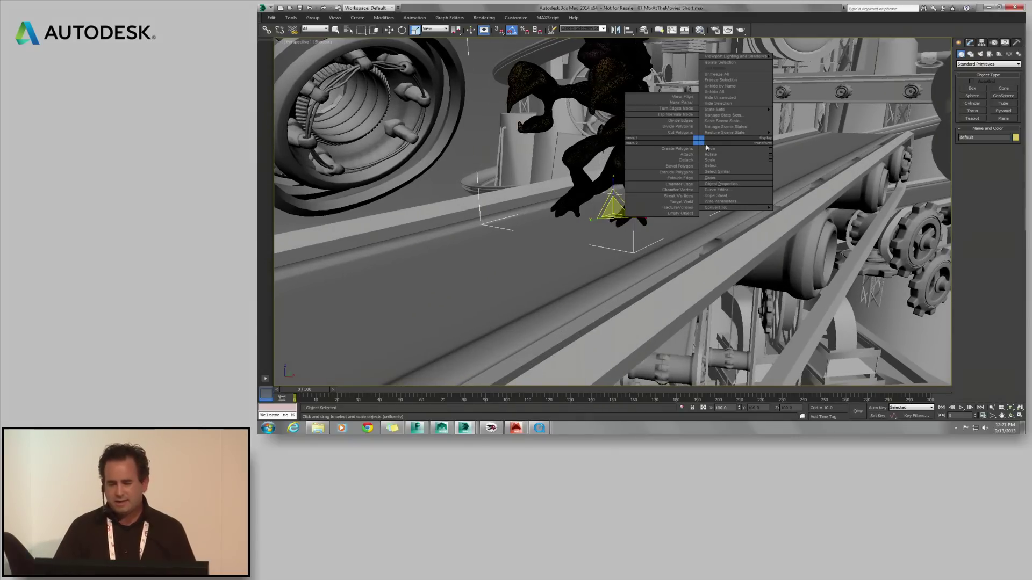
mouse_move(725, 132)
left_click(799, 116)
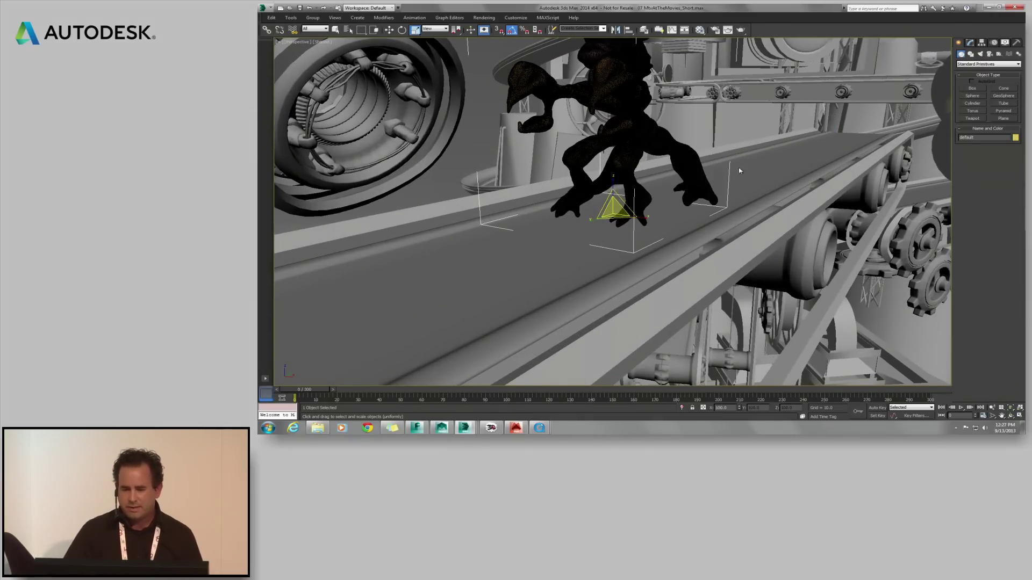
right_click(698, 169)
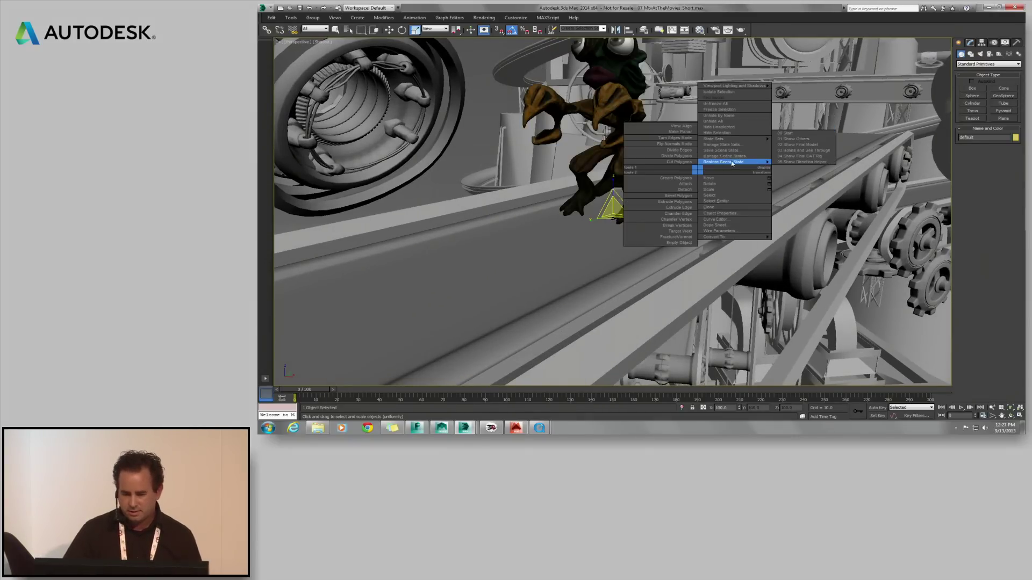
mouse_move(723, 161)
left_click(786, 140)
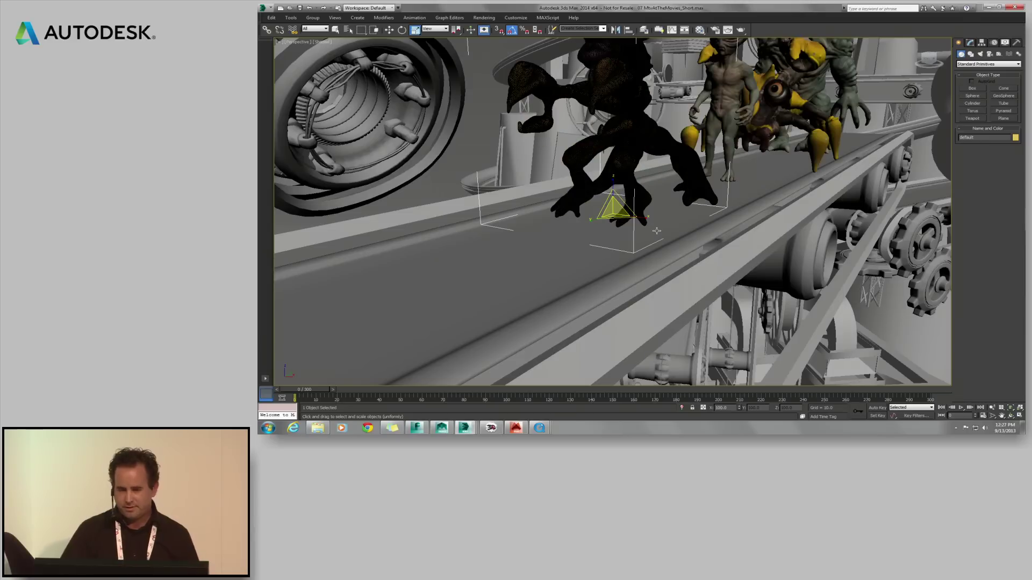
- Examine the imported creature alongside the other monsters on the conveyor belt, close up and from a distance
scroll(786, 141, "up", 5)
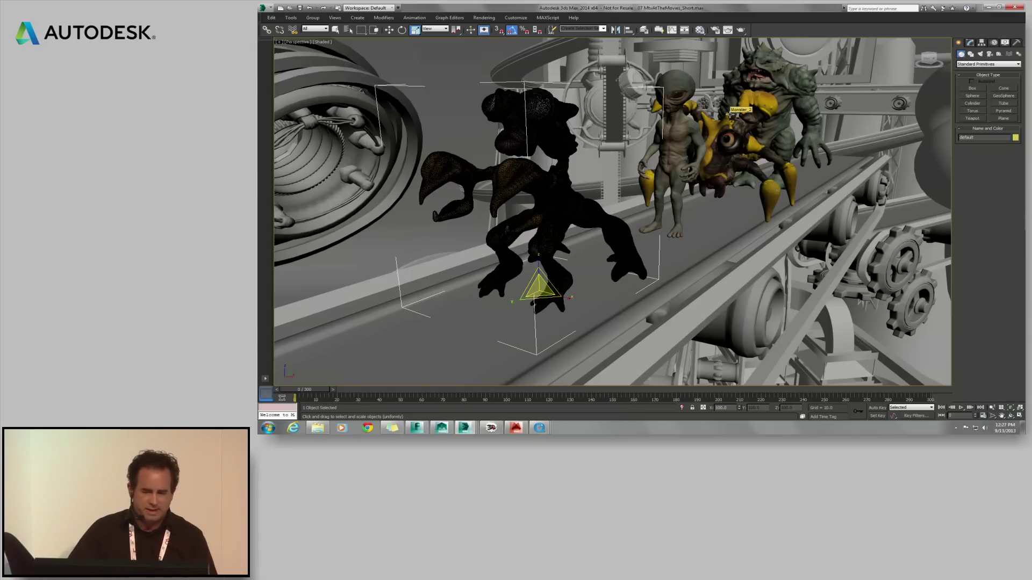
middle_click_drag(581, 184, 546, 176, "alt")
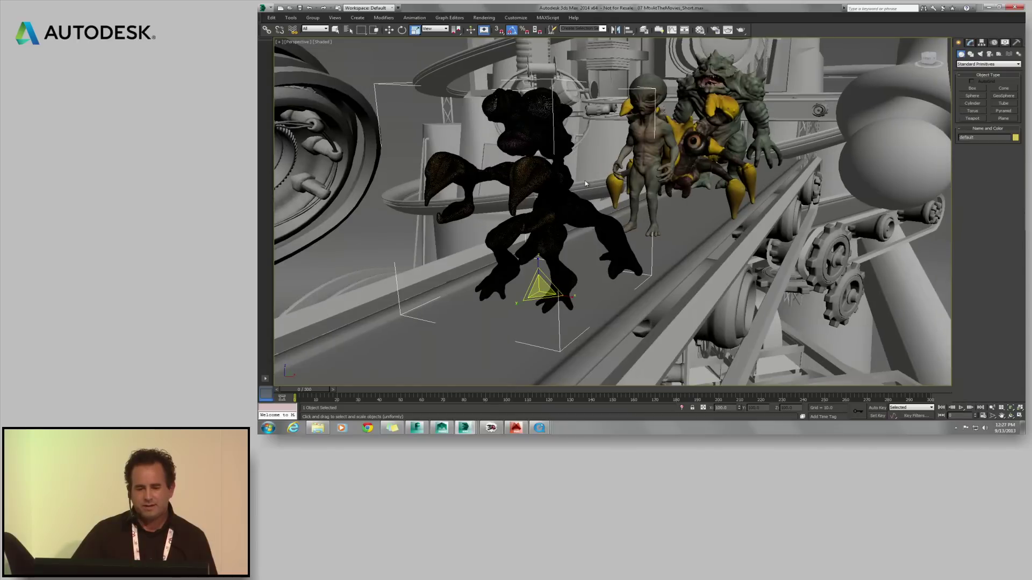
scroll(545, 176, "up", 5)
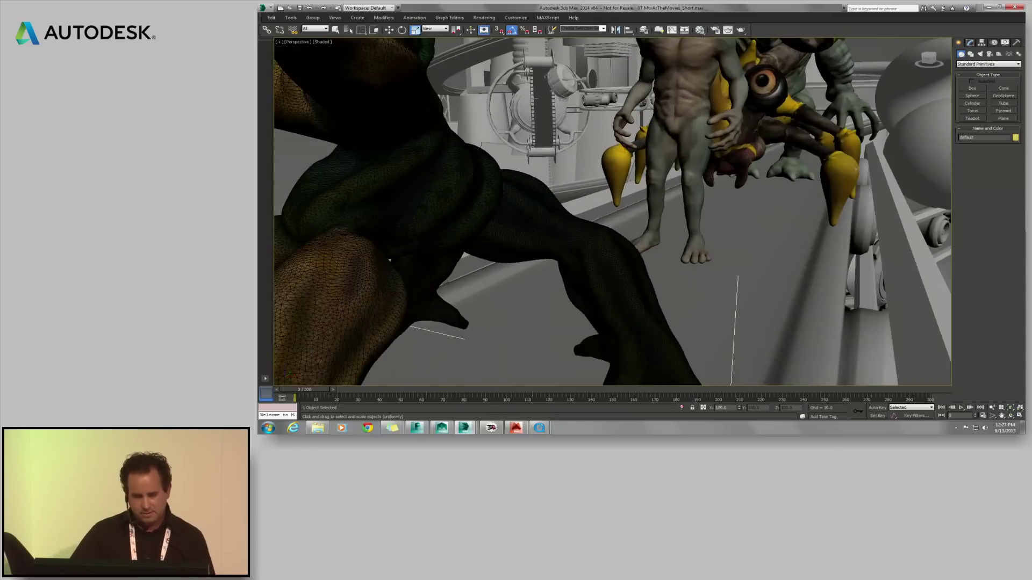
scroll(546, 175, "down", 2)
middle_click_drag(546, 159, 576, 163)
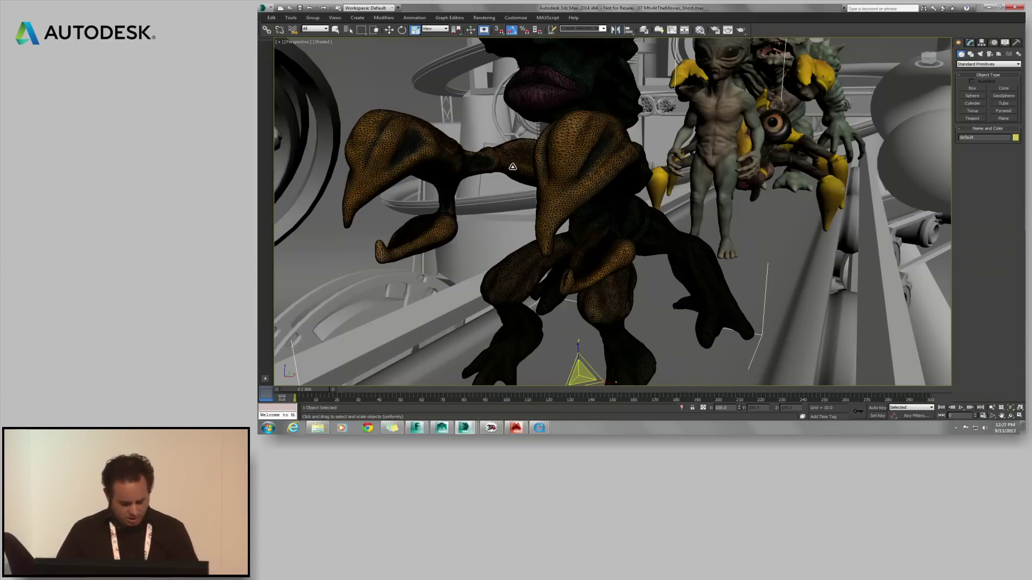
scroll(584, 182, "down", 6)
scroll(584, 182, "up", 4)
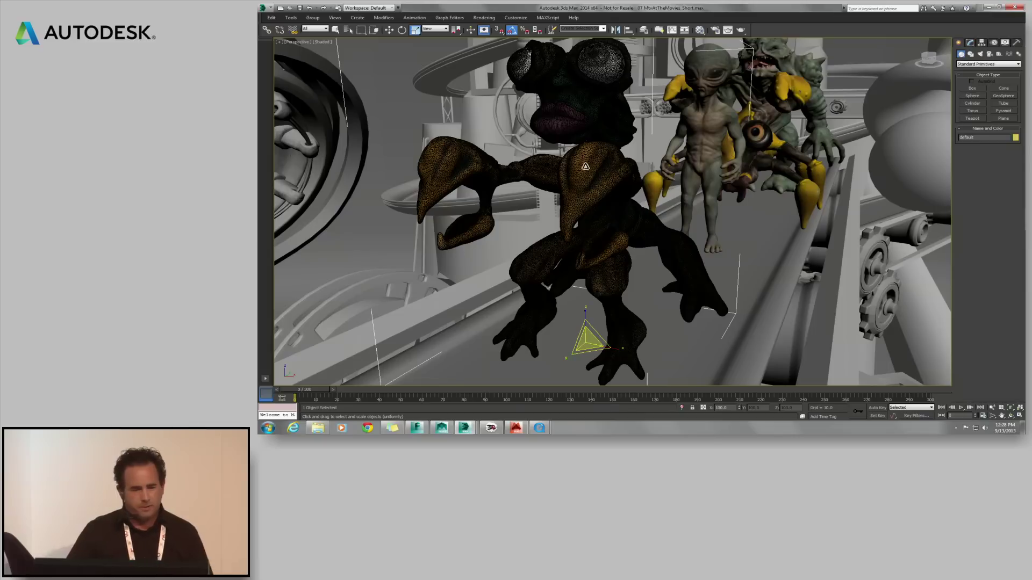
- Send the selected creature to Mudbox with the Add to Current Scene option
left_click(271, 10)
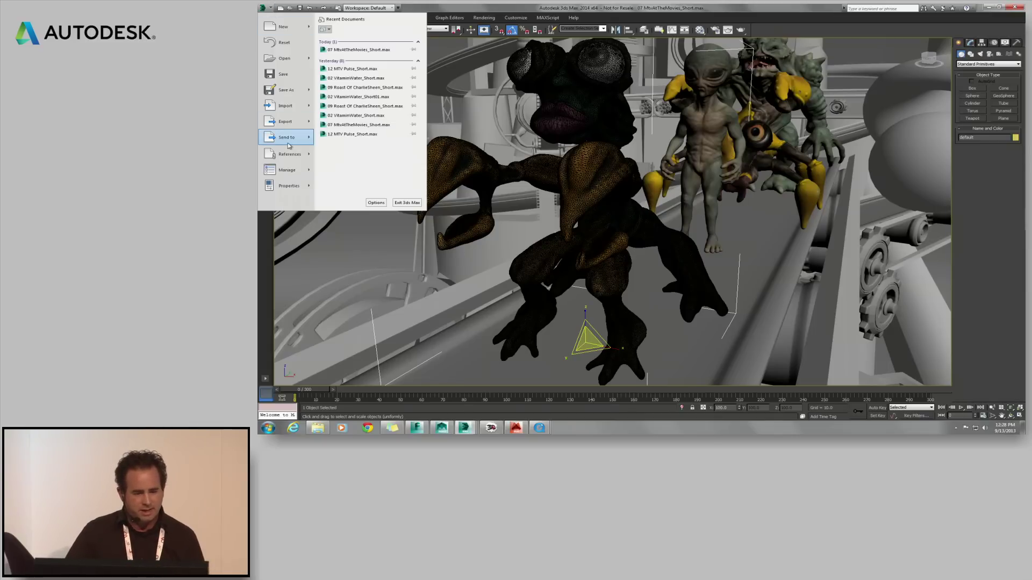
mouse_move(291, 137)
mouse_move(415, 101)
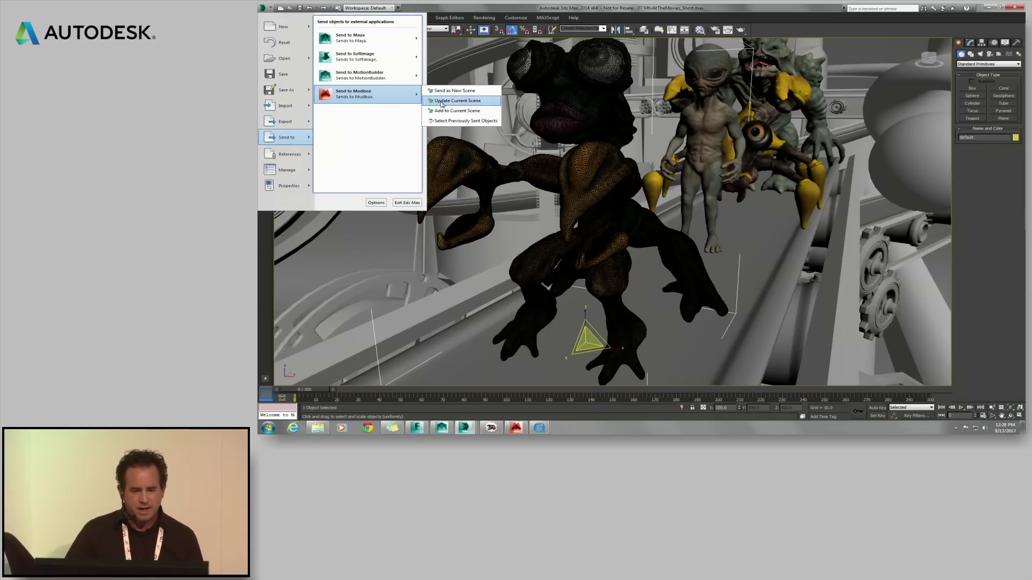
left_click(442, 111)
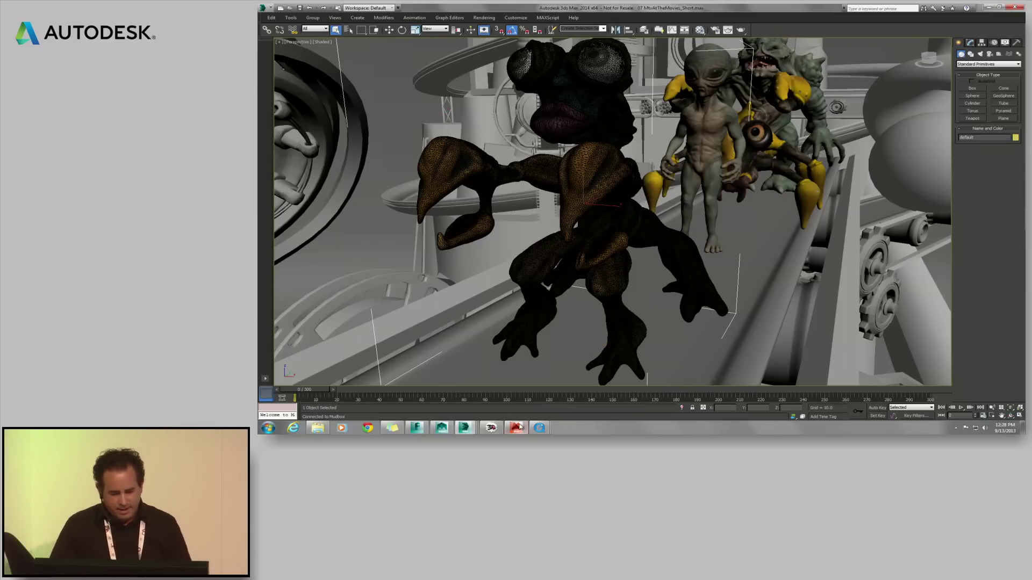
- Switch to Mudbox, keep the imported creature mesh despite its degenerated faces, and hide the red problem markers
left_click(517, 428)
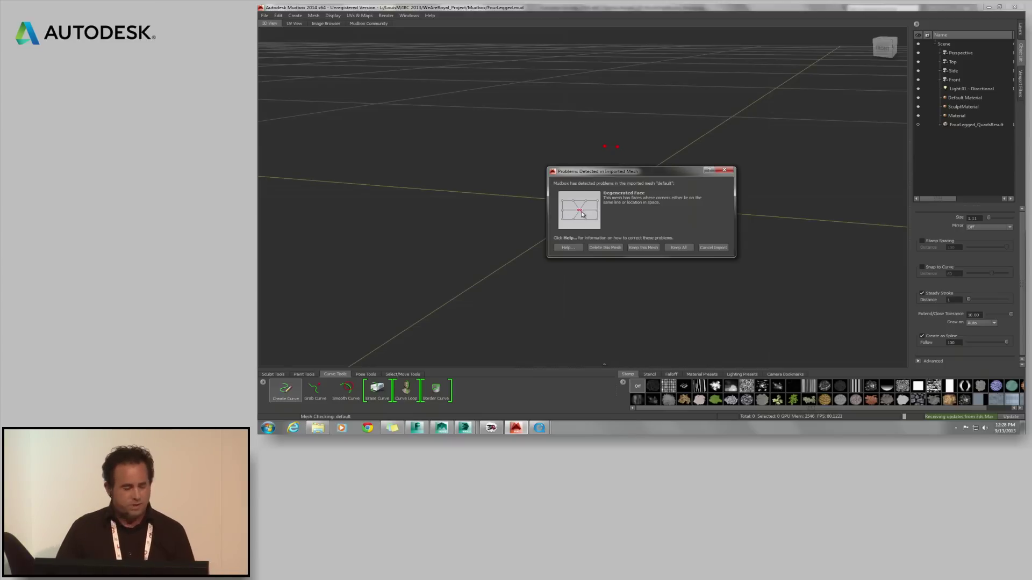
left_click(651, 248)
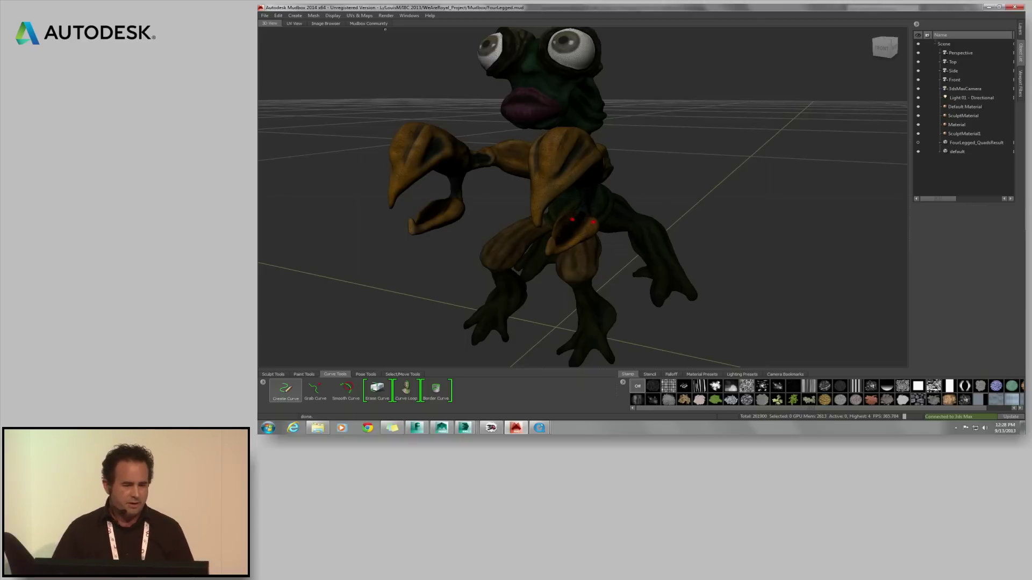
left_click(333, 16)
left_click(352, 147)
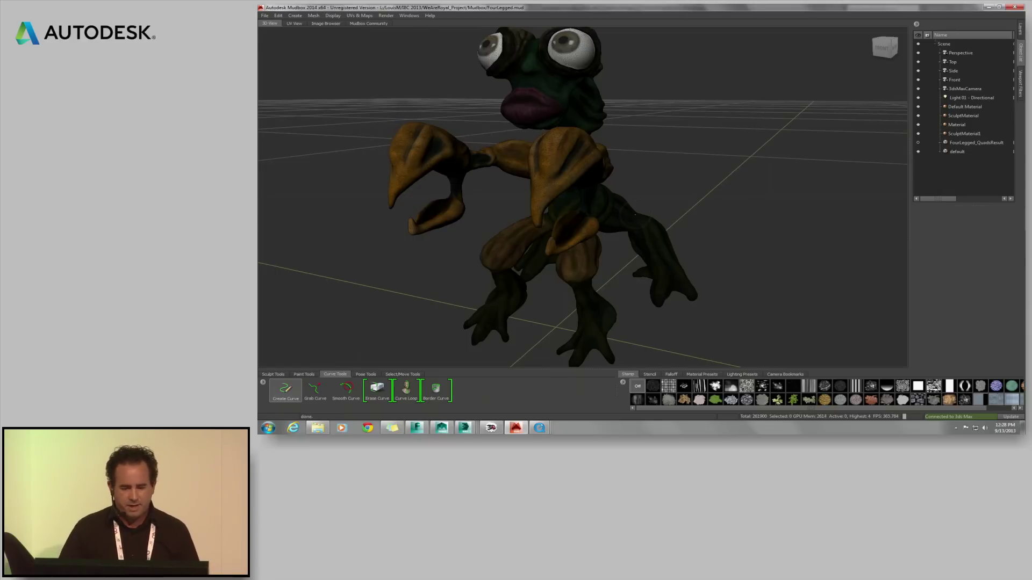
- Look through the Perspective camera and face the creature straight from the front for drawing curve loops
left_click_drag(635, 214, 575, 216, "alt")
right_click_drag(575, 216, 611, 220, "alt")
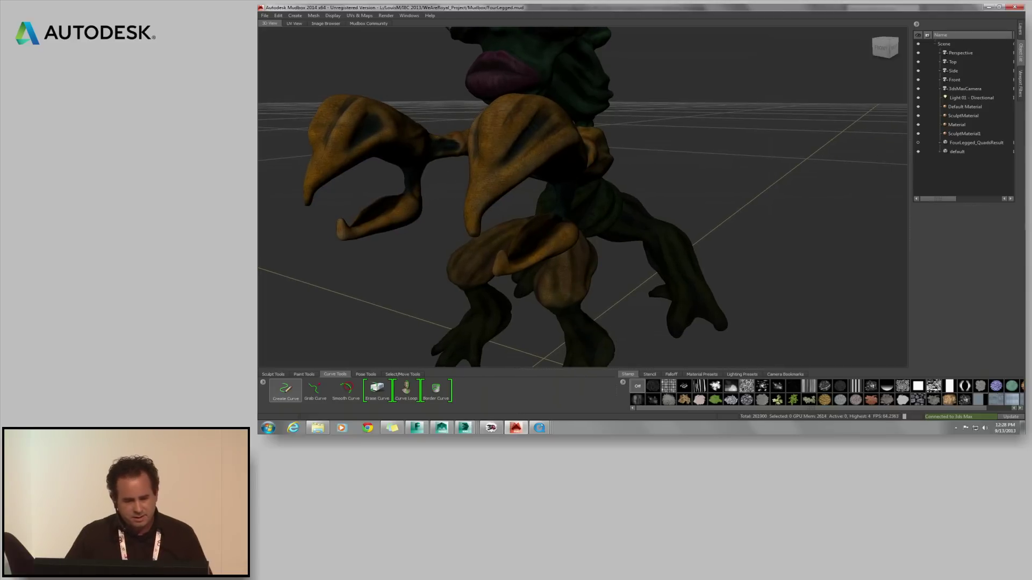
right_click_drag(506, 137, 522, 217, "alt")
middle_click_drag(522, 217, 567, 222, "alt")
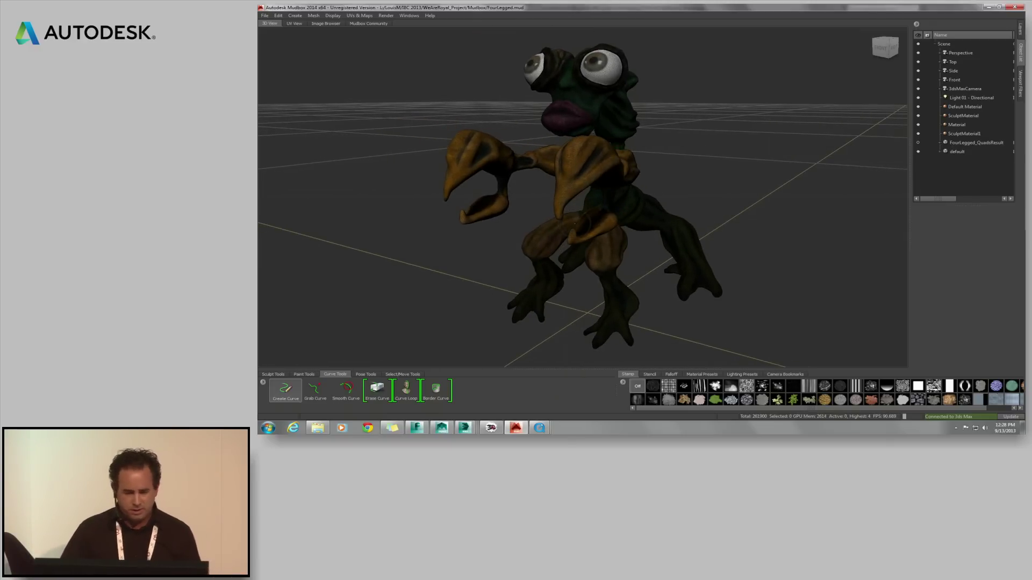
left_click(409, 388)
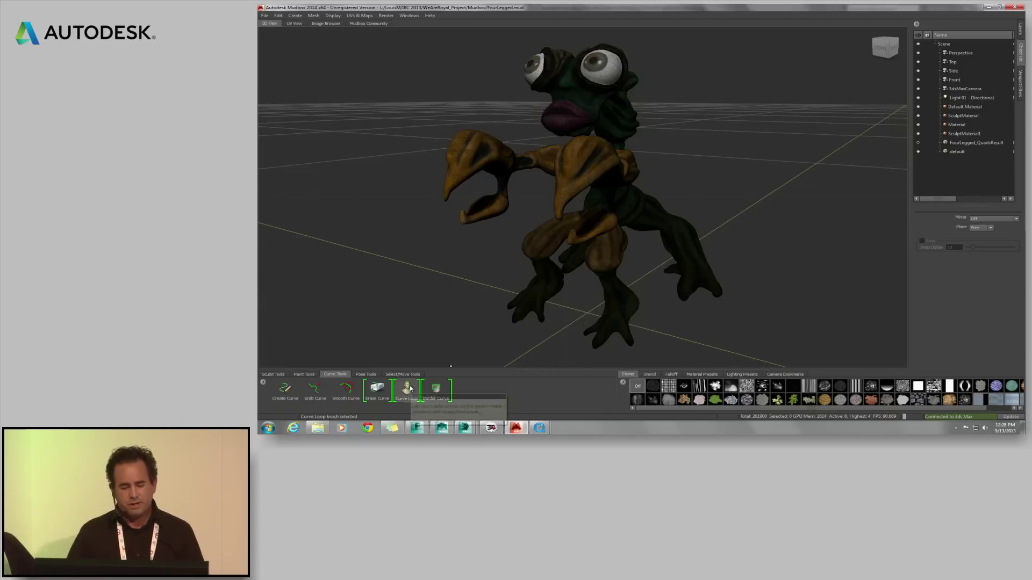
right_click(960, 54)
left_click(983, 62)
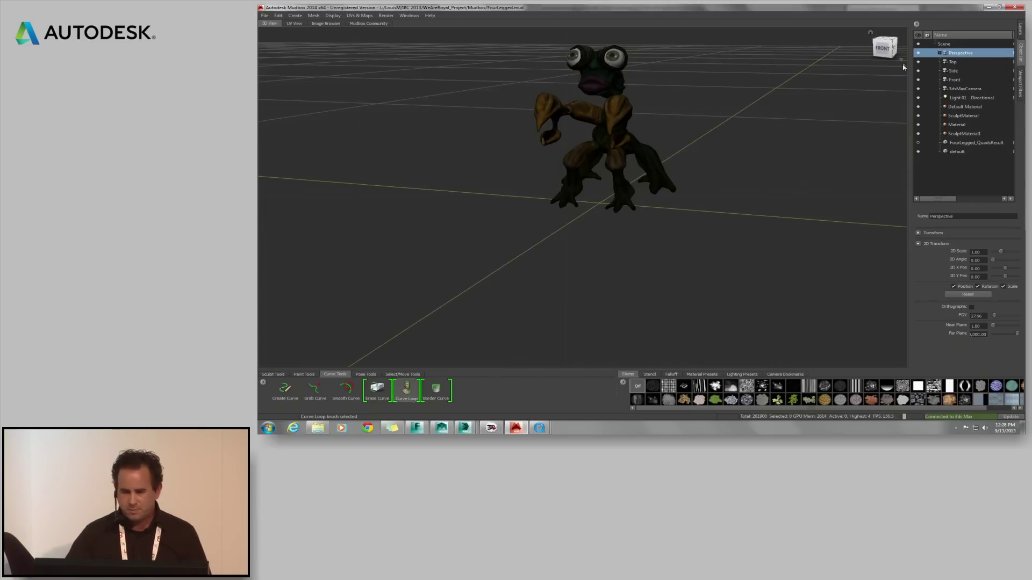
left_click(883, 48)
right_click_drag(648, 242, 661, 213, "alt")
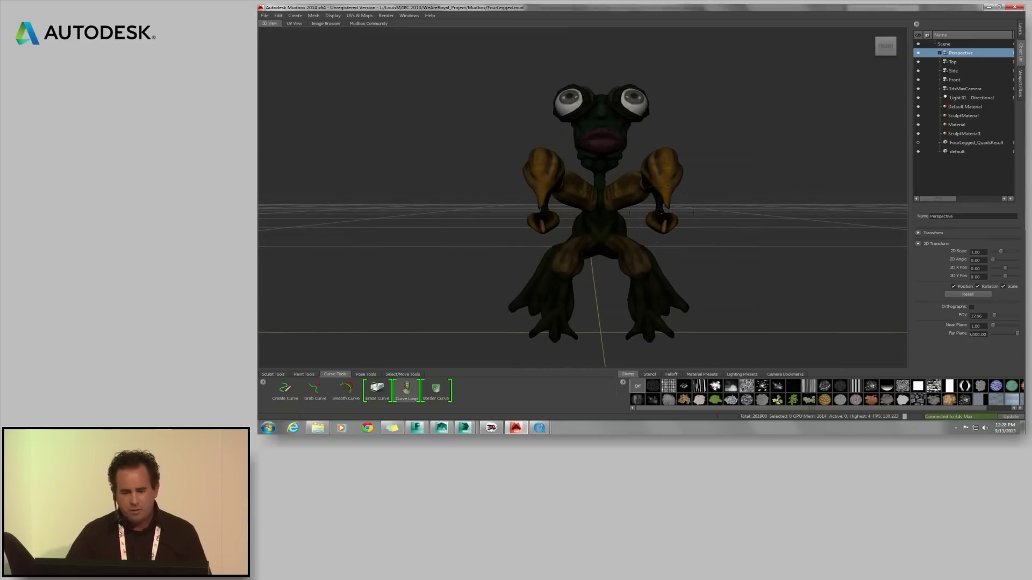
left_click_drag(662, 214, 658, 208, "alt")
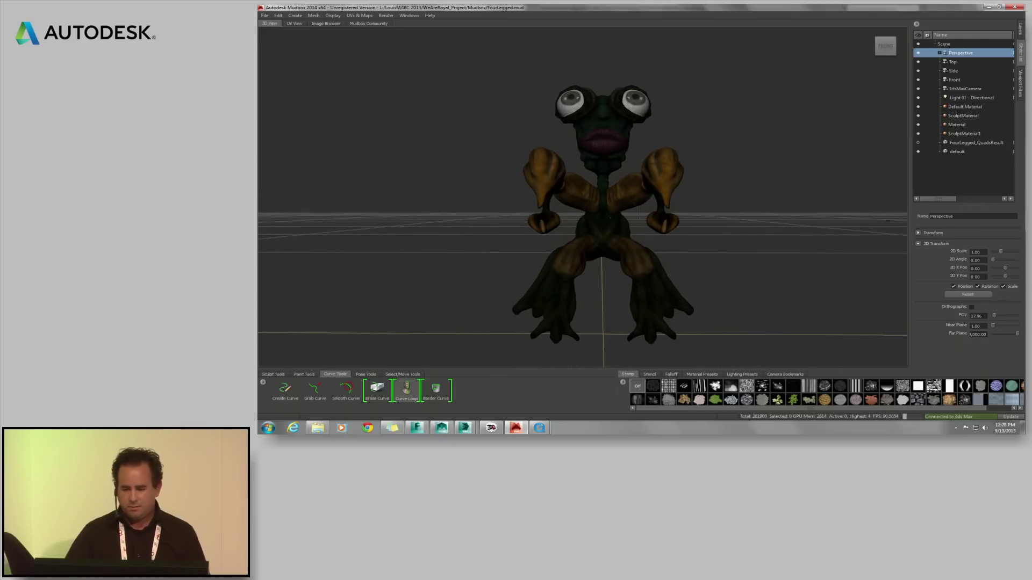
- Draw curve loops down the creature's centerline and around its front and hind legs
left_click(407, 388)
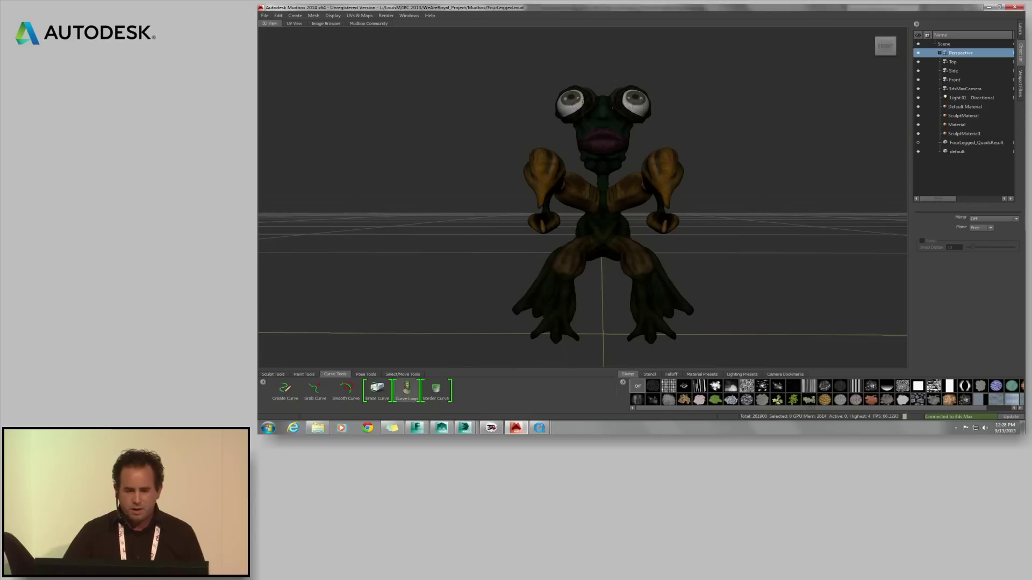
left_click_drag(602, 89, 602, 265)
mouse_move(681, 219)
left_mouse_down("alt")
mouse_move(629, 241)
mouse_move(693, 195)
left_mouse_up("alt")
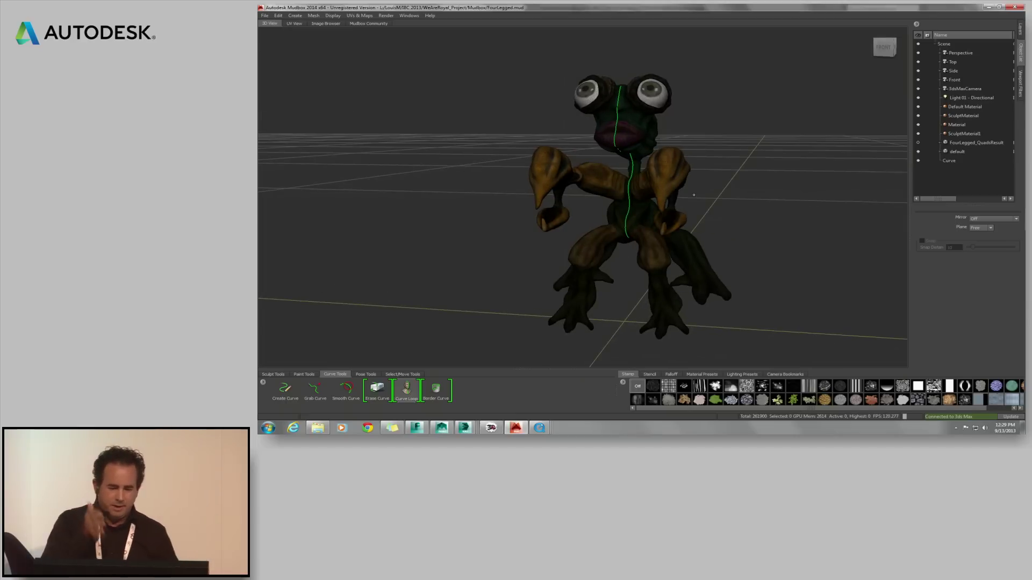
mouse_move(694, 195)
left_mouse_down("alt")
mouse_move(630, 247)
mouse_move(486, 237)
mouse_move(593, 294)
left_mouse_up("alt")
mouse_move(641, 269)
left_mouse_down()
mouse_move(594, 268)
mouse_move(616, 193)
mouse_move(609, 214)
left_mouse_up()
mouse_move(609, 158)
left_mouse_down()
mouse_move(590, 190)
mouse_move(673, 184)
mouse_move(685, 170)
mouse_move(728, 192)
left_mouse_up()
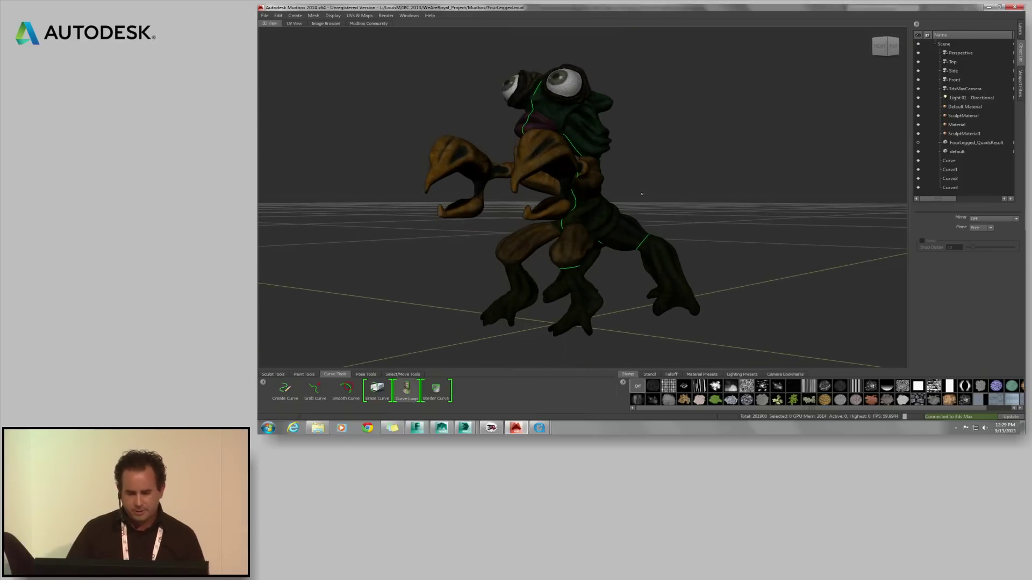
- Start a new retopology operation for the creature mesh and set its target base face count to 6000
left_click_drag(643, 194, 613, 190, "alt")
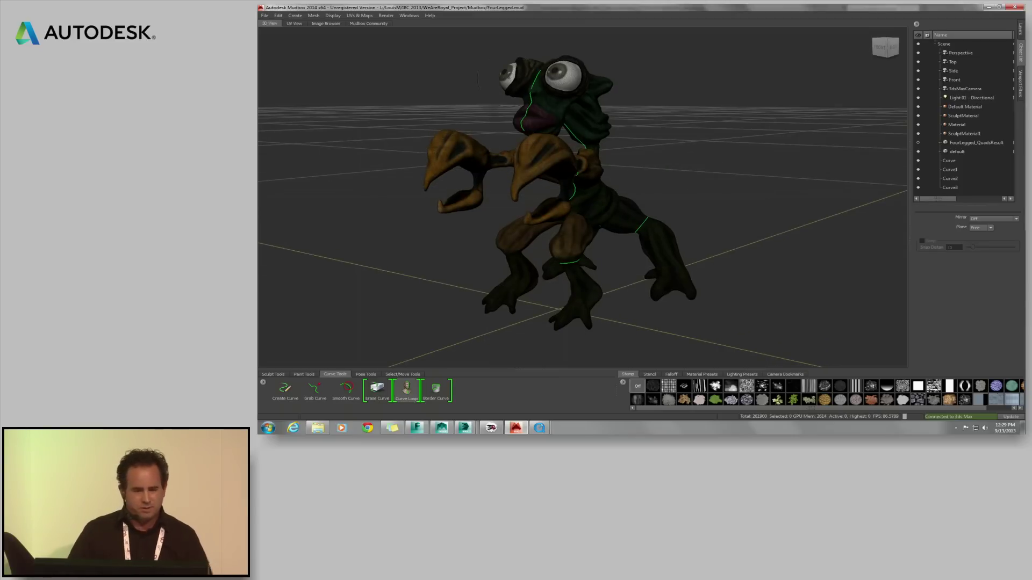
left_click(313, 17)
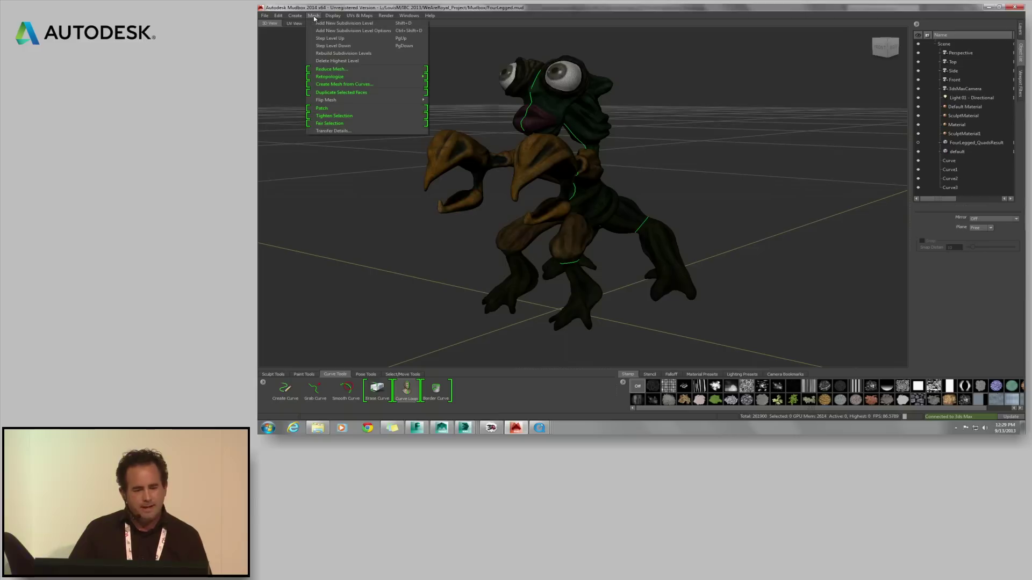
mouse_move(328, 78)
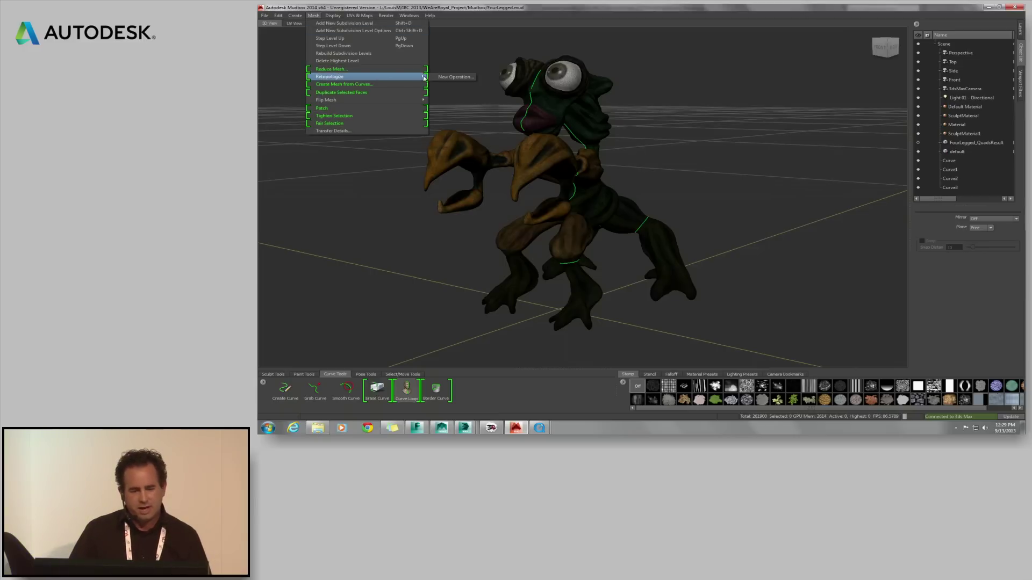
left_click(443, 78)
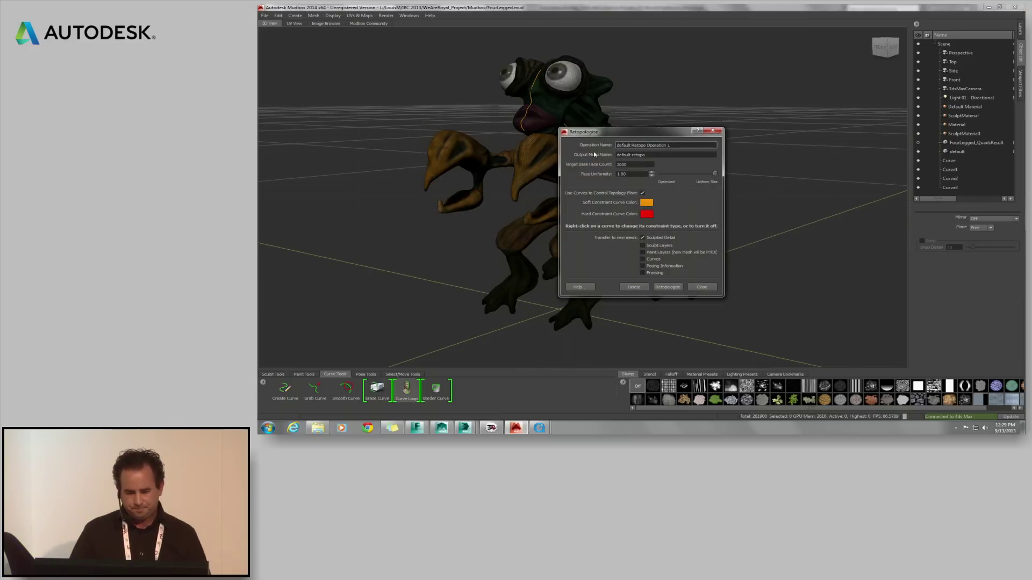
left_click_drag(606, 133, 675, 116)
left_click_drag(594, 161, 608, 157, "alt")
double_click(711, 148)
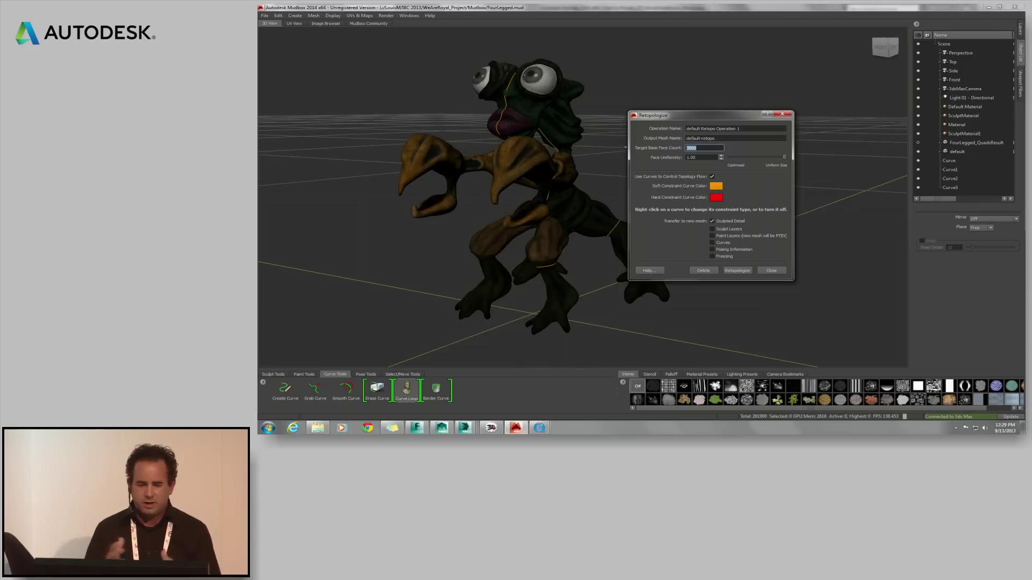
type("6")
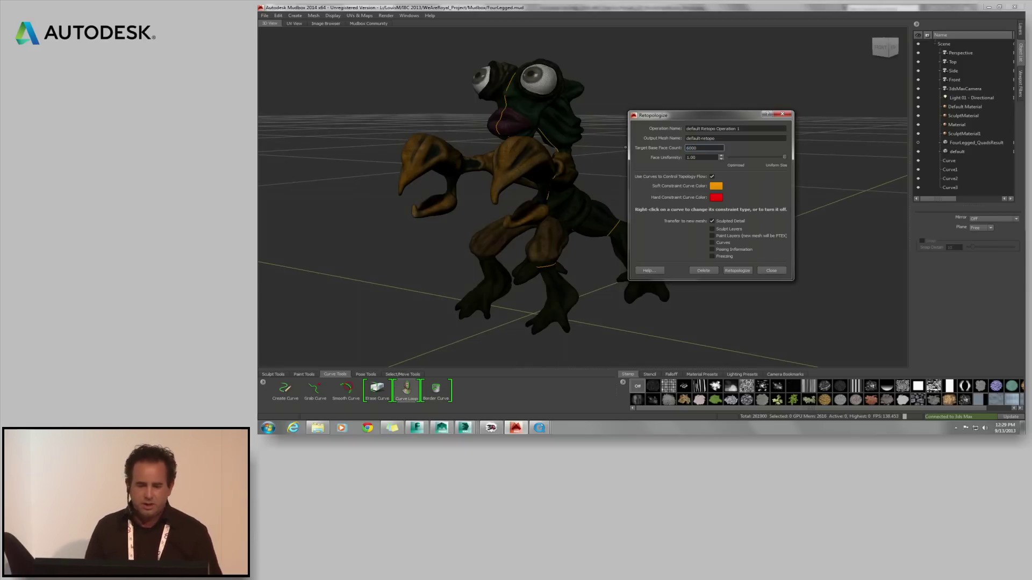
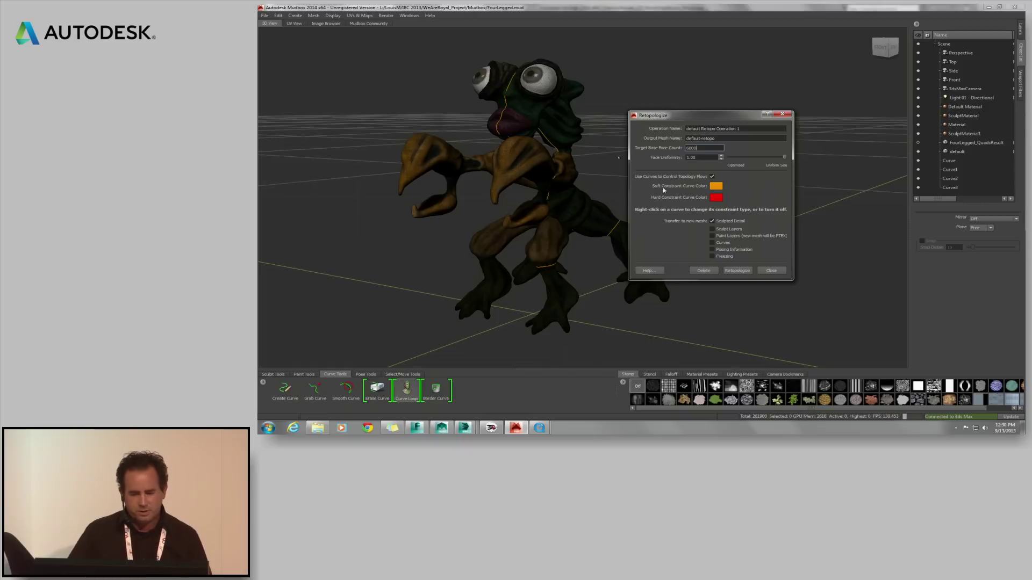
- Change the creature's curve loops from soft to hard constraints for the retopology
right_click_drag(567, 231, 552, 276, "alt")
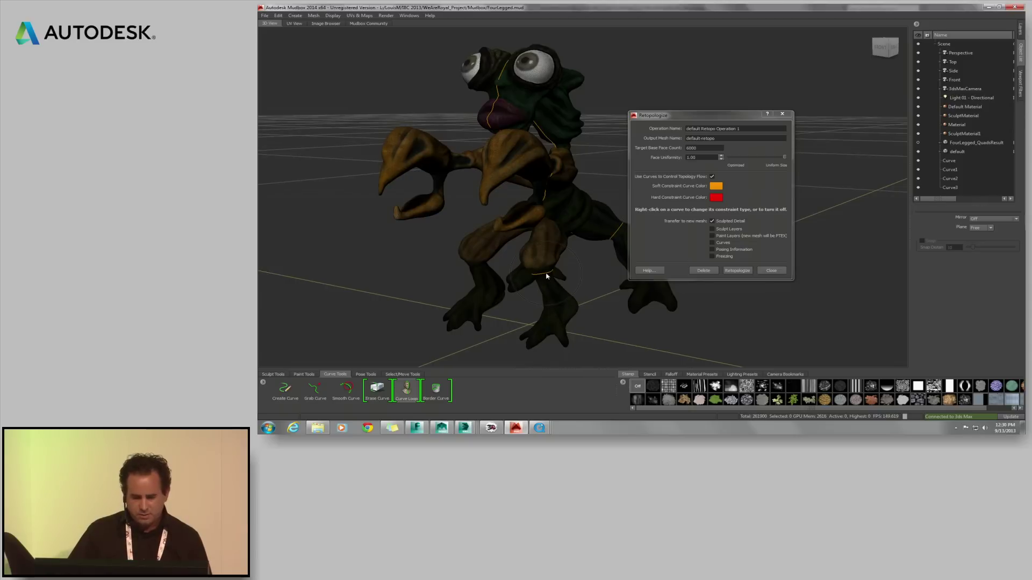
right_click(546, 275)
left_click_drag(547, 275, 548, 266, "alt")
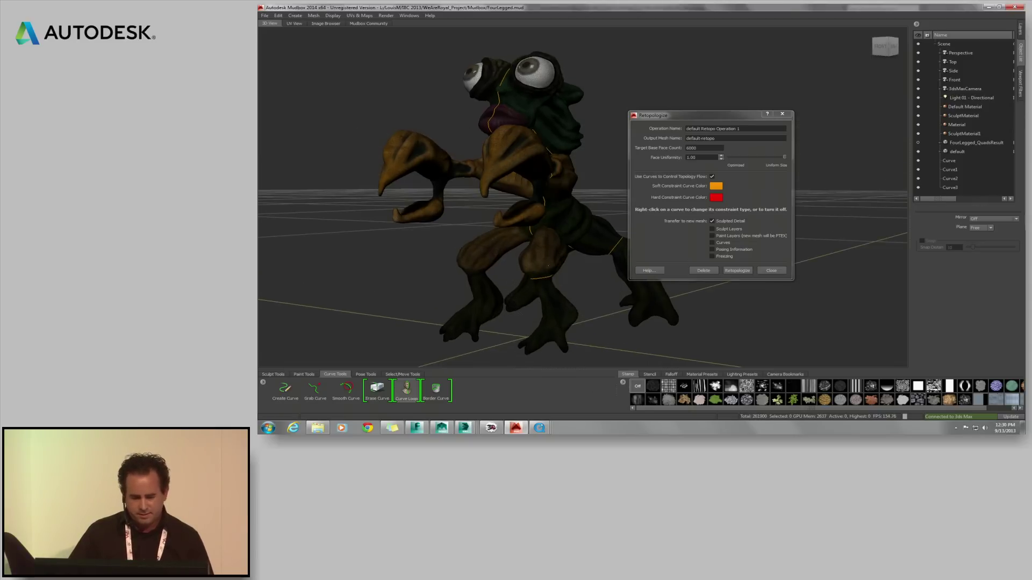
right_click_drag(548, 265, 532, 318, "alt")
middle_click_drag(532, 318, 543, 270, "alt")
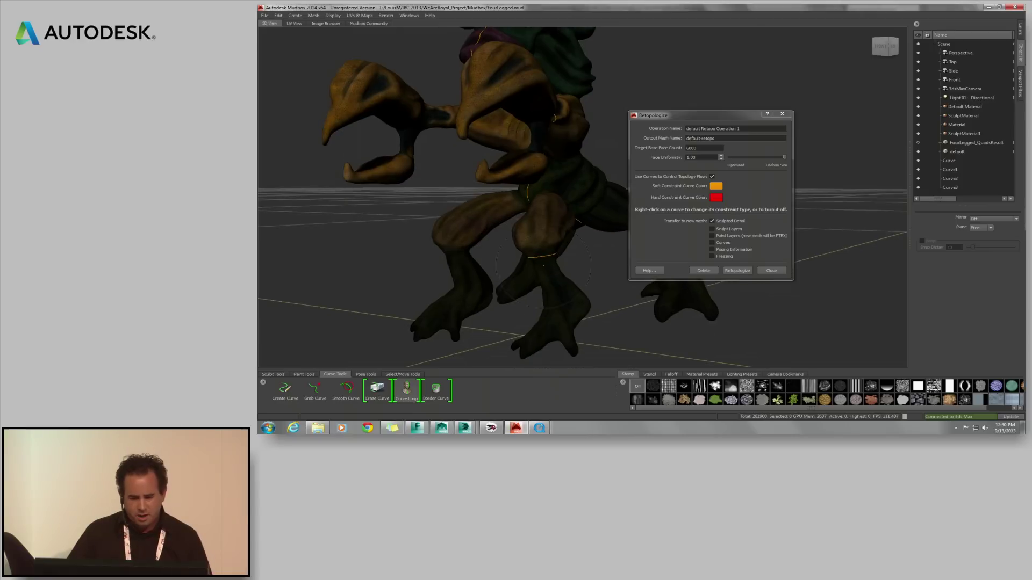
right_click(543, 259)
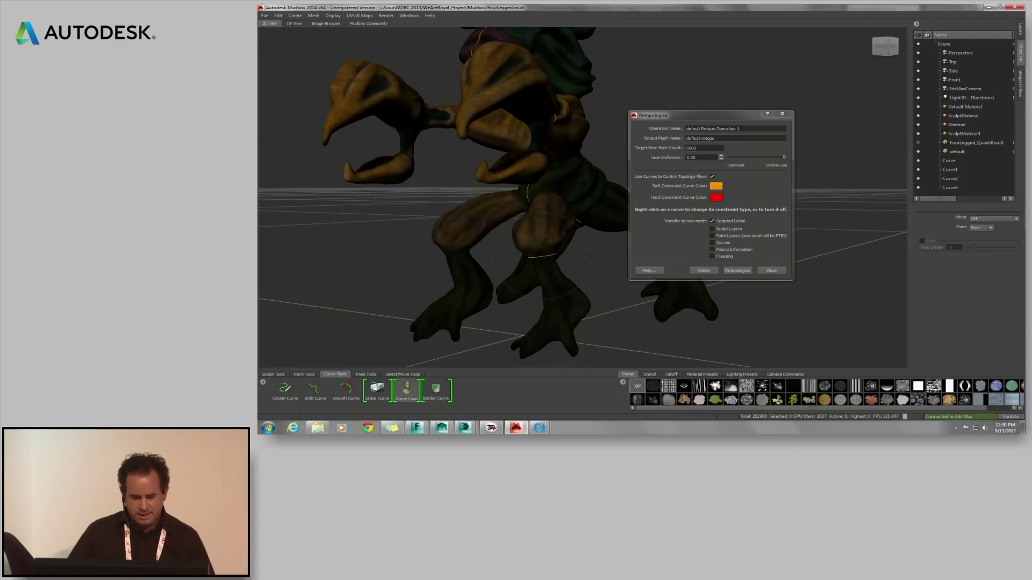
right_click_drag(542, 256, 536, 280)
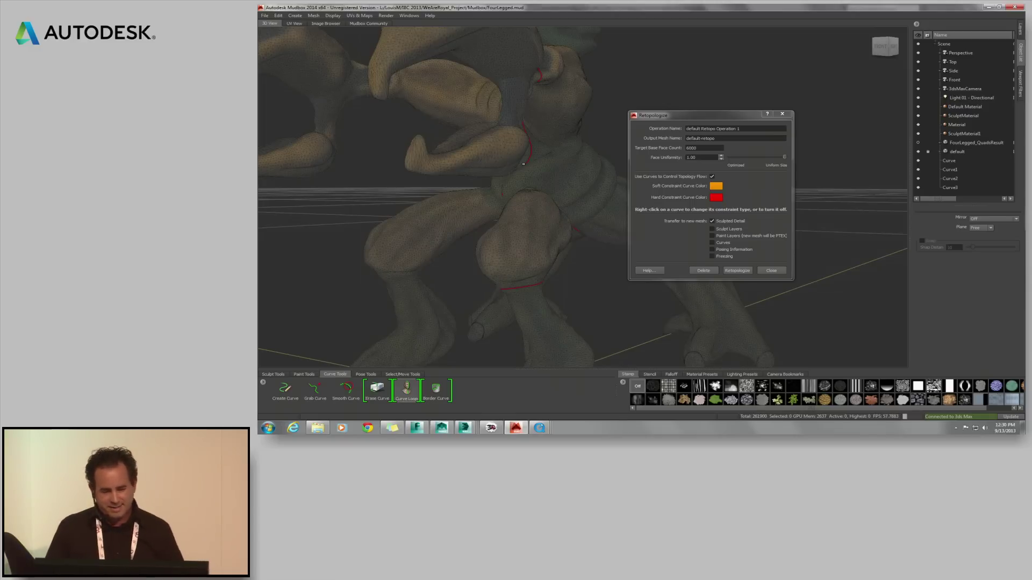
- Draw a freehand curve down the front leg across the loop below the knee, and open its curve options
left_click(286, 388)
mouse_move(529, 212)
left_mouse_down()
mouse_move(501, 242)
mouse_move(536, 332)
left_mouse_up()
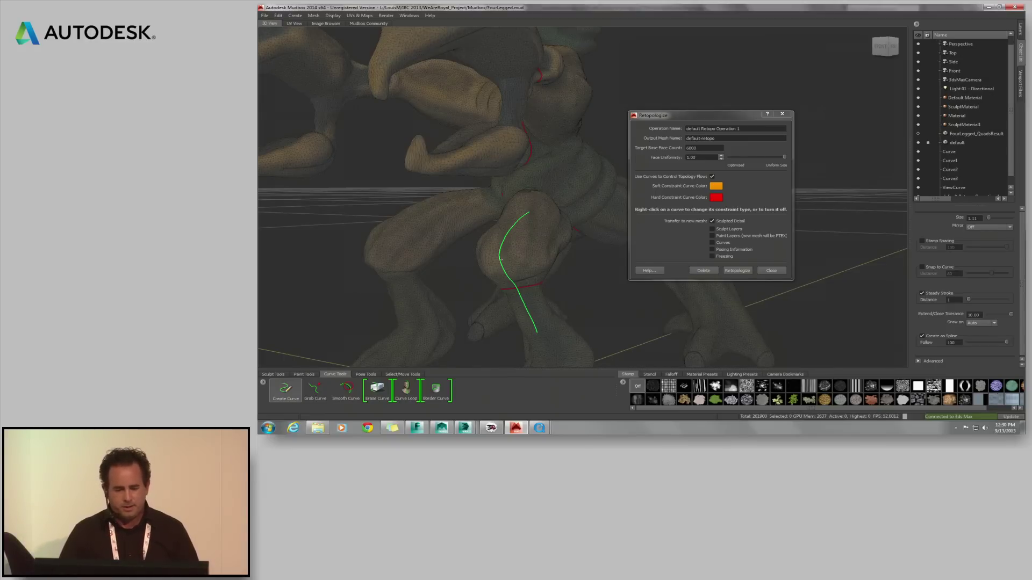
right_click(500, 262)
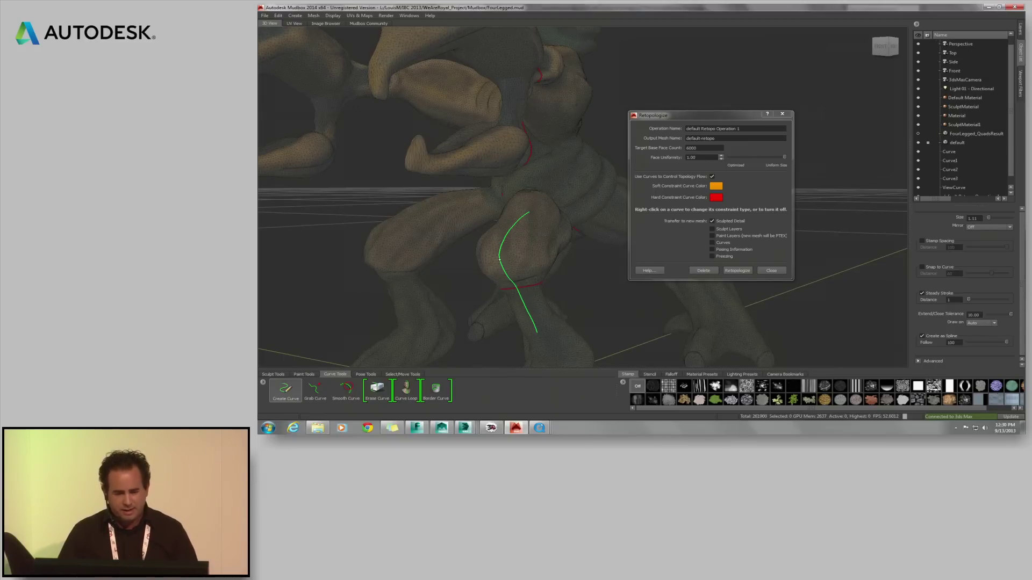
right_click(501, 264)
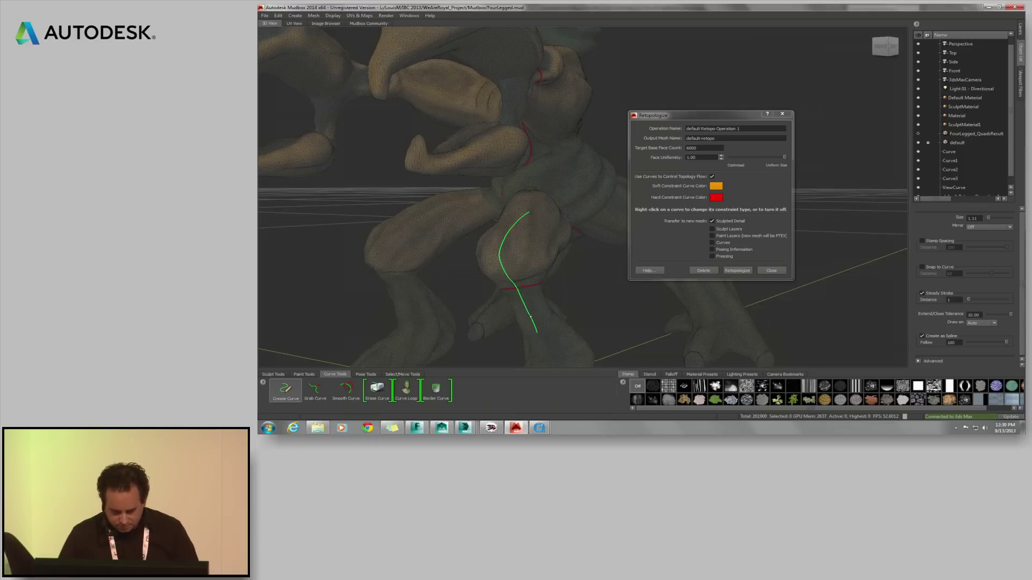
right_click(531, 318)
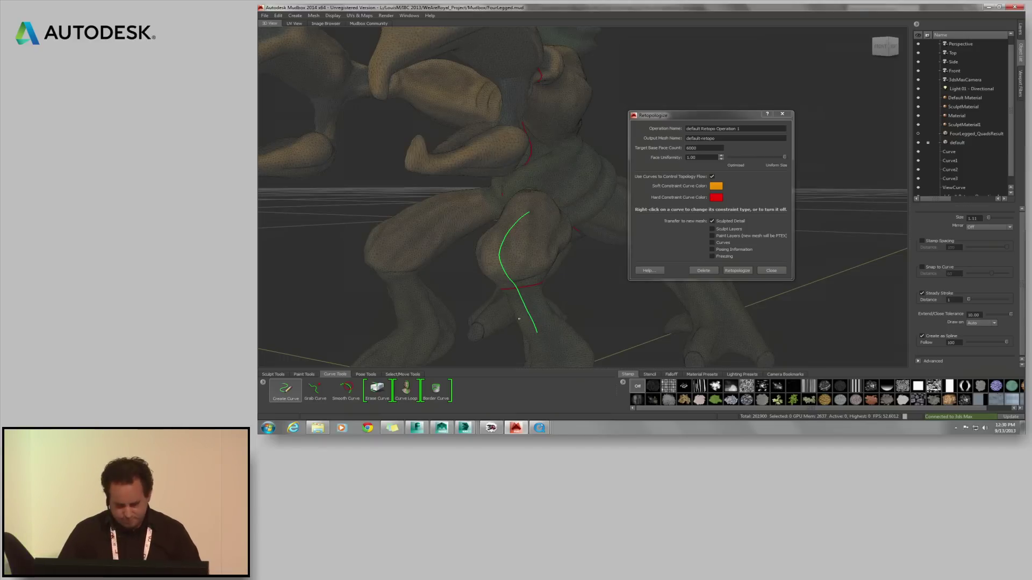
scroll(529, 317, "up", 2)
right_click(529, 317)
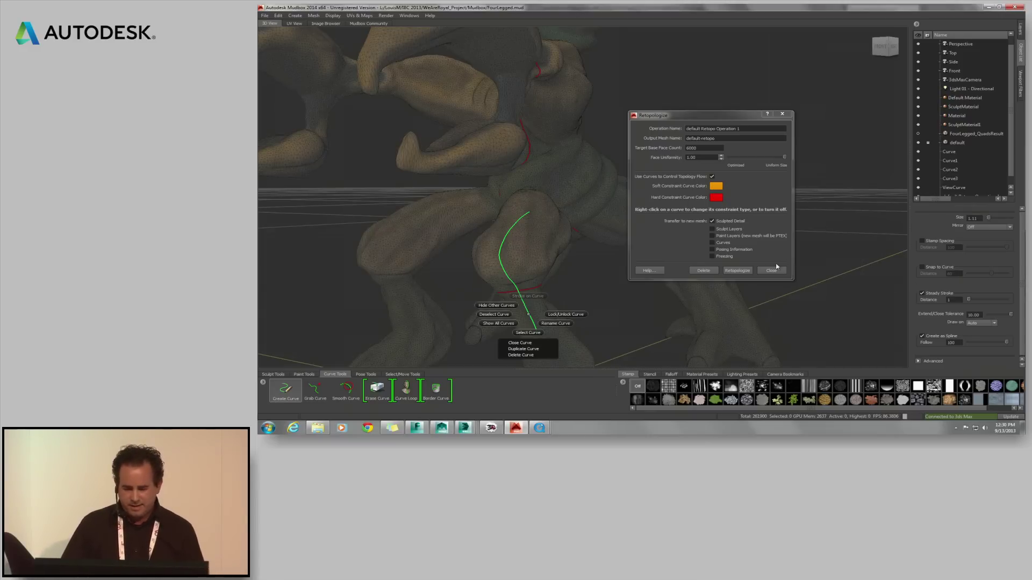
- Start retopologizing the creature mesh with the curve constraints, and cancel the operation while it computes
left_click(748, 282)
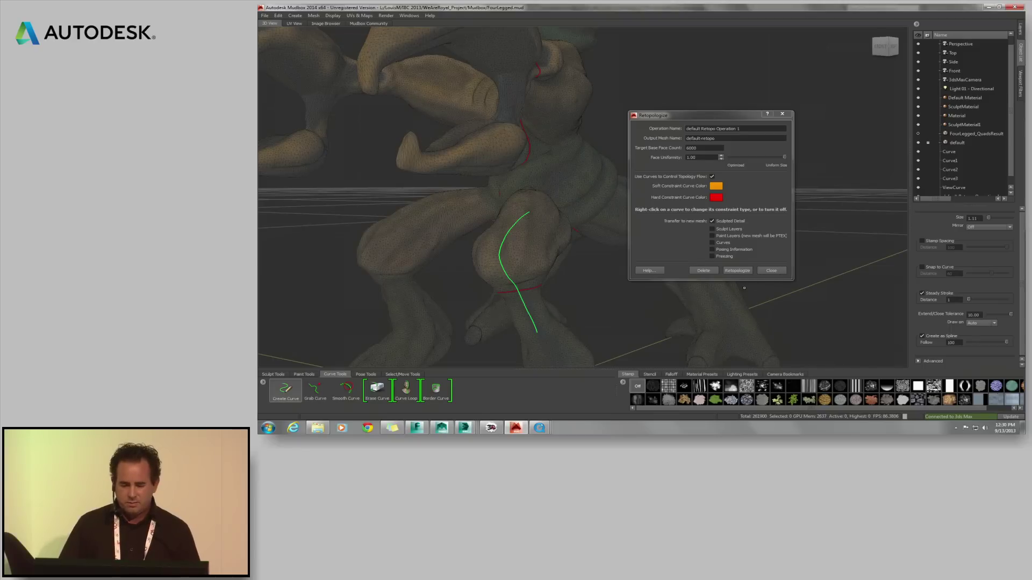
left_click(741, 272)
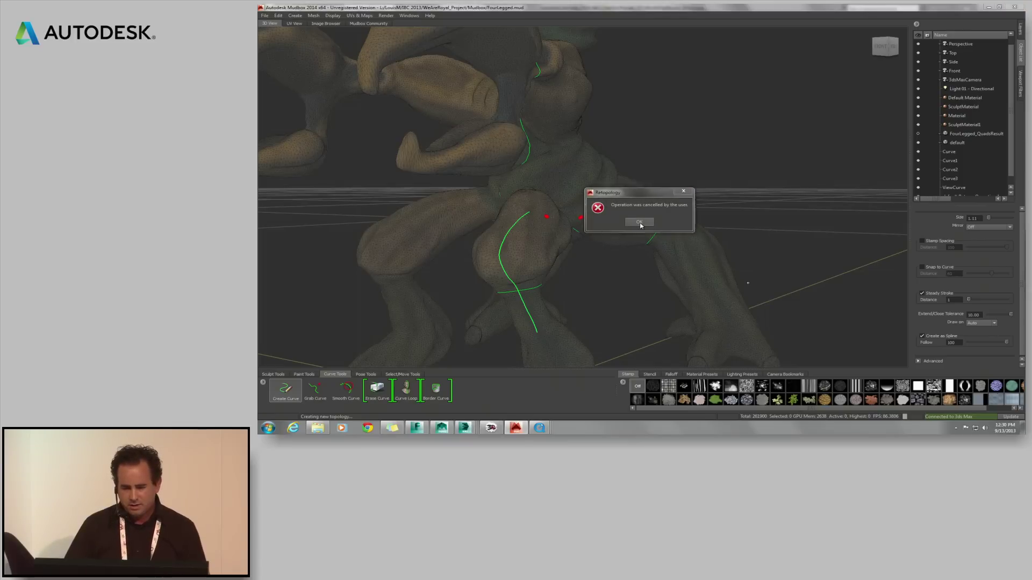
left_click(636, 222)
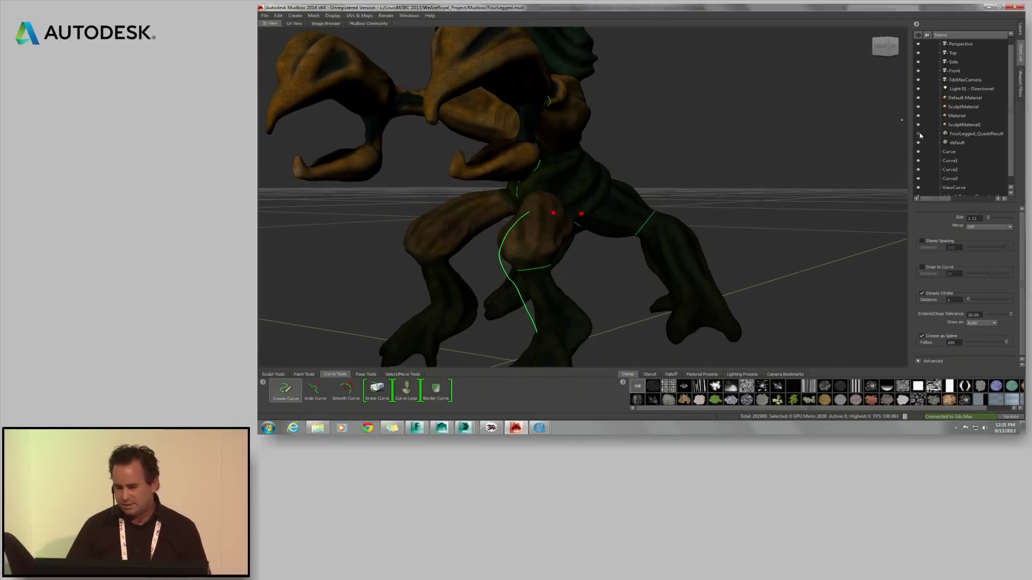
- Hide the default creature mesh and show the finished FourLegged_QuadsResult mesh in full view
left_click(918, 143)
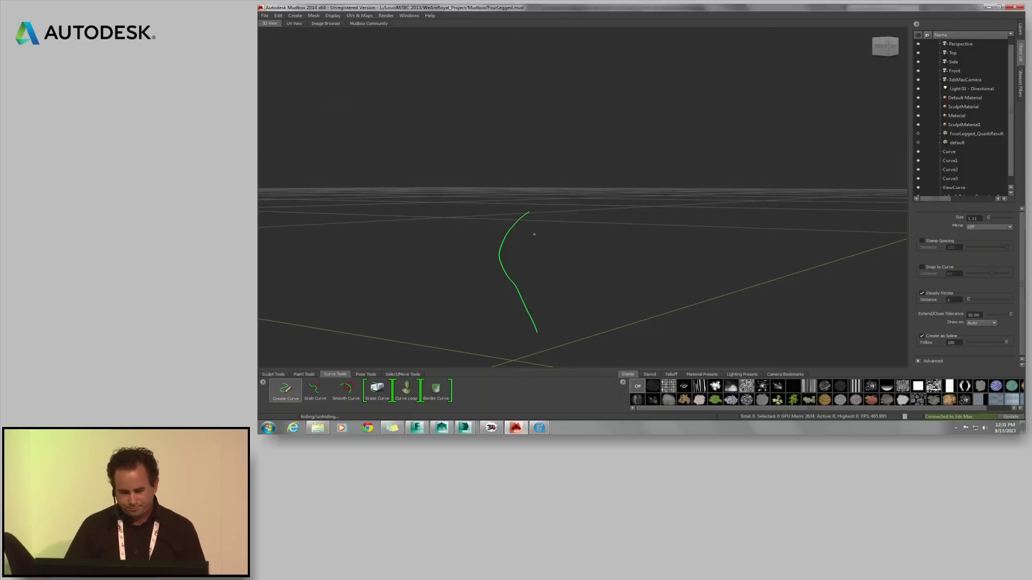
left_click(918, 133)
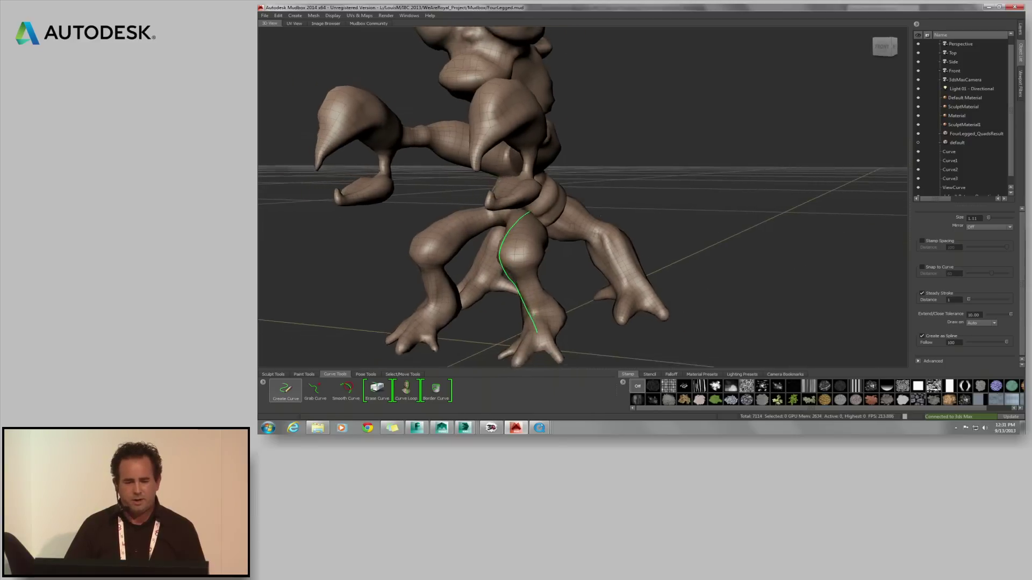
right_click_drag(600, 216, 537, 141, "alt")
middle_click_drag(536, 140, 566, 159, "alt")
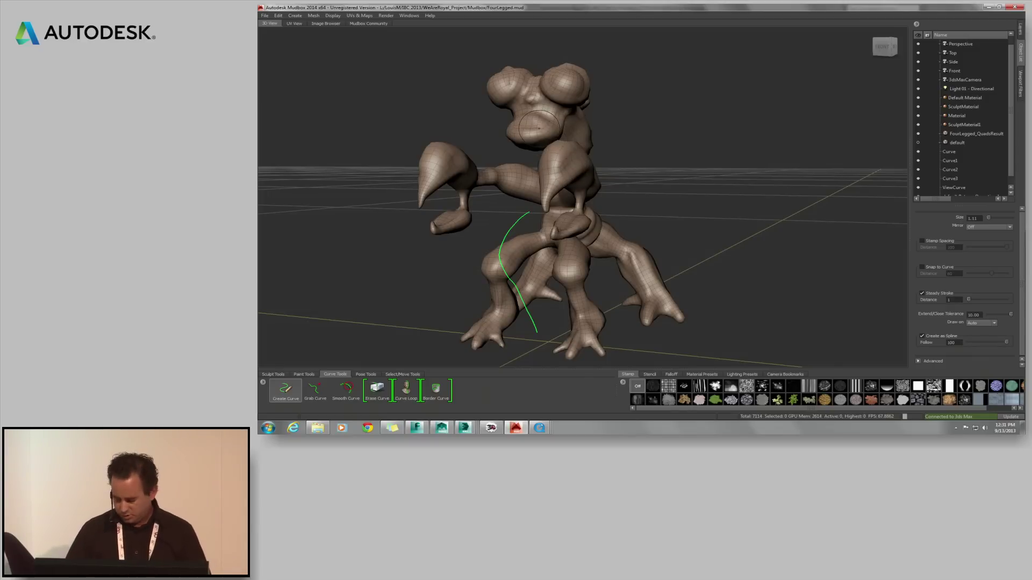
- Step the quad mesh up to subdivision level 4, down to level 0, and settle on level 1
key("shift+d")
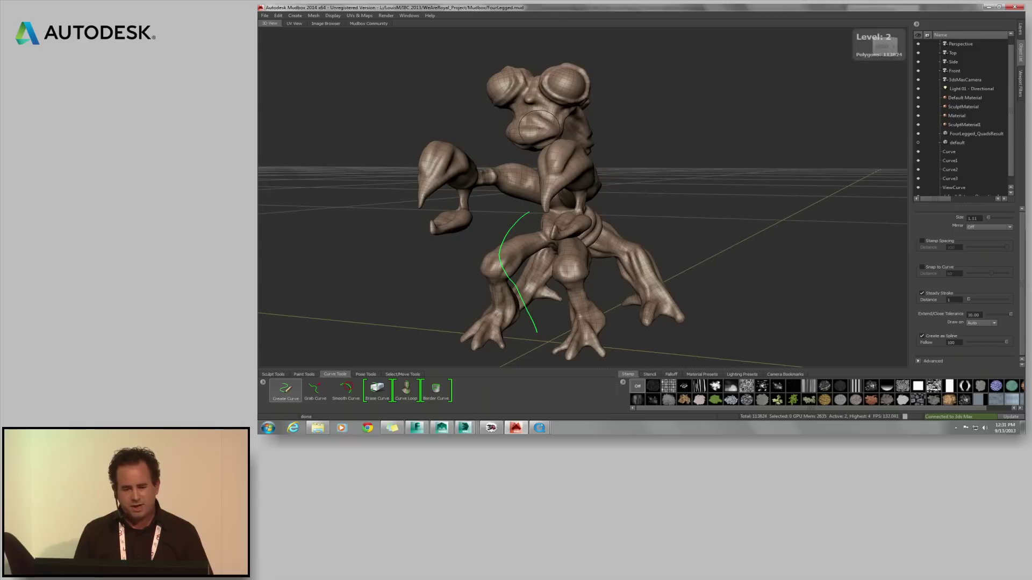
key("shift+d")
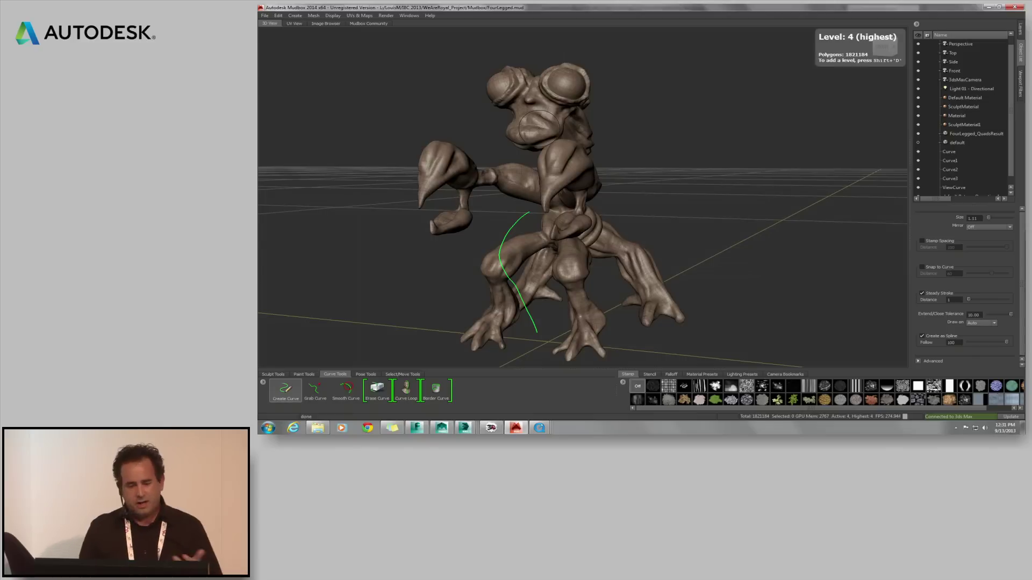
key("Page_Down")
key("Page_Down")
key("Page_Down")
key("Page_Down")
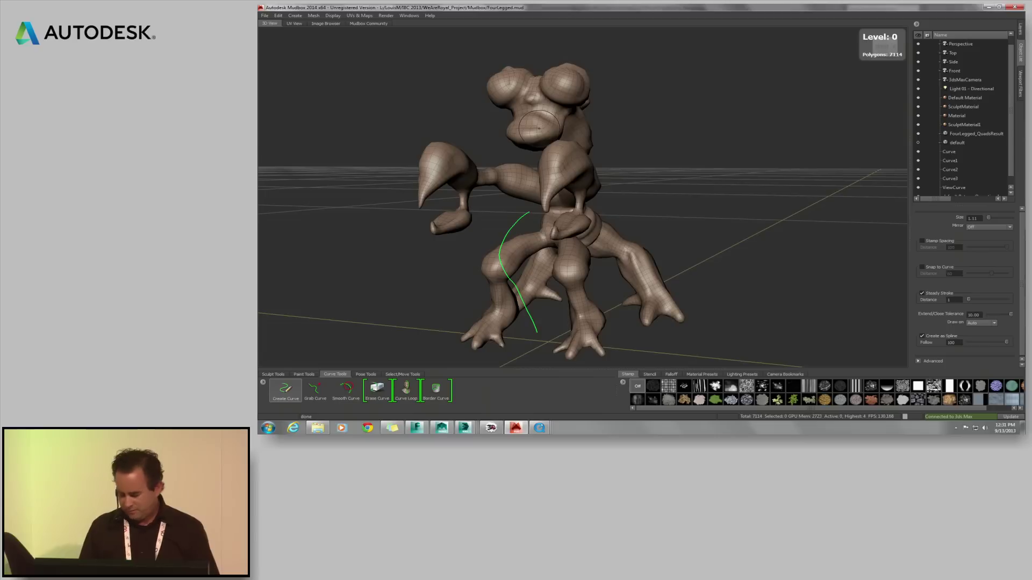
key("Page_Up")
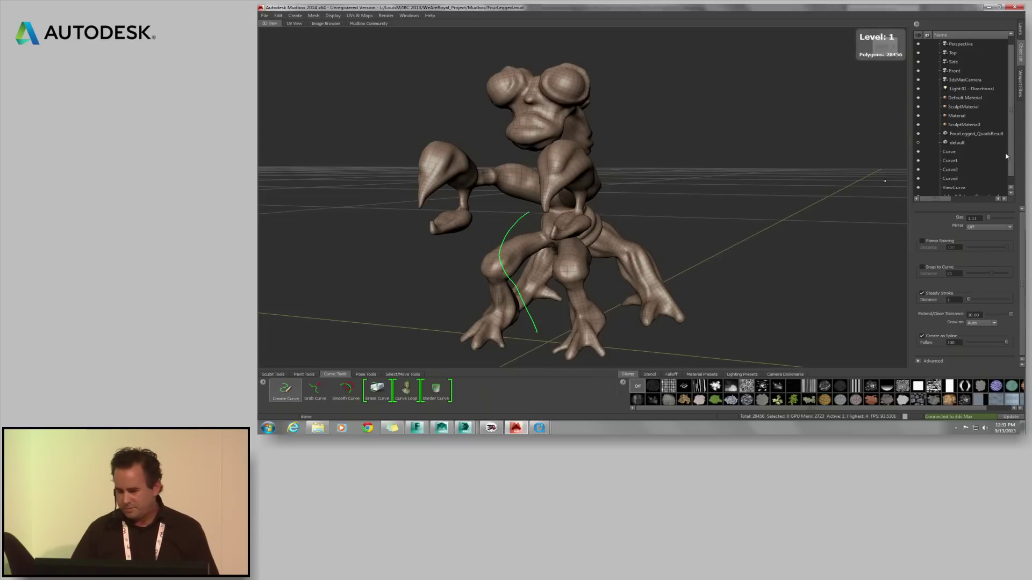
- Select the FourLegged_QuadsResult mesh and send it to 3ds Max with the Add Selected to Current Scene option
left_click(975, 134)
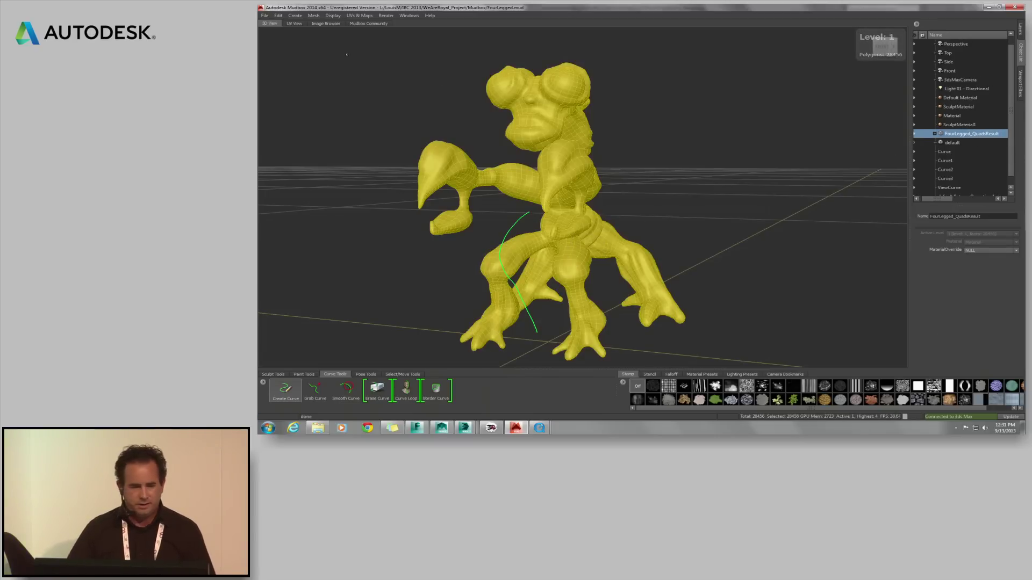
left_click(264, 15)
mouse_move(286, 77)
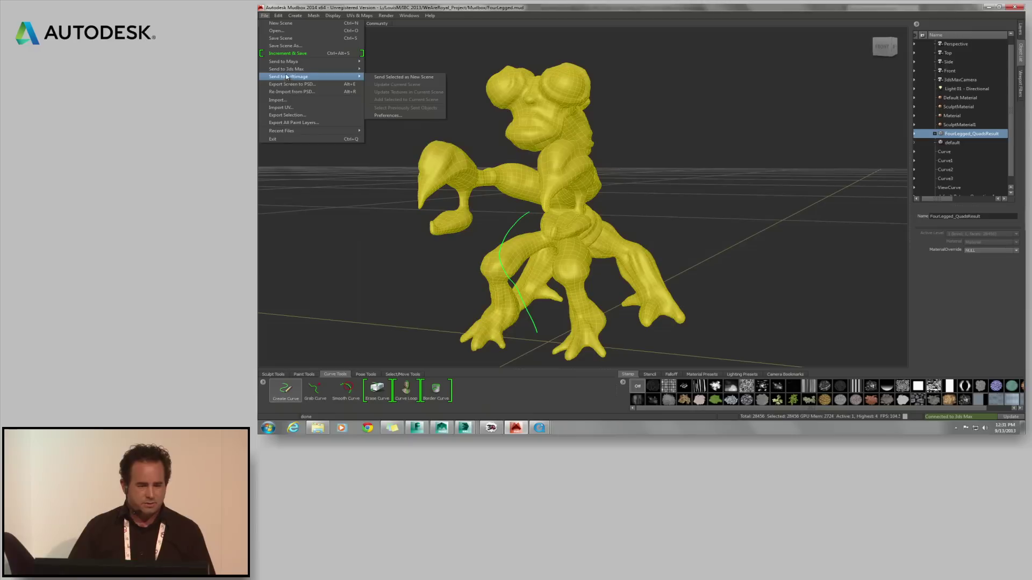
mouse_move(339, 71)
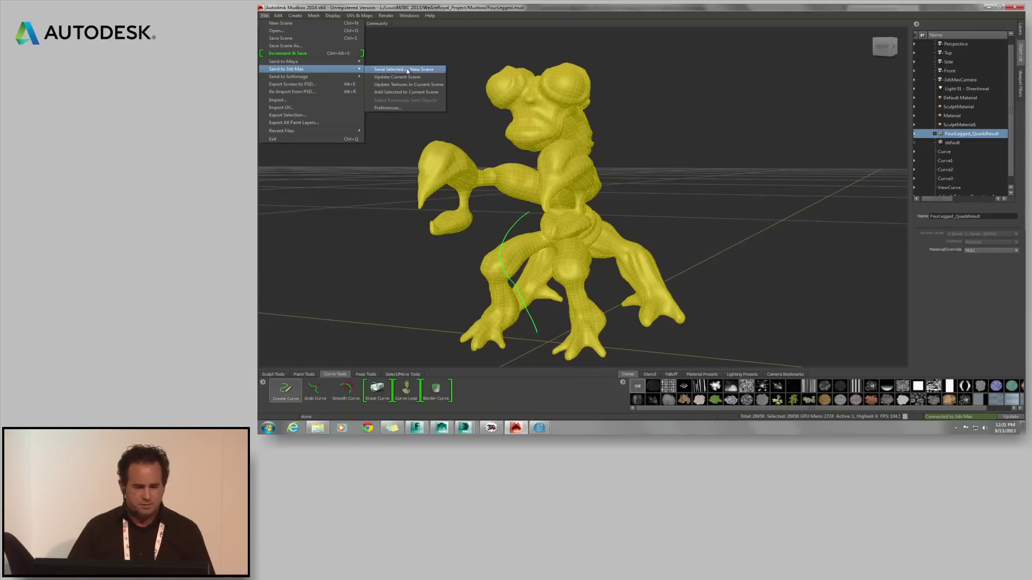
left_click(396, 92)
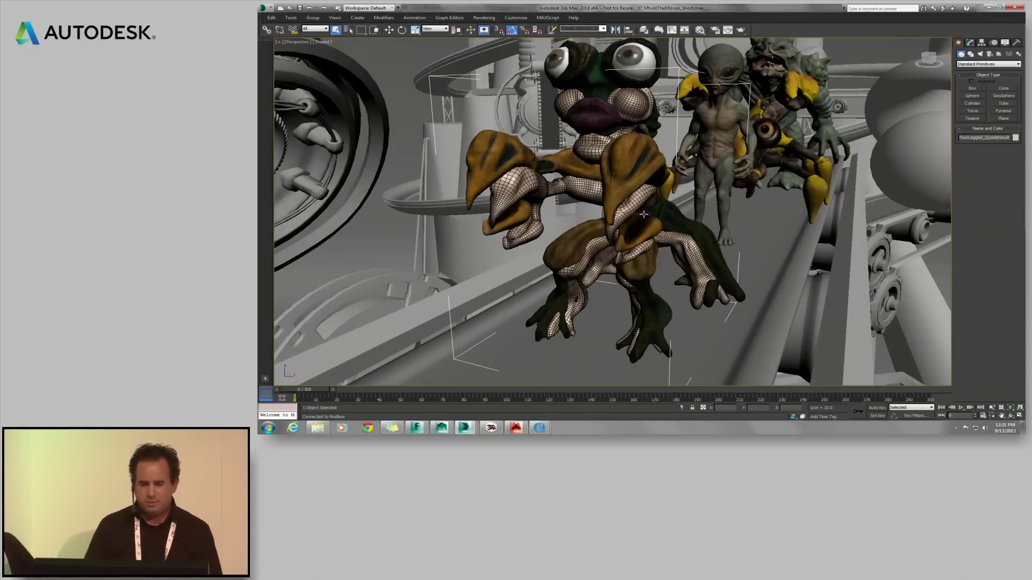
- In 3ds Max, move the retopologized creature beside the original and select each in turn to compare their wireframes
key("w")
left_click_drag(639, 284, 709, 309)
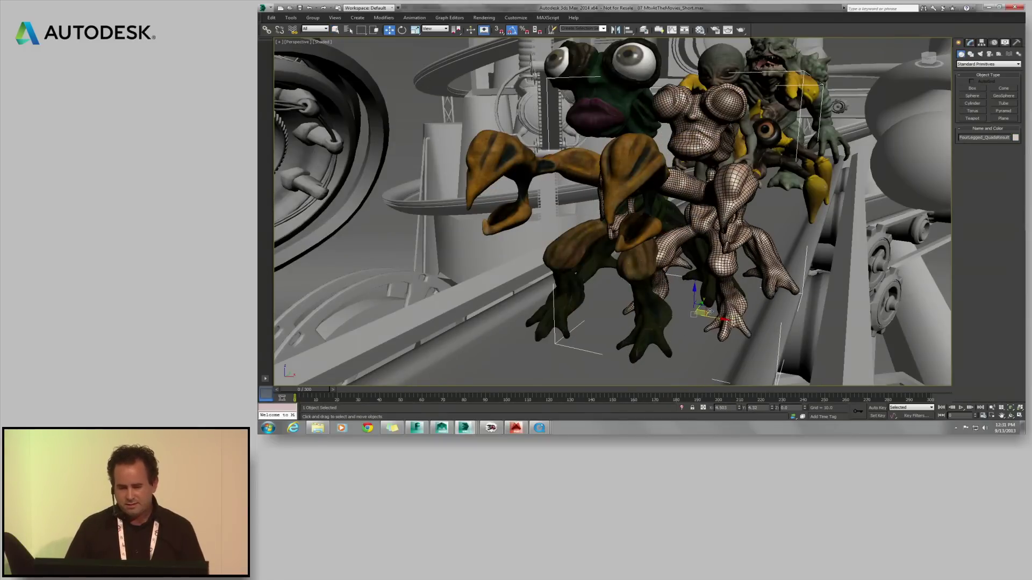
left_click(625, 170)
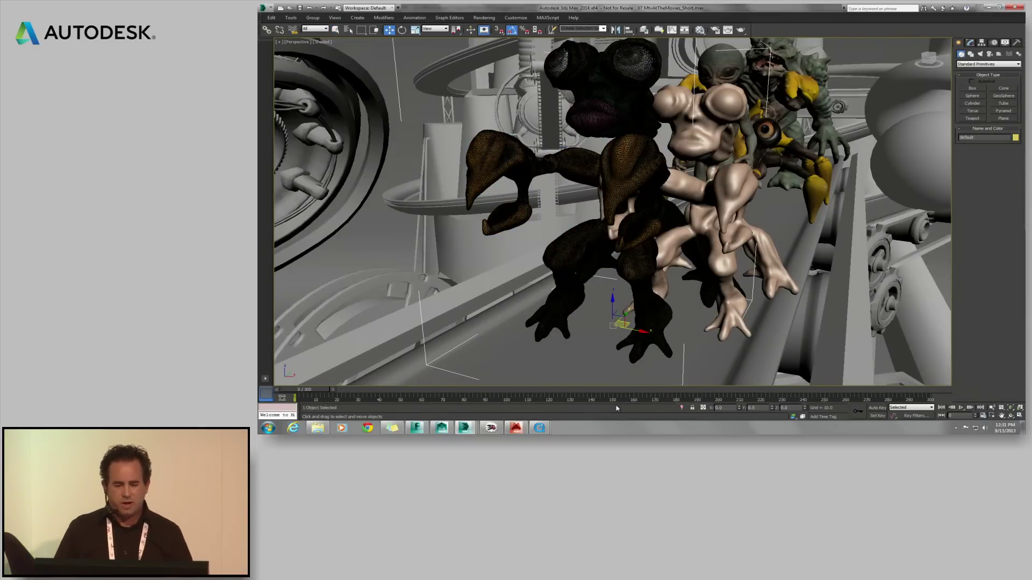
left_click(710, 267)
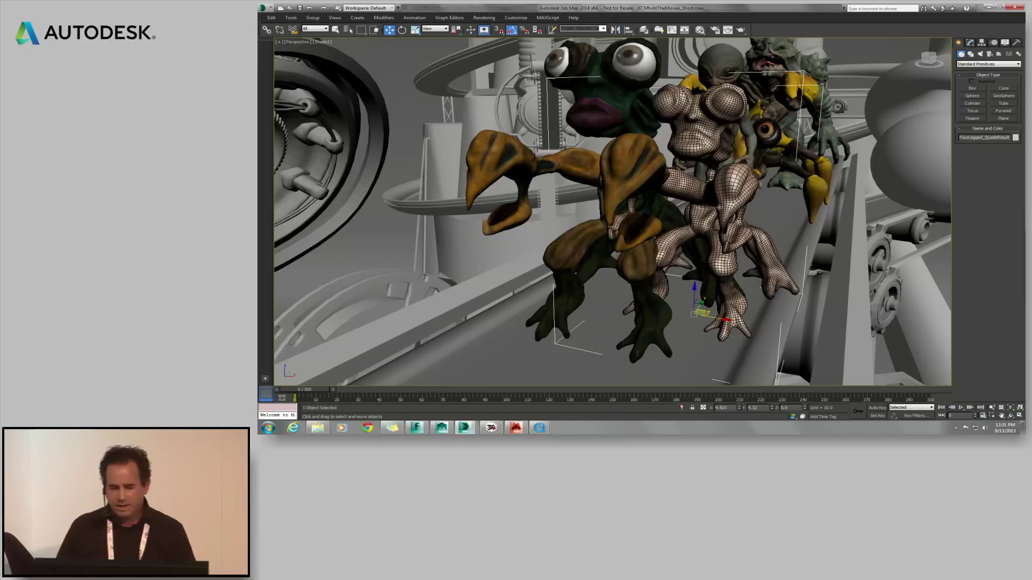
- Restore the Show Final Model scene state and inspect the textured creature up close and from a distance
right_click(671, 182)
mouse_move(709, 175)
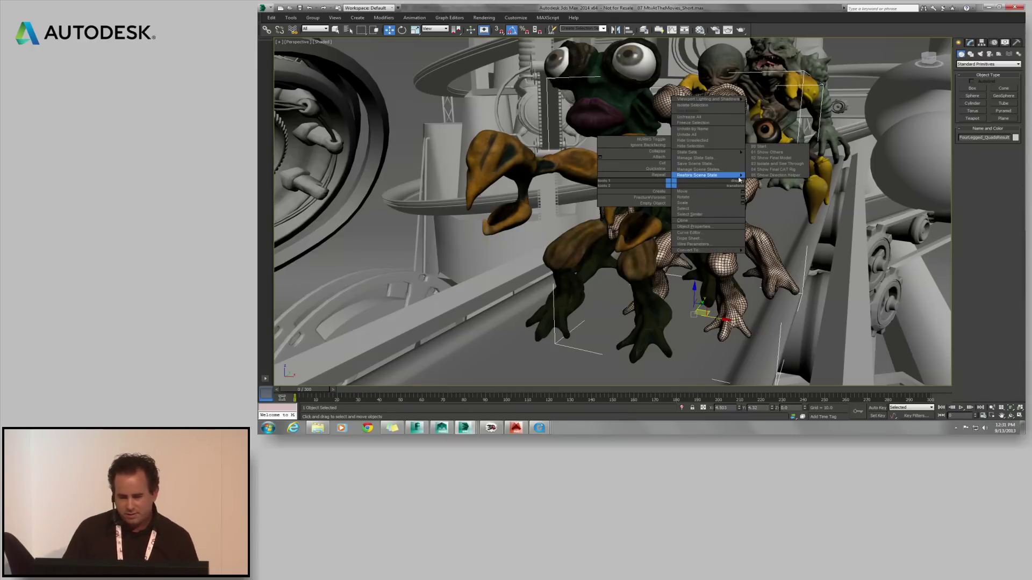
left_click(769, 158)
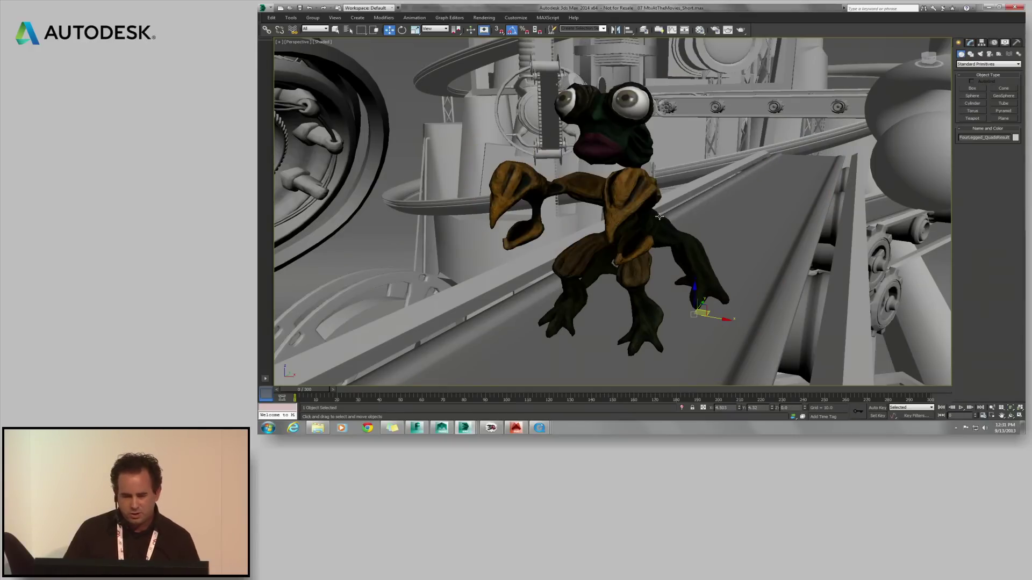
left_click(627, 201)
middle_click_drag(626, 201, 619, 222, "alt")
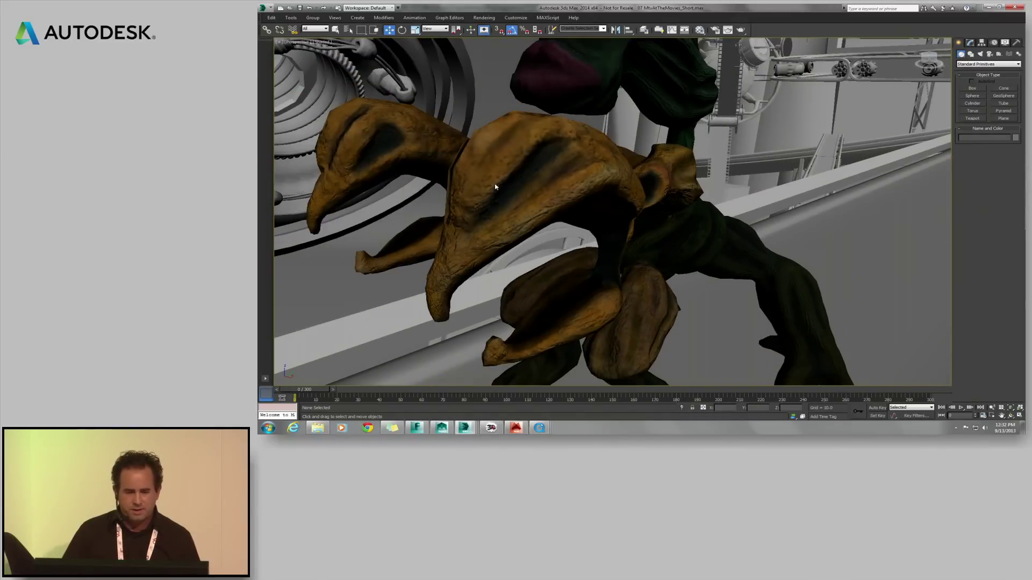
scroll(602, 204, "down", 8)
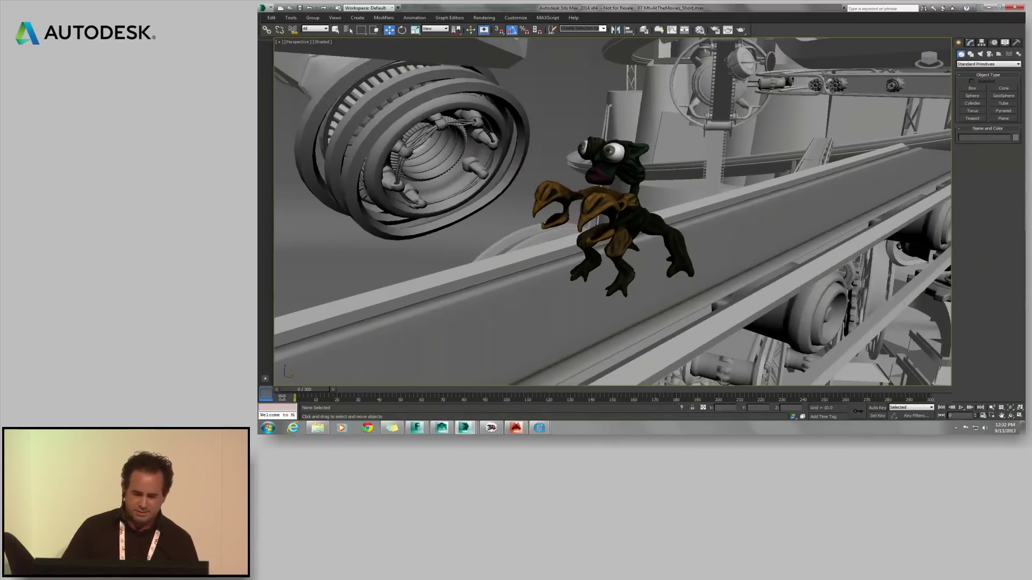
scroll(600, 206, "up", 7)
scroll(601, 205, "down", 6)
scroll(601, 207, "up", 5)
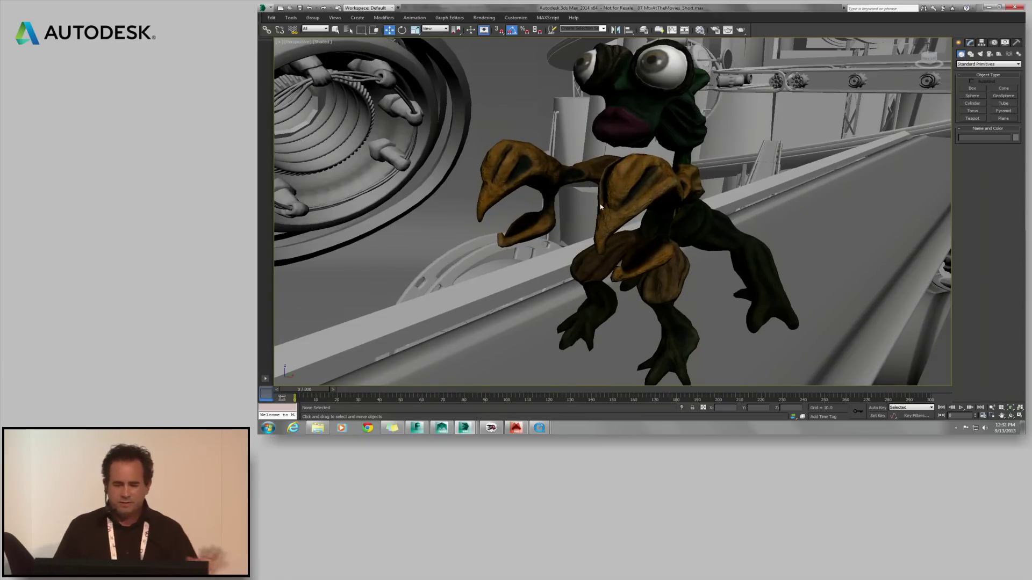
scroll(600, 207, "down", 3)
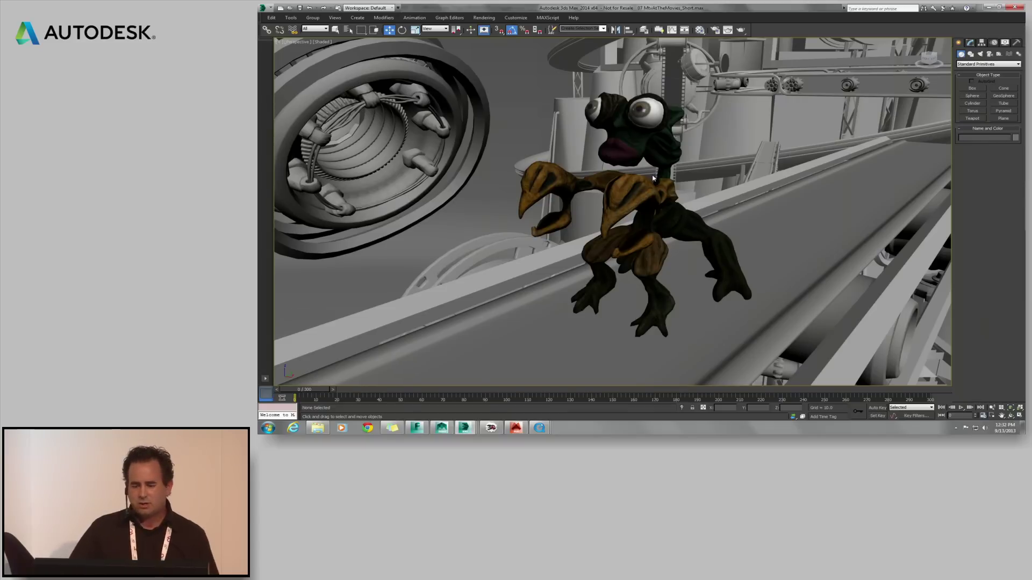
- Create a CATParent rig base on the conveyor floor beneath the creature, sized to surround its feet
left_click(999, 55)
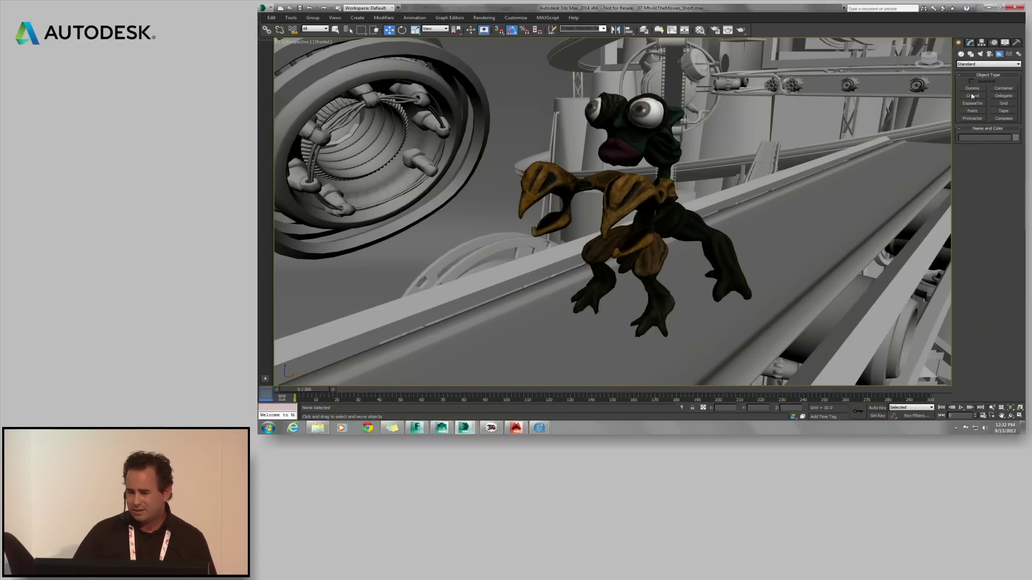
left_click(984, 64)
left_click(973, 106)
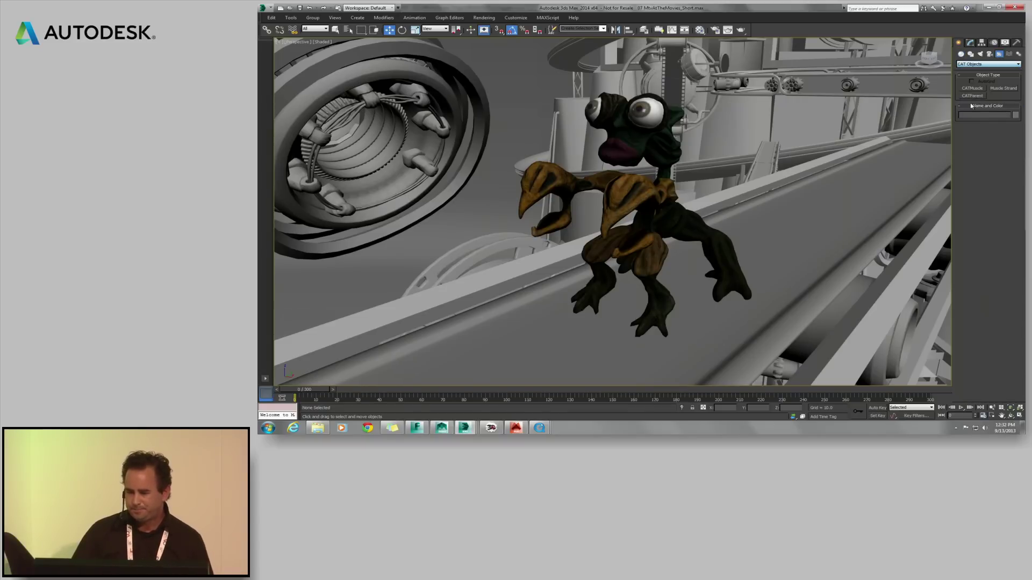
left_click(972, 95)
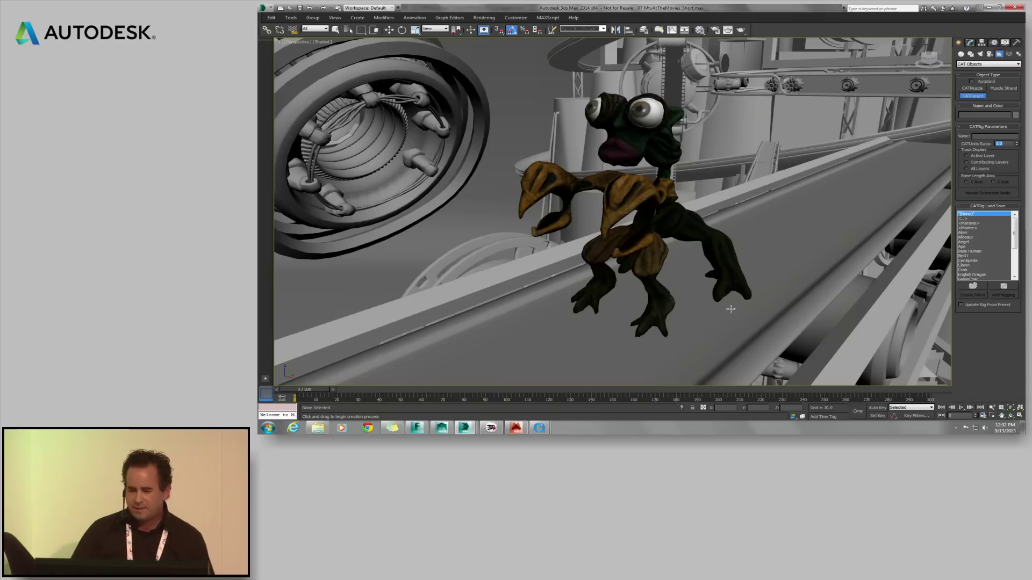
left_click_drag(669, 300, 794, 224)
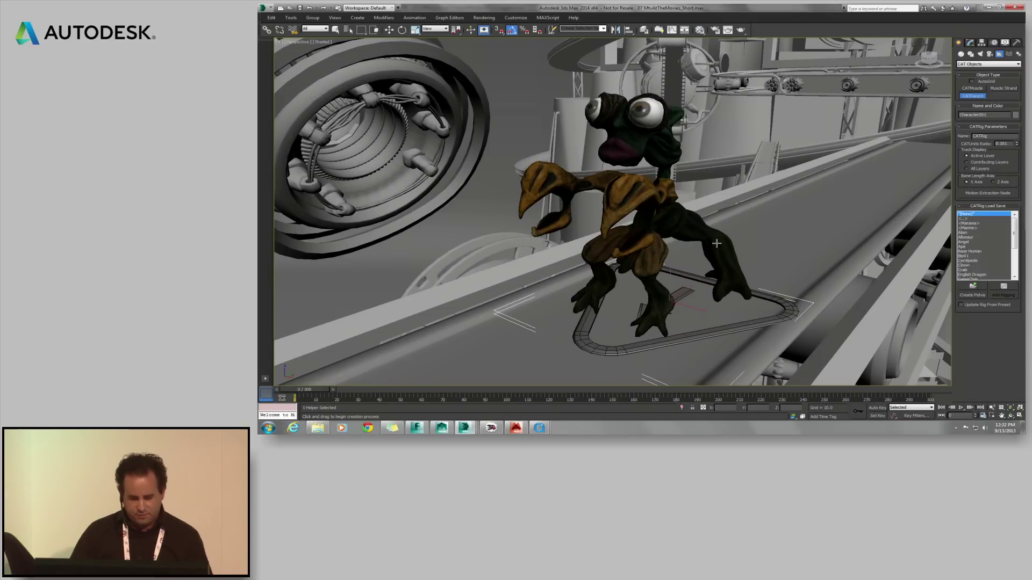
- Center the CATParent object on the scene origin with the Transform Toolbox, leaving the toolbox closed
key("ctrl+t")
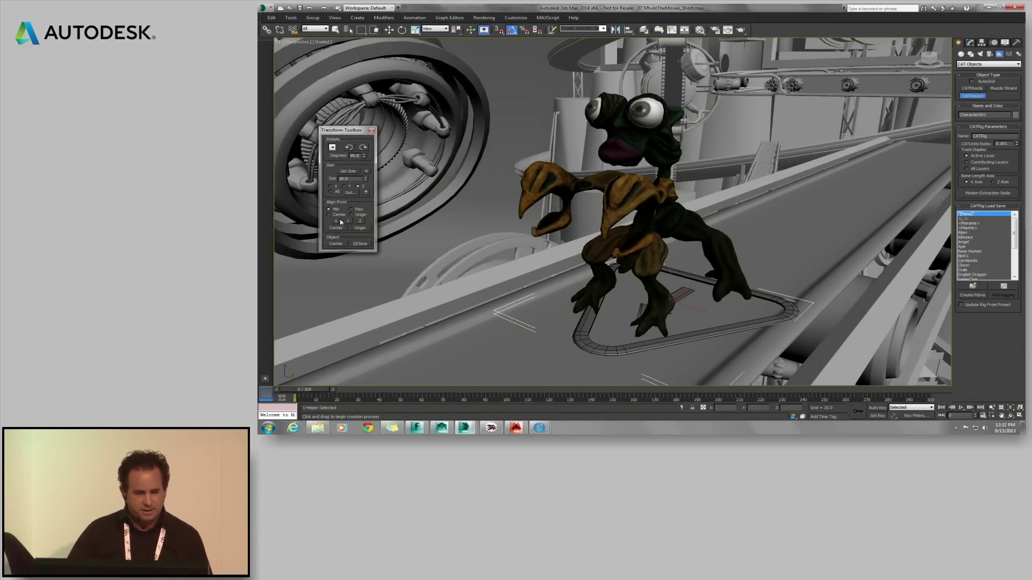
left_click(337, 242)
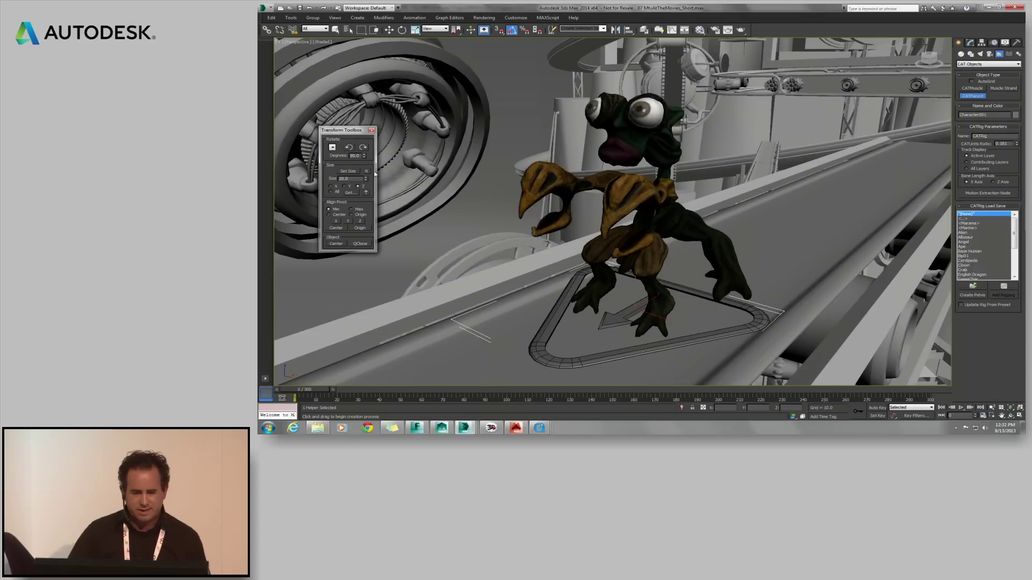
left_click(372, 130)
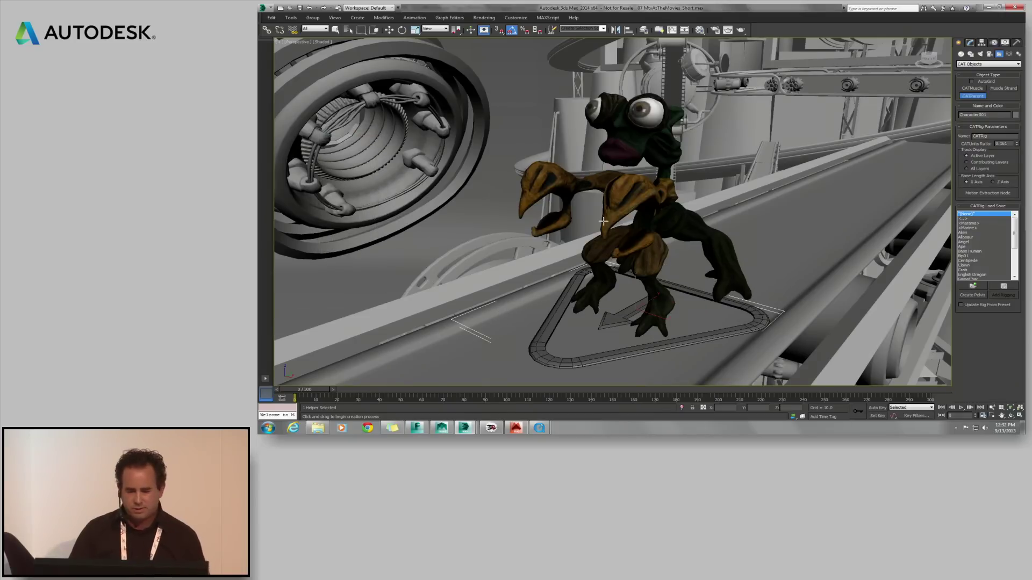
- Create the CAT rig's pelvis and move it down and back into the creature's hip area
left_click(970, 43)
middle_click_drag(665, 303, 645, 297, "alt")
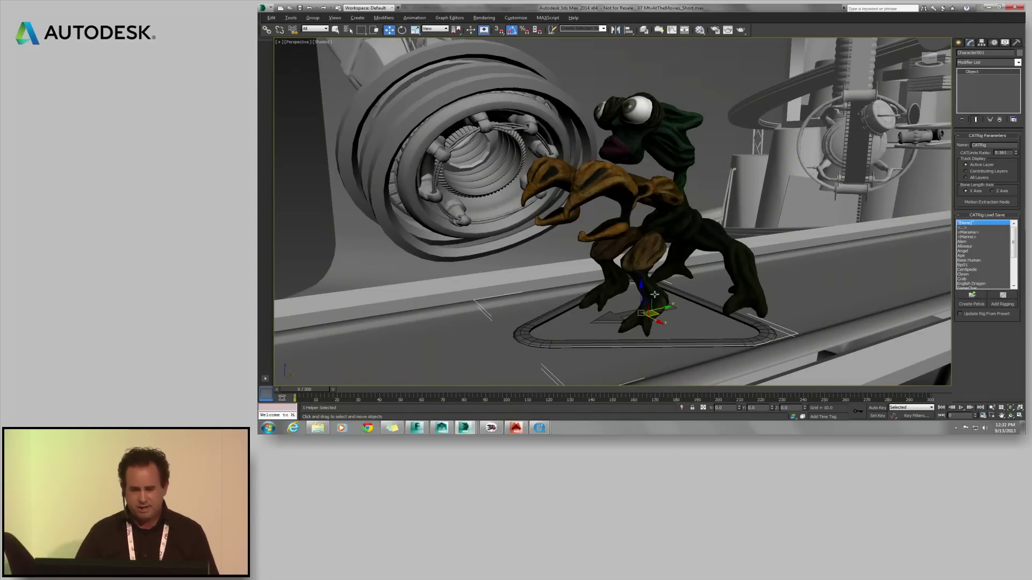
middle_click_drag(653, 294, 648, 292, "alt")
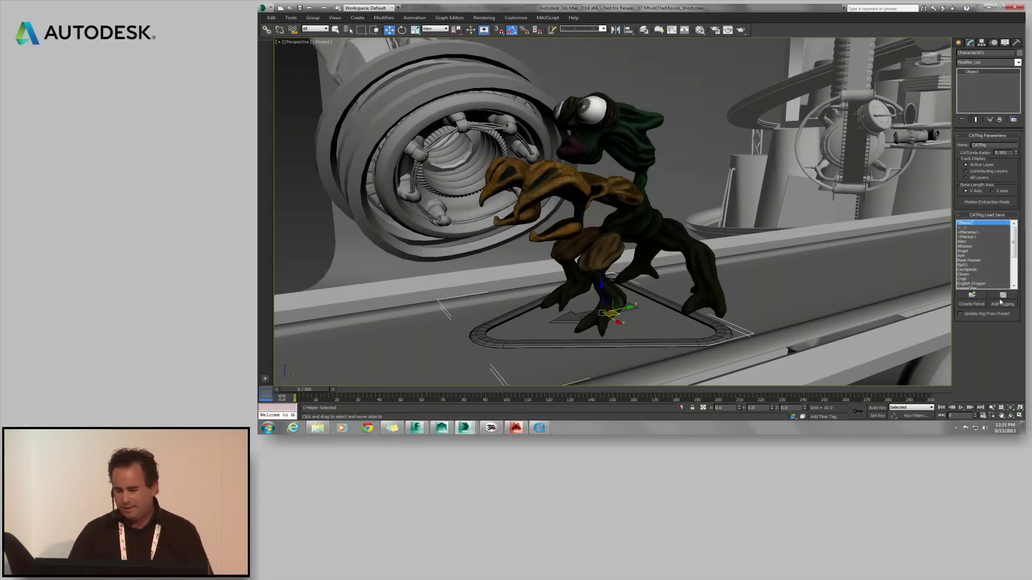
left_click(975, 305)
left_click(627, 122)
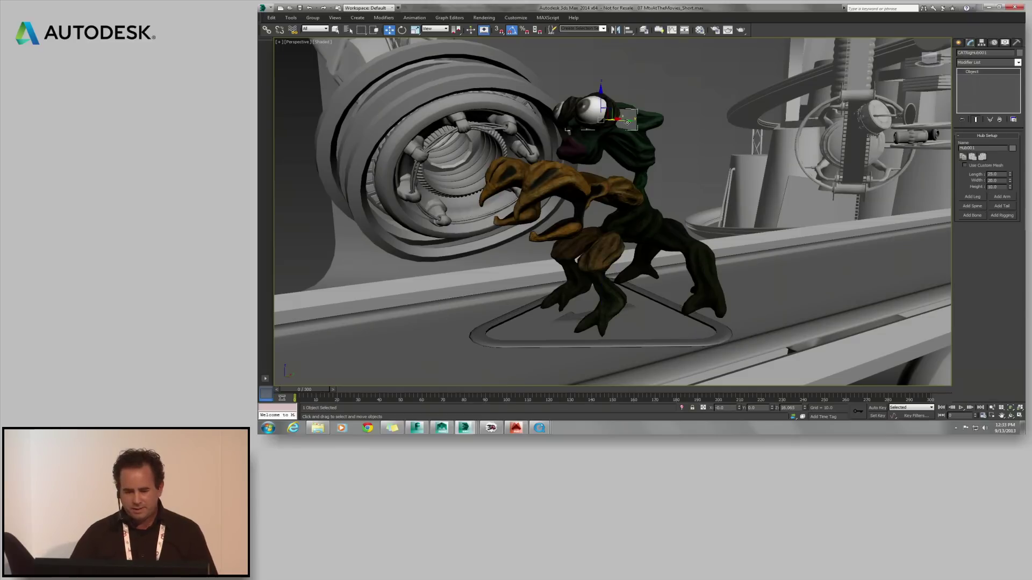
left_click_drag(611, 110, 650, 216)
middle_click_drag(719, 270, 709, 273, "alt")
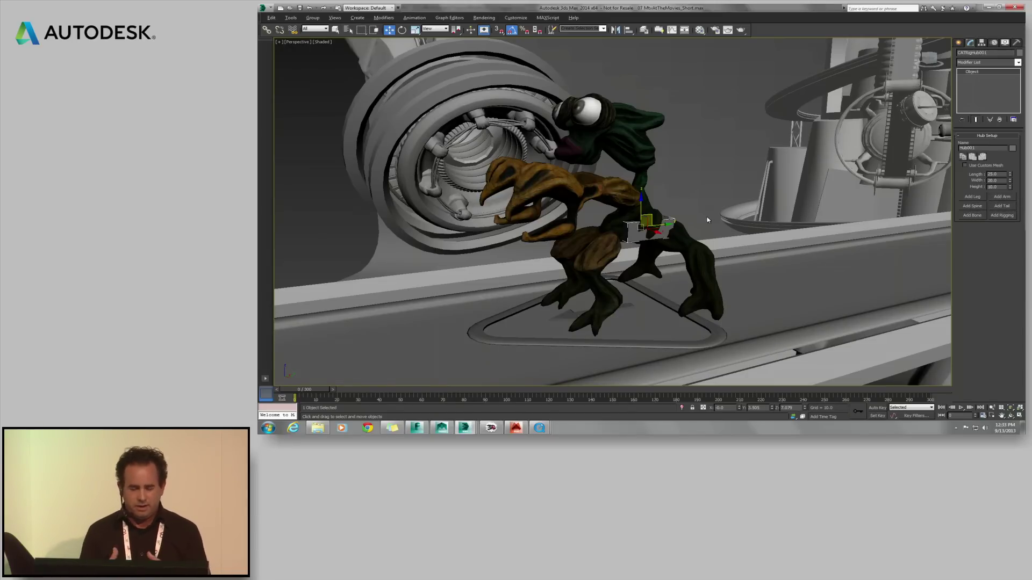
middle_click_drag(676, 193, 678, 185, "alt")
- Restore the Isolate and See Through scene state and fine-tune the pelvis position inside the transparent body
right_click(678, 185)
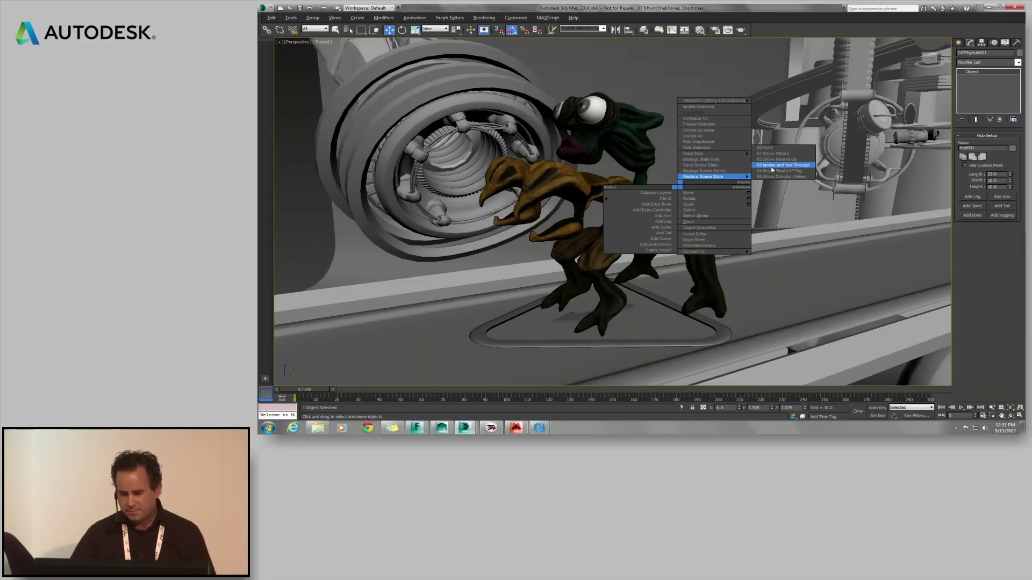
left_click(782, 164)
middle_click_drag(669, 233, 676, 228, "alt")
left_click_drag(650, 218, 651, 215)
middle_click_drag(667, 226, 676, 227, "alt")
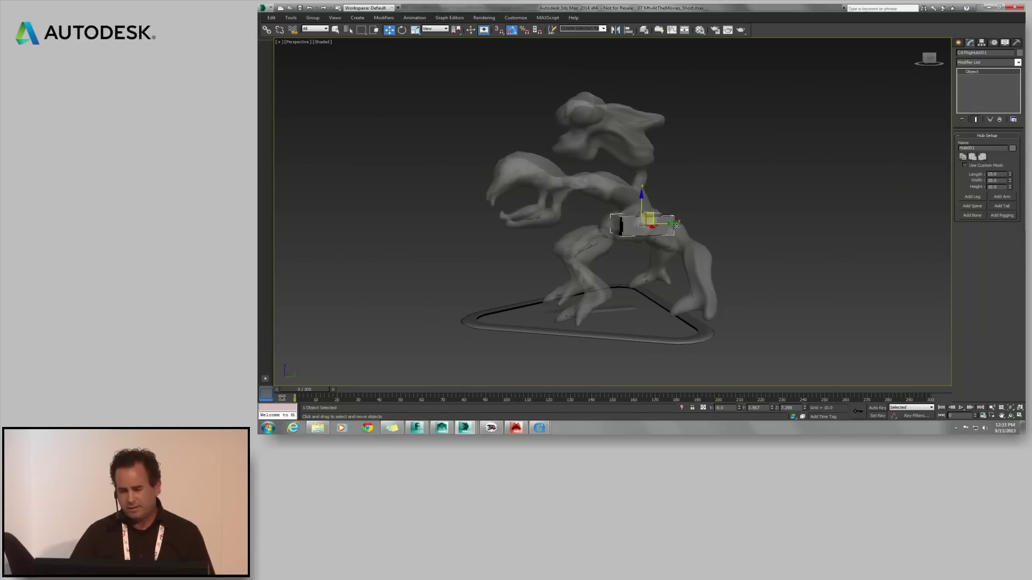
- Add a leg to the pelvis and move its foot platform to the creature's near rear foot
left_click(975, 197)
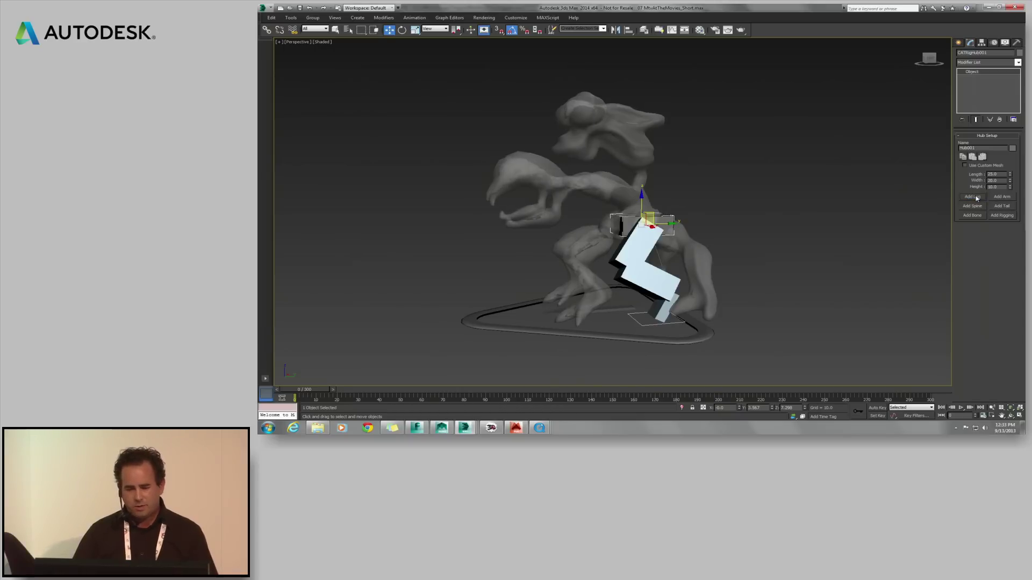
left_click(675, 324)
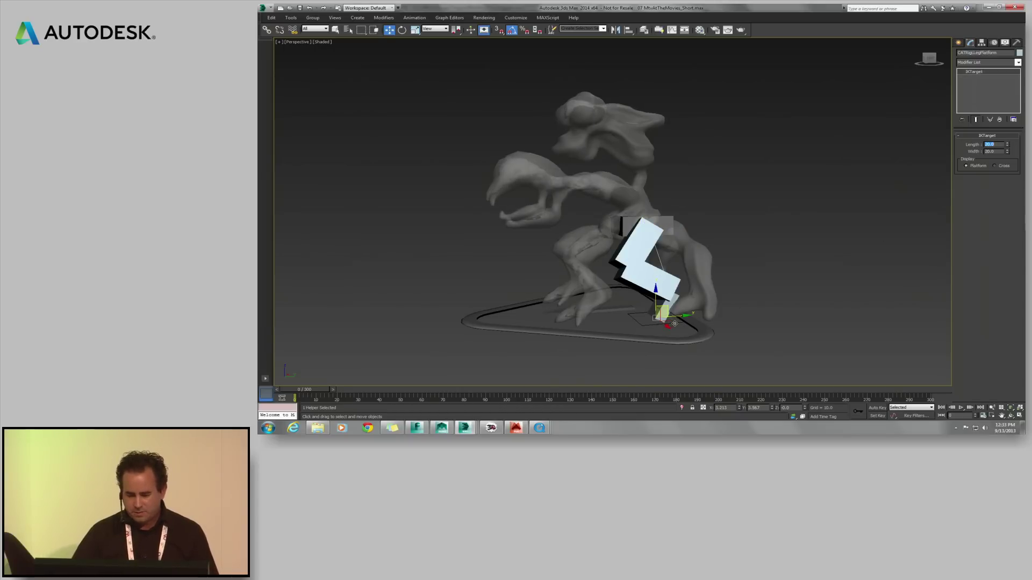
middle_click_drag(660, 335, 675, 332, "alt")
left_click_drag(677, 322, 700, 315)
- Reposition the rear leg's lower and upper bones to follow the shape of the creature's near hind leg
left_click(685, 261)
left_click_drag(670, 265, 703, 245)
left_click(671, 229)
left_click_drag(660, 217, 678, 215)
middle_click_drag(662, 228, 687, 235, "alt")
left_click_drag(687, 228, 683, 227)
mouse_move(682, 228)
middle_mouse_down("alt")
mouse_move(662, 237)
mouse_move(686, 233)
middle_mouse_up("alt")
- Add the matching rear leg on the pelvis's opposite side
left_click(634, 231)
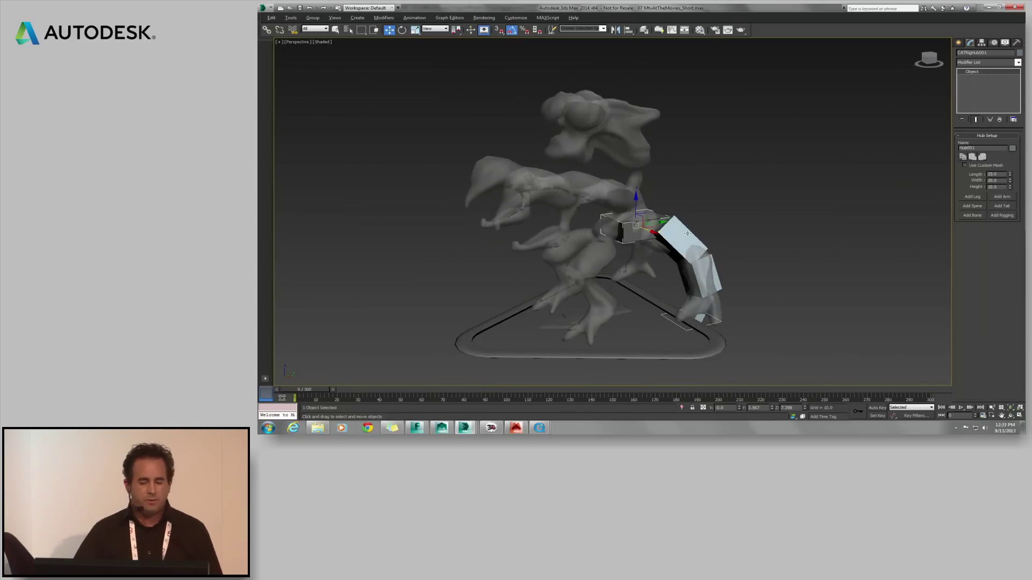
left_click(994, 197)
middle_click_drag(916, 228, 745, 251, "alt")
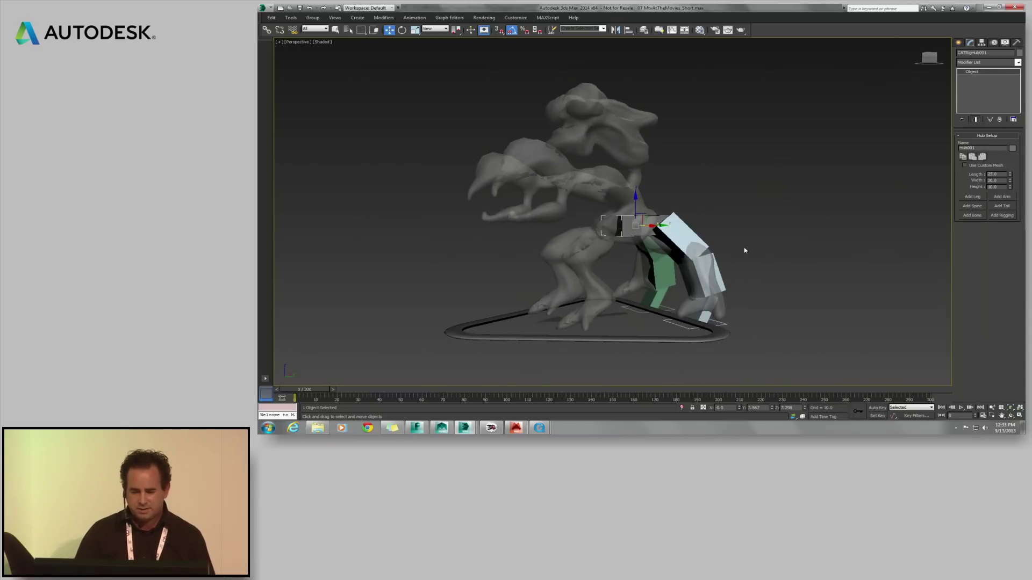
- Add a third leg to the pelvis and move its foot platform to the creature's near front foot
left_click(972, 197)
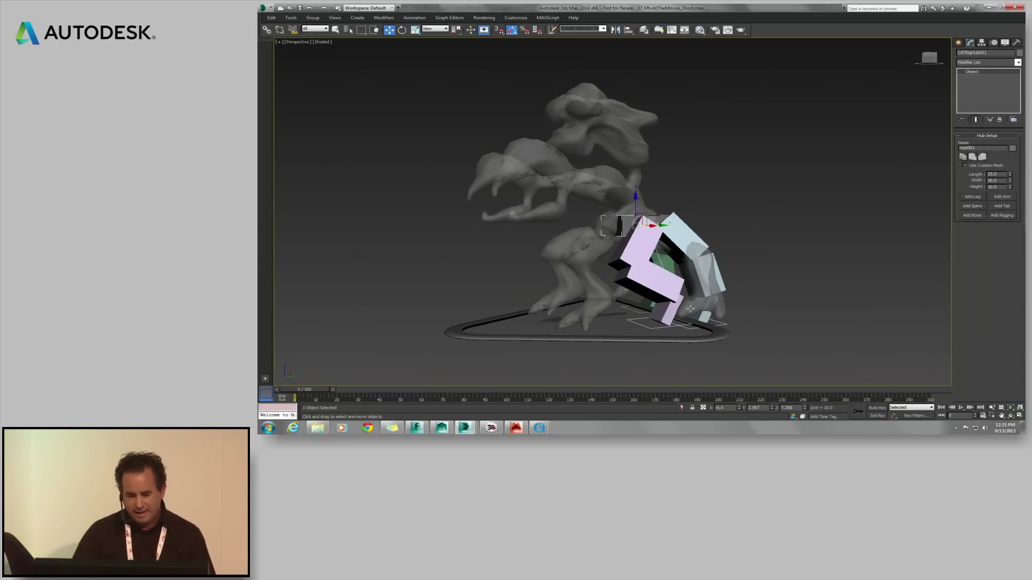
left_click(660, 328)
middle_click_drag(660, 328, 664, 339, "alt")
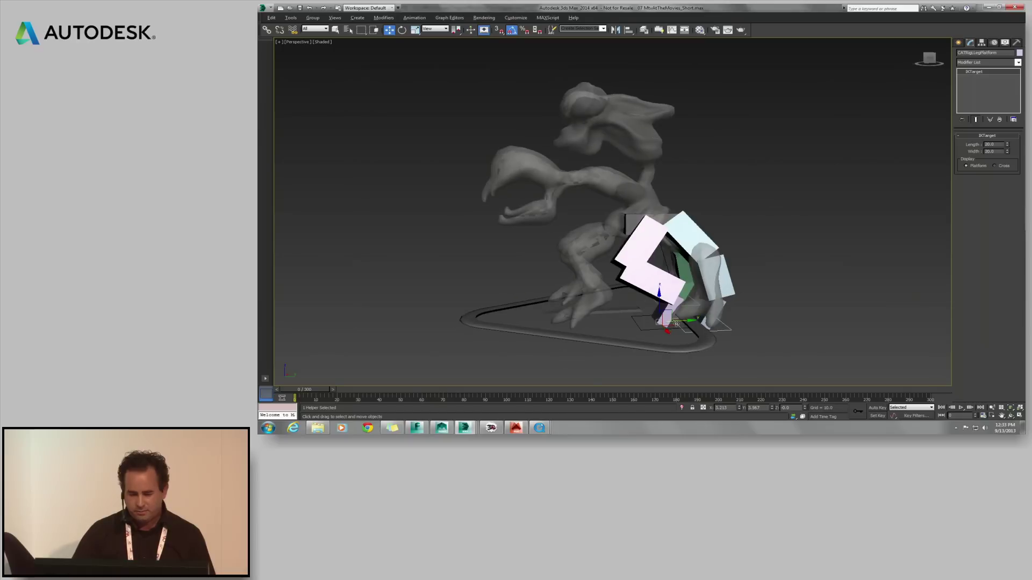
left_click_drag(674, 324, 593, 327)
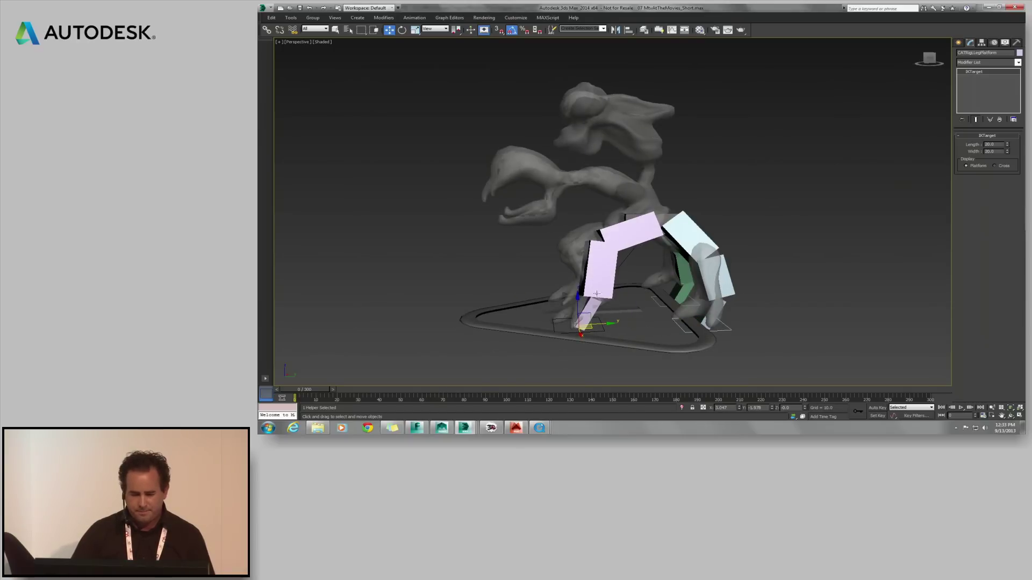
- Reposition the front leg's lower and upper bones to fit the creature's near foreleg
left_click(618, 257)
left_click_drag(610, 232, 587, 231)
mouse_move(588, 231)
middle_mouse_down("alt")
mouse_move(559, 235)
mouse_move(590, 238)
middle_mouse_up("alt")
left_click(628, 231)
left_click_drag(662, 212, 639, 203)
middle_click_drag(639, 203, 679, 246, "alt")
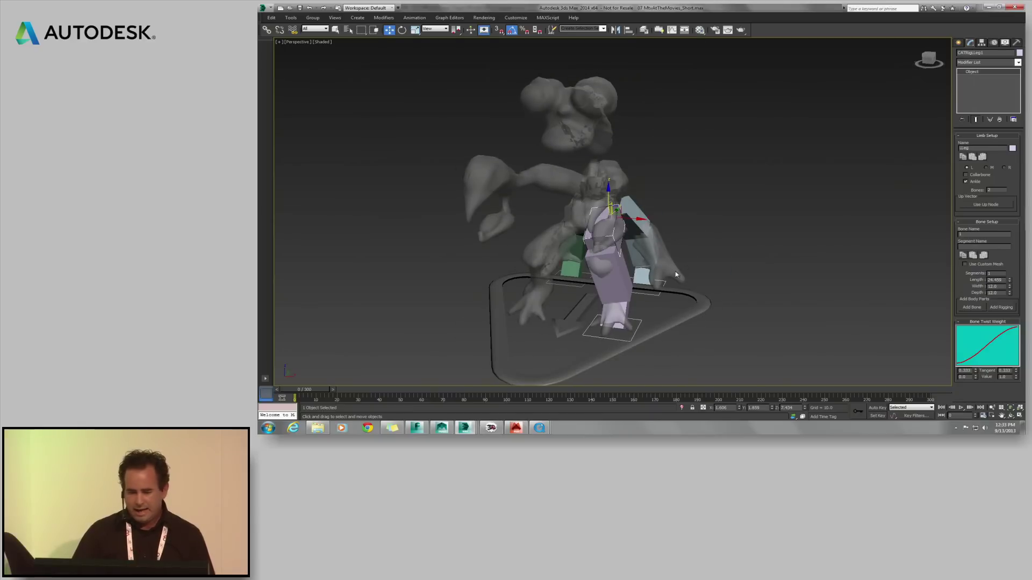
- Add the matching front leg on the pelvis's opposite side
key("shift+z")
left_click(647, 223)
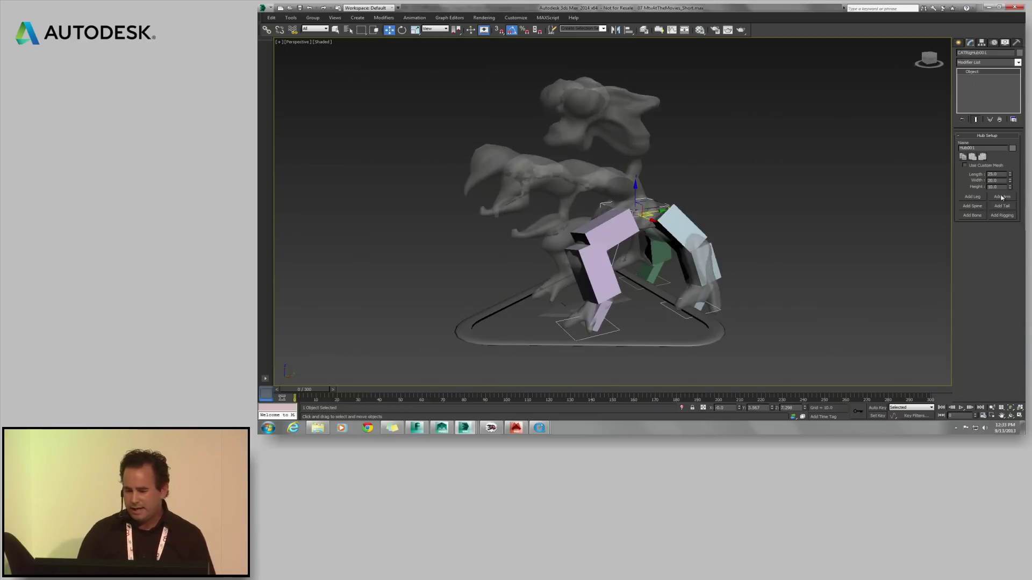
left_click(979, 197)
mouse_move(720, 251)
middle_mouse_down("alt")
mouse_move(763, 251)
mouse_move(723, 249)
middle_mouse_up("alt")
middle_click_drag(862, 208, 806, 219, "alt")
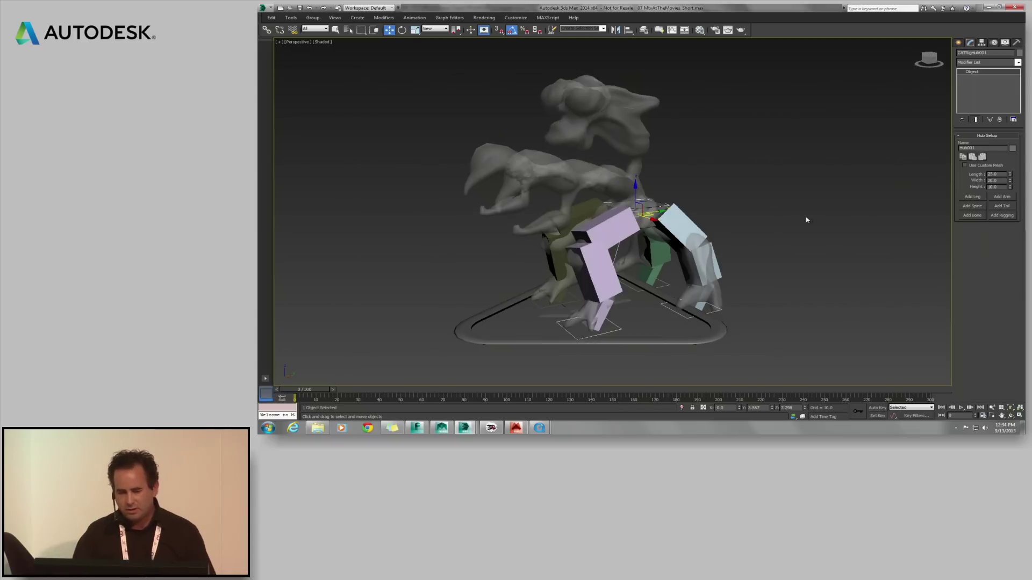
- Add a spine from the pelvis to a lowered chest hub, and a second spine ending in a hub at the base of the head
left_click(972, 206)
middle_click_drag(810, 184, 752, 156, "alt")
left_click_drag(650, 87, 640, 181)
left_click(967, 207)
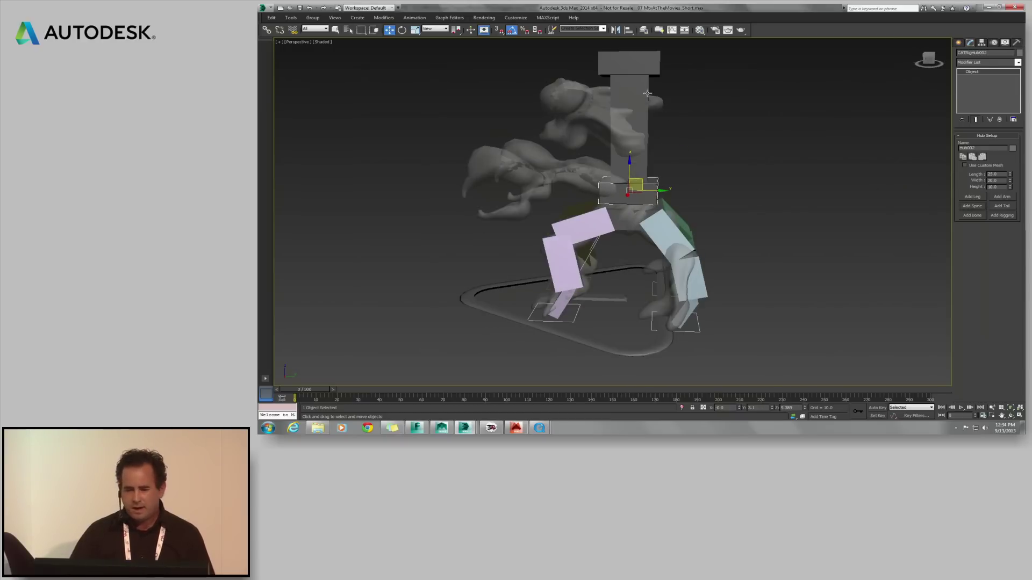
left_click_drag(642, 54, 647, 136)
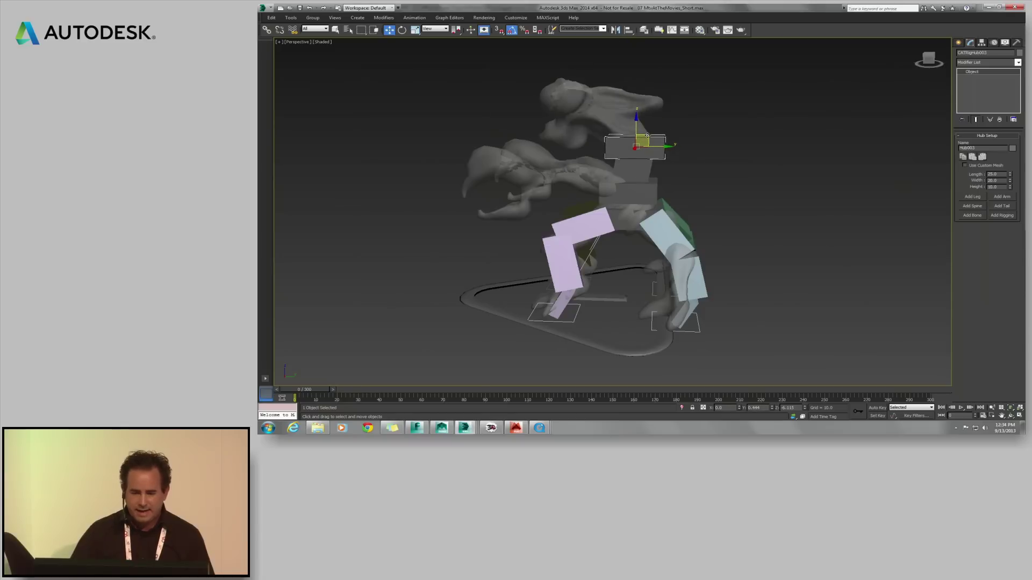
- Add an arm to the chest hub
left_click(1002, 196)
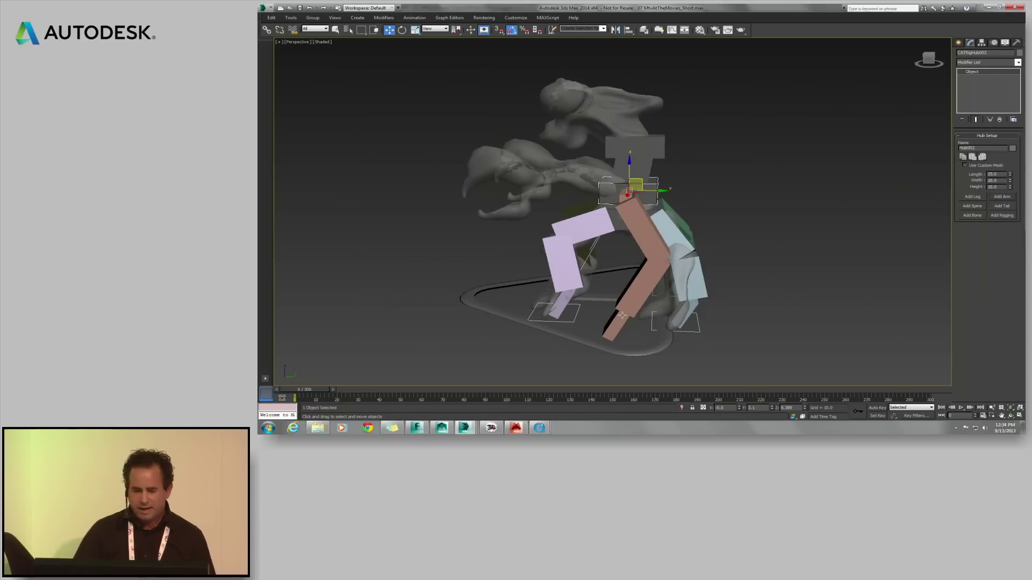
- Raise the end of the hub's new arm up toward the creature's claws so the limb bends forward
left_click(610, 326)
left_click_drag(611, 327, 620, 180)
left_click(569, 195)
- Select the upper hub of the rig and add a second arm to it
left_click(629, 192)
middle_click_drag(604, 188, 607, 211, "alt")
left_click(641, 180)
left_click(992, 200)
mouse_move(585, 204)
middle_mouse_down("alt")
mouse_move(596, 206)
mouse_move(584, 202)
middle_mouse_up("alt")
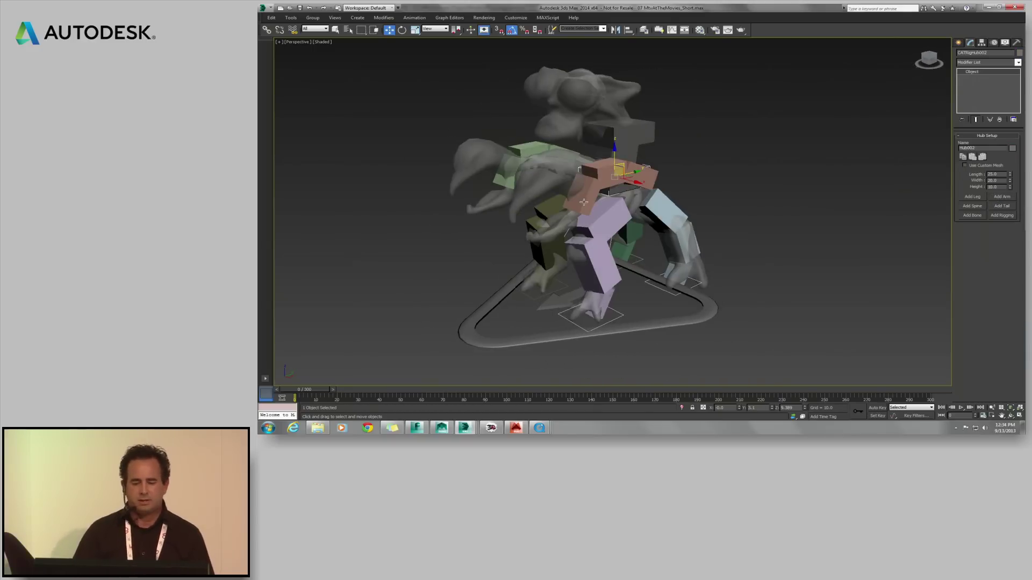
- Bring back the full factory conveyor scene with the textured creature in place of the practice rig
right_click(684, 175)
mouse_move(701, 164)
left_click(776, 166)
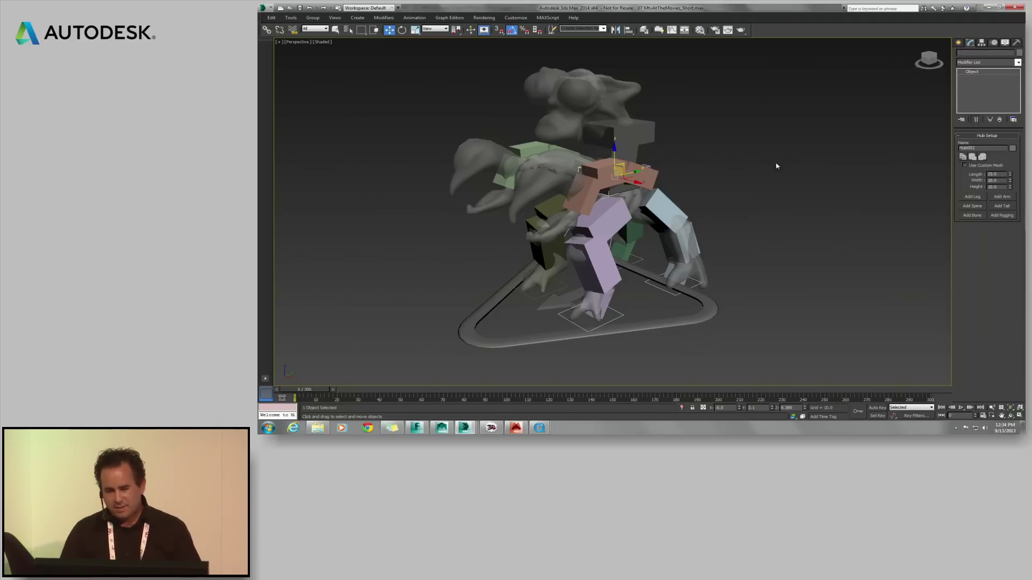
left_click(688, 170)
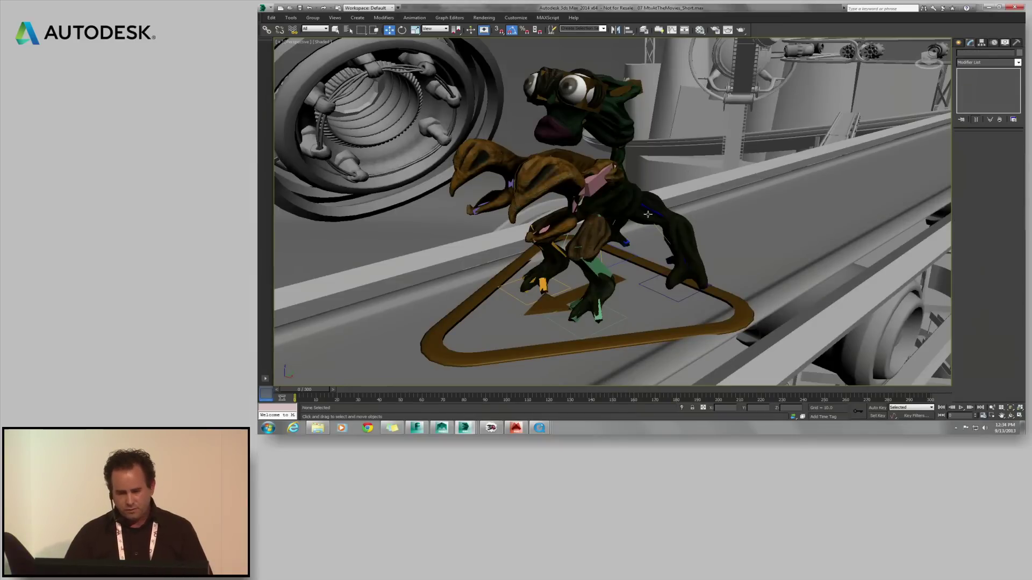
middle_click_drag(605, 267, 608, 263, "alt")
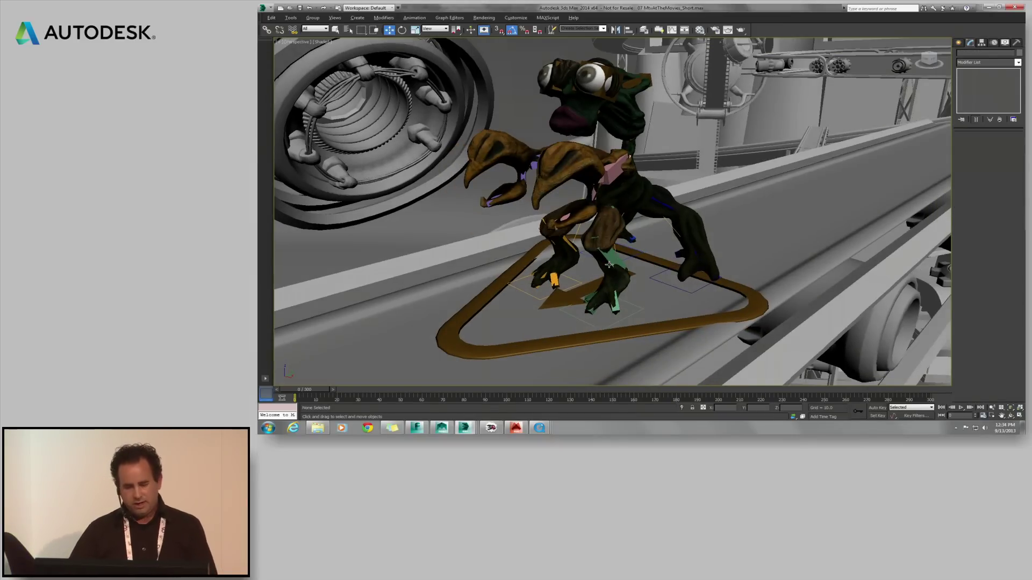
- Add a CATMotion layer to the FourLegged rig, then switch it to animation mode and play the walk cycle
left_click(613, 329)
middle_click_drag(613, 329, 613, 308, "alt")
scroll(613, 308, "down", 5)
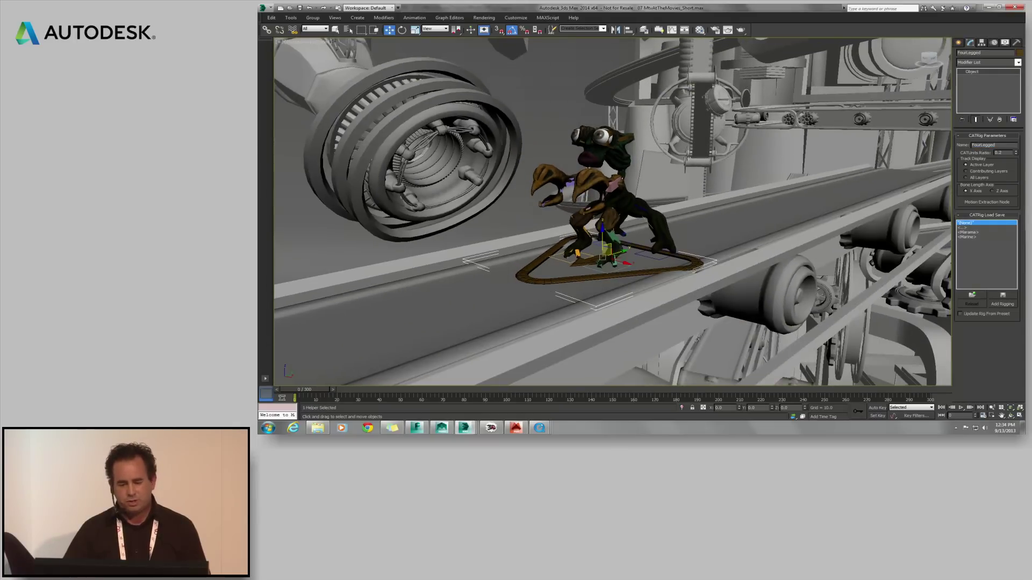
left_click(993, 43)
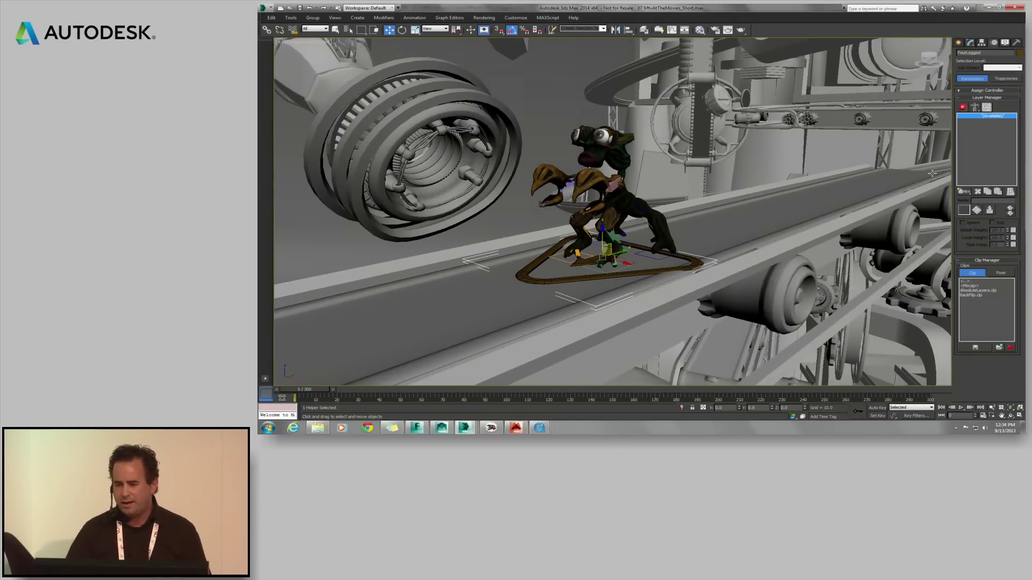
left_click_drag(965, 191, 965, 226)
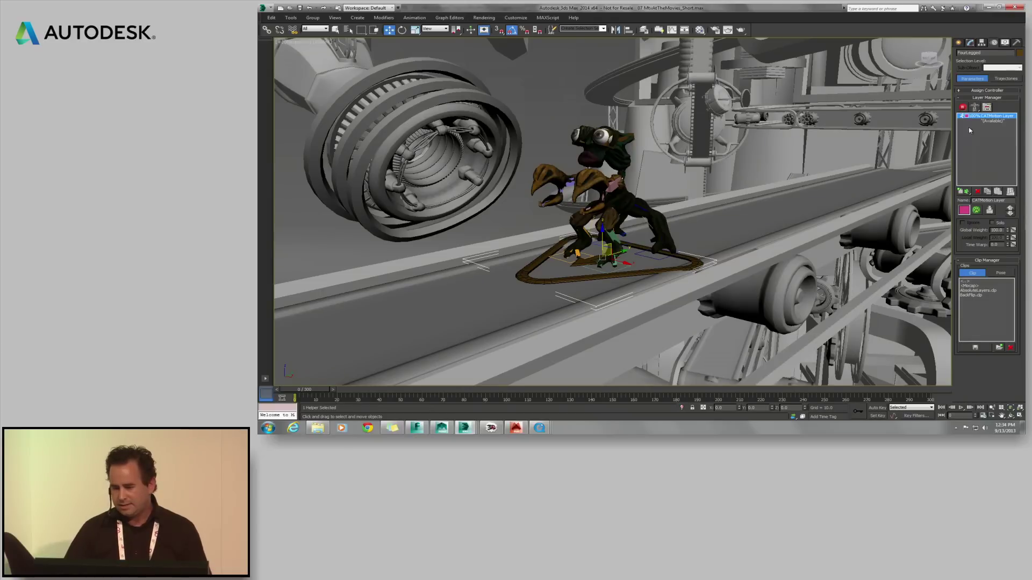
left_click(963, 109)
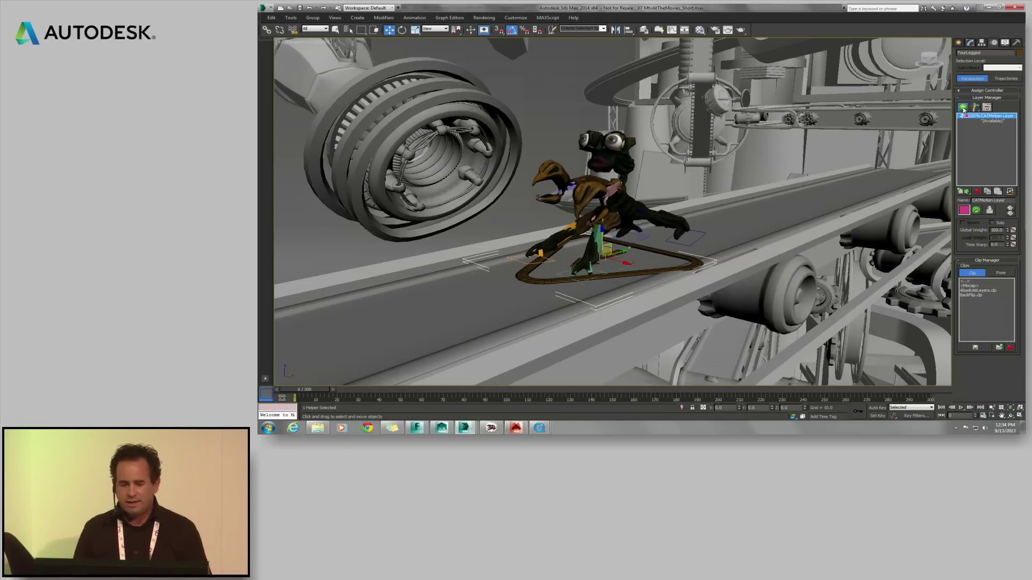
left_click(961, 408)
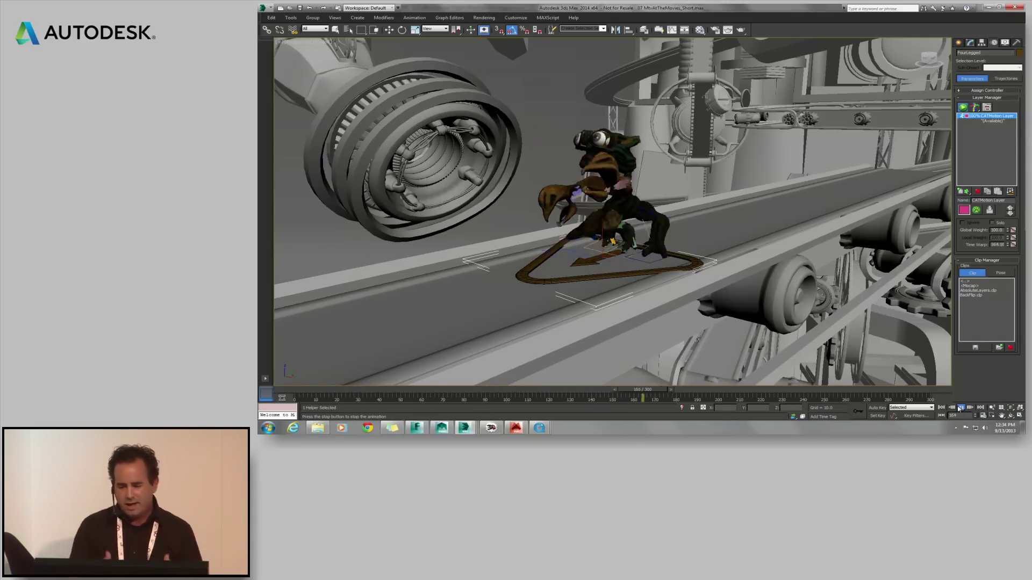
- Open the CATMotion editor's Globals settings and set the Max Stride Length to 60
left_click(976, 210)
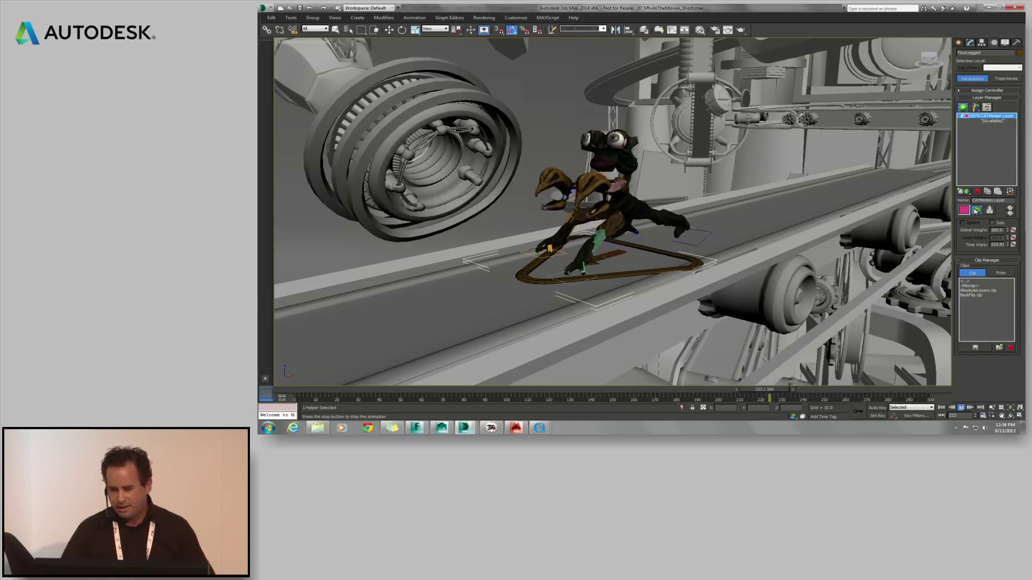
left_click_drag(559, 171, 732, 165)
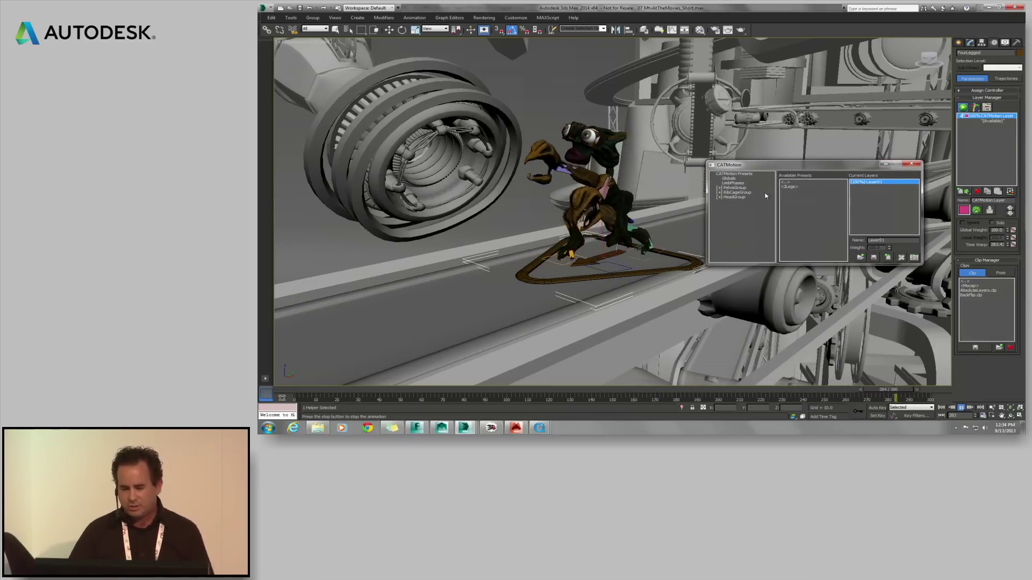
left_click(732, 180)
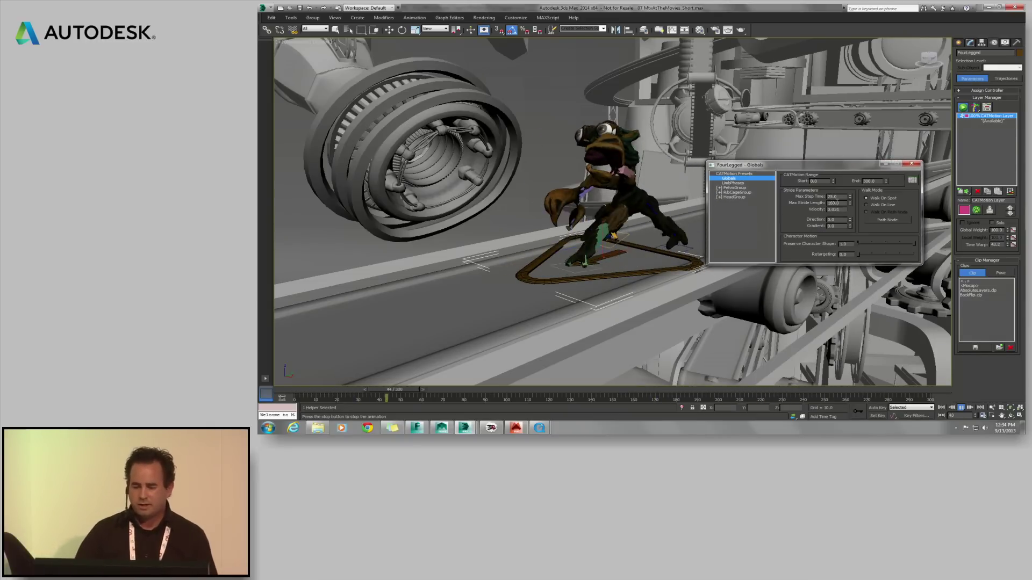
left_click_drag(827, 203, 804, 205)
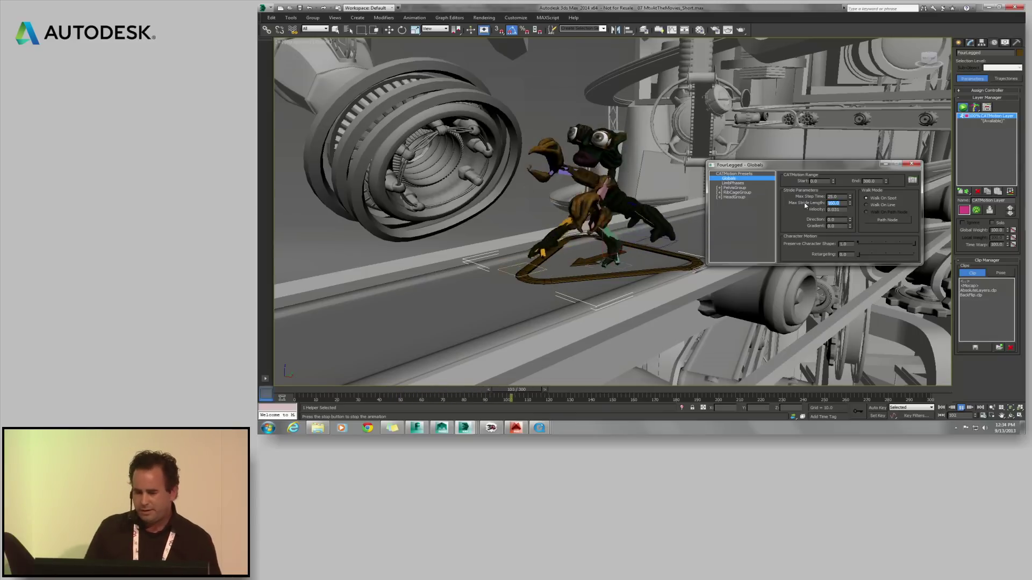
type("60")
key("Return")
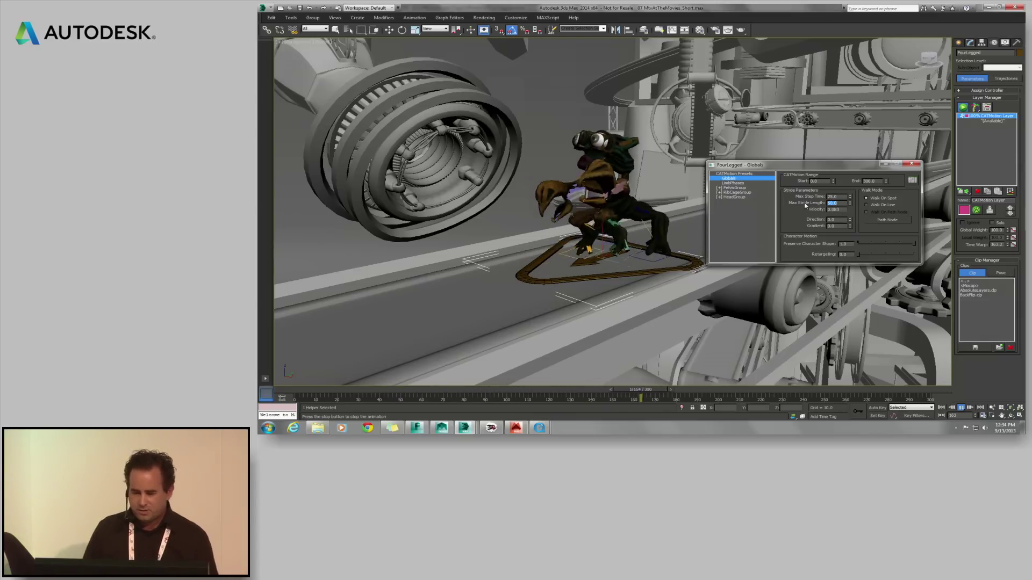
- Set the walk cycle's Max Step Time to 50 and stop the playback after checking it
left_click(840, 197)
left_click_drag(839, 197, 801, 197)
type("50")
key("Return")
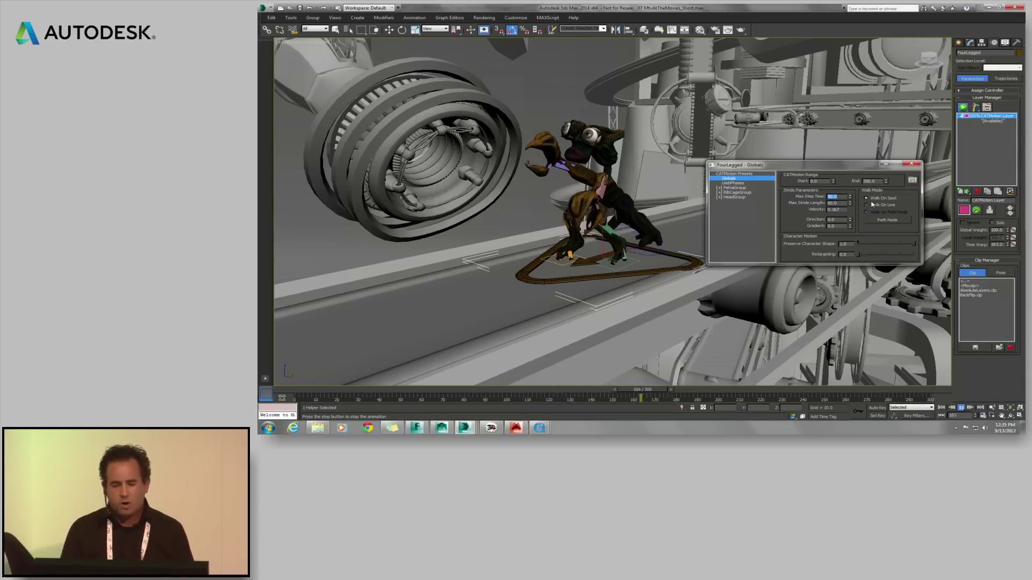
left_click(960, 407)
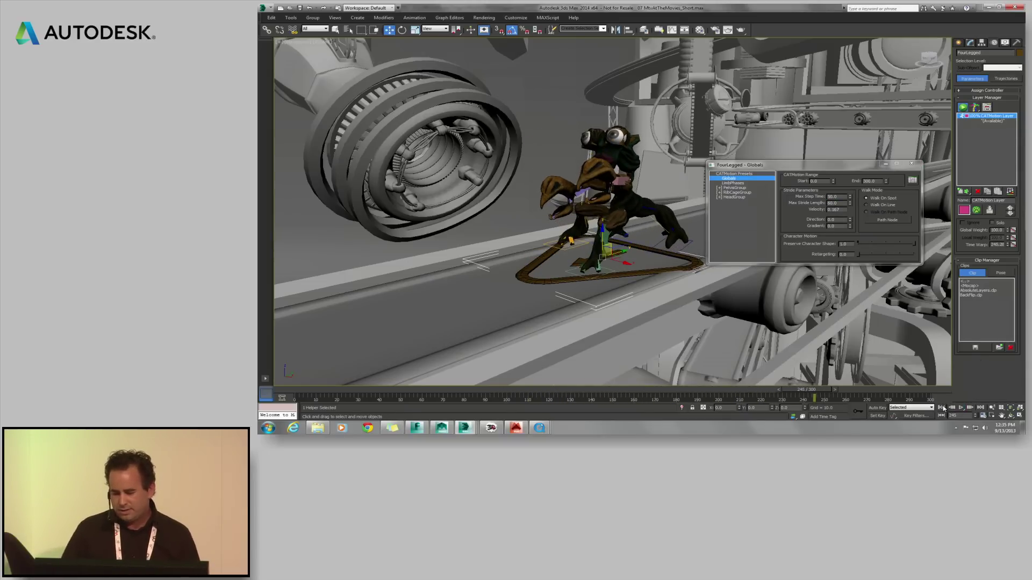
- Set the walk mode to Walk On Line, preview the motion and return to the first frame
left_click(890, 205)
left_click(961, 407)
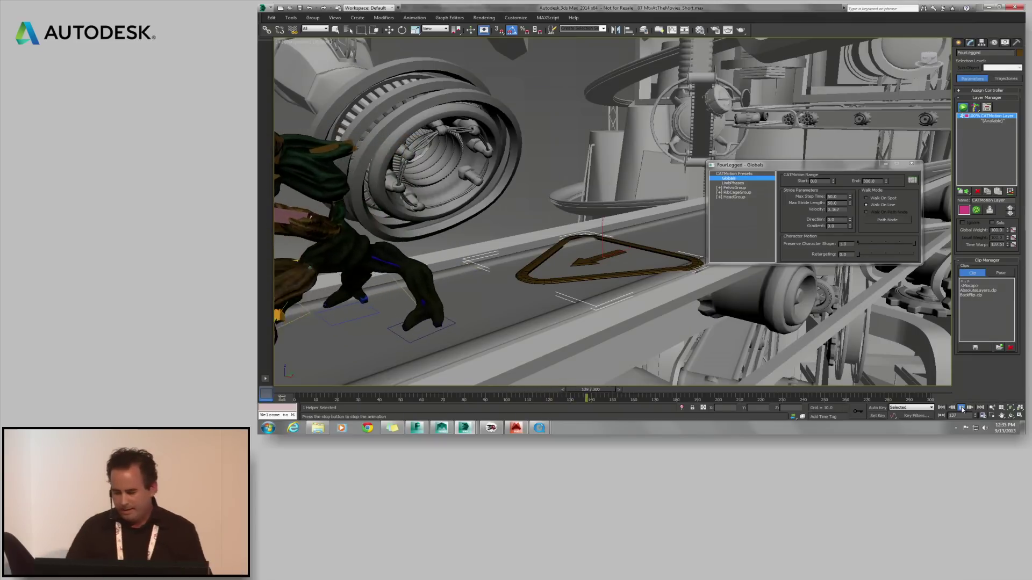
left_click(961, 408)
left_click(944, 408)
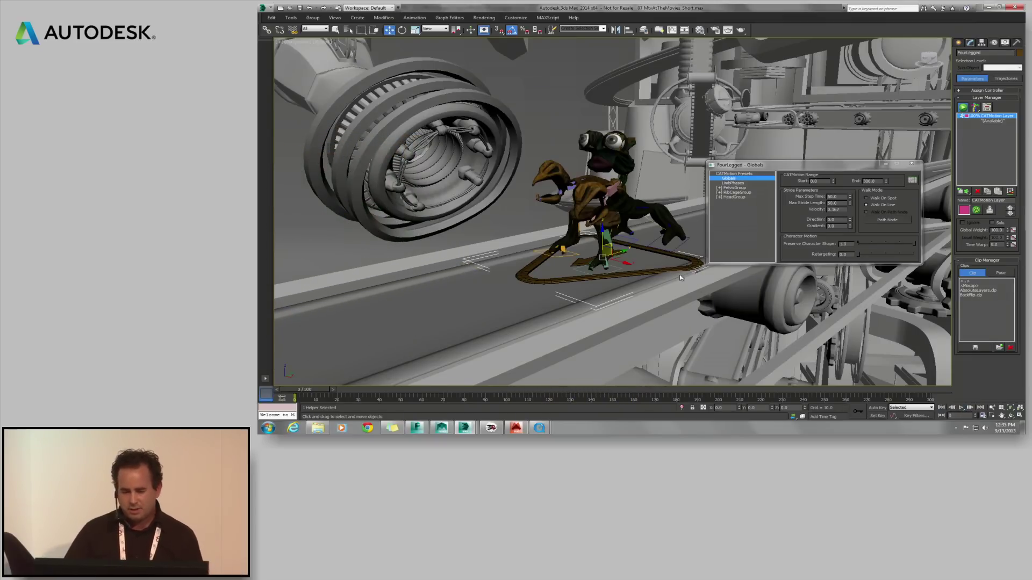
- Reveal the green walk node box at the far end of the conveyor and assign it as the CATMotion path node
right_click(647, 262)
left_click(700, 251)
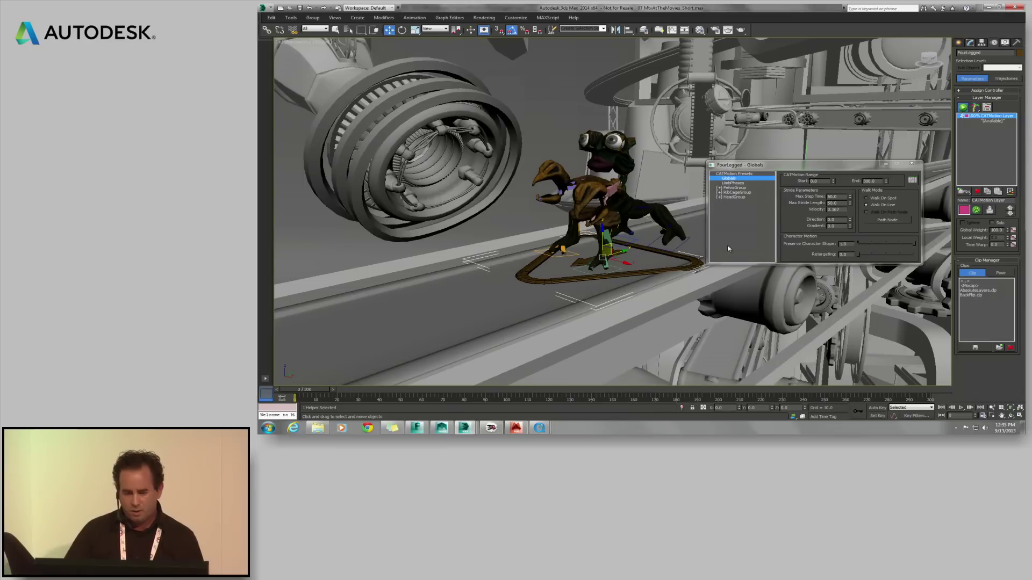
left_click_drag(783, 169, 856, 211)
left_click(956, 261)
left_click(829, 179)
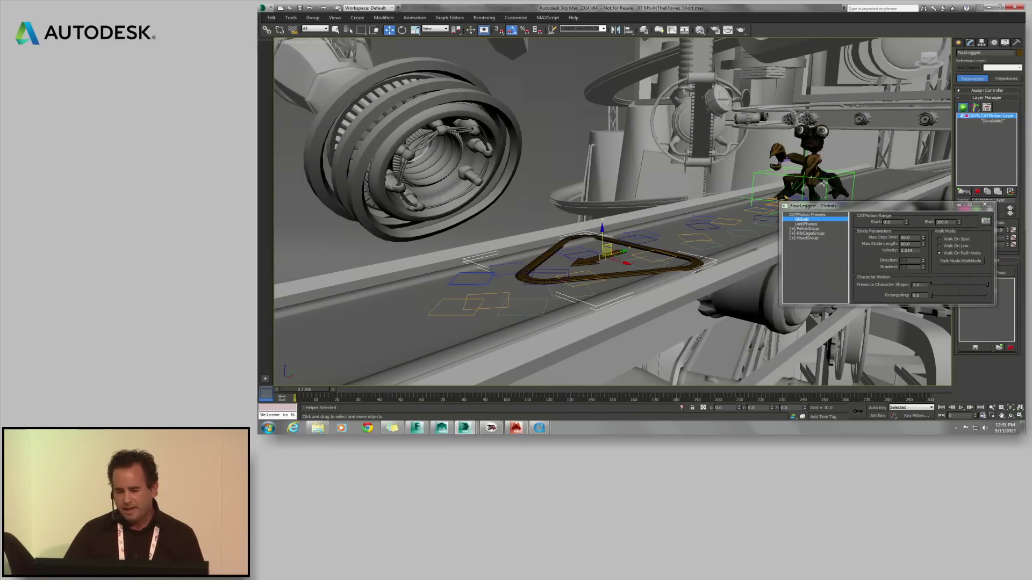
- Play the creature's walk along the path node, close the CATMotion editor and return to the first frame
left_click(961, 408)
left_click_drag(878, 205, 893, 232)
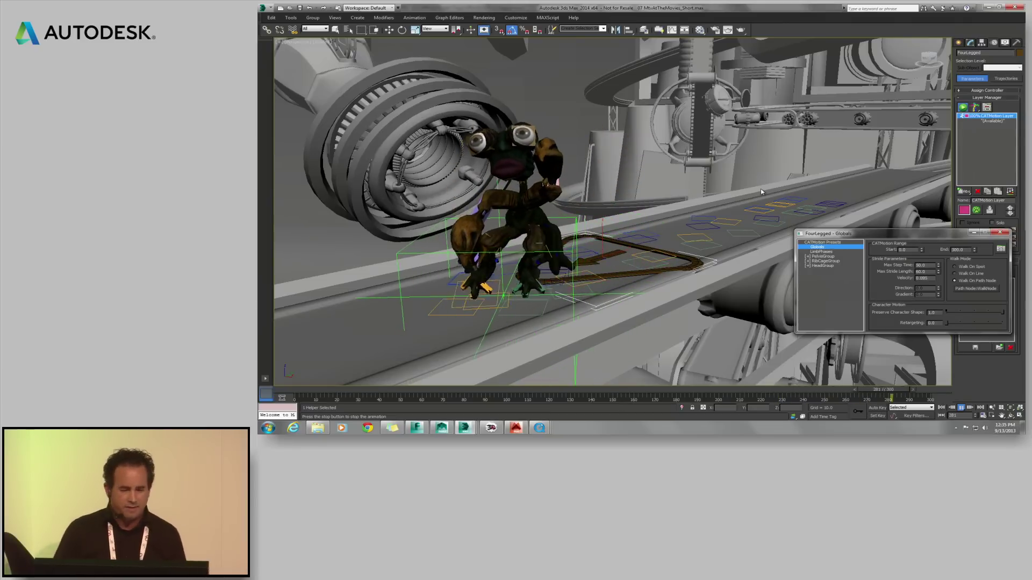
left_click(996, 233)
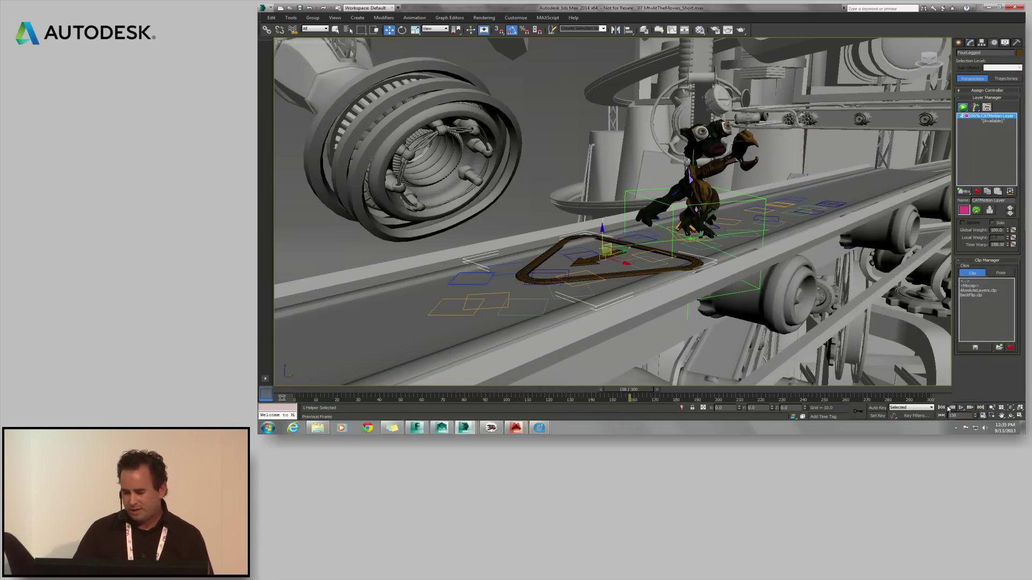
left_click(941, 408)
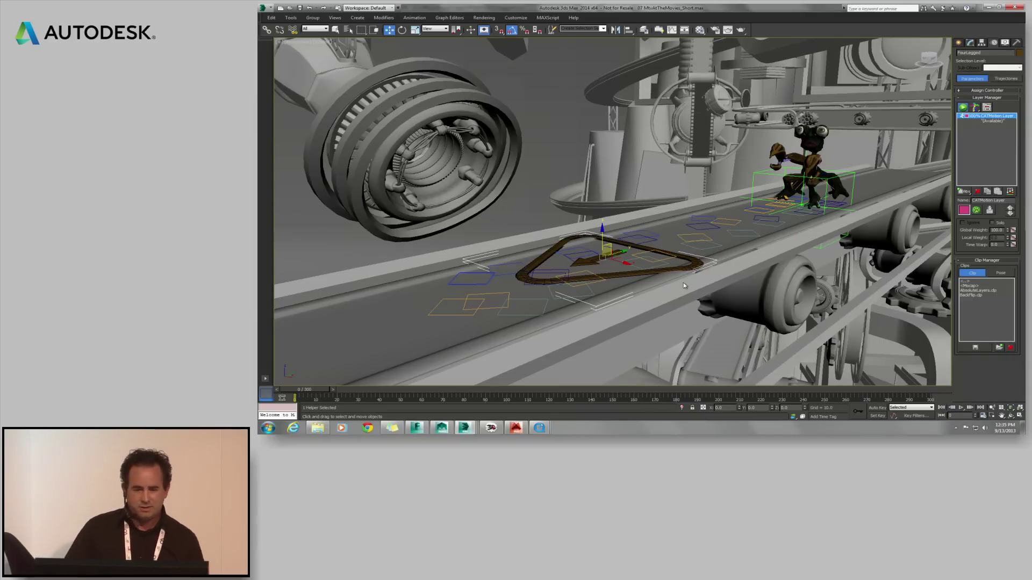
- Select the objects of the FBX_Export selection set, unhiding and unfreezing its hidden members
left_click(602, 29)
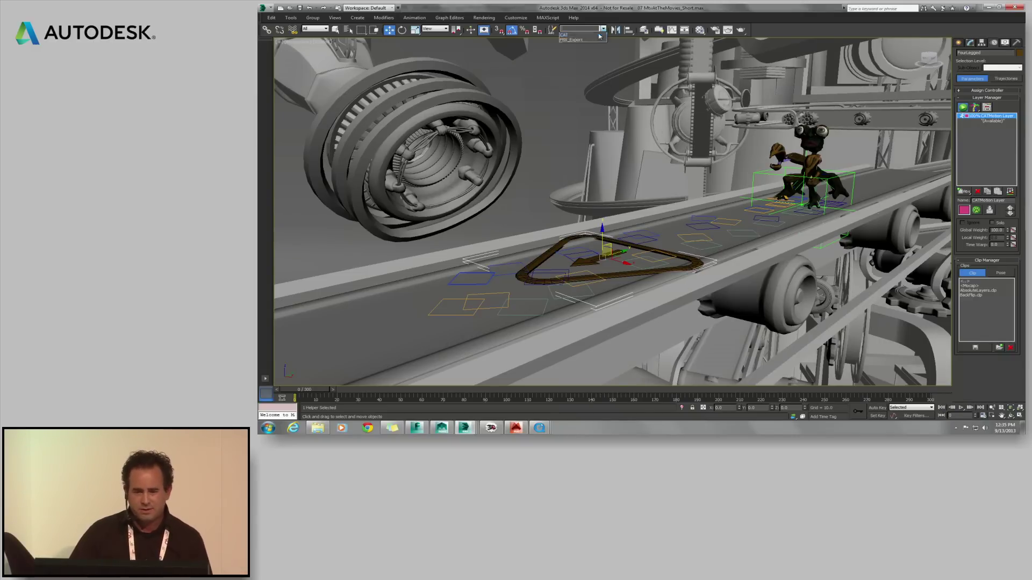
left_click(573, 39)
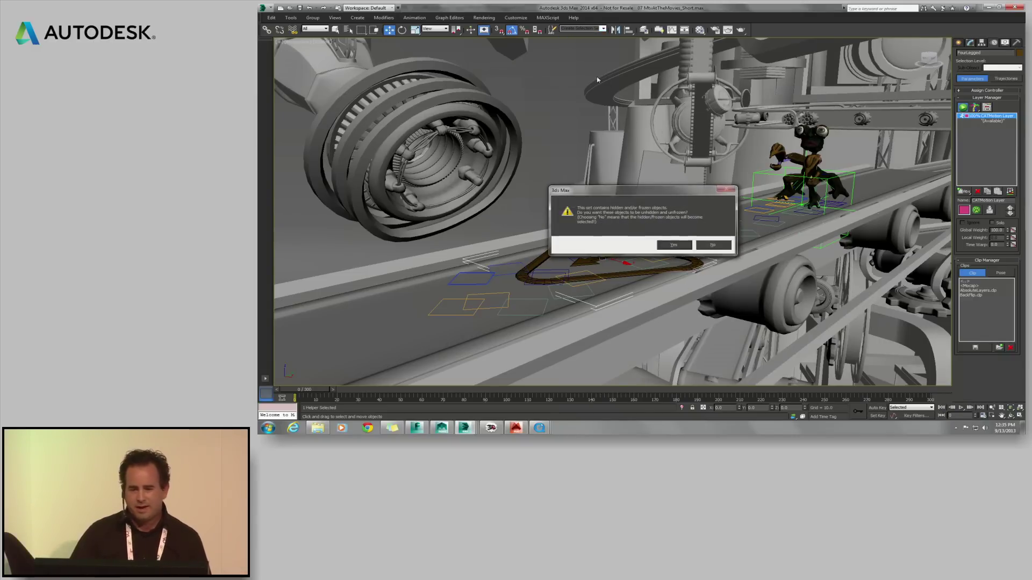
left_click(683, 246)
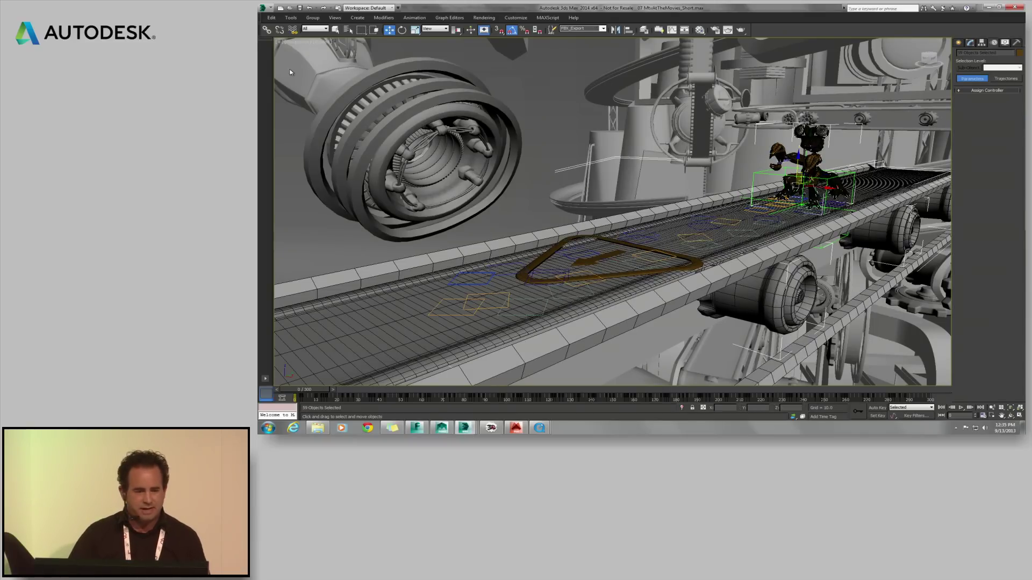
- Export only the selected objects with baked animation to FBX, overwriting the existing FourLeggedDemo file
left_click(268, 9)
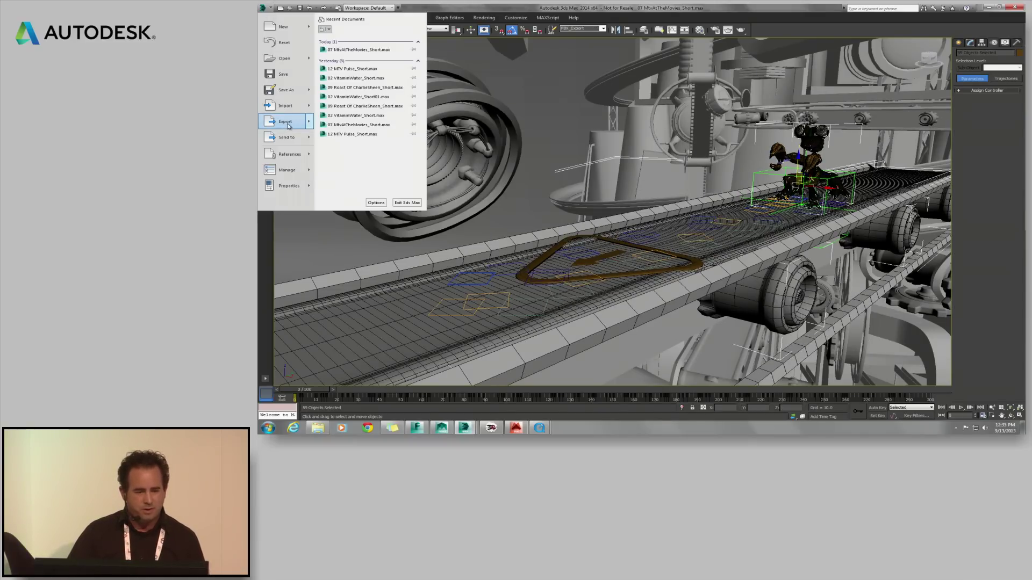
mouse_move(310, 125)
left_click(355, 66)
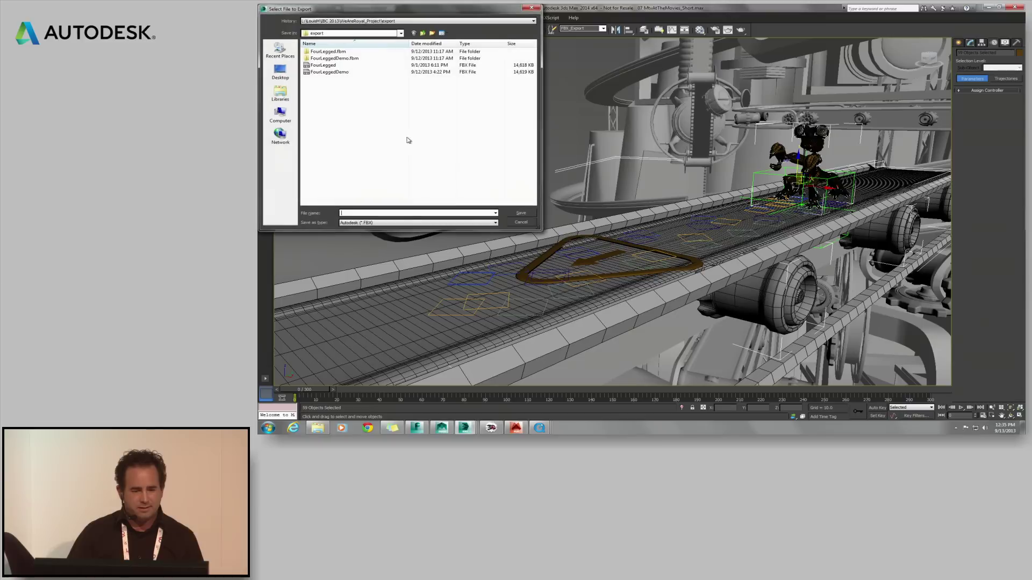
left_click(328, 72)
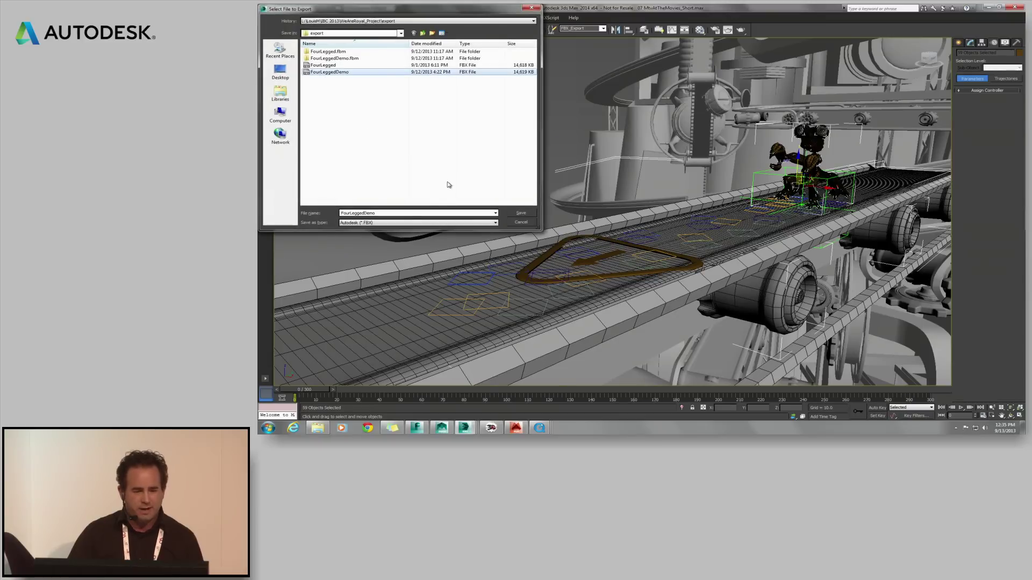
left_click(519, 214)
left_click(695, 245)
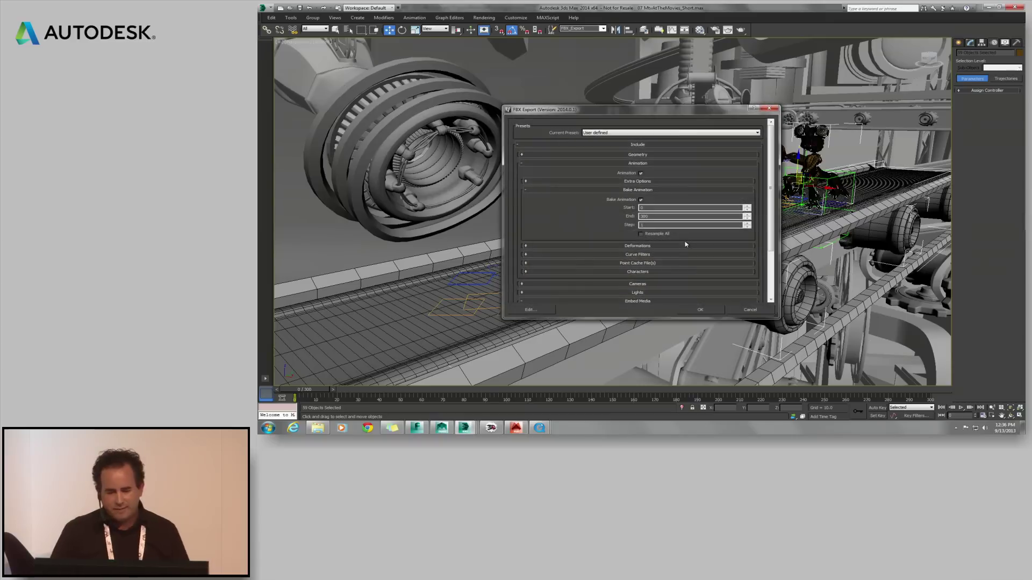
left_click(702, 310)
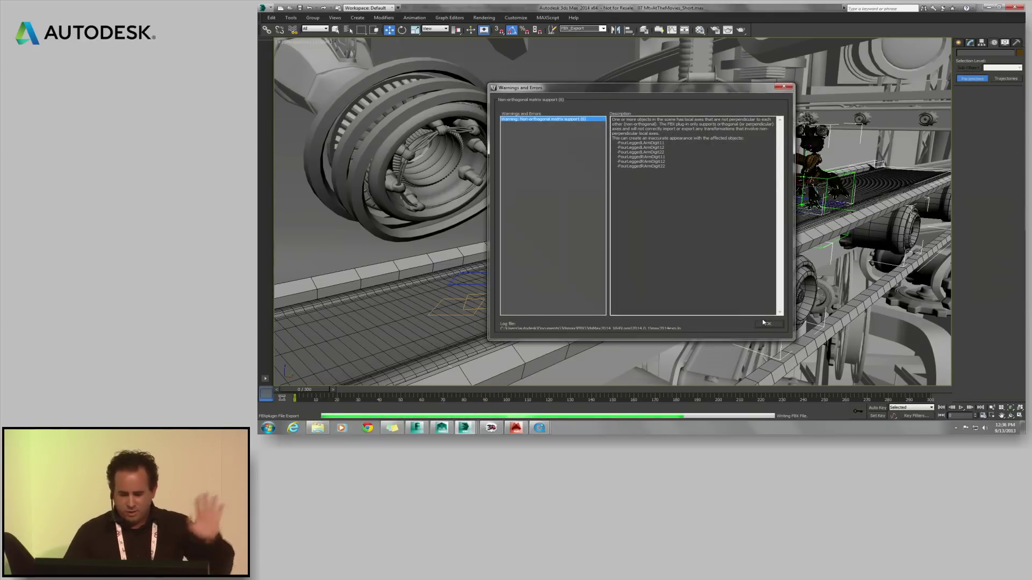
left_click(768, 324)
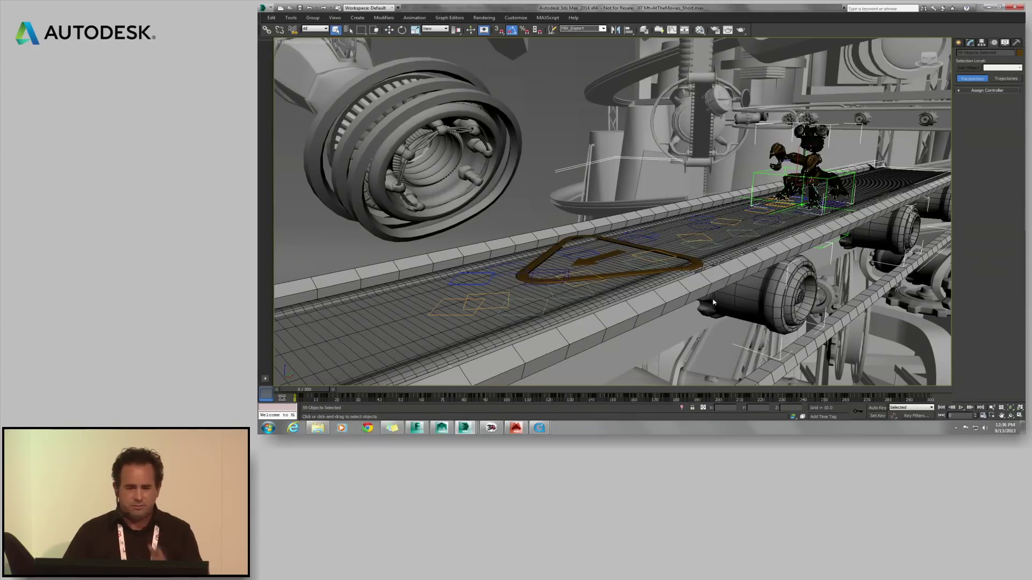
- Look up the Exchange Apps entry in the Autodesk product information and clear the object selection
left_click(573, 17)
mouse_move(597, 78)
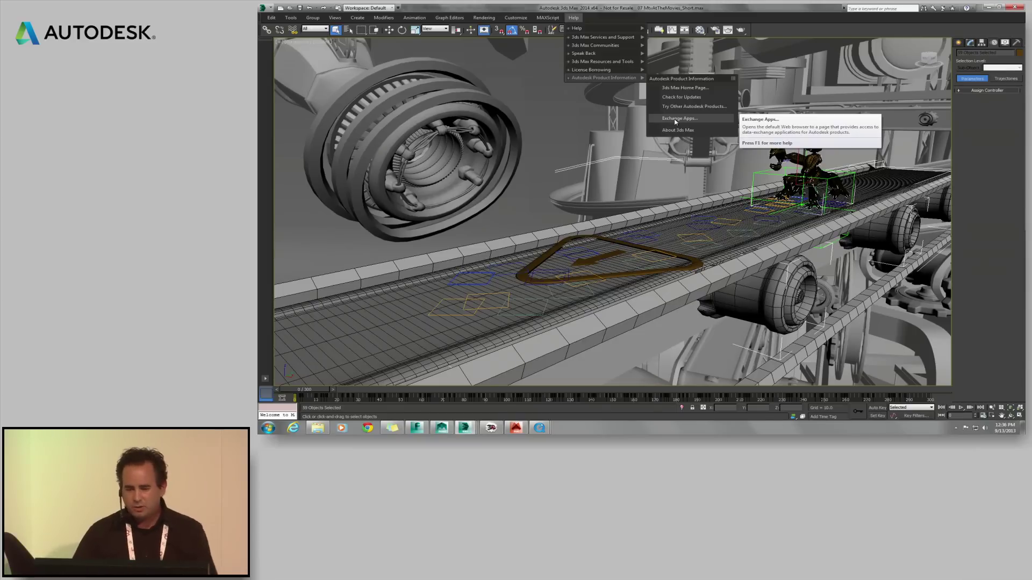
left_click(548, 121)
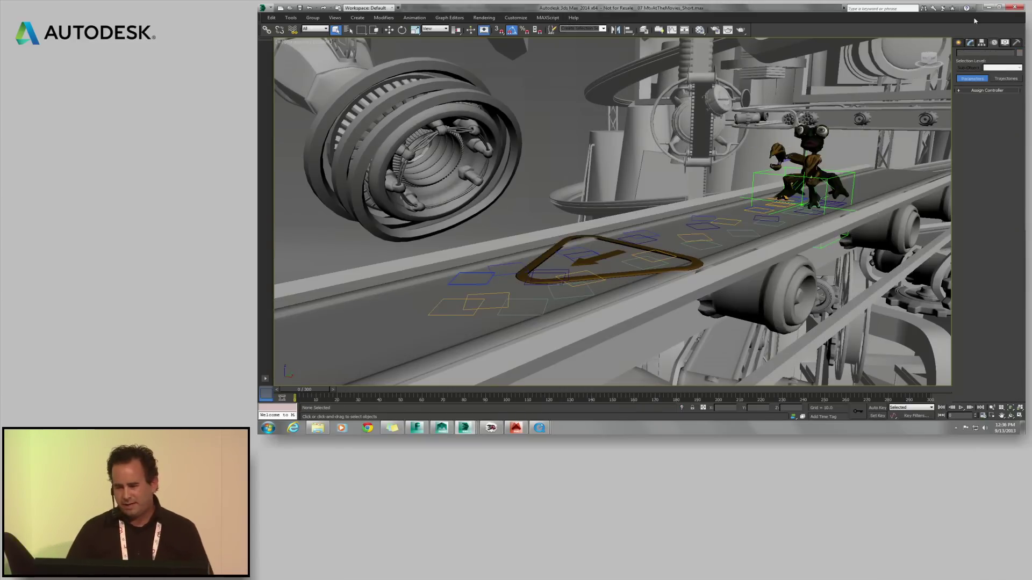
- Switch to Autodesk FBX Review and open the exported FourLeggedDemo file
left_click(419, 428)
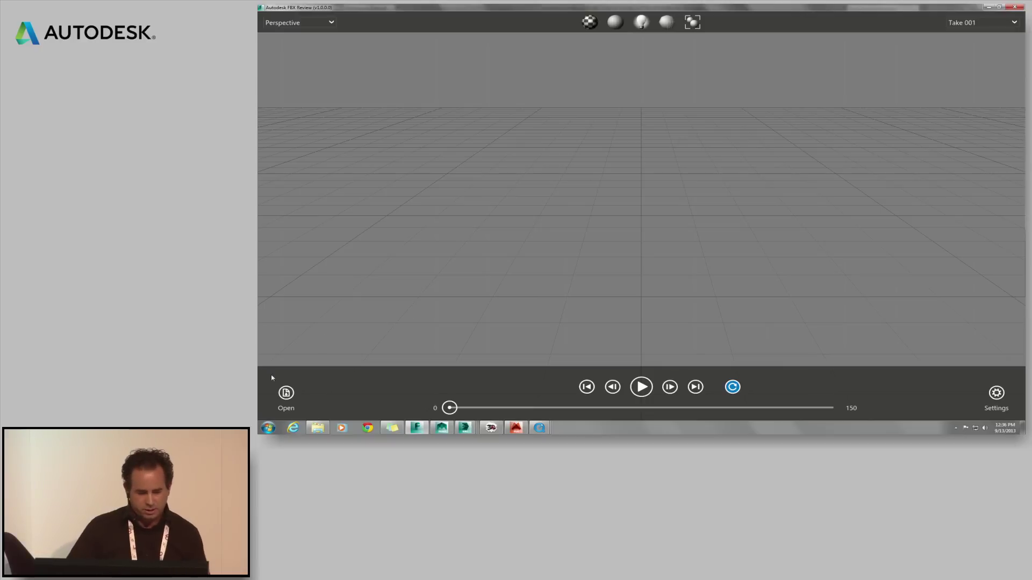
left_click(285, 393)
left_click(457, 76)
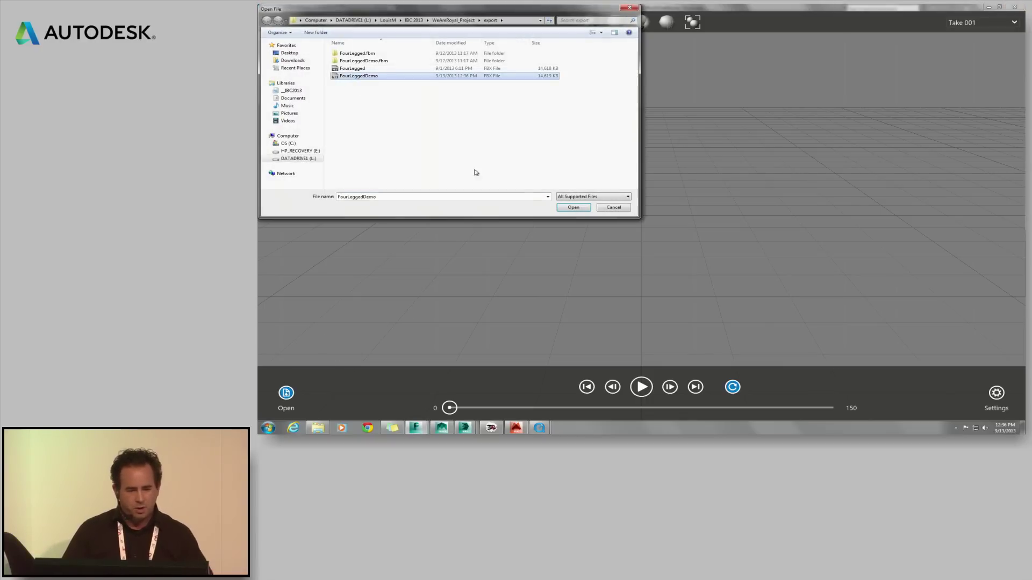
left_click(573, 208)
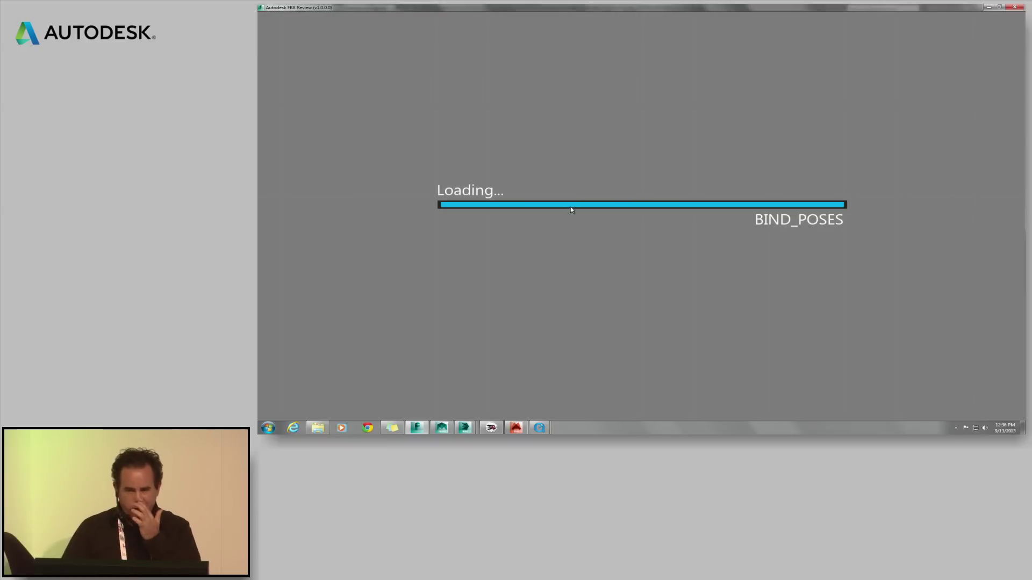
- Play the FBX animation and examine the creature walking on the conveyor up close
left_click_drag(640, 261, 583, 240)
scroll(584, 240, "down", 2)
scroll(584, 240, "up", 5)
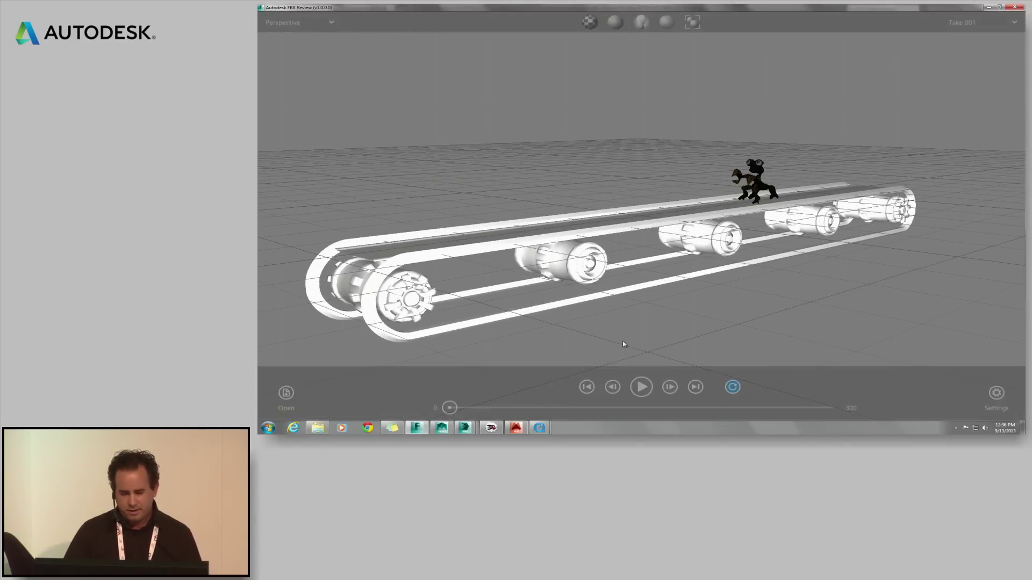
left_click(641, 386)
scroll(802, 216, "up", 1)
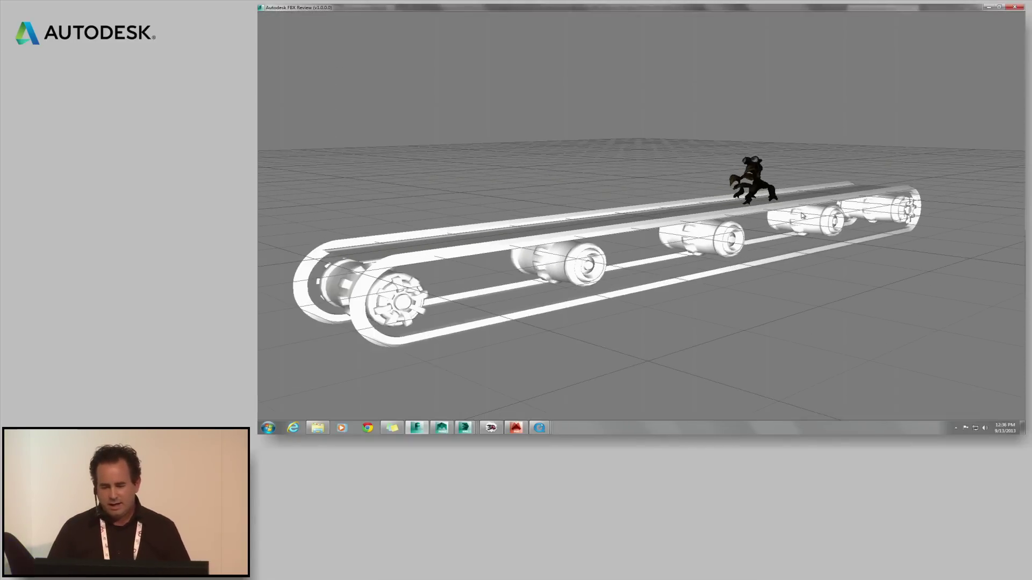
scroll(801, 216, "up", 5)
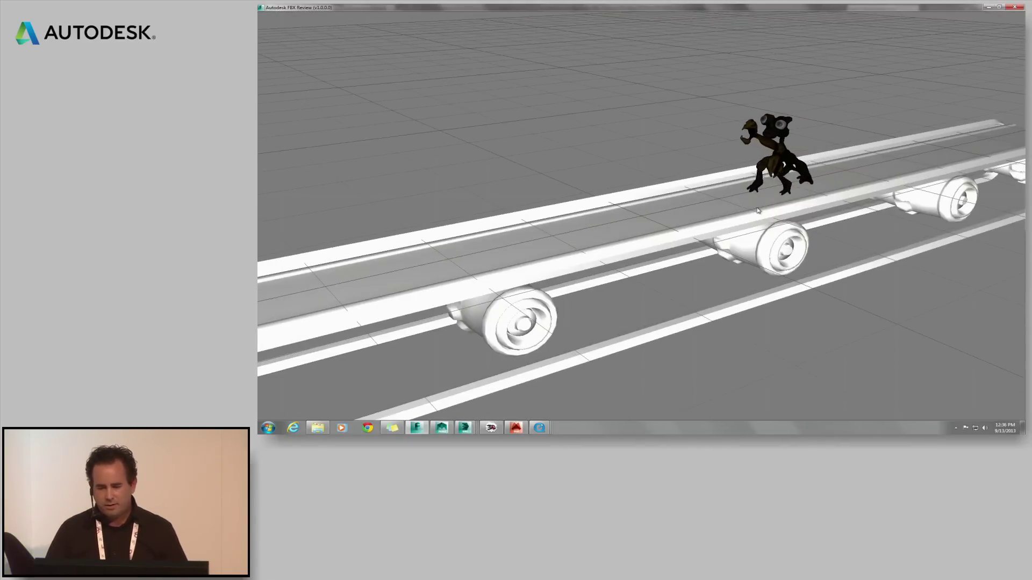
scroll(757, 210, "up", 2)
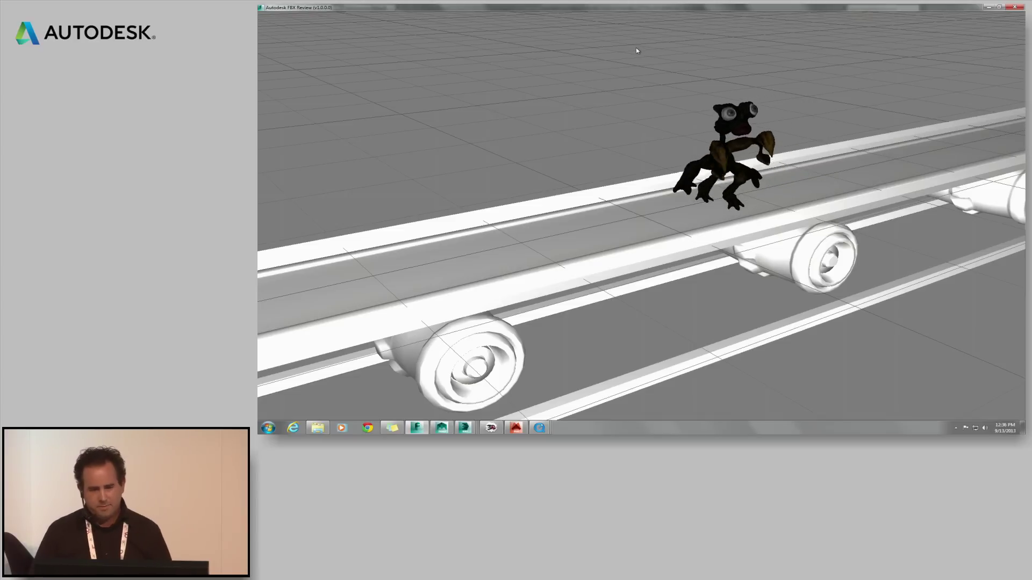
- Check the wireframe display on and off, pause playback, scrub back to frame 151 and close FBX Review
left_click(613, 23)
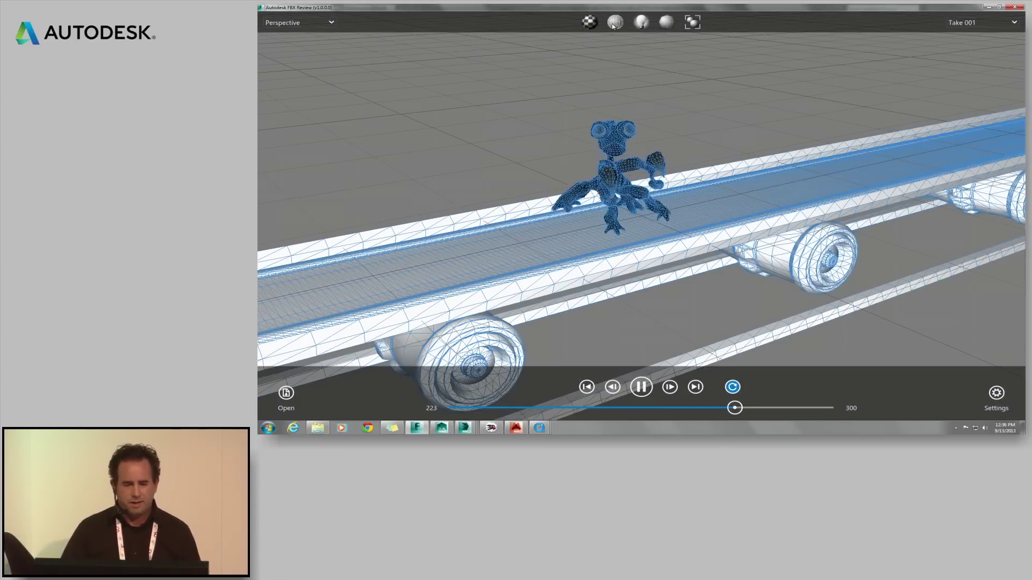
left_click(614, 24)
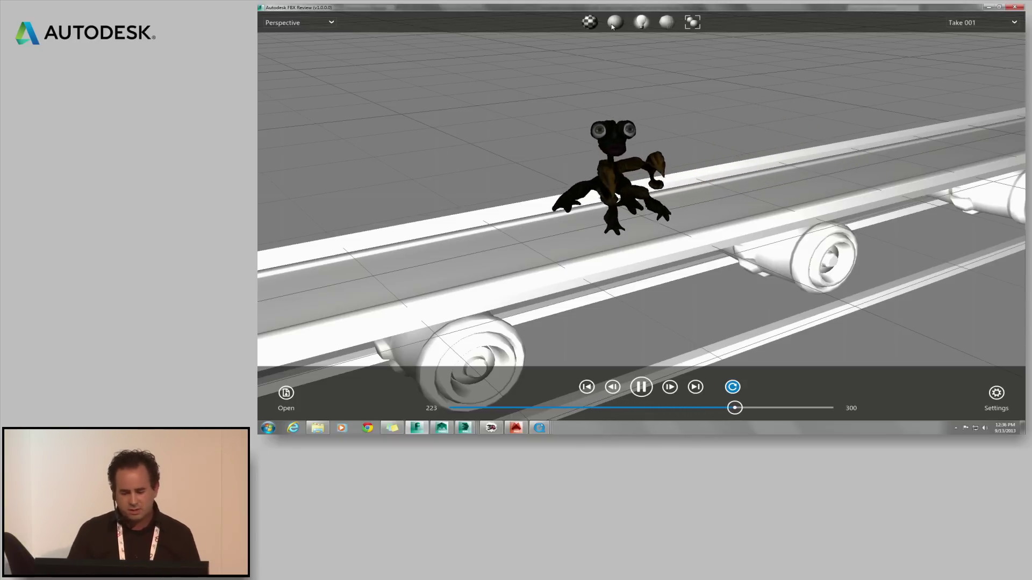
key("space")
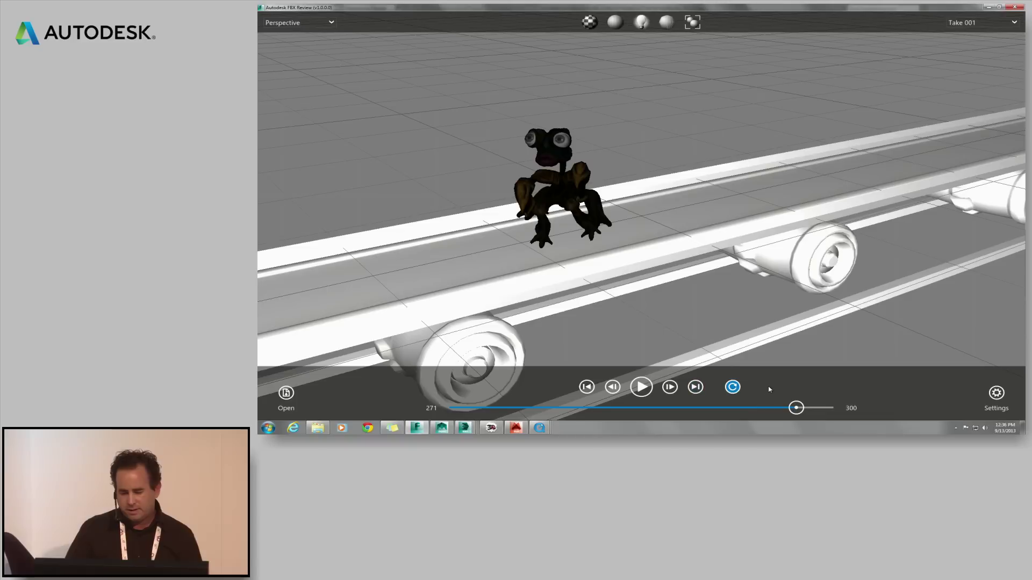
left_click_drag(797, 411, 644, 406)
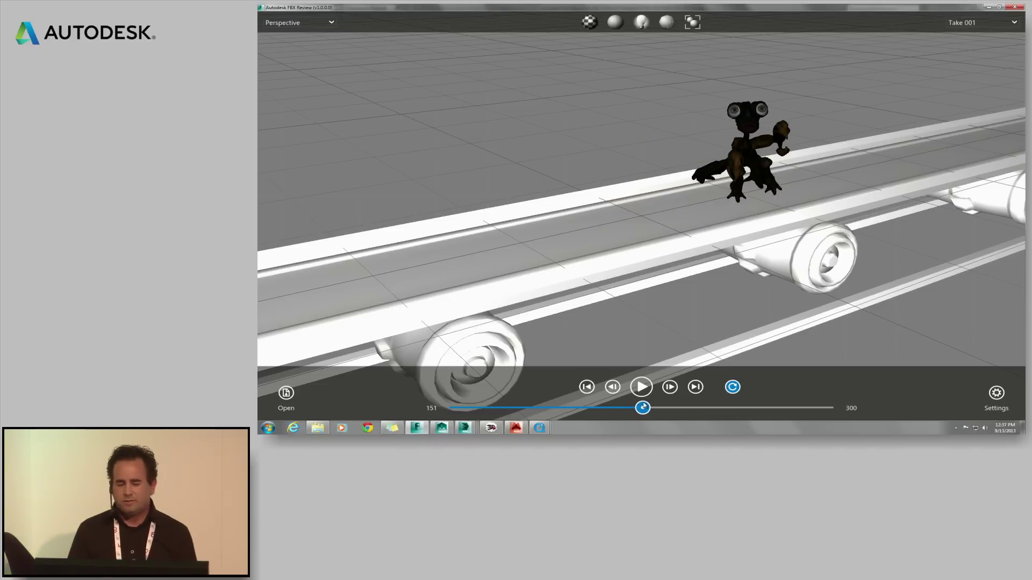
left_click(1015, 7)
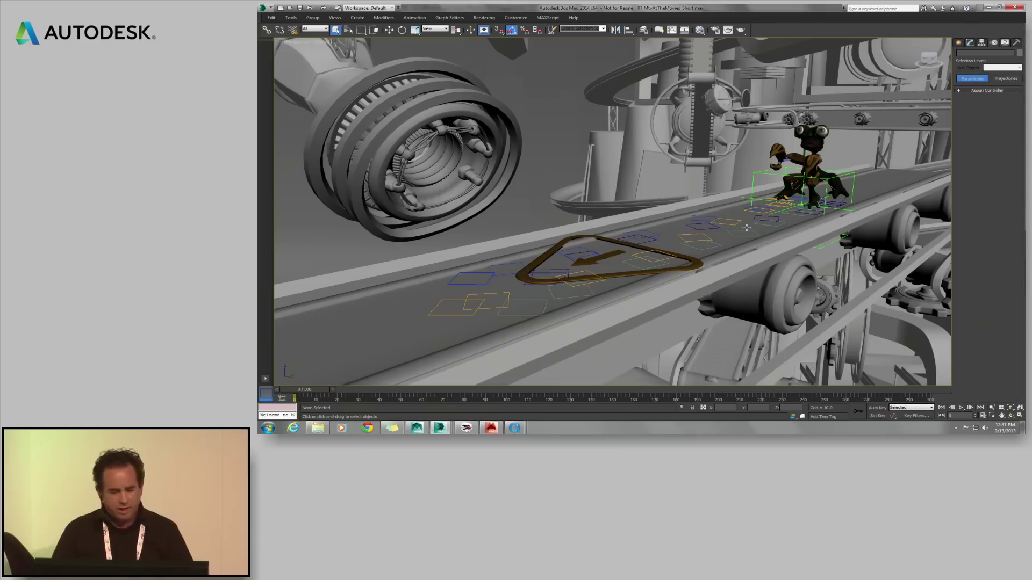
- Switch to the 08 Roast Of Charlie Sheen clip in the video player and play it
mouse_move(515, 428)
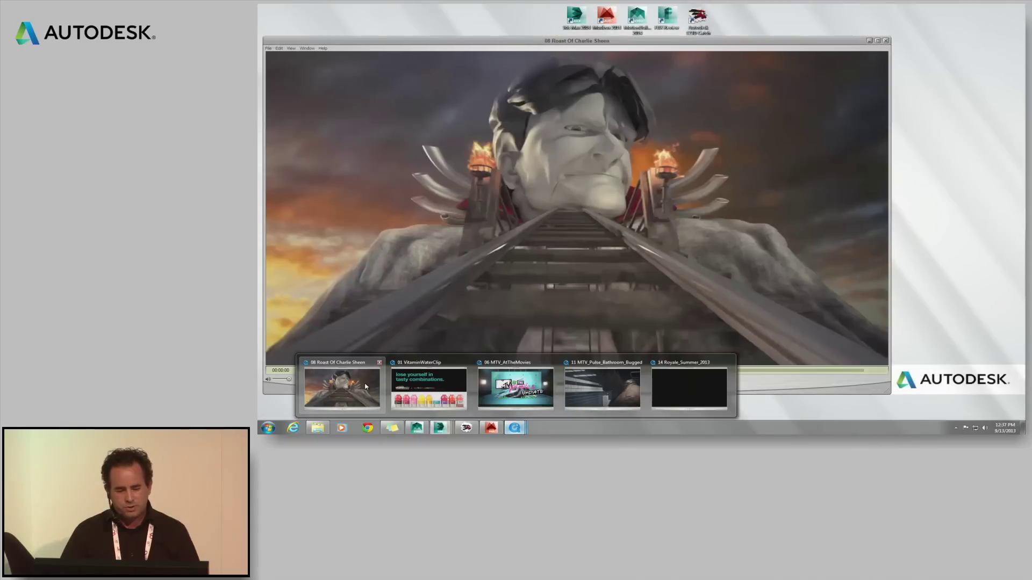
left_click(365, 386)
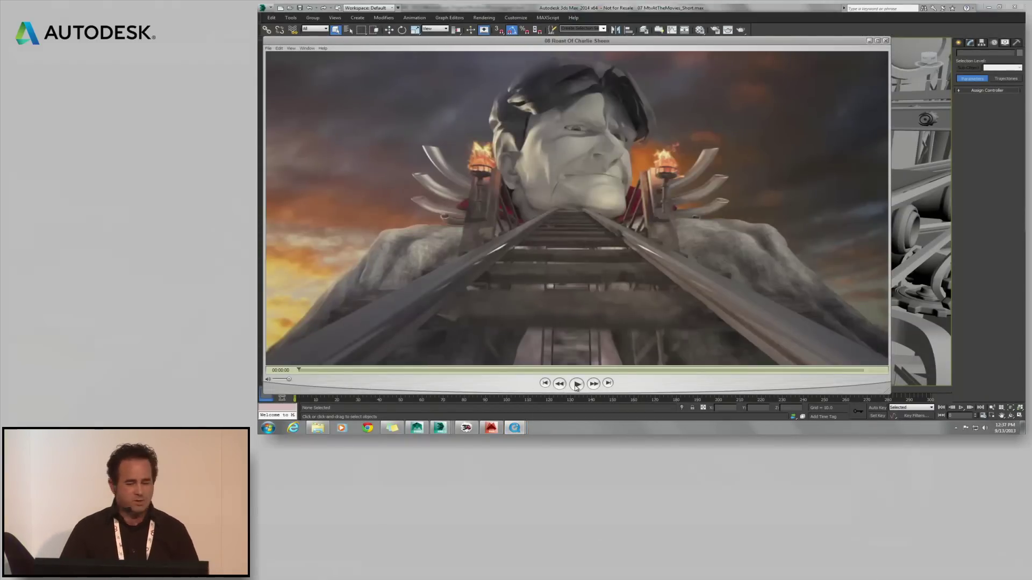
left_click(576, 383)
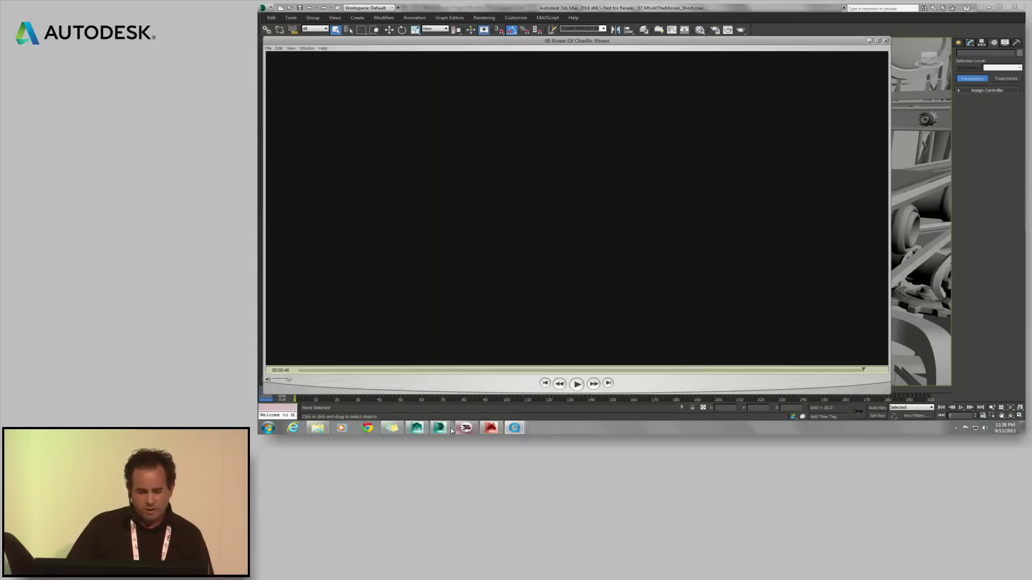
- Switch to the 3ds Max window with the Roast Of CharlieSheen_Short scene, play its camera animation and stop it
mouse_move(449, 429)
left_click(460, 403)
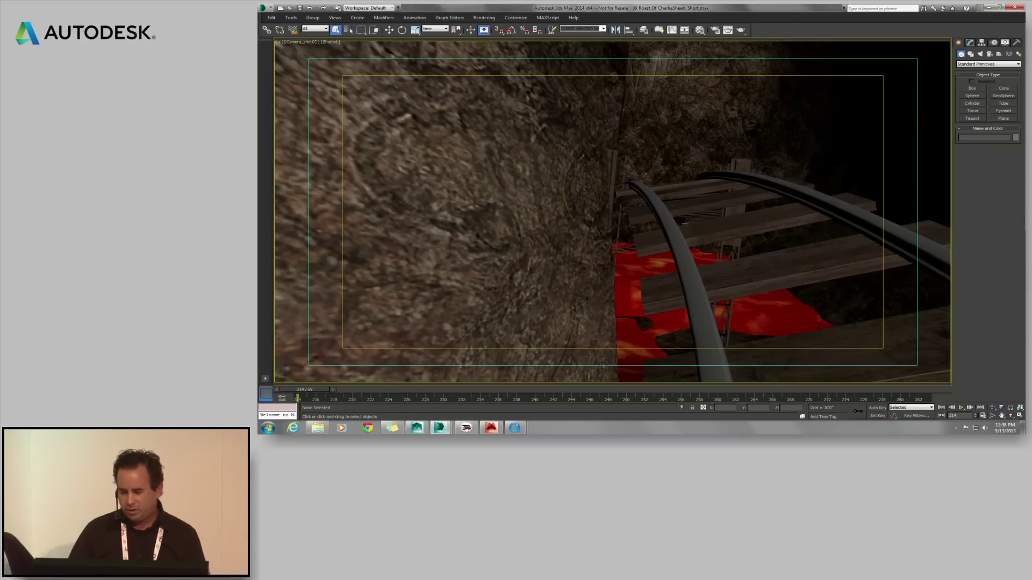
left_click(961, 409)
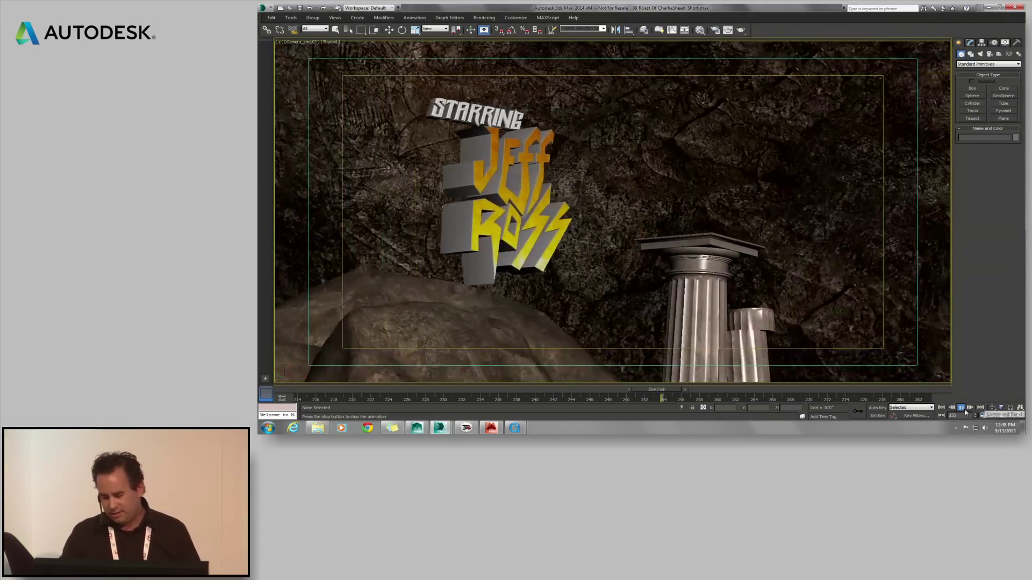
left_click(960, 408)
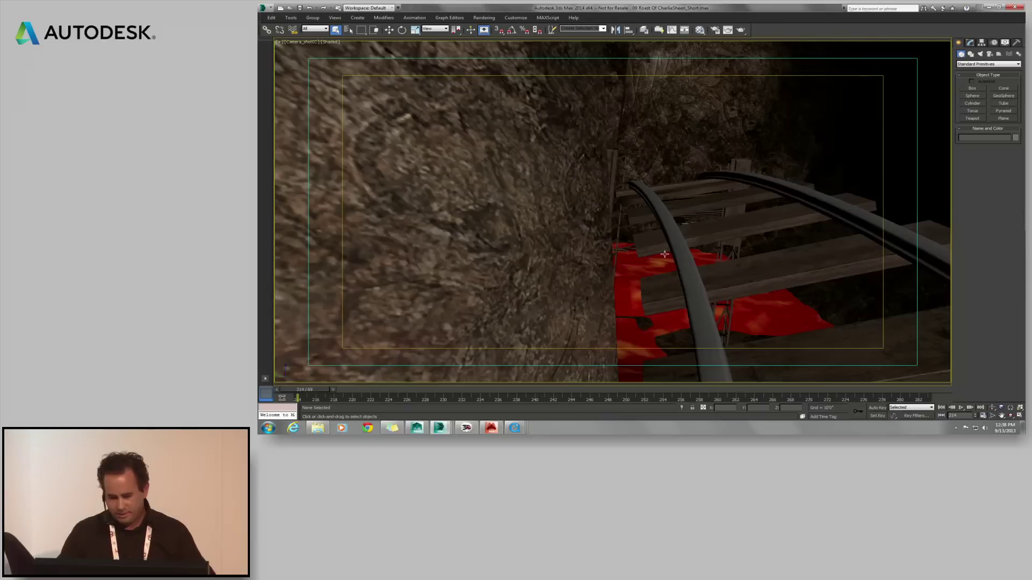
- Change to the full-size perspective view and apply the scene state that shows only the rocks and columns
key("alt+w")
right_click(625, 166)
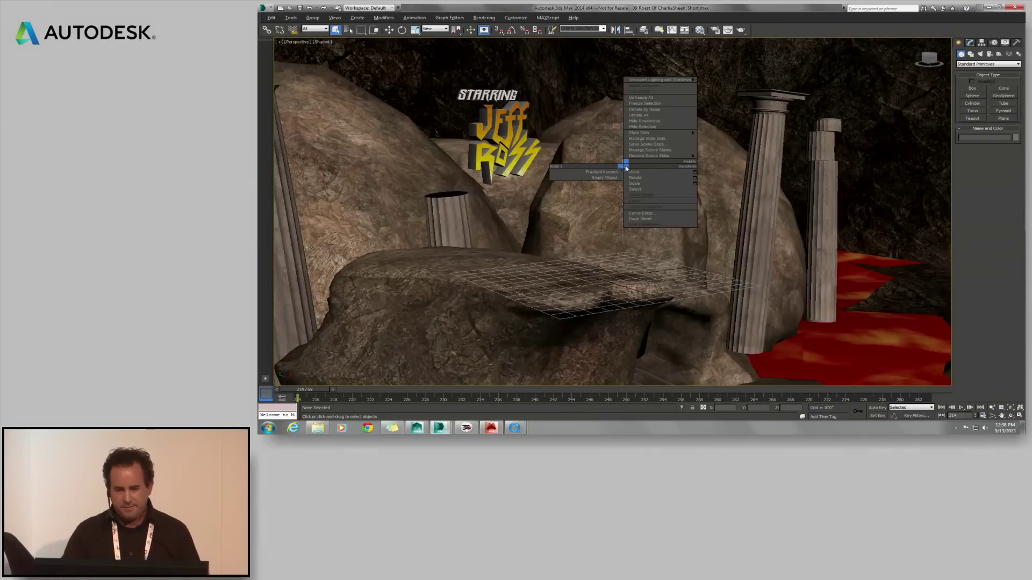
left_click(719, 133)
middle_click_drag(631, 222, 565, 230, "alt")
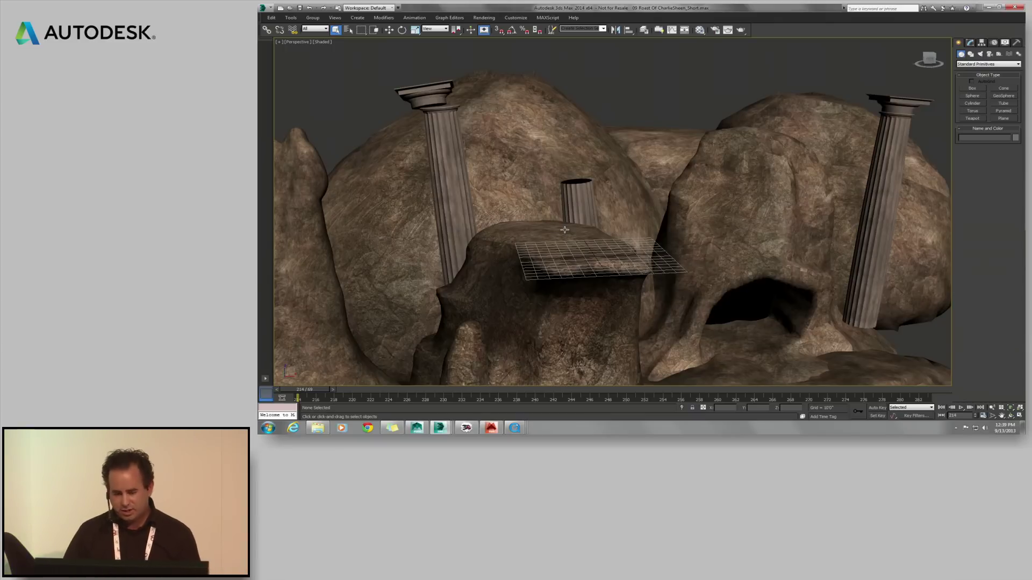
scroll(583, 258, "up", 5)
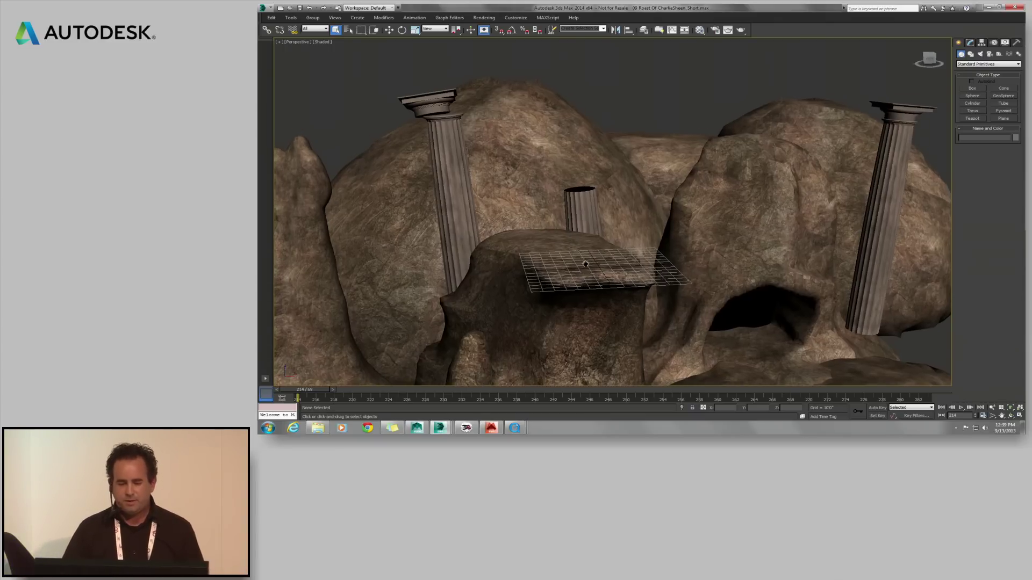
middle_click_drag(584, 255, 557, 231, "alt")
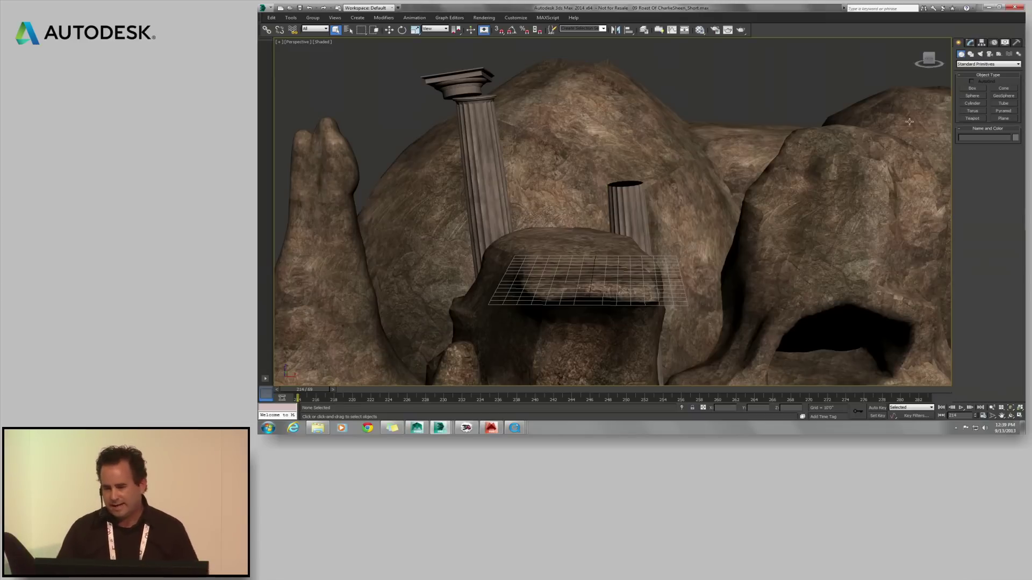
- Create a point cloud object from the Skull.rcs scan file and place it with AutoGrid on top of the central rock ledge
left_click(968, 65)
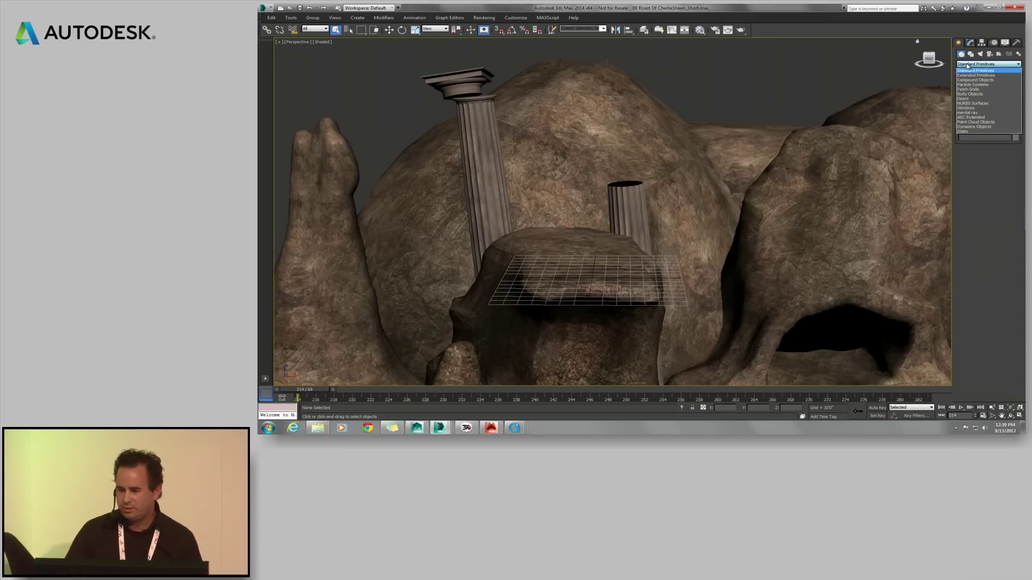
left_click(980, 124)
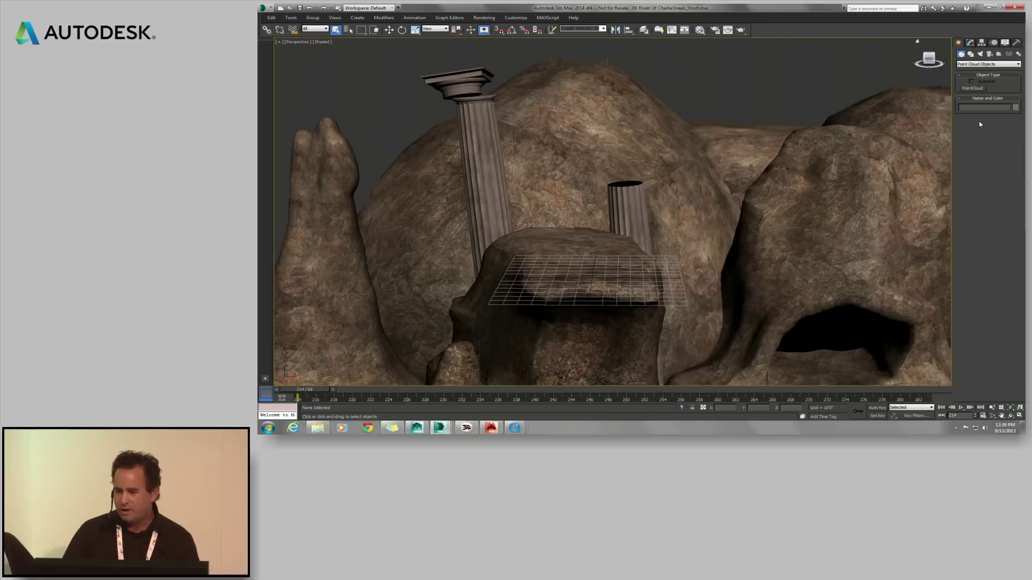
left_click(972, 88)
left_click(988, 136)
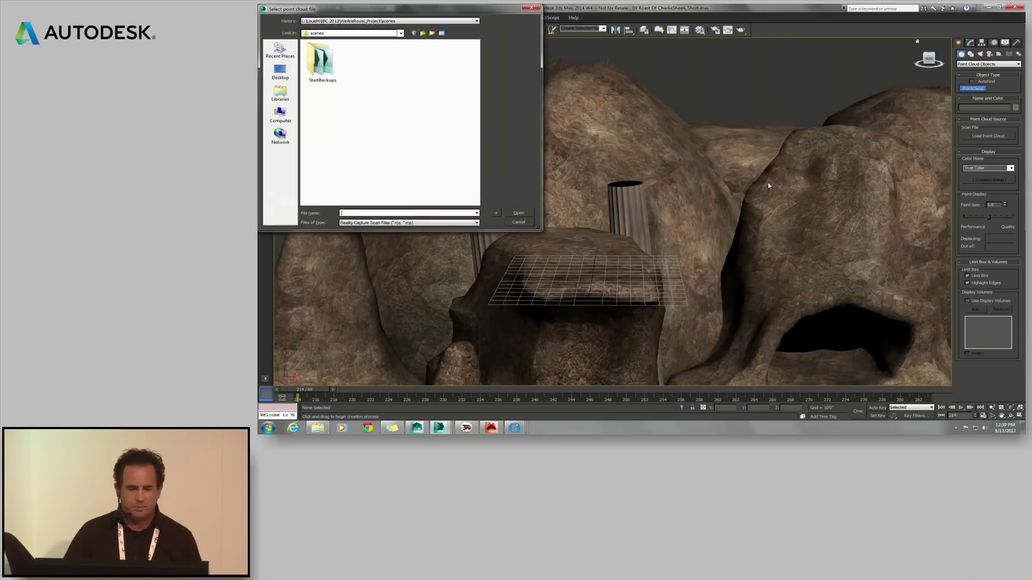
left_click(374, 22)
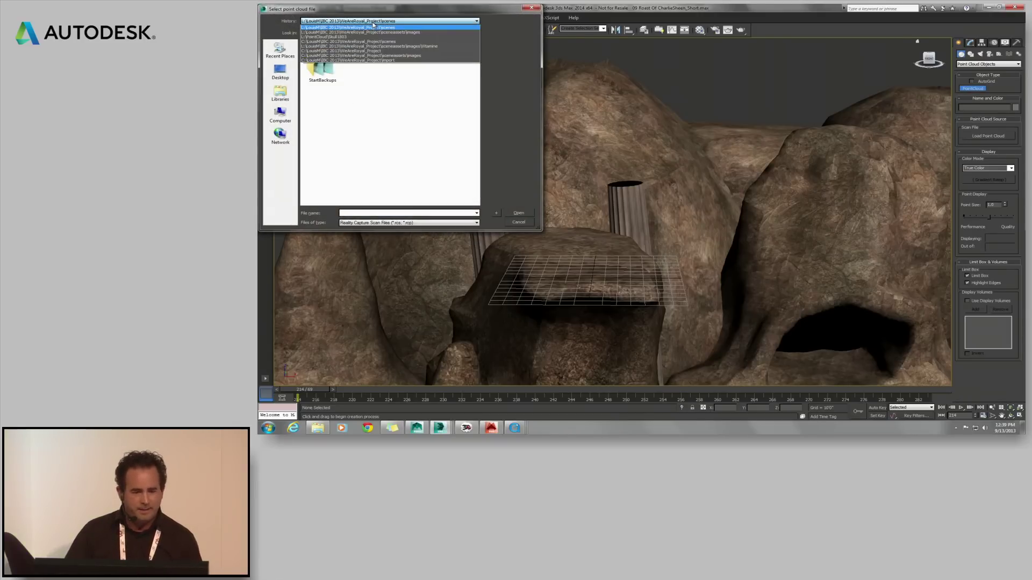
left_click(338, 37)
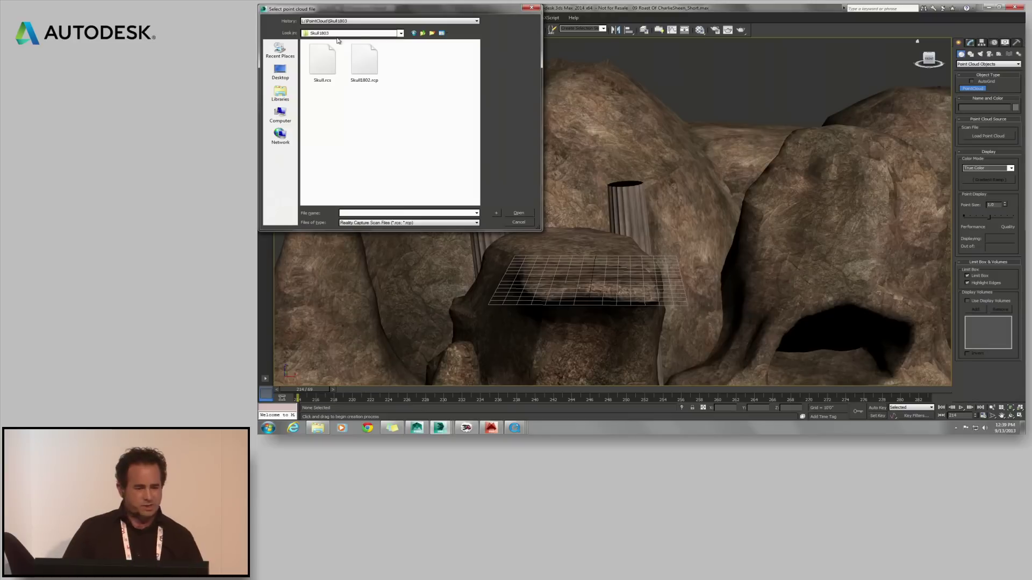
left_click(318, 75)
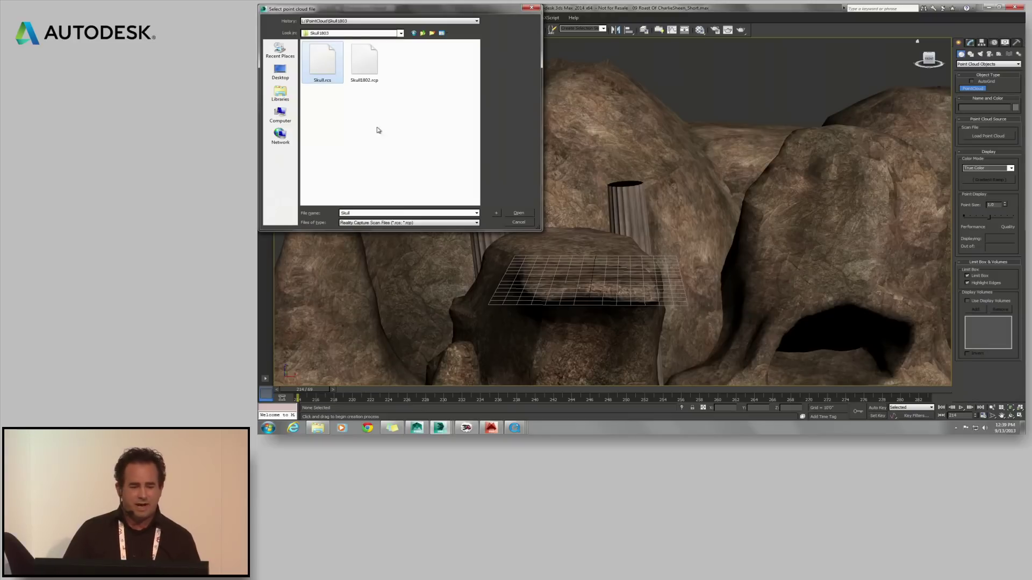
left_click(518, 214)
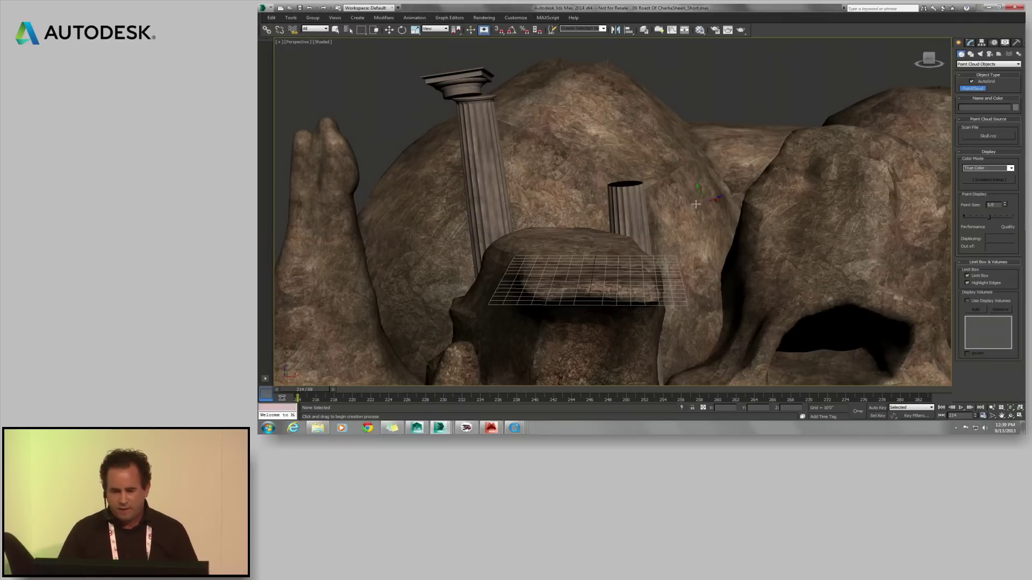
left_click(575, 244)
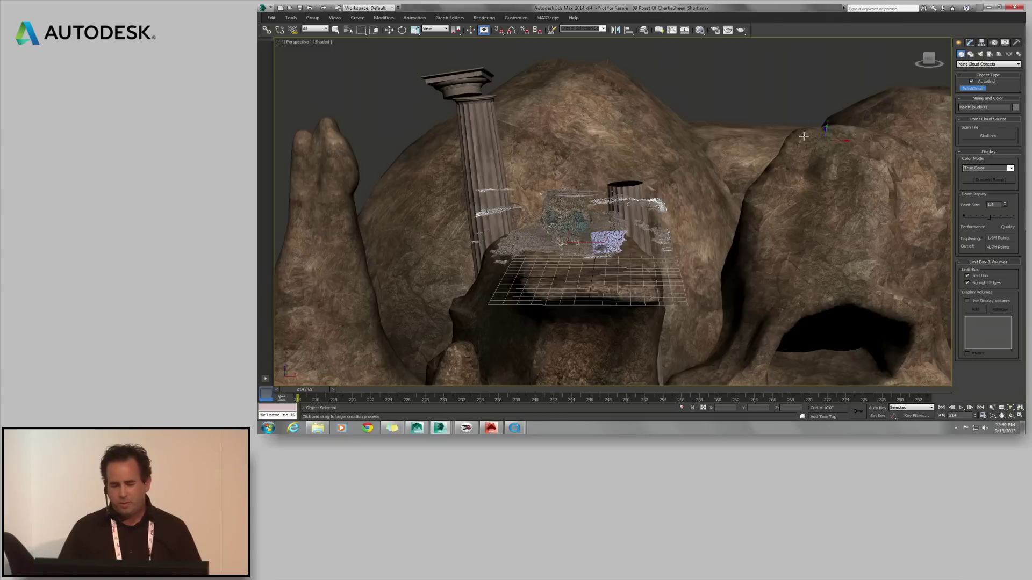
- Set the skull point cloud's display level to the performance end and enlarge its point size until the skull looks solid
left_click(971, 44)
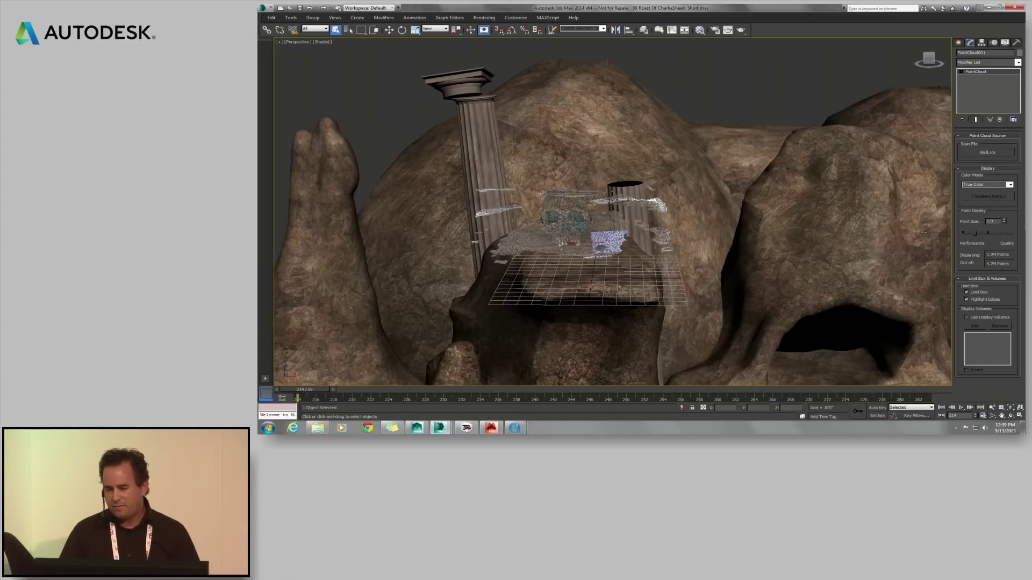
left_click_drag(922, 233, 923, 232)
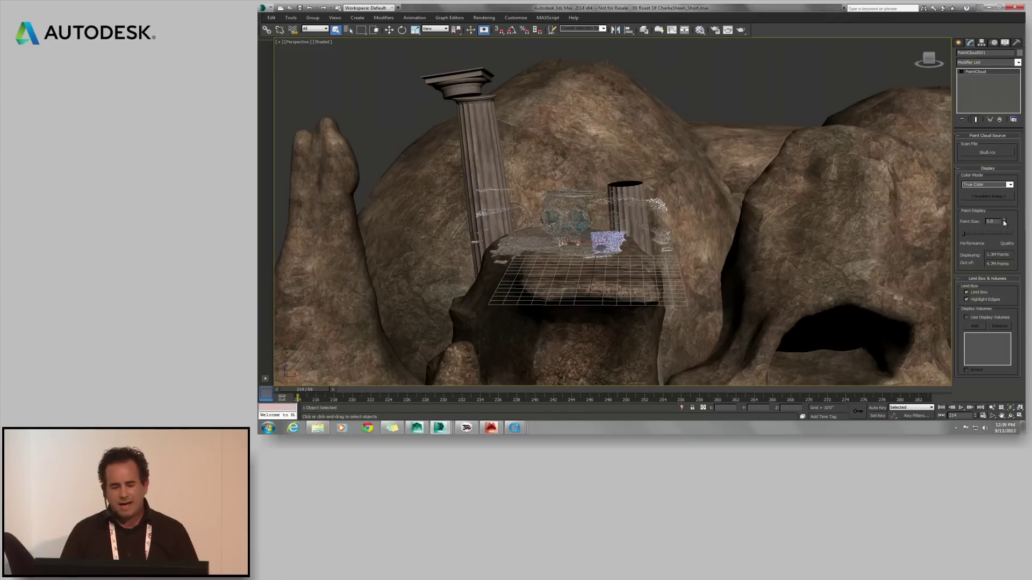
mouse_move(1004, 222)
left_mouse_down()
mouse_move(1003, 204)
mouse_move(1010, 428)
mouse_move(994, 33)
mouse_move(989, 222)
left_mouse_up()
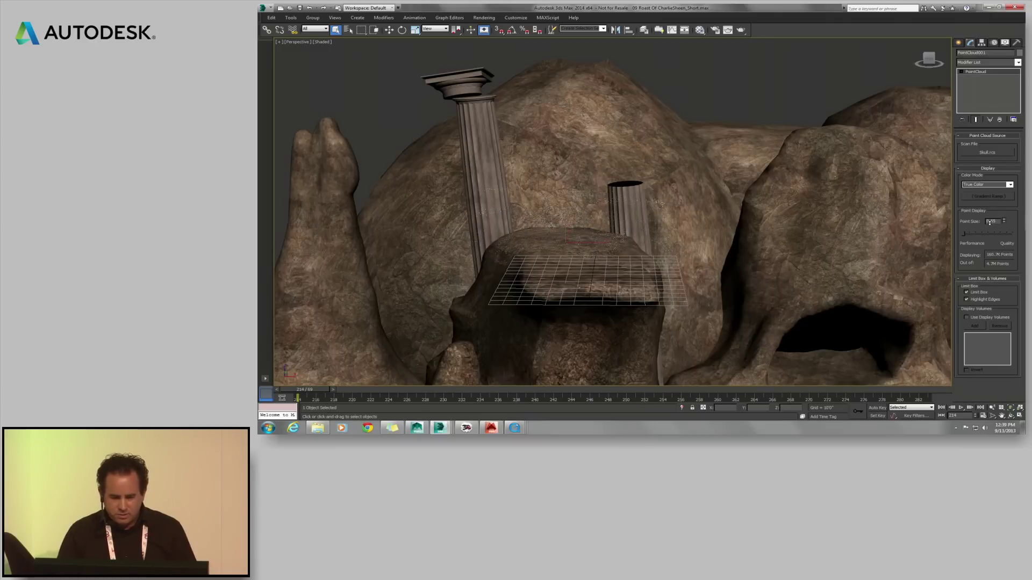
left_click_drag(990, 223, 999, 170)
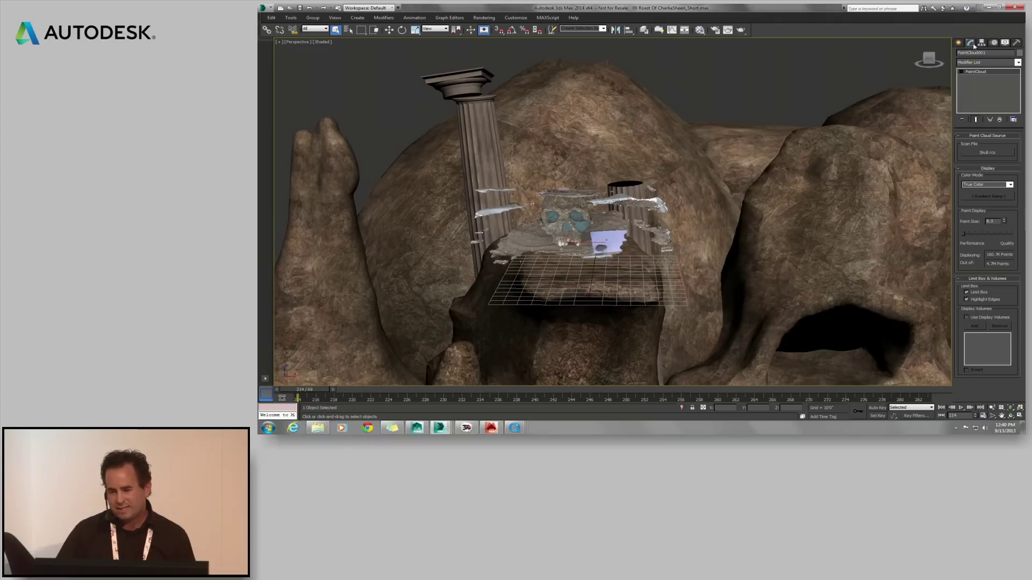
- Crop the skull point cloud by lowering the top face of its limit box slightly, and select the box's front face
left_click(960, 72)
left_click(978, 77)
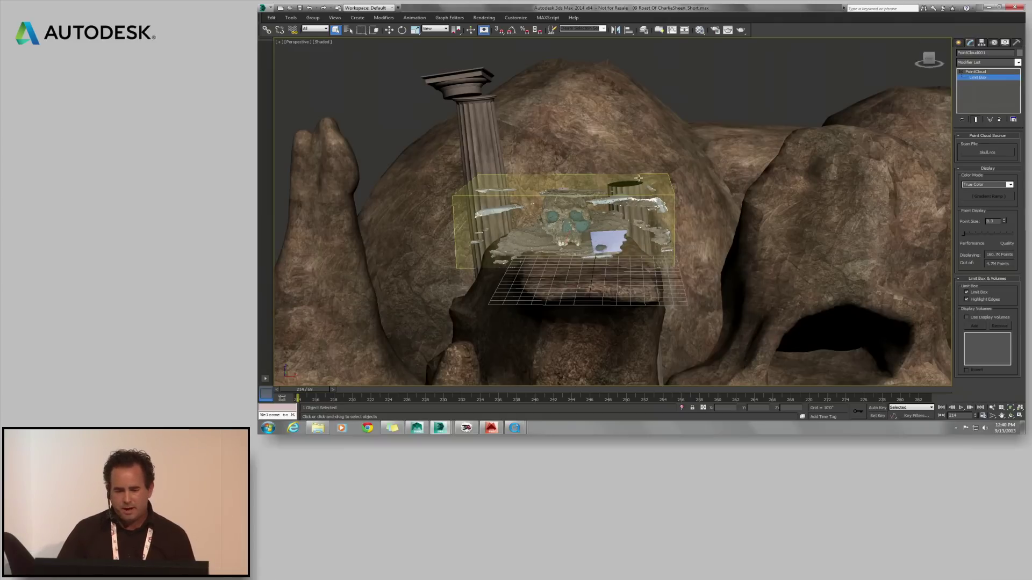
key("w")
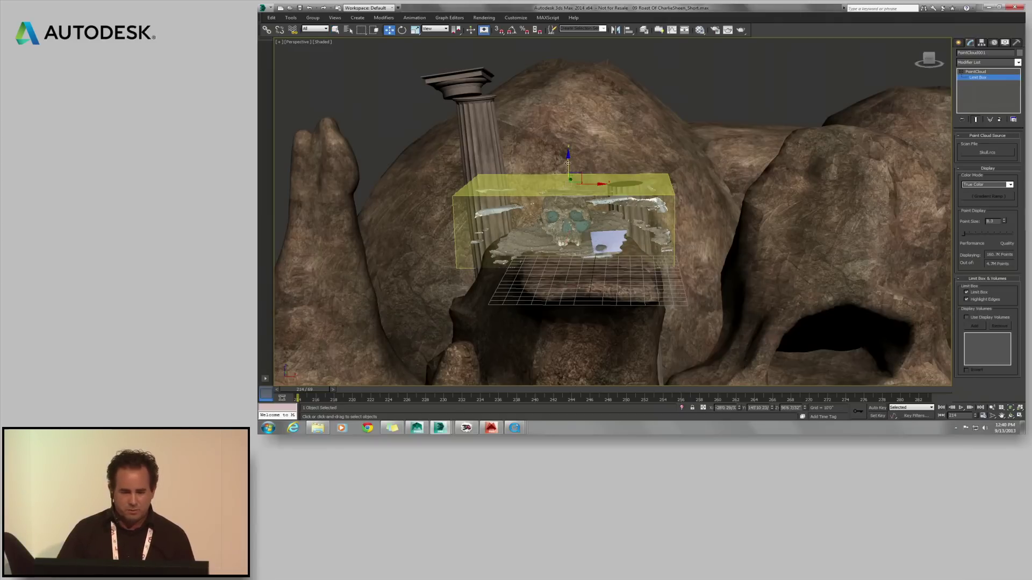
left_click_drag(567, 168, 567, 173)
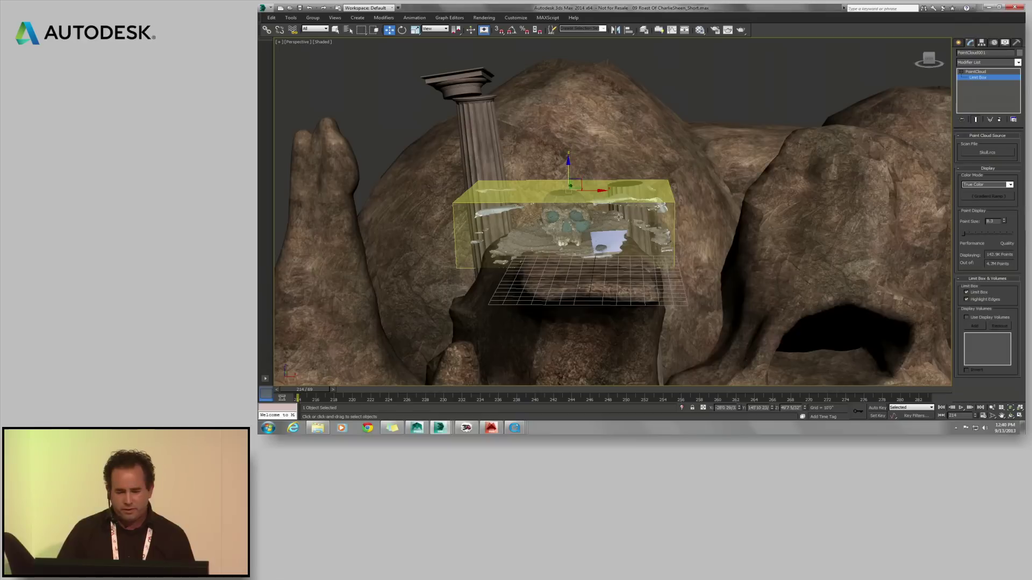
left_click_drag(618, 218, 618, 236)
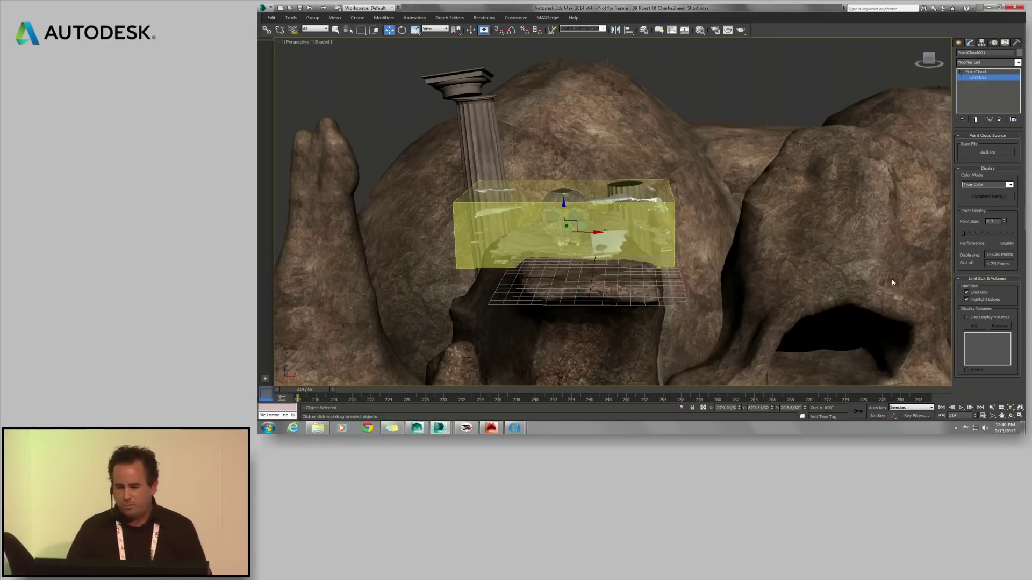
- Delete the skull point cloud and restore the scene state that shows the robed, caped character on the rocks
left_click(985, 79)
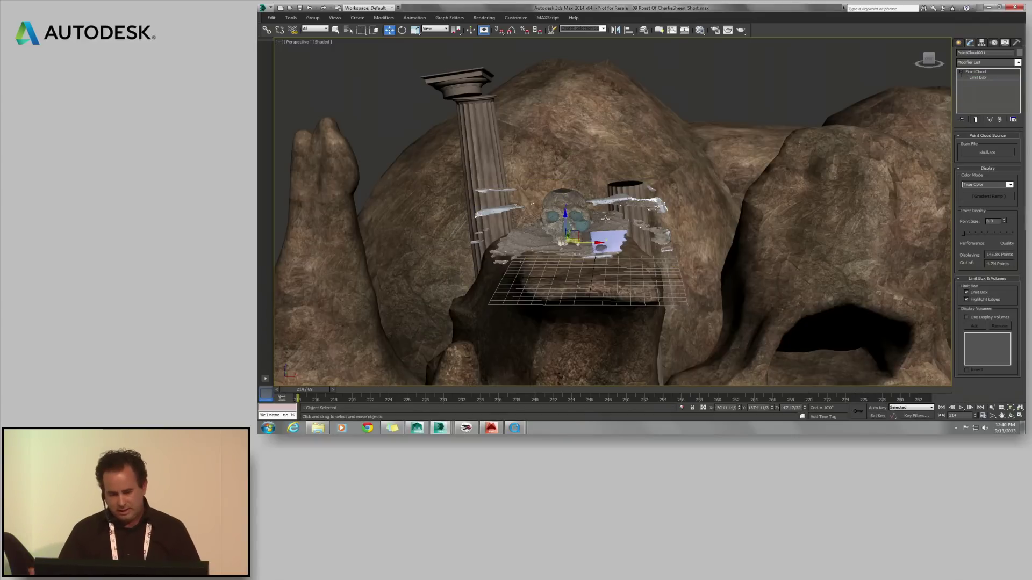
key("Delete")
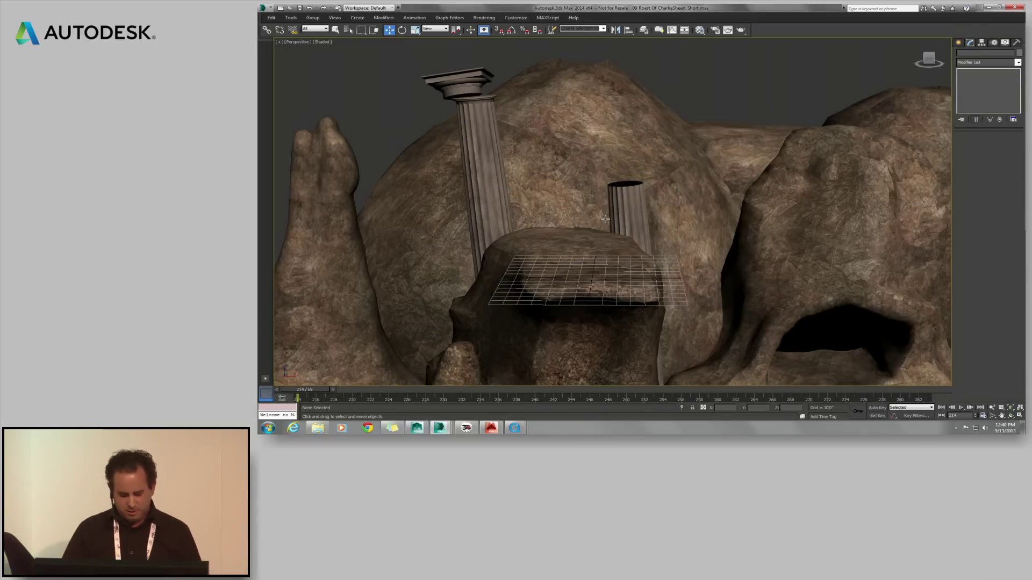
right_click(657, 217)
mouse_move(690, 209)
left_click(754, 183)
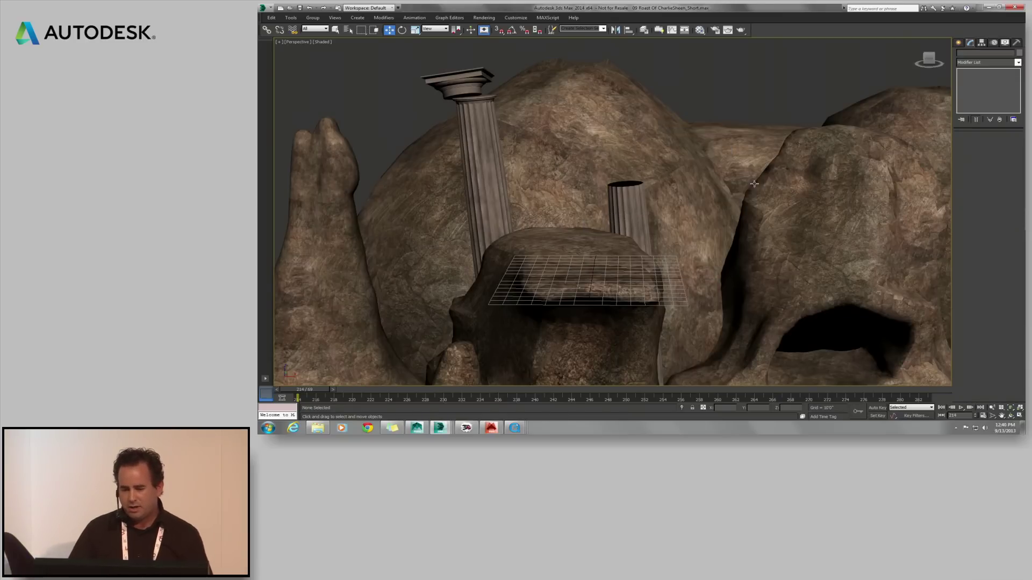
middle_click_drag(618, 283, 608, 259, "alt")
scroll(608, 260, "up", 1)
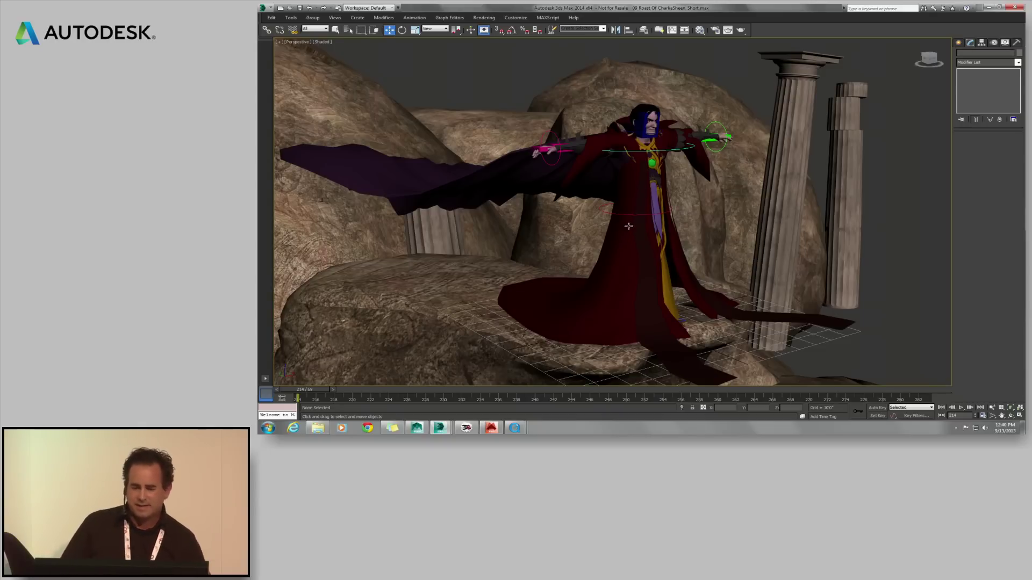
- Restore the 03 Isolate Body and Rig scene state to show only the character's body and rig
right_click(689, 205)
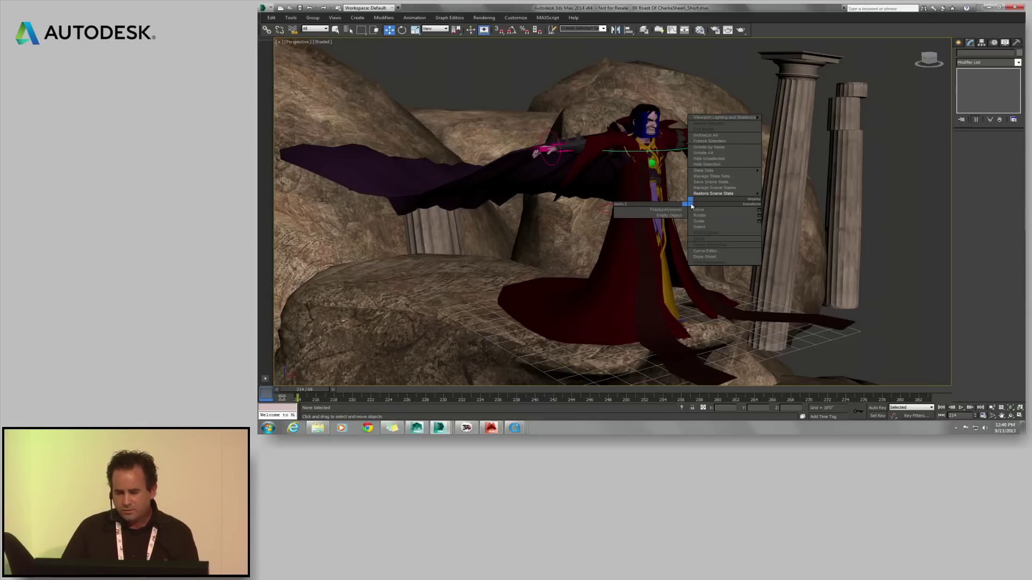
mouse_move(720, 194)
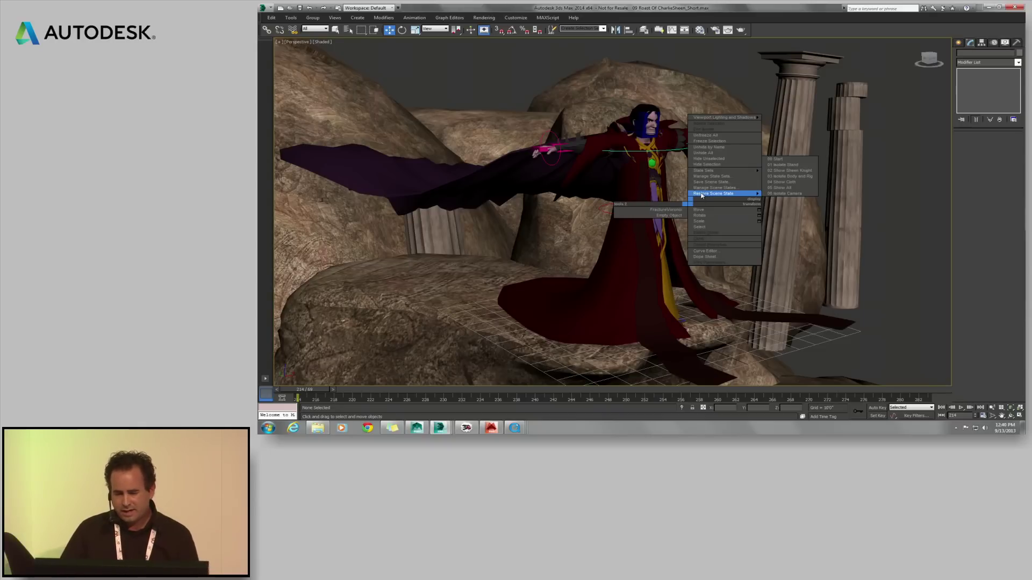
left_click(787, 176)
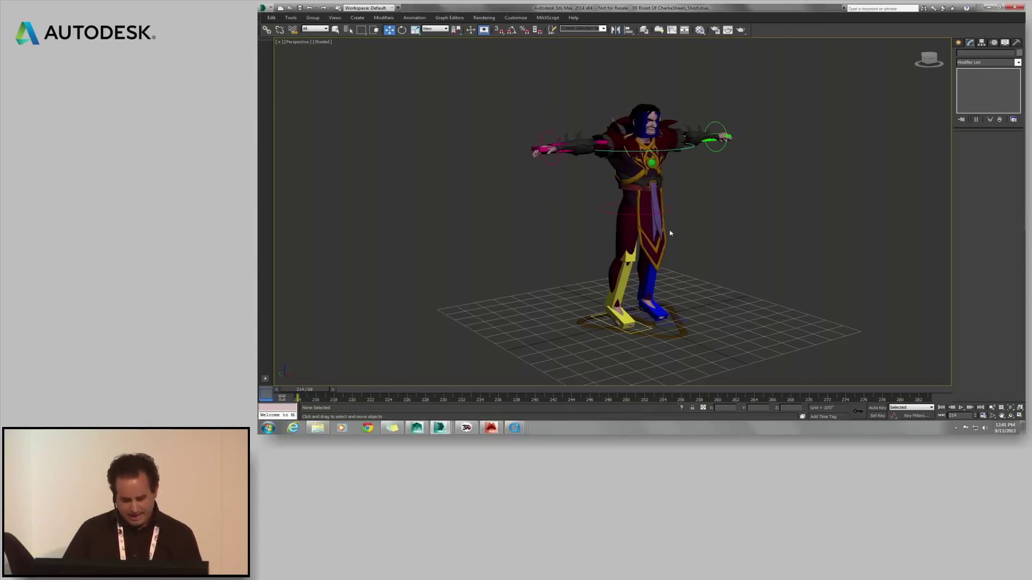
middle_click_drag(670, 233, 658, 230, "alt")
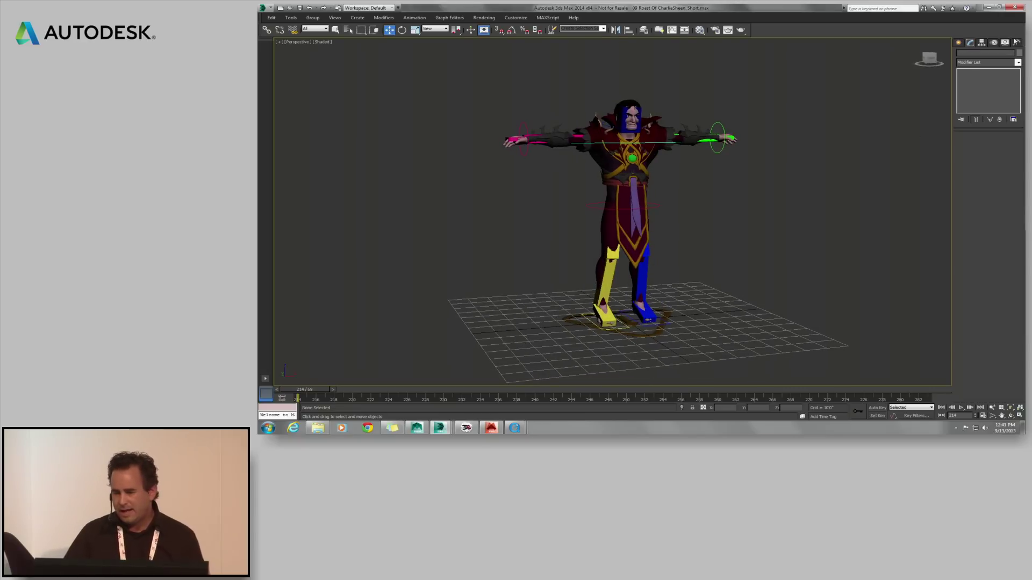
- Start the Animation Store utility, dismiss its welcome window and set the CAT rig's pelvis as the character using the CAT Rig selection set
left_click(1016, 42)
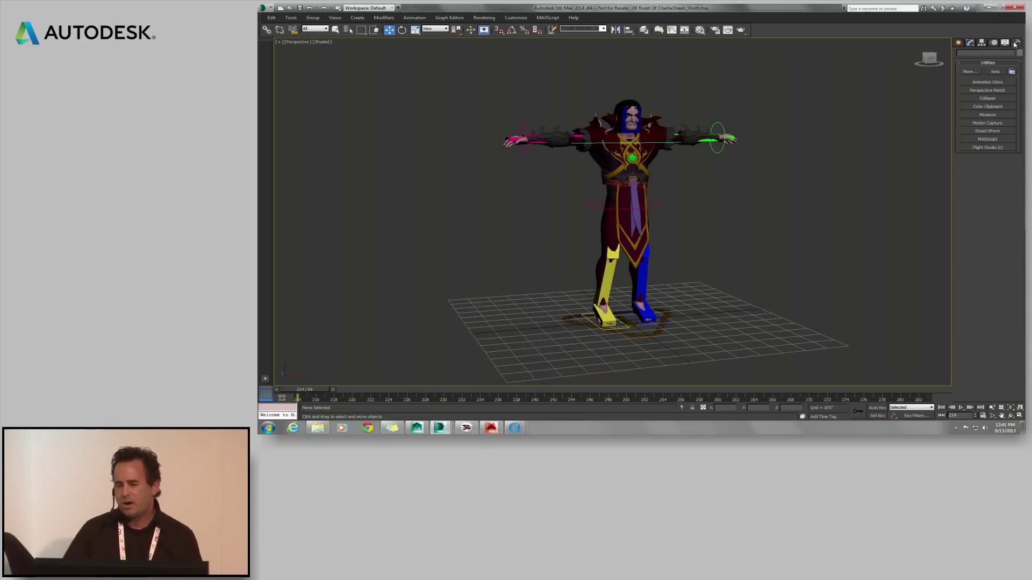
left_click(981, 83)
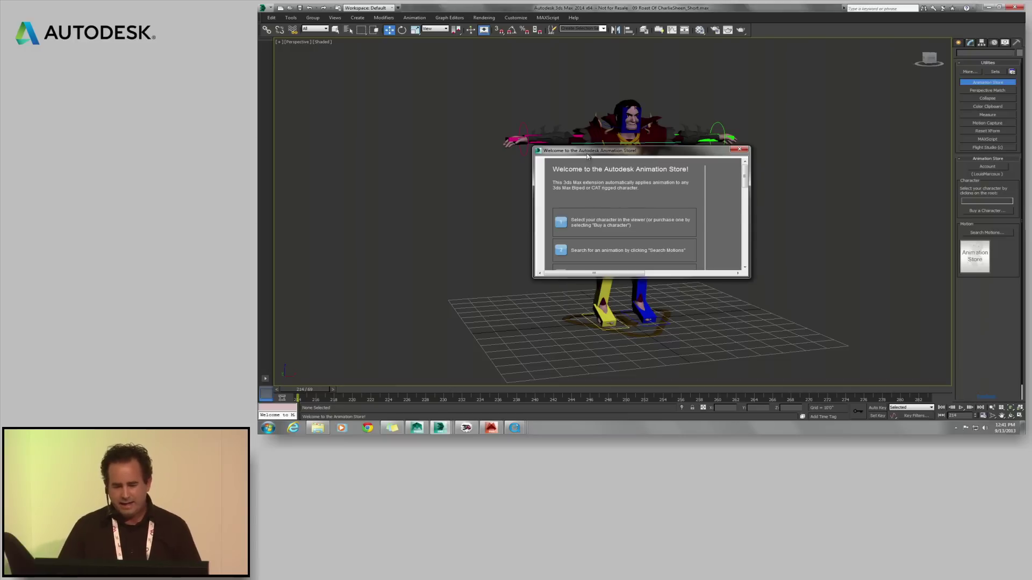
left_click_drag(586, 154, 696, 154)
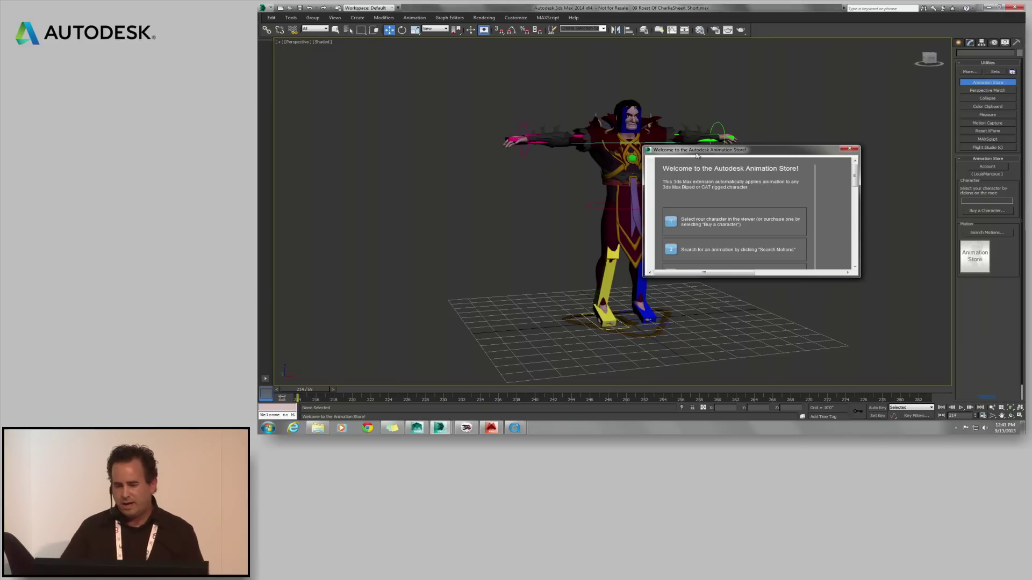
left_click(849, 148)
left_click(603, 29)
left_click(580, 36)
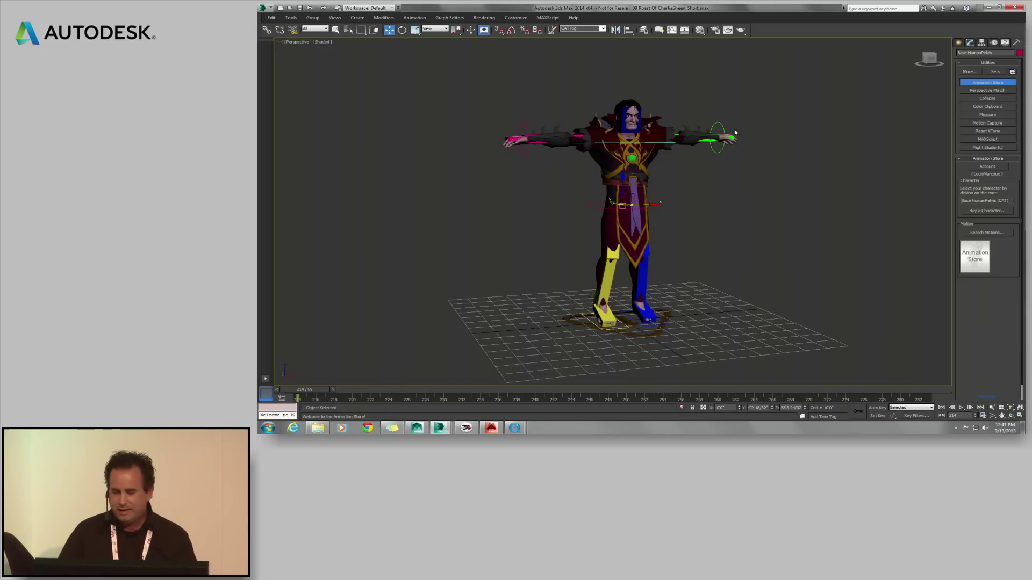
- Search the Animation Store's motions for "wave" and preview the waving motion on the character
left_click(987, 232)
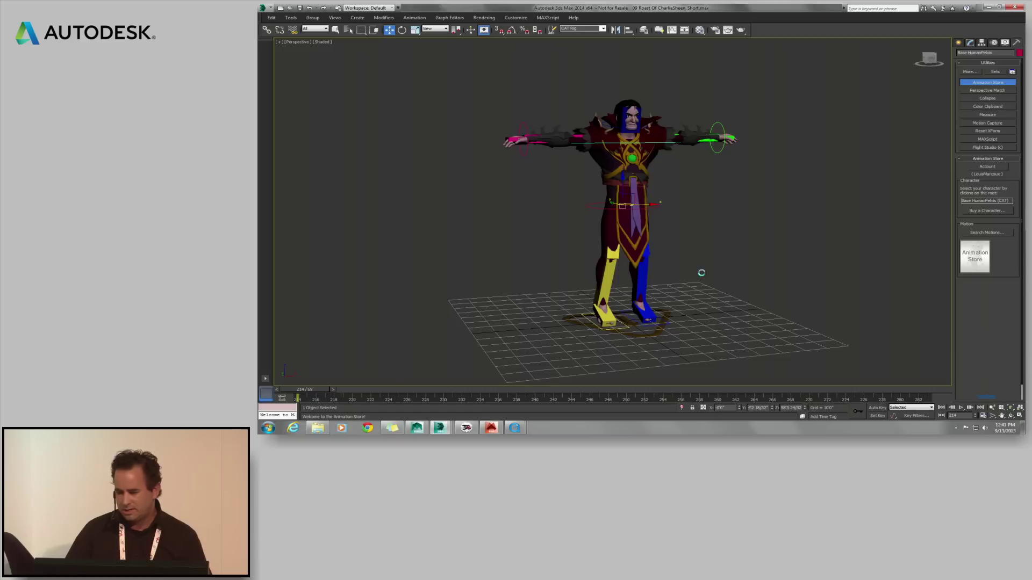
left_click_drag(628, 133, 796, 137)
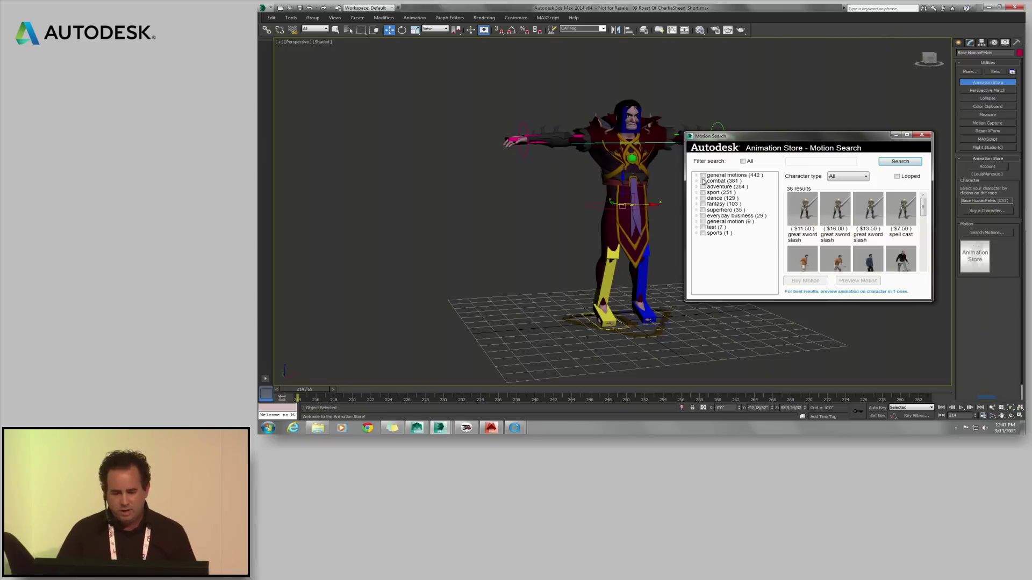
left_click(820, 160)
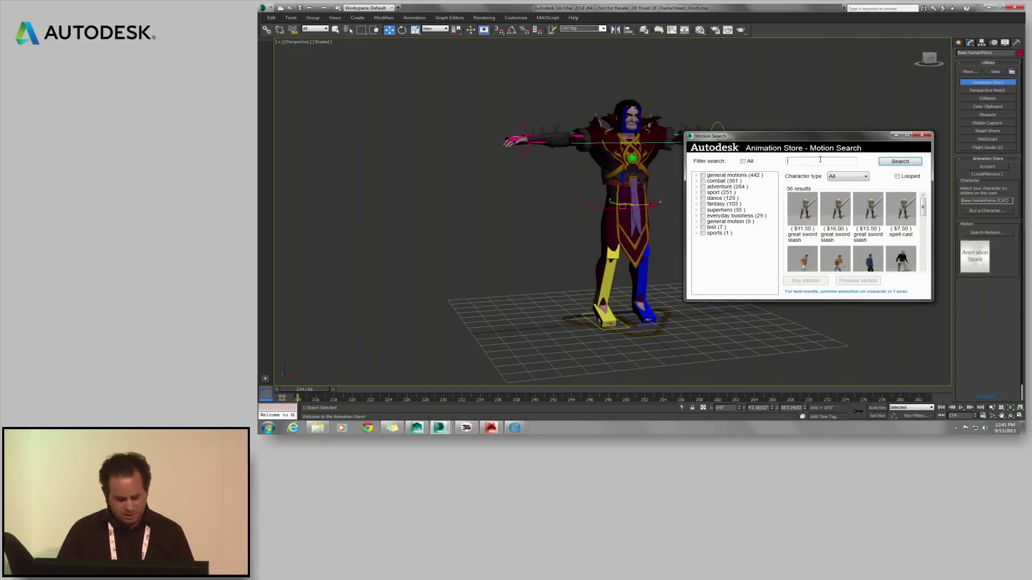
type("wavw")
key("BackSpace")
left_click(897, 161)
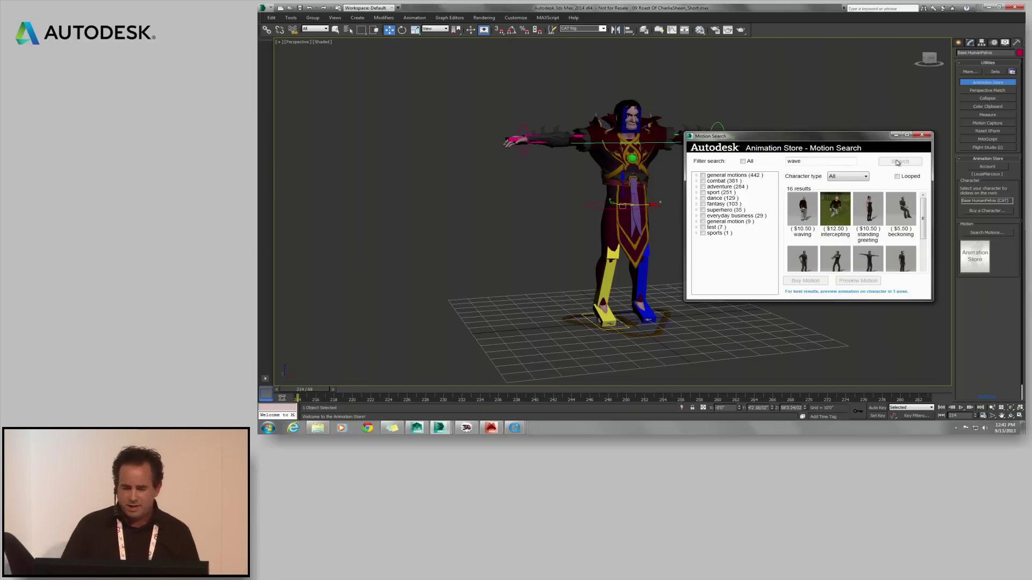
left_click(802, 213)
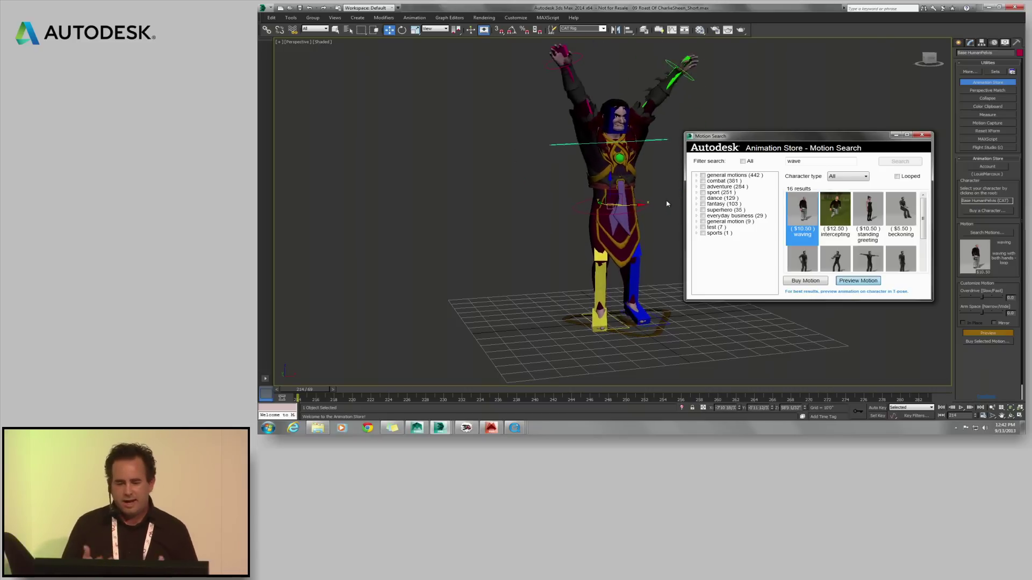
- Search the store's motions for "free" and preview the gangnam style dance on the character
left_click_drag(805, 162, 756, 164)
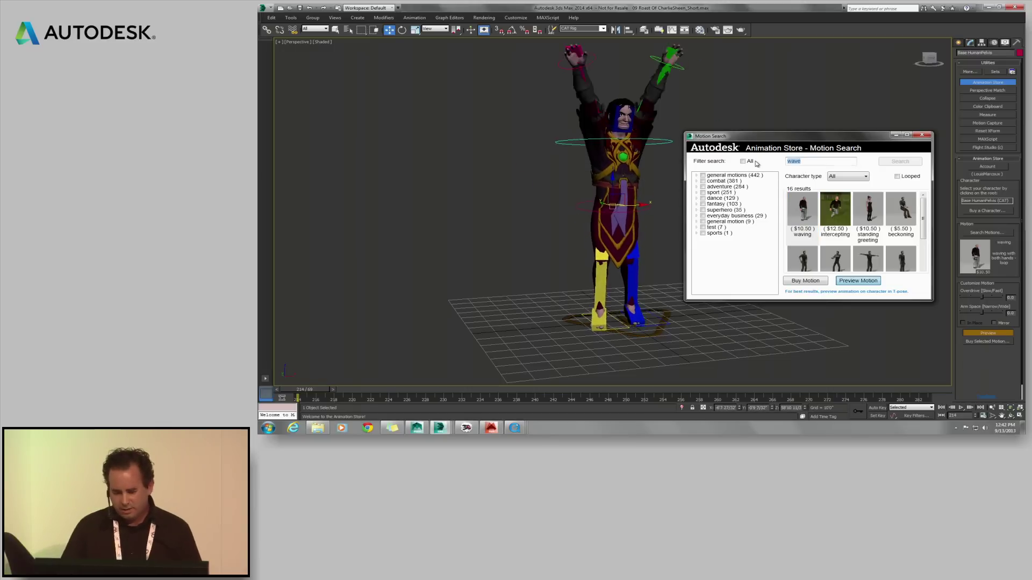
type("free")
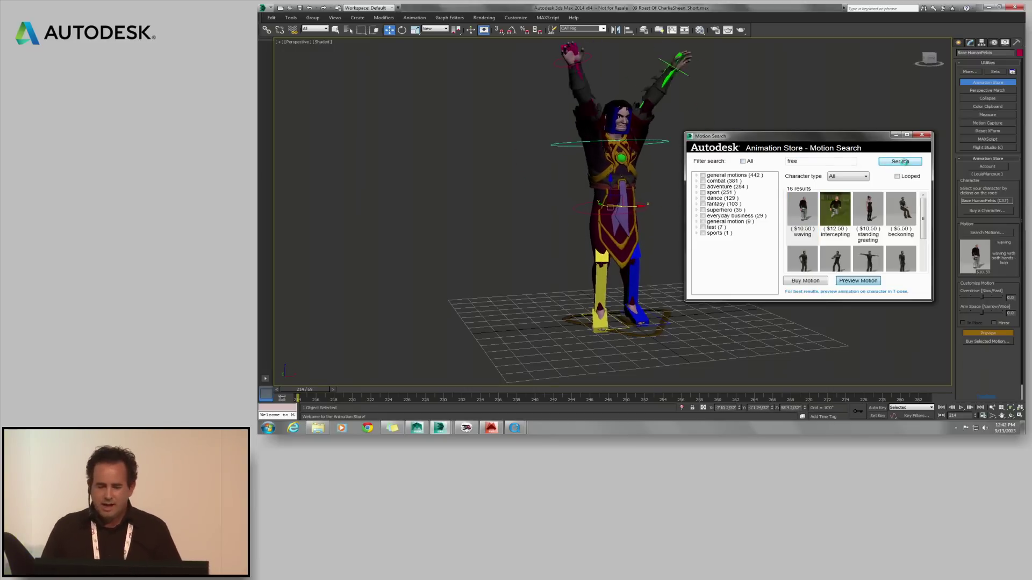
left_click(905, 162)
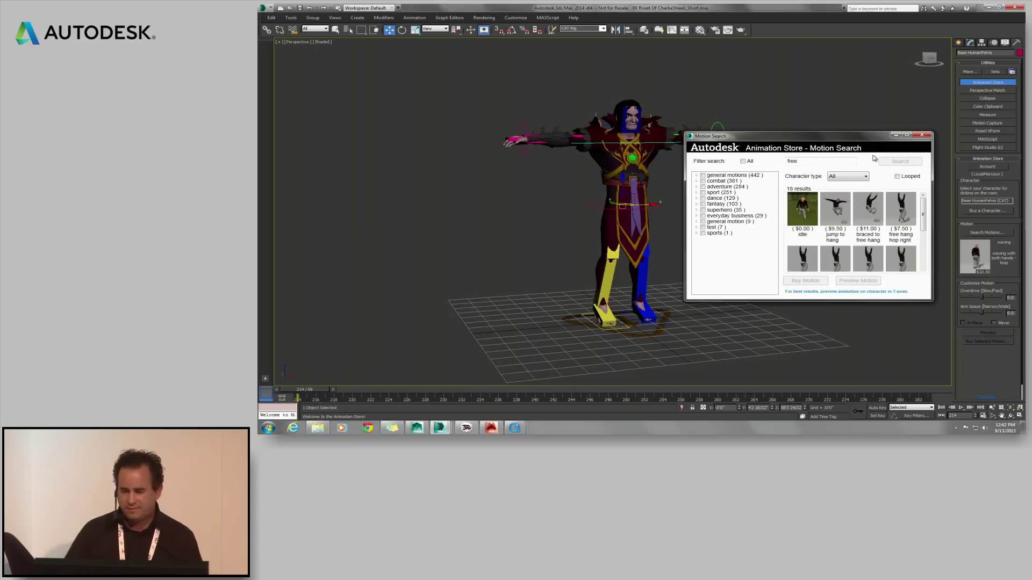
left_click_drag(924, 216, 922, 269)
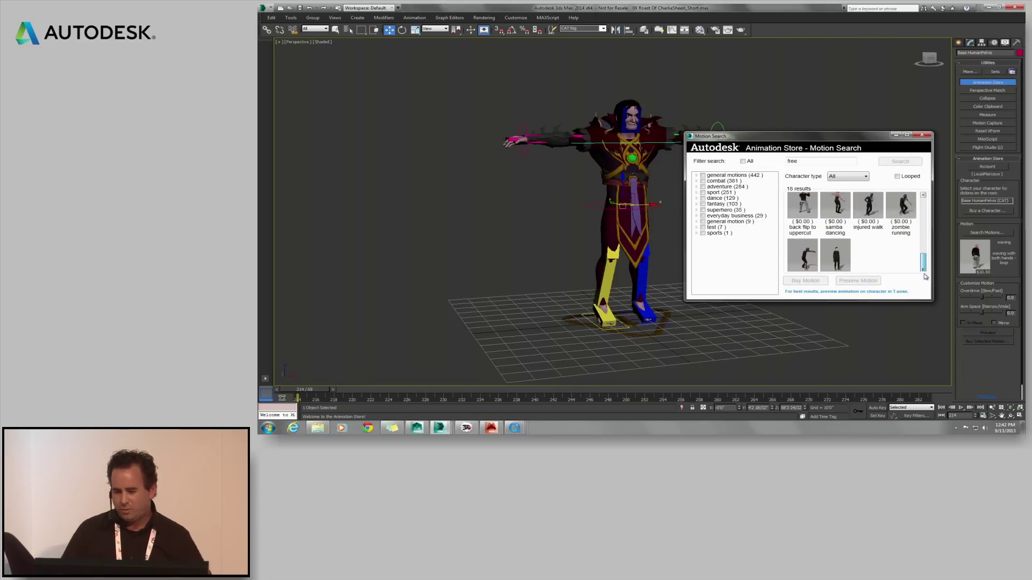
left_click(844, 262)
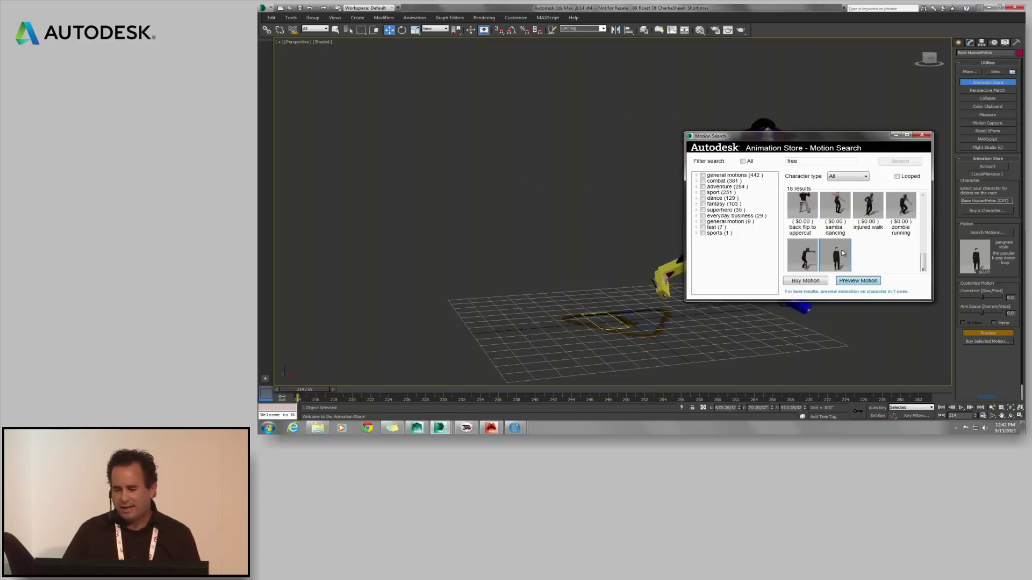
- Close the motion search, stop the dance preview and leave the Animation Store utility
left_click(927, 134)
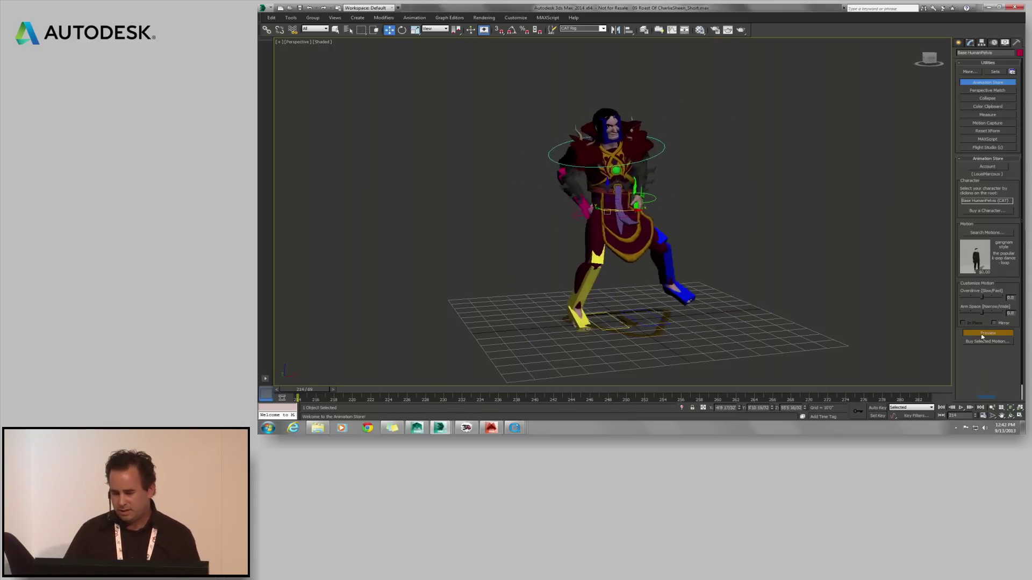
left_click(979, 333)
left_click(978, 84)
middle_click_drag(760, 235, 739, 237, "alt")
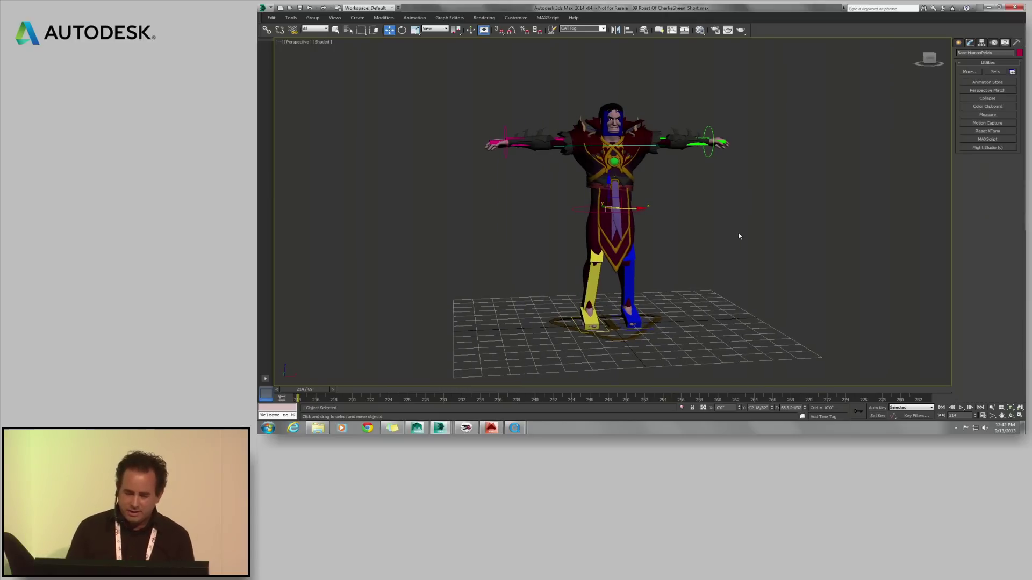
- Select the whole character with its rig and send it to MotionBuilder, adding it to the current scene
left_click_drag(439, 80, 810, 375)
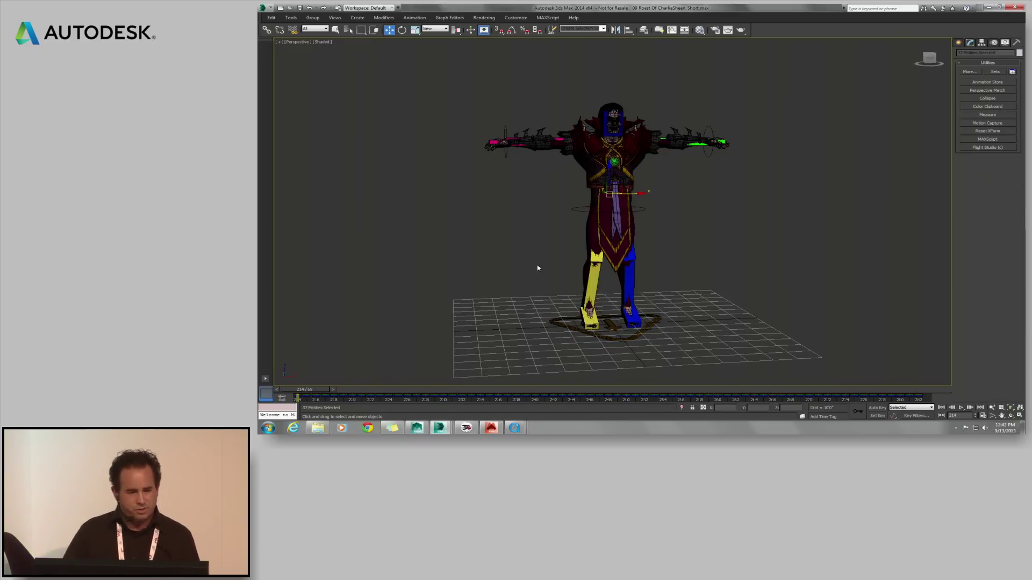
left_click(265, 9)
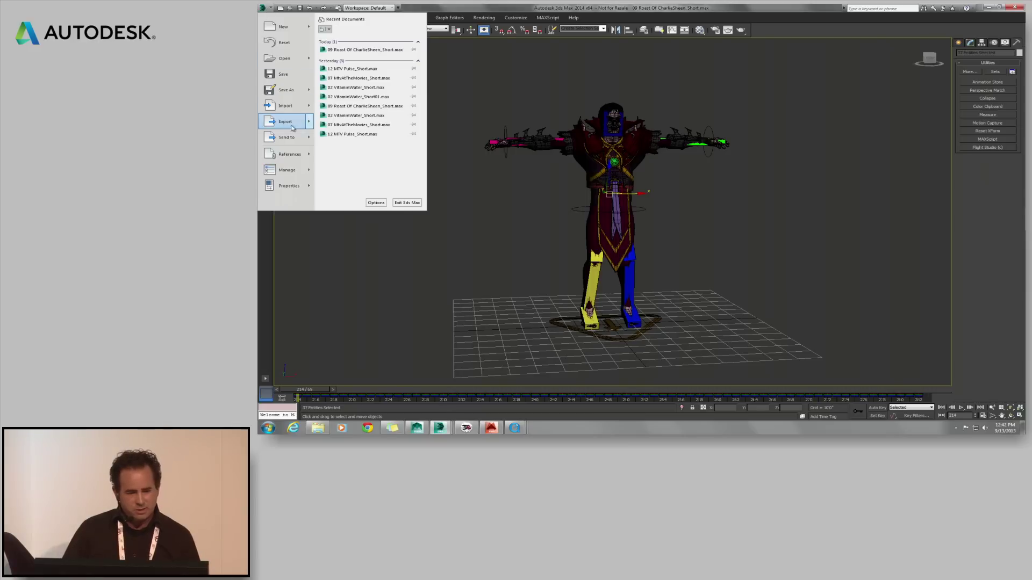
mouse_move(308, 137)
mouse_move(385, 82)
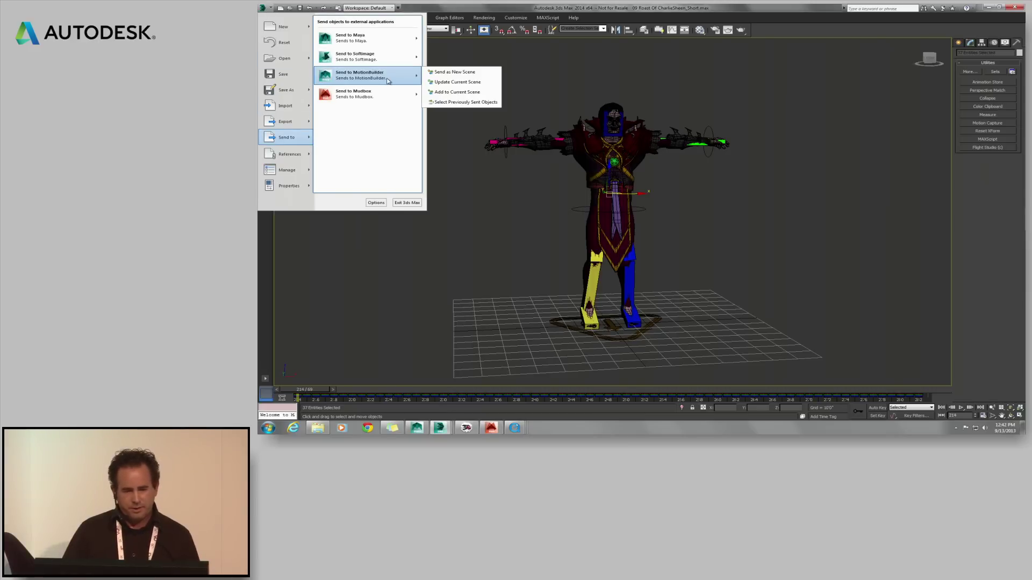
left_click(454, 94)
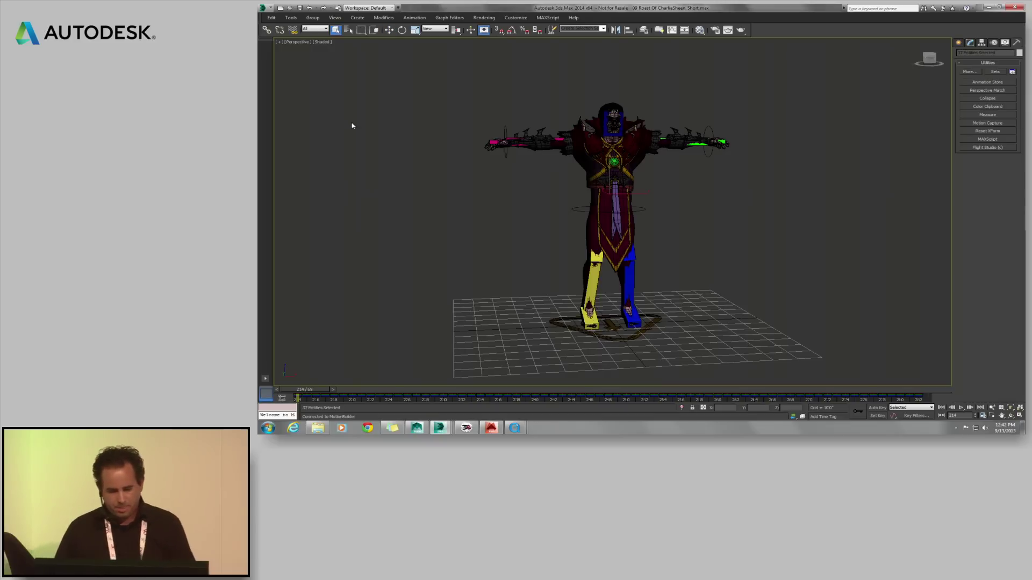
- Switch to MotionBuilder and delete the imported 3dsMaxCamera and its target from the scene
left_click(417, 427)
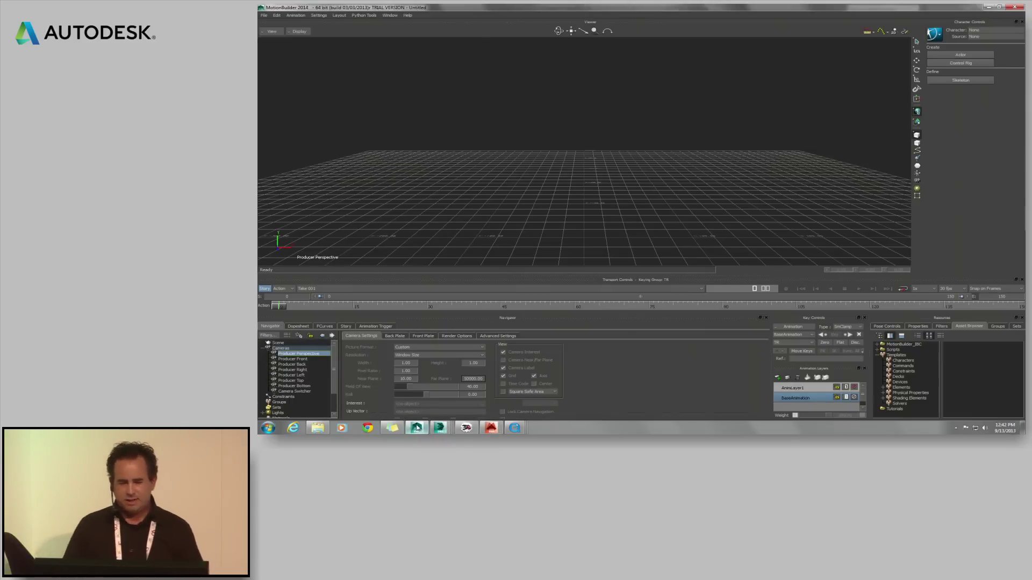
left_click(263, 343)
left_click_drag(333, 373, 331, 408)
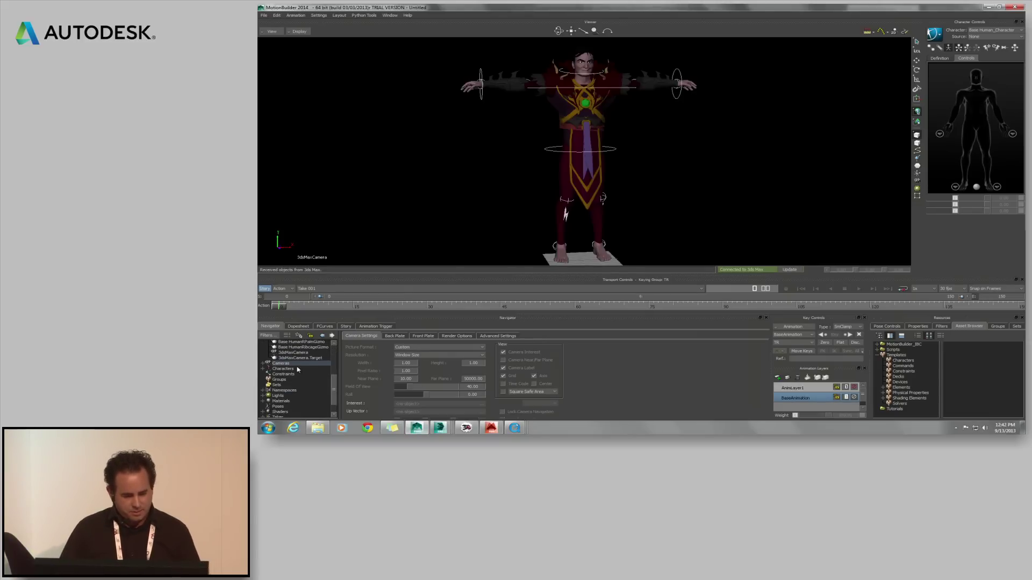
left_click(296, 352)
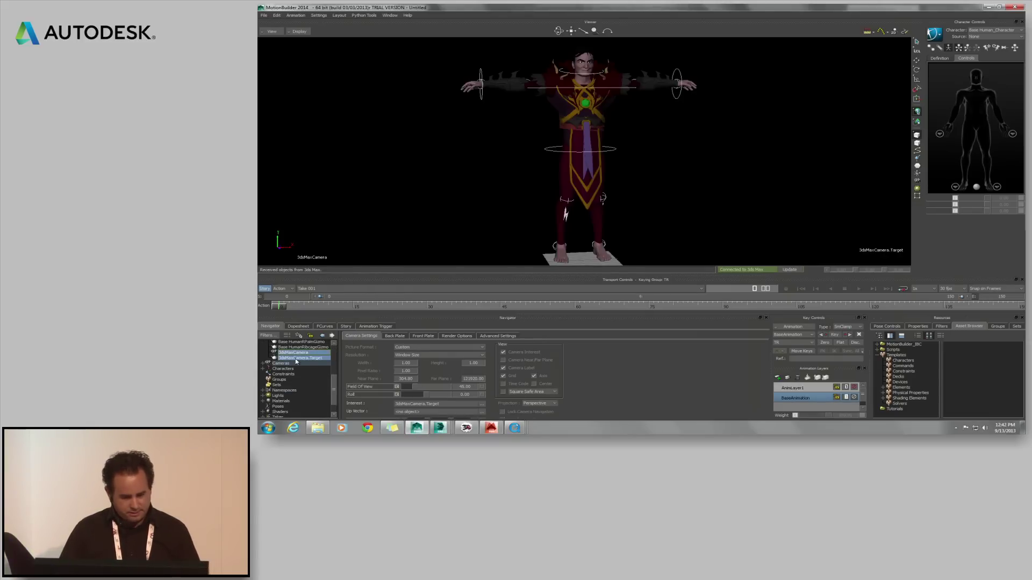
right_click(296, 353)
left_click(310, 327)
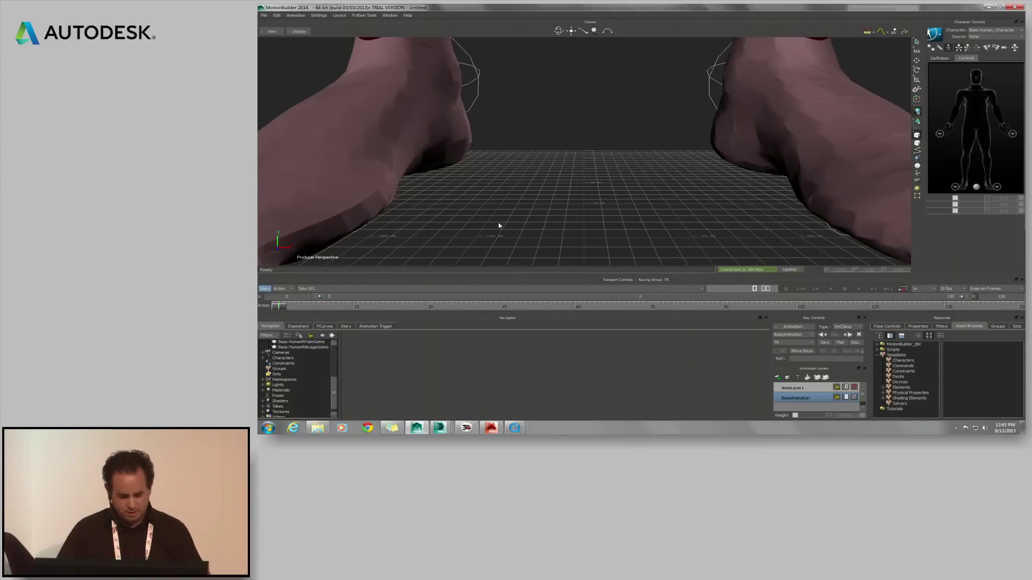
- Create an FK/IK control rig for the base human character and pull its left wrist effector outward and down
scroll(474, 203, "down", 10)
scroll(535, 189, "down", 4)
left_click_drag(532, 129, 524, 191, "shift")
scroll(523, 191, "down", 7)
left_click_drag(598, 135, 577, 180, "shift")
scroll(584, 186, "down", 2)
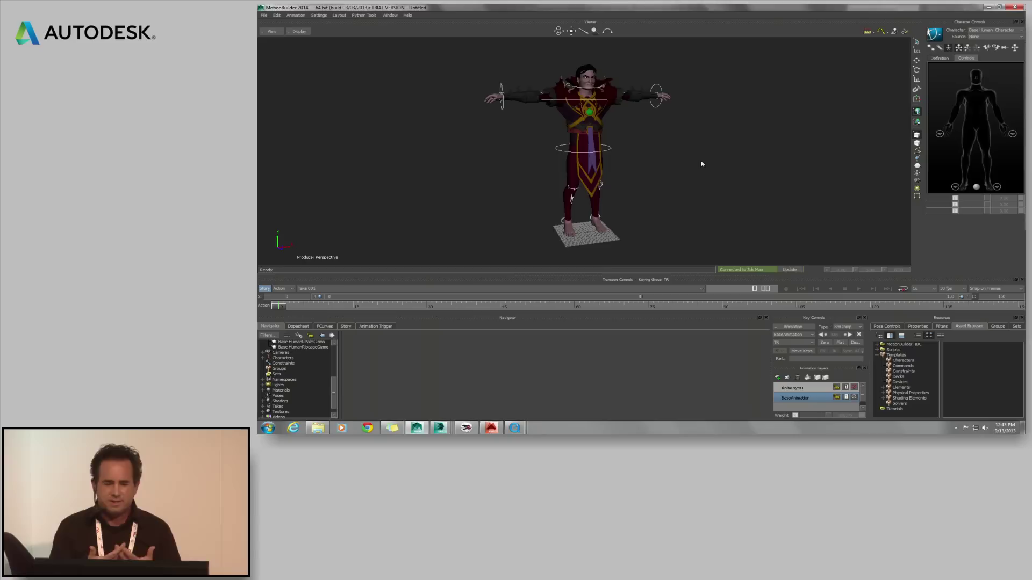
left_click(979, 38)
left_click(978, 54)
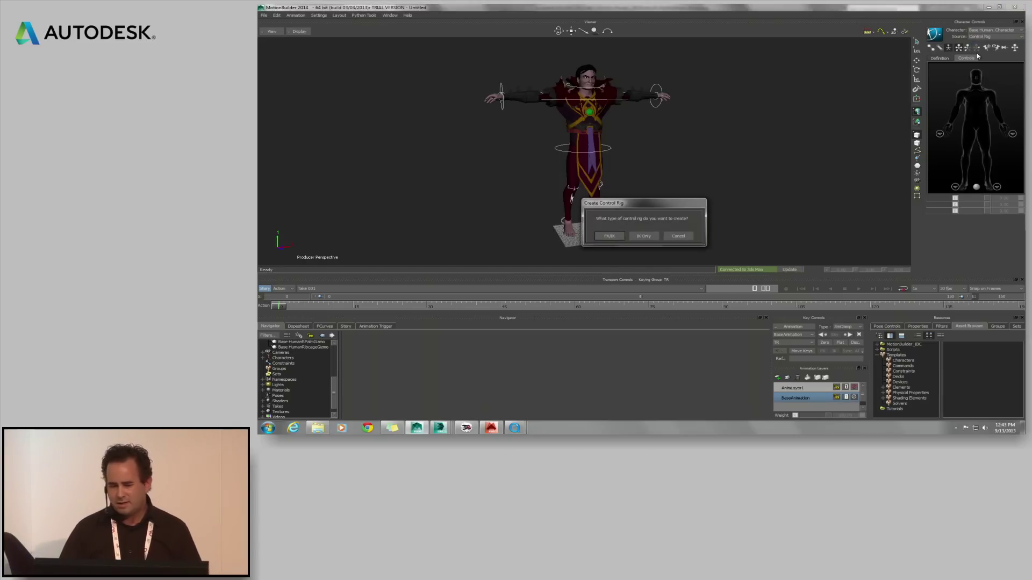
left_click(608, 236)
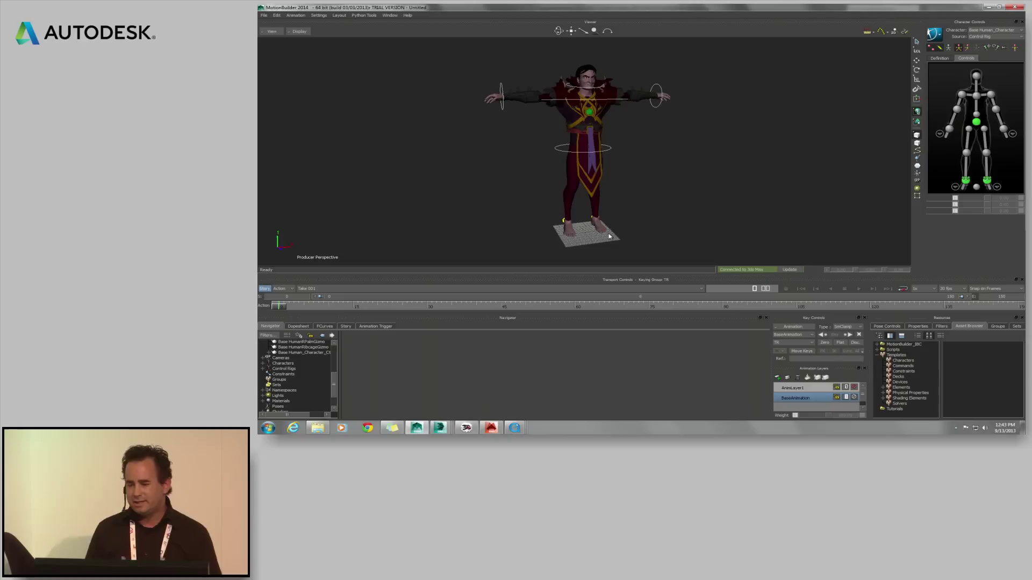
left_click(1002, 129)
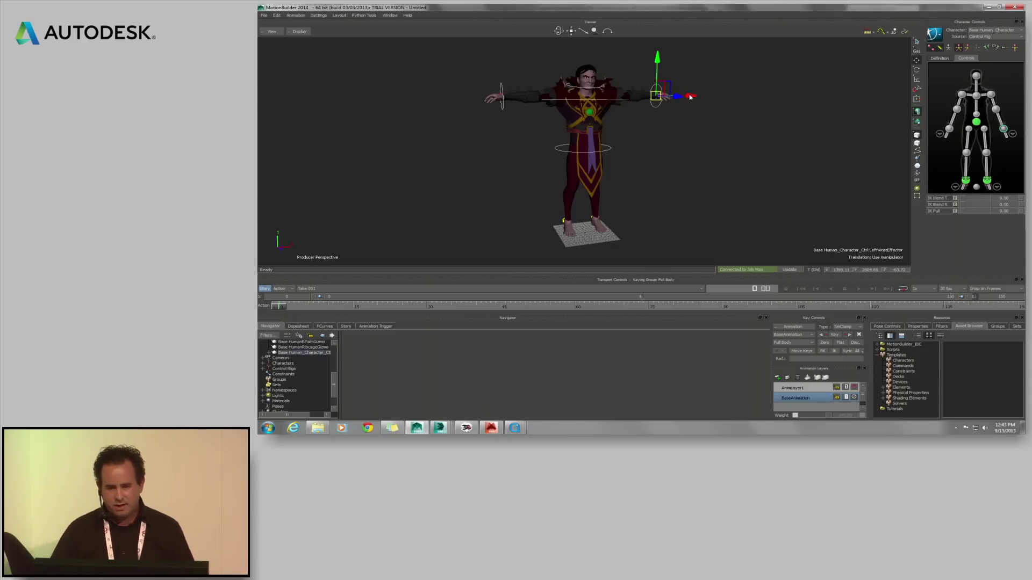
left_click_drag(690, 96, 725, 138)
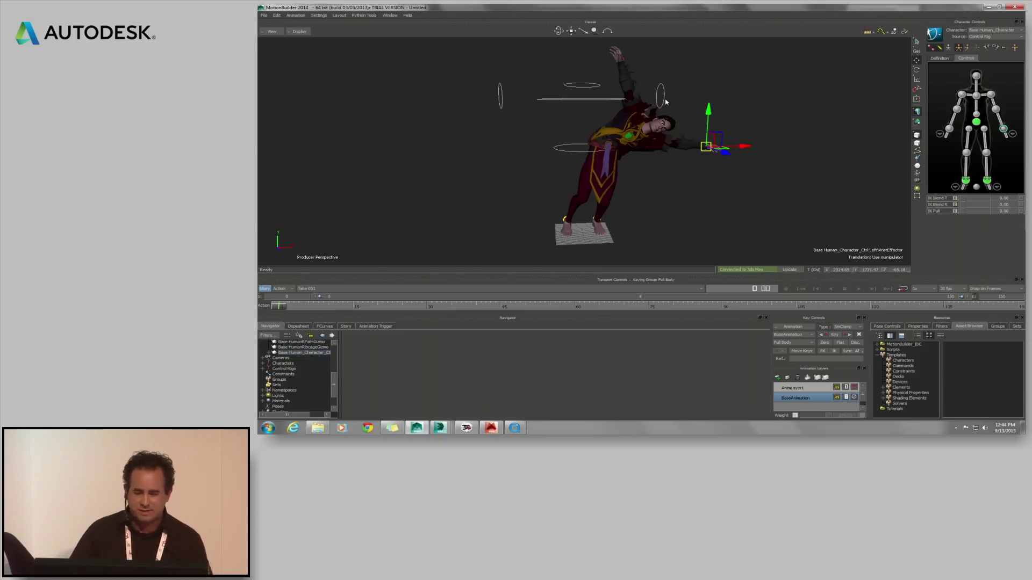
- Merge the Punch take of the library's Punch clip into the current scene
left_click(903, 344)
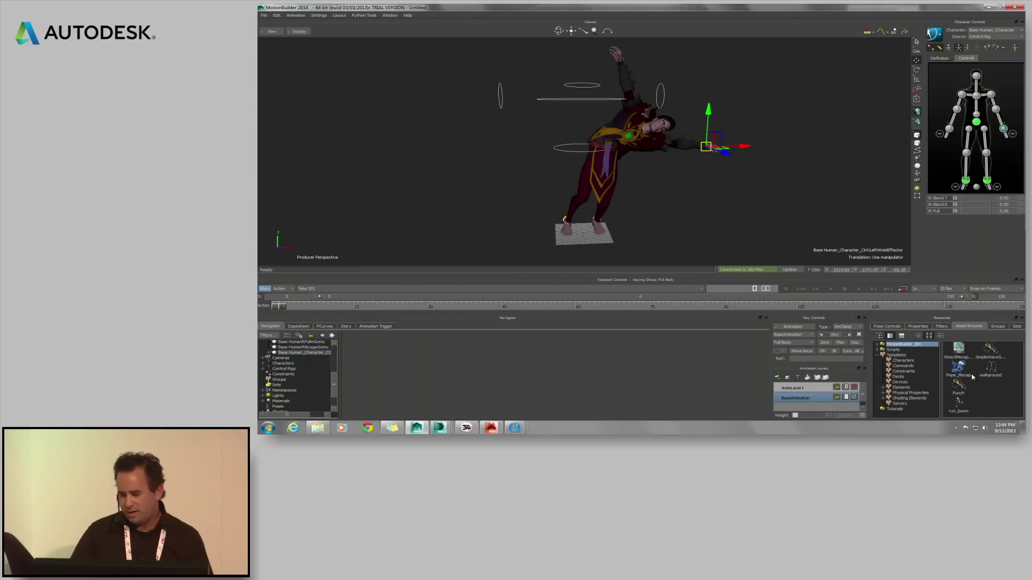
left_click_drag(960, 393, 730, 201)
mouse_move(747, 195)
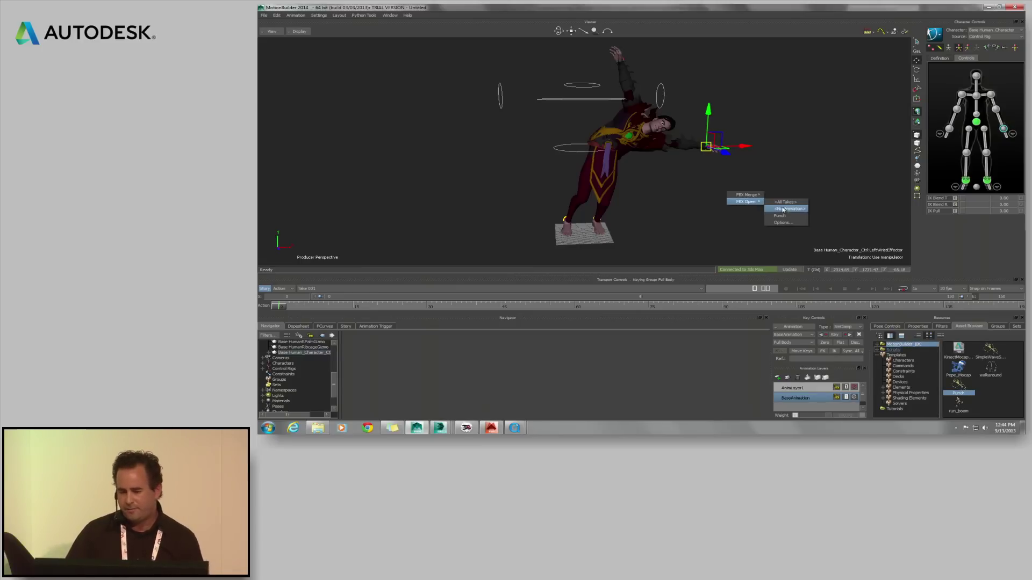
left_click(793, 212)
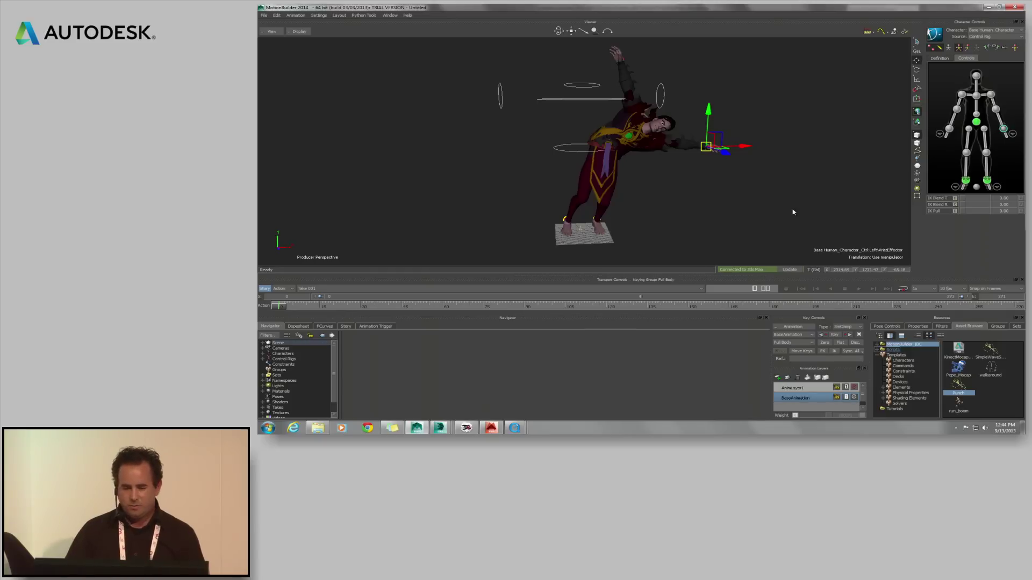
- Examine the merged Punch skeleton near the character's feet, play its motion and rewind to the start
middle_click_drag(609, 231, 652, 181, "alt")
scroll(637, 219, "up", 3)
scroll(653, 181, "up", 10)
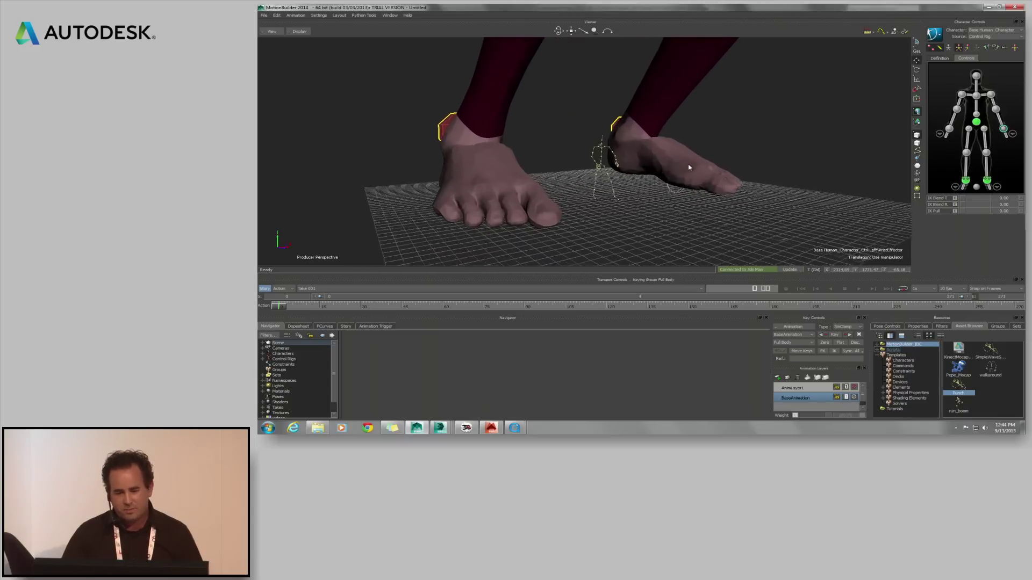
scroll(689, 168, "up", 2)
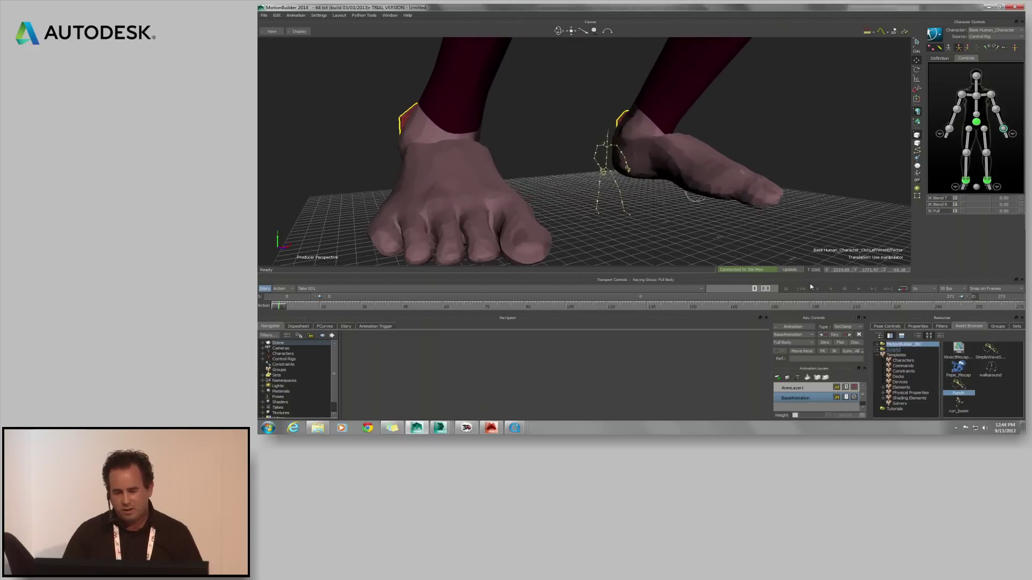
left_click(858, 289)
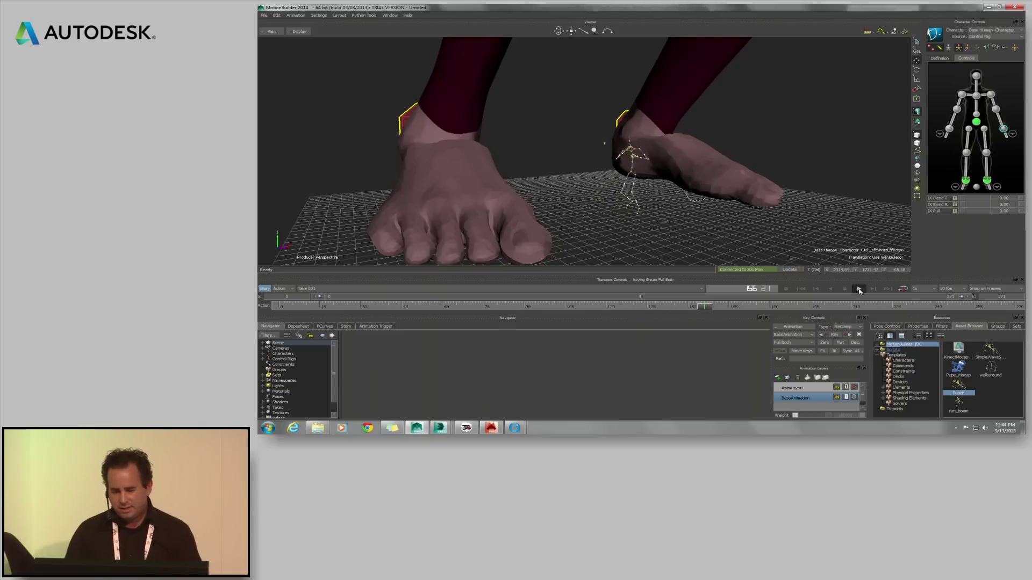
left_click(858, 290)
left_click(801, 289)
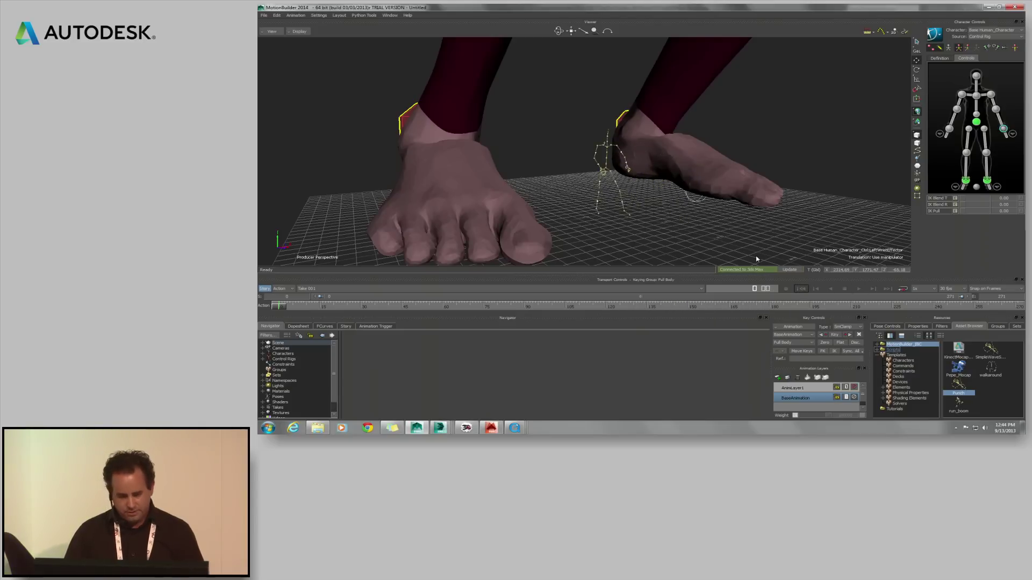
- Set the merged Punch character as the base character's source, play the retargeted punch motion and rewind
scroll(649, 228, "down", 3)
scroll(649, 227, "down", 10)
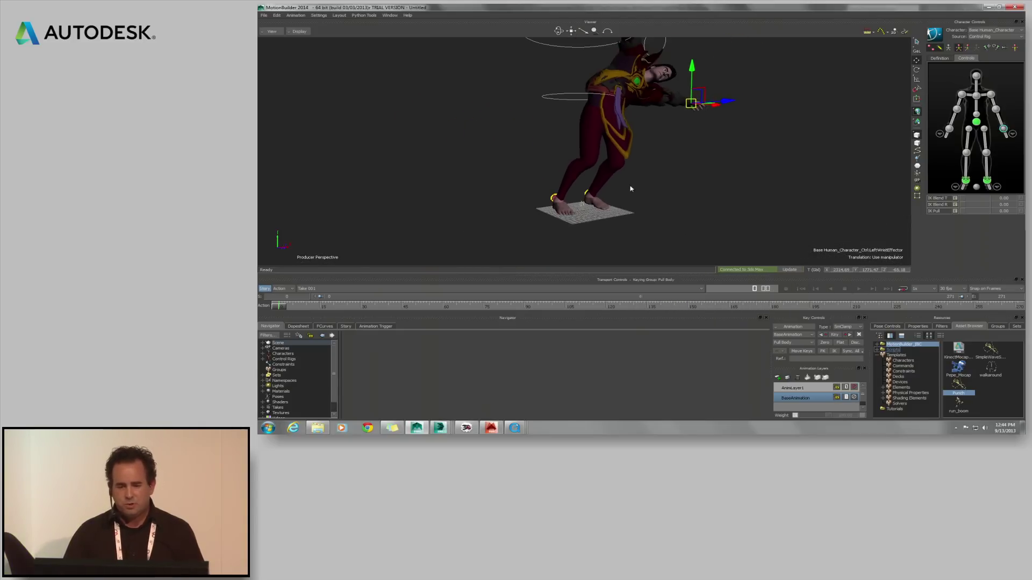
middle_click_drag(624, 199, 611, 196, "alt")
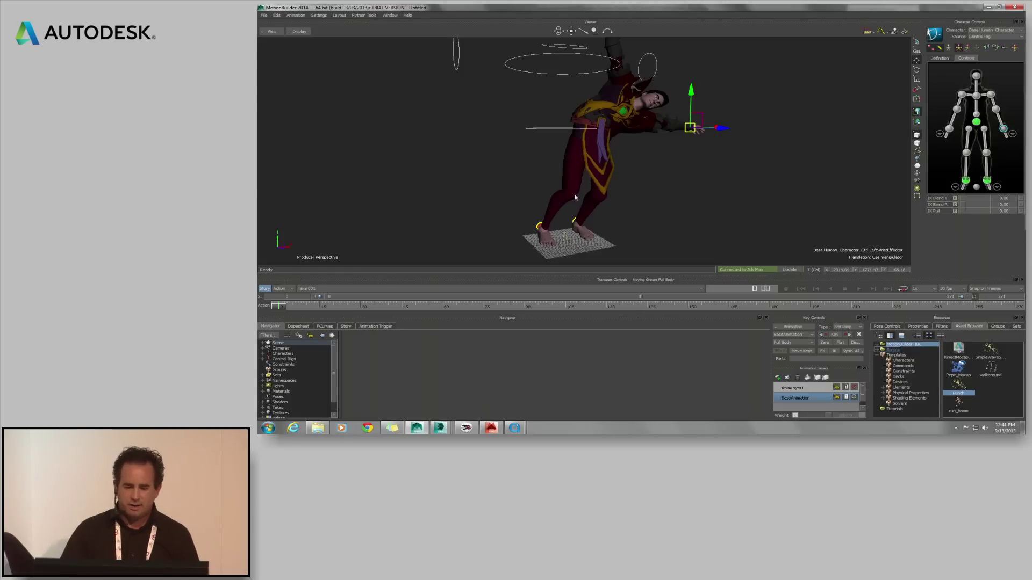
left_click(986, 36)
left_click(979, 59)
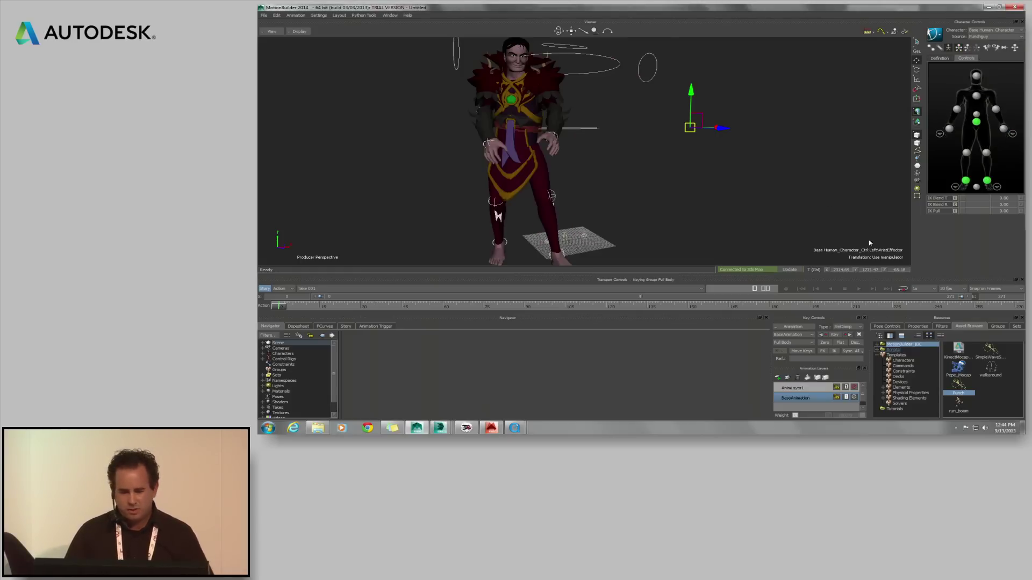
left_click(859, 290)
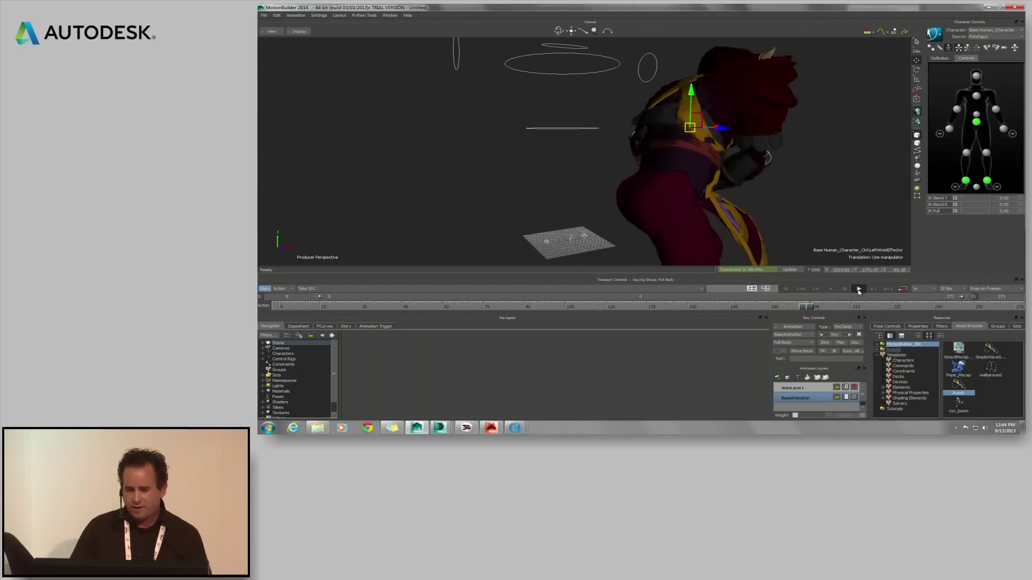
left_click(802, 290)
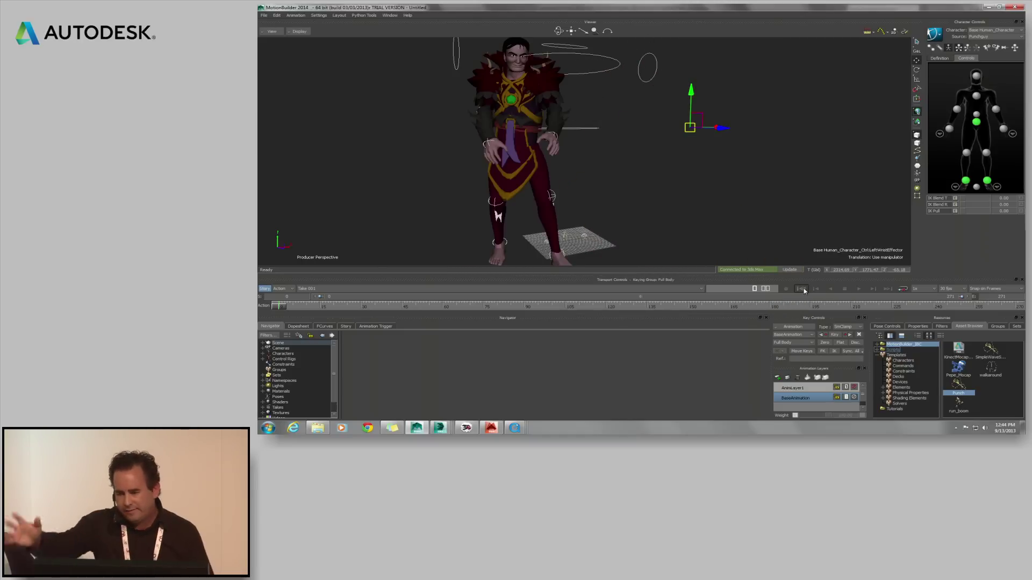
- Merge Take 001 of the Simple-named motion clip into the scene and set its character as the base character's source
left_click_drag(987, 357, 755, 156)
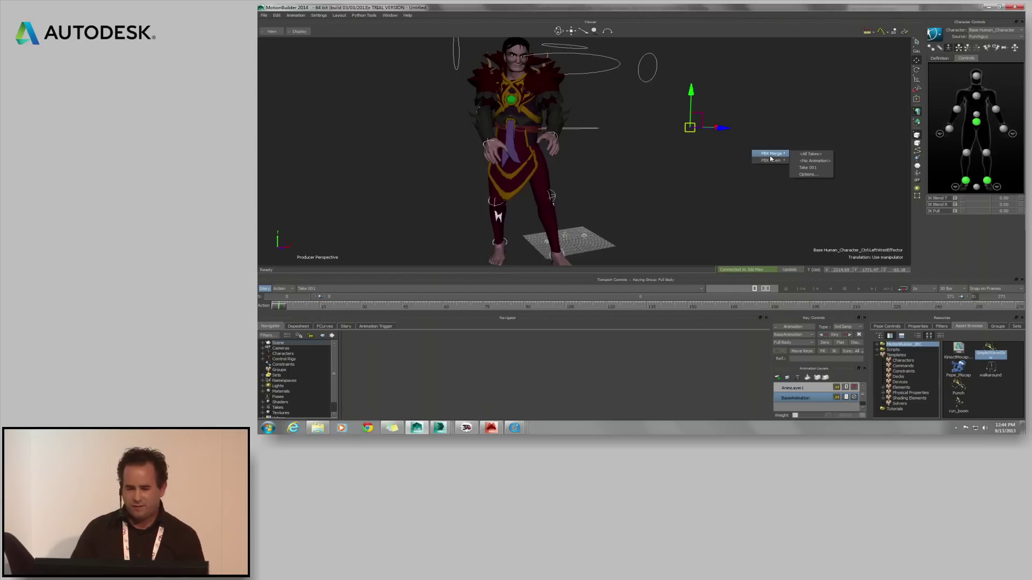
left_click(806, 167)
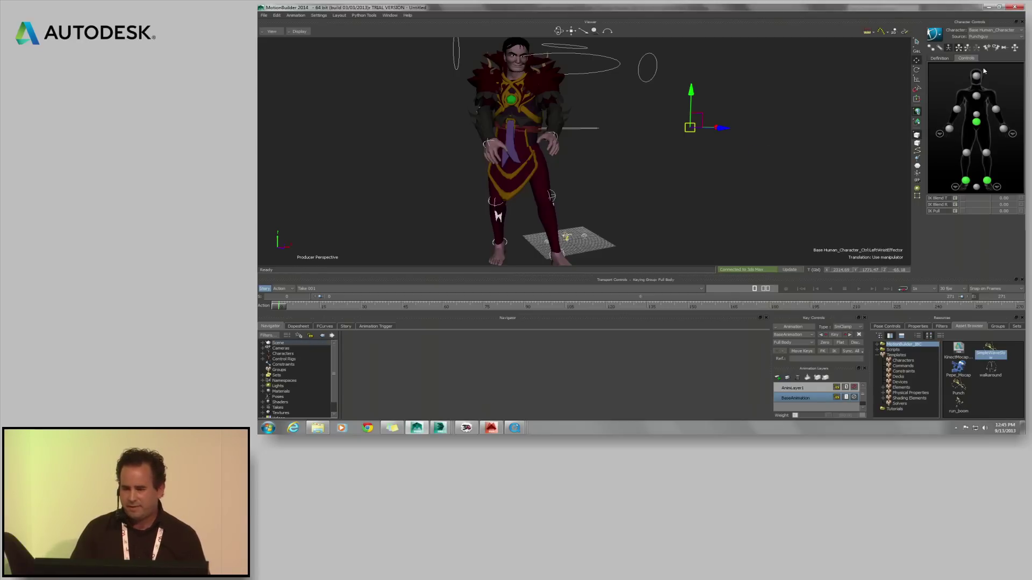
left_click(992, 38)
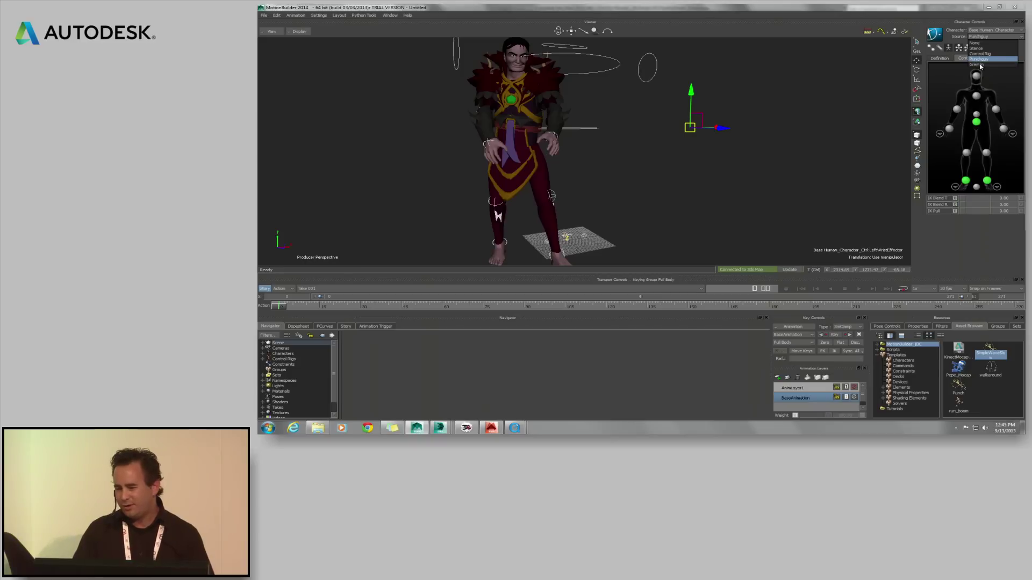
left_click(977, 65)
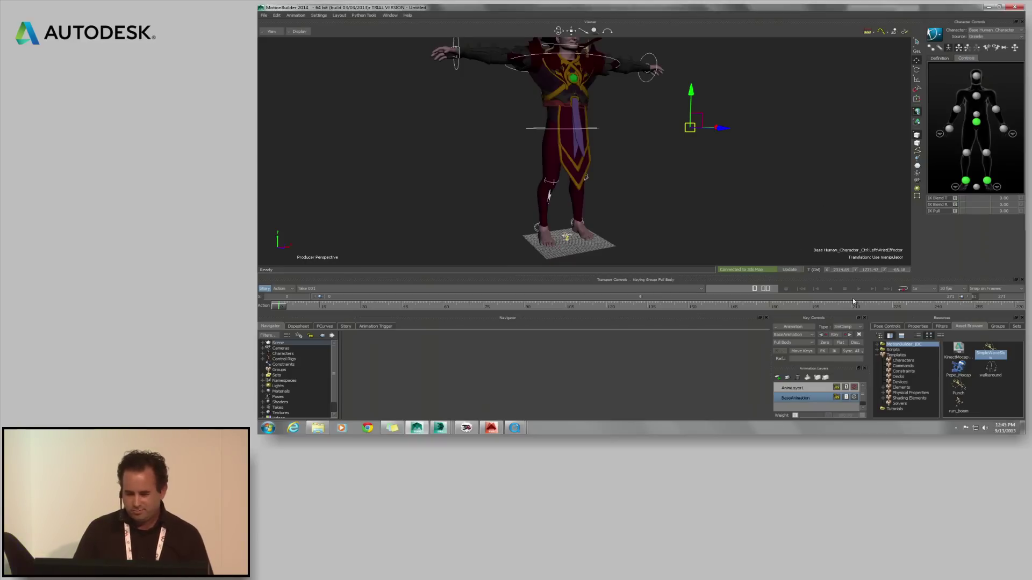
- Play the newly retargeted motion, rewind it and update the connected 3ds Max scene
left_click(860, 289)
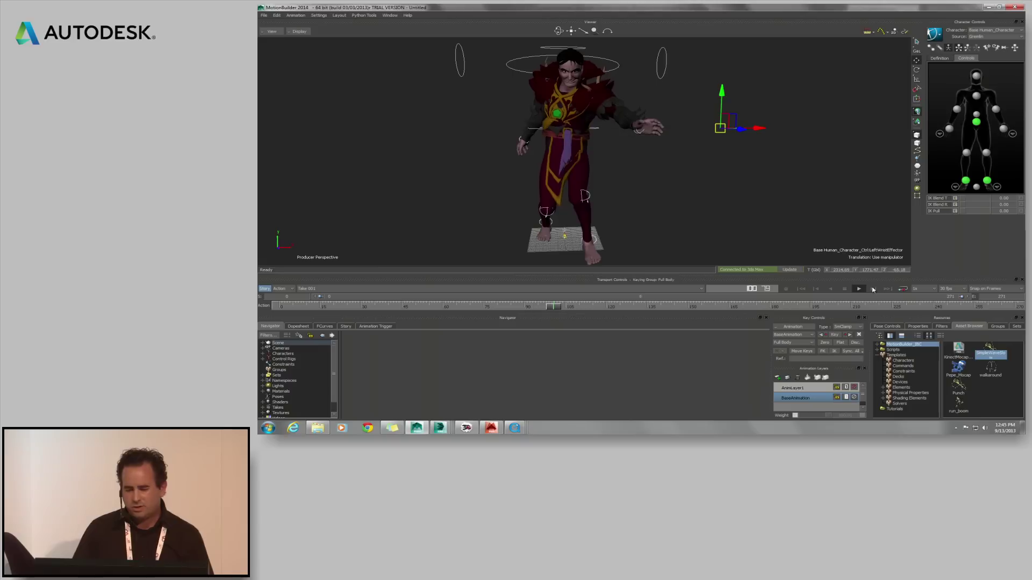
left_click(800, 289)
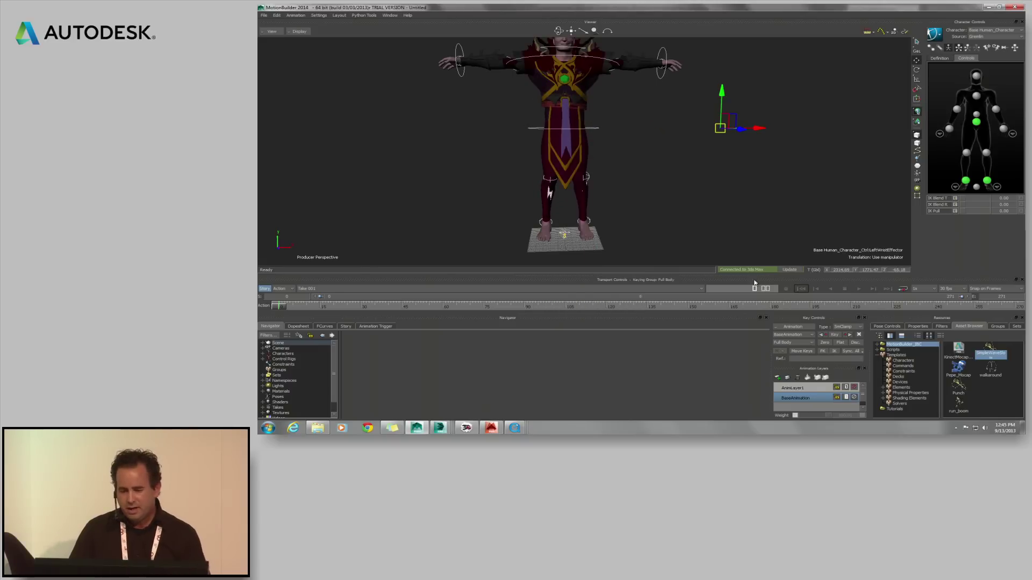
left_click(788, 270)
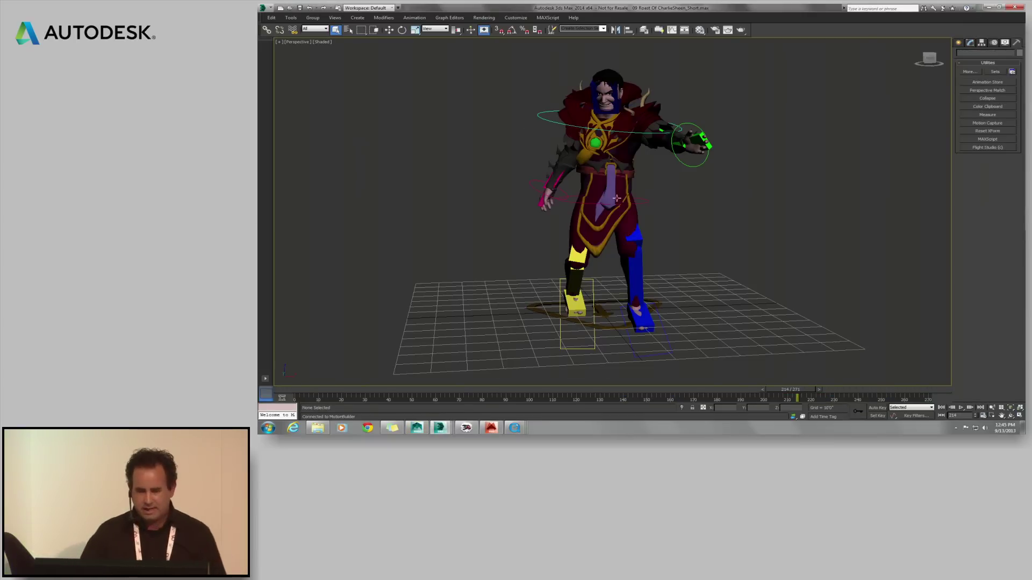
- Switch to 3ds Max, inspect the transferred pose on the CAT-rigged character and return the animation to frame 0
middle_click_drag(620, 195, 594, 209, "alt")
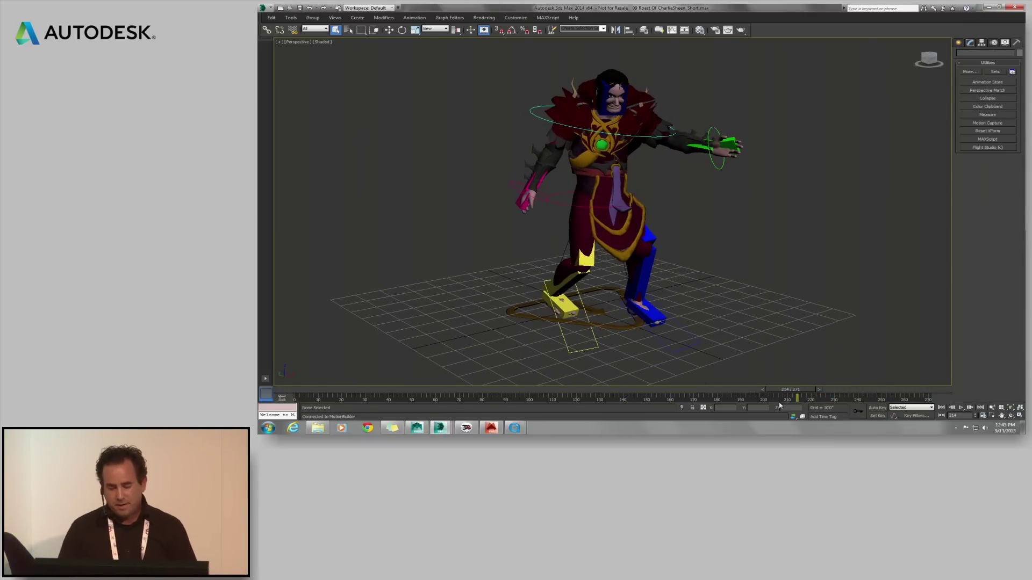
left_click(941, 409)
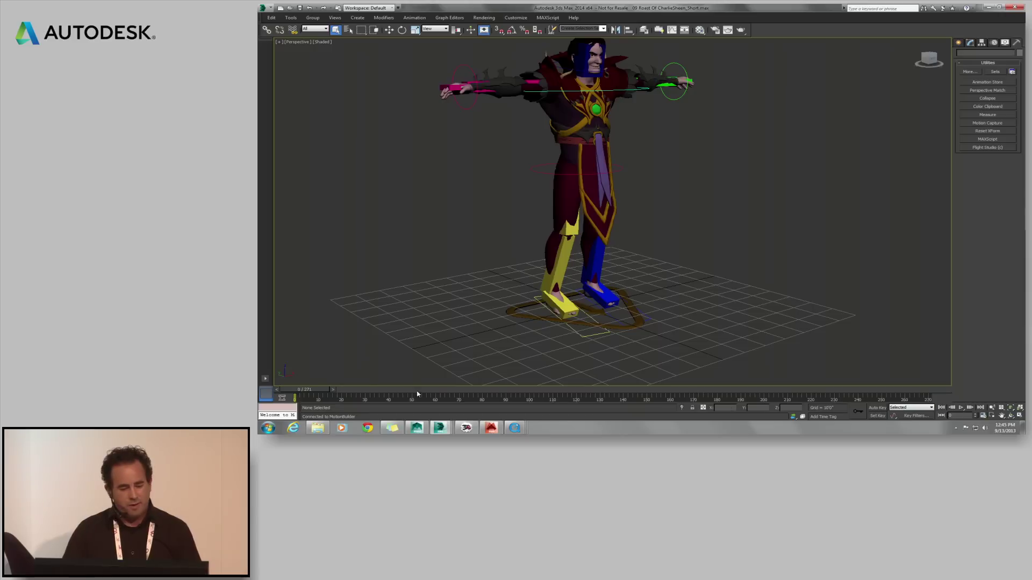
left_click_drag(295, 396, 261, 385)
middle_click_drag(459, 322, 441, 321, "alt")
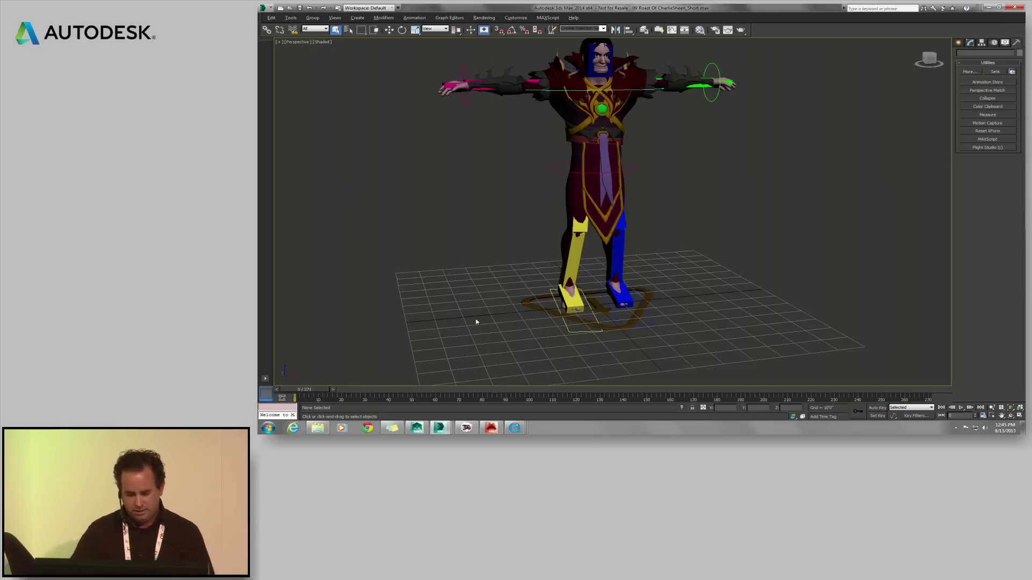
- Configure the animation range to start at frame 214 and extend its end time
left_click(983, 416)
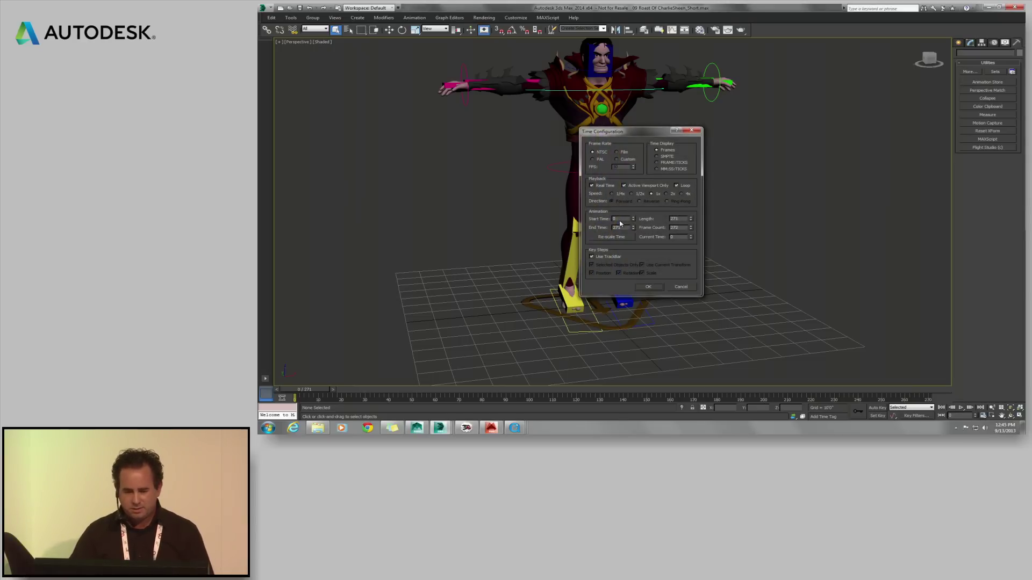
type("214")
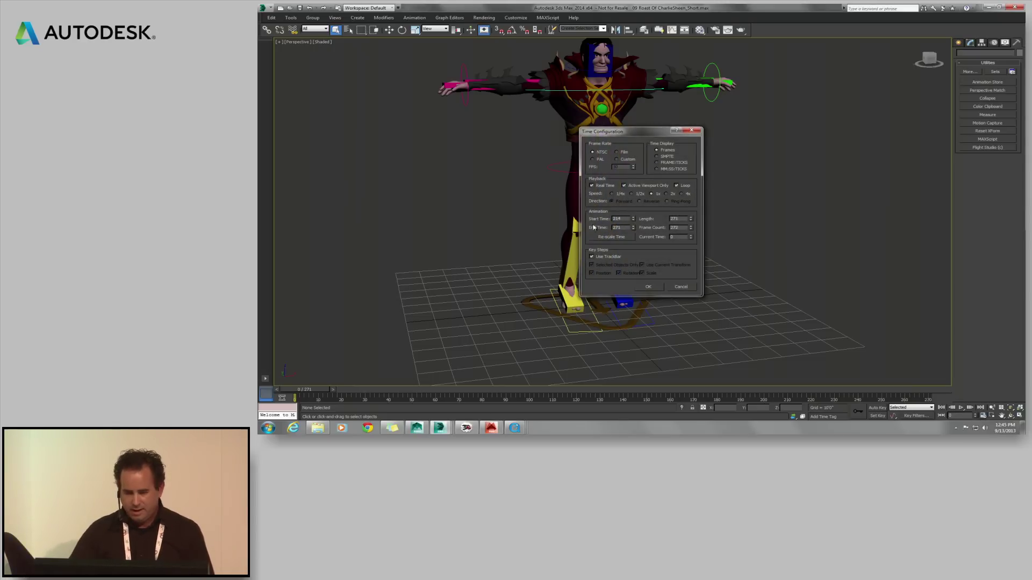
key("Tab")
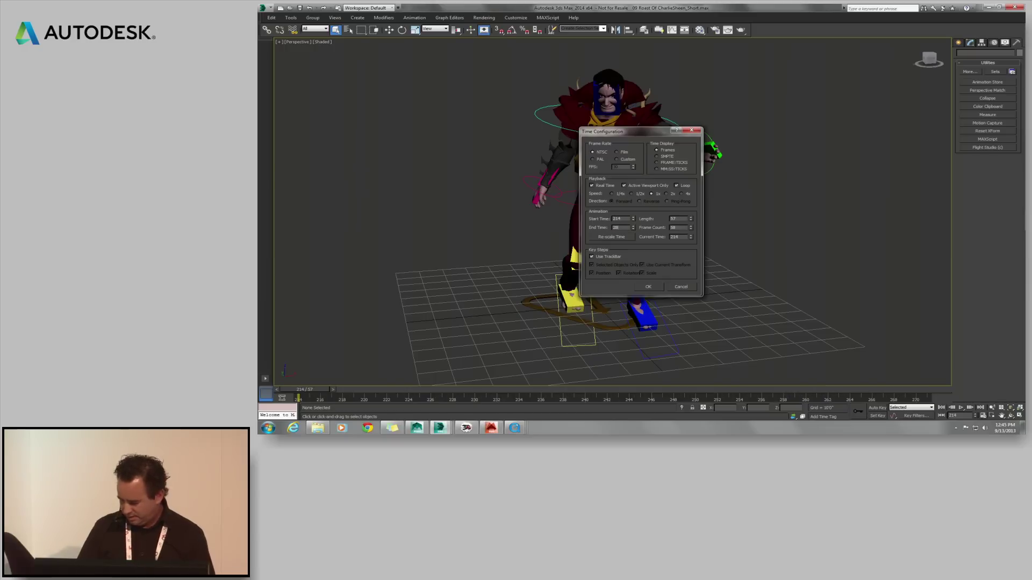
left_click(648, 286)
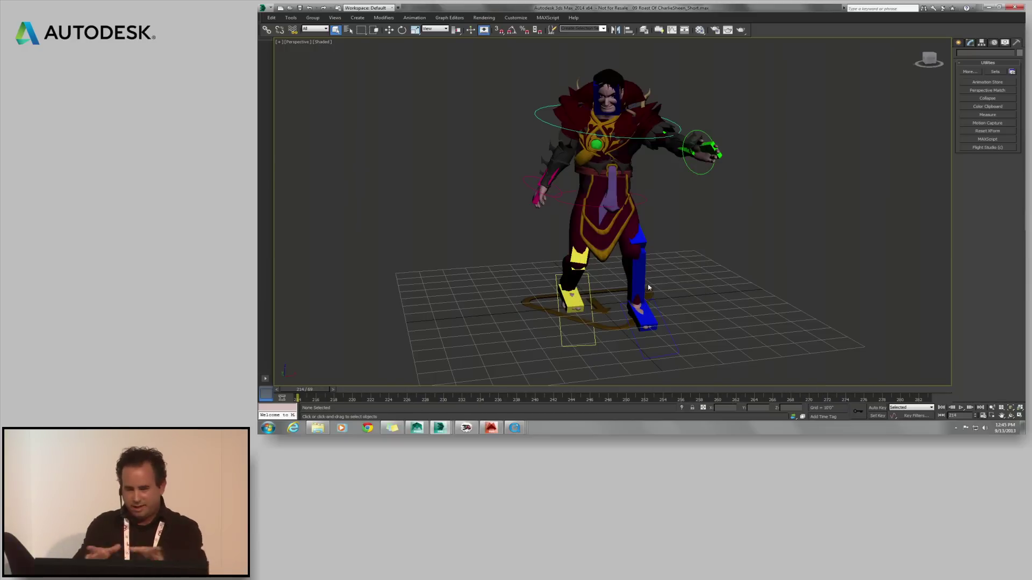
- Select the base human's pelvis gizmo and open the CAT layer ranges from its motion settings
middle_click_drag(644, 289, 640, 279, "alt")
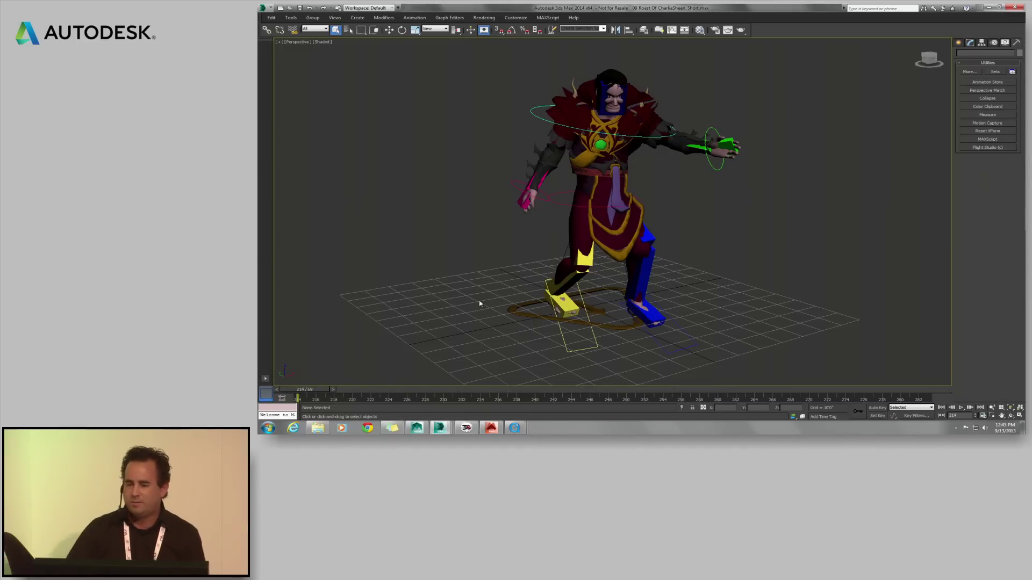
left_click(554, 204)
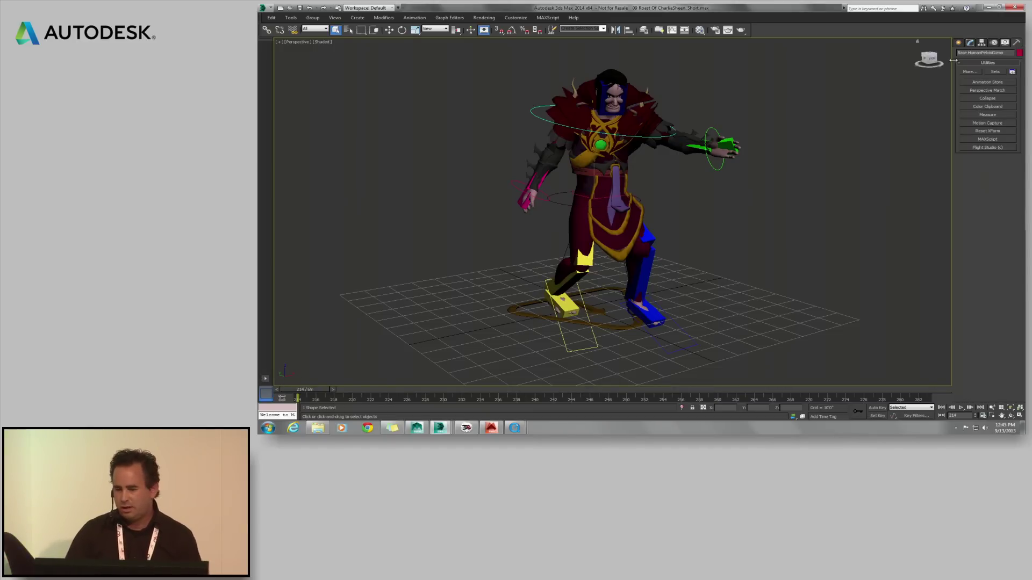
left_click(993, 43)
left_click(987, 107)
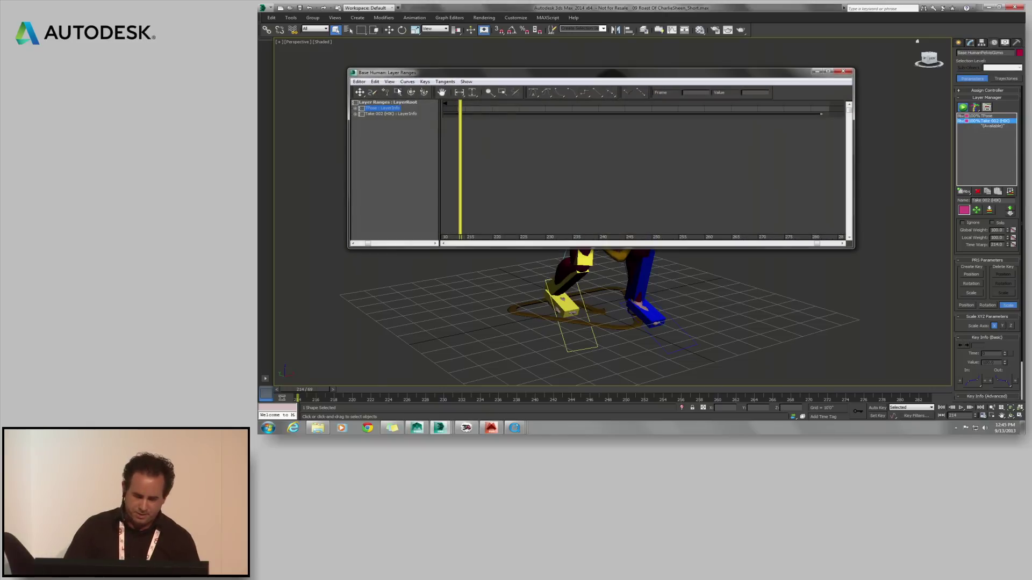
- Shift the Take 002 (MB) layer's range to start at frame 214 and minimize the Layer Ranges window
left_click(460, 94)
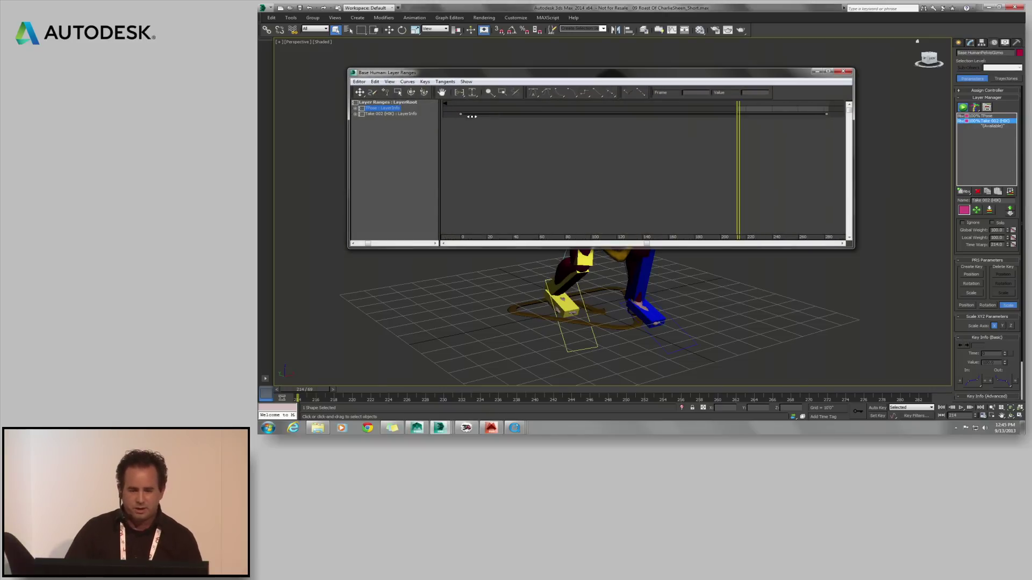
left_click(391, 115)
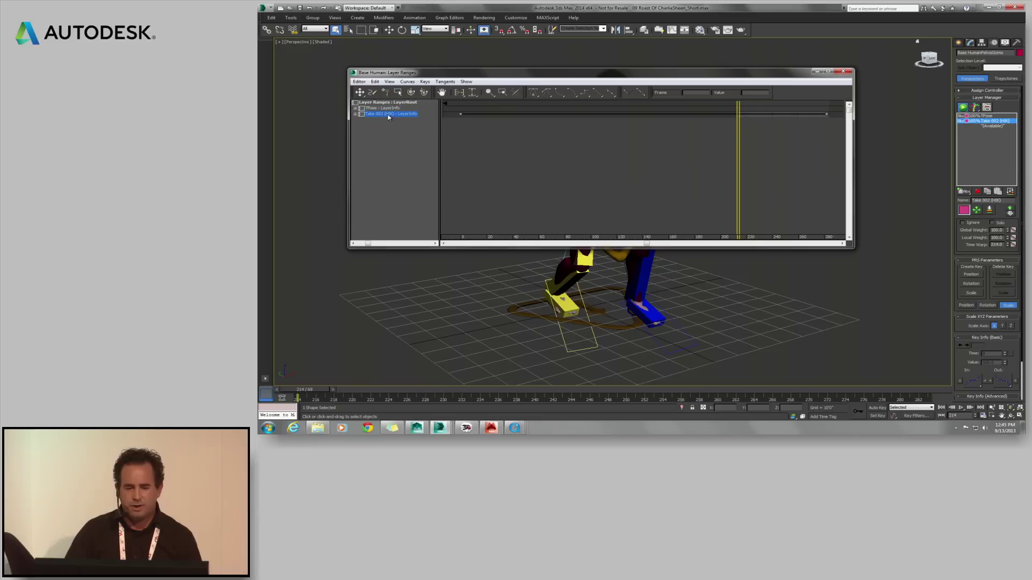
left_click_drag(477, 114, 755, 118)
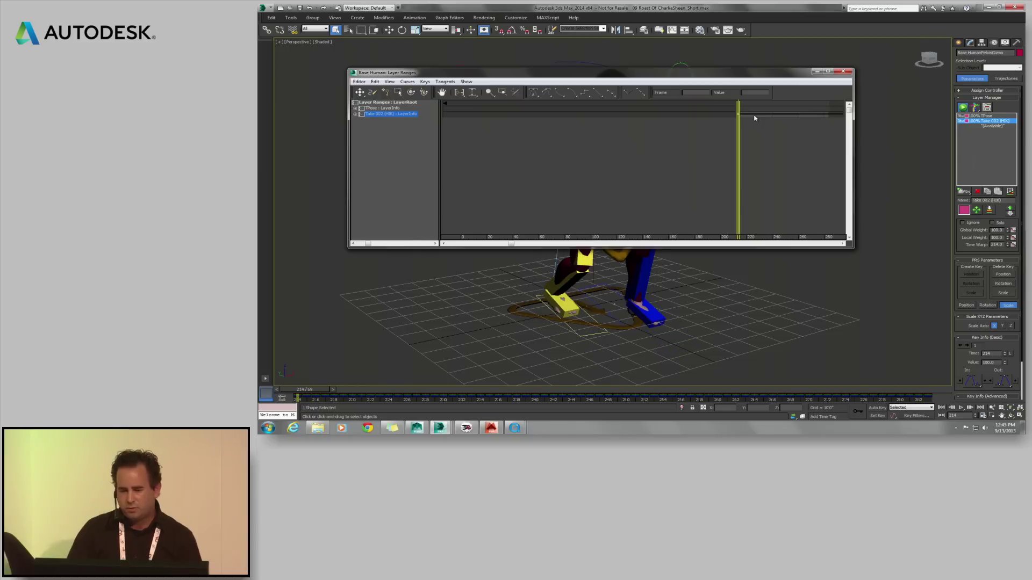
scroll(755, 119, "up", 5)
scroll(749, 124, "up", 3)
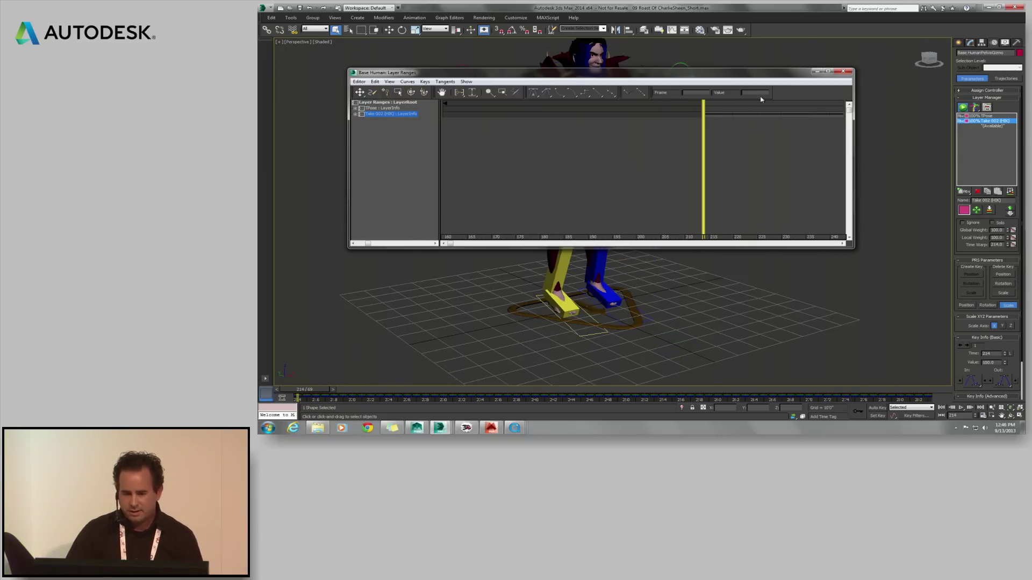
left_click(815, 72)
- Play the retimed character animation and rewind it to the start frame
mouse_move(310, 391)
left_mouse_down()
mouse_move(566, 390)
mouse_move(307, 389)
left_mouse_up()
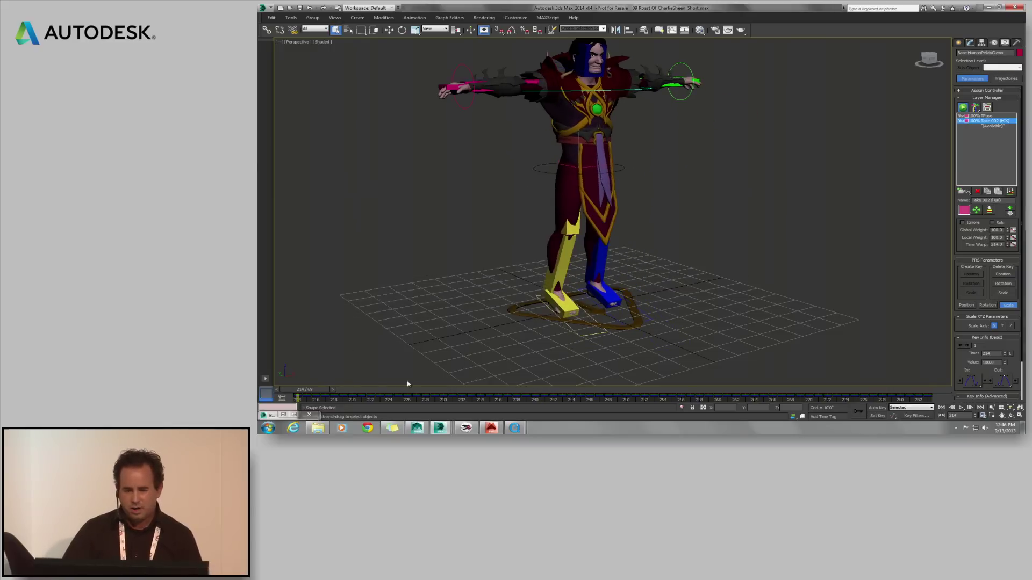
left_click(961, 408)
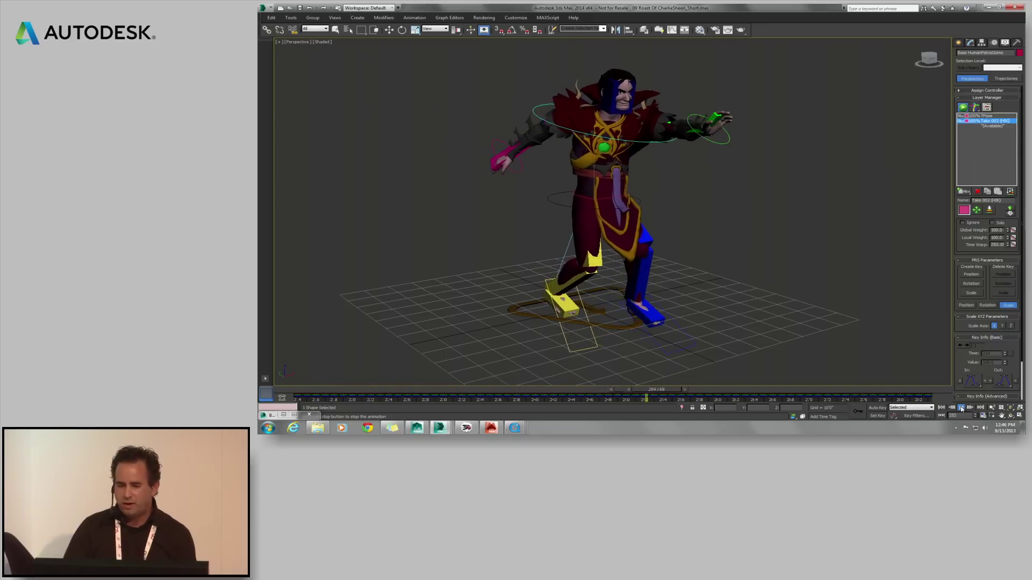
left_click(962, 408)
left_click(942, 408)
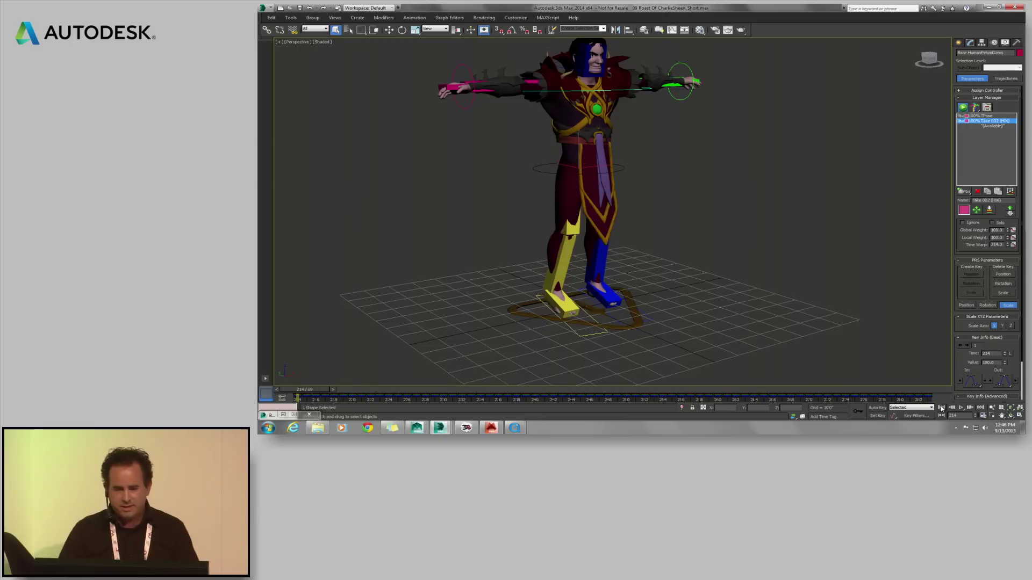
- Restore the Show Cloth scene state and view the character's cape from the side
right_click(707, 173)
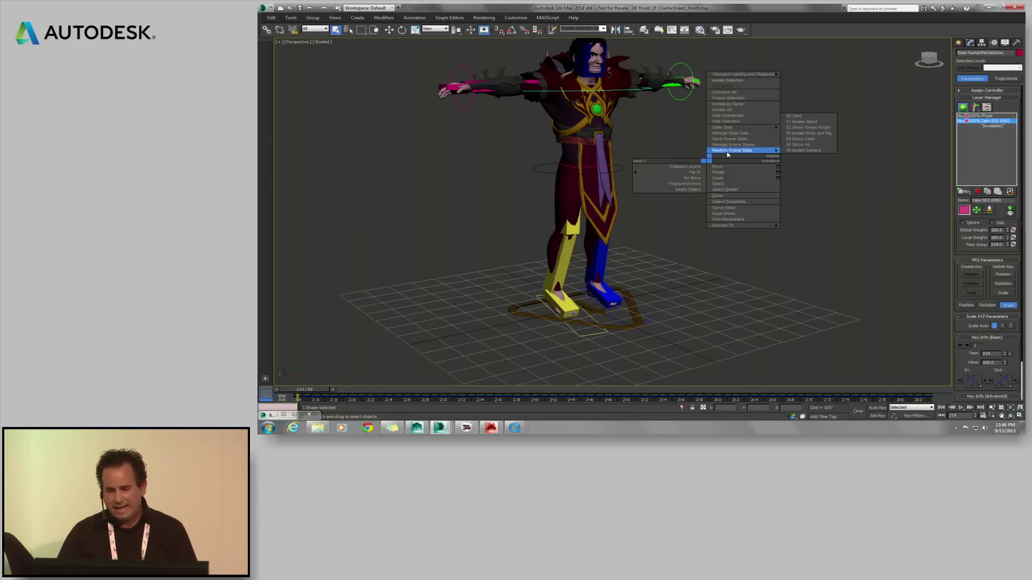
left_click(756, 167)
left_click(334, 389)
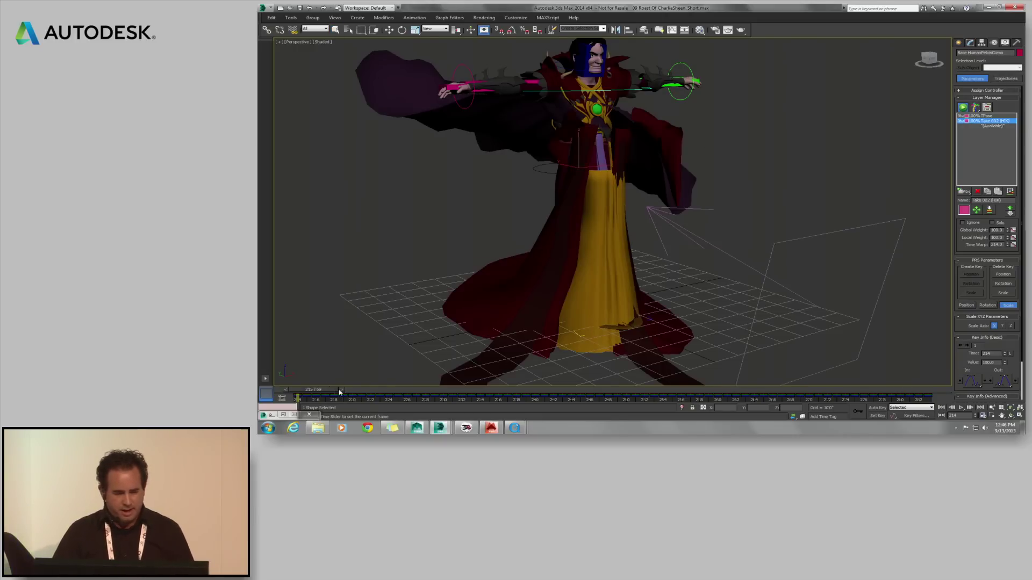
scroll(550, 272, "down", 2)
scroll(492, 275, "down", 1)
middle_click_drag(492, 275, 582, 277, "alt")
- Select the cape and display its mCloth modifier settings
left_click(444, 192)
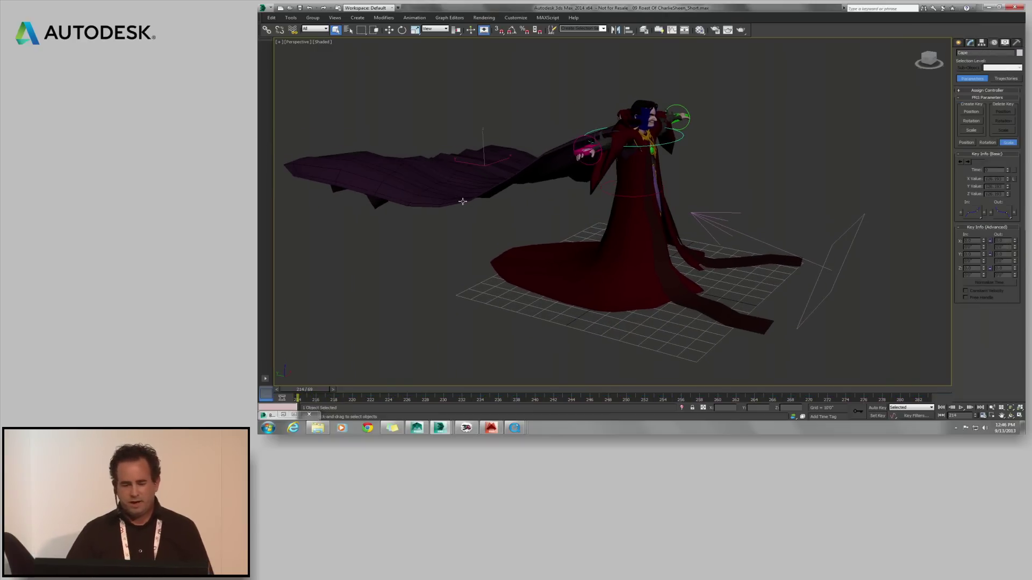
middle_click_drag(449, 193, 483, 211, "alt")
left_click(970, 43)
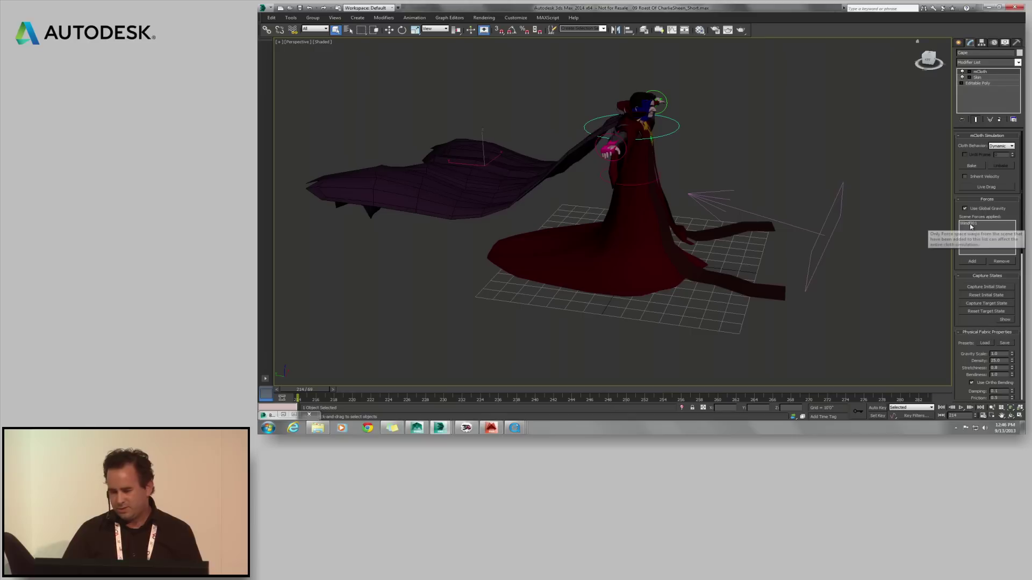
- Examine the preserved vertex group in the cape's mCloth modifier and return to the modifier's top level
left_click(968, 71)
left_click(984, 77)
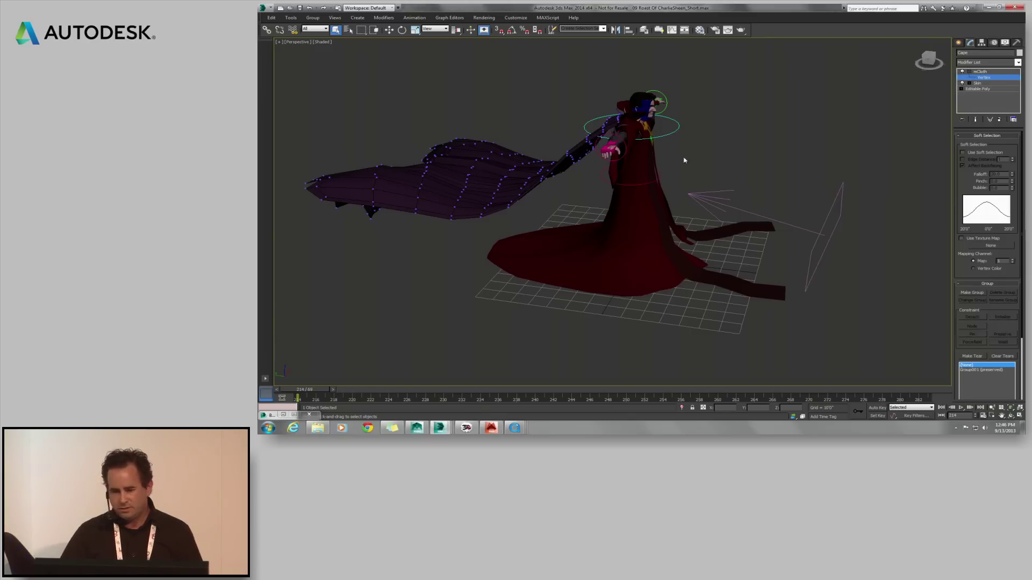
left_click(980, 370)
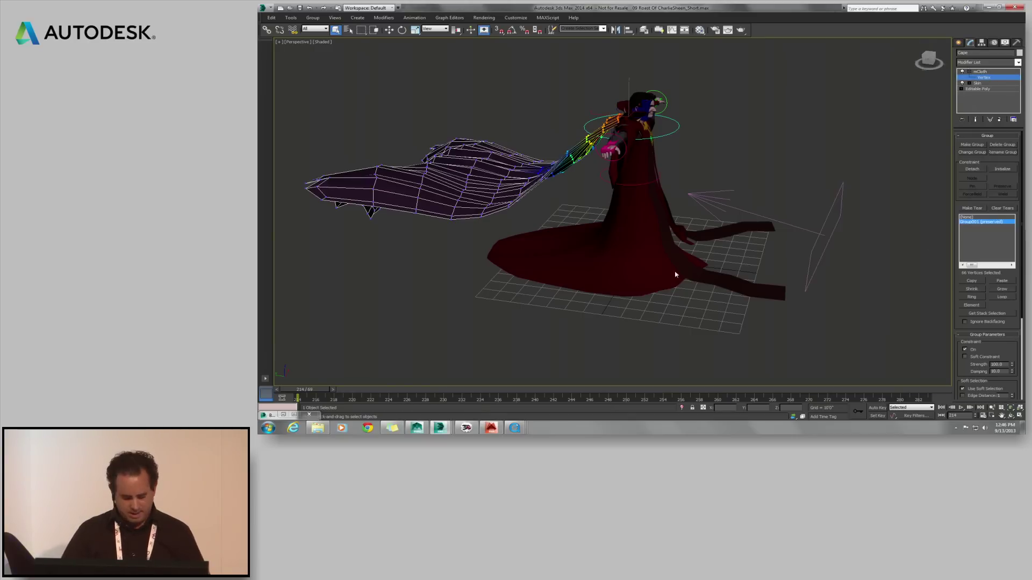
middle_click_drag(675, 274, 693, 273, "alt")
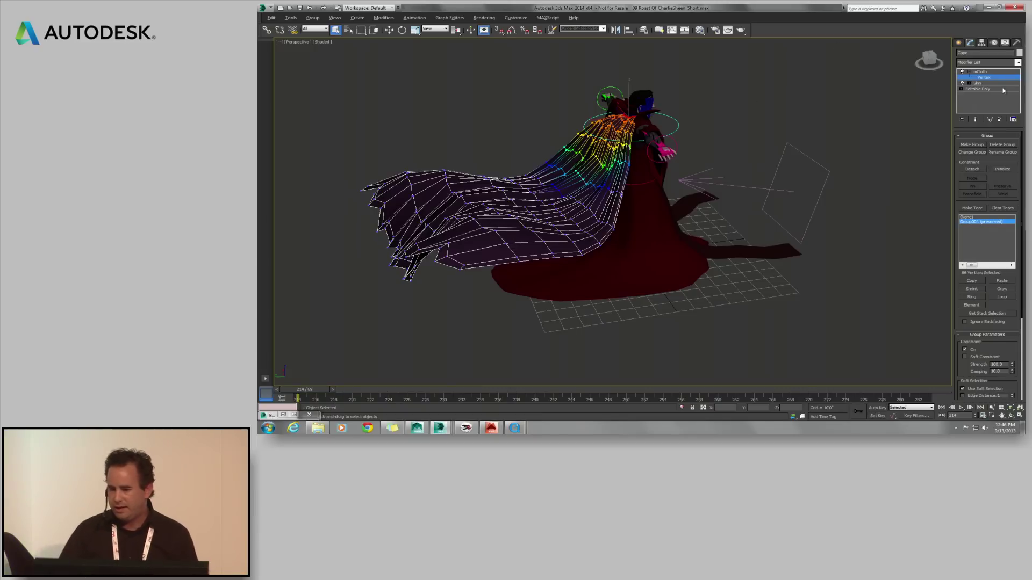
left_click(986, 72)
left_click(970, 72)
- Show the MassFX Toolbar, preview the cape's cloth simulation and reset it
right_click(851, 32)
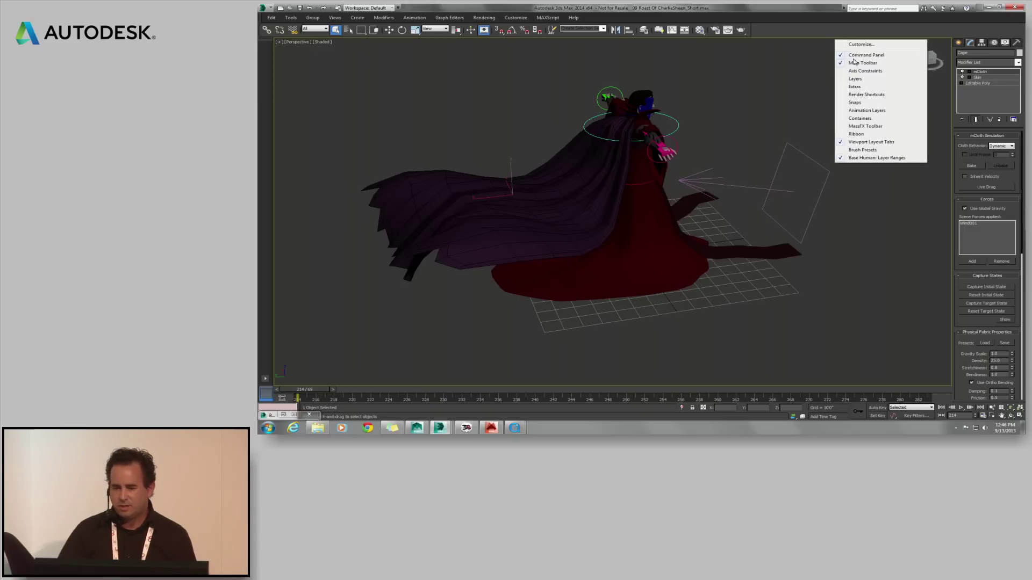
left_click(872, 149)
left_click_drag(599, 56, 802, 74)
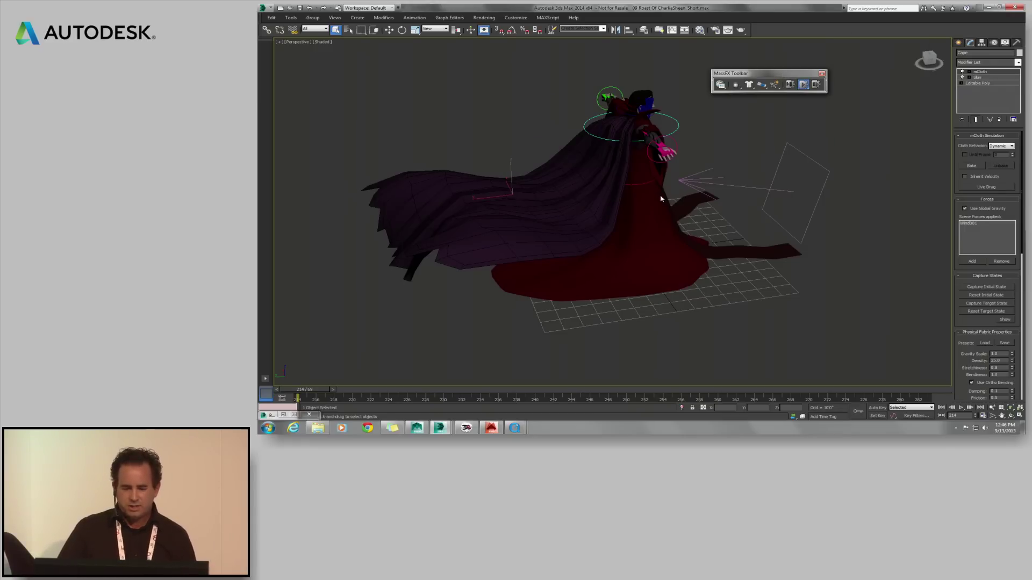
middle_click_drag(665, 201, 648, 196, "alt")
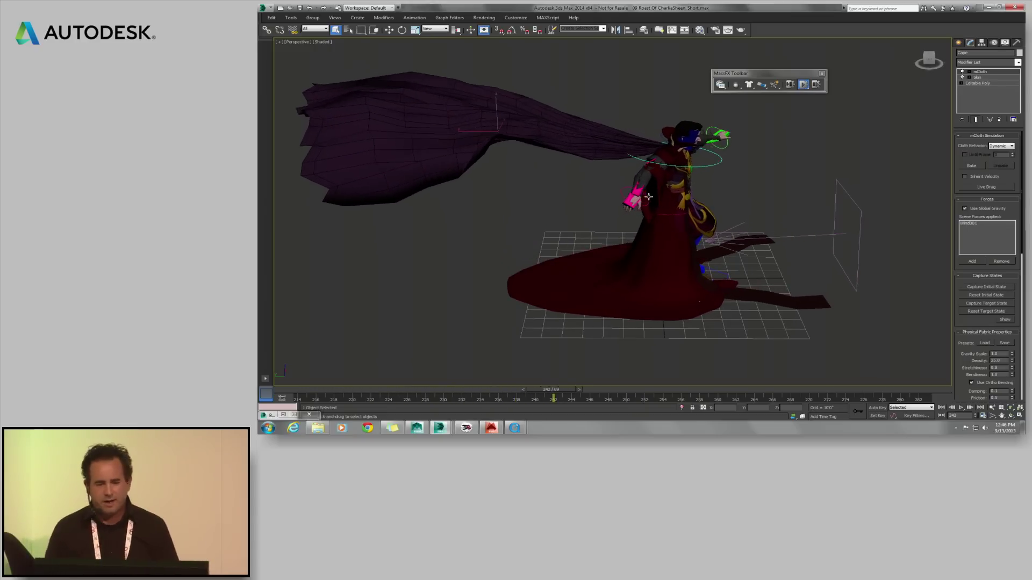
left_click(790, 84)
- Bake the selected cape's simulation in MassFX Tools and close the MassFX windows
left_click(720, 85)
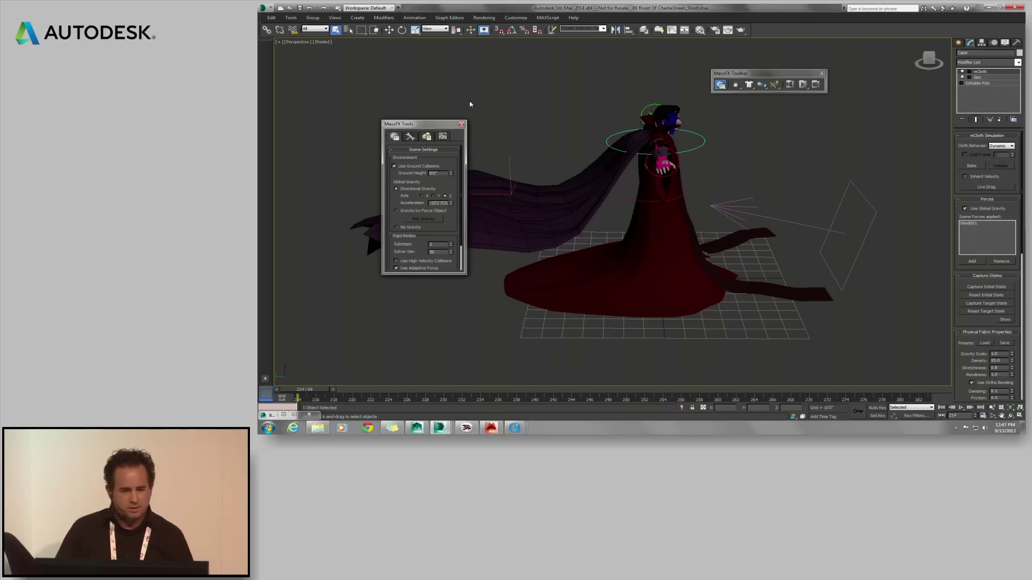
left_click(411, 139)
left_click(426, 200)
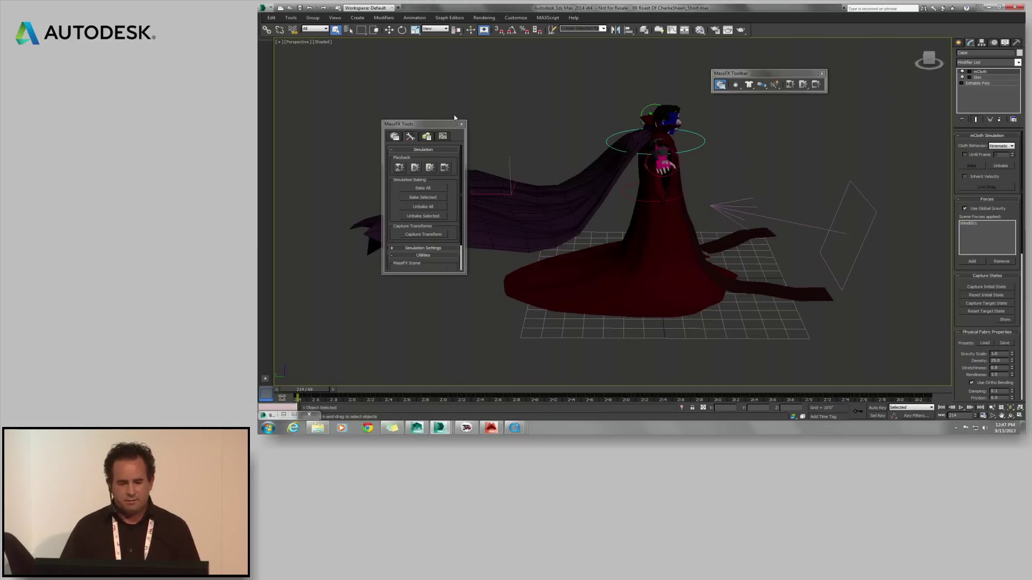
left_click(462, 125)
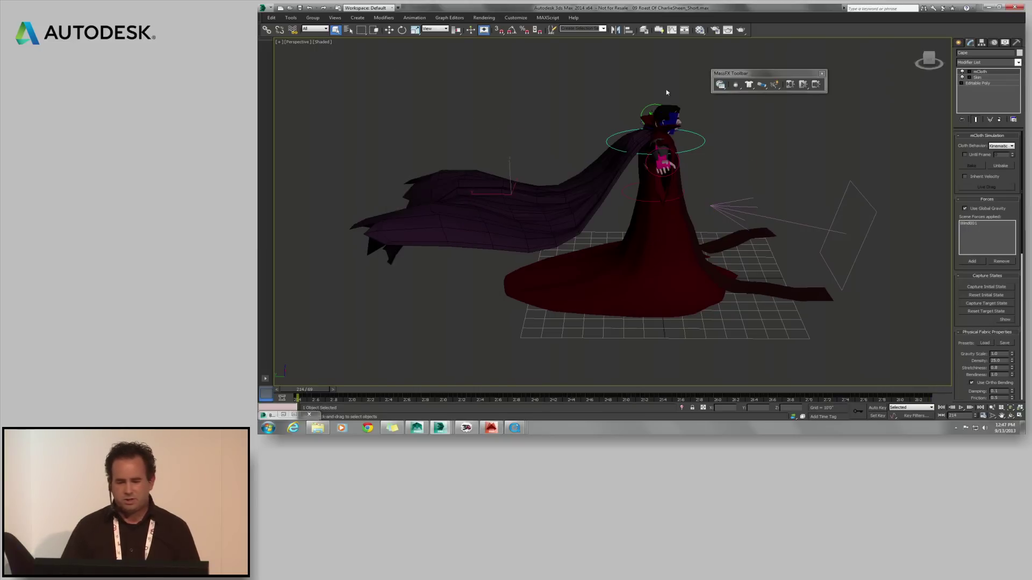
left_click(821, 73)
- Play the baked cape animation and rewind it to the start frame
left_click(961, 408)
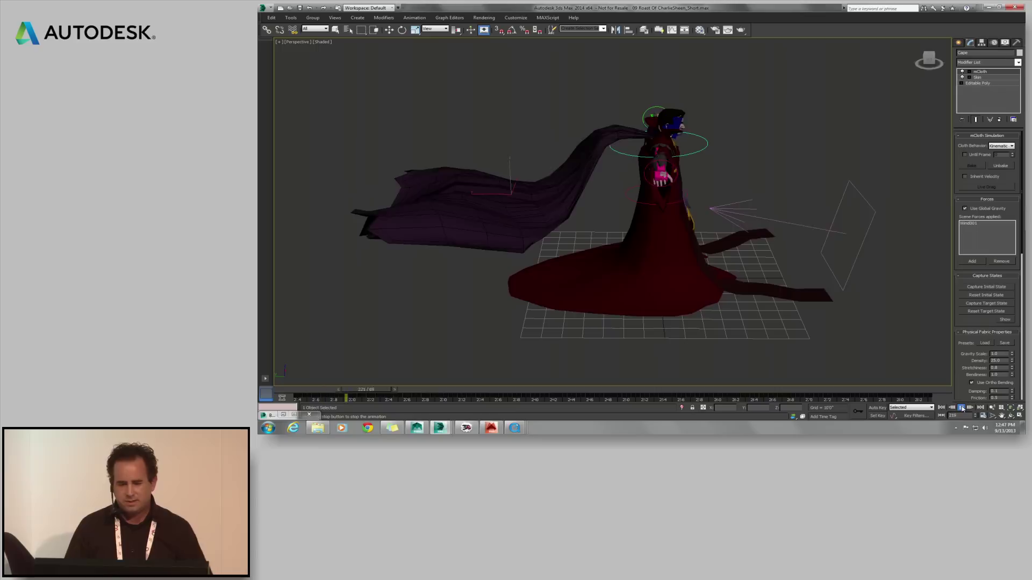
left_click(961, 409)
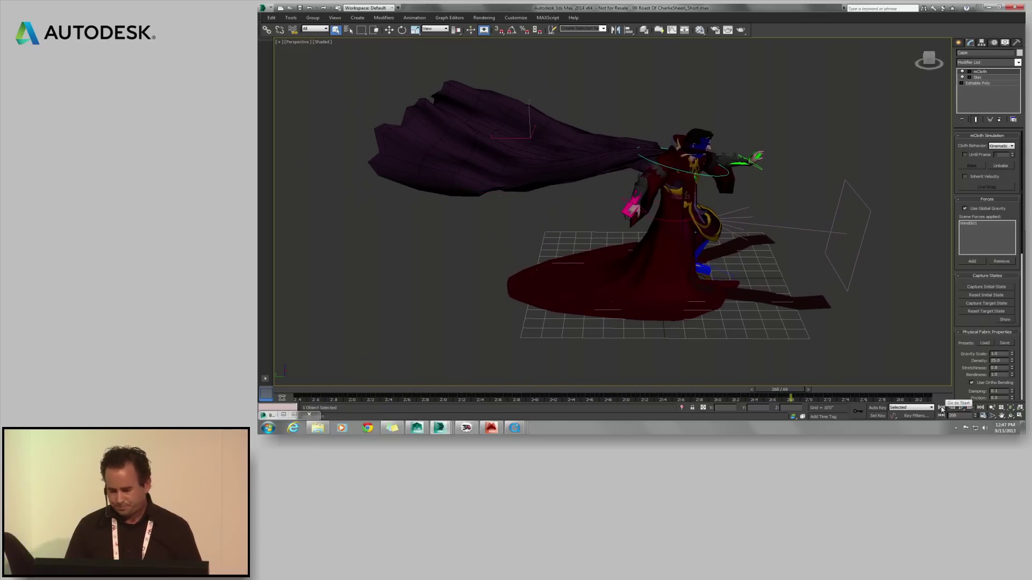
left_click(941, 408)
- Restore the Show All scene state to bring back the full environment
right_click(763, 162)
mouse_move(788, 155)
left_click(858, 154)
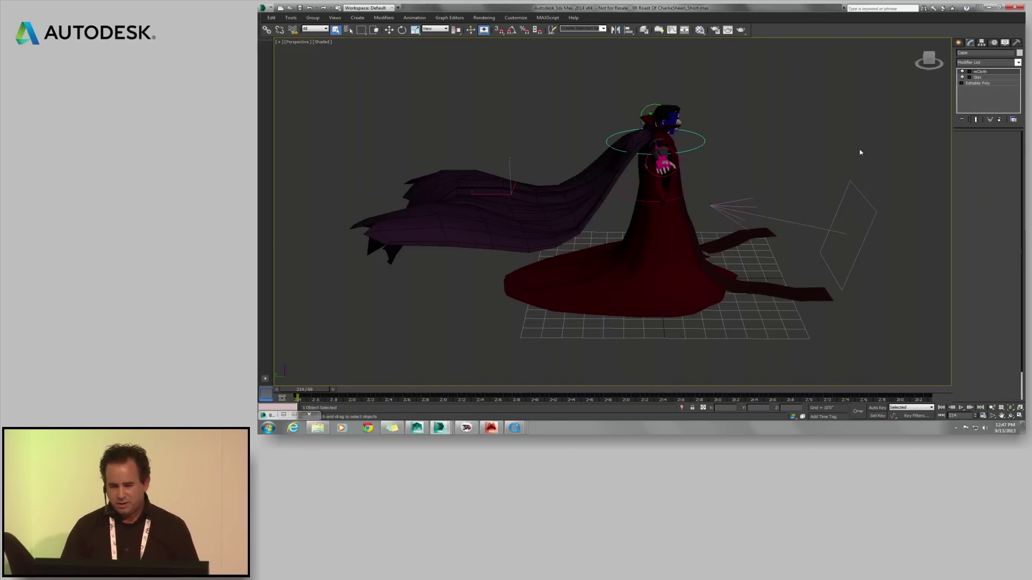
- Maximize the shot camera's view, play the animation through it and rewind to the start frame
key("alt+w")
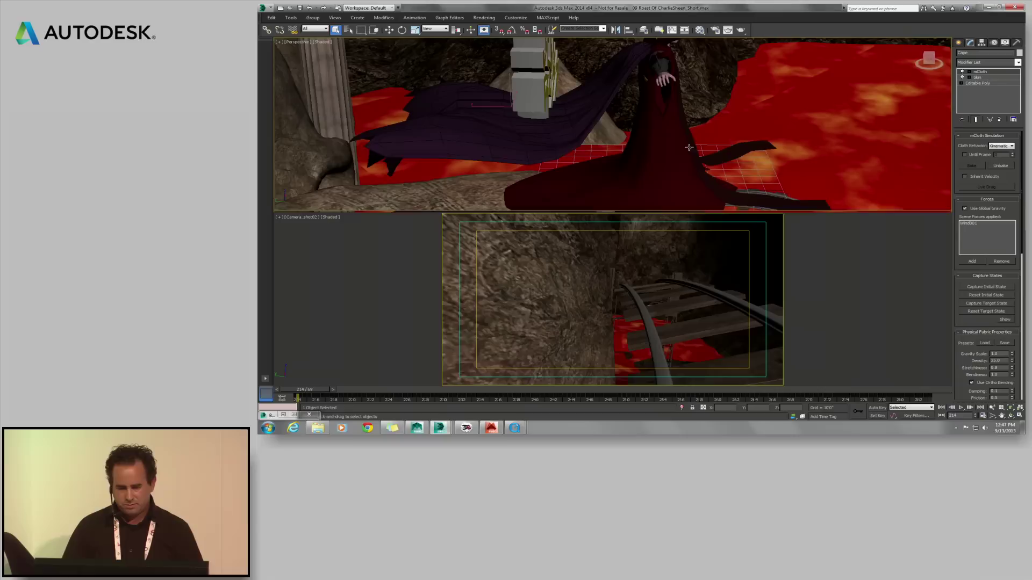
right_click(641, 272)
key("alt+w")
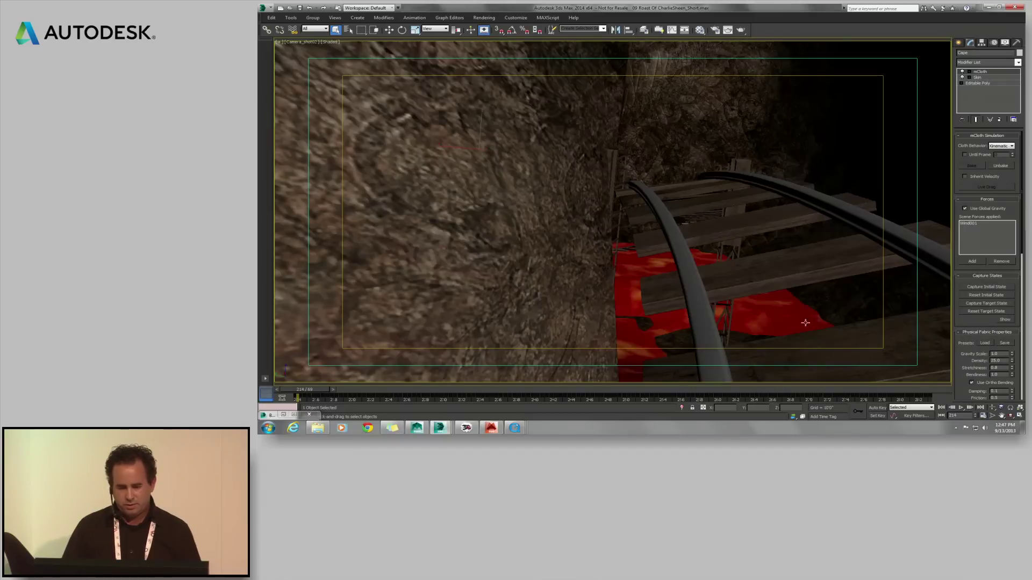
left_click(960, 408)
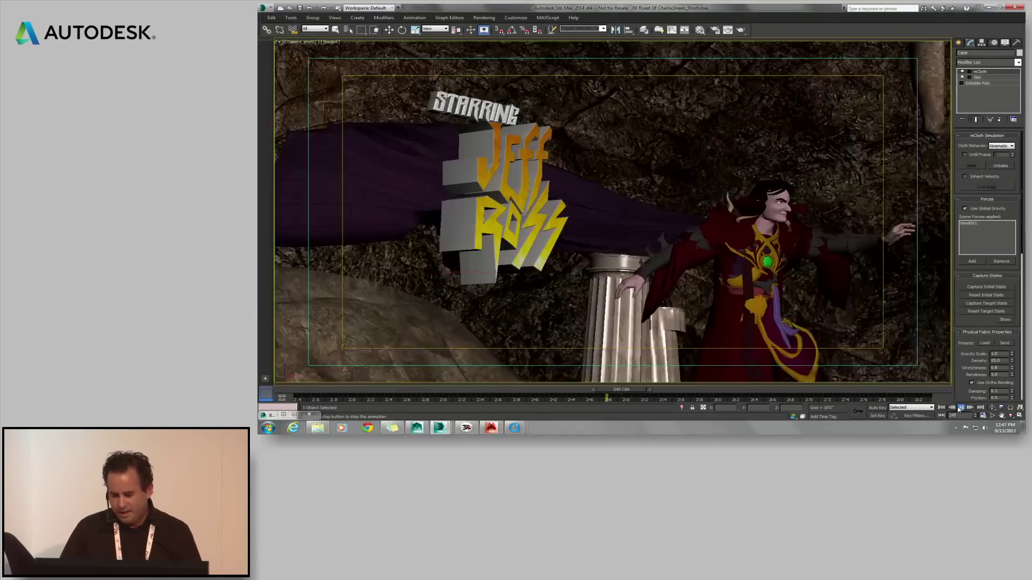
left_click(941, 408)
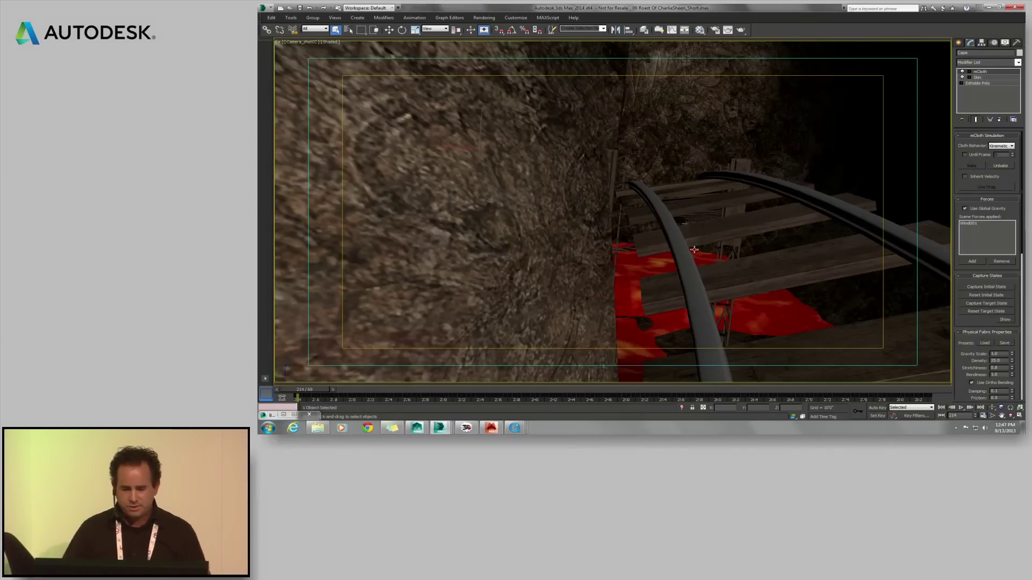
- Switch to the maximized Perspective view and restore the Isolate Camera scene state
key("alt+w")
right_click(682, 152)
key("alt+w")
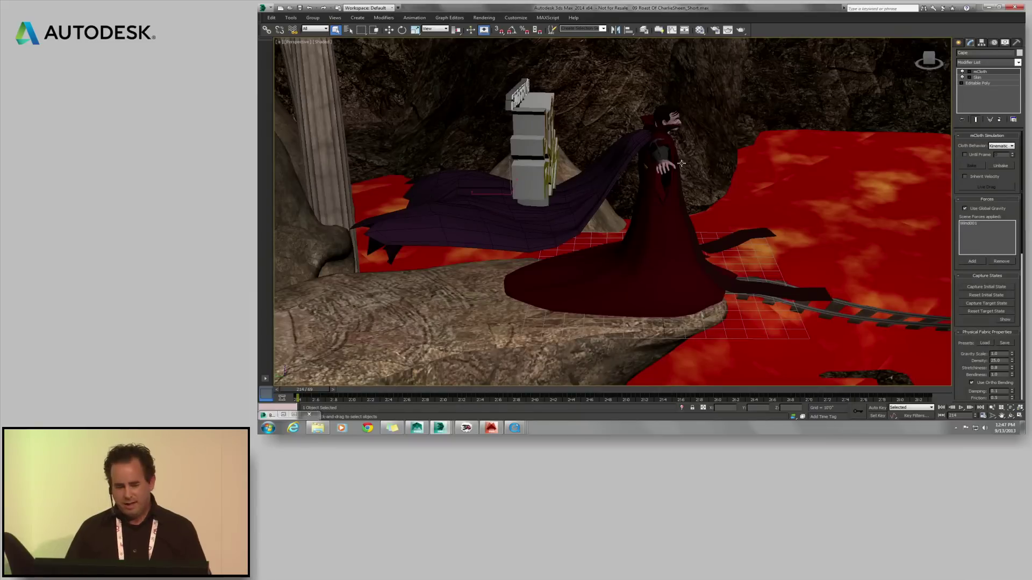
scroll(667, 199, "down", 6)
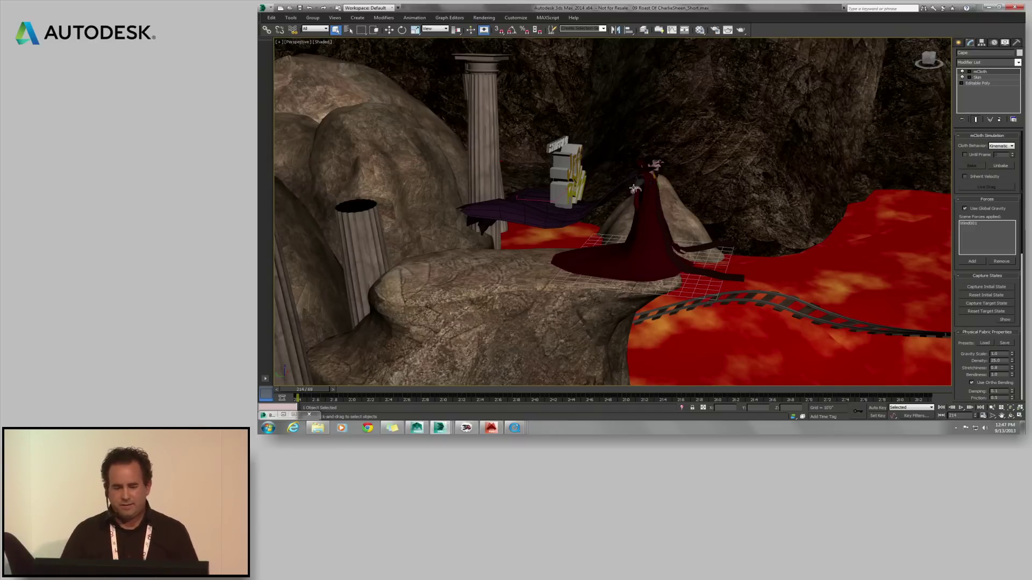
right_click(651, 155)
mouse_move(680, 147)
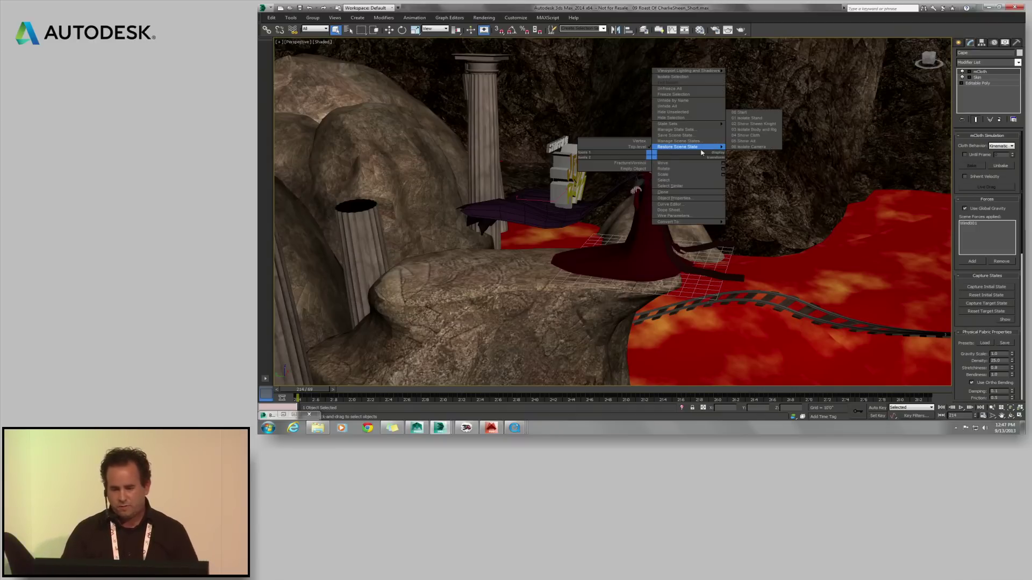
left_click(750, 146)
middle_click_drag(596, 277, 680, 235, "alt")
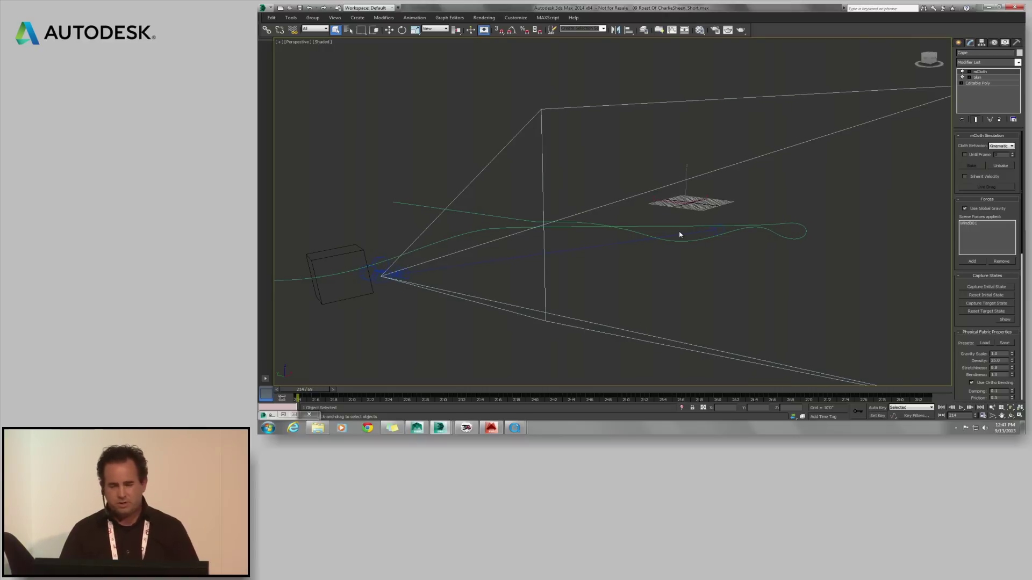
- Create a stereo camera rig from the existing shot camera, with the center camera included
left_click(958, 43)
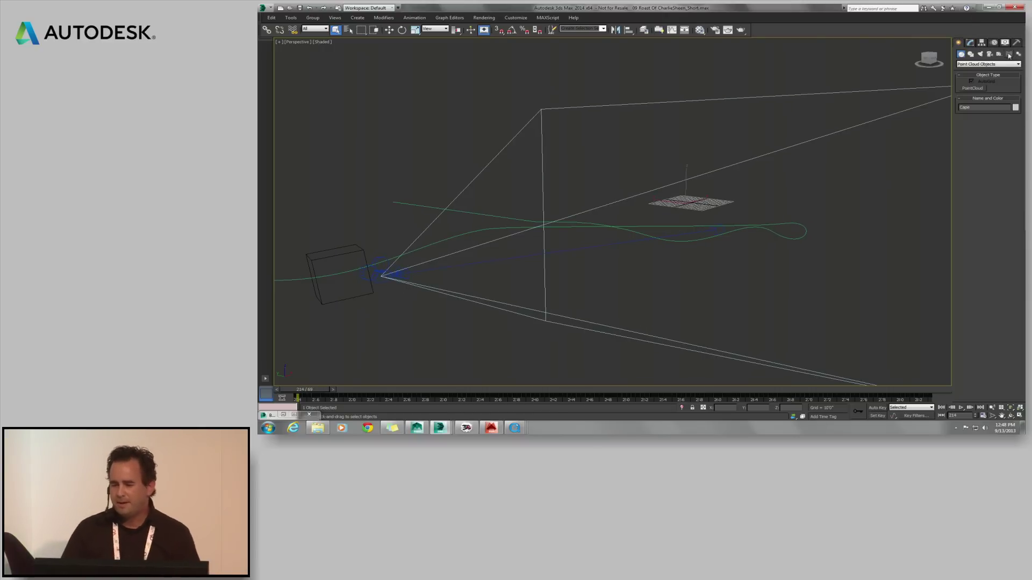
left_click(1018, 55)
left_click(997, 96)
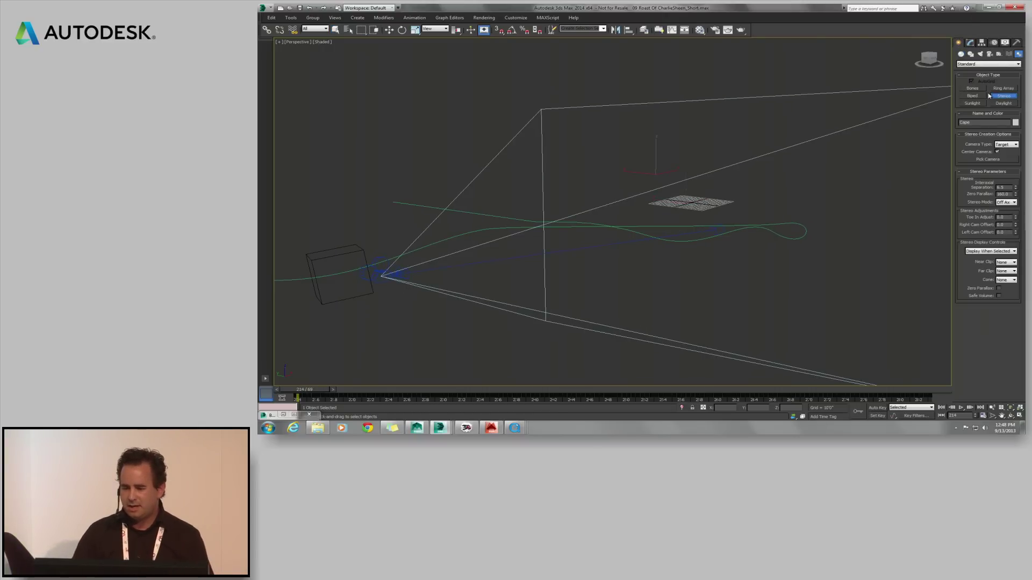
left_click(975, 160)
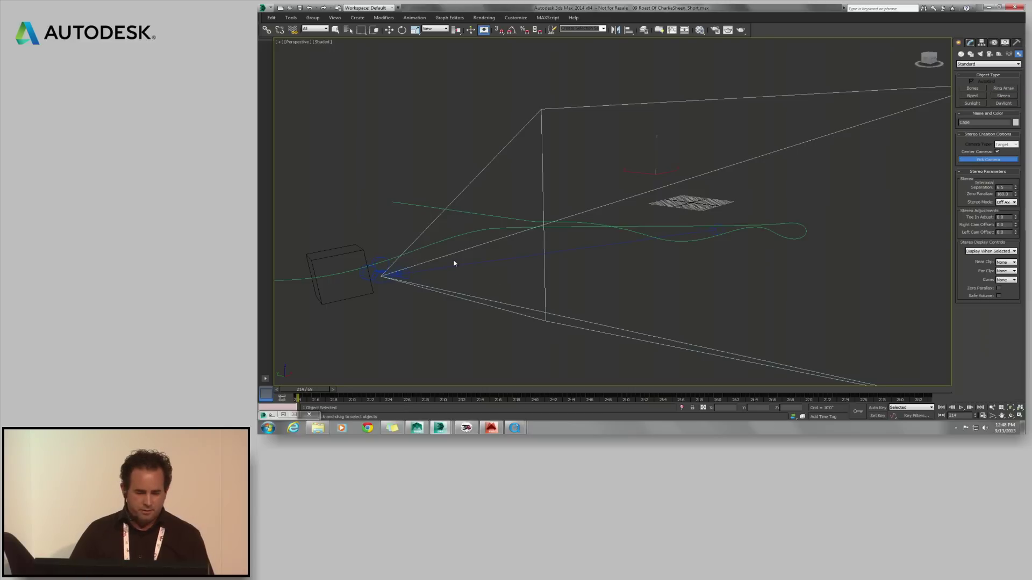
left_click(382, 274)
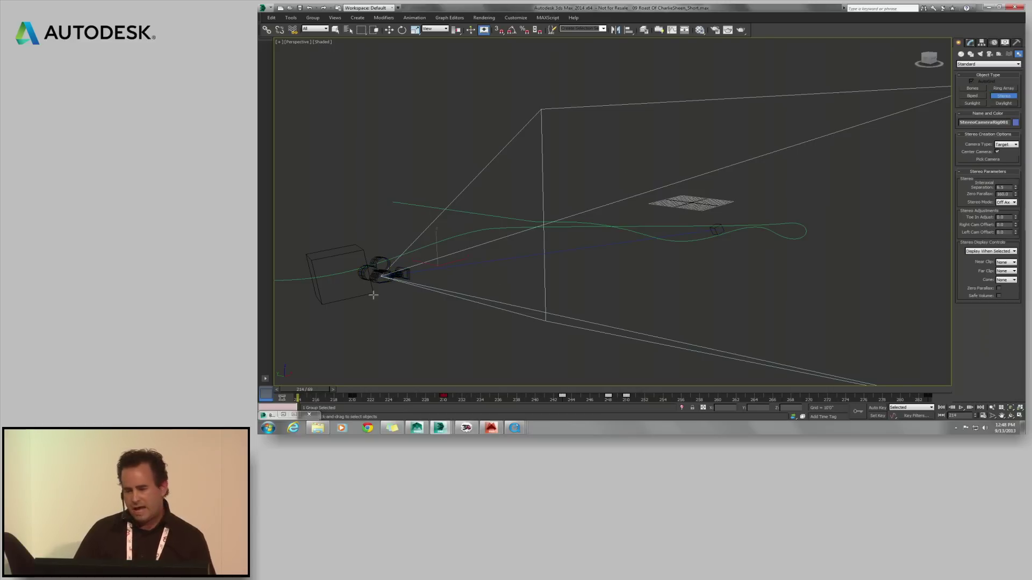
left_click_drag(300, 389, 568, 389)
left_click_drag(476, 372, 289, 295)
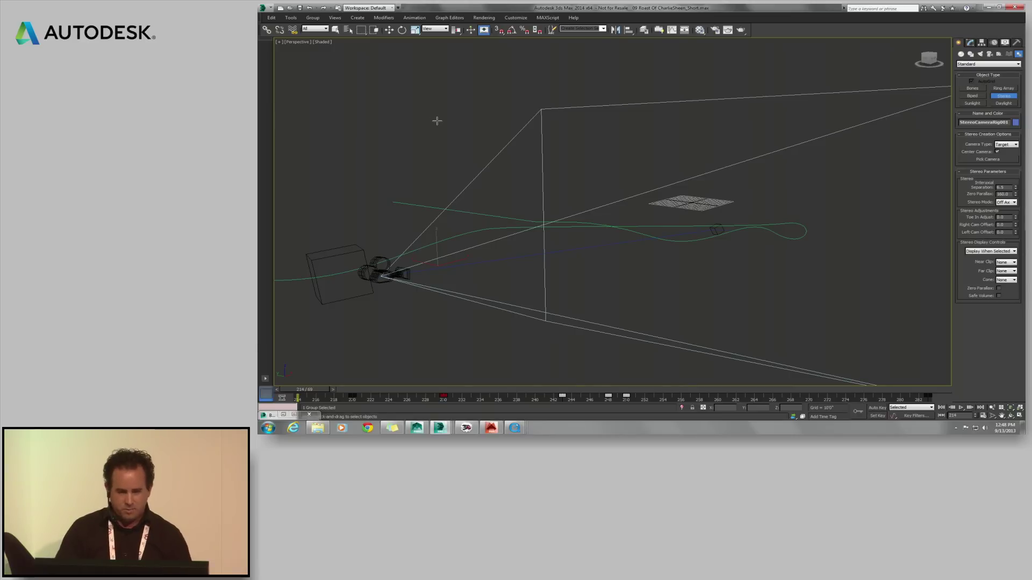
- Maximize the shot camera's view and restore the Show All scene state
key("alt+w")
key("alt+w")
right_click(380, 110)
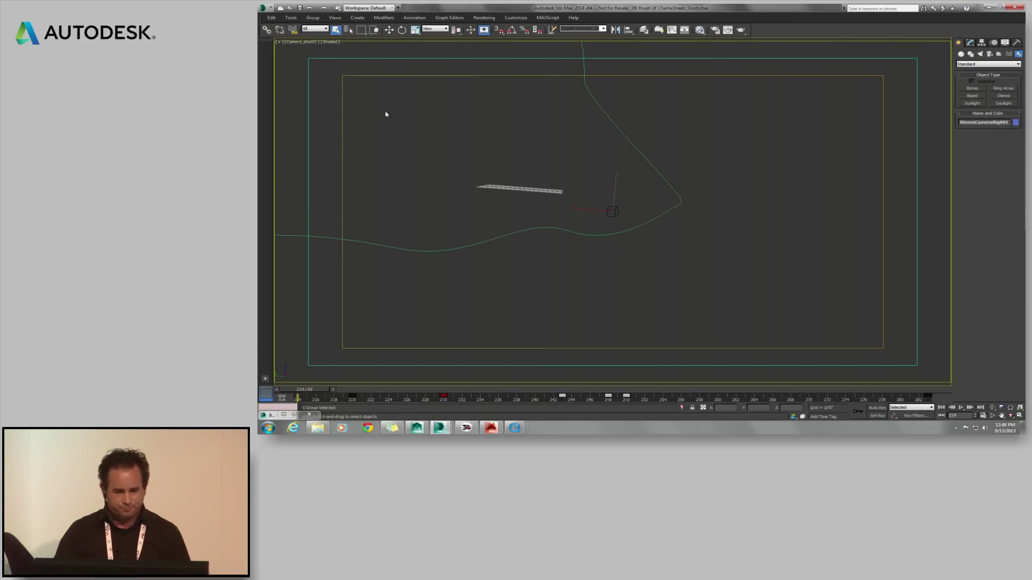
right_click(499, 122)
mouse_move(532, 113)
left_click(596, 112)
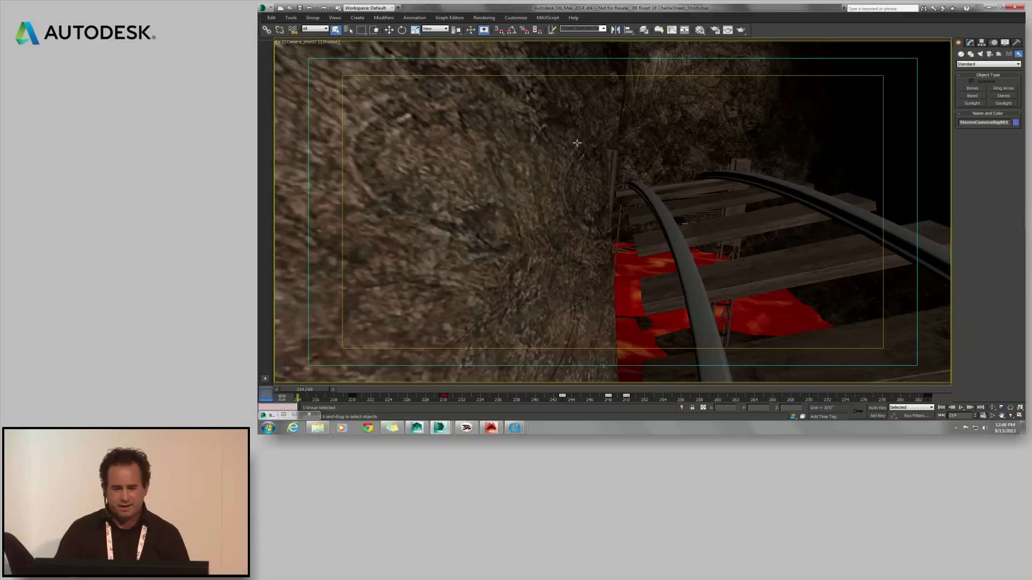
- Look through StereoCameraRig001 in the viewport and display it as Anaglyph
left_click(299, 43)
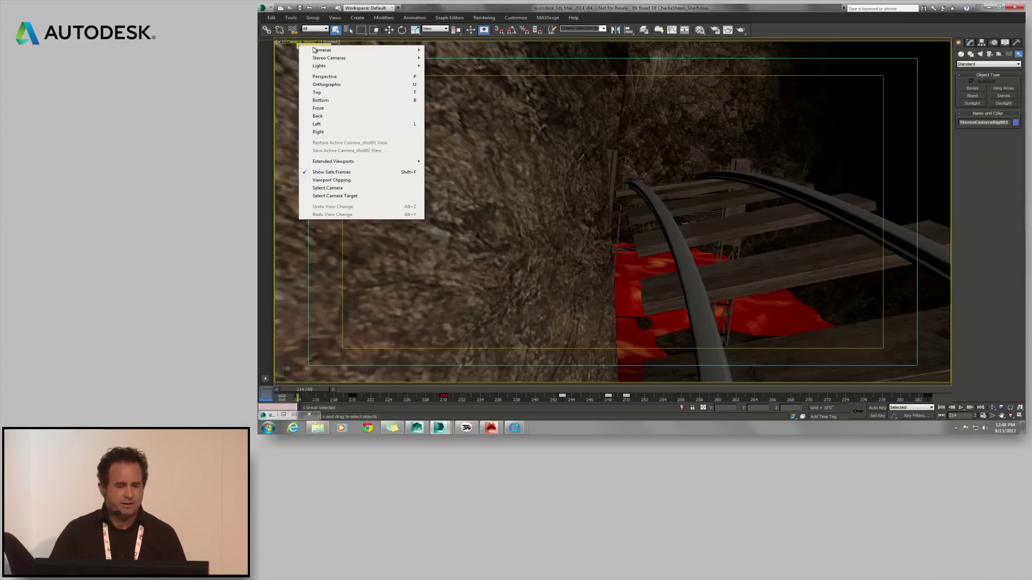
mouse_move(326, 60)
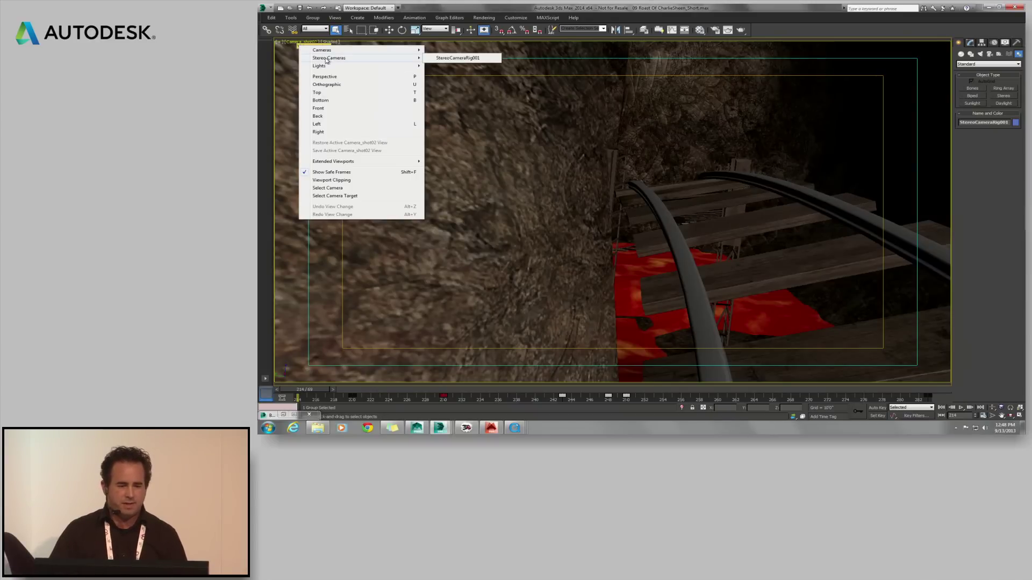
left_click(474, 58)
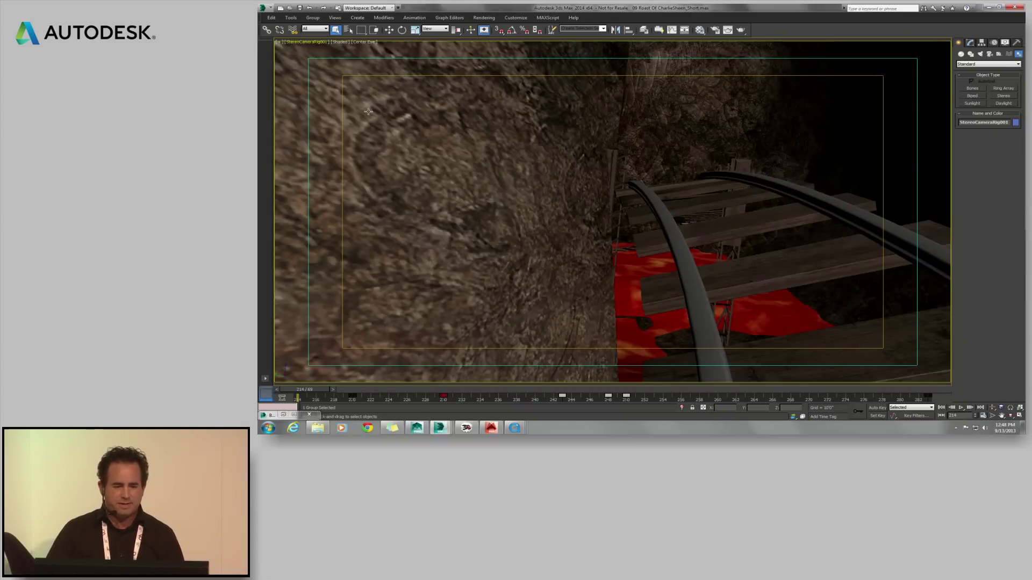
left_click(368, 44)
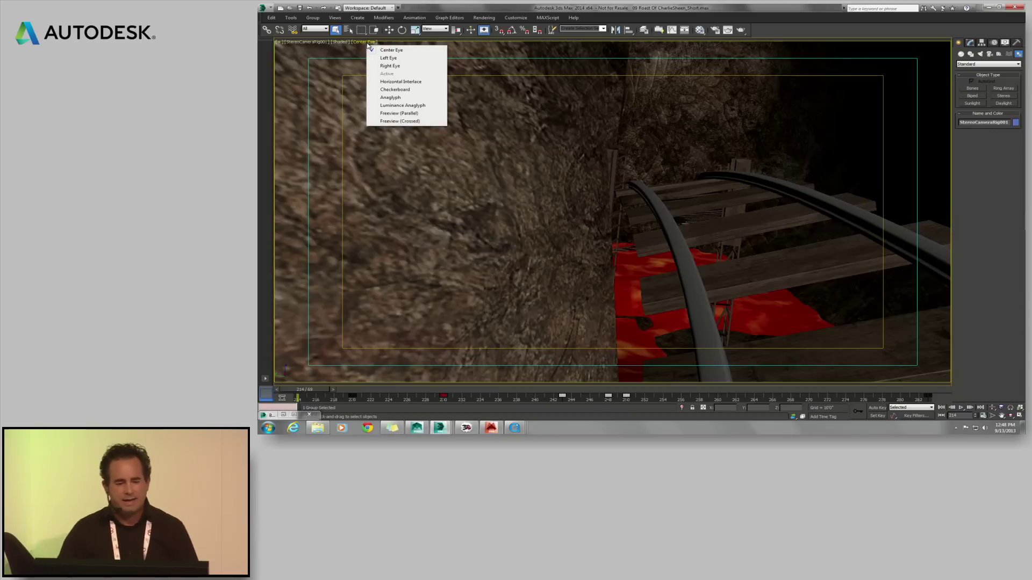
left_click(394, 98)
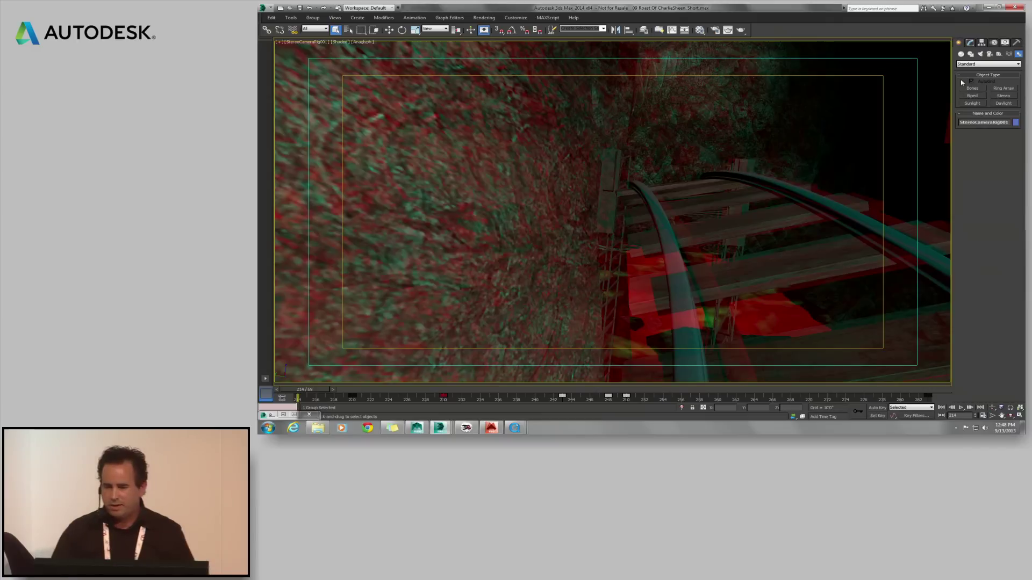
- Set the stereo rig's interaxial separation to 1.3 and its zero parallax to 86.1
left_click(970, 43)
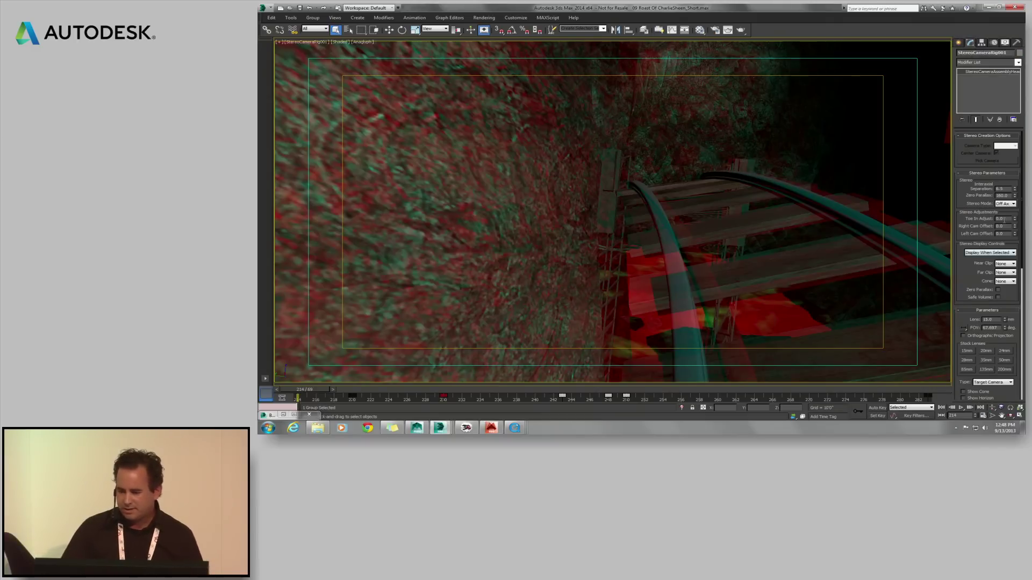
right_click(1015, 191)
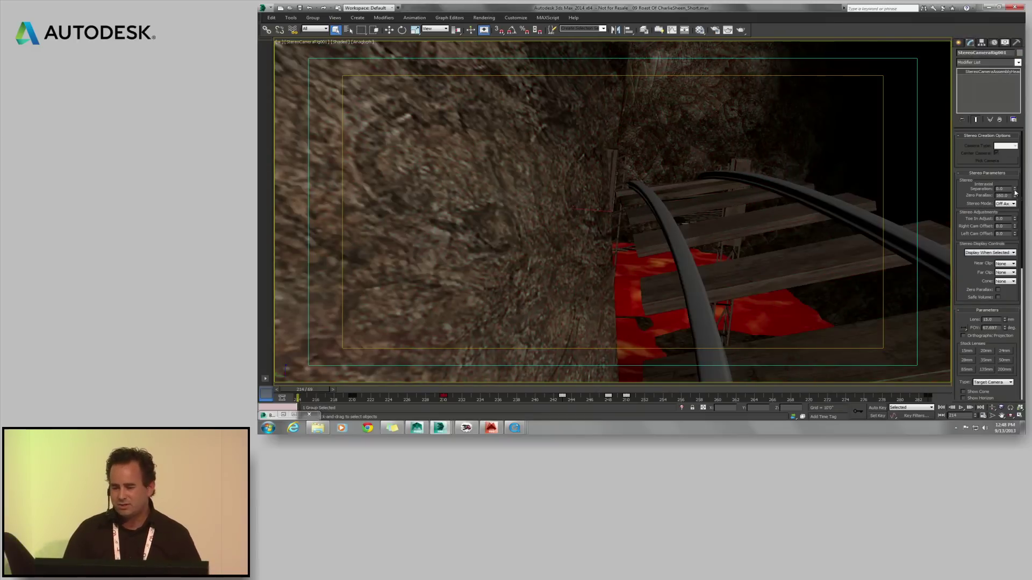
left_click_drag(1014, 188, 1013, 183)
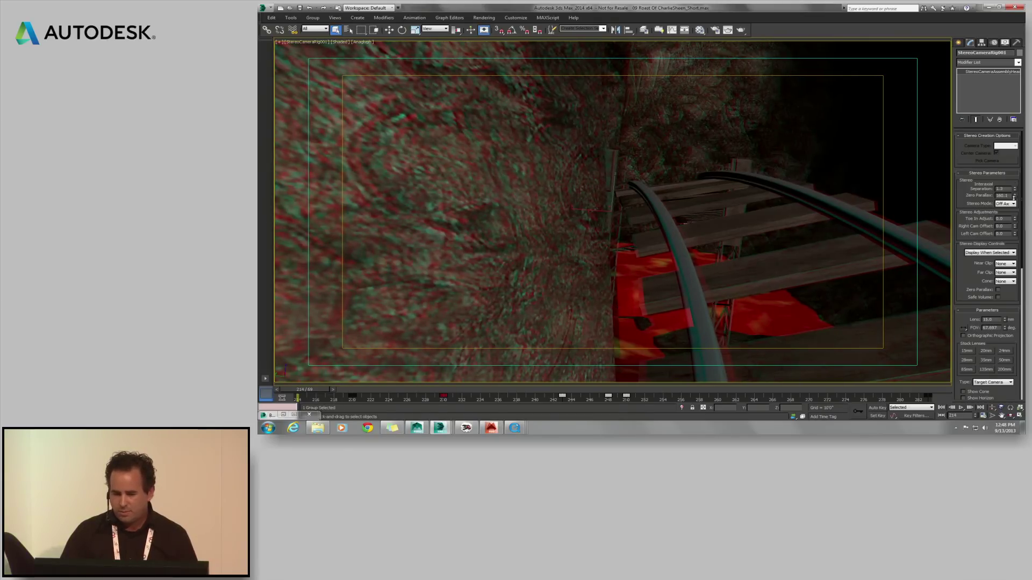
left_click_drag(1007, 357, 1010, 71)
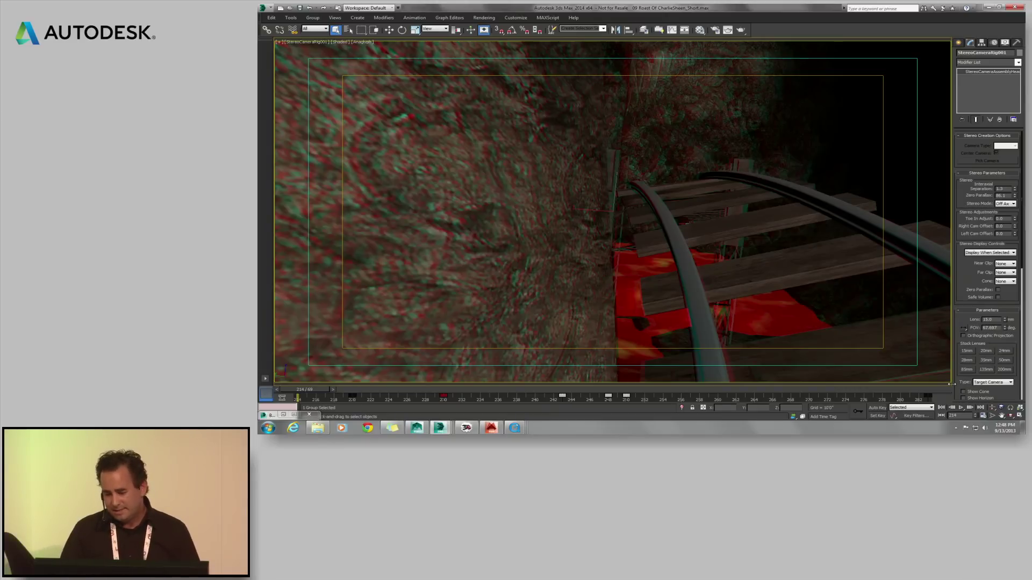
- Play the animation through the anaglyph stereo view, stop it and rewind to the start frame
left_click(960, 408)
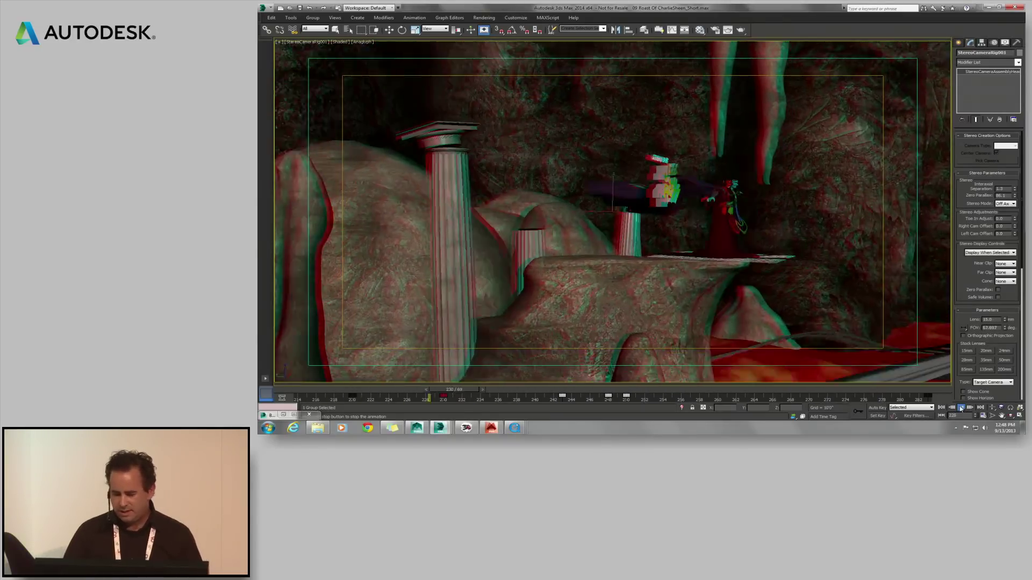
left_click(960, 408)
left_click(942, 408)
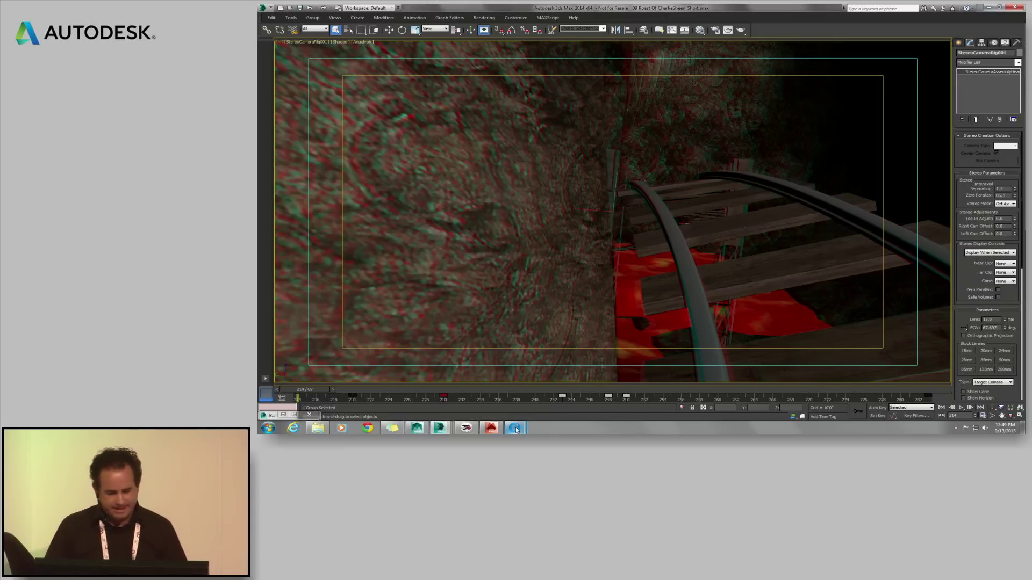
- Switch to the 11 MTV_Pulse_Bathroom_Bugged movie in QuickTime and review the clip
mouse_move(514, 430)
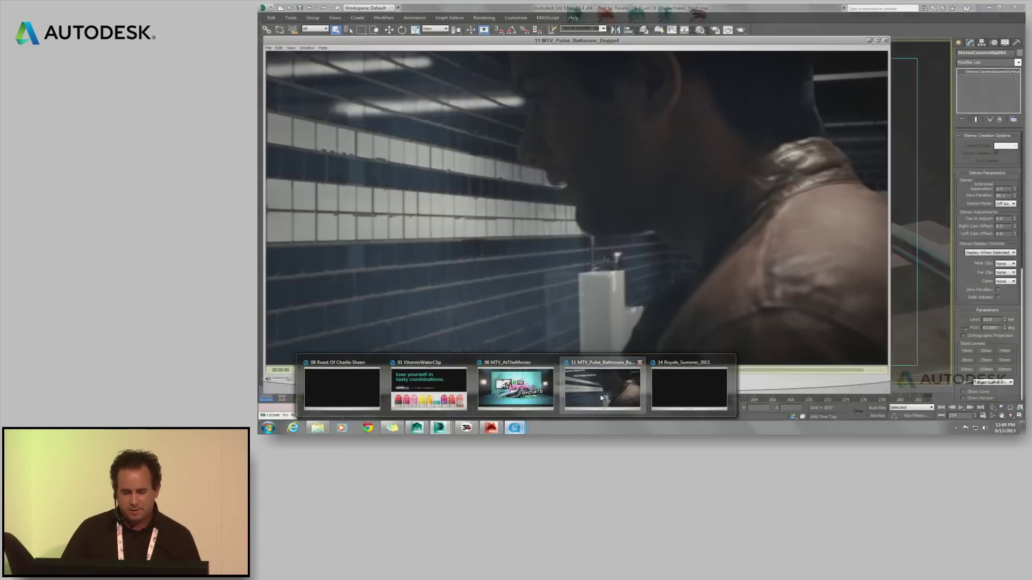
left_click(602, 398)
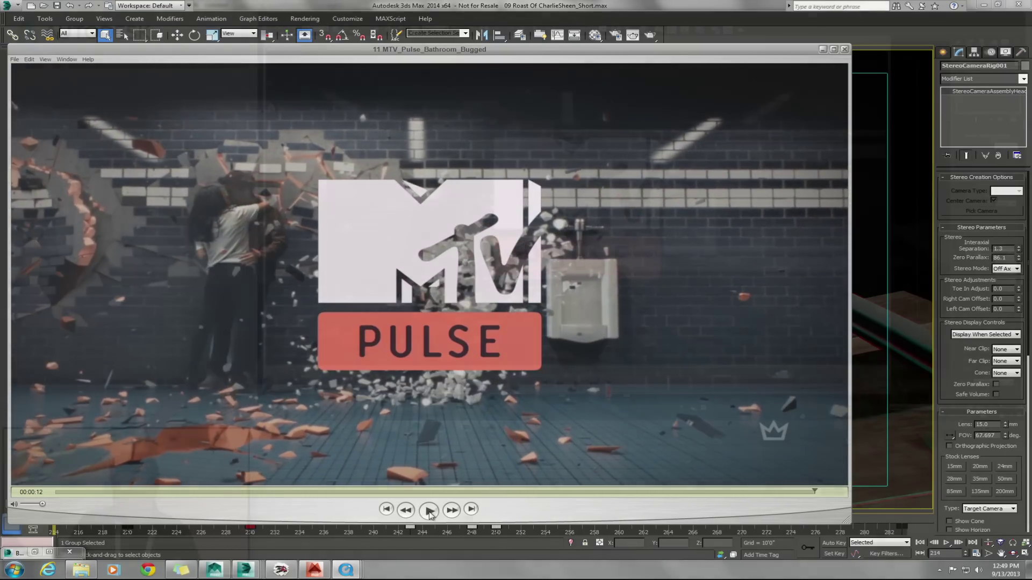
left_click(430, 511)
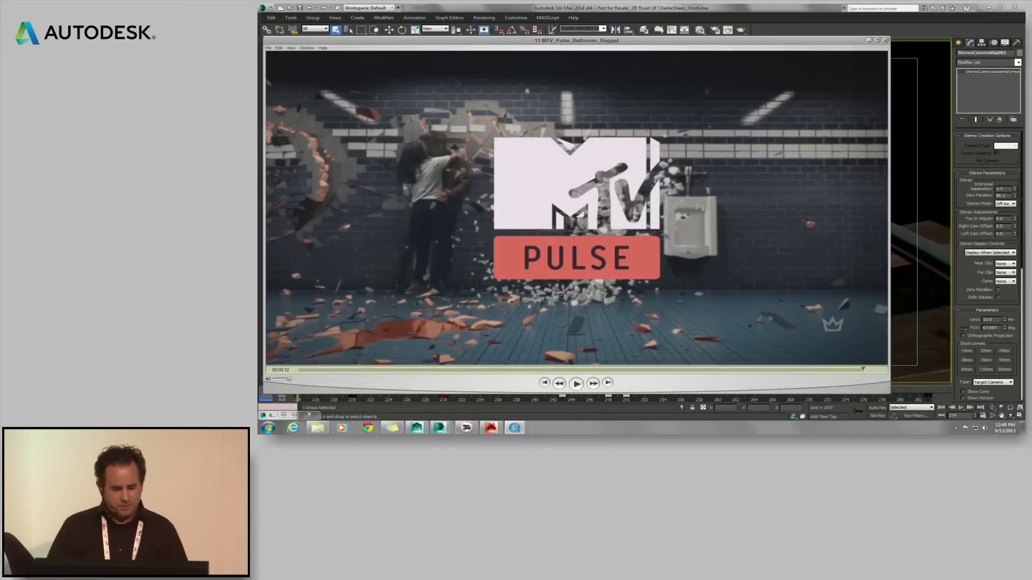
- Switch to the 12 MTV Pulse_Short.max scene and load the 13 OneFramePerpective_Raw image as the Camera_Start view's background
left_click(440, 428)
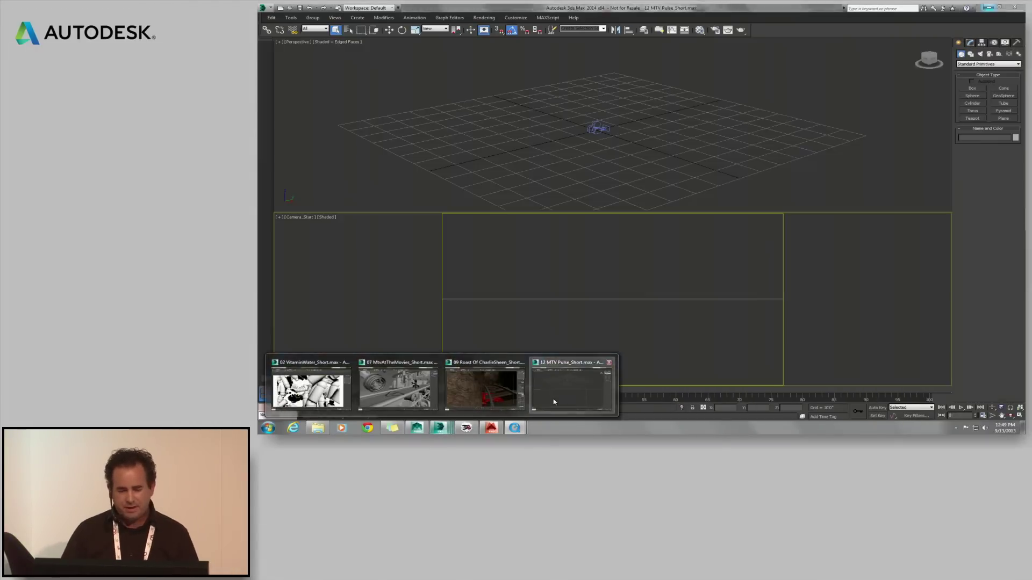
left_click(555, 398)
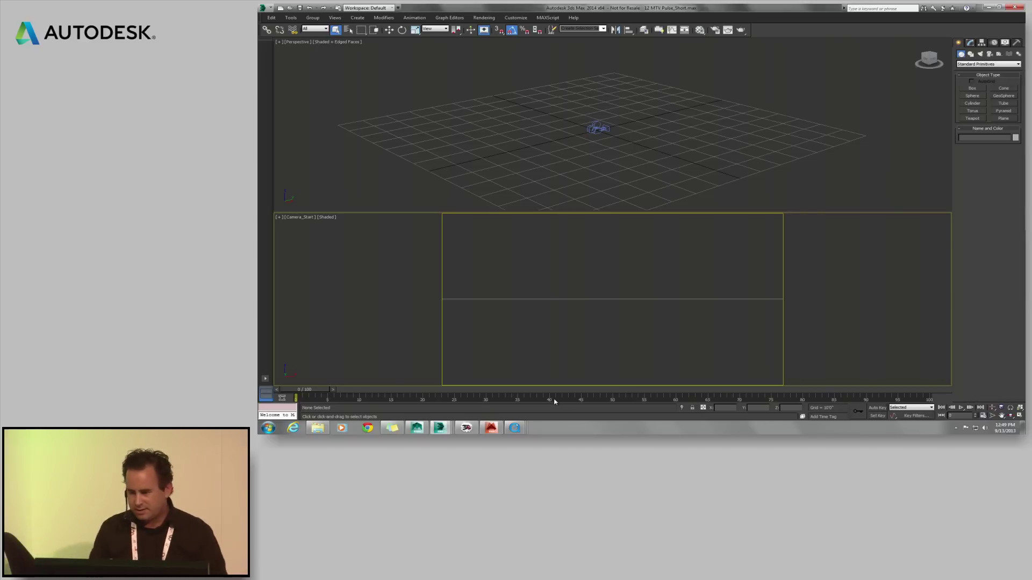
left_click(317, 429)
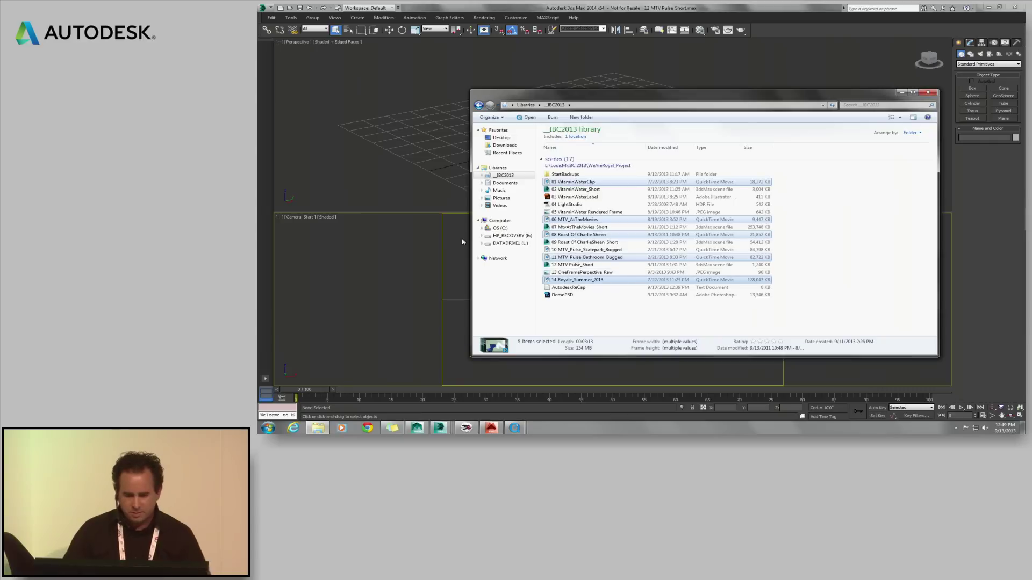
left_click(580, 272)
left_click_drag(594, 273, 419, 278)
left_click(621, 232)
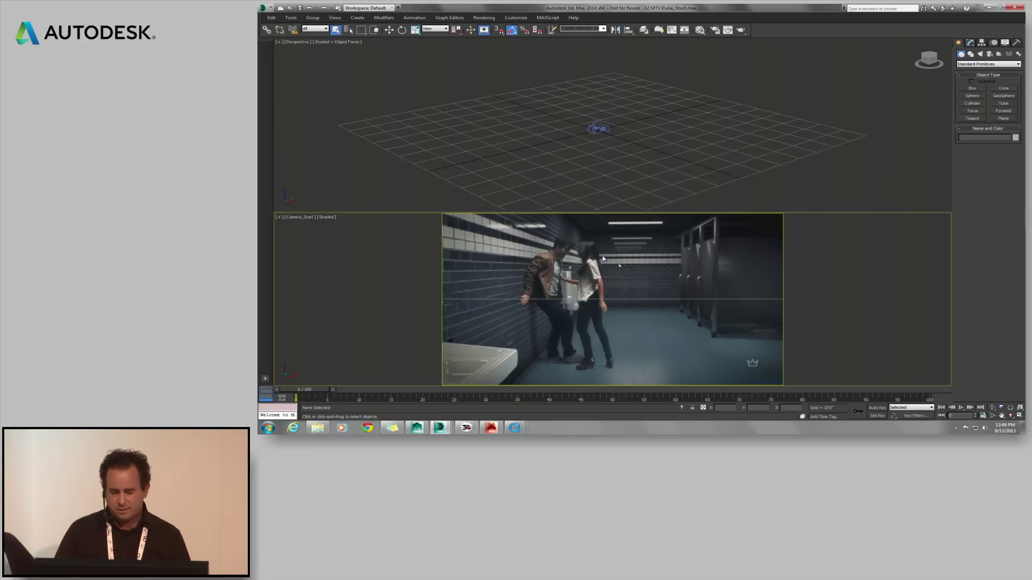
- Show the Perspective Match vanishing lines and align the two green ones with the floor edges along the tiled wall and the stalls
left_click(1015, 44)
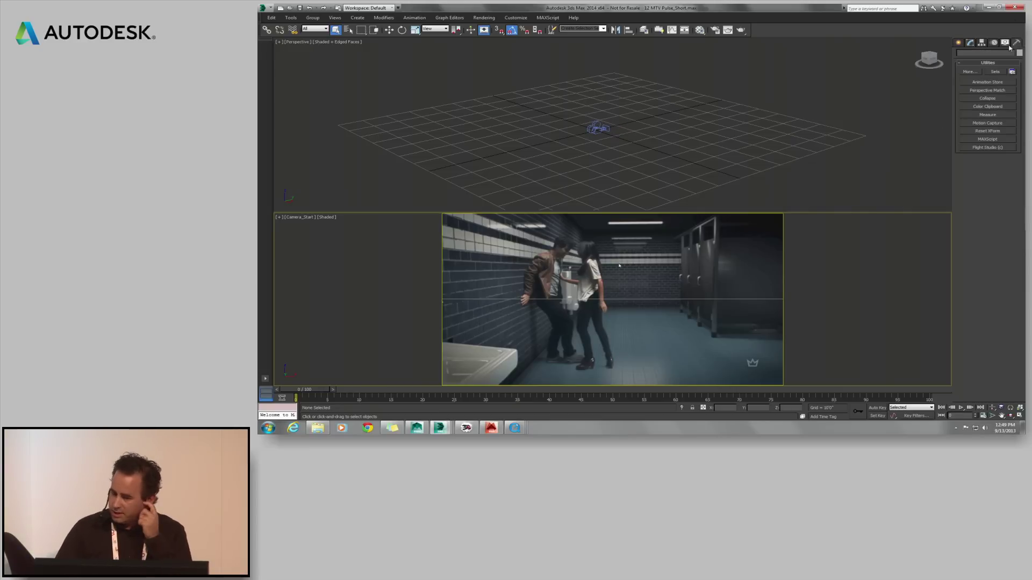
left_click(986, 91)
left_click(989, 177)
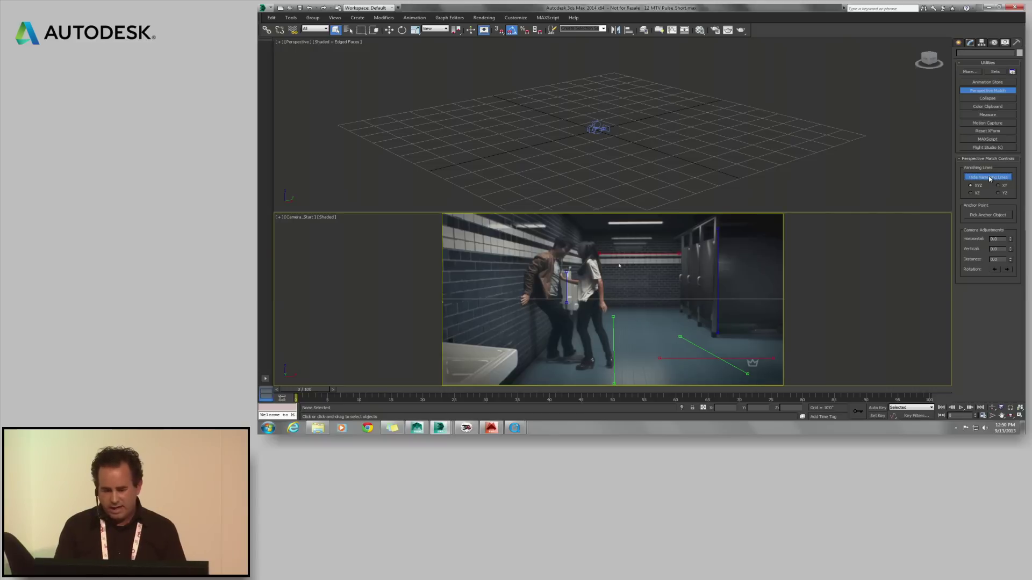
left_click_drag(614, 319, 576, 319)
left_click_drag(614, 385, 525, 371)
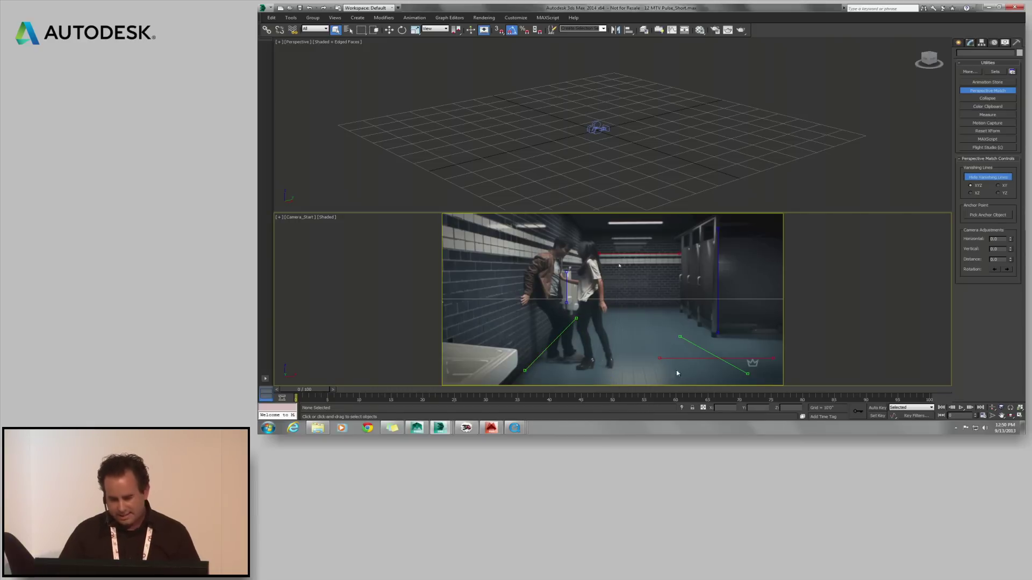
left_click_drag(748, 375, 714, 379)
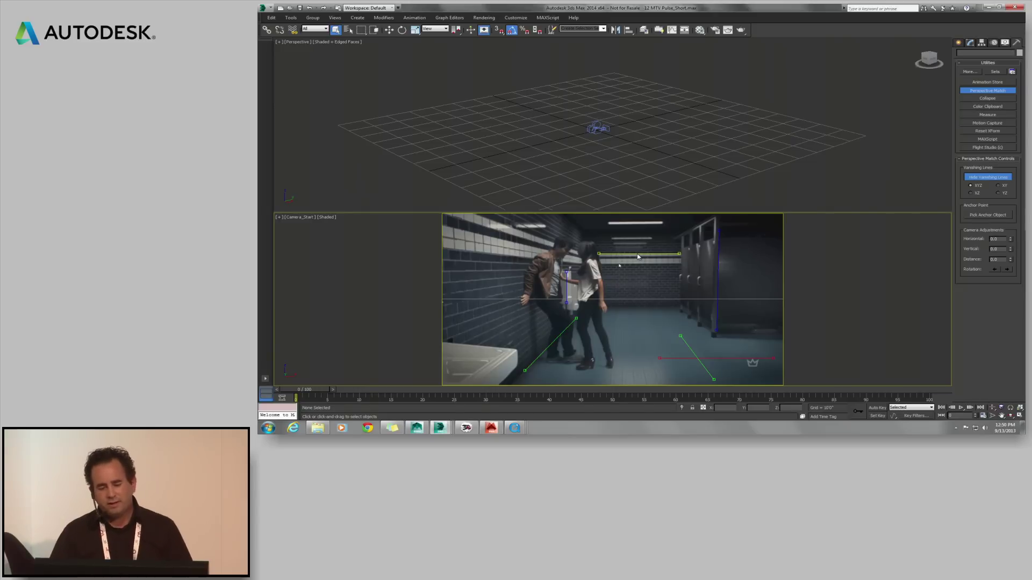
- Align both ends of the upper red vanishing line with the top edge of the white tile band on the back wall
left_click(1001, 416)
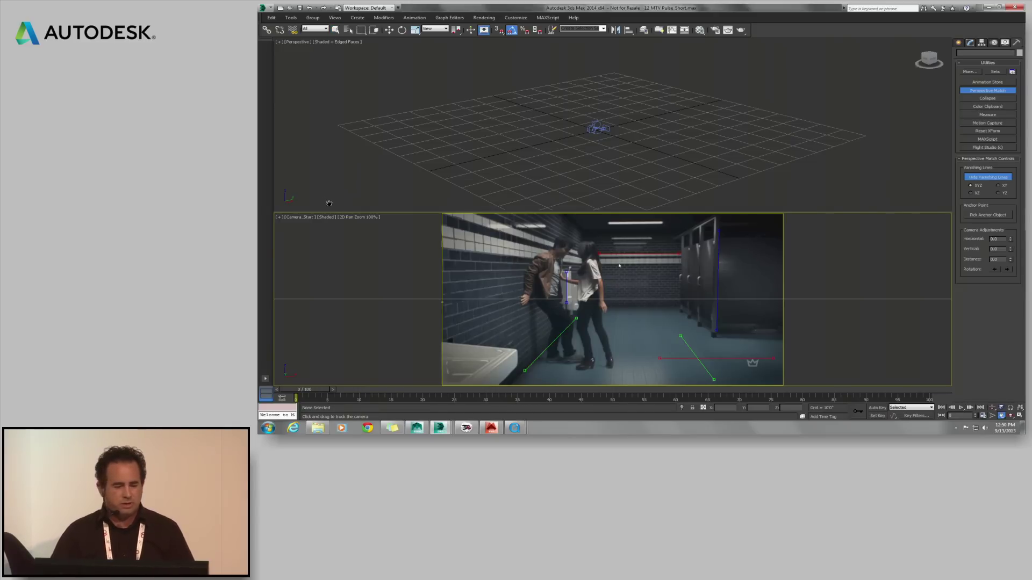
scroll(629, 312, "up", 10)
left_click_drag(634, 311, 407, 311)
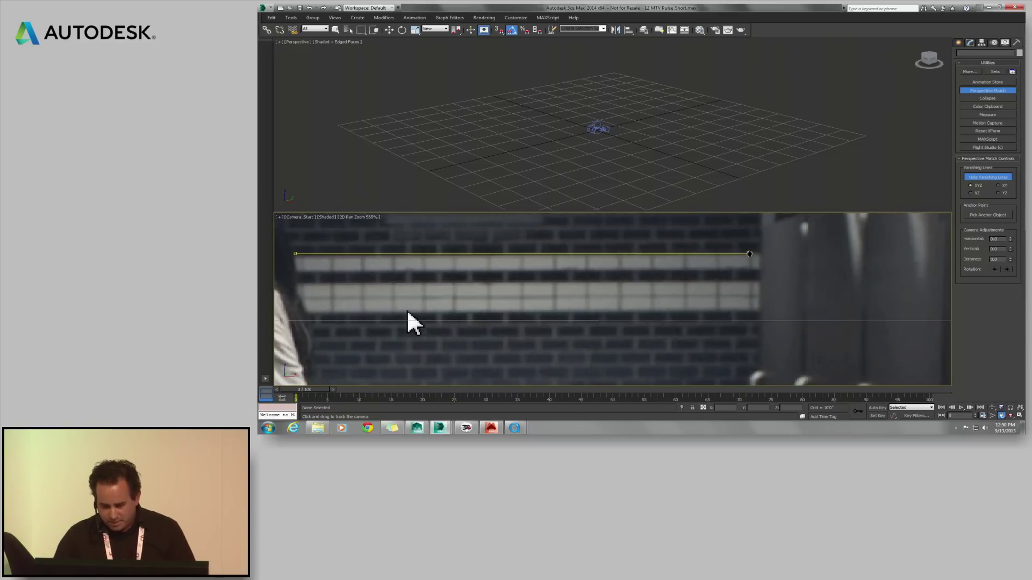
left_click_drag(407, 313, 482, 323)
mouse_move(369, 265)
left_mouse_down()
mouse_move(383, 322)
mouse_move(385, 245)
mouse_move(372, 270)
mouse_move(439, 301)
mouse_move(409, 259)
mouse_move(371, 266)
left_mouse_up()
- Fine-tune the upper end of the blue vertical vanishing line along the stall edge
scroll(600, 307, "down", 2)
middle_click_drag(697, 337, 577, 287)
middle_click_drag(661, 302, 626, 338)
middle_click_drag(681, 258, 654, 299)
left_click_drag(649, 244, 647, 242)
- Refine the lower ends of the two green vanishing lines on the floor and restore the full camera view
middle_click_drag(660, 293, 712, 214)
middle_click_drag(664, 374, 701, 282)
middle_click_drag(533, 313, 753, 310)
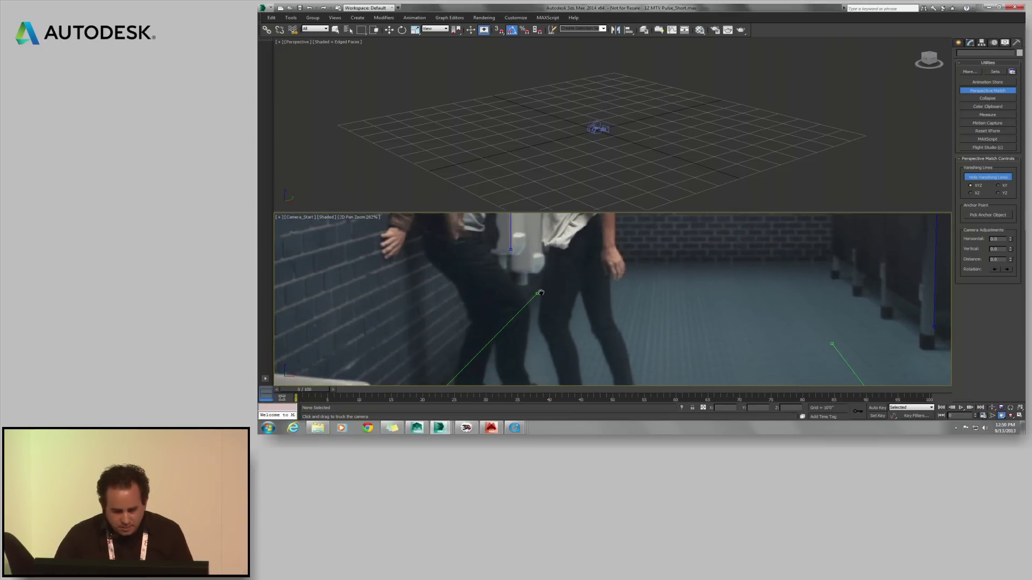
middle_click_drag(536, 293, 653, 237)
middle_click_drag(593, 349, 671, 279)
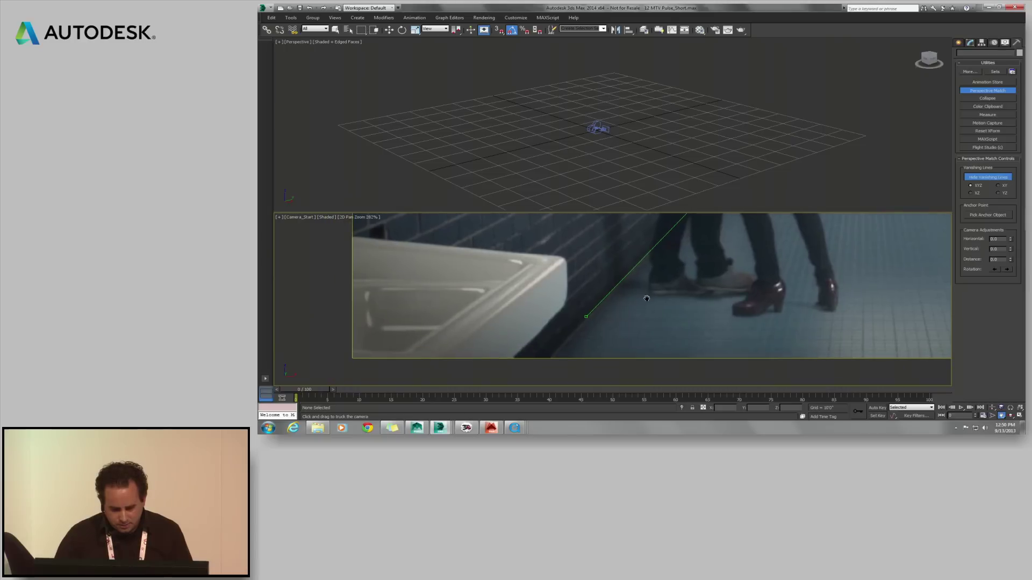
left_click_drag(585, 317, 587, 319)
middle_click_drag(917, 327, 615, 326)
left_click_drag(819, 339, 824, 338)
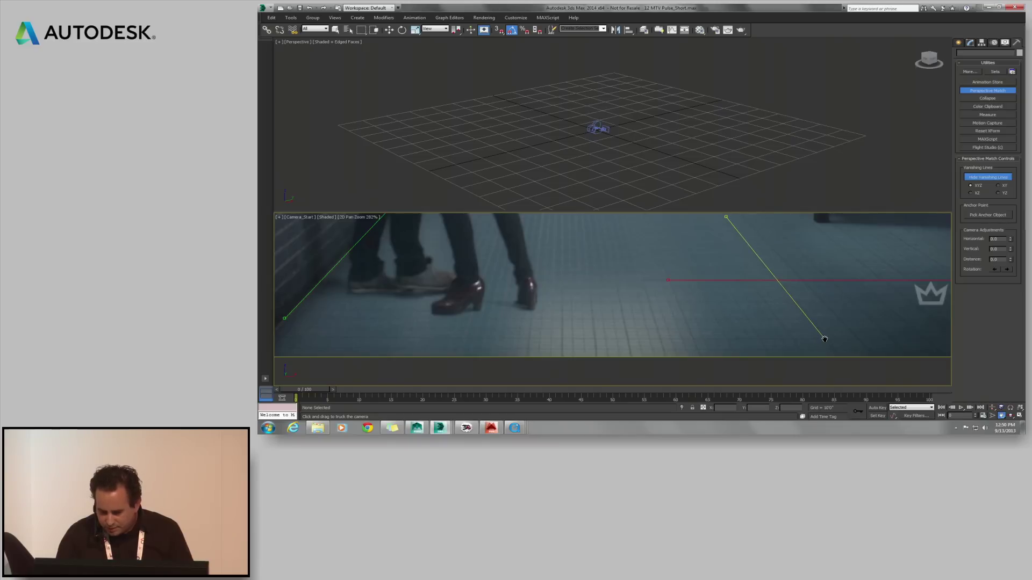
middle_click_drag(749, 244, 725, 274)
middle_click_drag(736, 339, 563, 339)
scroll(564, 339, "down", 5)
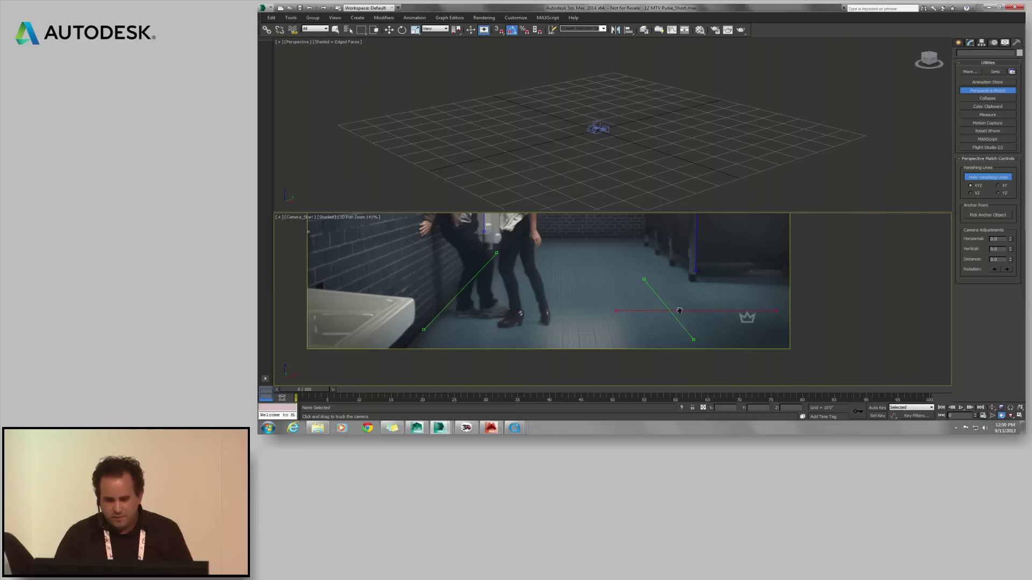
left_click(373, 218)
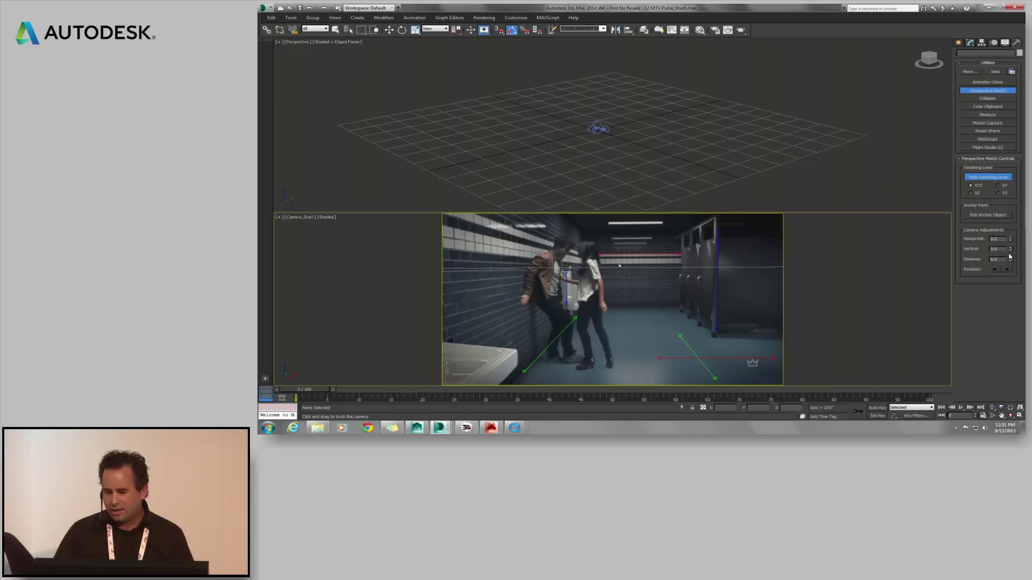
- Shift the matched camera vertically and horizontally until the grid lies on the bathroom floor, and hide the vanishing lines
left_click_drag(1011, 251, 1003, 227)
left_click_drag(1023, 24, 1023, 25)
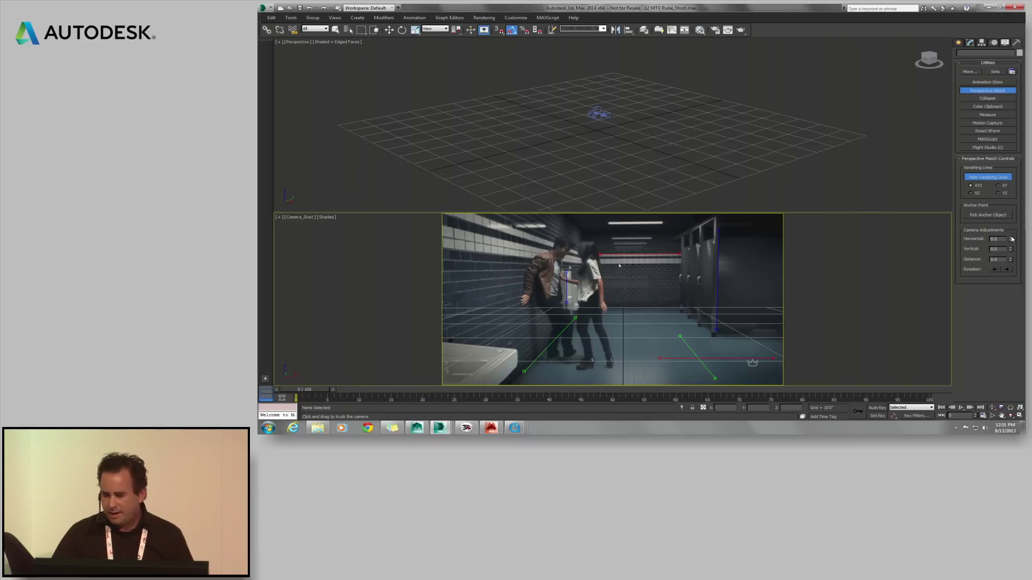
left_click_drag(1011, 239, 1024, 403)
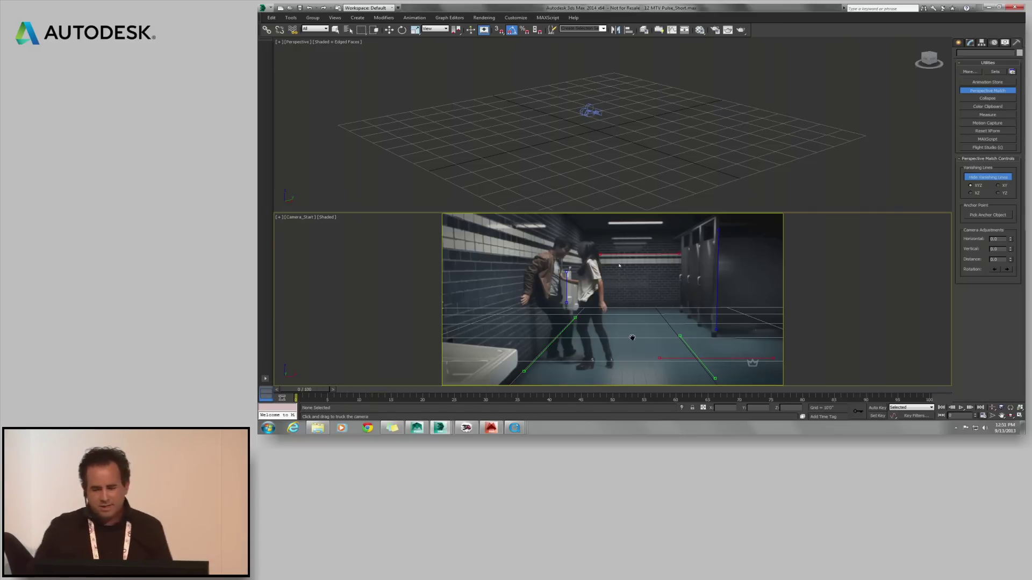
left_click(976, 177)
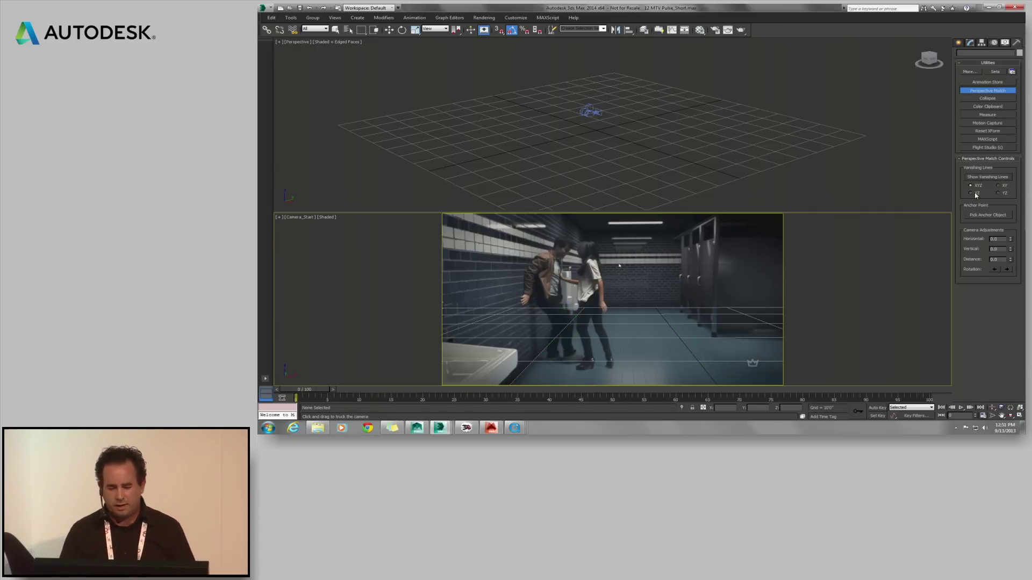
- Create a plane with AutoGrid over the bathroom floor in the camera view, starting at the far corner by the tiled wall
left_click(958, 43)
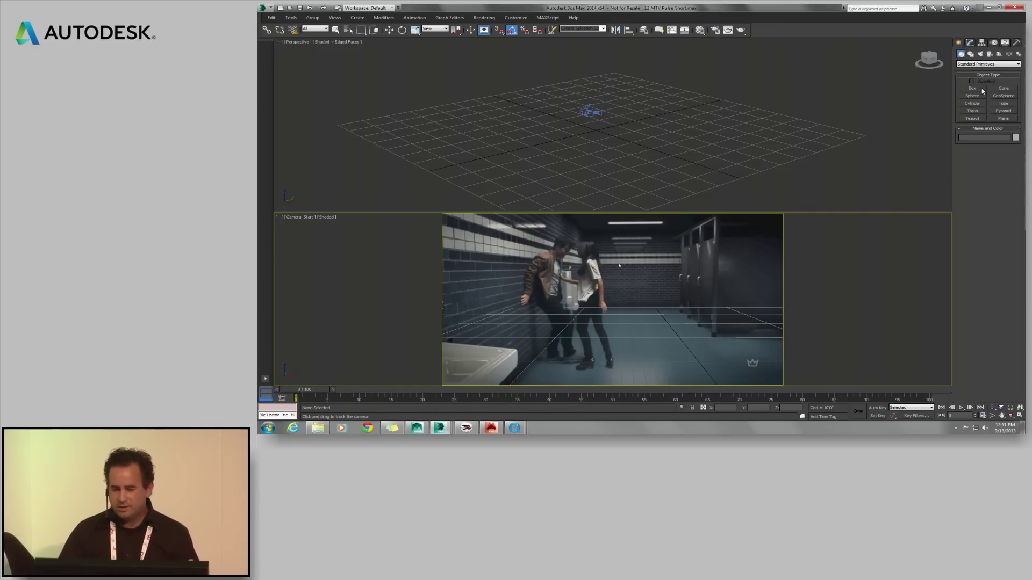
left_click(1003, 119)
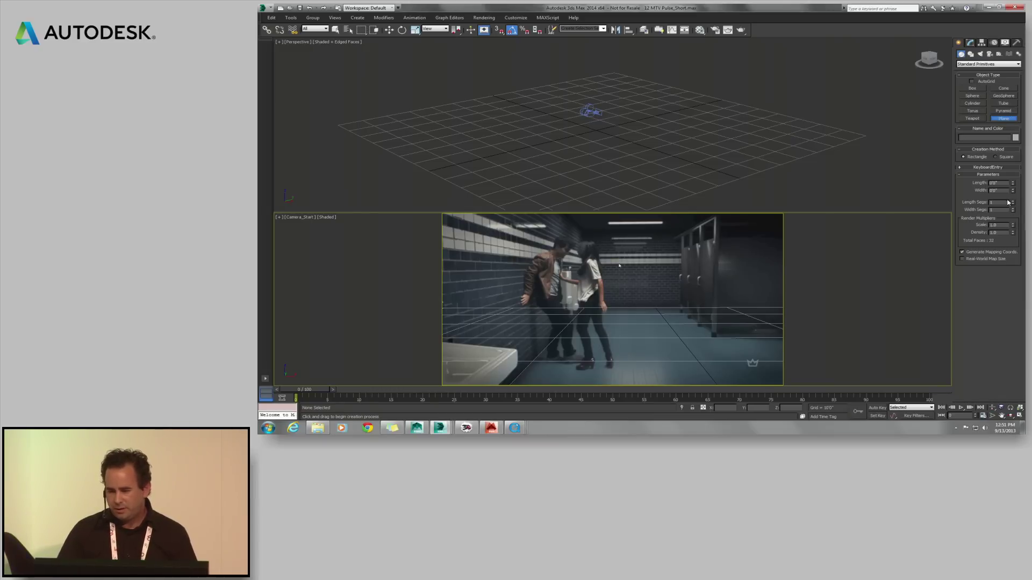
left_click(971, 81)
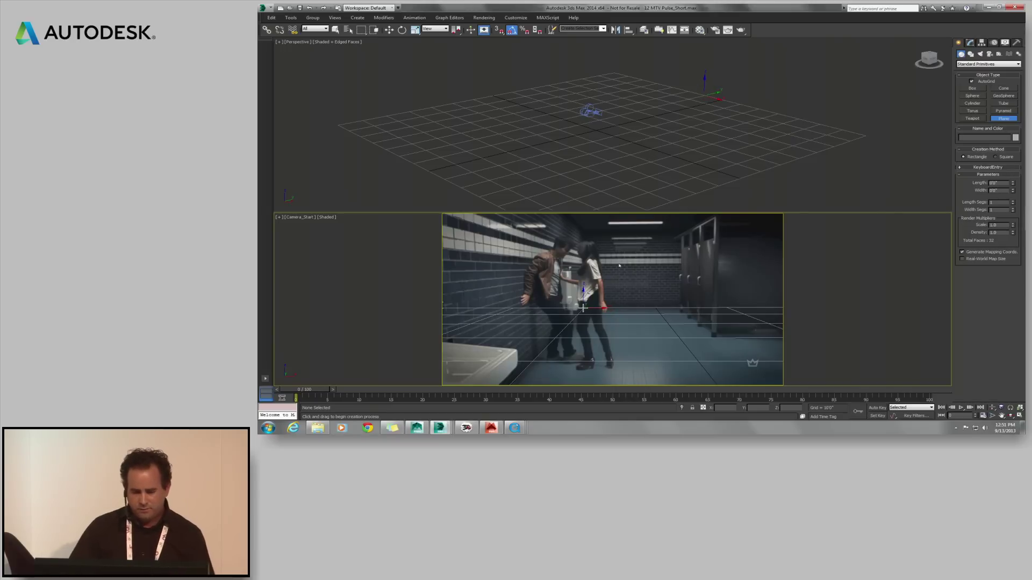
left_click_drag(583, 308, 816, 378)
right_click(686, 109)
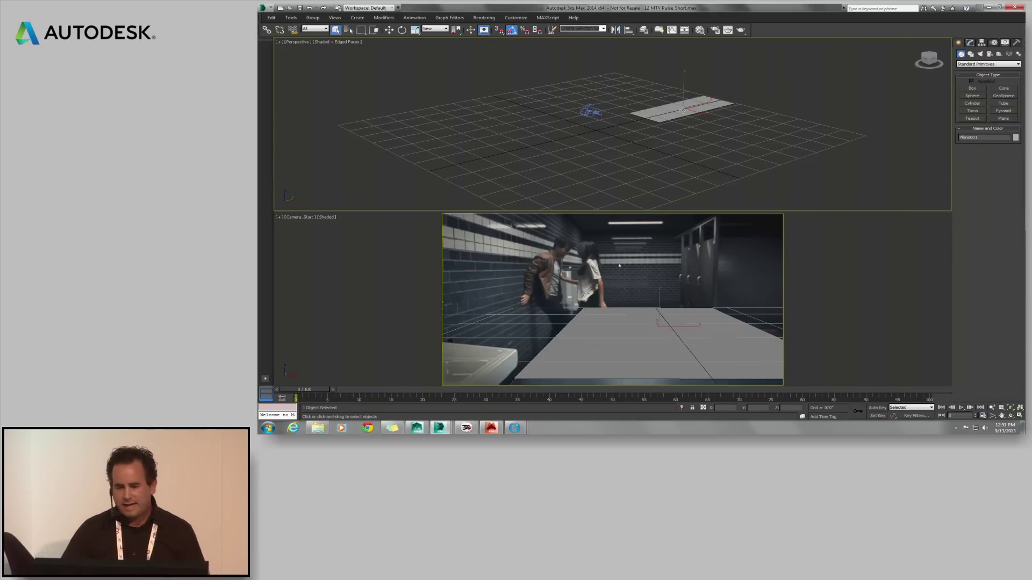
- Convert the floor plane to an Editable Poly and pull its outer edges outward to cover more of the floor
right_click(681, 107)
mouse_move(714, 174)
left_click(773, 181)
key("2")
left_click(736, 119)
key("w")
left_click_drag(720, 118, 741, 126)
left_click(658, 122)
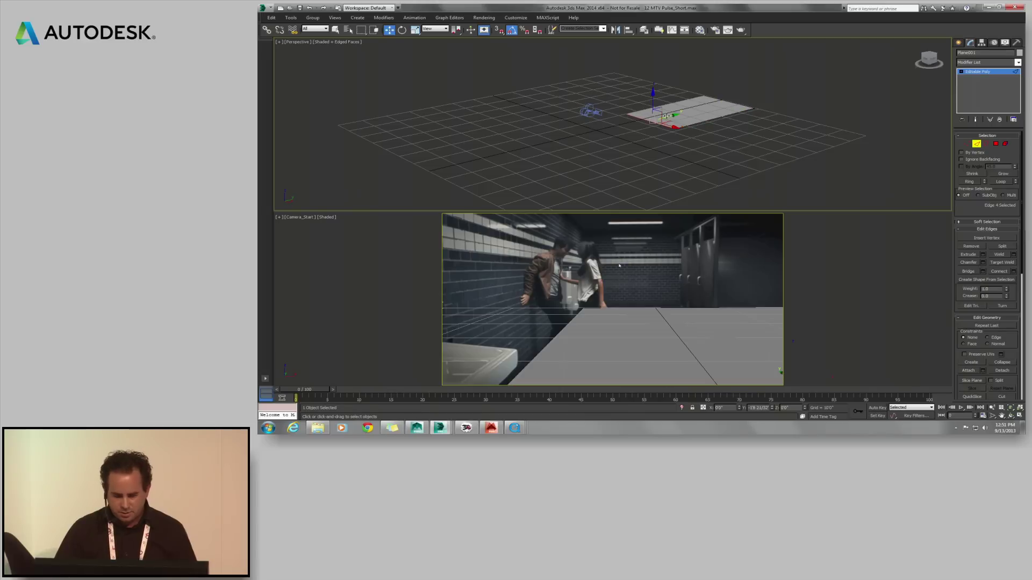
- Extrude the floor's tiled-wall and back edges upward with zero base width to form two walls about as high as the room
left_click(678, 109)
left_click_drag(681, 110, 681, 110)
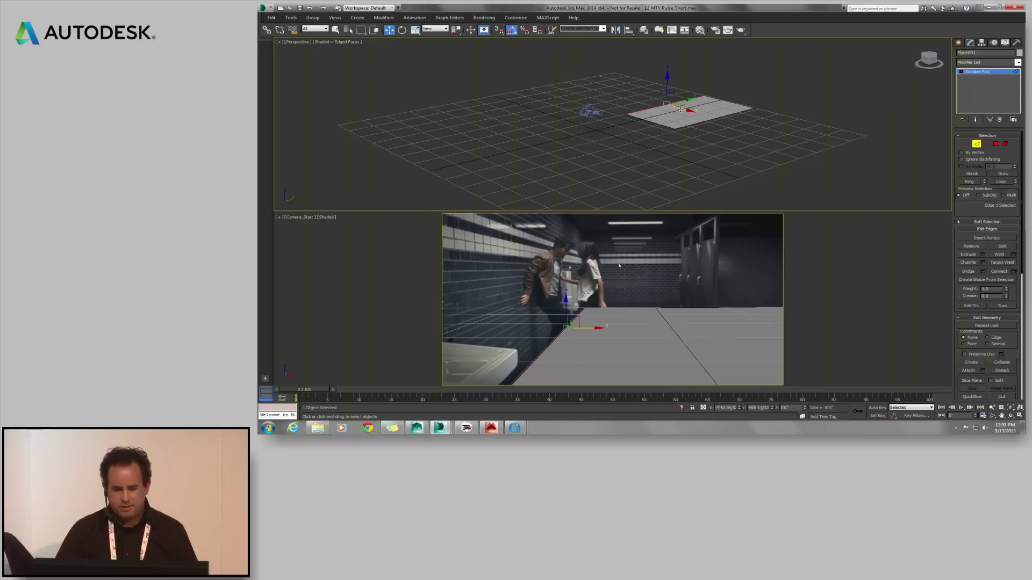
left_click(731, 102, "ctrl")
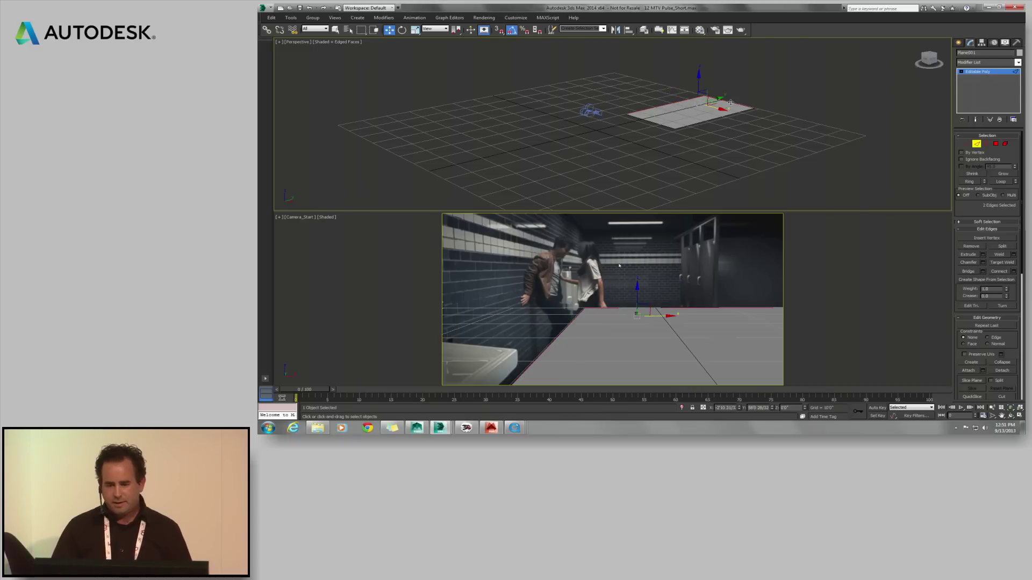
left_click(982, 254)
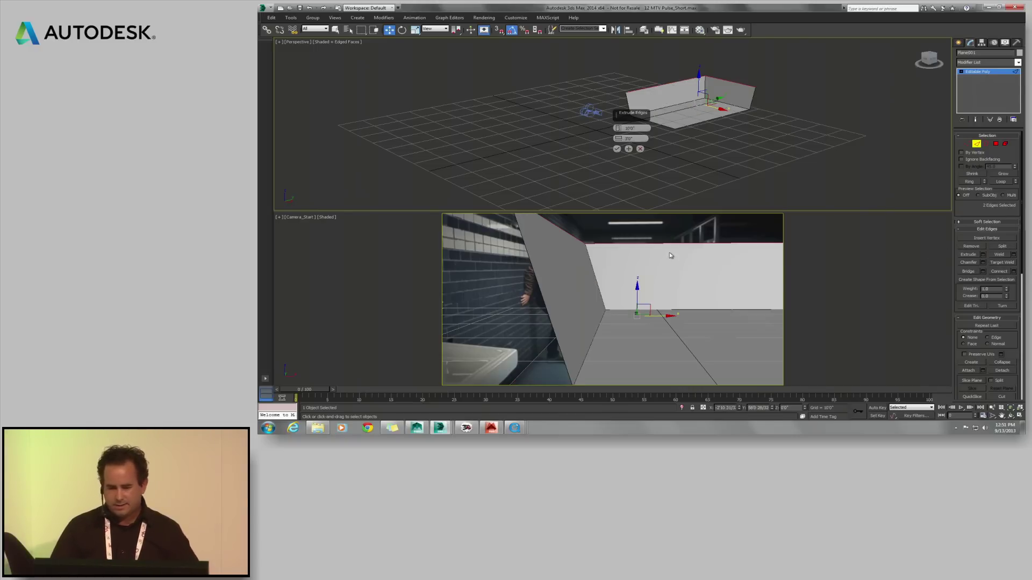
right_click(618, 139)
left_click_drag(618, 128, 619, 121)
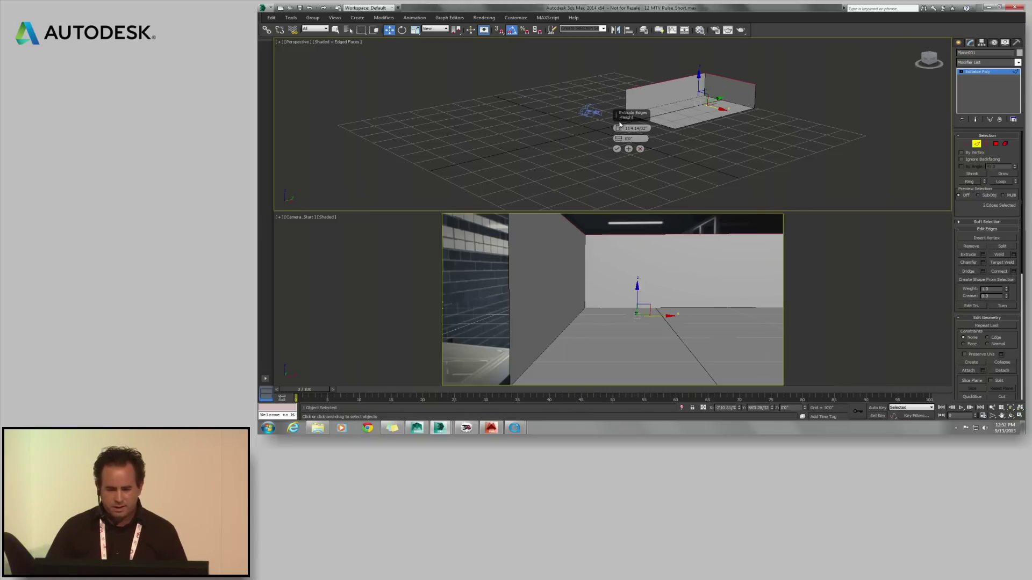
left_click(617, 150)
- Extend the front edges of the floor and side wall toward the camera, and leave edge editing
left_click(626, 108)
left_click(634, 117, "ctrl")
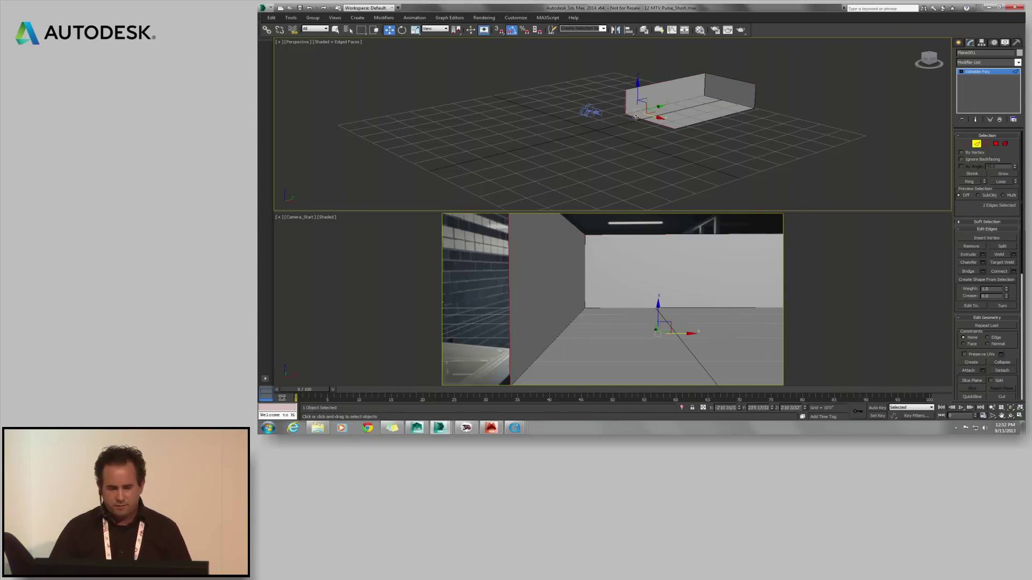
left_click_drag(652, 109, 631, 115)
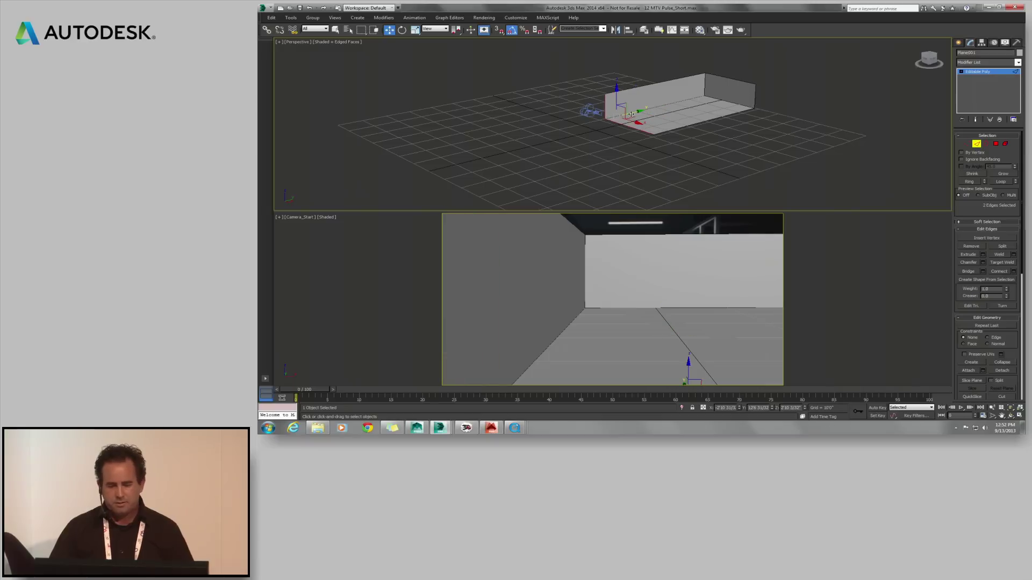
left_click(977, 144)
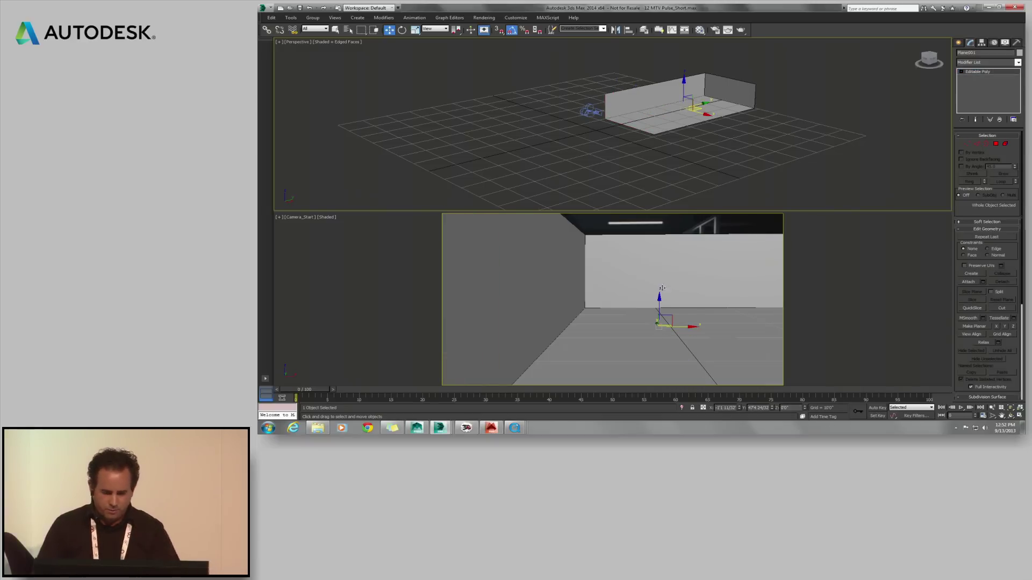
- Turn on See-Through in the object properties of the room geometry
left_click(618, 264)
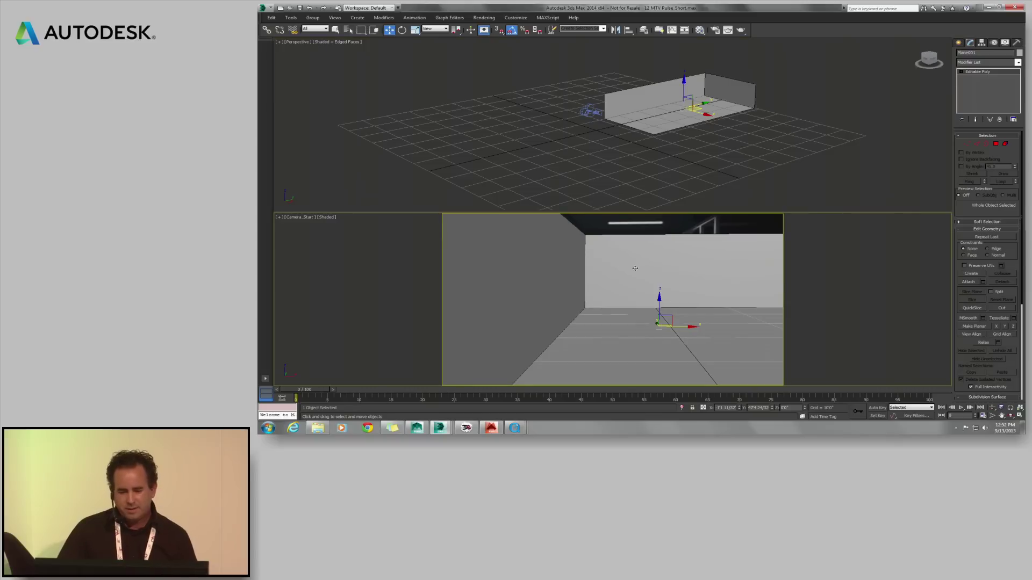
right_click(635, 257)
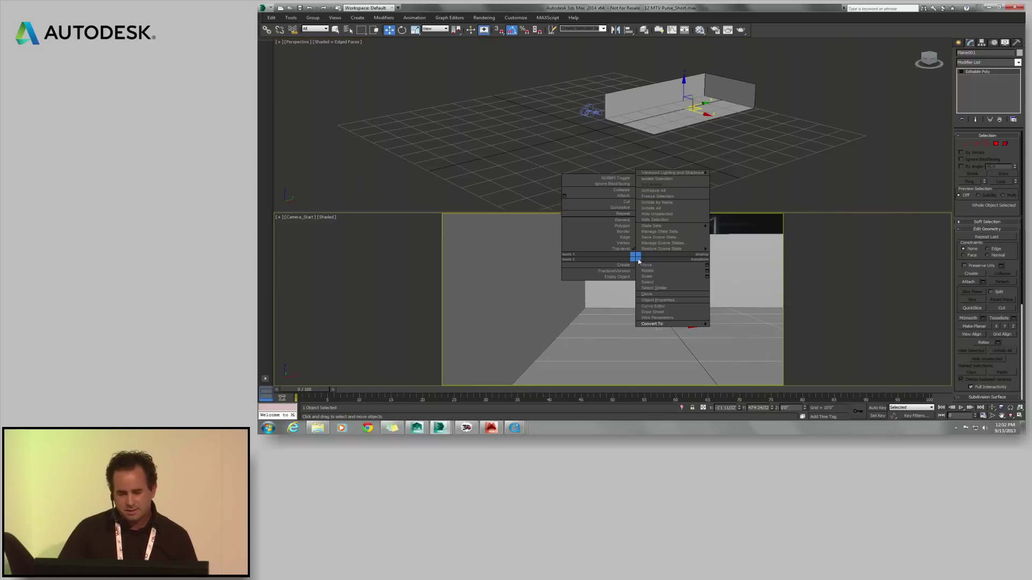
left_click(661, 300)
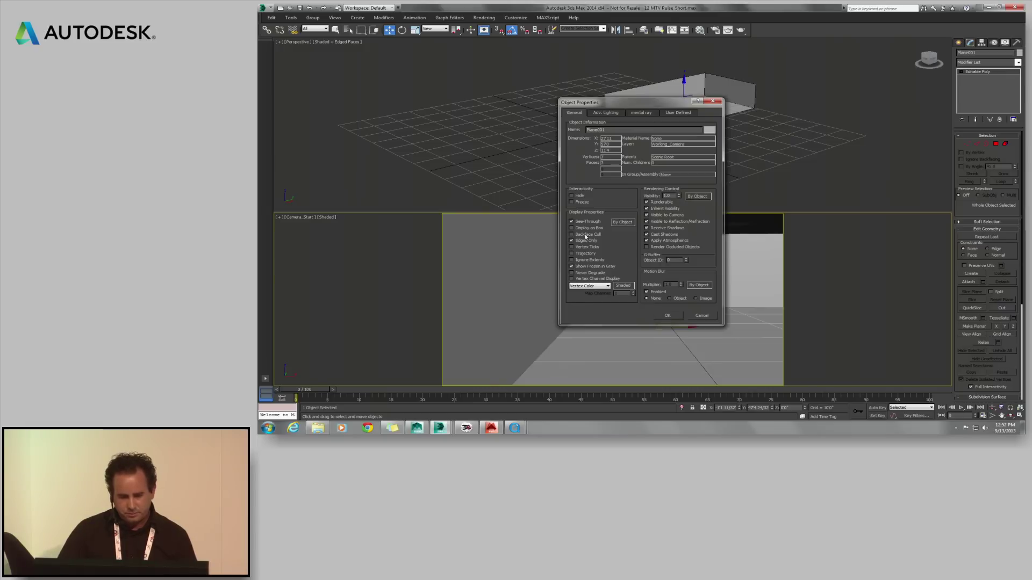
left_click(669, 317)
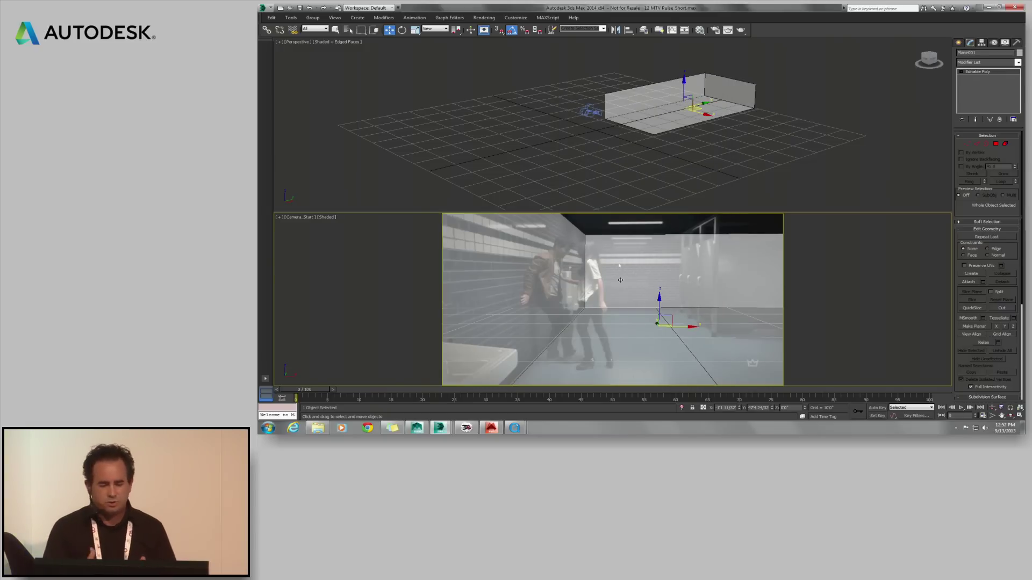
- Create a box with AutoGrid on the floor that matches the block of toilet stalls in the photo
left_click(958, 42)
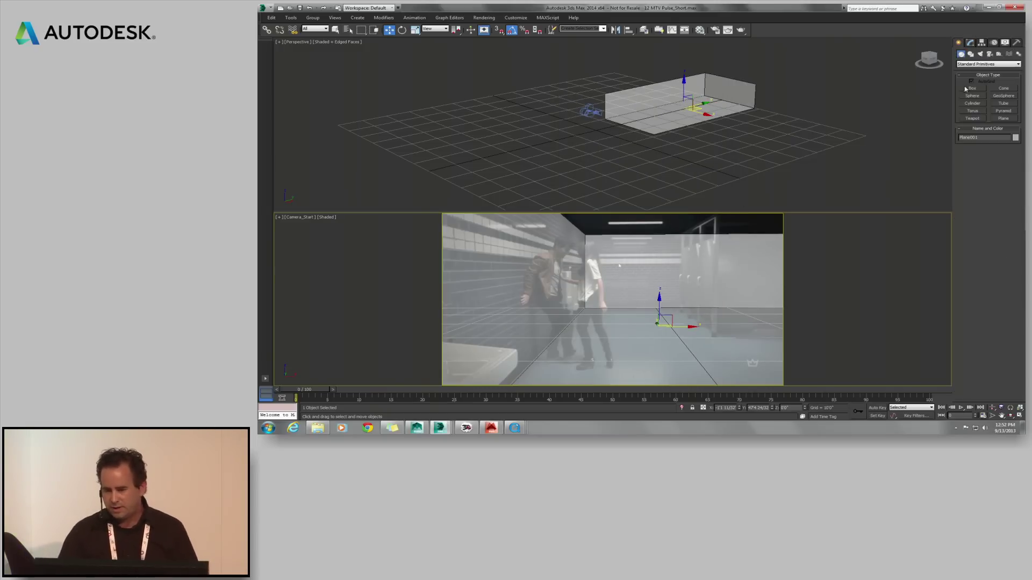
left_click(969, 89)
left_click(971, 81)
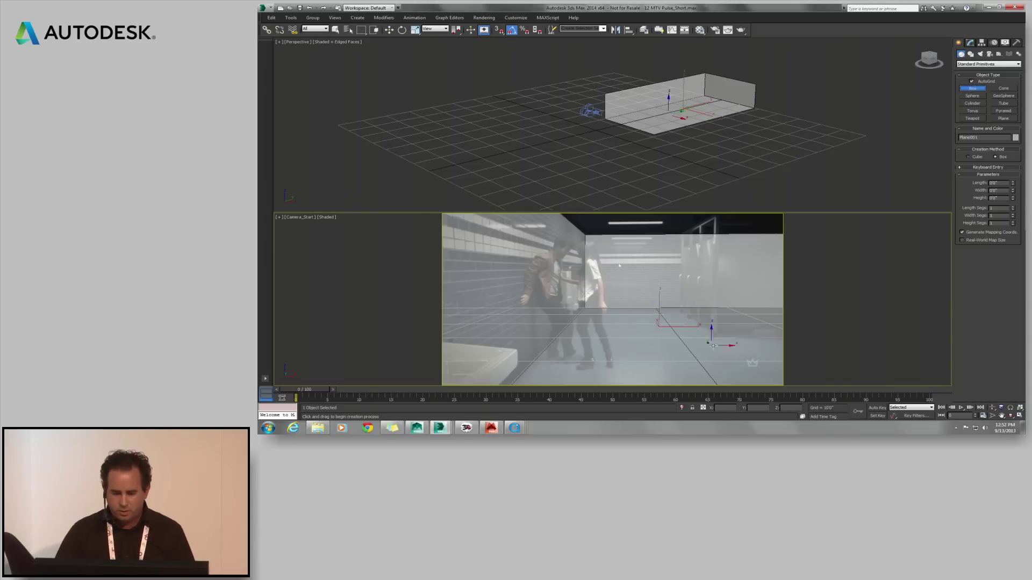
left_click(714, 336)
left_click_drag(716, 337, 774, 310)
left_click(792, 185)
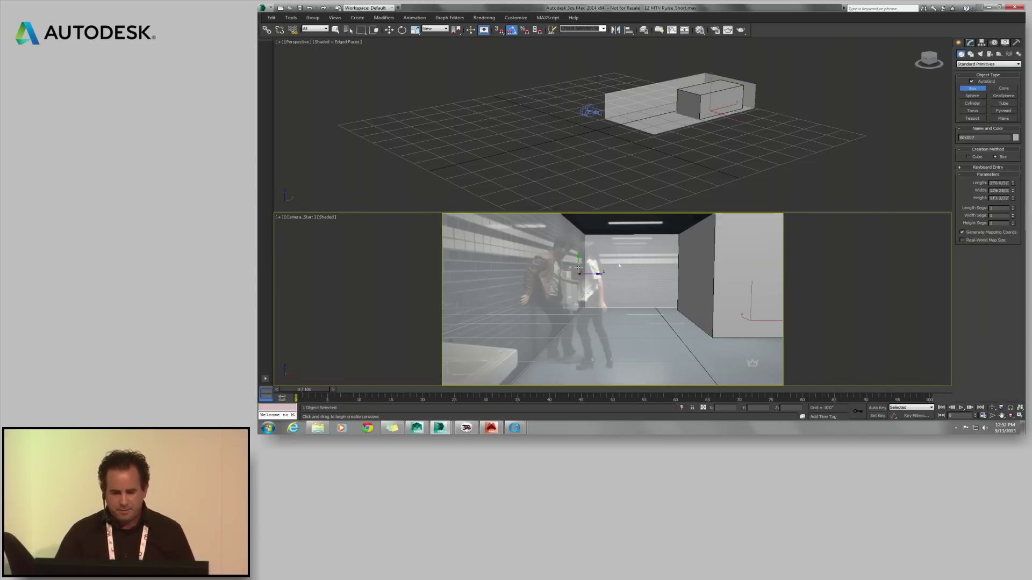
- Create a small box on the tiled side wall over the fixture behind the couple
left_click_drag(563, 275, 576, 301)
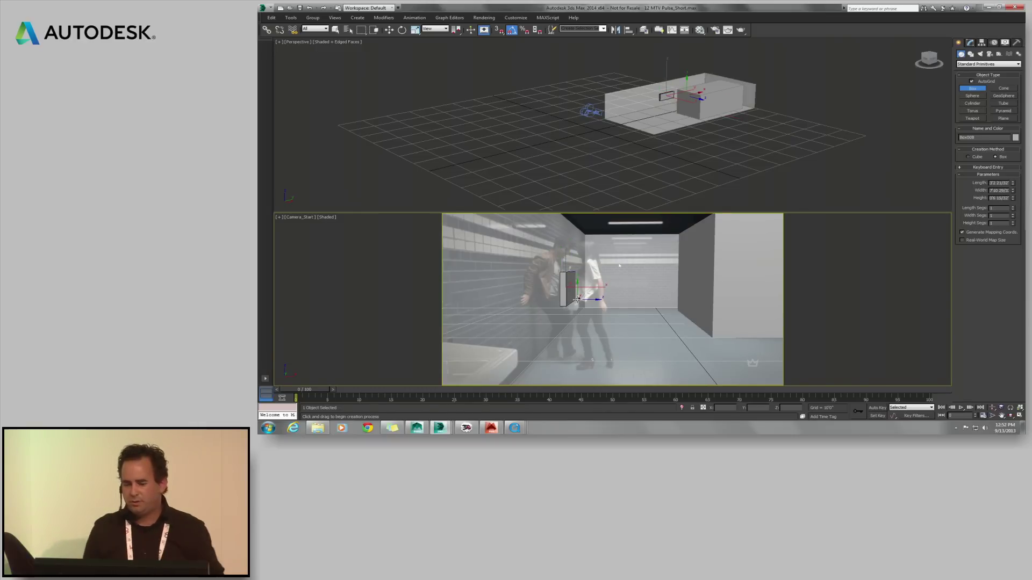
right_click(606, 174)
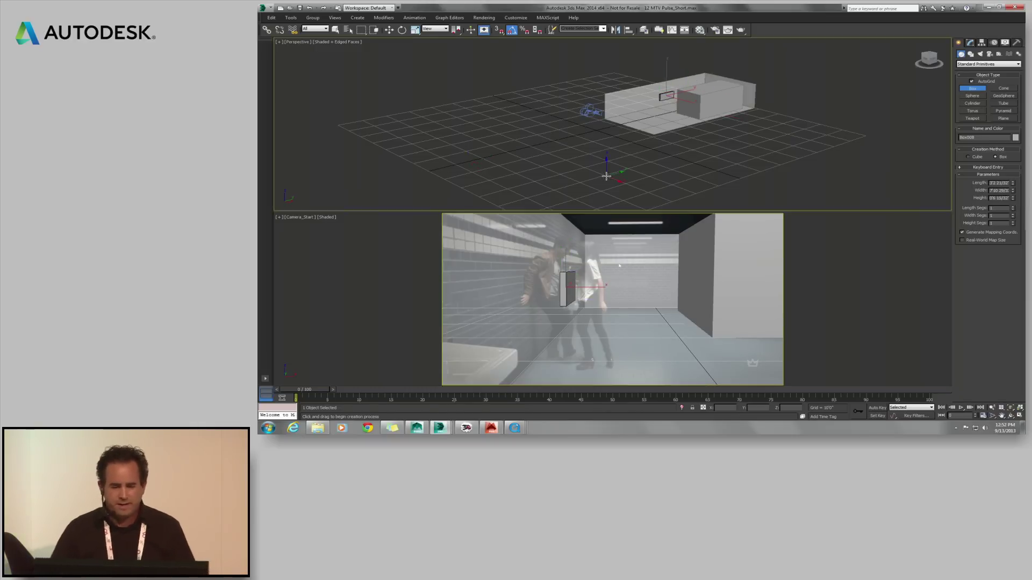
key("w")
- Restore the 01 Final Objects_Camera scene state and switch the Camera_Start view to the Camera_Done camera
right_click(606, 162)
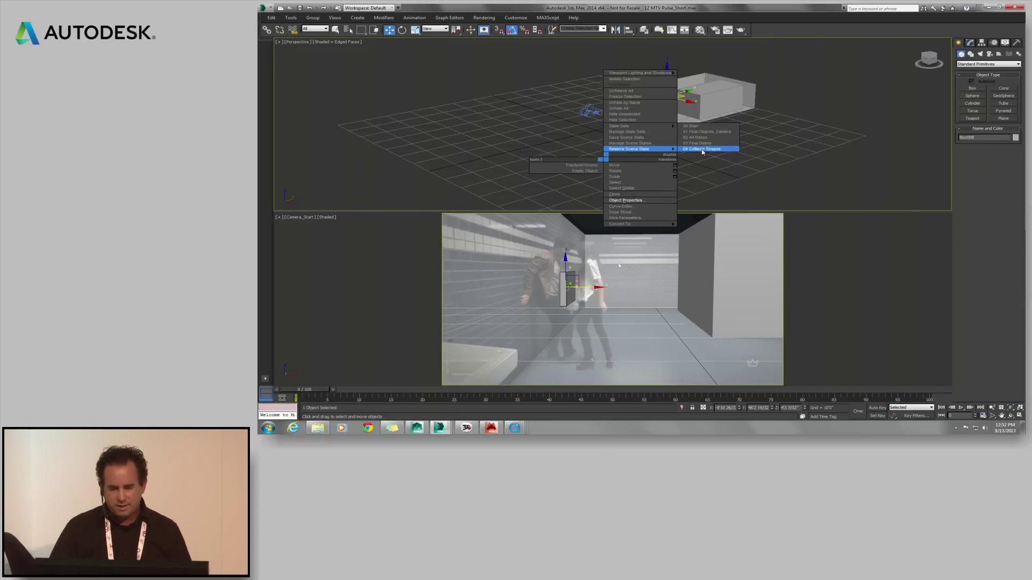
left_click(700, 135)
left_click(382, 224)
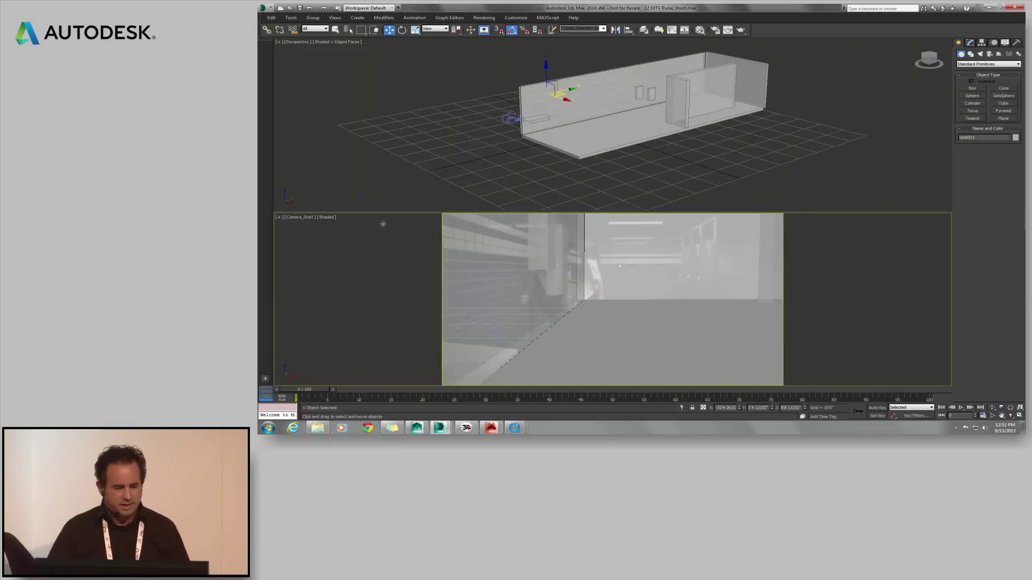
left_click(302, 221)
mouse_move(407, 231)
left_click(445, 232)
middle_click_drag(572, 180, 654, 119, "alt")
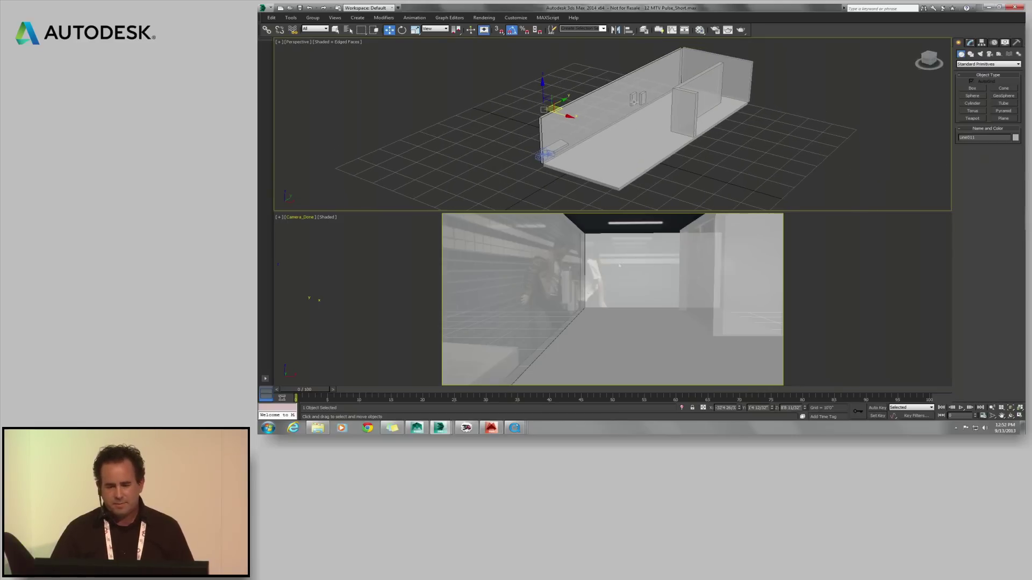
mouse_move(603, 156)
middle_mouse_down("alt")
mouse_move(623, 171)
mouse_move(588, 160)
middle_mouse_up("alt")
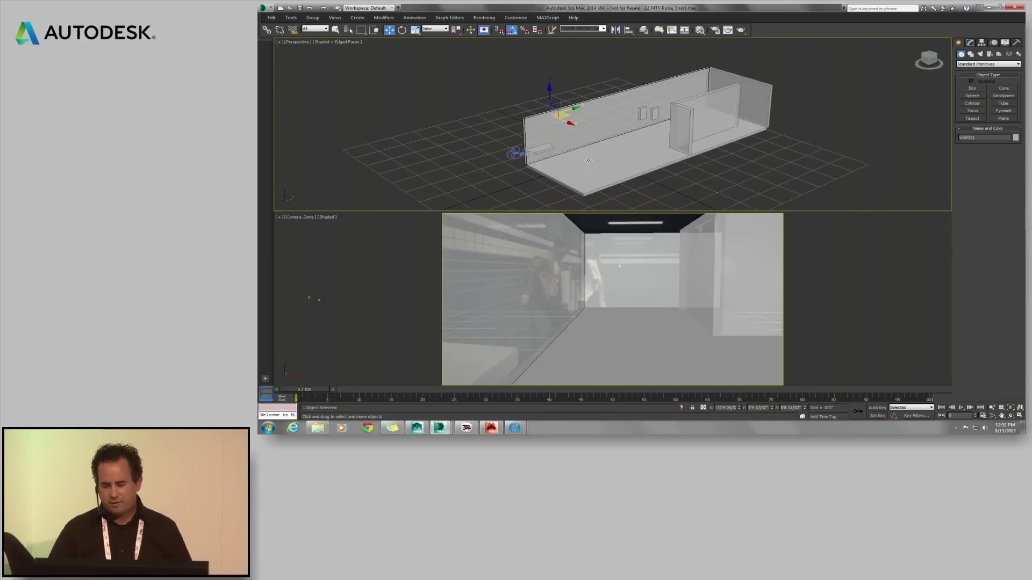
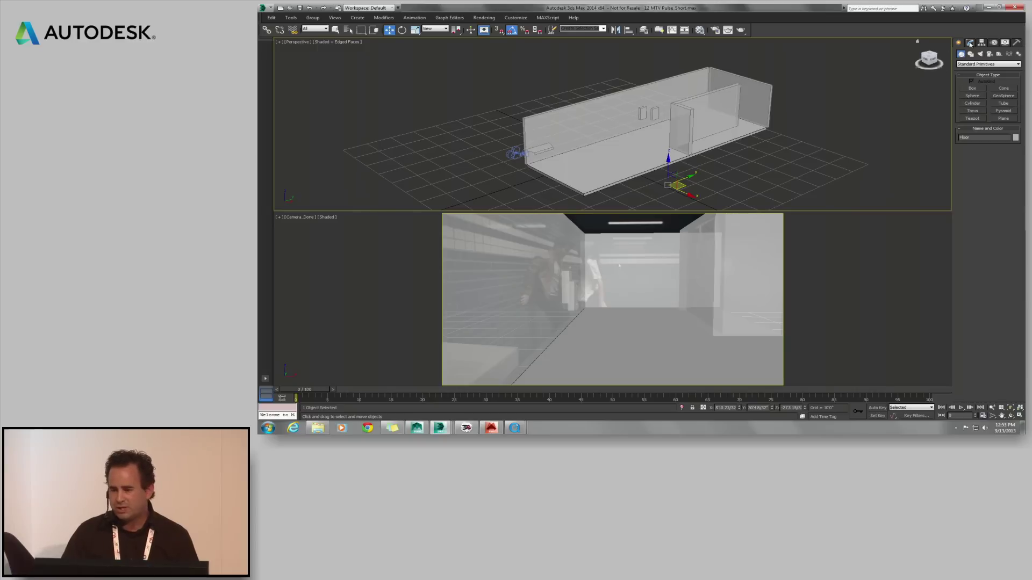
- Select the floor's top polygon and add a Camera Map Per Pixel projected from Camera_Done to the diffuse color of ProjectionMappingMat
left_click(970, 42)
left_click(995, 144)
left_click(663, 156)
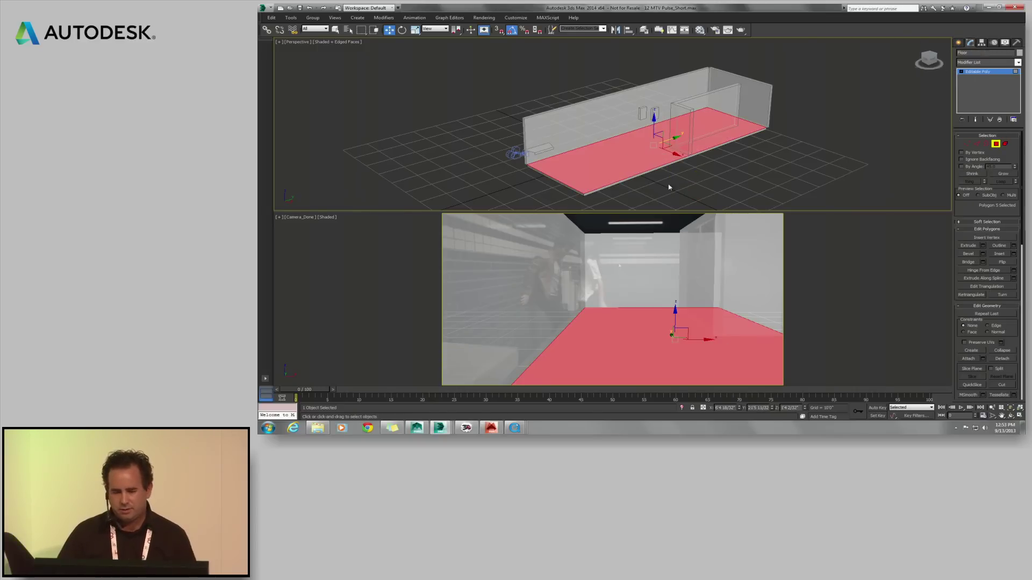
left_click(700, 30)
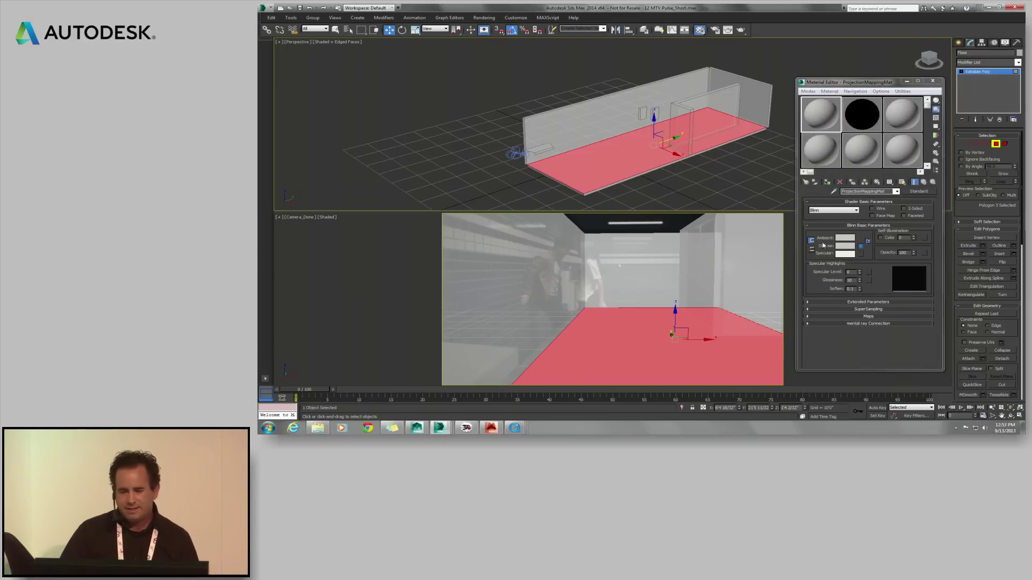
left_click(860, 247)
left_click(594, 141)
double_click(594, 141)
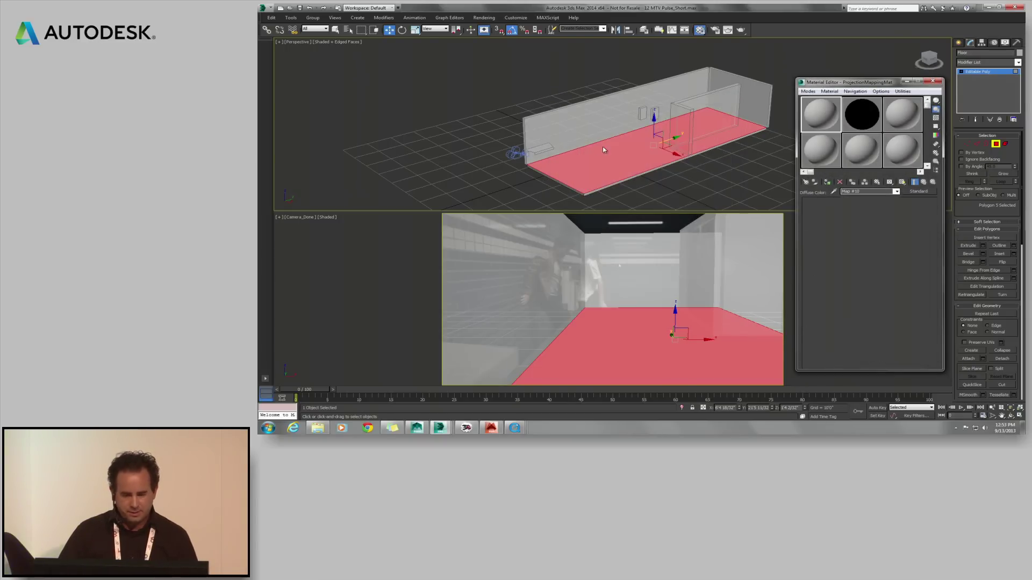
left_click(882, 227)
left_click(512, 153)
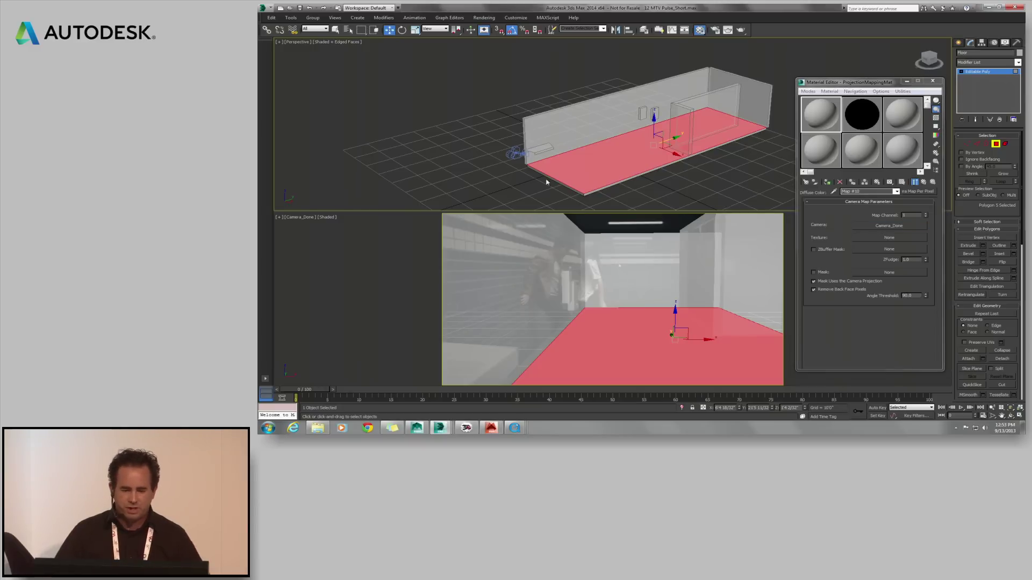
- Load the 13 OneFramePerspective_Raw image as the camera map's texture, then close the material editor and leave polygon selection
left_click(882, 239)
double_click(577, 138)
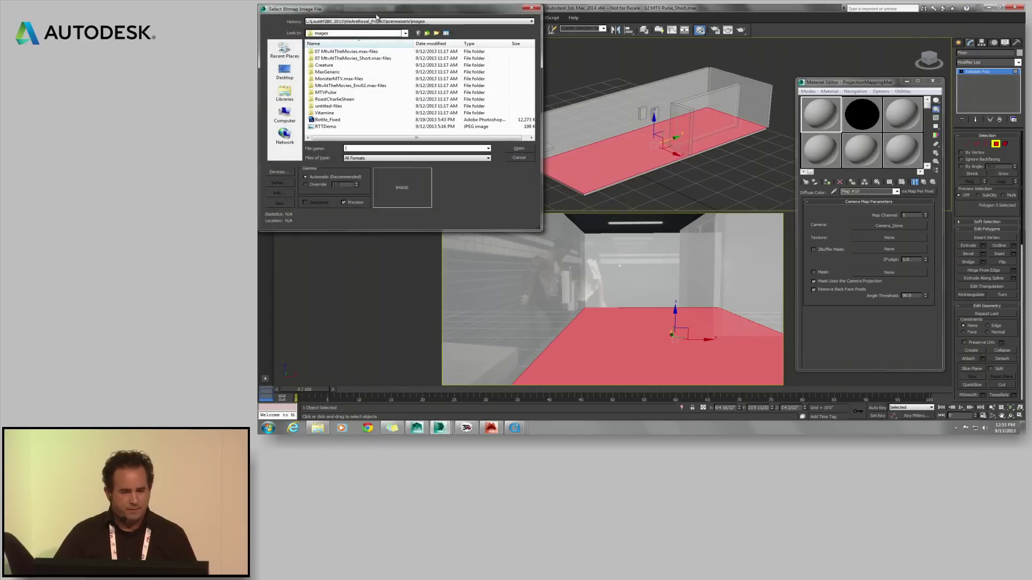
left_click(378, 22)
left_click(355, 37)
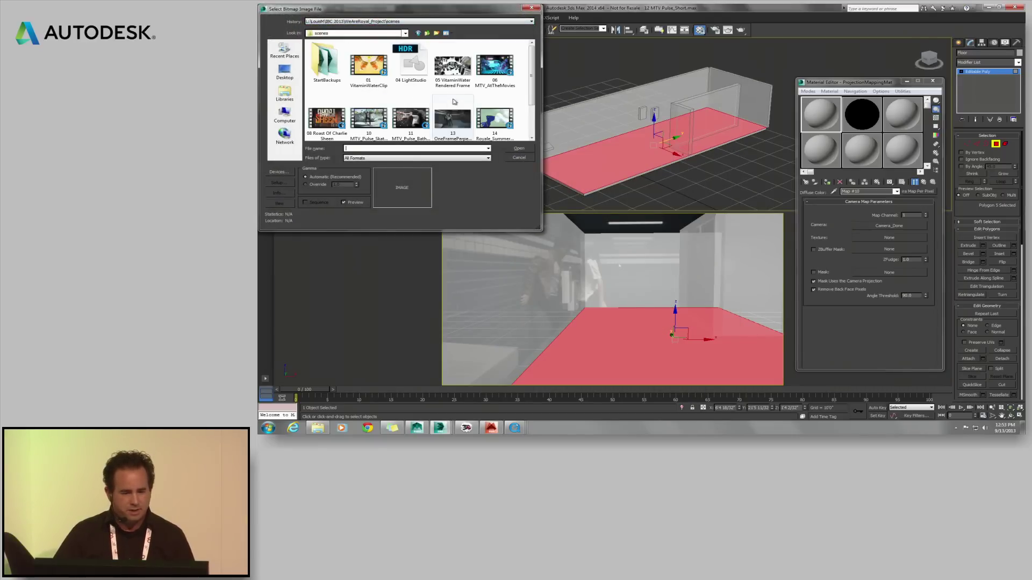
left_click(441, 122)
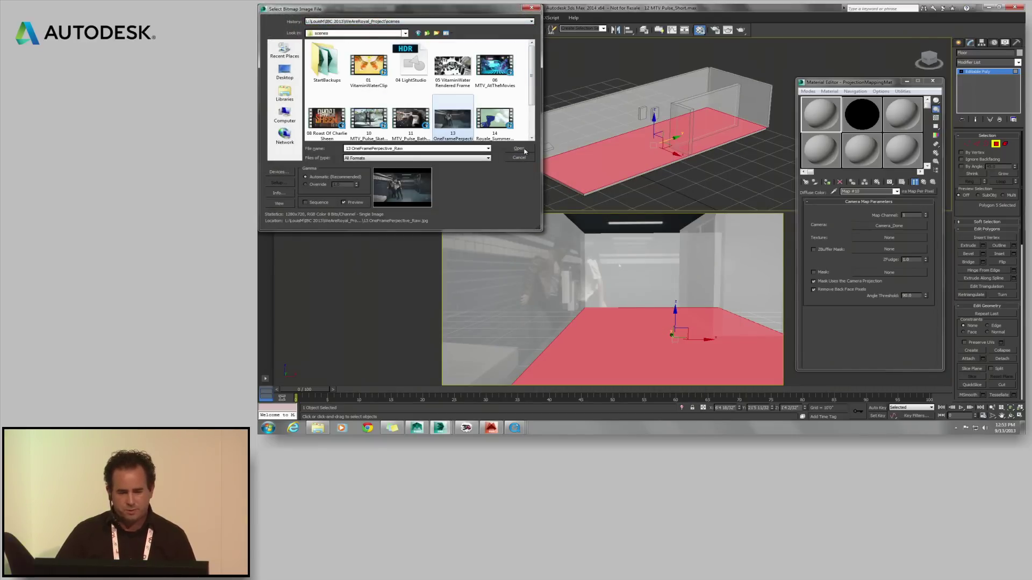
left_click(519, 148)
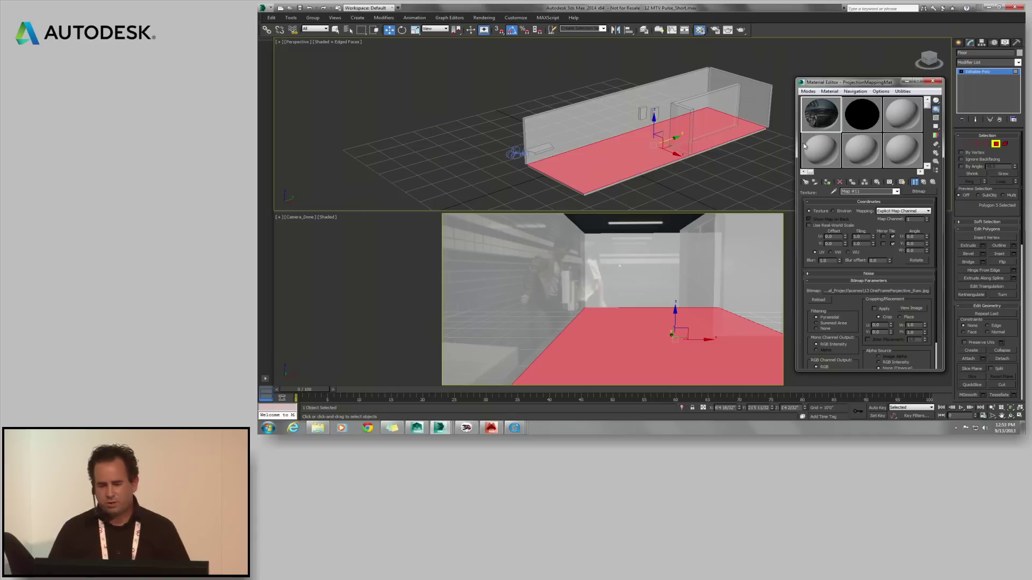
left_click(936, 81)
key("4")
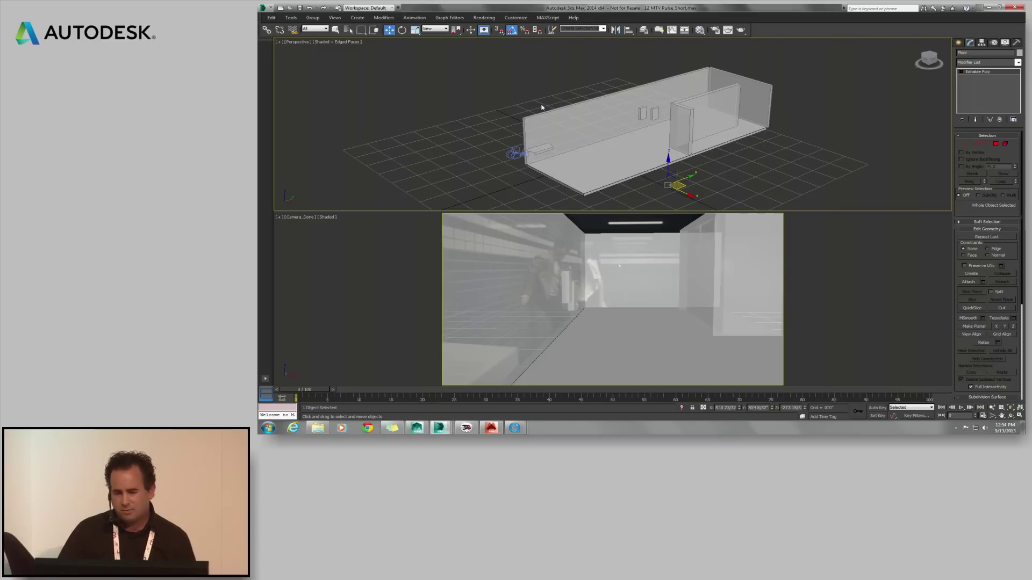
- Set up Render To Texture for the floor with a DiffuseMap output element targeting the Diffuse Color slot
left_click(485, 18)
mouse_move(485, 30)
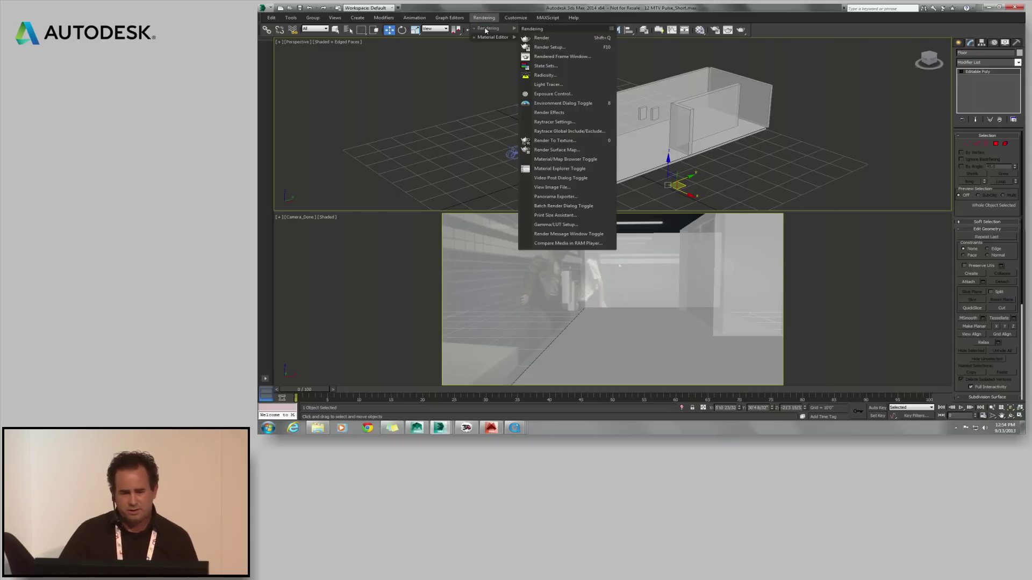
left_click(556, 141)
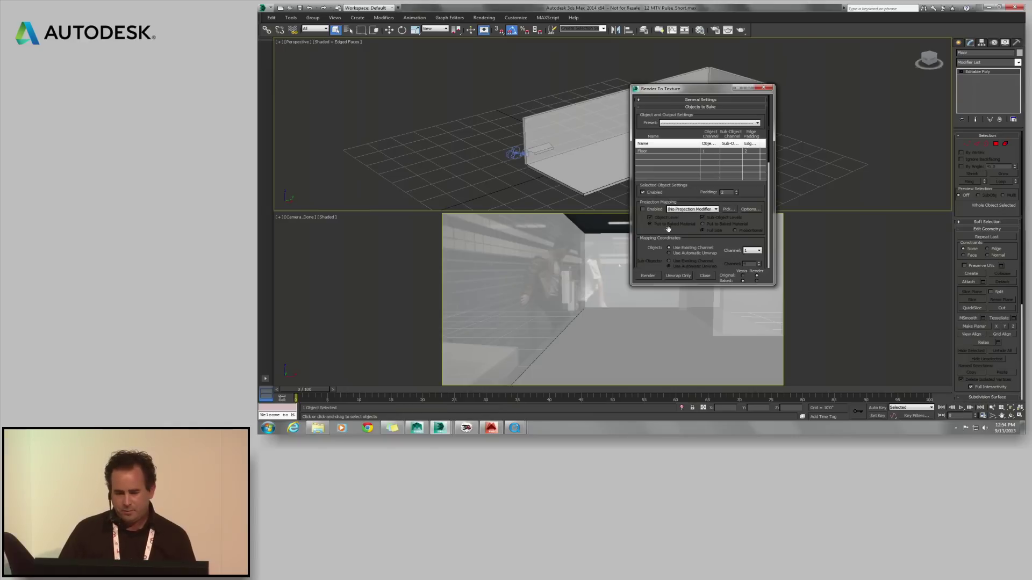
scroll(672, 168, "down", 3)
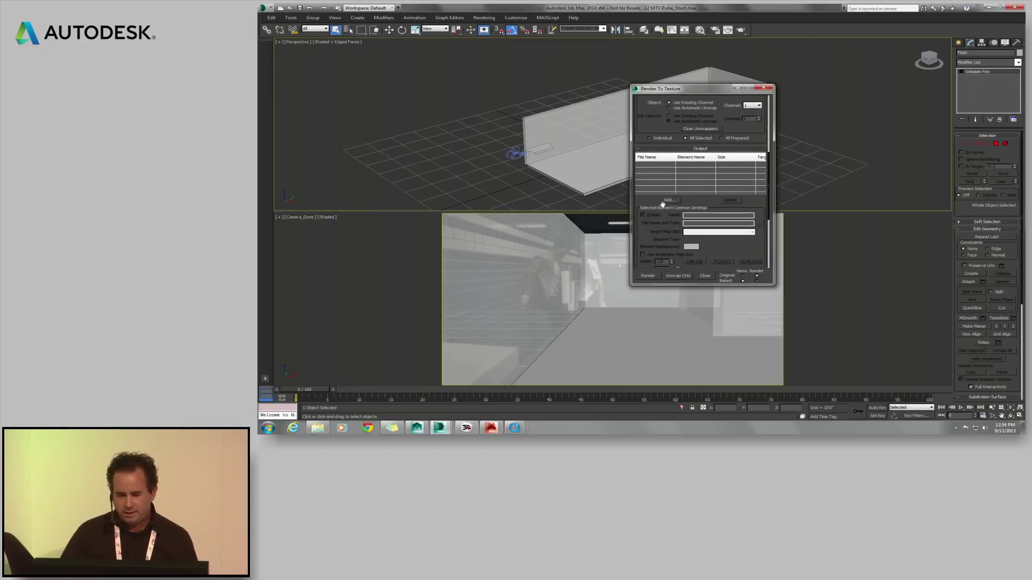
left_click(670, 202)
left_click(621, 193)
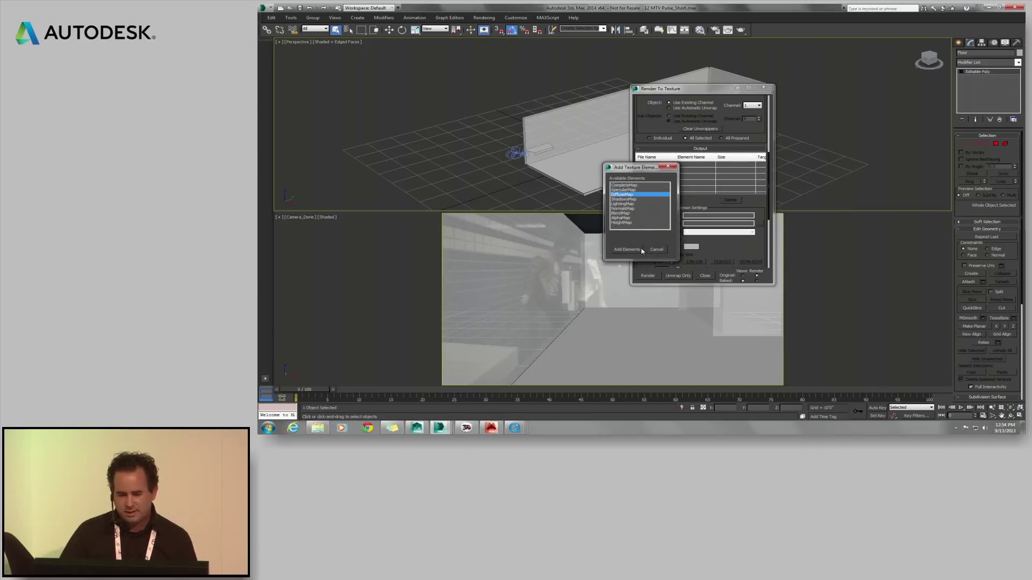
left_click(627, 249)
scroll(749, 195, "down", 1)
left_click(750, 236)
- Set the element's output file to the existing RTTDemo JPEG in the sceneassets images folder, overwriting it with the default JPEG settings
left_click(759, 198)
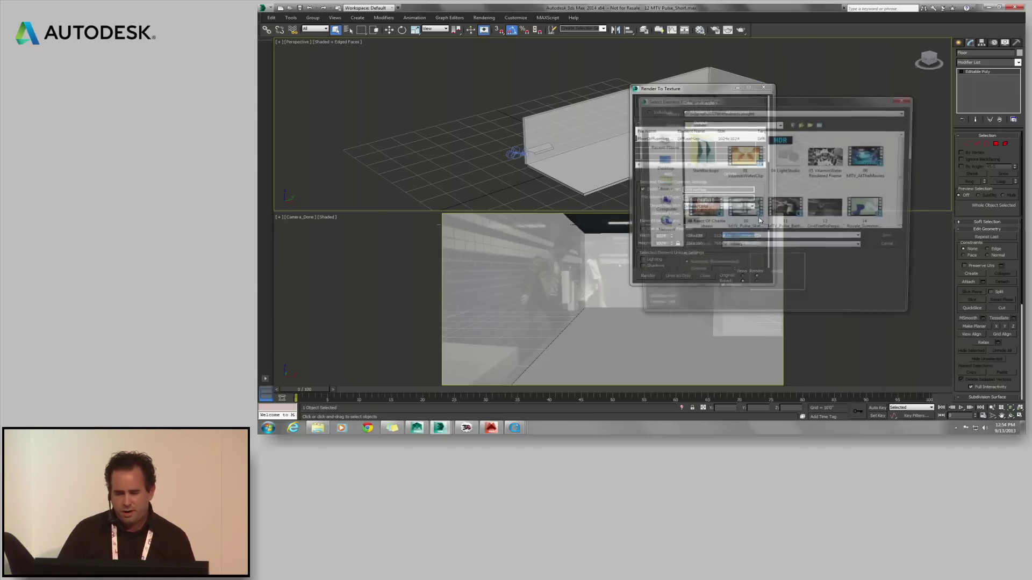
left_click(791, 111)
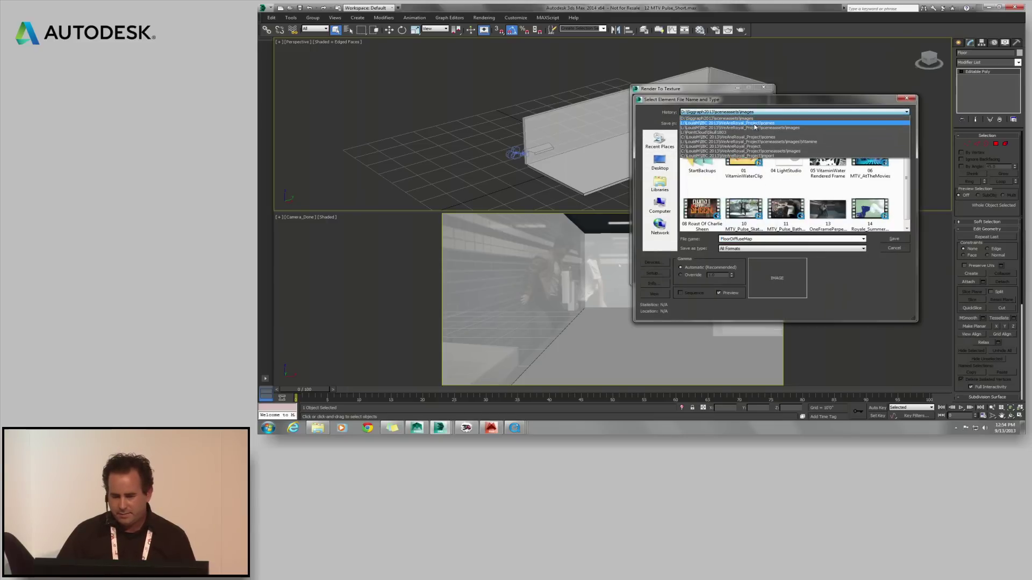
left_click(757, 127)
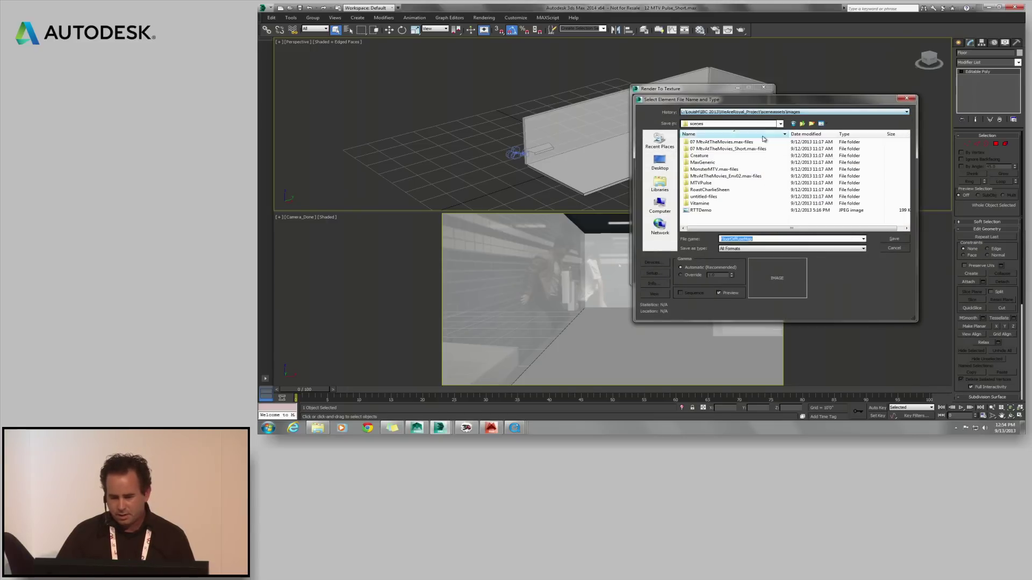
left_click(697, 212)
left_click(893, 240)
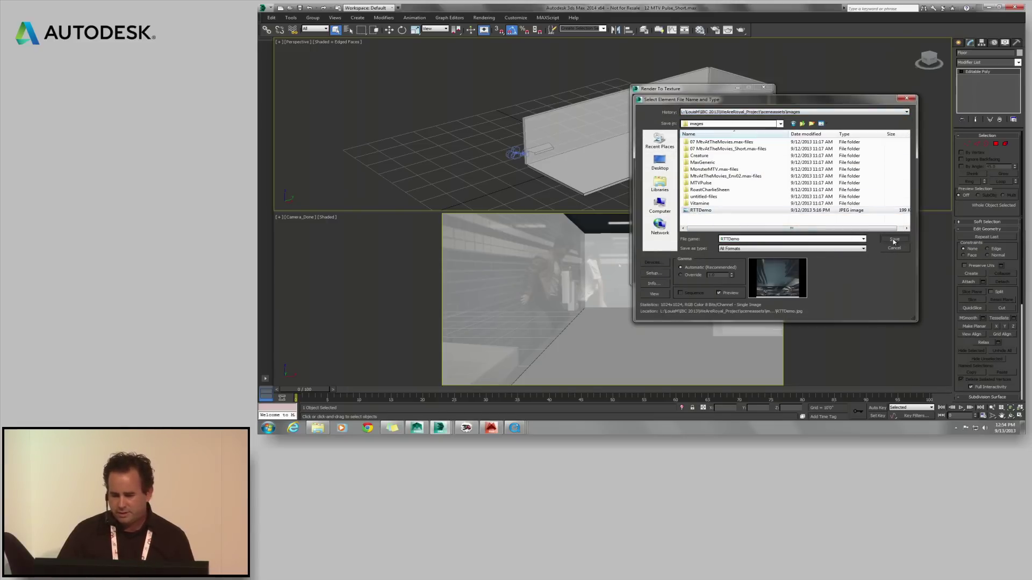
left_click(666, 240)
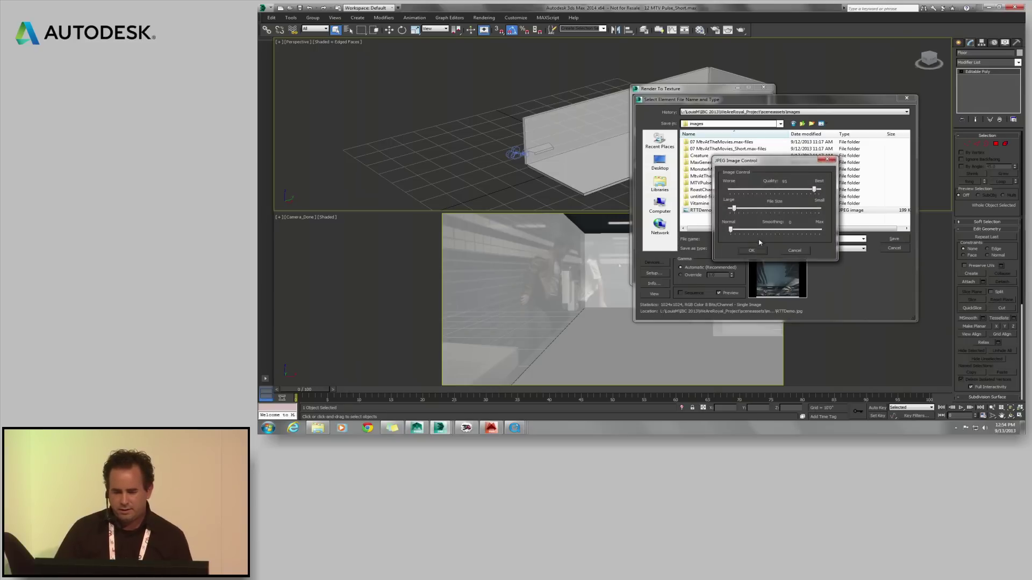
left_click(762, 249)
- Choose to create a new baked material, render the floor's diffuse texture, and close the rendered image and baking dialog
left_click_drag(724, 221, 717, 118)
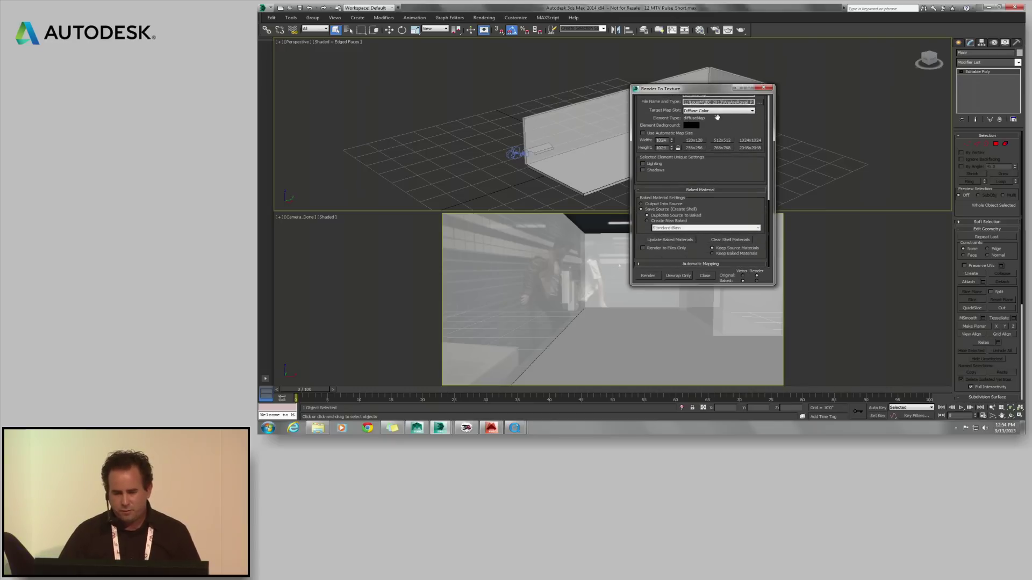
left_click(657, 221)
left_click(647, 276)
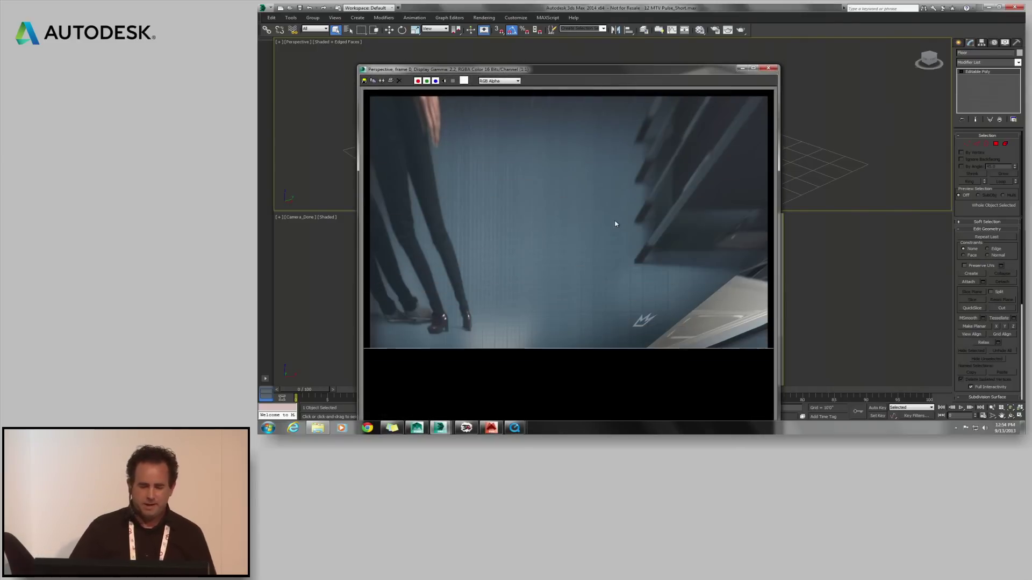
left_click(768, 68)
left_click(762, 88)
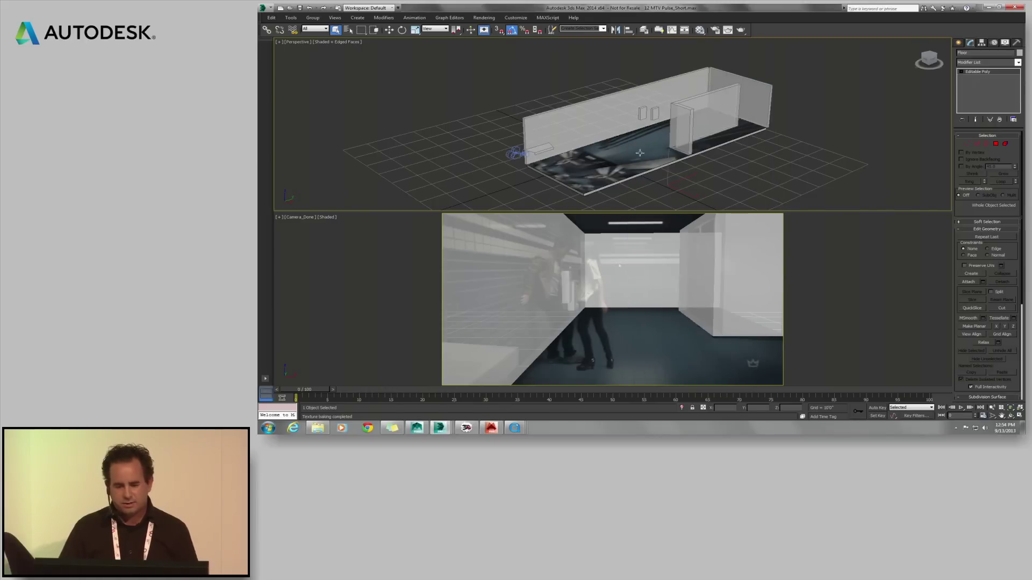
- Inspect the baked floor in perspective and restore the scene state with the photo projected onto the walls as well
middle_click_drag(643, 150, 612, 154, "alt")
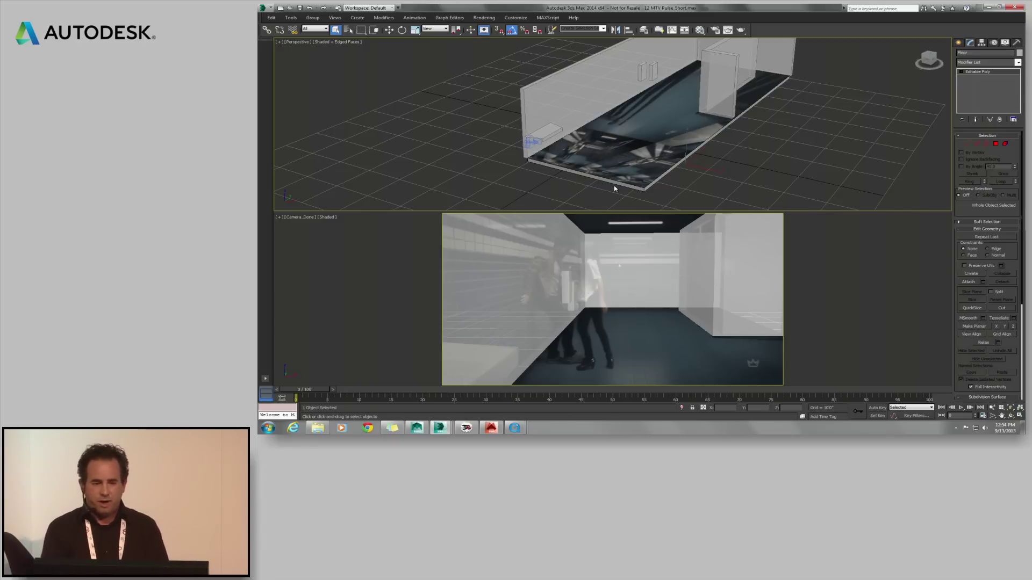
middle_click_drag(683, 161, 700, 169, "alt")
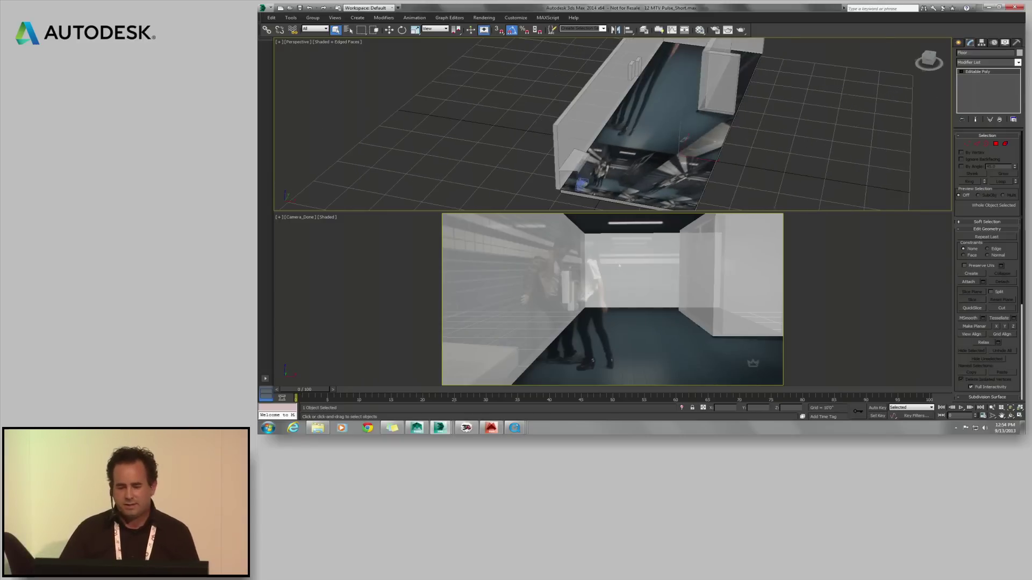
scroll(691, 155, "up", 1)
scroll(687, 151, "down", 1)
right_click(685, 146)
mouse_move(736, 140)
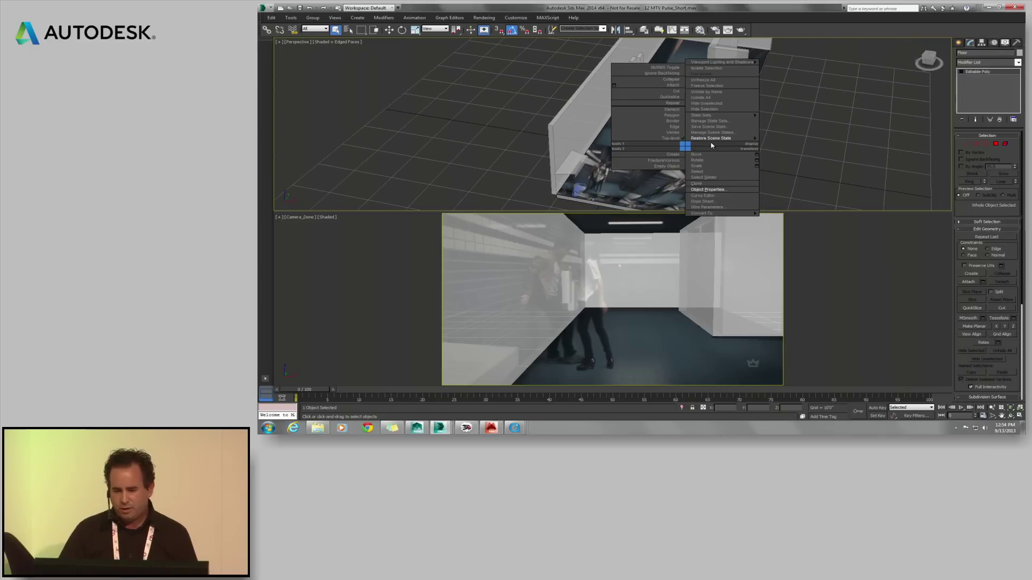
left_click(784, 132)
middle_click_drag(727, 180, 629, 100, "alt")
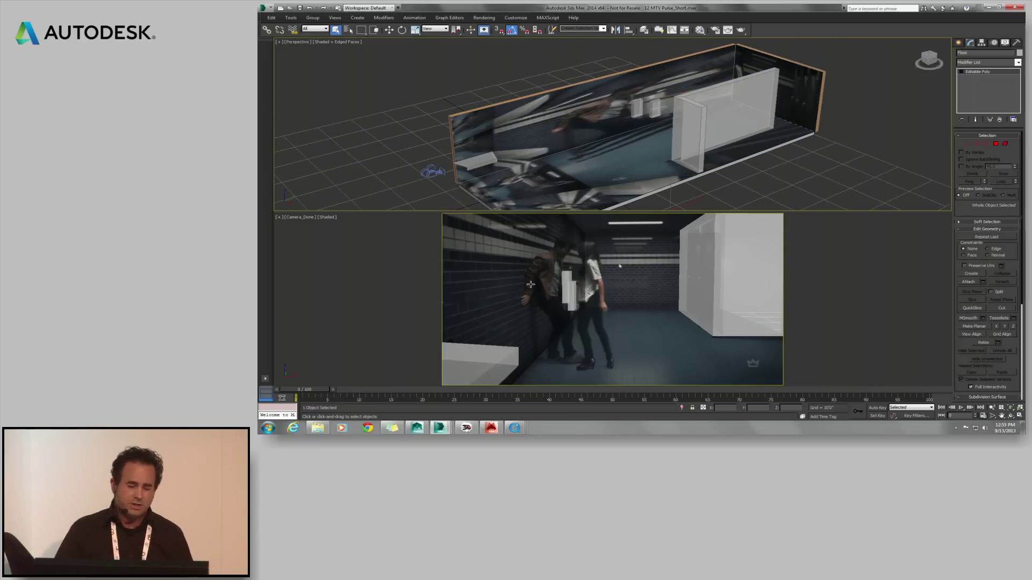
middle_click_drag(670, 141, 628, 138, "alt")
- Draw a closed jagged line outline on the floor with AutoGrid, running between the couple's wall and the stalls
left_click(958, 42)
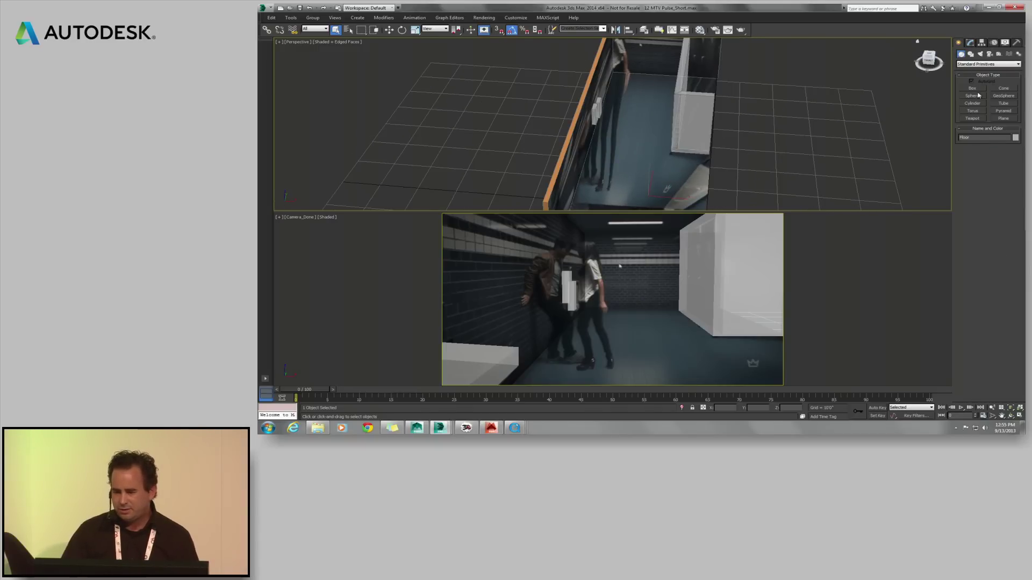
left_click(970, 54)
left_click(972, 94)
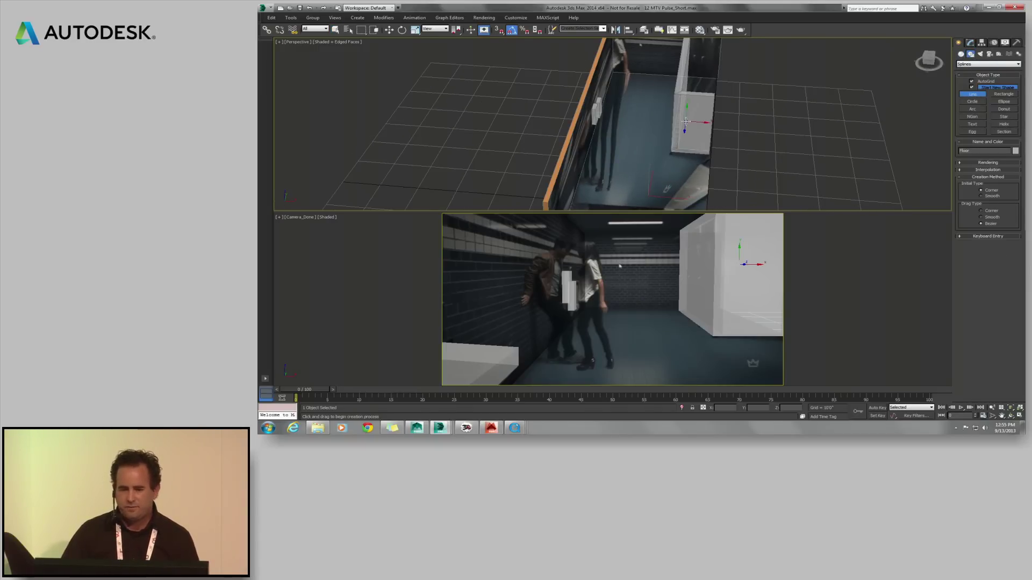
middle_click_drag(678, 121, 626, 133, "alt")
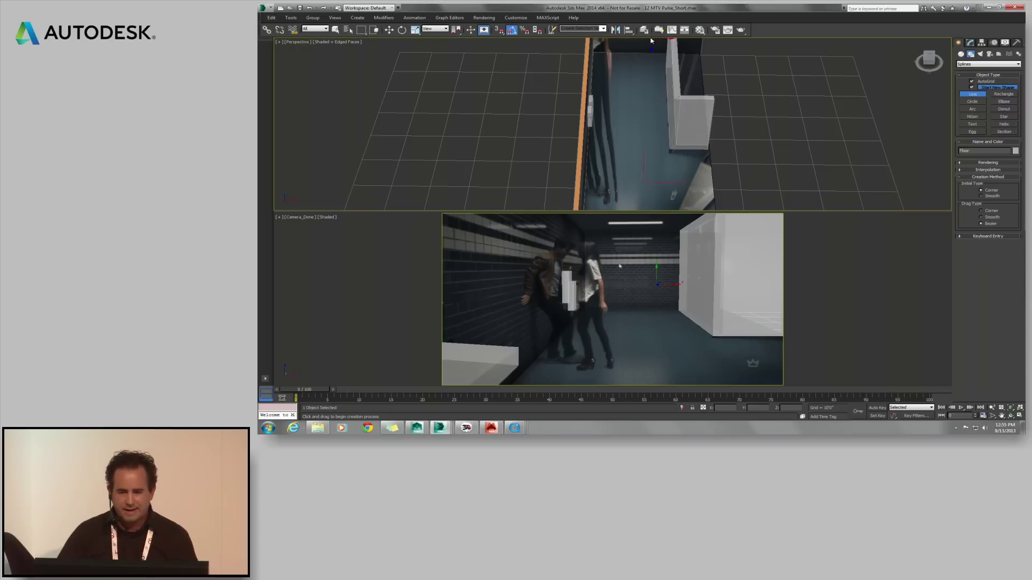
left_click(633, 62)
left_click(623, 67)
left_click(612, 87)
left_click(624, 93)
left_click(616, 107)
left_click(626, 121)
left_click(618, 128)
left_click(626, 146)
left_click(622, 160)
left_click(632, 175)
left_click(625, 185)
left_click(638, 192)
left_click(658, 188)
left_click(666, 188)
left_click(675, 178)
left_click(677, 168)
left_click(665, 161)
left_click(656, 149)
left_click(662, 143)
left_click(653, 132)
left_click(660, 126)
left_click(649, 116)
left_click(660, 110)
left_click(648, 98)
left_click(658, 92)
left_click(654, 69)
left_click(642, 69)
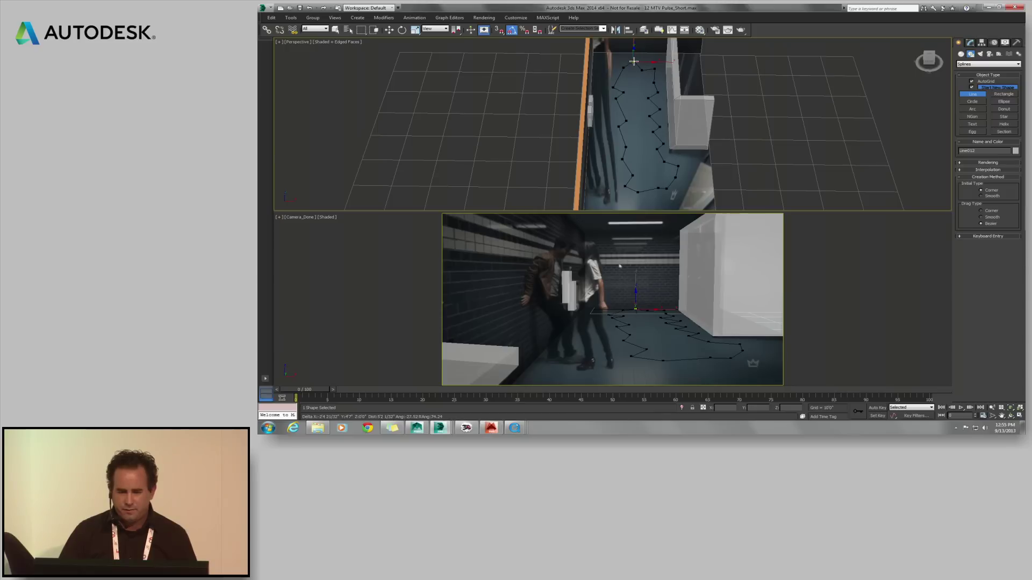
left_click(633, 62)
left_click(628, 237)
- Extrude the jagged outline upward with Cap Start and Cap End turned off
left_click(970, 42)
left_click(983, 63)
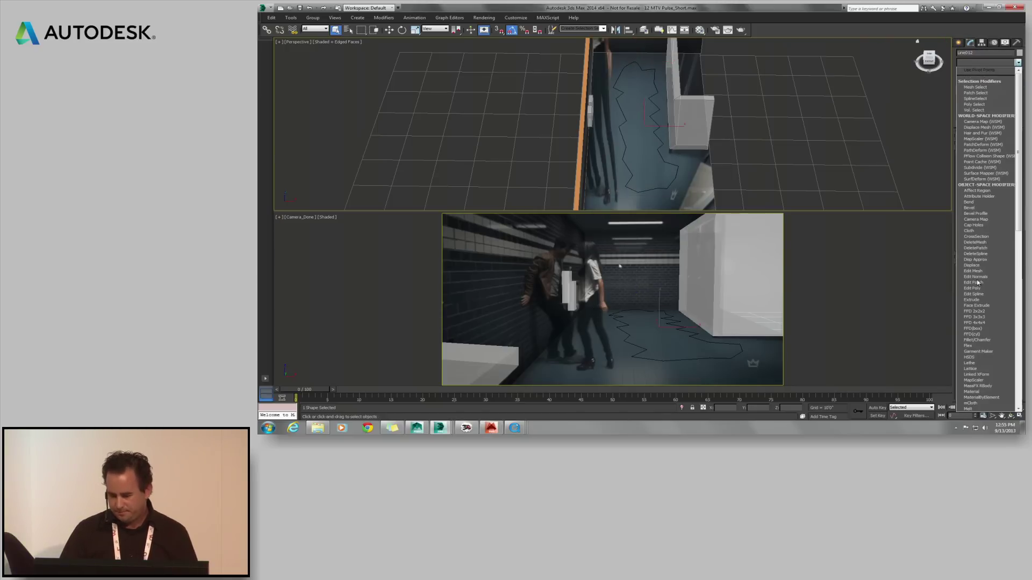
left_click(979, 300)
left_click(978, 164)
left_click(978, 171)
mouse_move(1010, 145)
left_mouse_down()
mouse_move(1010, 115)
mouse_move(1010, 126)
left_mouse_up()
- Move the extruded outline down so it passes through the floor
middle_click_drag(833, 150, 765, 130, "alt")
key("w")
left_click_drag(642, 108, 642, 125)
middle_click_drag(722, 158, 696, 141, "alt")
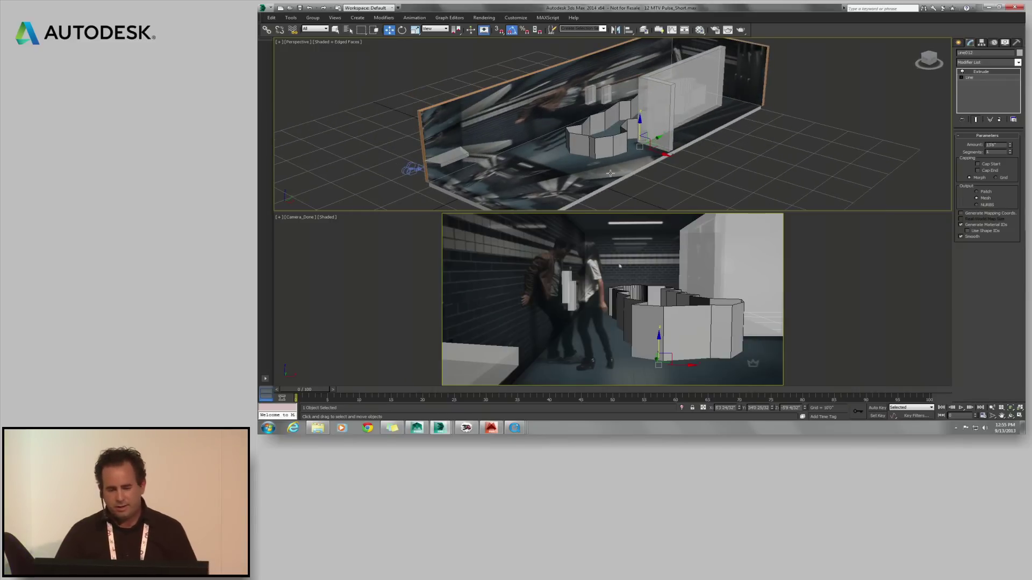
- Cut the floor with a ProCutter made from the extruded outline, using Auto Extract Mesh, Explode By Elements, Stock Outside Cutter and Stock Inside Cutter
left_click(960, 44)
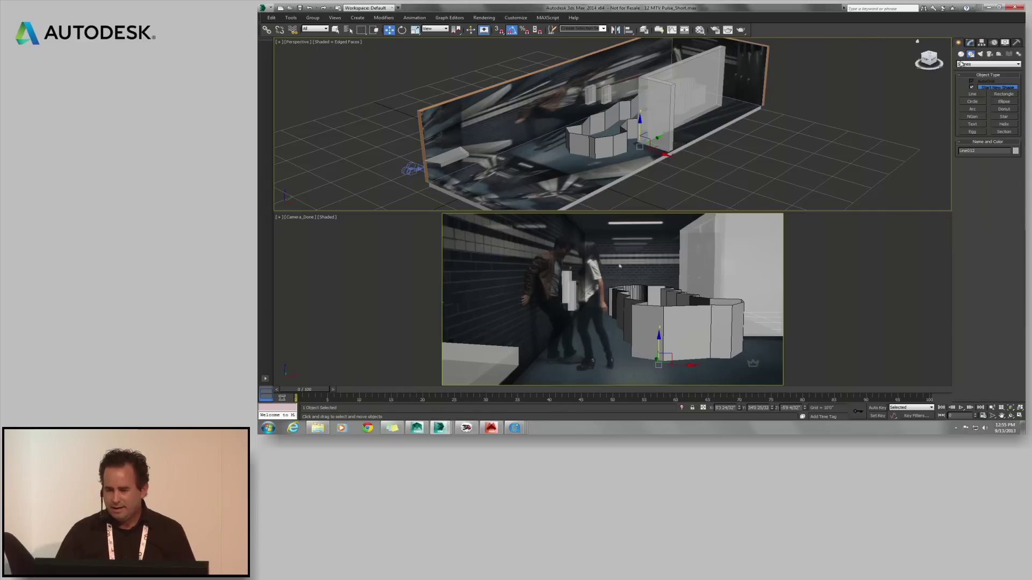
left_click(970, 64)
left_click(970, 80)
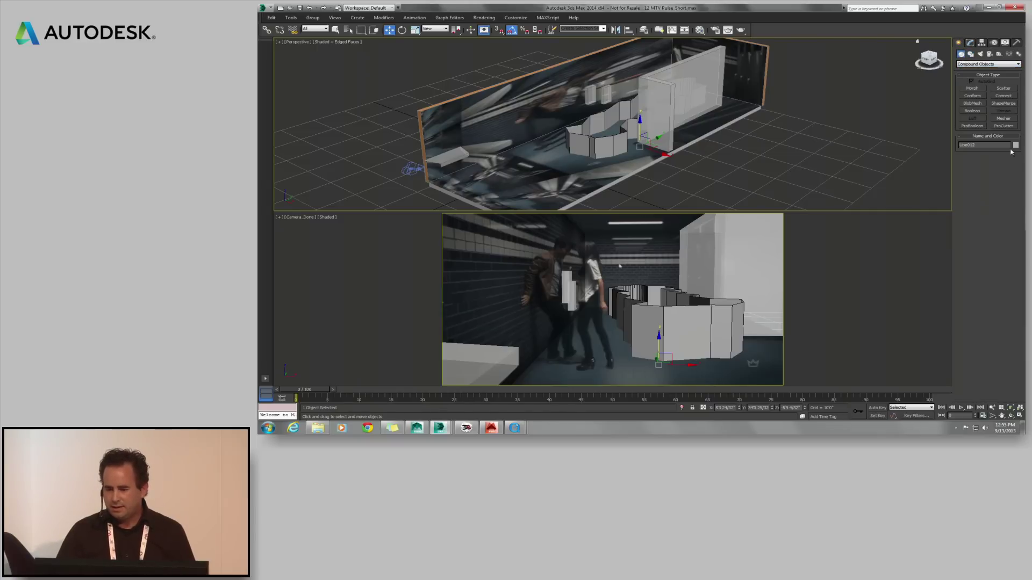
left_click(1006, 127)
left_click(966, 200)
left_click(970, 237)
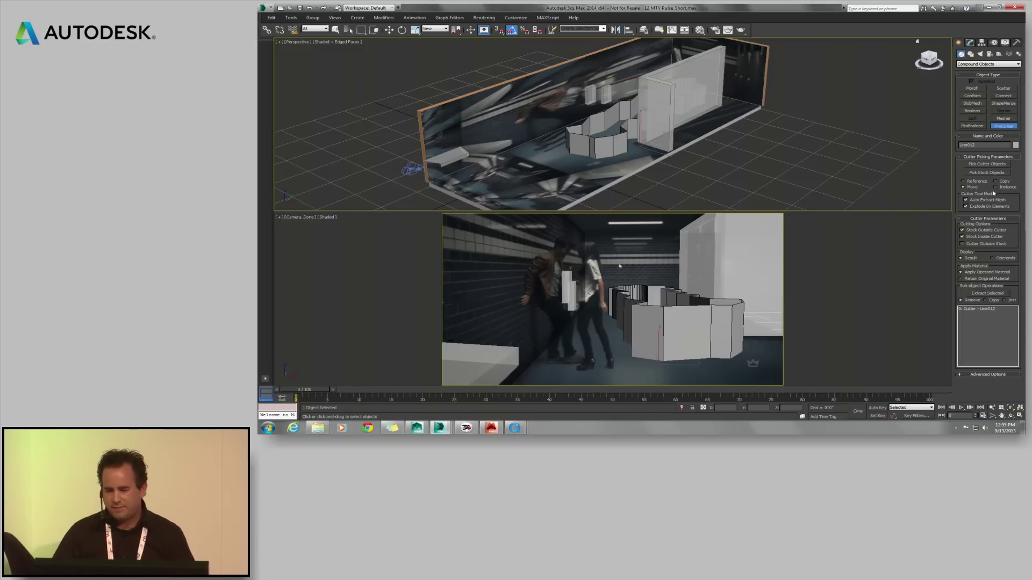
left_click(986, 173)
left_click(608, 166)
- Delete the leftover cutter object and check the separated floor pieces by selecting them
key("w")
key("Delete")
left_click(607, 149)
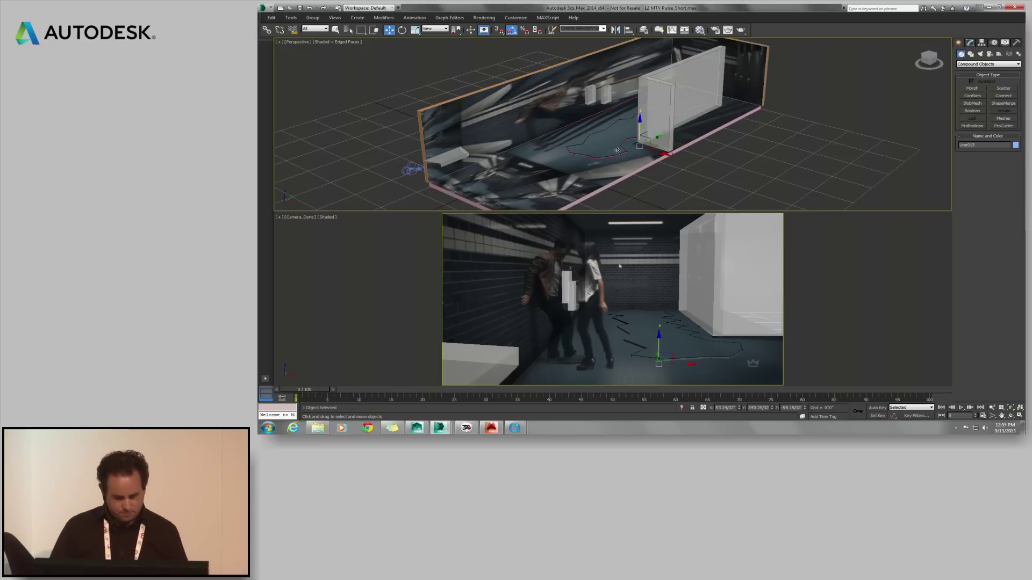
left_click_drag(639, 129, 590, 170)
left_click(538, 174)
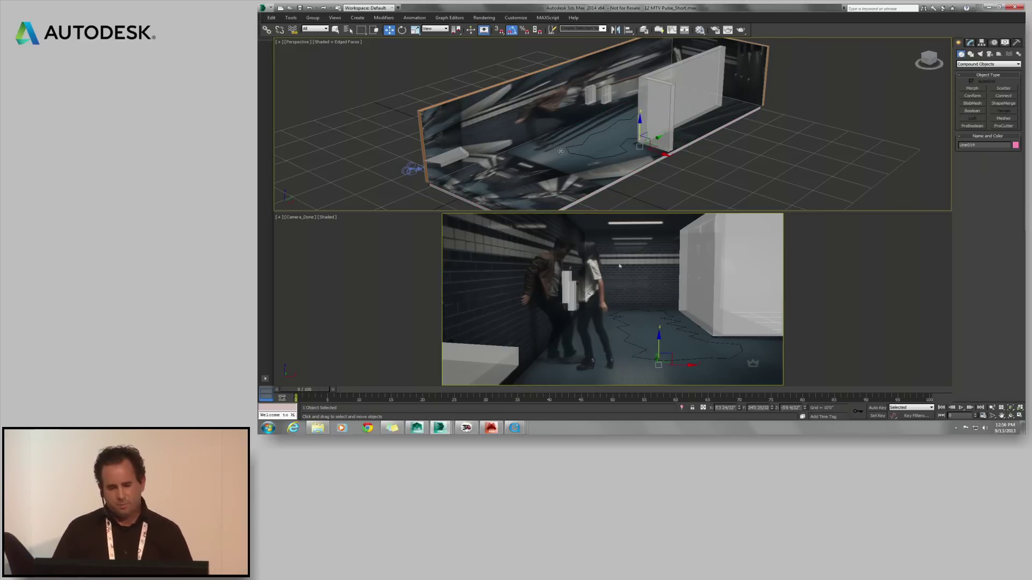
middle_click_drag(575, 157, 579, 160, "alt")
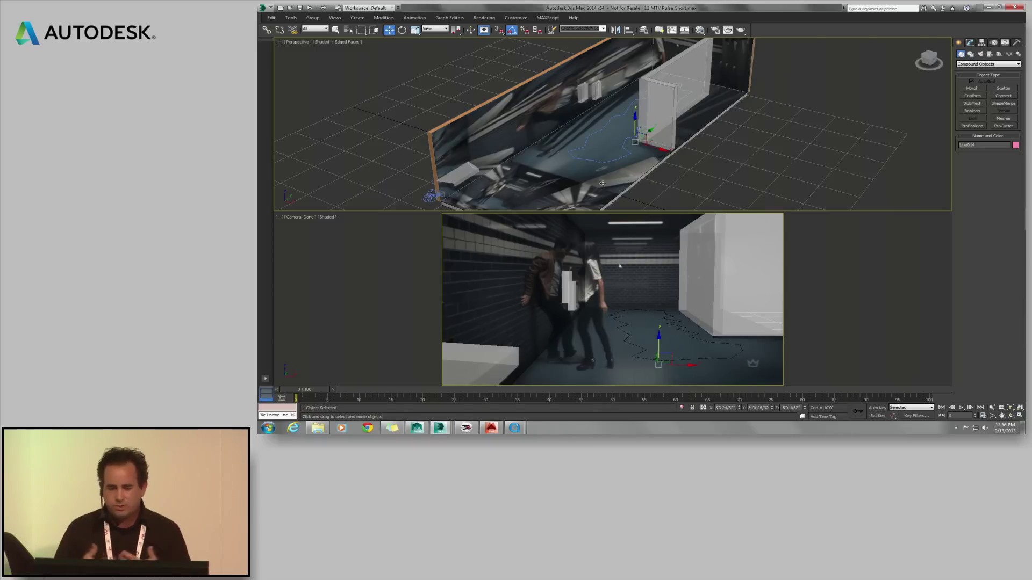
- Assign a plain light grey material to the outer floor piece around the jagged cut-out
left_click(699, 29)
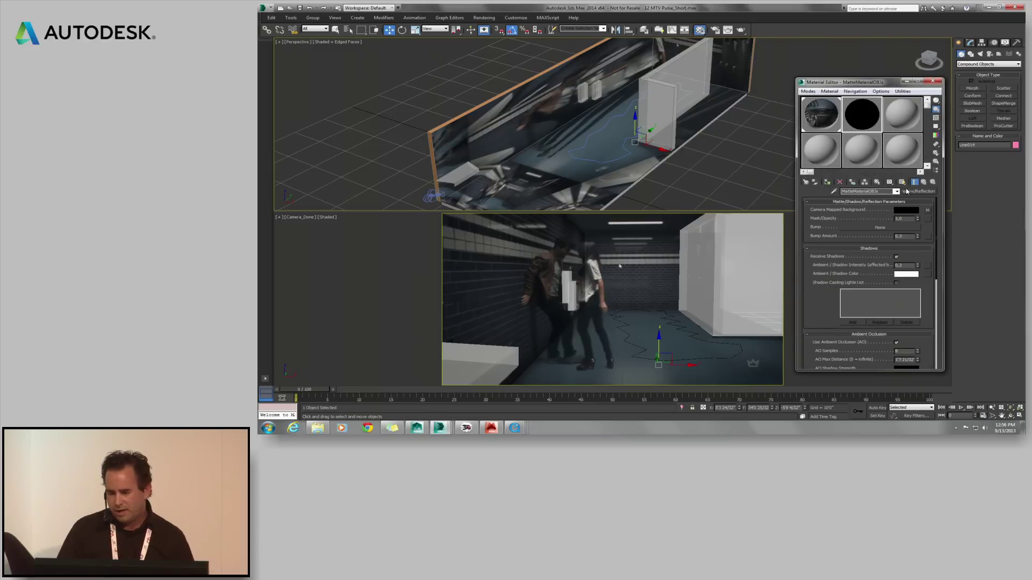
left_click_drag(583, 198, 585, 198)
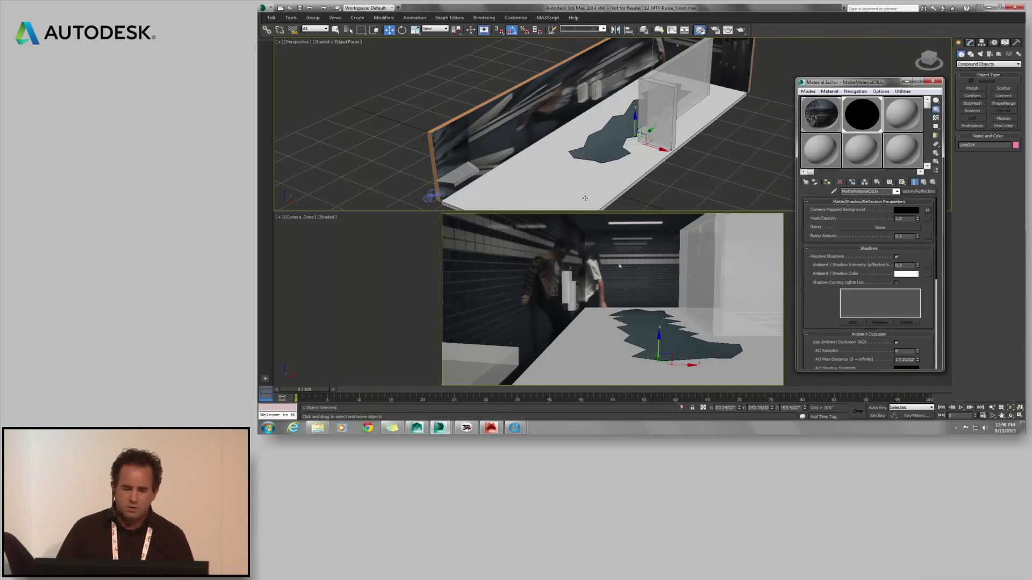
left_click(935, 82)
- Break the jagged floor cut-out into 50 pieces with the Fracture Voronoi script
left_click(609, 144)
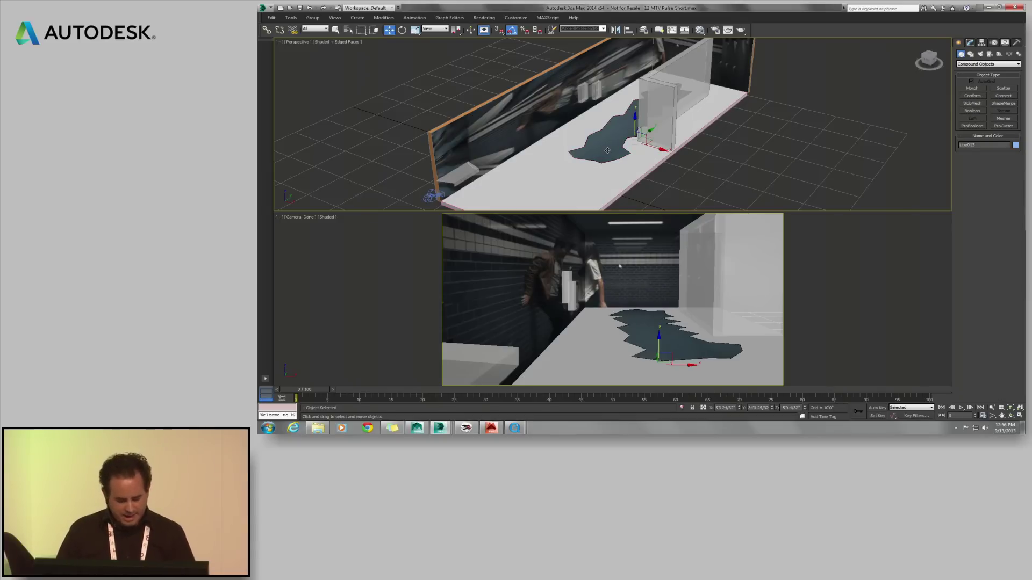
right_click(417, 92)
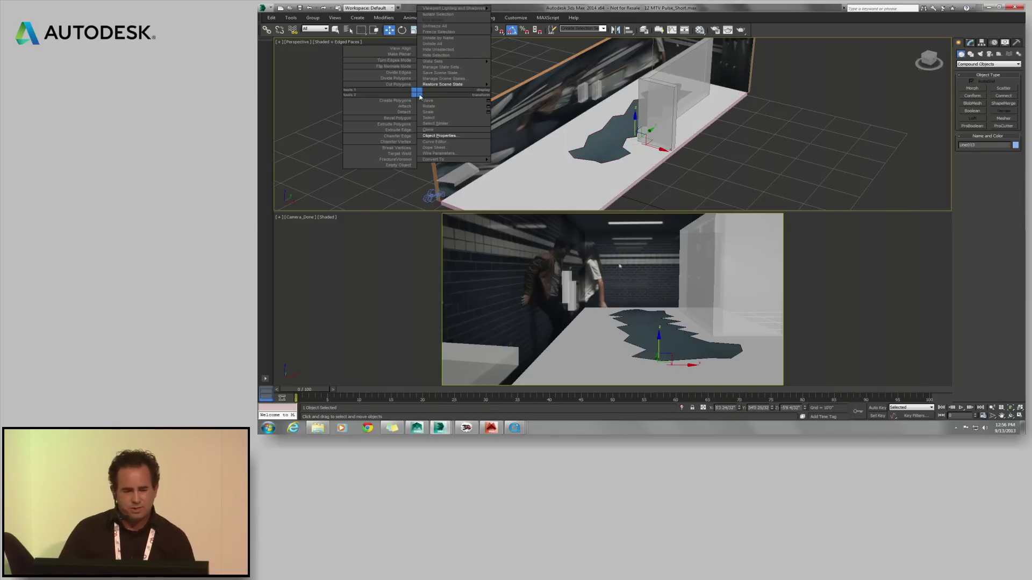
left_click(396, 159)
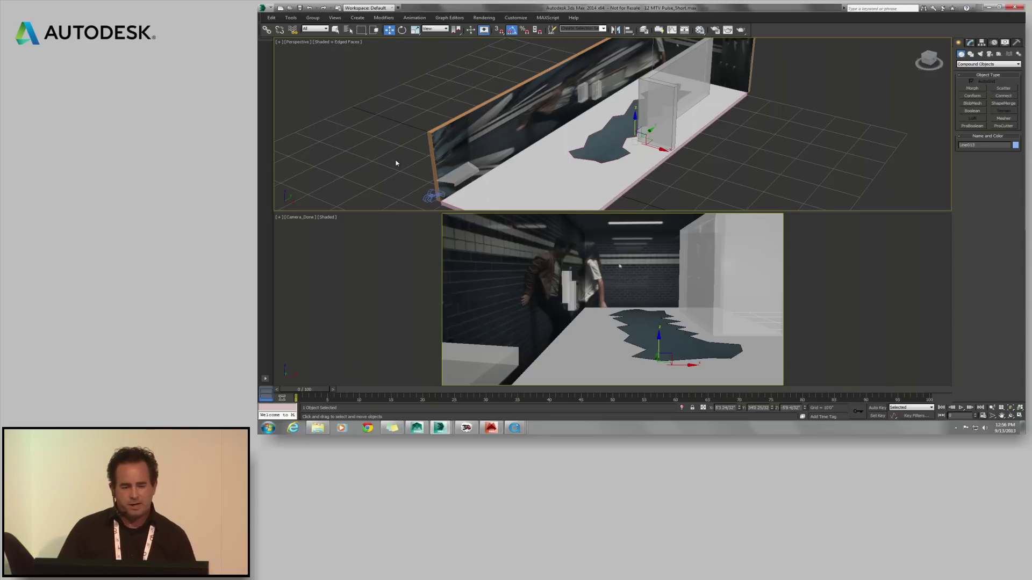
left_click_drag(304, 63, 315, 63)
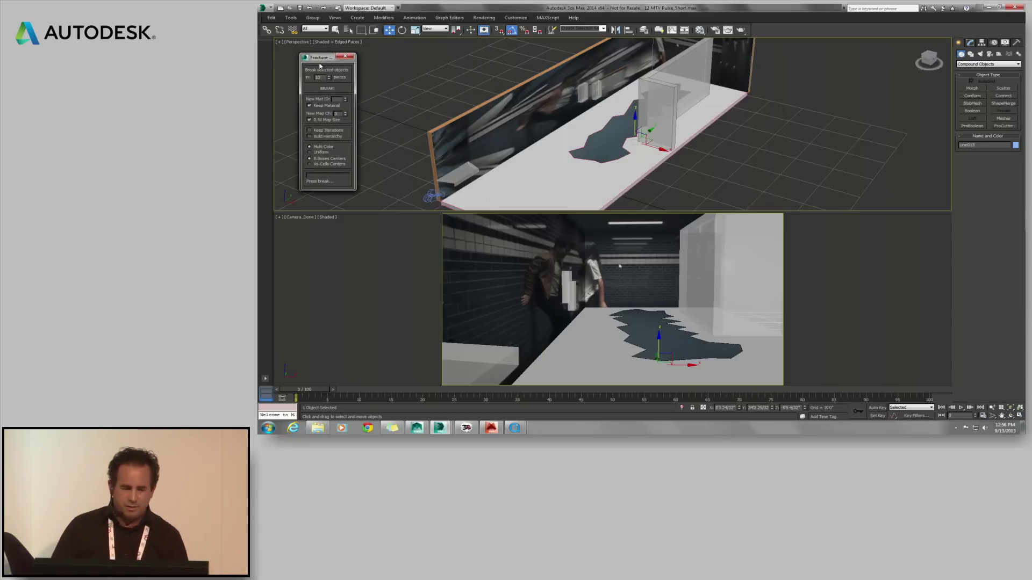
double_click(318, 77)
type("50")
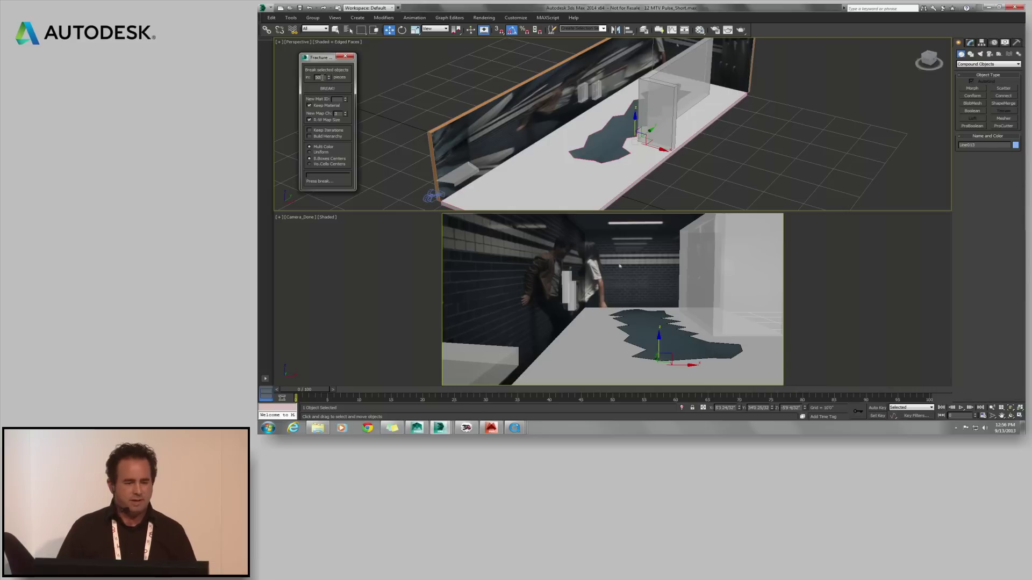
left_click(328, 89)
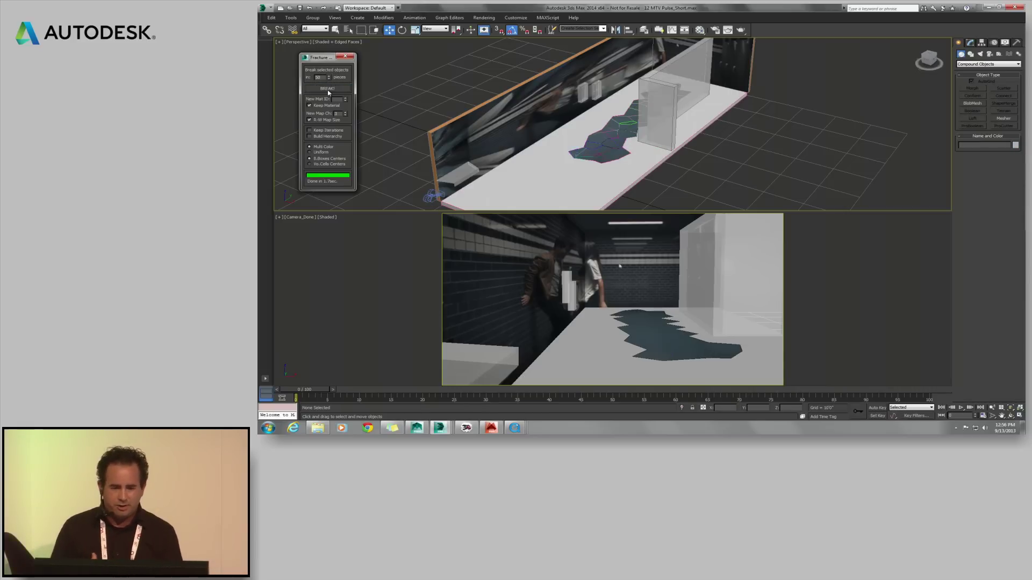
left_click(345, 56)
- Restore the 03 Final Debris scene state and inspect the fractured floor and wall areas in perspective
middle_click_drag(515, 111, 531, 123, "alt")
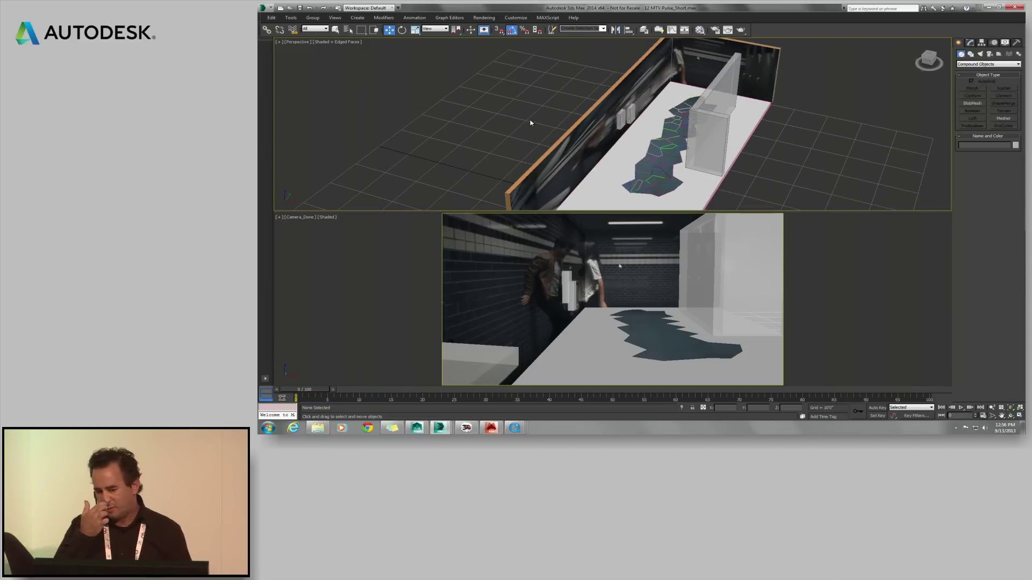
right_click(658, 127)
mouse_move(681, 120)
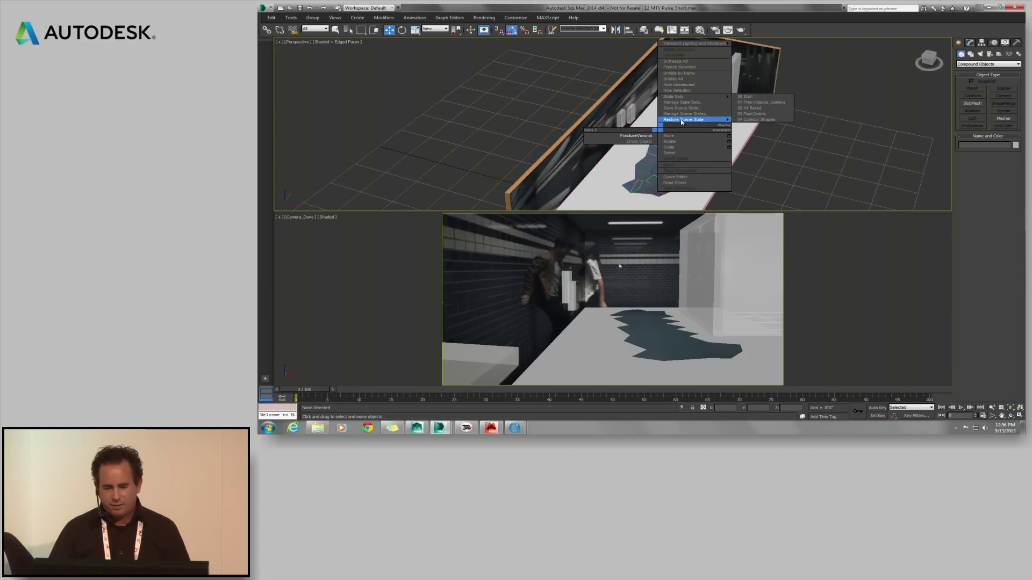
left_click(743, 116)
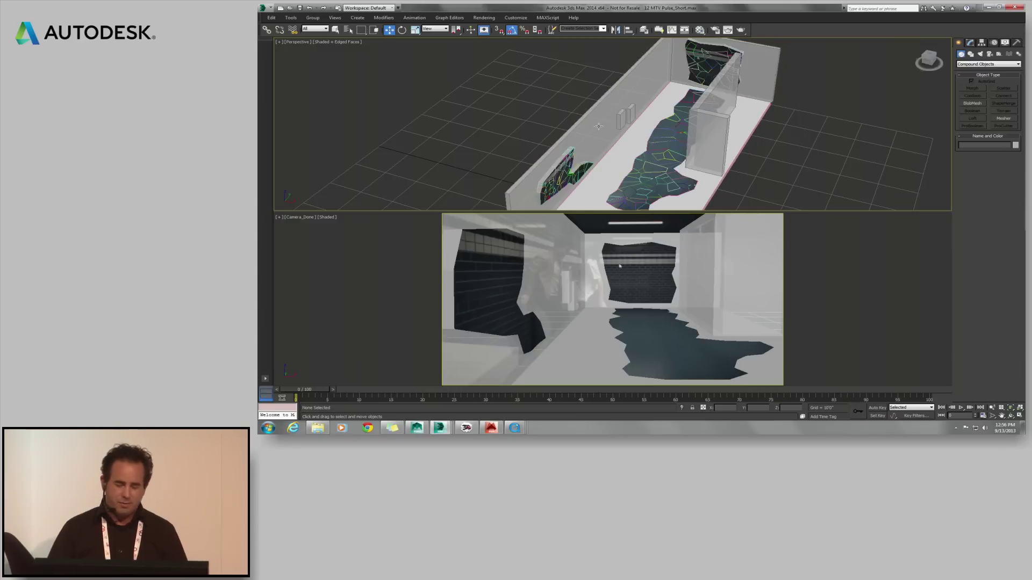
middle_click_drag(689, 124, 666, 138, "alt")
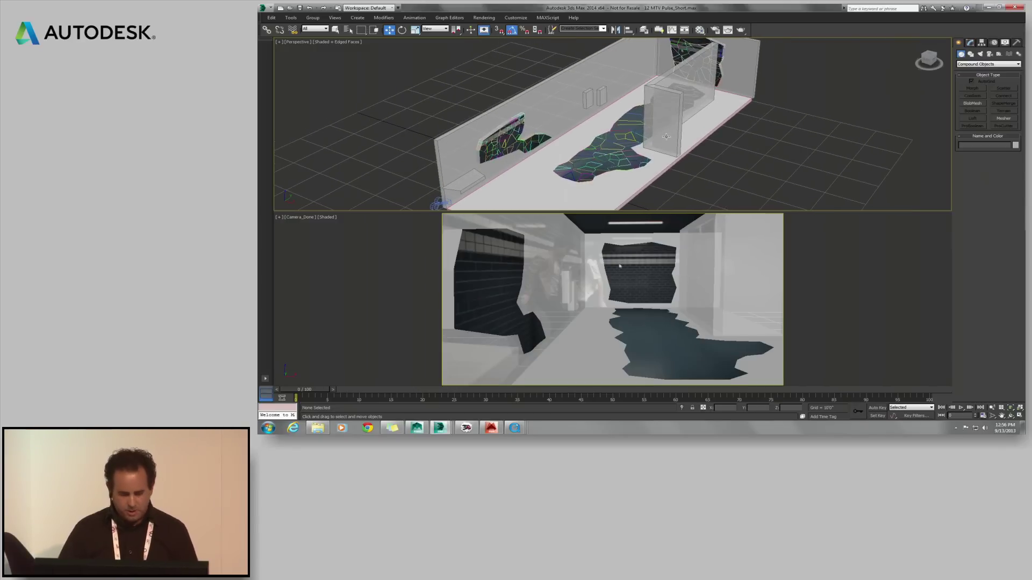
scroll(665, 137, "down", 4)
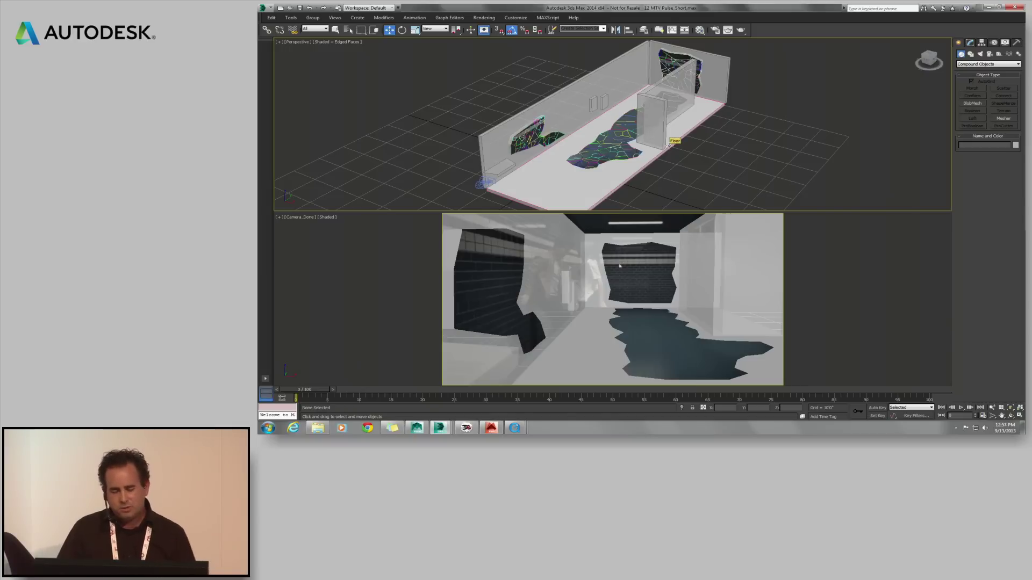
middle_click_drag(715, 168, 707, 164, "alt")
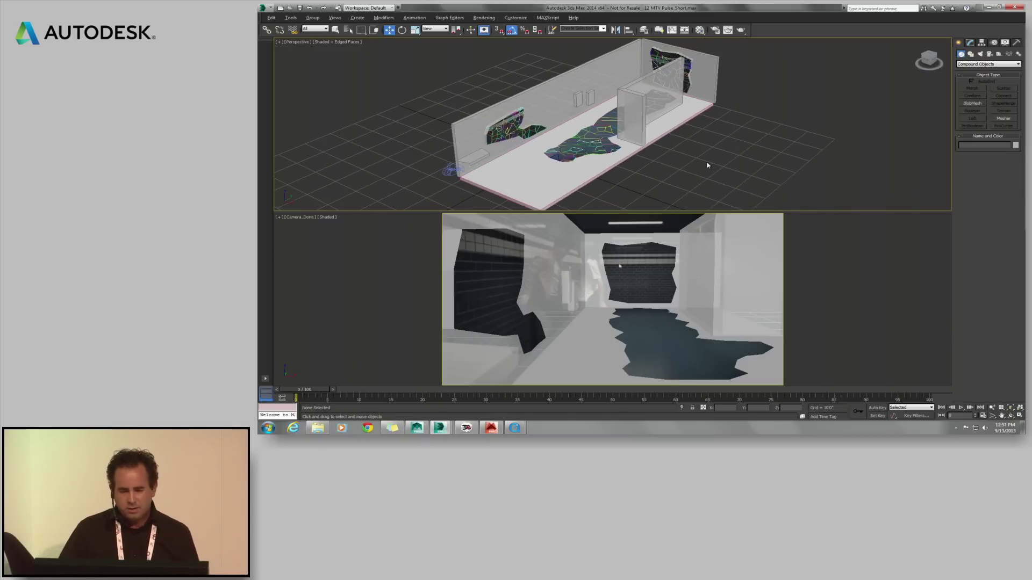
- Create an mParticles Flow in Particle View, play its default simulation and rewind to the first frame
key("6")
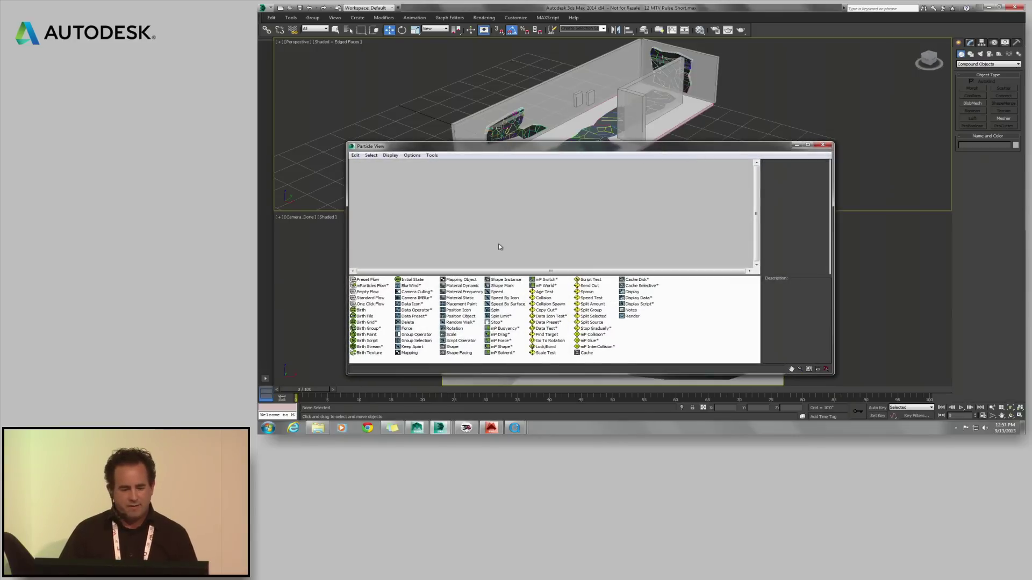
left_click_drag(371, 286, 491, 182)
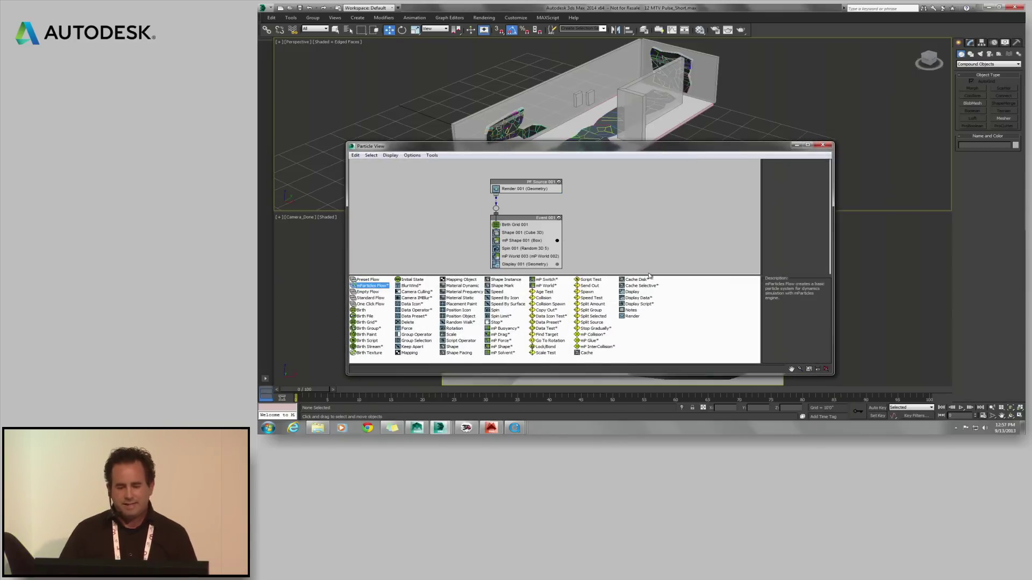
key("/")
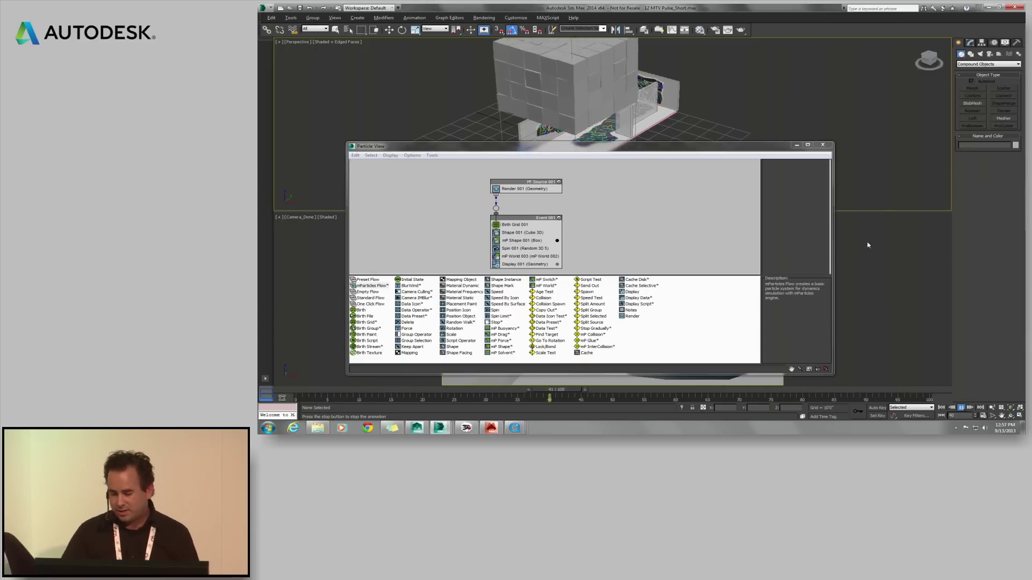
left_click(961, 407)
left_click(941, 408)
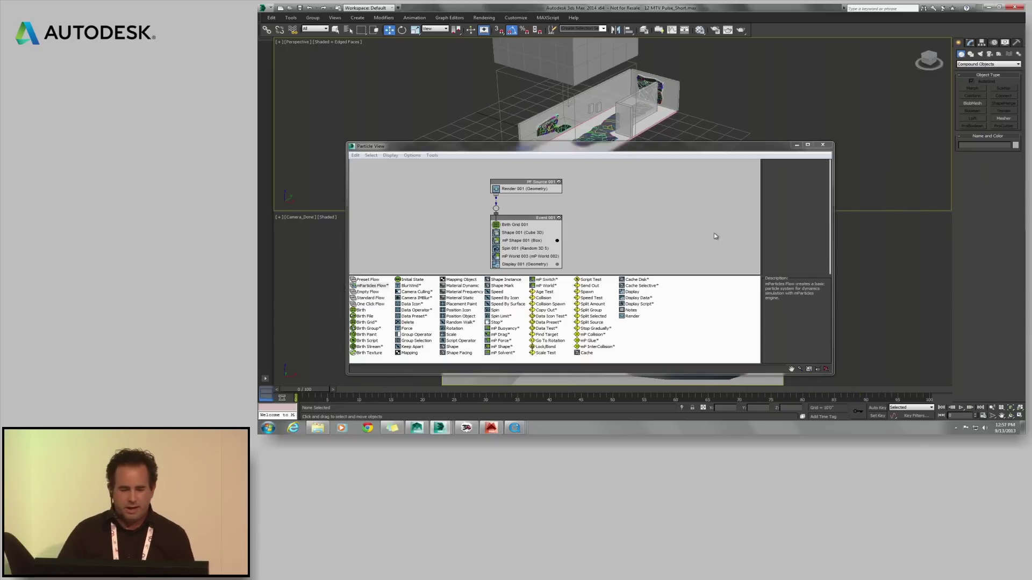
- Replace the Birth Grid operator in the event with a Birth Group operator
left_click(515, 225)
left_click_drag(368, 328, 521, 228)
left_click(520, 228)
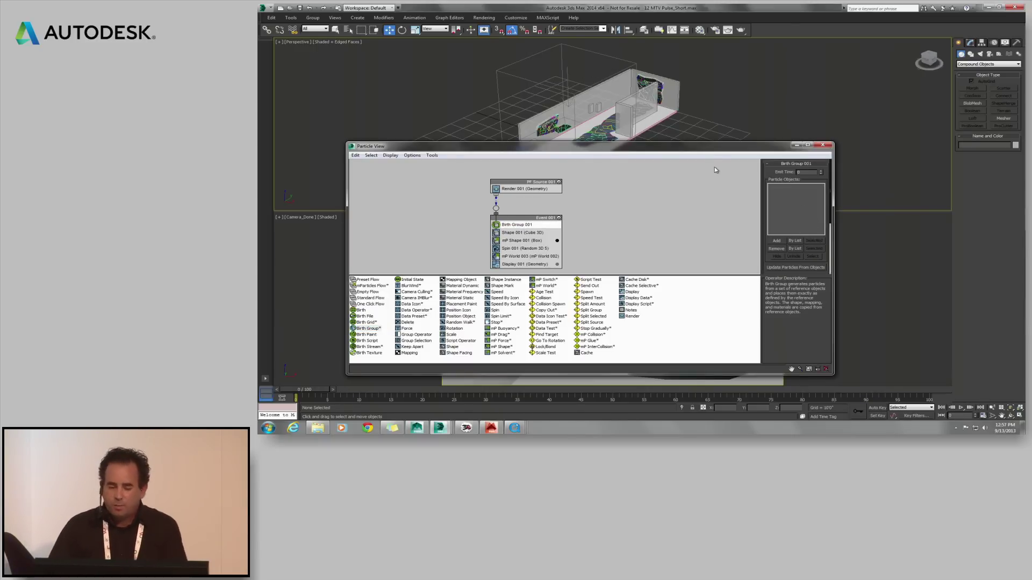
- Select all similar floor and wall debris pieces, add them to the Birth Group's particle objects and hide the originals
left_click(613, 129)
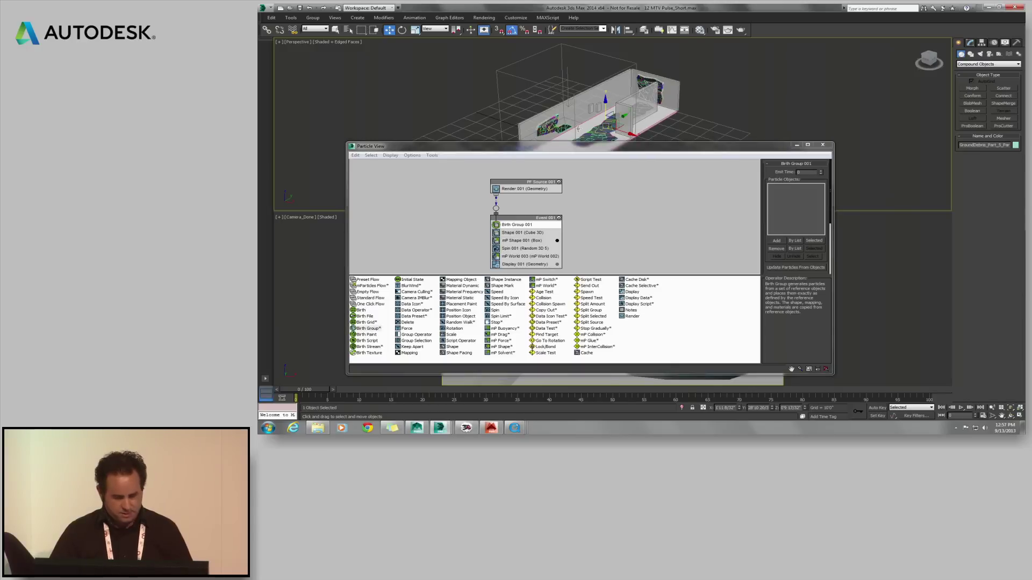
left_click(549, 126, "ctrl")
left_click(647, 83, "ctrl")
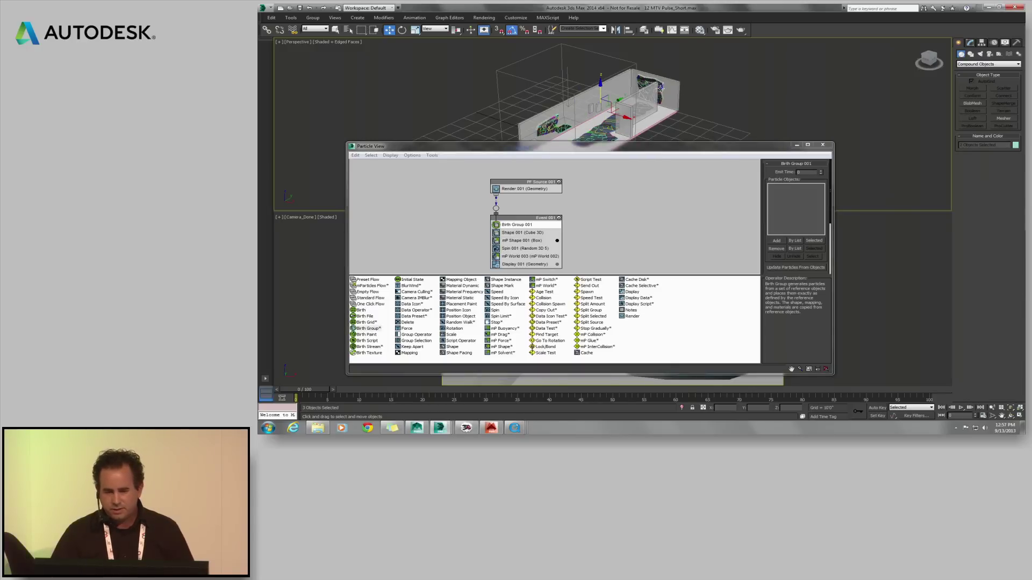
right_click(698, 91)
left_click(722, 123)
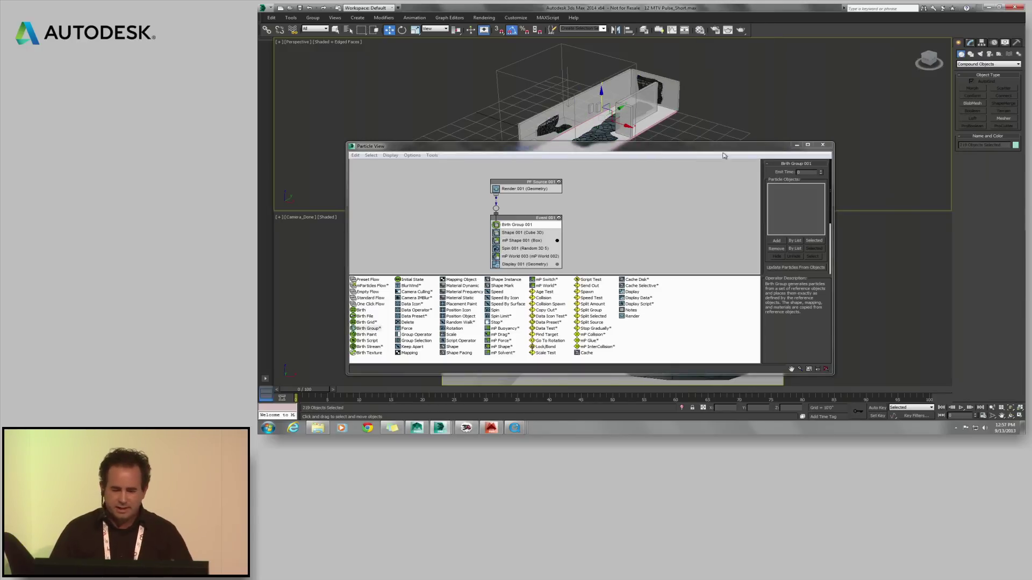
left_click(812, 241)
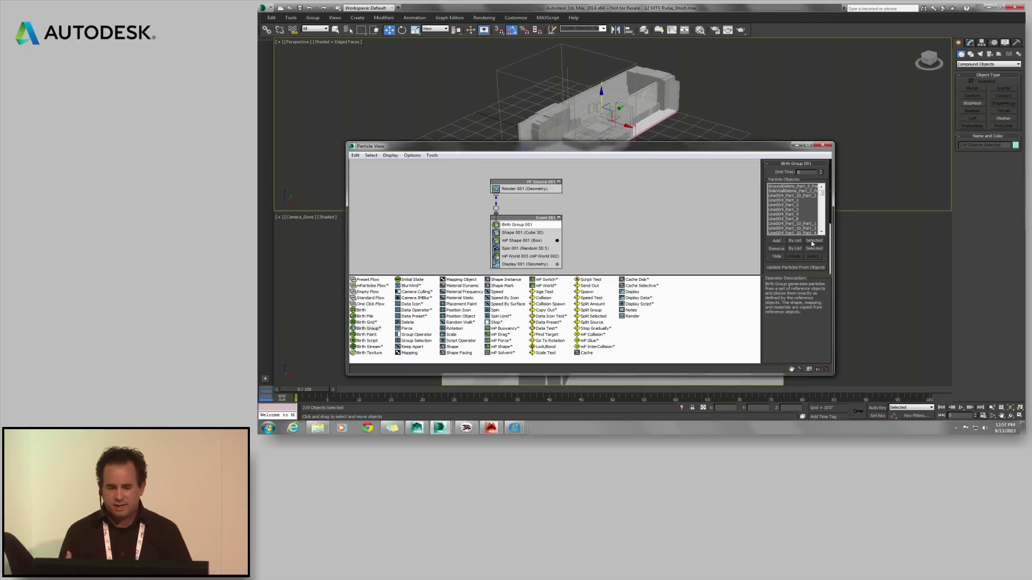
left_click(777, 256)
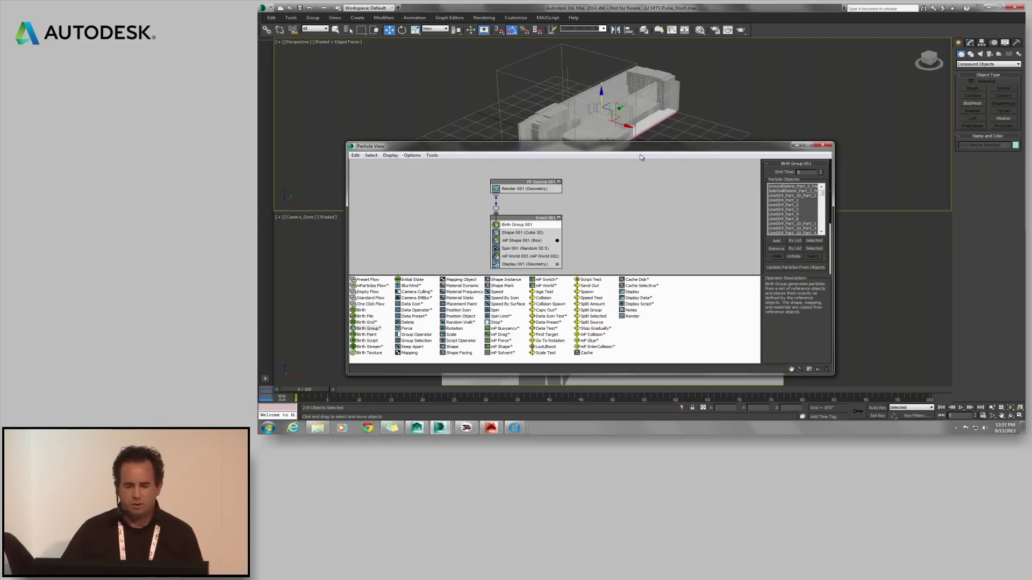
- Delete the cube Shape operator from the event, then play the debris simulation and rewind to the start
scroll(649, 134, "up", 5)
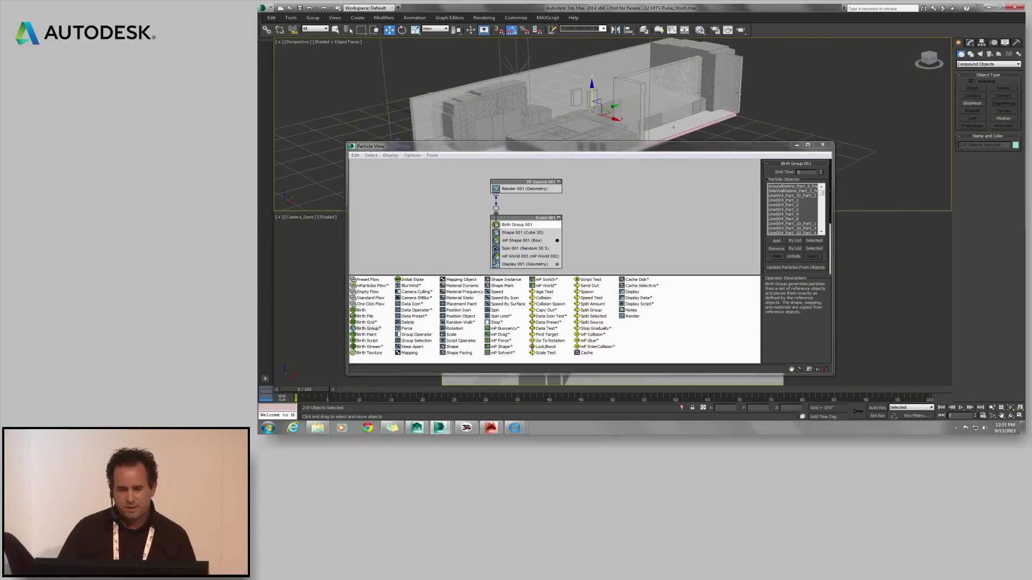
left_click(523, 233)
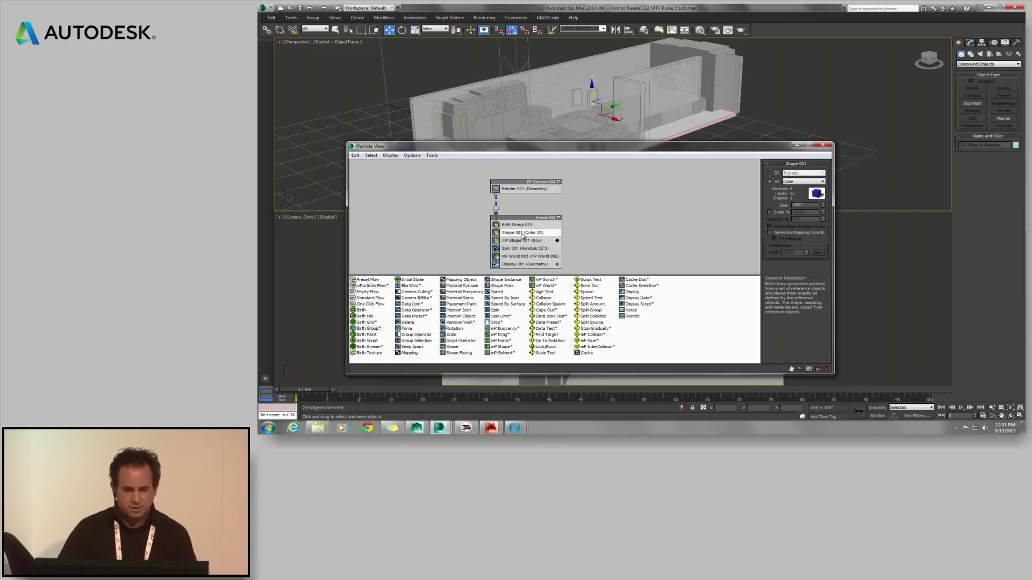
right_click(521, 234)
left_click(543, 318)
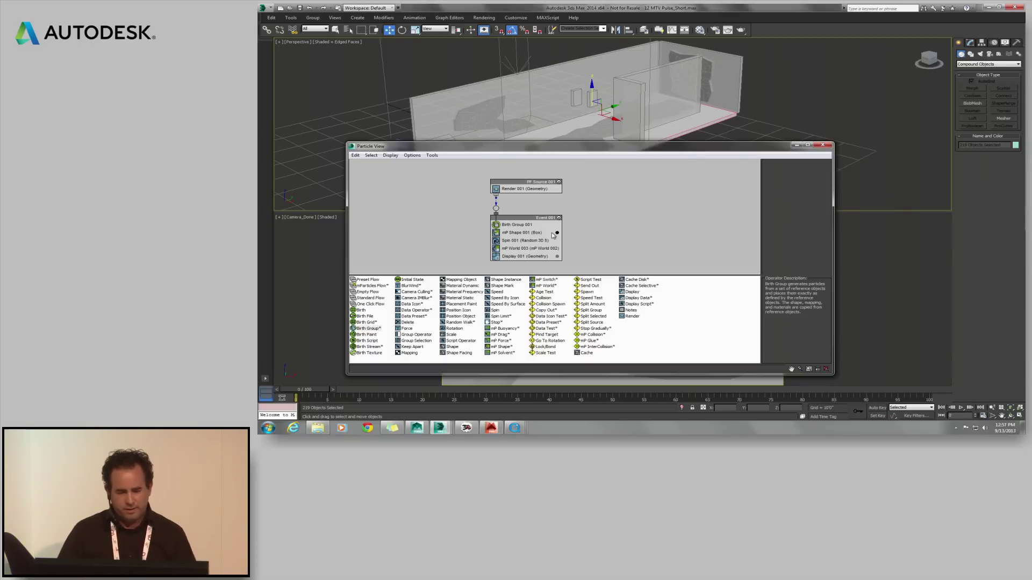
left_click(953, 409)
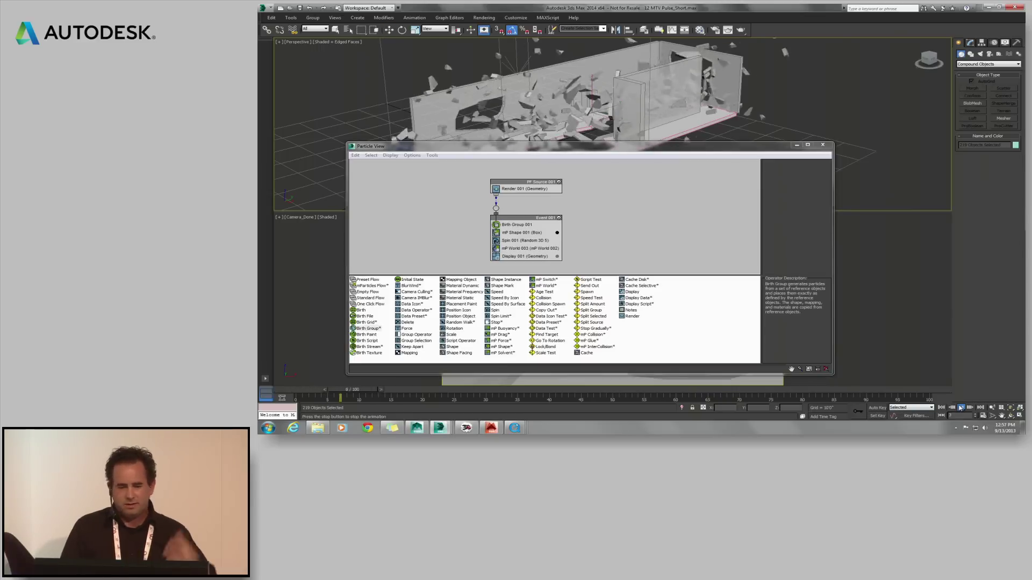
left_click(951, 408)
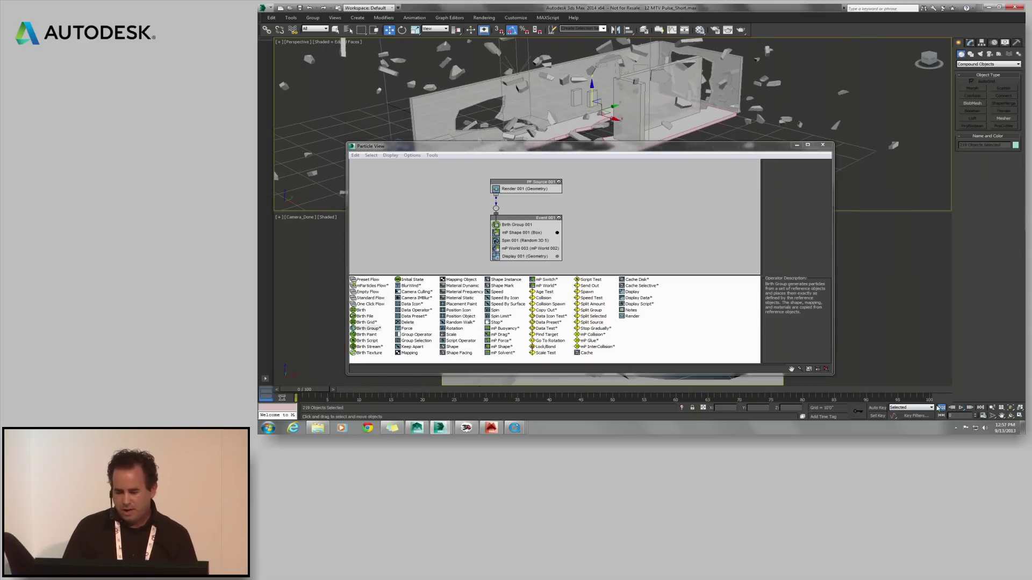
- Display the mP Shape operator's collision shapes as Wireframe and set them to collide as Convex Hull
left_click(531, 233)
left_click(804, 182)
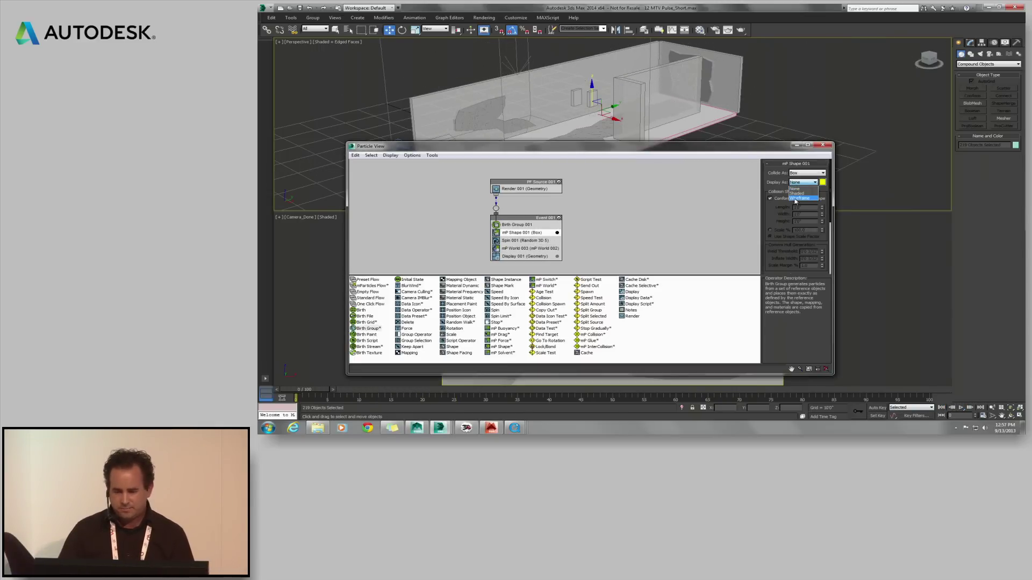
left_click(796, 200)
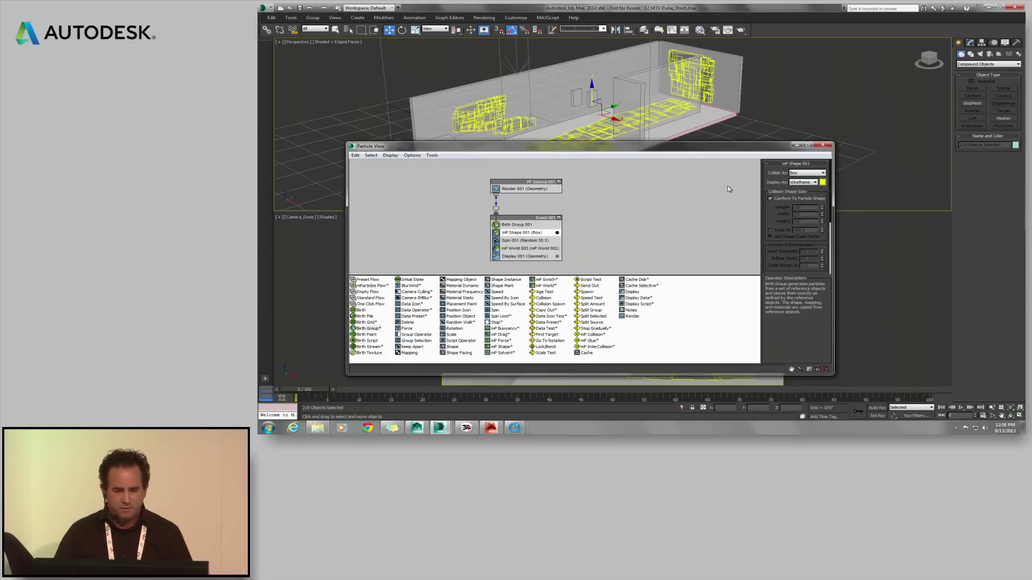
left_click(818, 173)
left_click(803, 190)
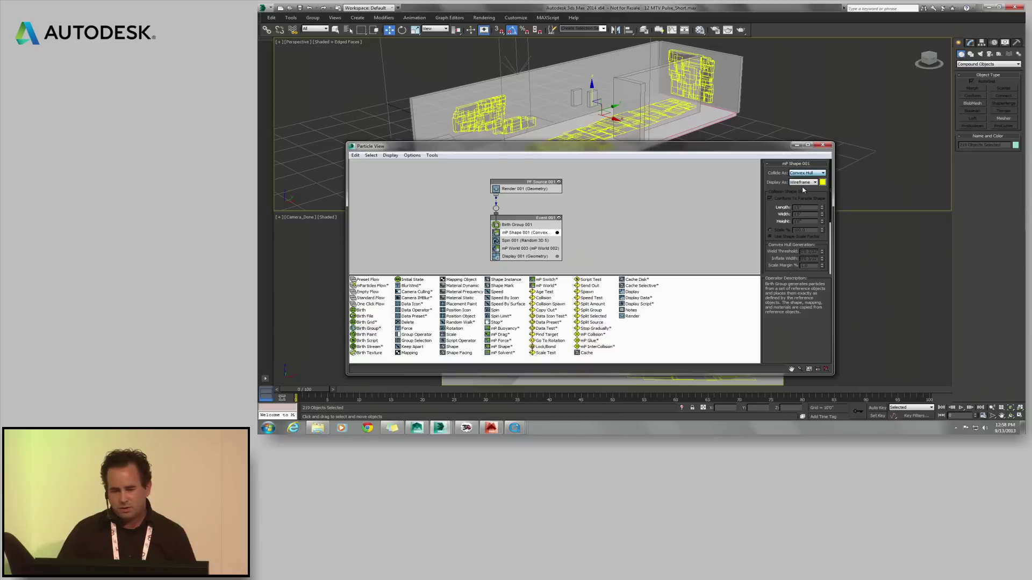
- Play the convex hull simulation, rewind it and delete the Spin operator from the event
left_click(961, 408)
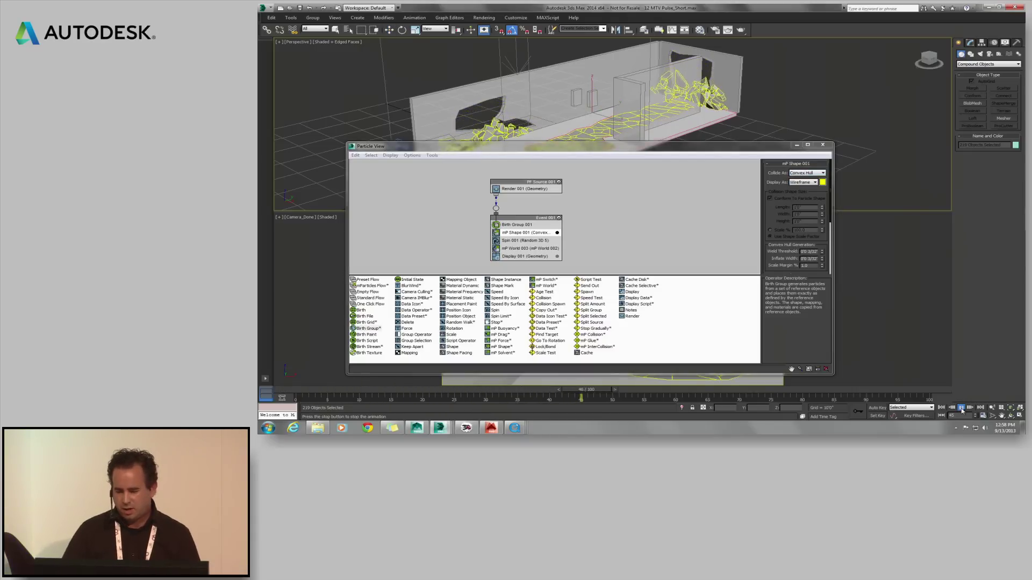
left_click(941, 407)
right_click(519, 241)
left_click(548, 326)
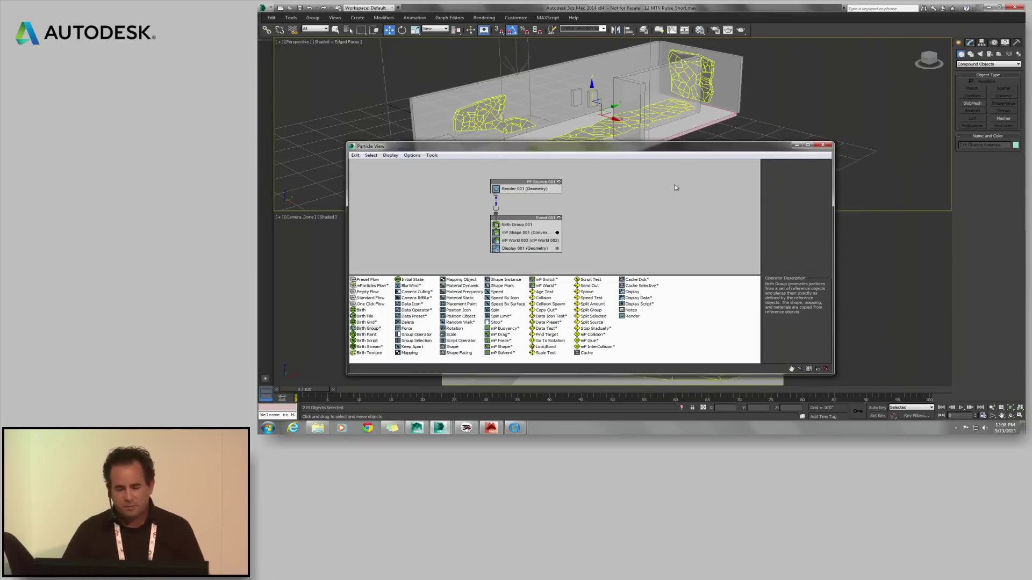
- Apply a PFlow Collision Shape (WSM) modifier to the back wall, side wall, partition box and floor, and activate the floor's collision shape
left_click(796, 145)
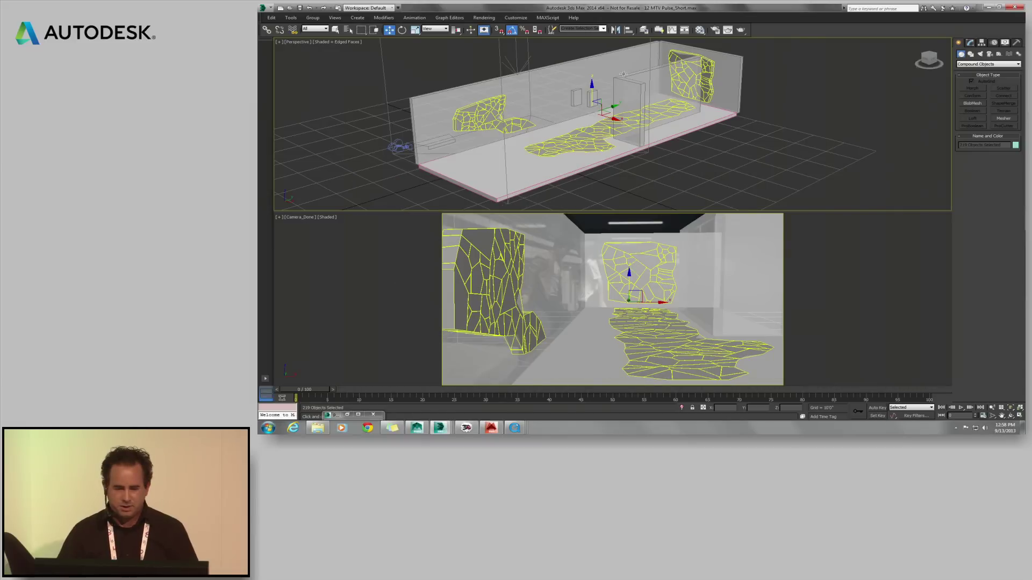
left_click(717, 65)
left_click(621, 60, "ctrl")
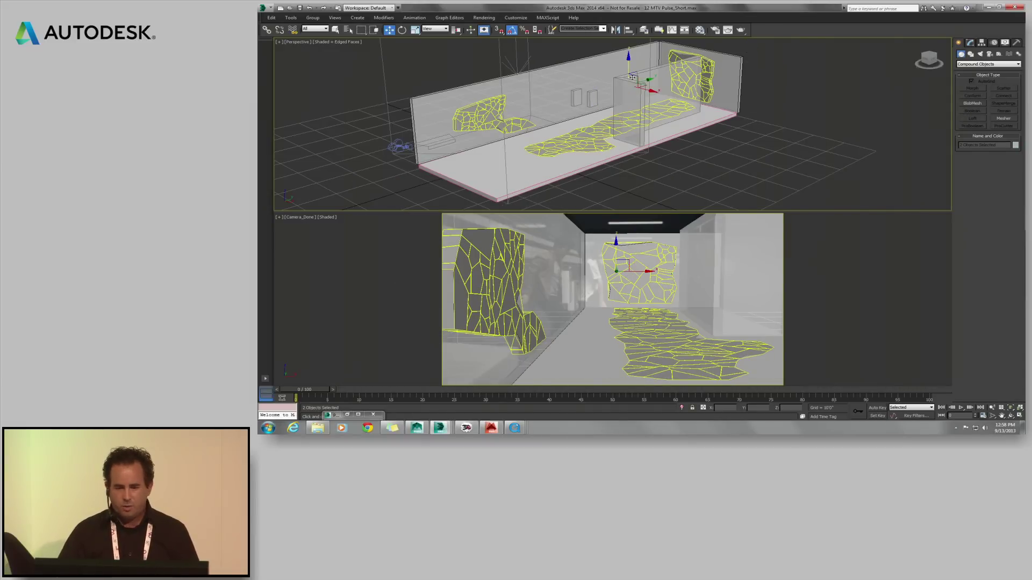
left_click(629, 107, "ctrl")
left_click(540, 169, "ctrl")
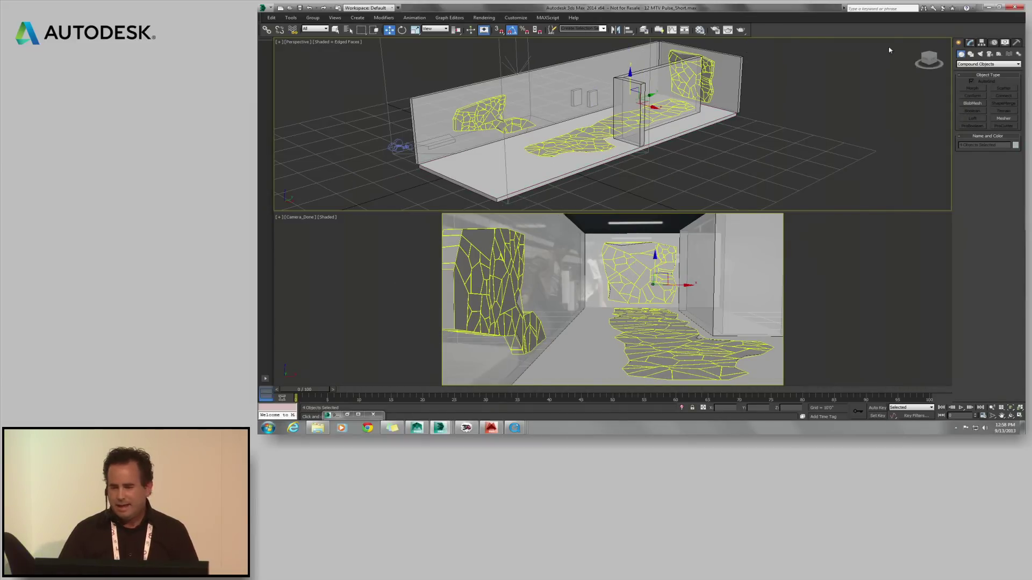
left_click(970, 42)
left_click(979, 63)
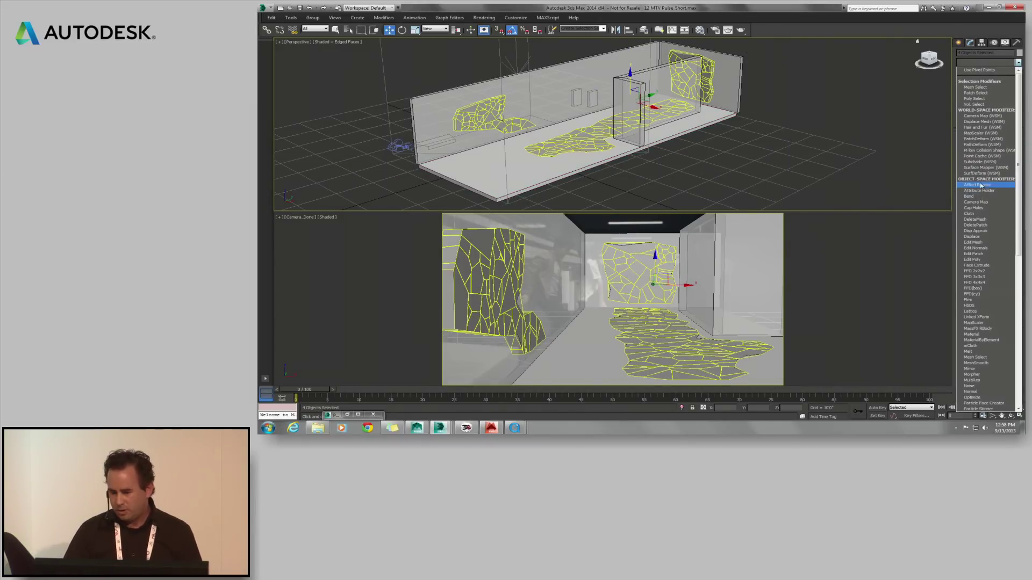
left_click(976, 157)
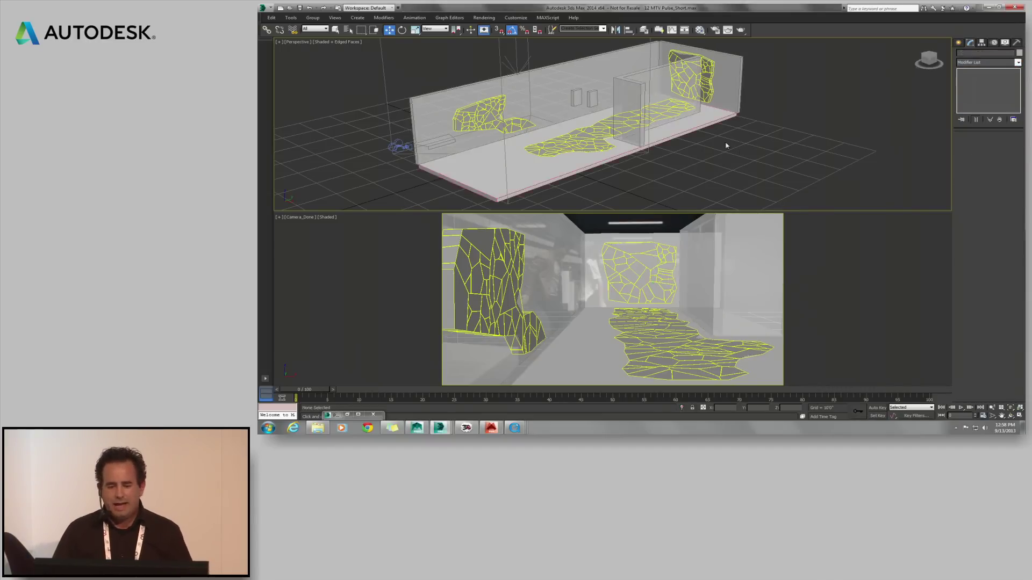
left_click(682, 130)
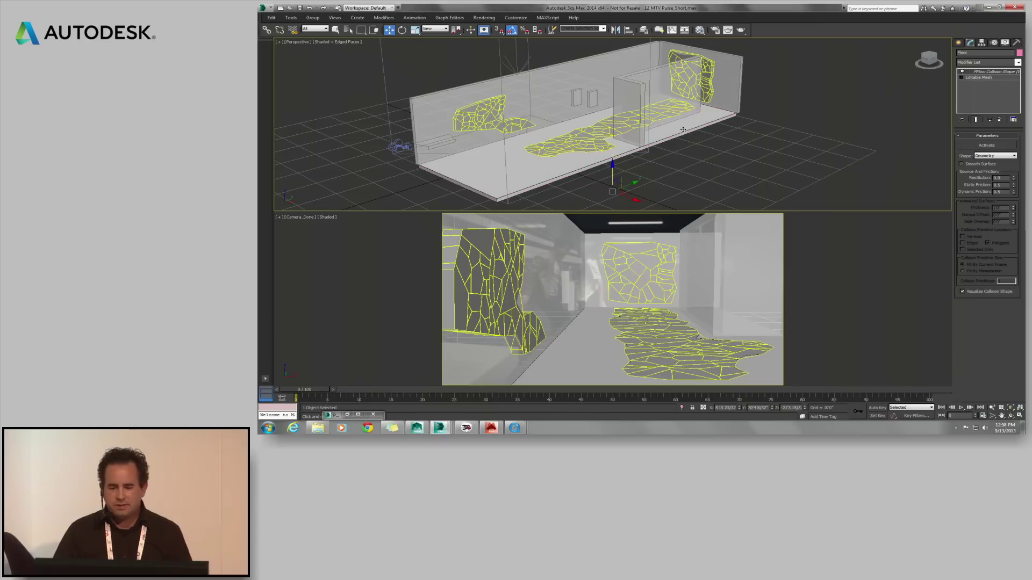
left_click(987, 146)
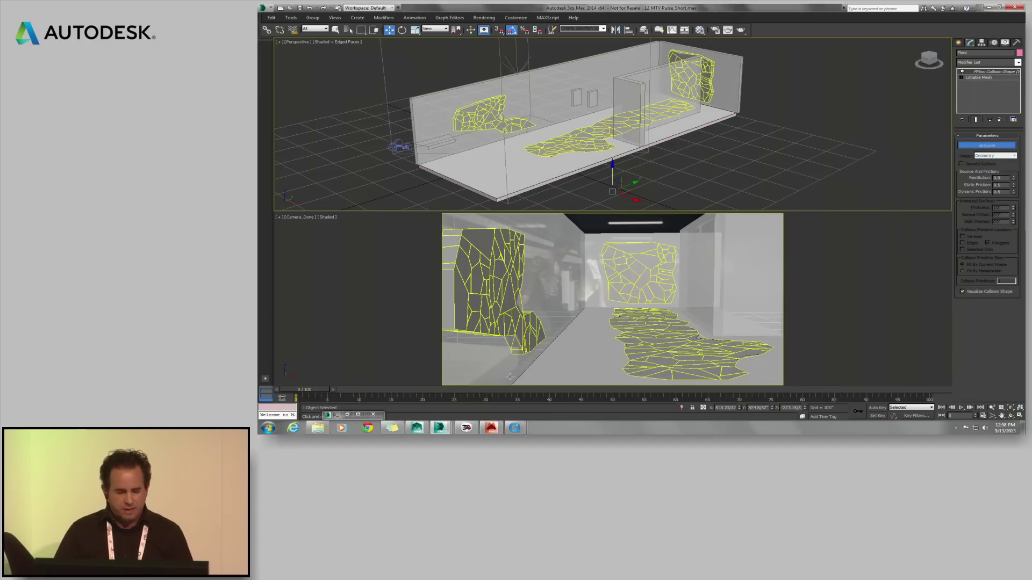
- Add an mP Collision test to the event with BackWall, Box001, Floor and SideWall as deflectors, and preview the simulation
left_click(347, 415)
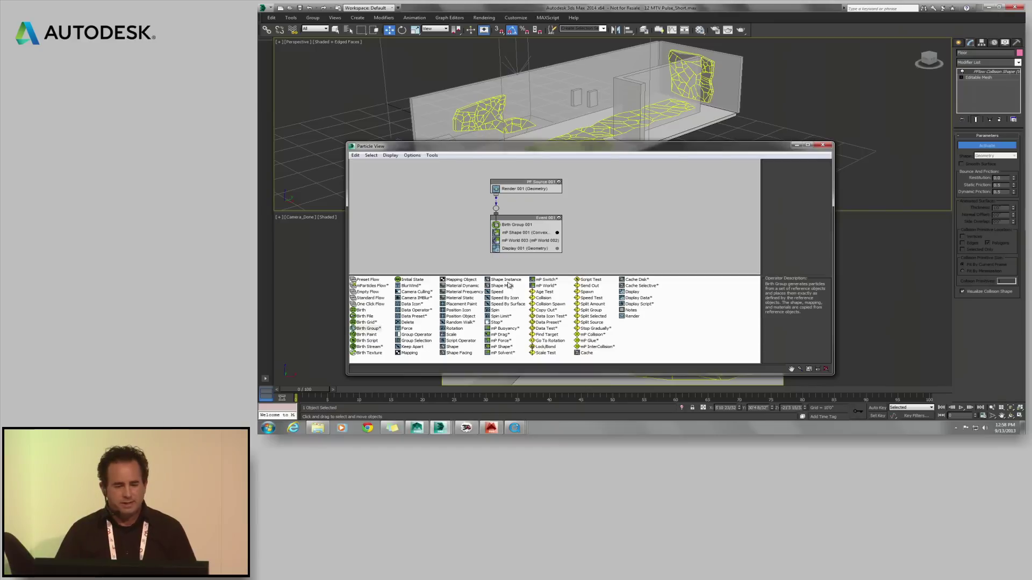
left_click_drag(592, 334, 515, 248)
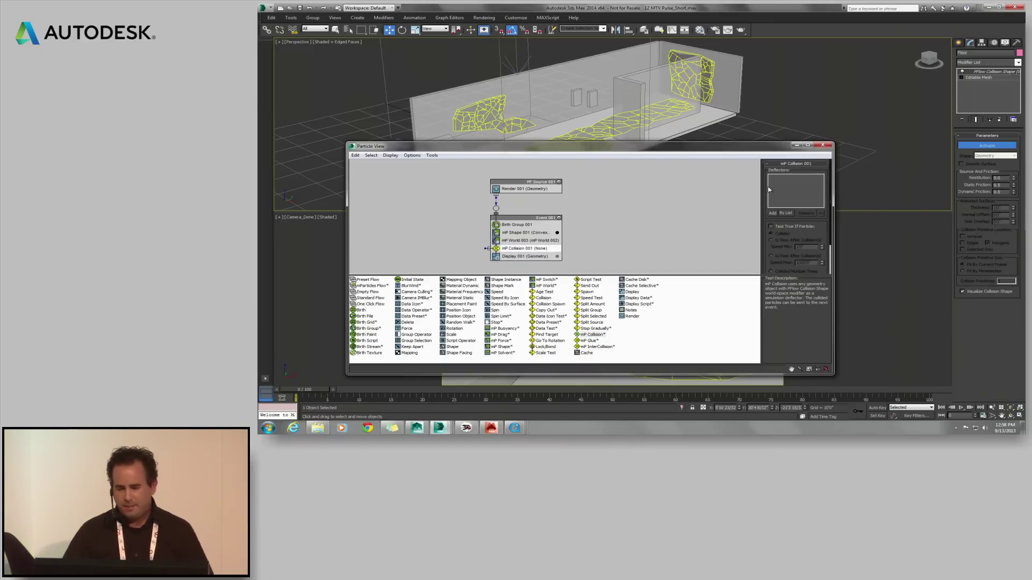
left_click(785, 213)
left_click_drag(317, 87, 324, 111)
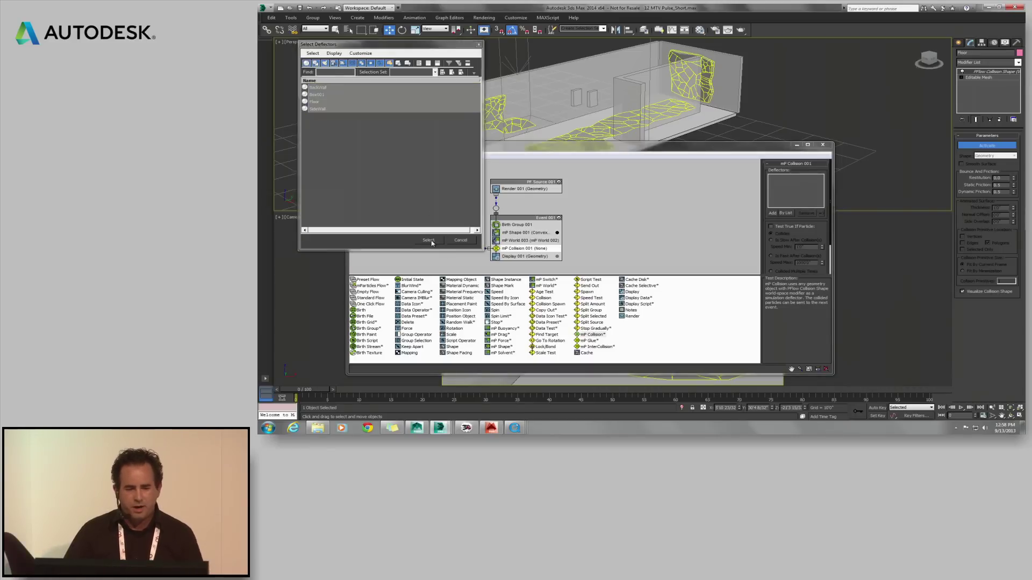
left_click(431, 242)
left_click(961, 408)
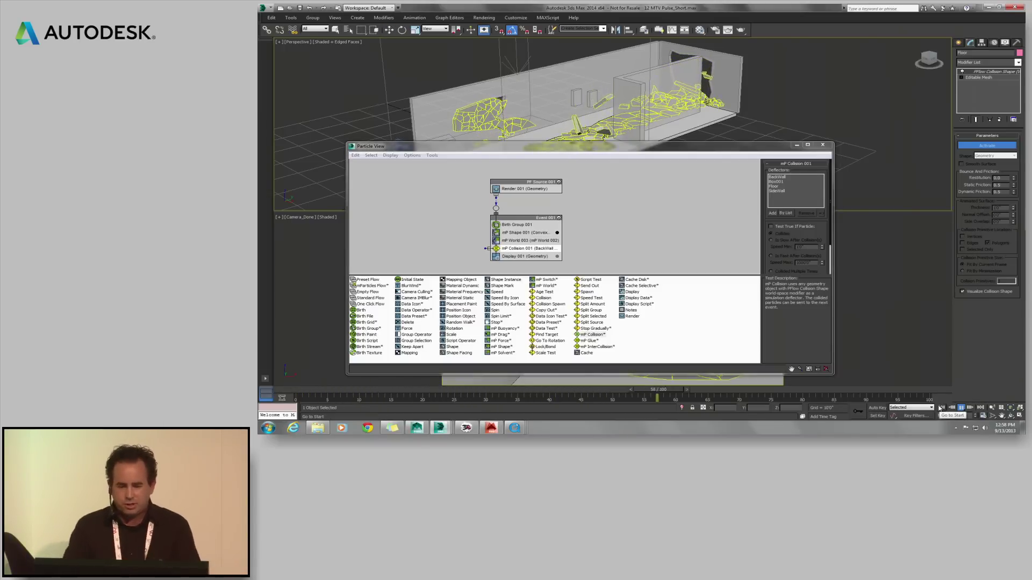
left_click(941, 408)
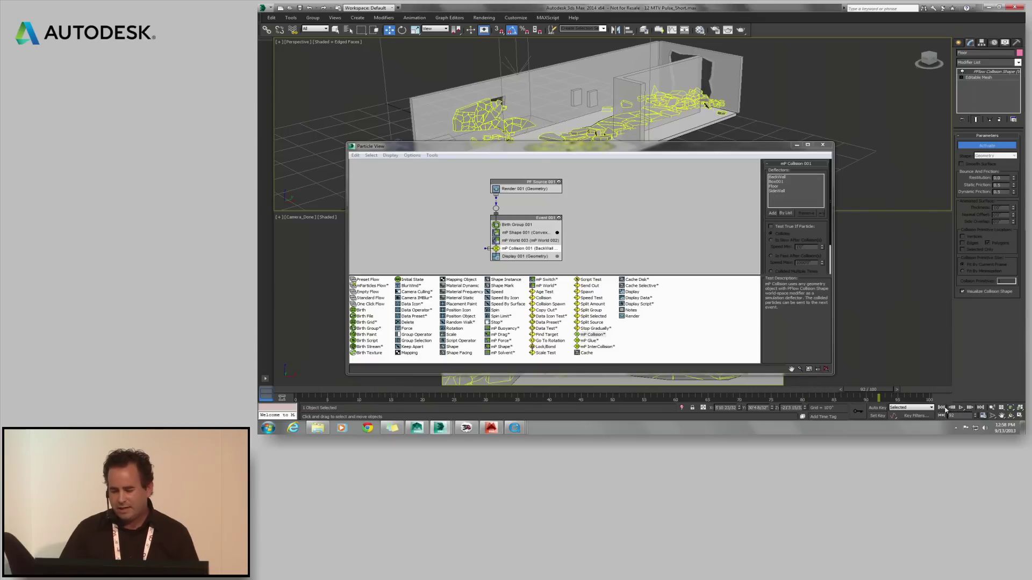
- Unhide the collision spheres outside the room and put Particle View out of the way
right_click(772, 139)
mouse_move(788, 129)
left_click(859, 126)
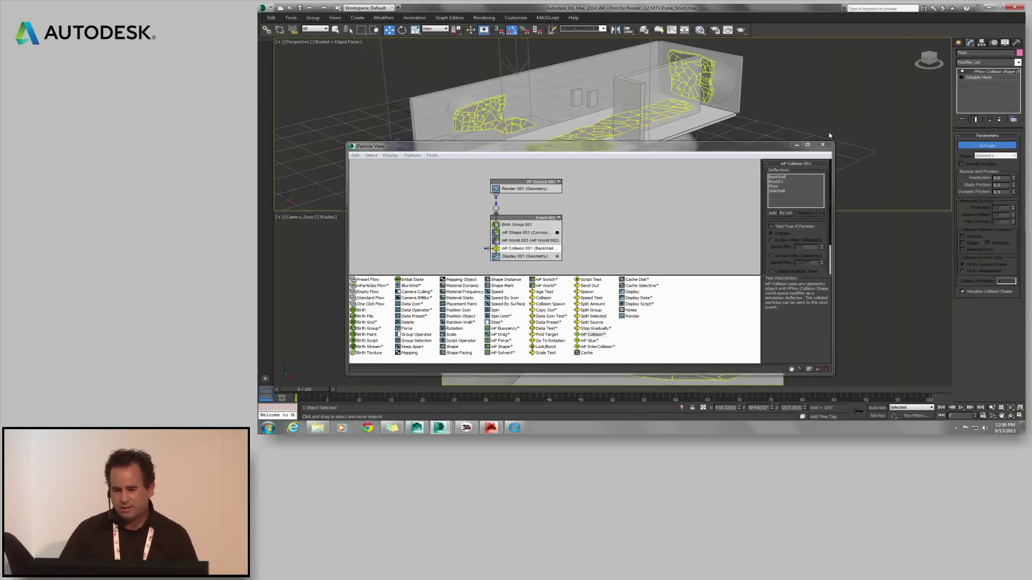
left_click(797, 145)
middle_click_drag(785, 152, 686, 161, "alt")
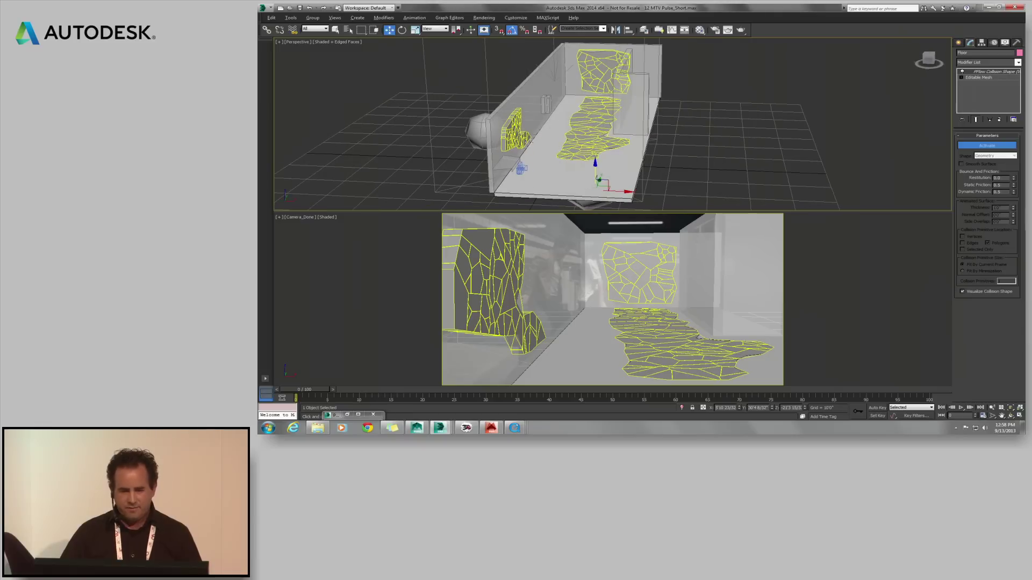
- Select the three collision spheres behind the walls and floor and apply a PFlow Collision Shape (WSM) modifier to them
left_click(481, 130)
middle_click_drag(481, 130, 687, 189, "alt")
left_click(557, 183, "ctrl")
left_click(755, 152, "ctrl")
mouse_move(317, 390)
left_mouse_down()
mouse_move(372, 393)
mouse_move(302, 384)
left_mouse_up()
key("w")
middle_click_drag(647, 141, 672, 162, "alt")
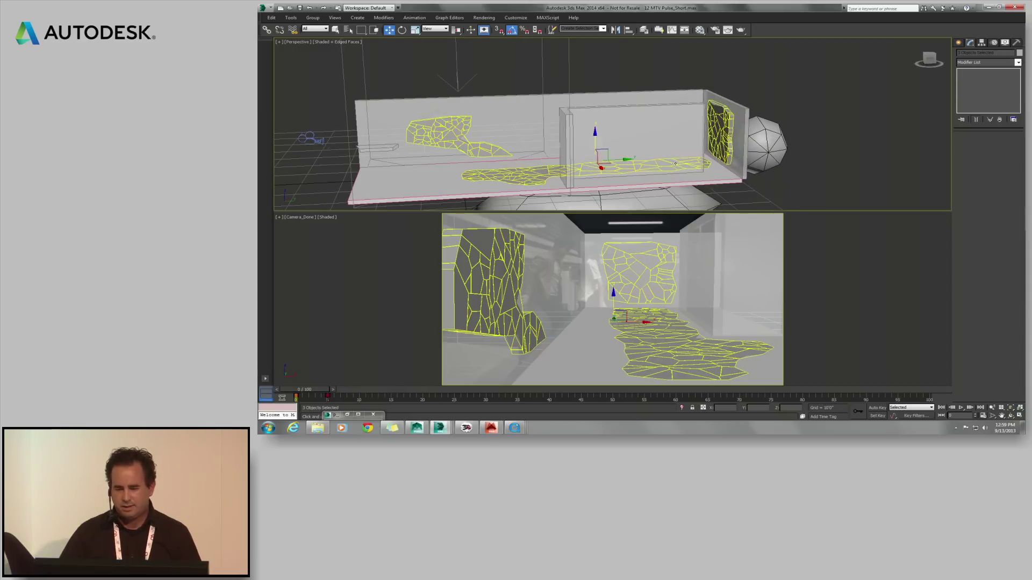
left_click(959, 43)
left_click(970, 43)
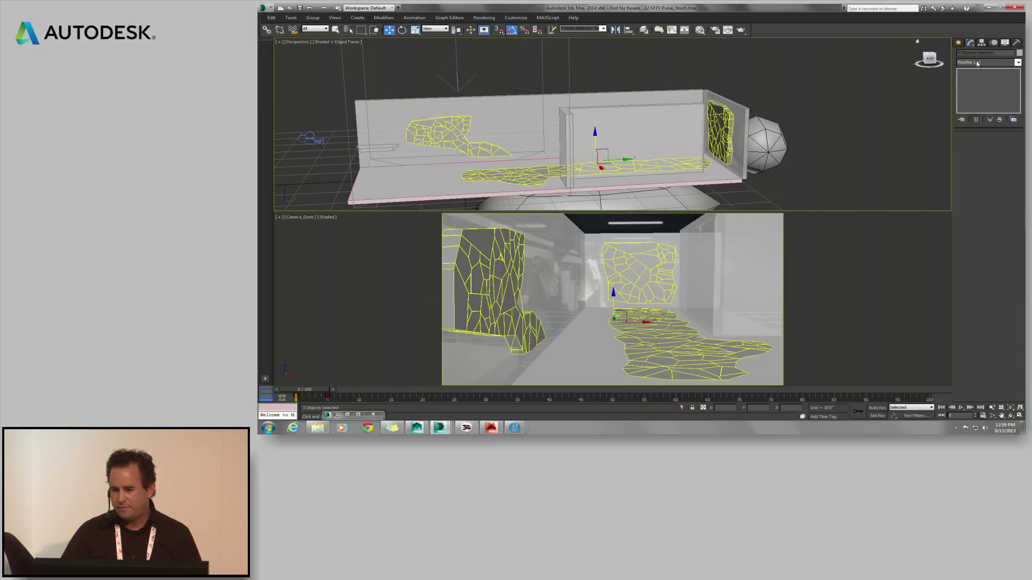
left_click(988, 63)
left_click(986, 154)
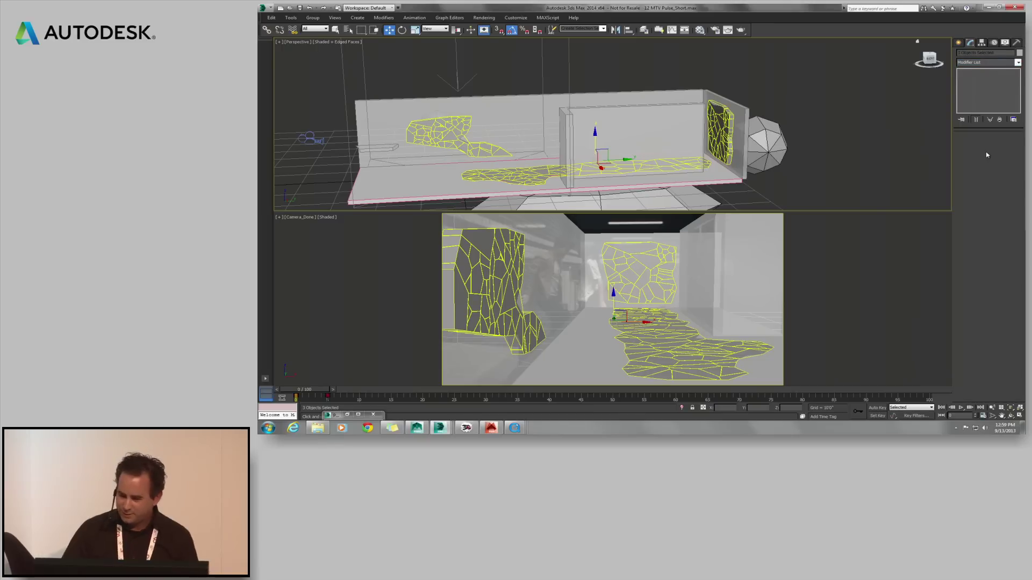
- Set the collision shape of the sphere behind the back wall to Animated Surface and activate it
left_click(781, 168)
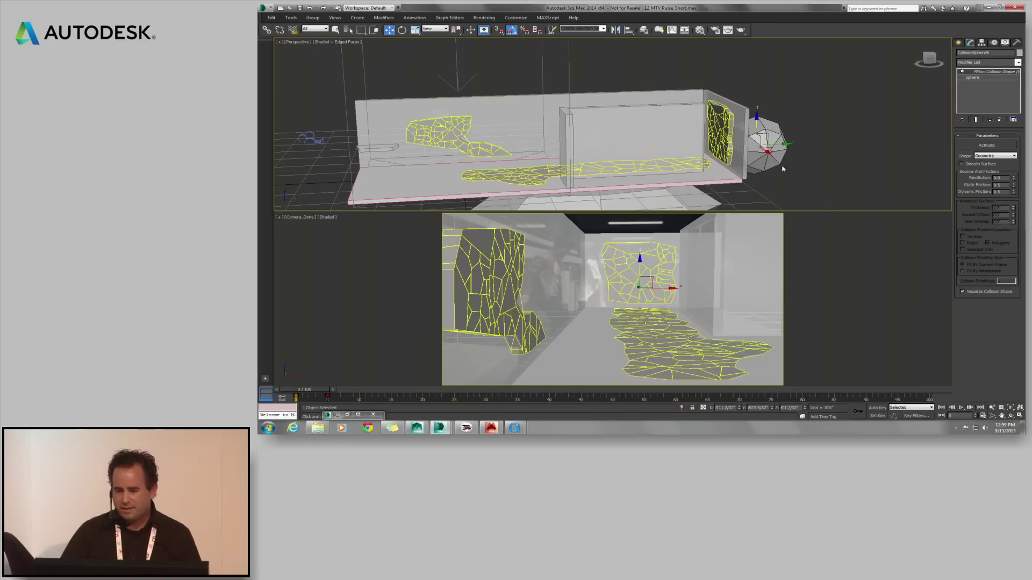
left_click(994, 155)
left_click(994, 181)
left_click(987, 145)
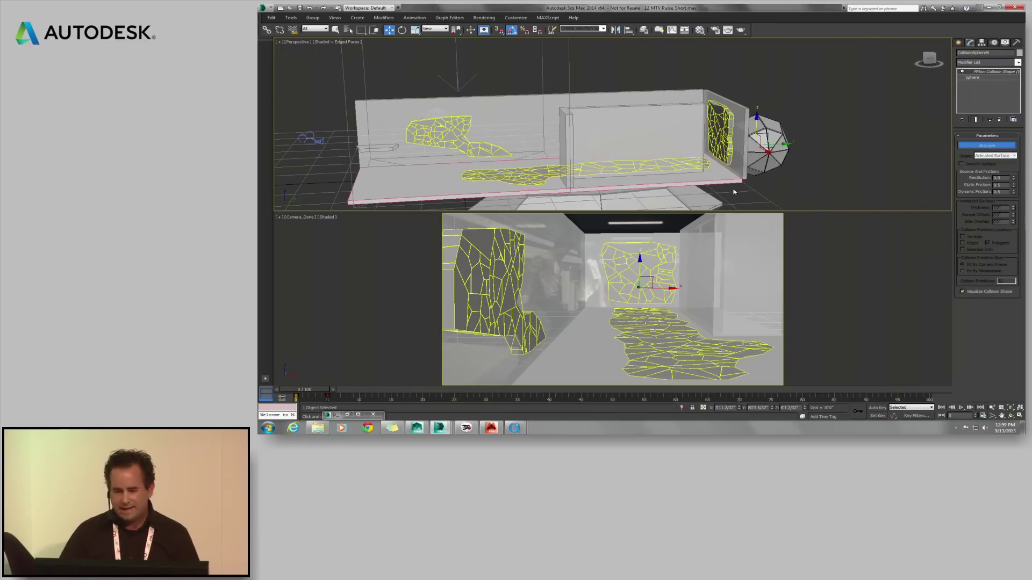
- Add CollisionSphereA, CollisionSphereB and CollisionSphereC to the mP Collision test's deflectors and close Particle View
left_click(347, 415)
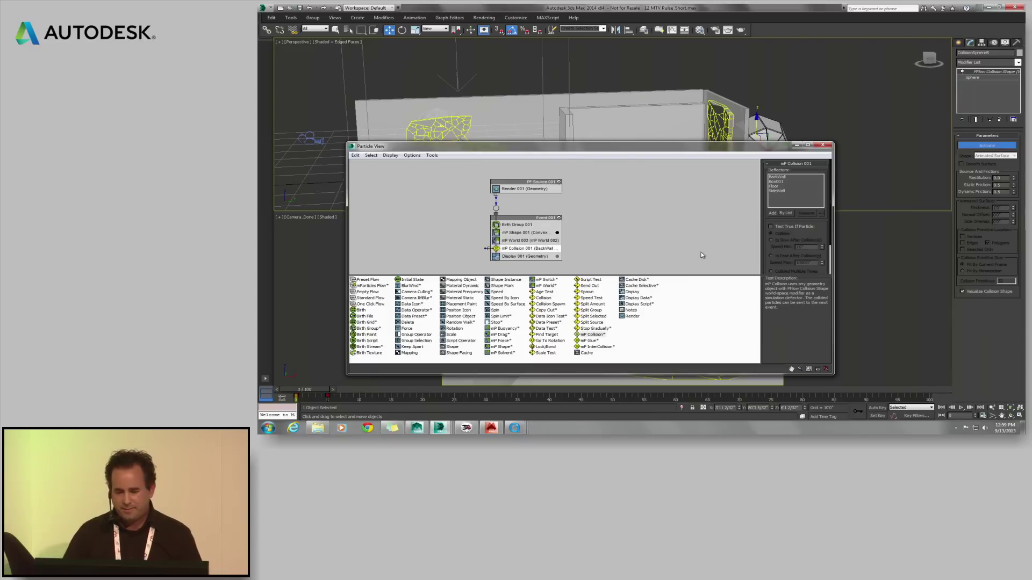
left_click(785, 213)
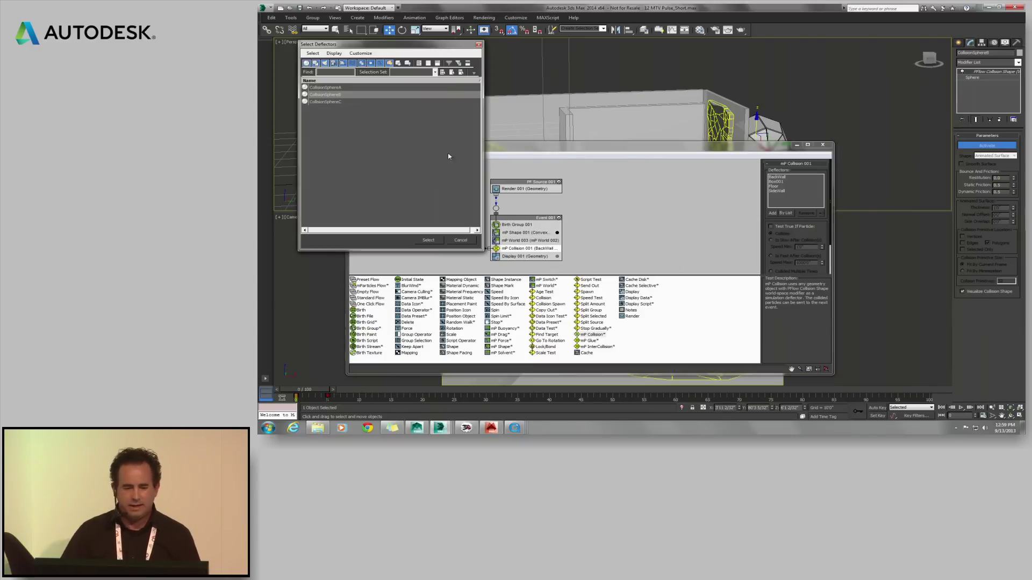
left_click(319, 88)
left_click(326, 102, "shift")
left_click(429, 240)
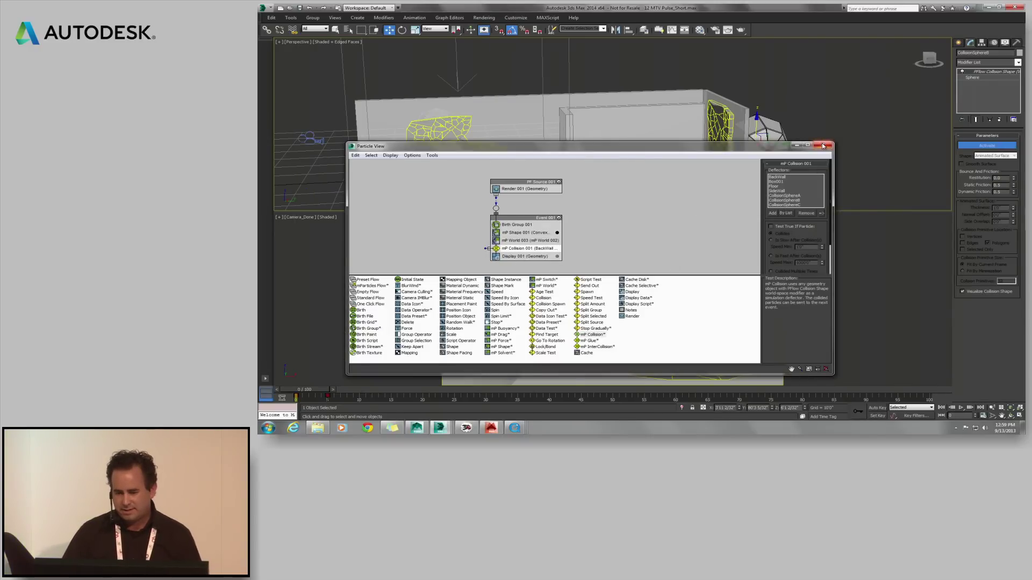
left_click(820, 145)
- Play the sphere-driven debris simulation in the Perspective view, stop it and rewind to the first frame
middle_click_drag(677, 204, 719, 180, "alt")
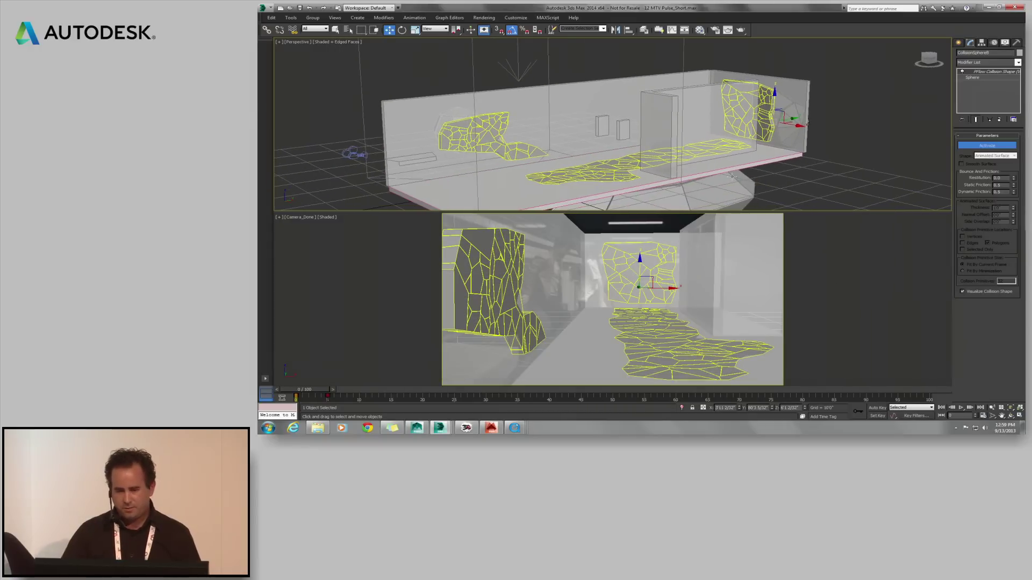
left_click(961, 409)
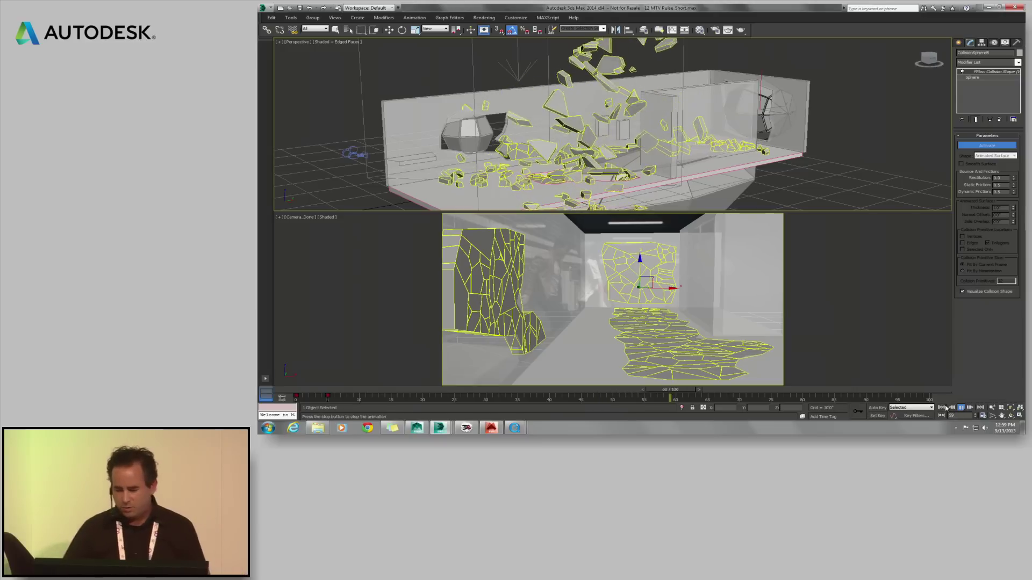
left_click(960, 408)
left_click(941, 408)
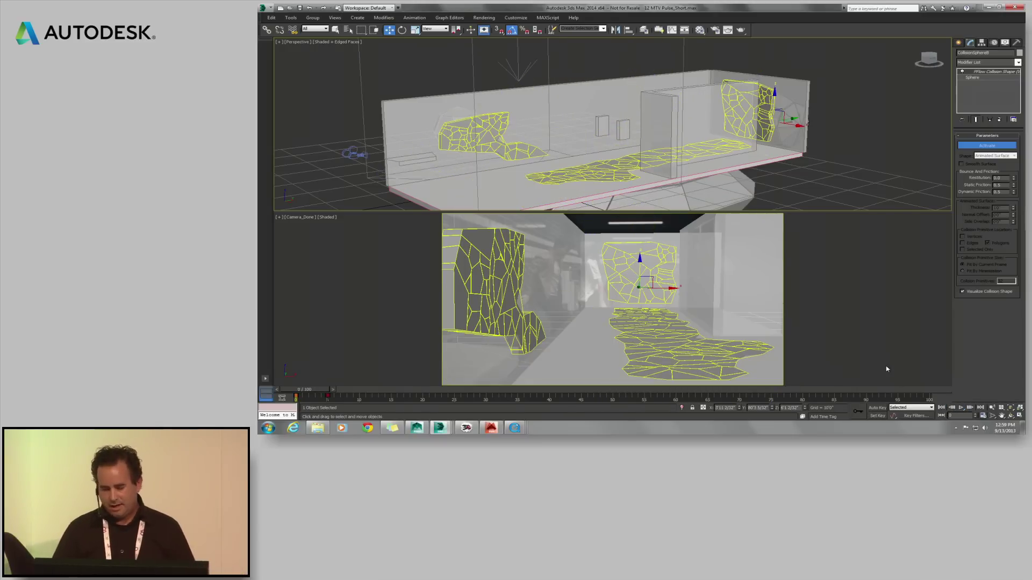
- Play the debris simulation through the Camera_Done view and rewind to the first frame
left_click(961, 409)
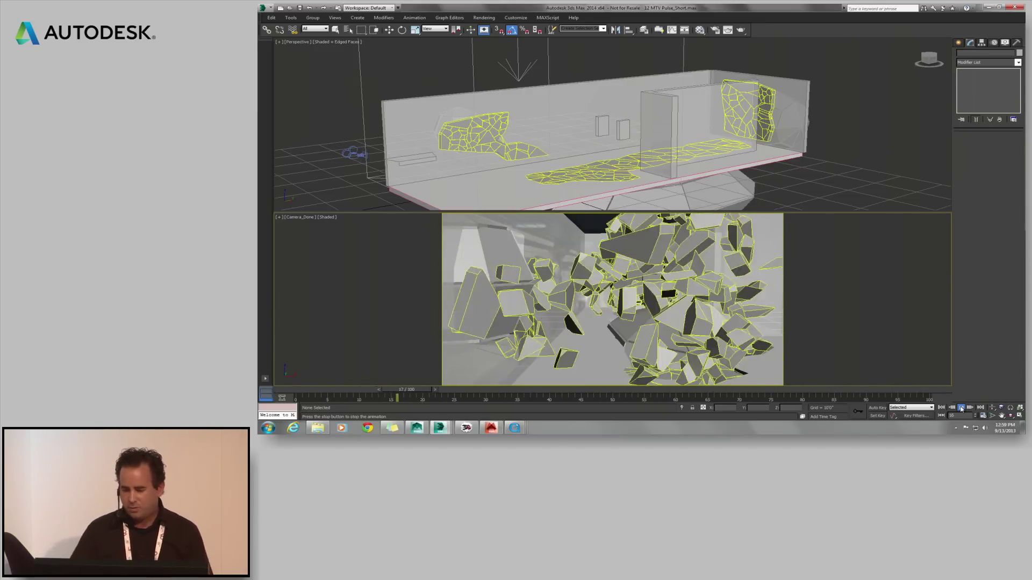
left_click(962, 410)
left_click(942, 410)
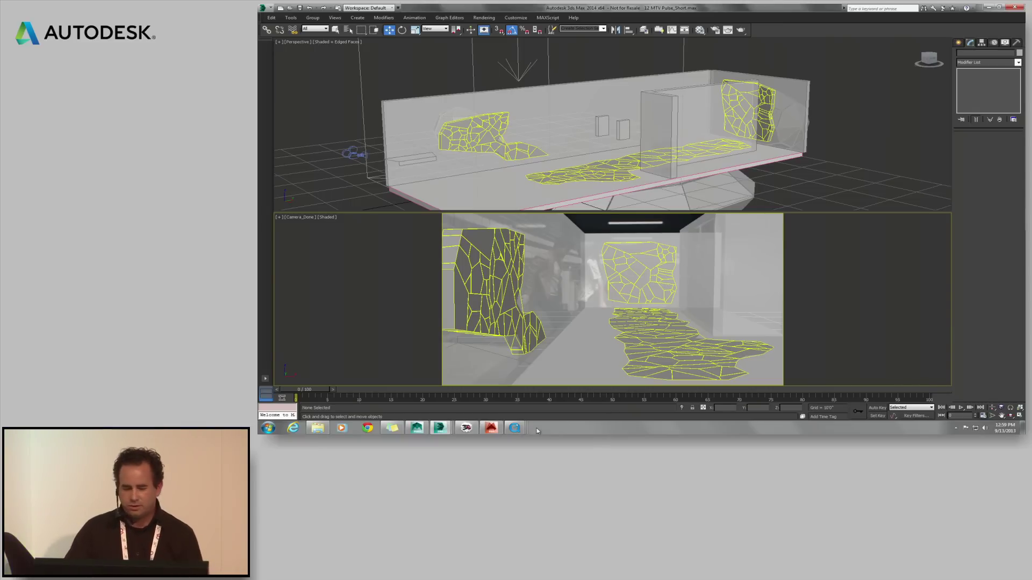
- Switch to the 14 Royale_Summer_2013 movie in QuickTime Player and play it
left_click(515, 428)
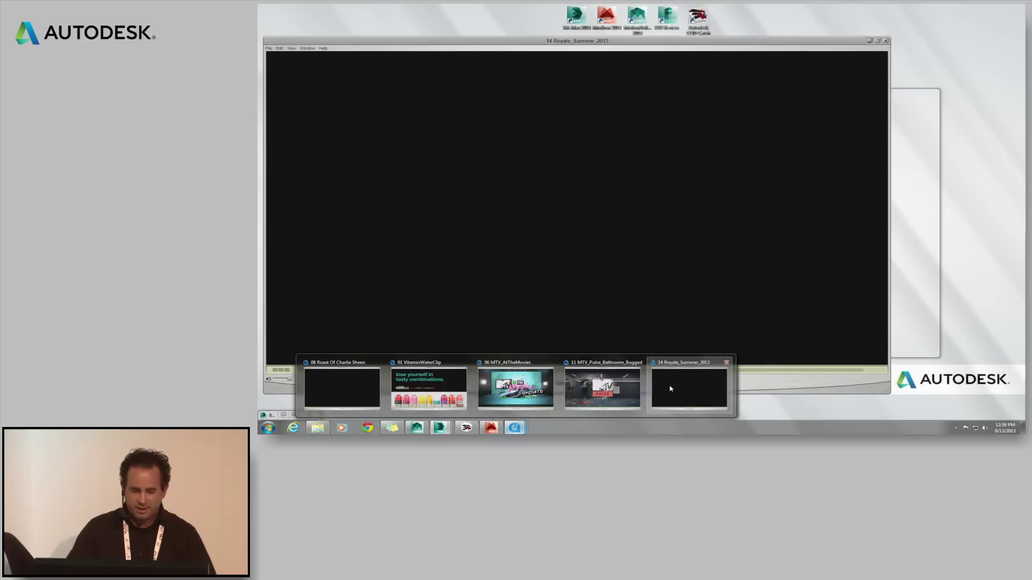
left_click(670, 389)
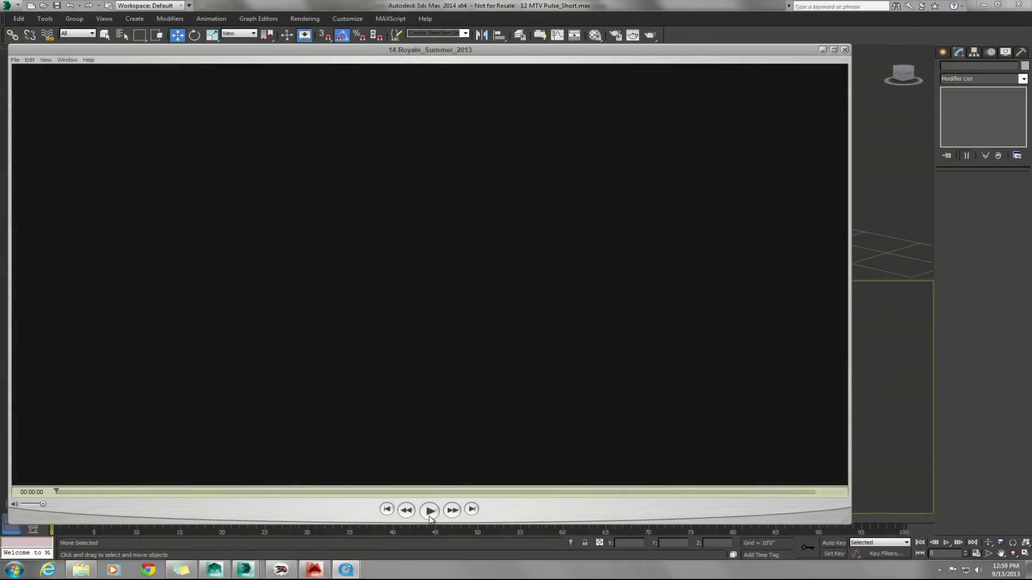
left_click(430, 511)
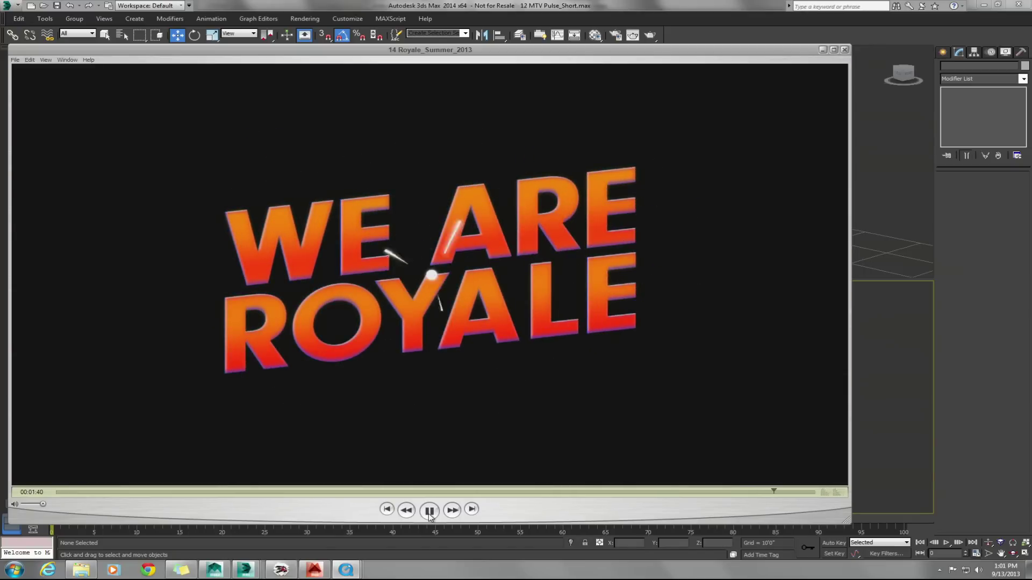
left_click(429, 510)
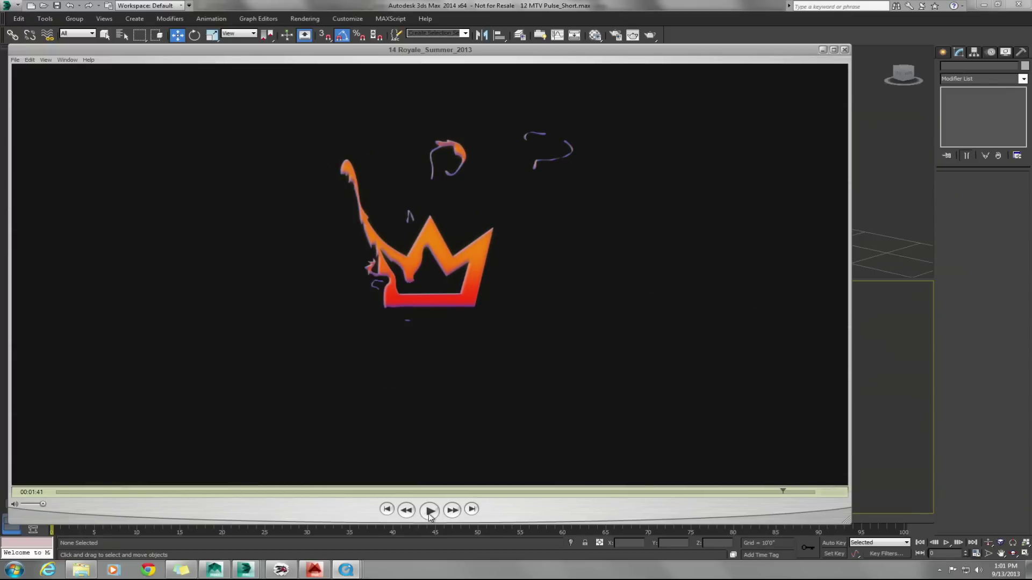
left_click(429, 511)
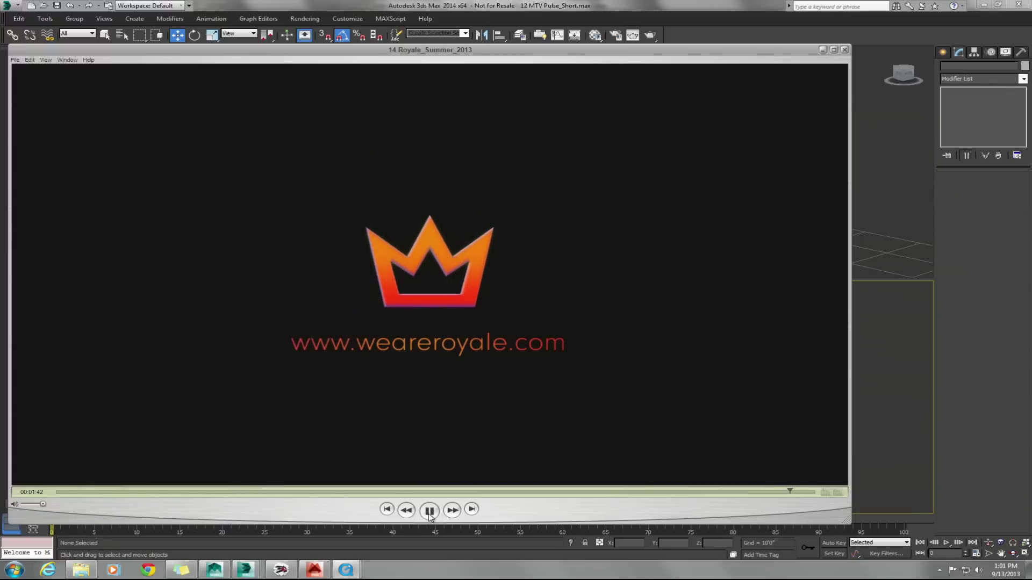